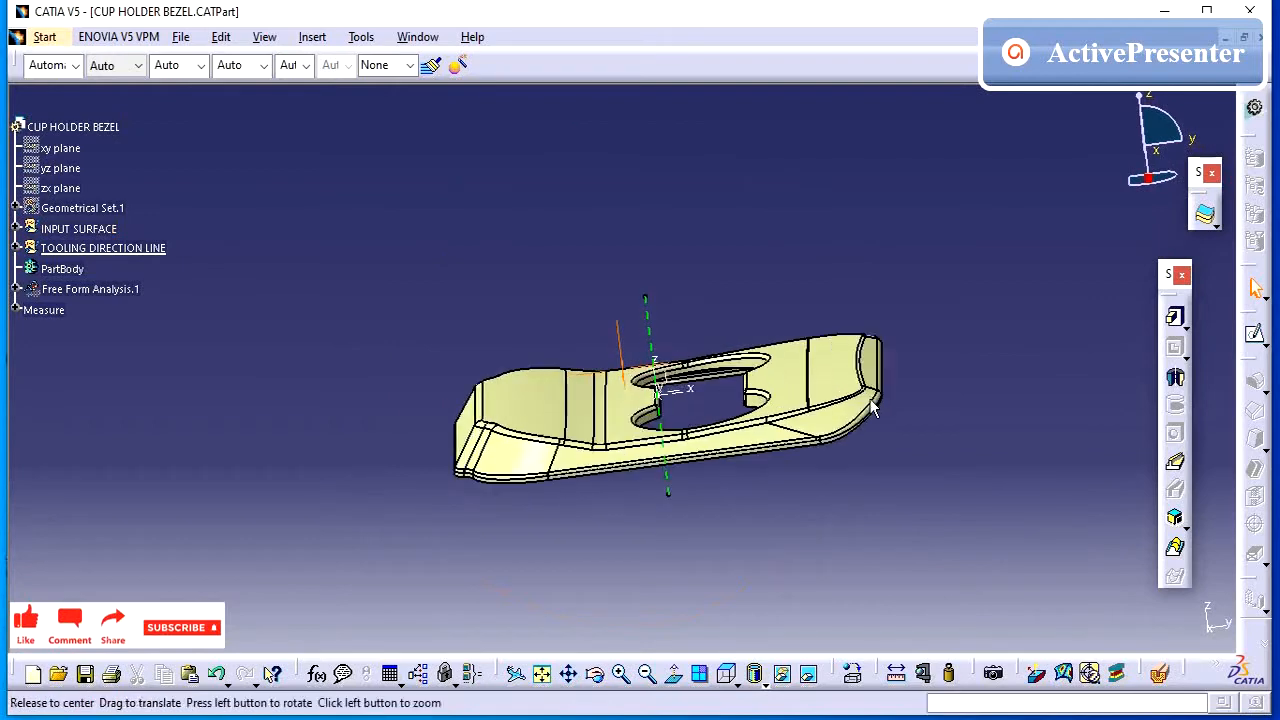
Insert a new geometrical set under CUP HOLDER BEZEL and rename it DESIGN
middle_drag(876, 398, 857, 450)
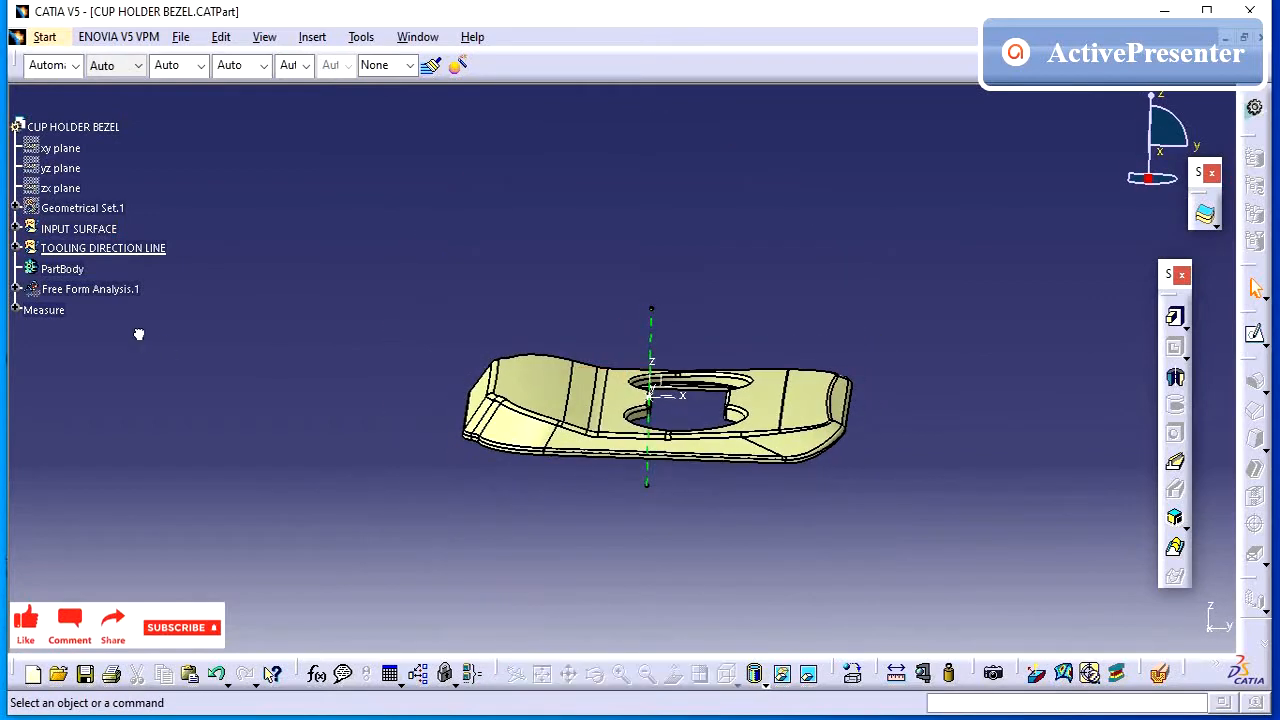
click(312, 38)
click(350, 132)
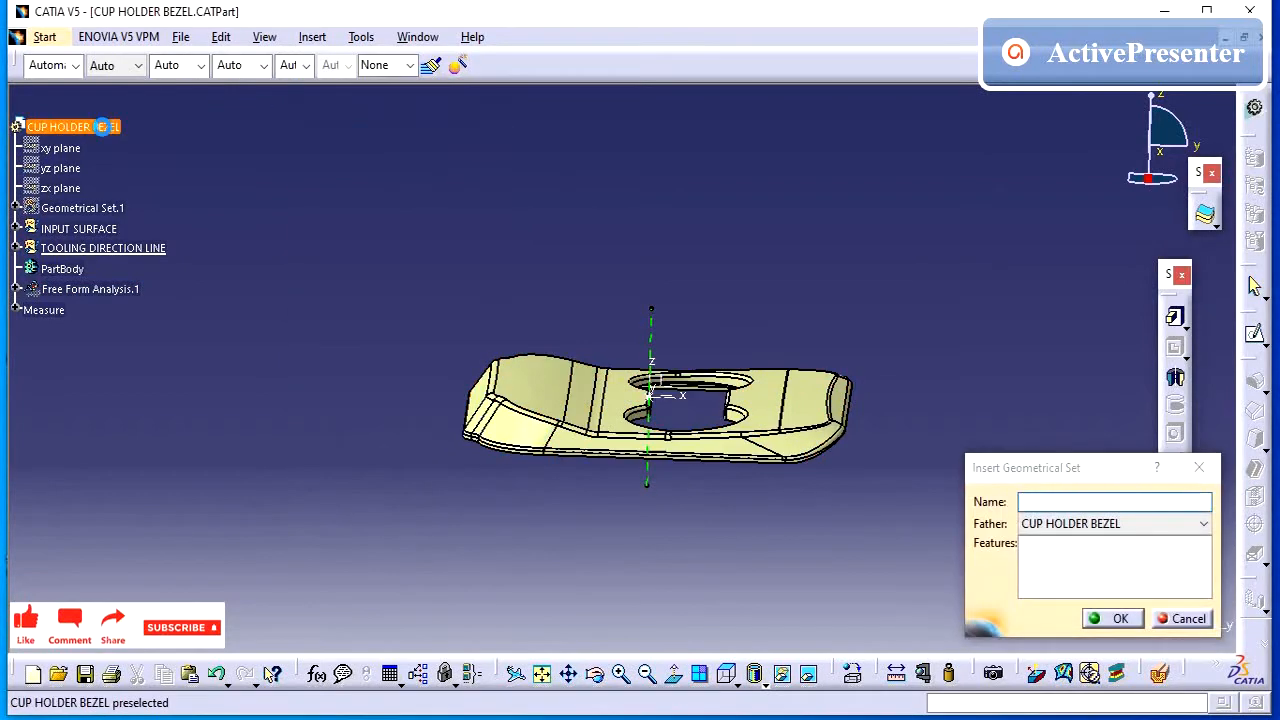
click(1115, 617)
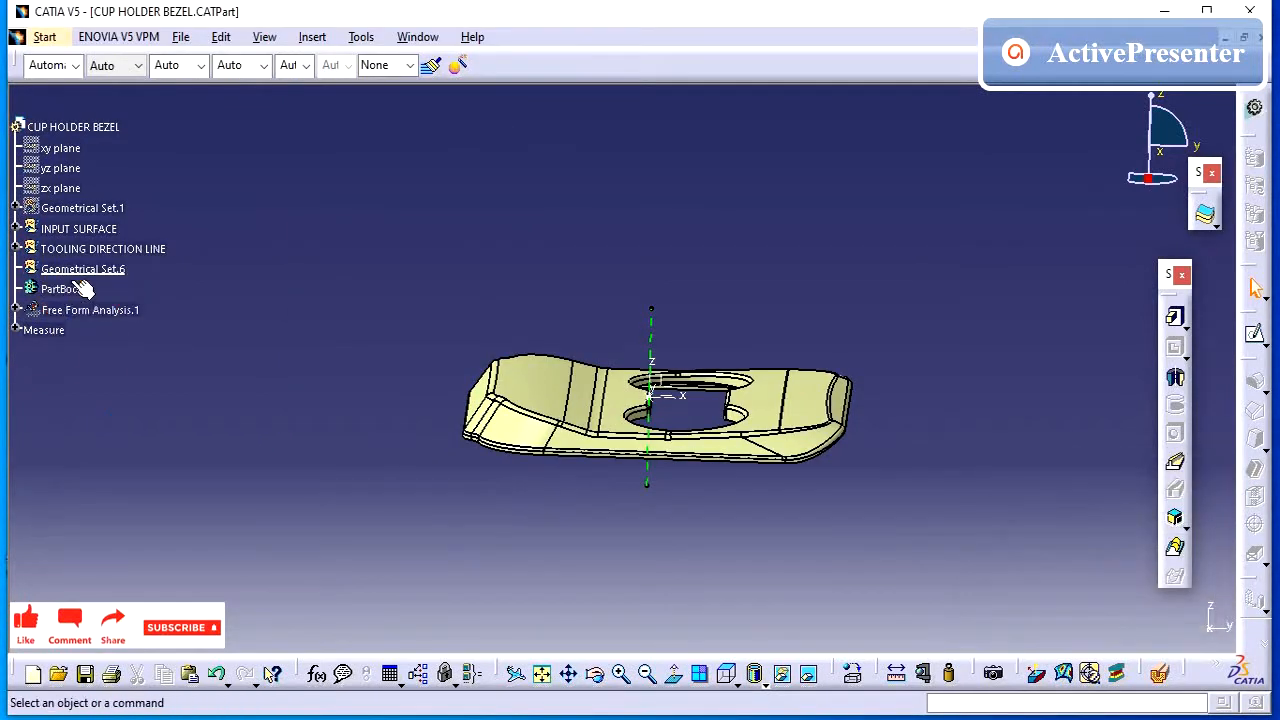
right_click(83, 269)
click(140, 357)
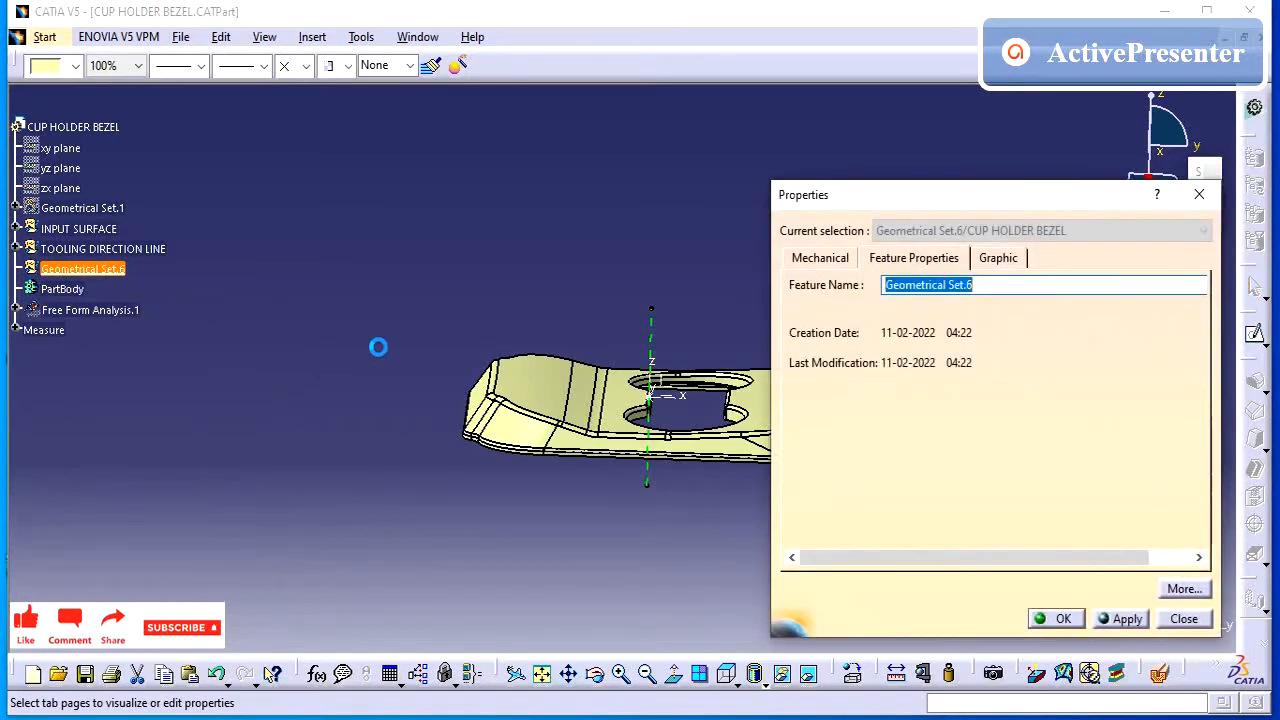
text(d)
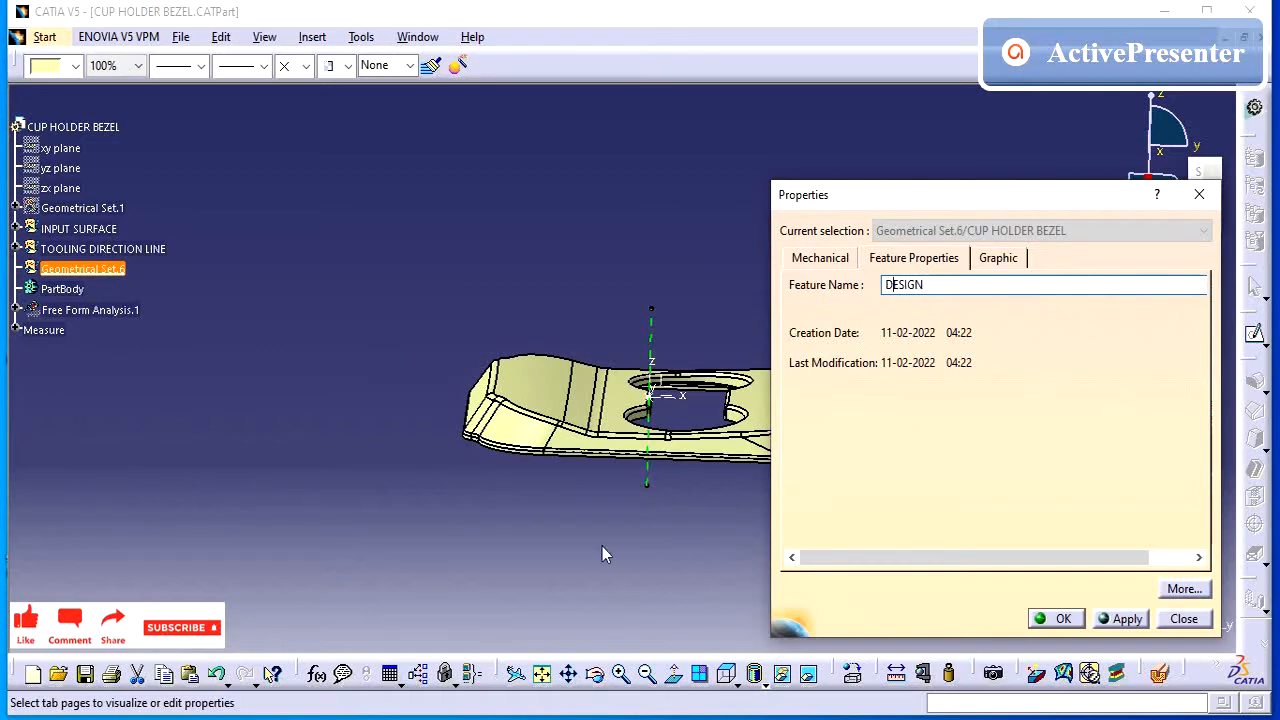
click(1117, 618)
click(1058, 618)
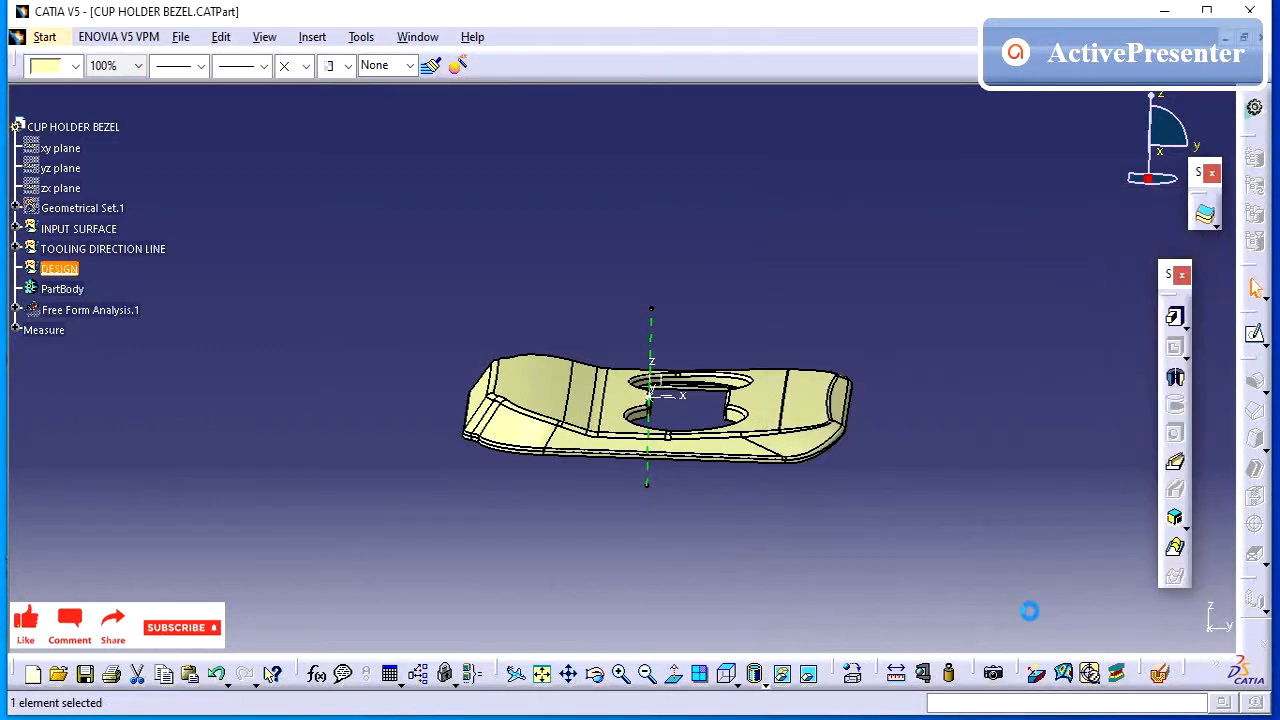
Try to insert a geometrical set named A SURFACE under CUP HOLDER BEZEL with DESIGN as its feature, and undo the insertion
click(318, 37)
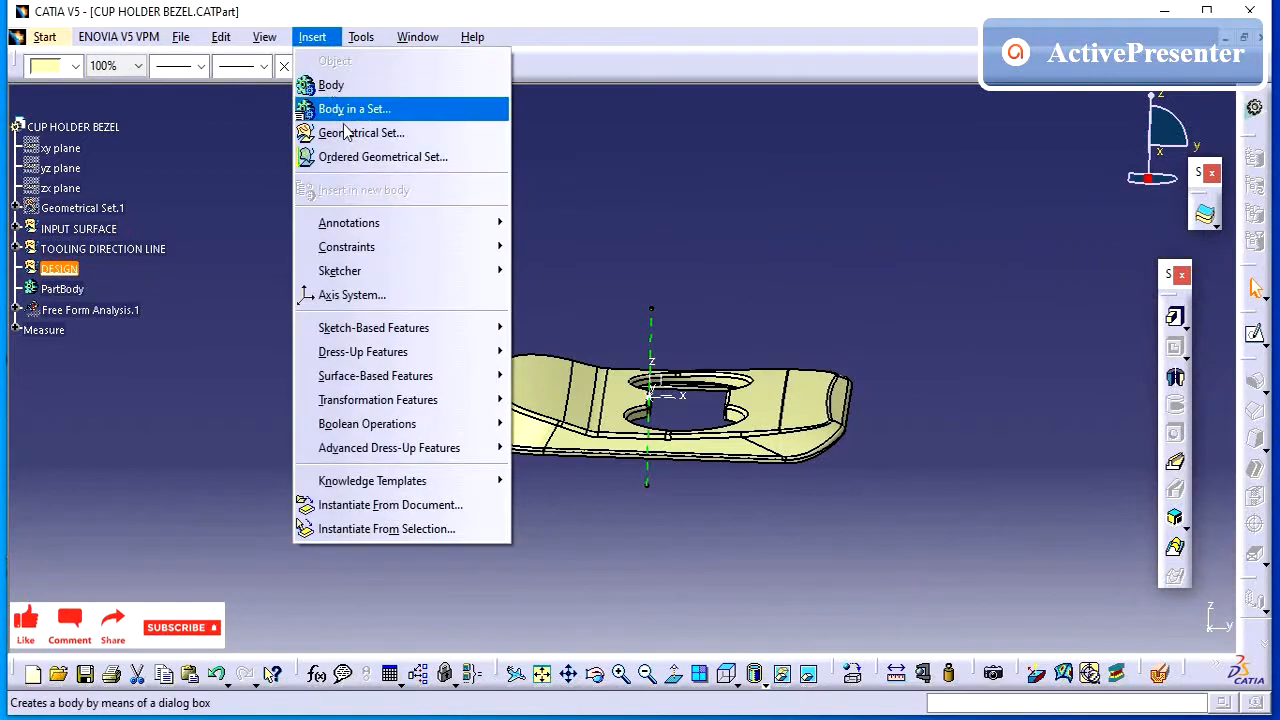
click(352, 129)
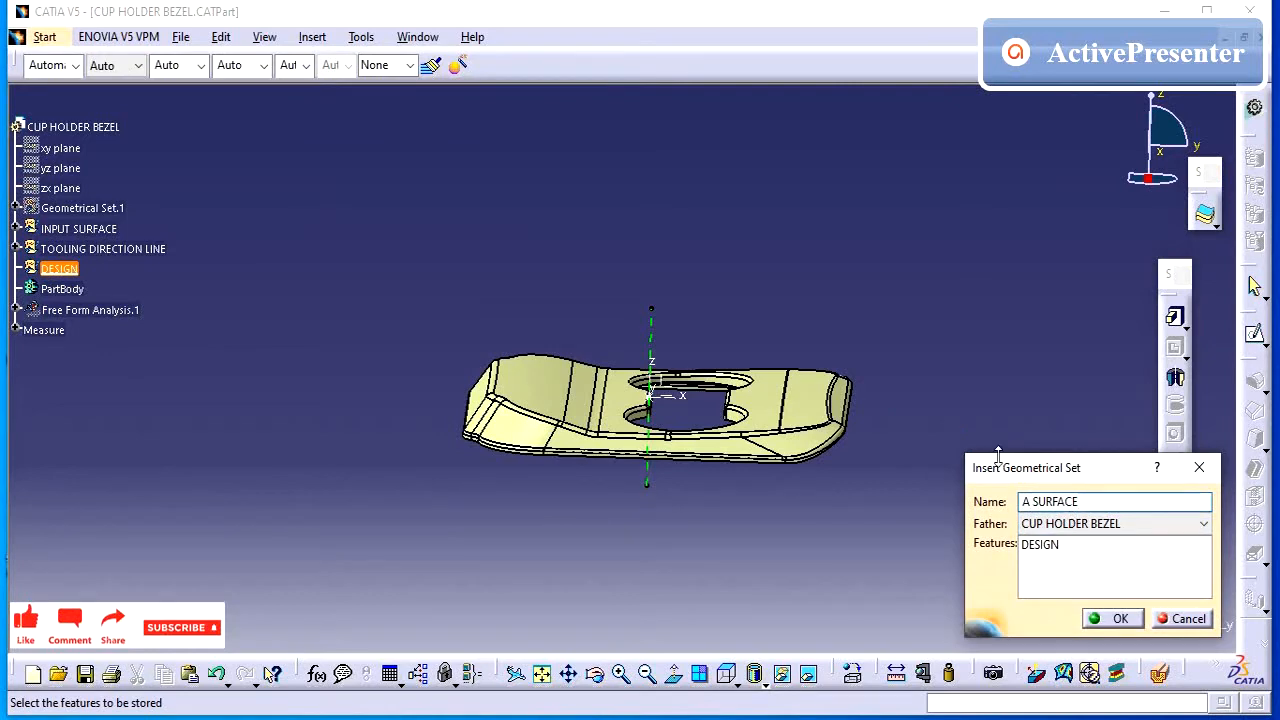
click(1117, 621)
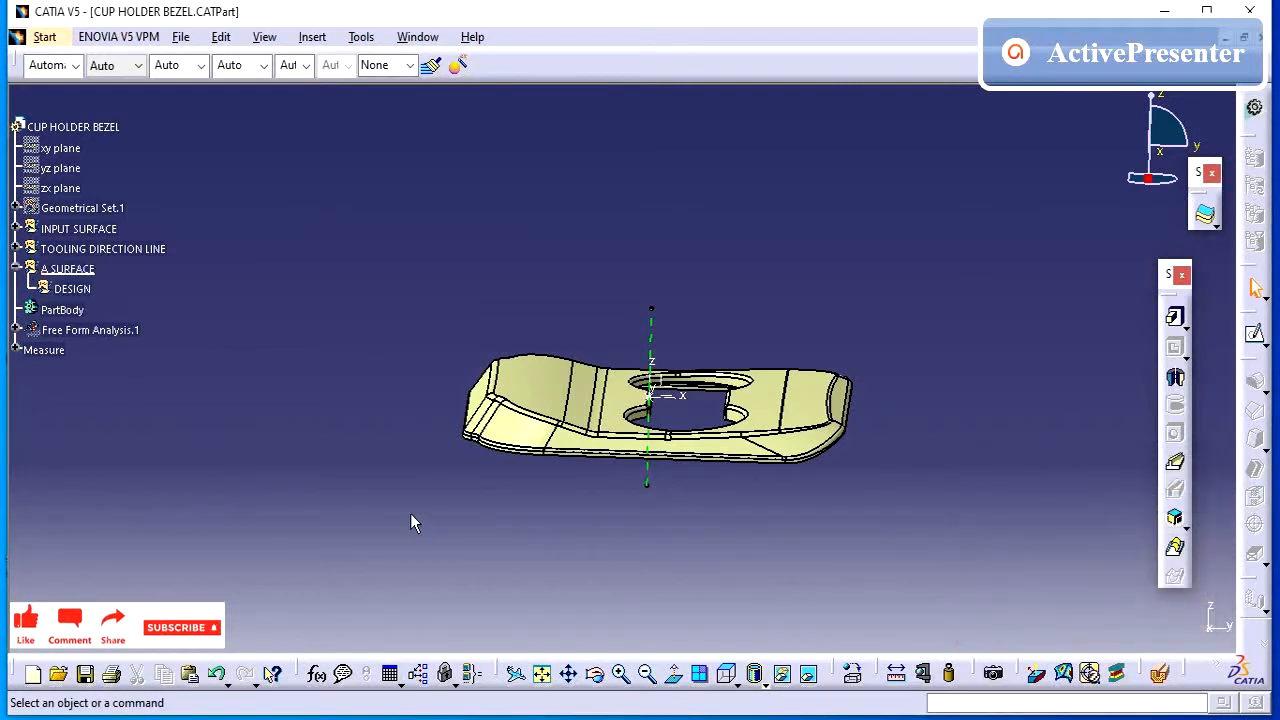
key(ctrl+z)
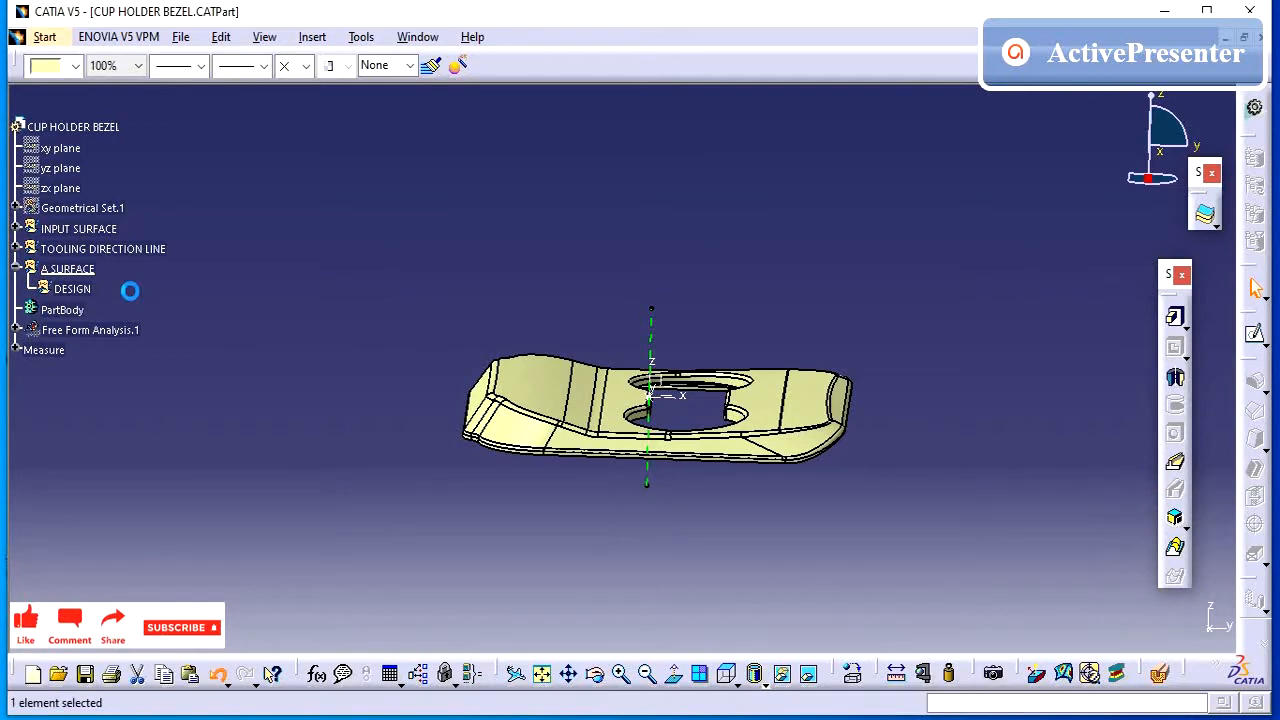
Insert a geometrical set named A SURFACE with DESIGN as its father
click(312, 38)
click(352, 134)
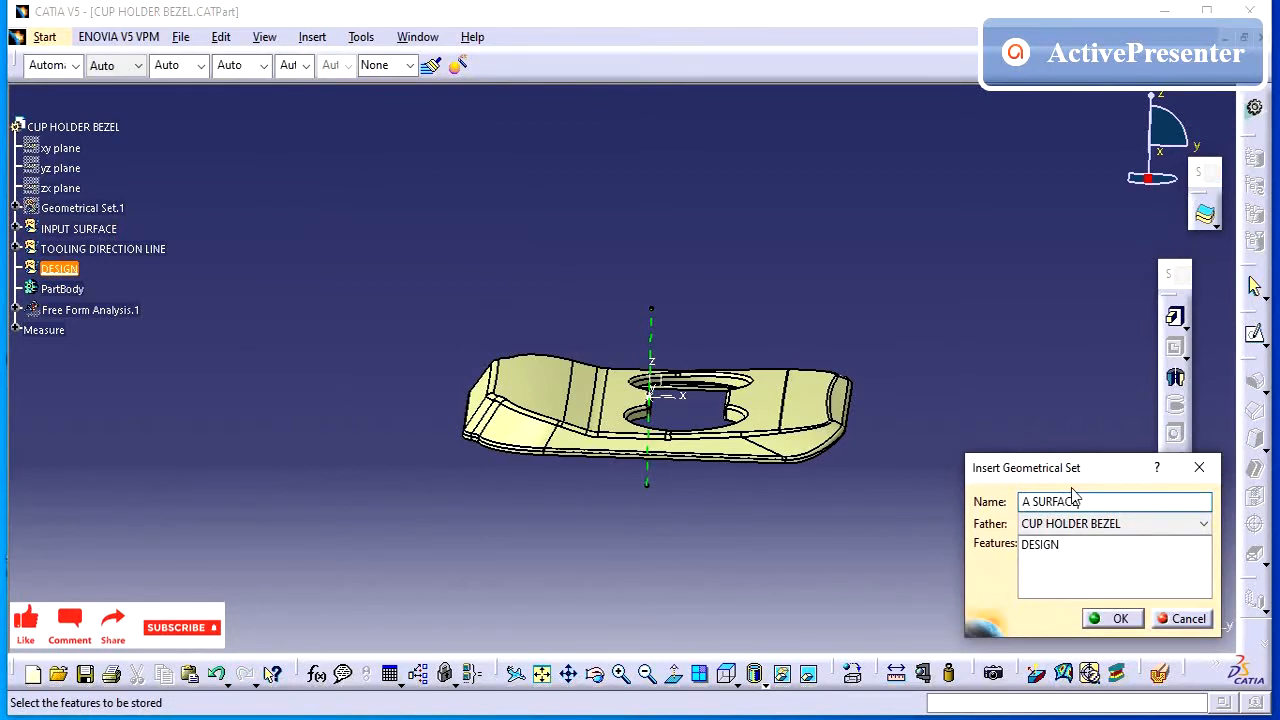
click(1066, 524)
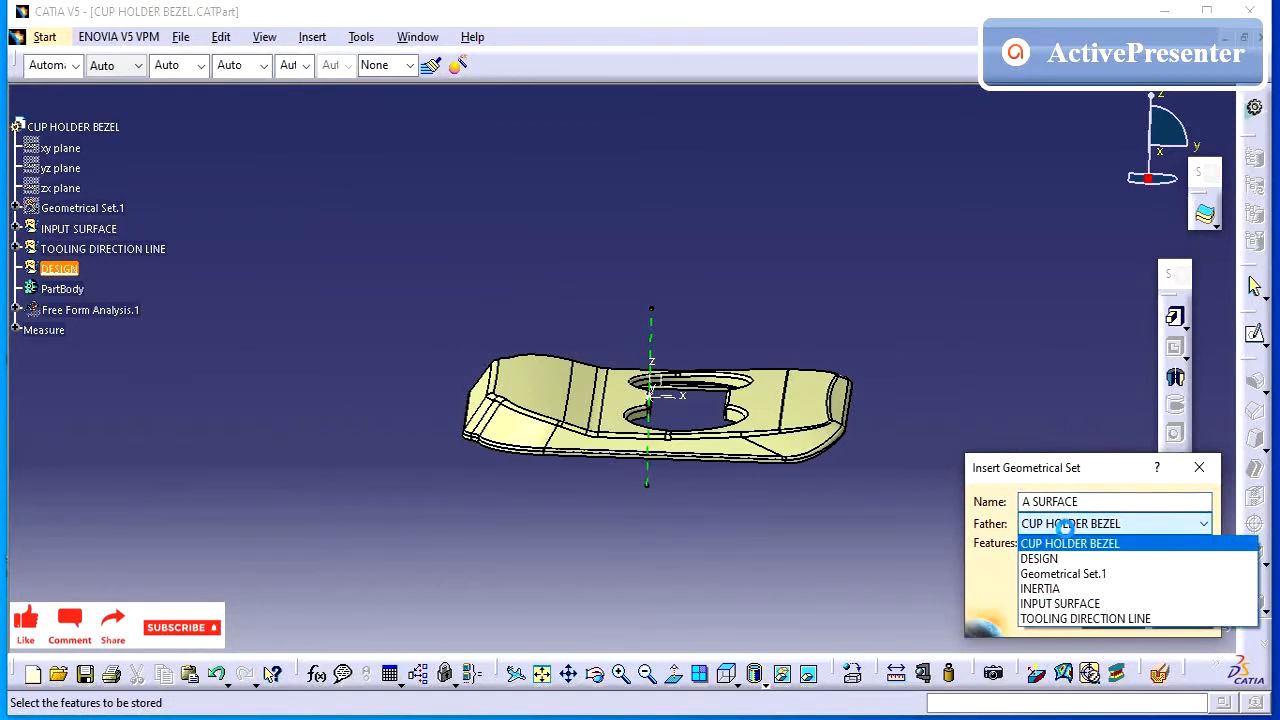
click(1079, 557)
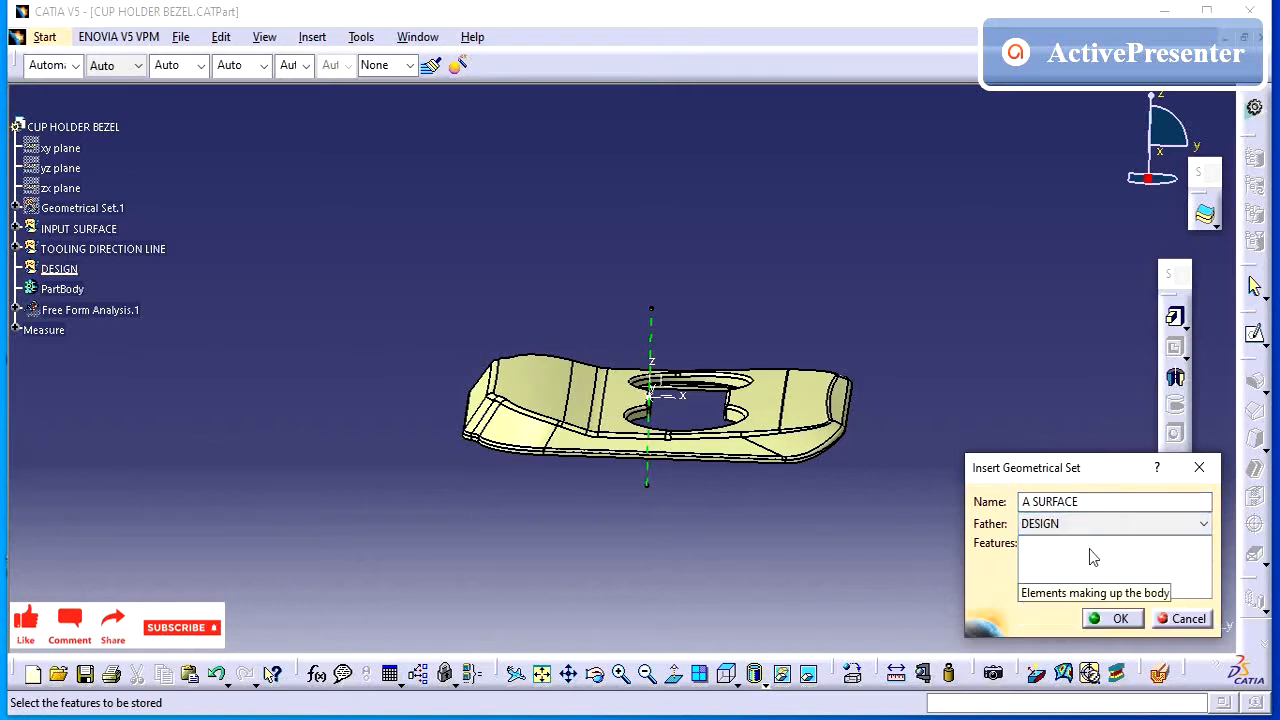
click(1113, 619)
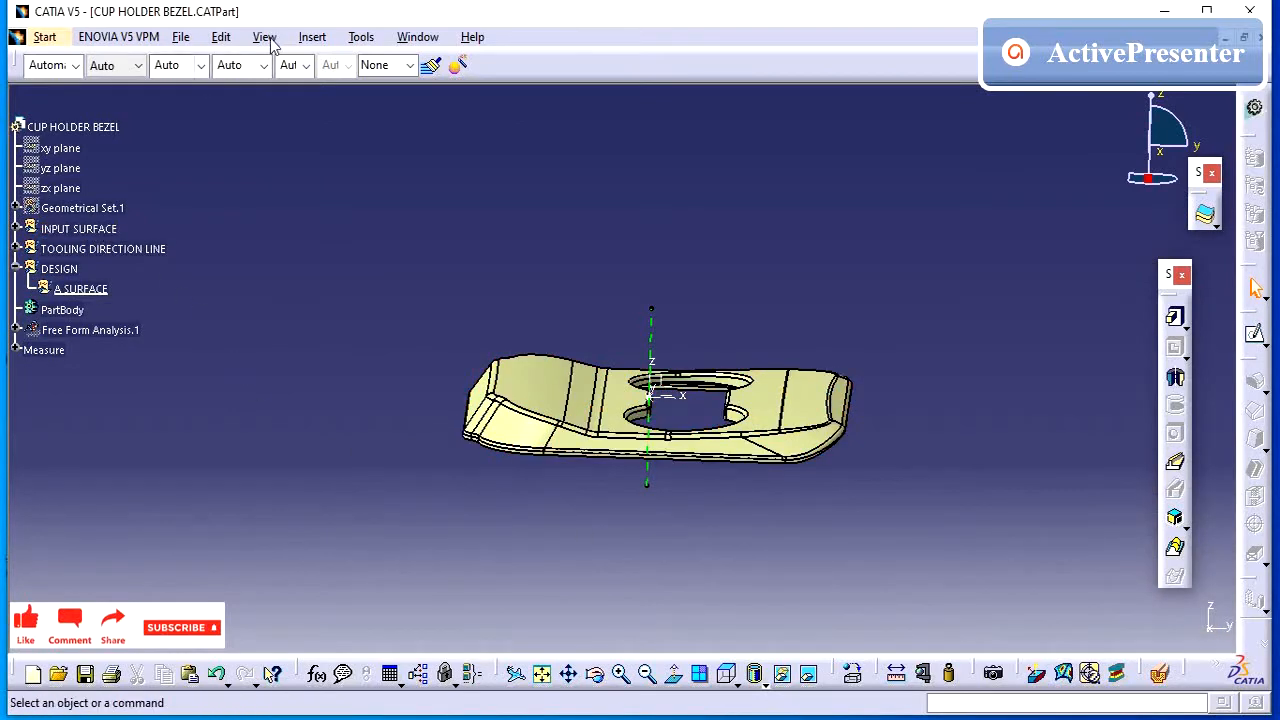
Move the TOOLING DIRECTION LINE geometrical set into DESIGN at the last position and collapse its branch
right_click(76, 248)
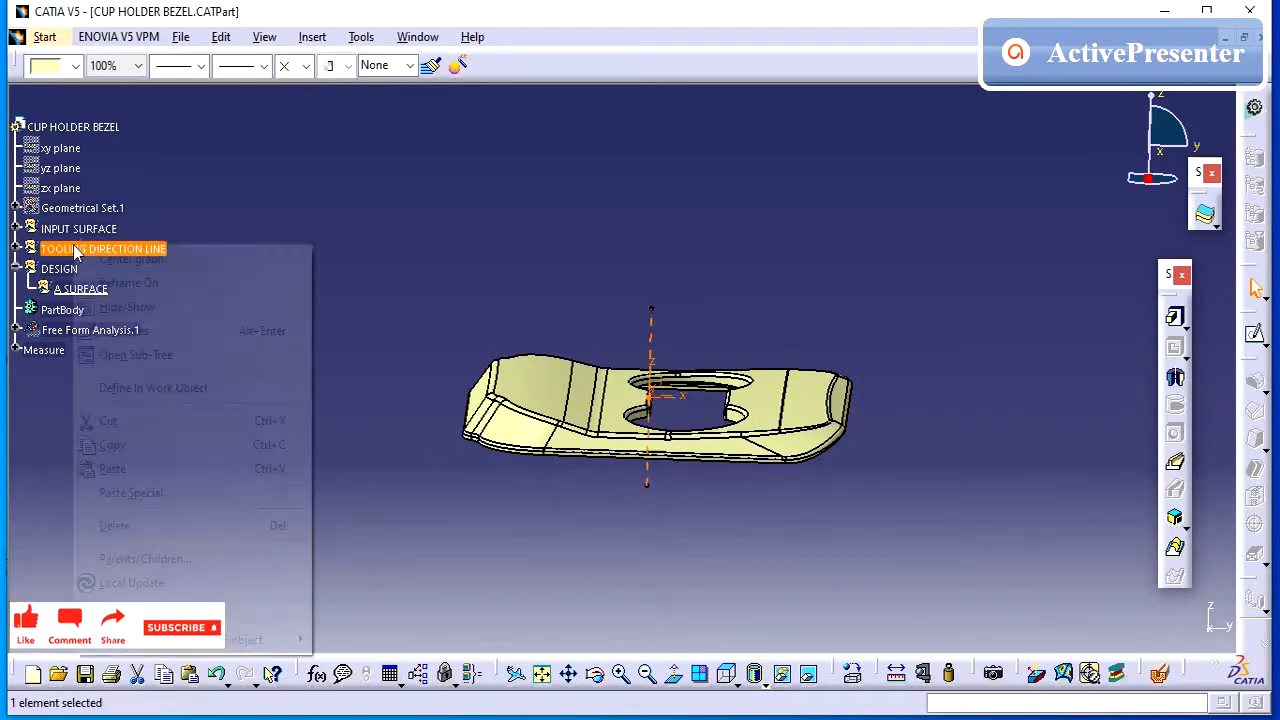
mouse_move(250, 639)
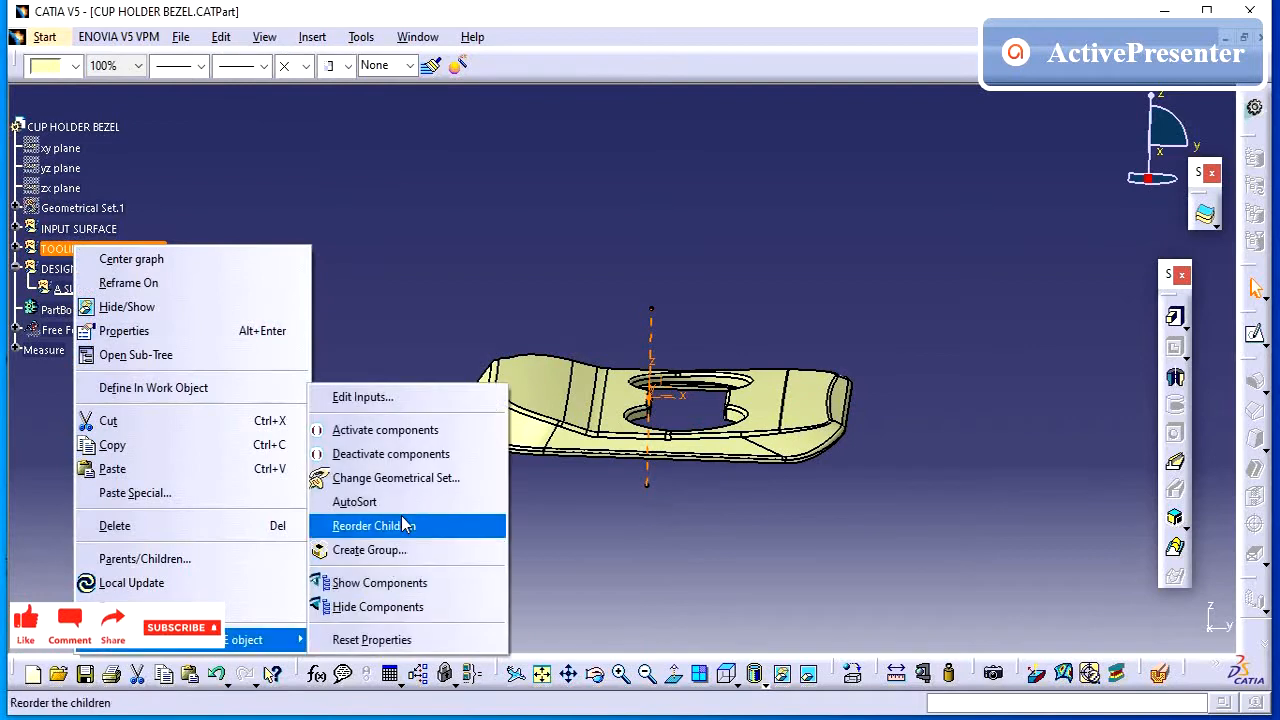
click(390, 477)
click(57, 271)
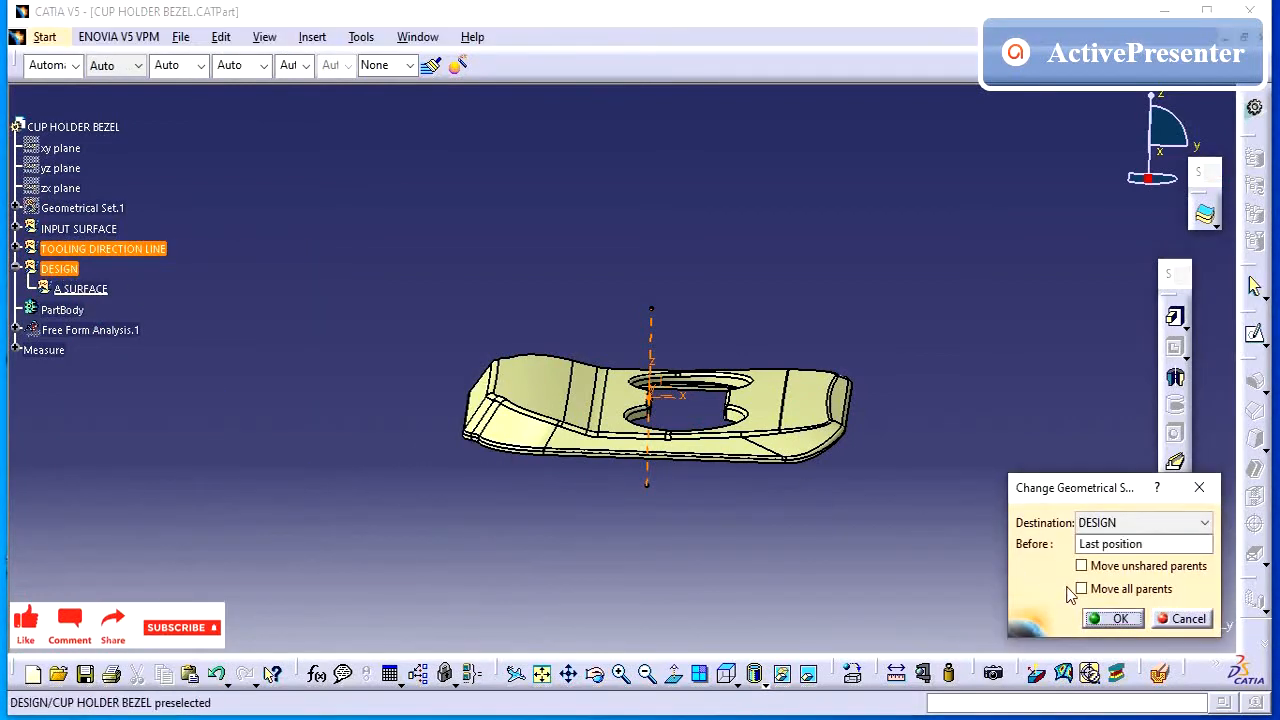
click(1097, 620)
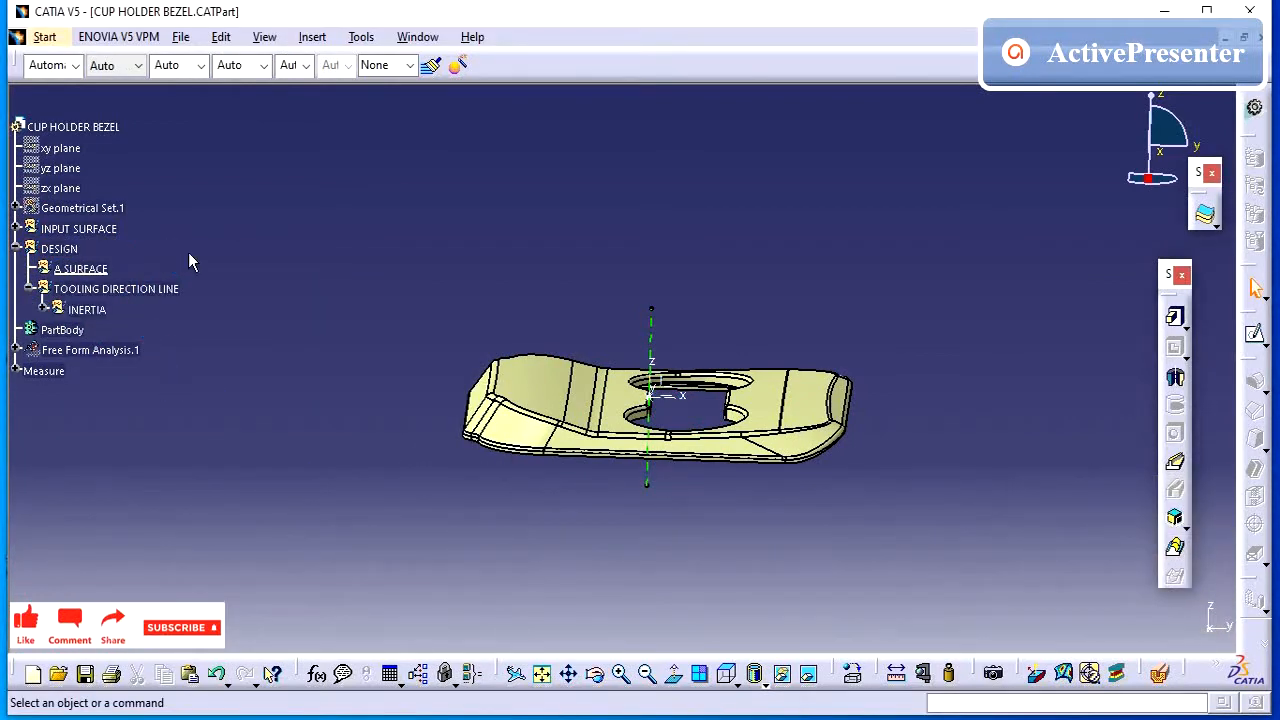
click(31, 290)
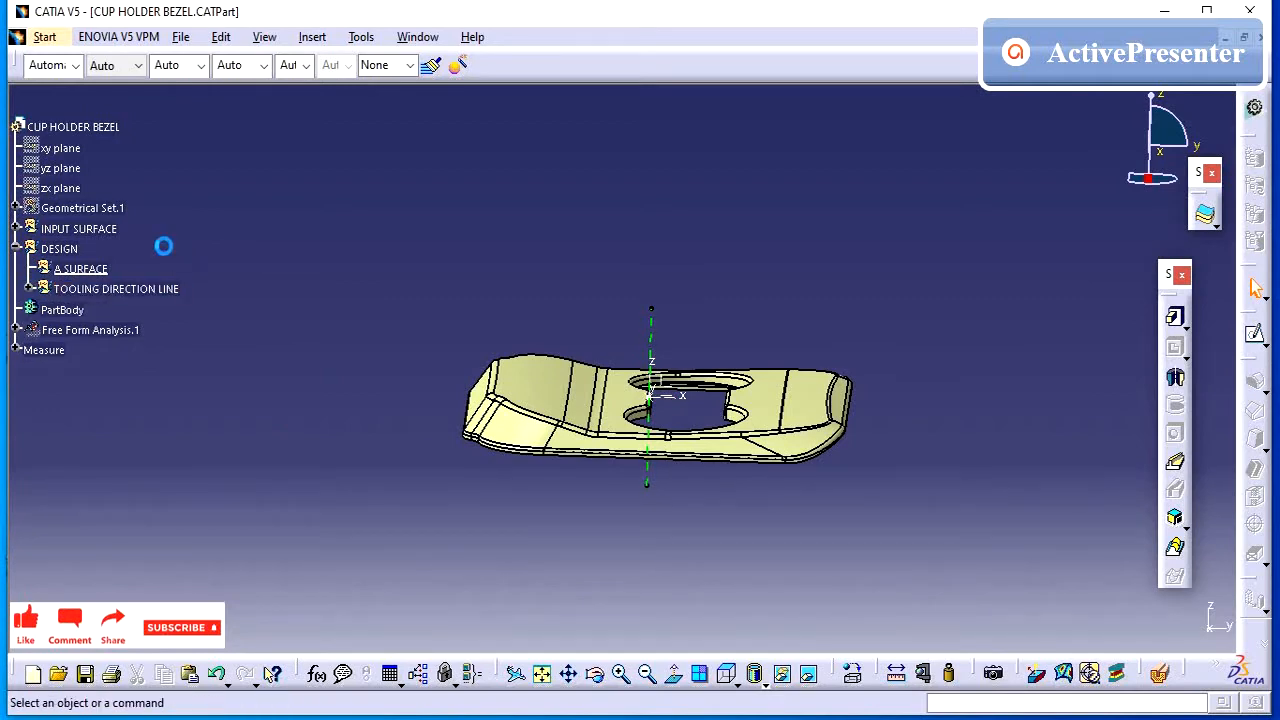
Define DESIGN as the in-work object and paste a copy of the A SURFACE set into it
right_click(48, 248)
click(140, 384)
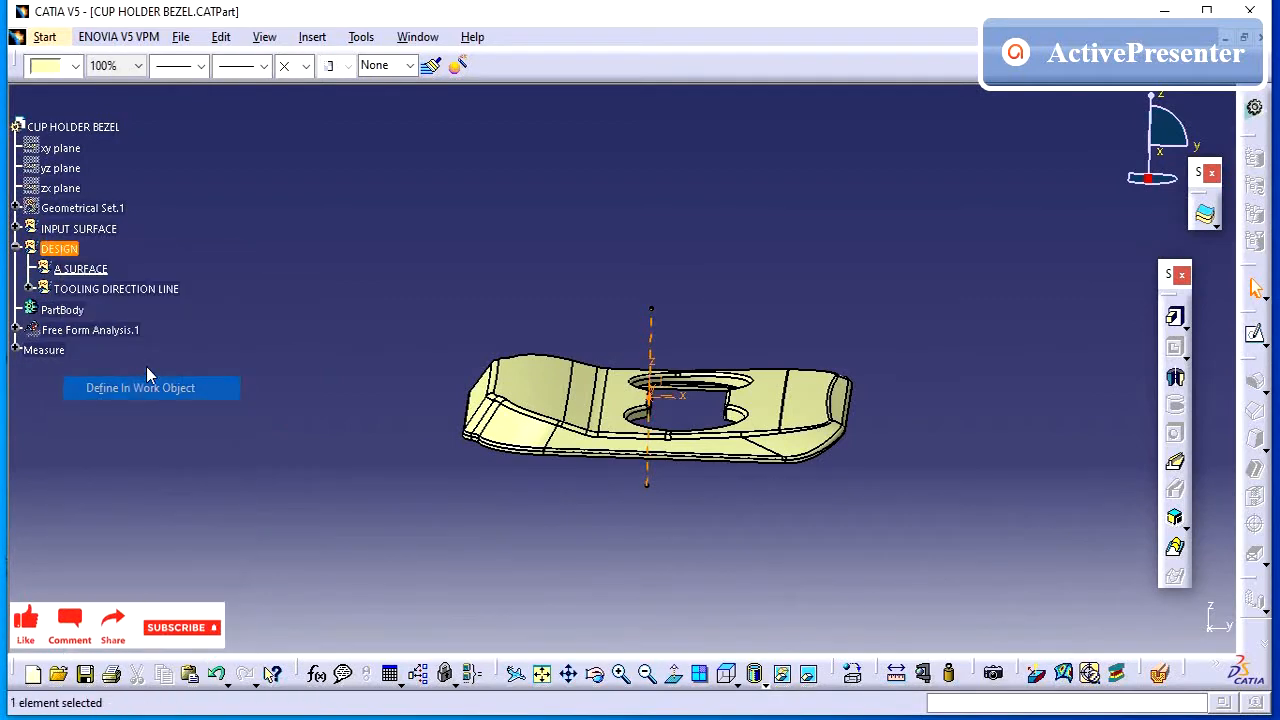
click(310, 38)
click(84, 268)
click(84, 268)
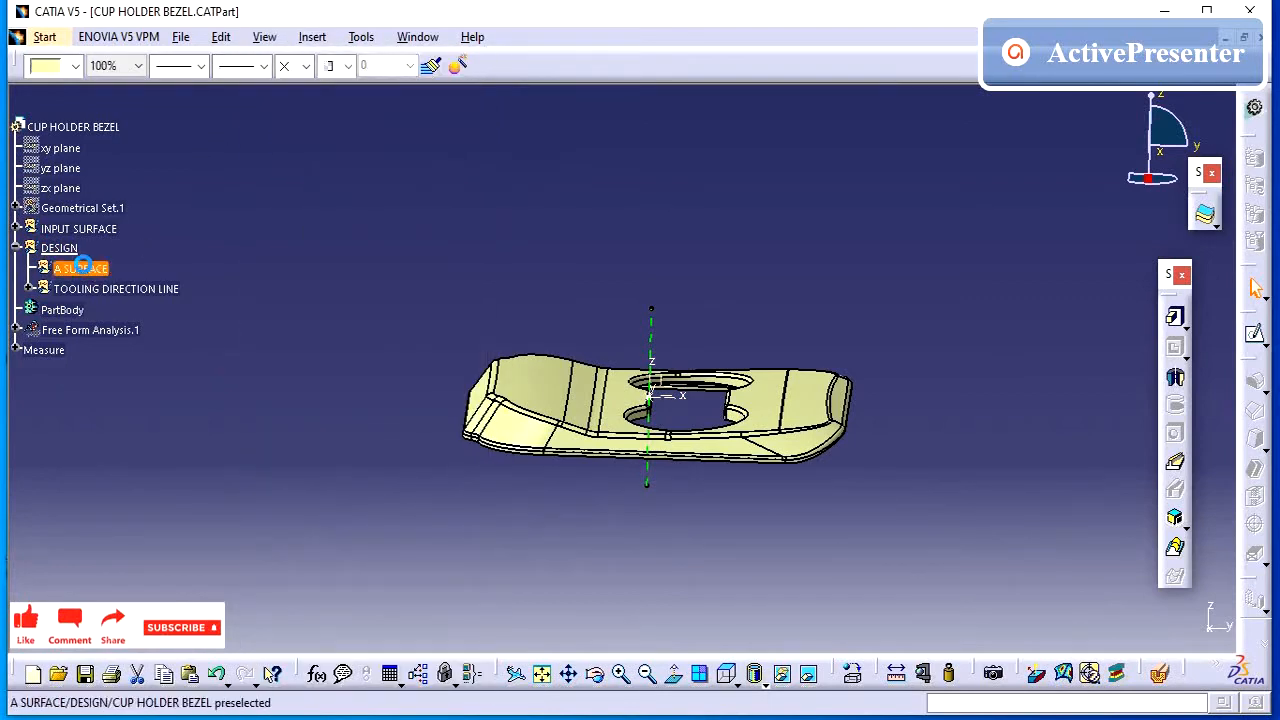
click(60, 247)
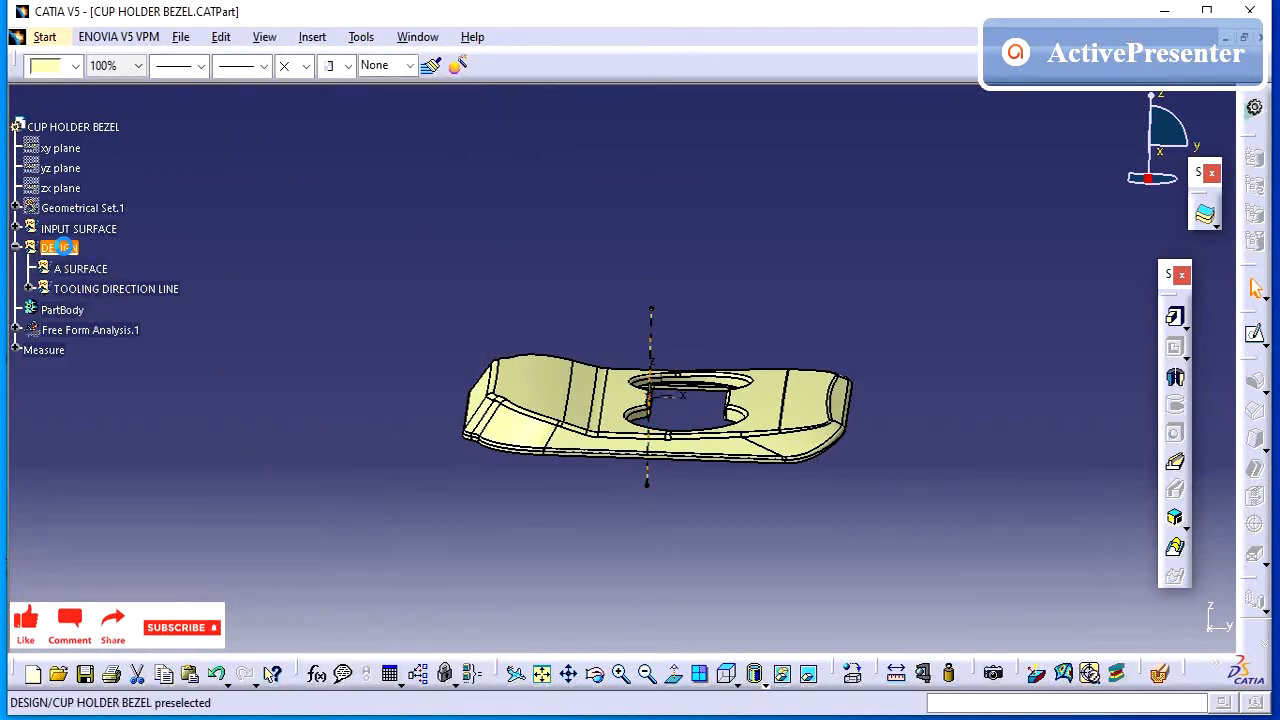
key(ctrl+v)
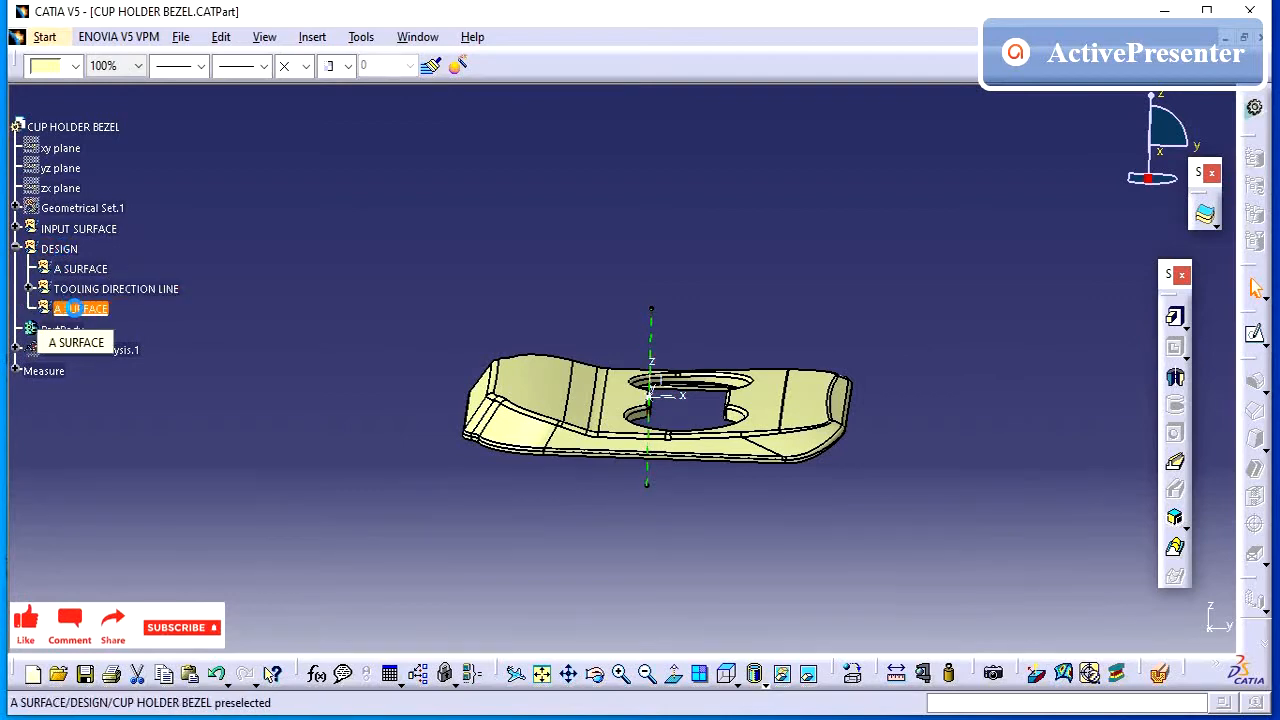
Rename the pasted copy of the A SURFACE set as SECTIONS
right_click(74, 308)
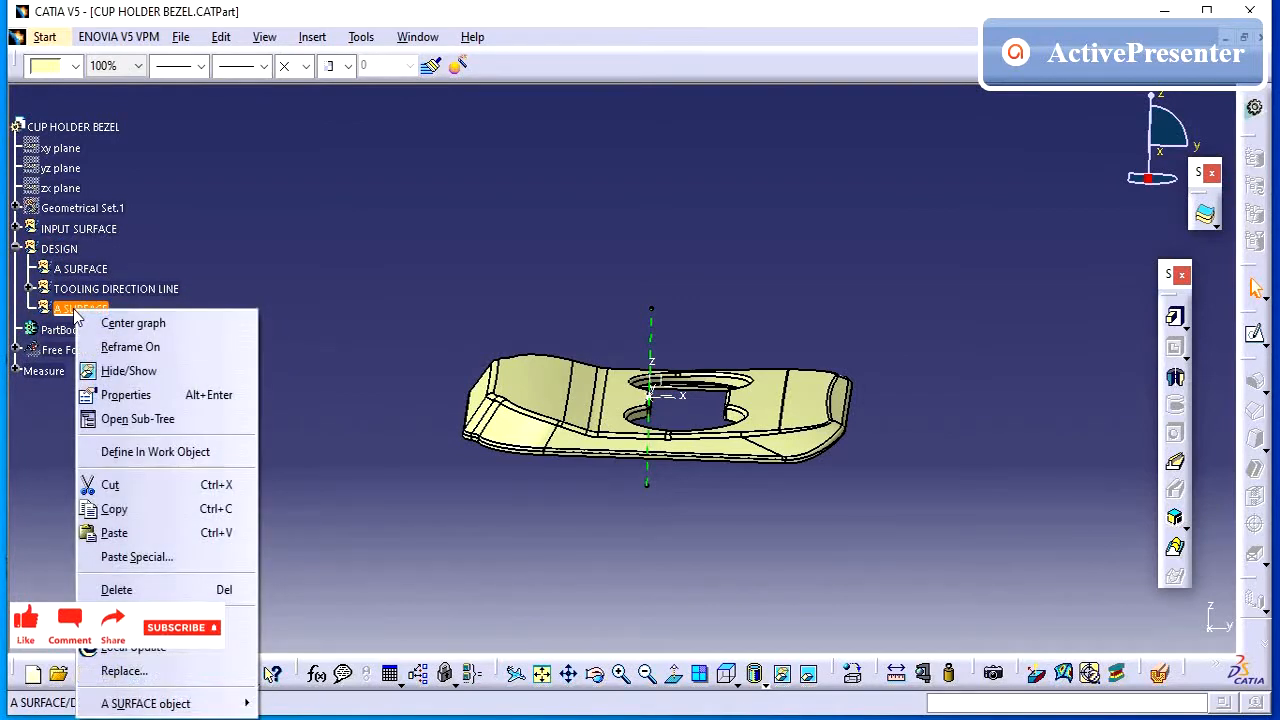
click(160, 396)
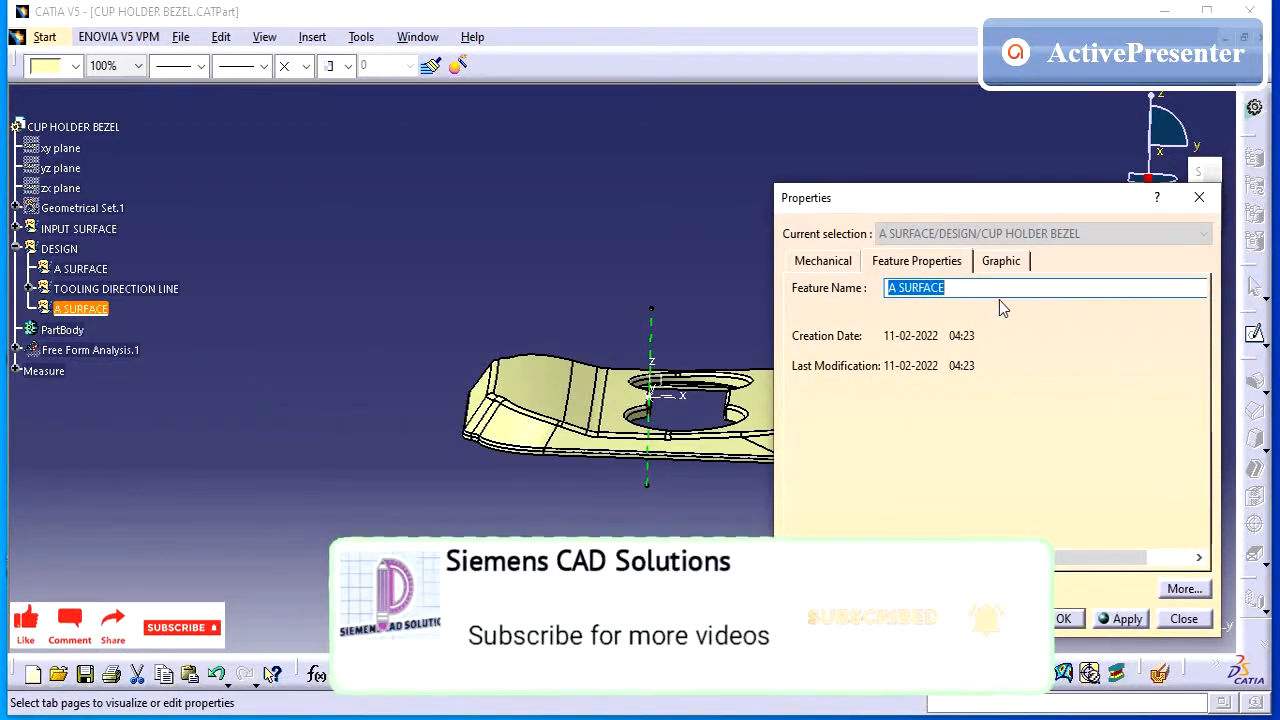
text(SECTI)
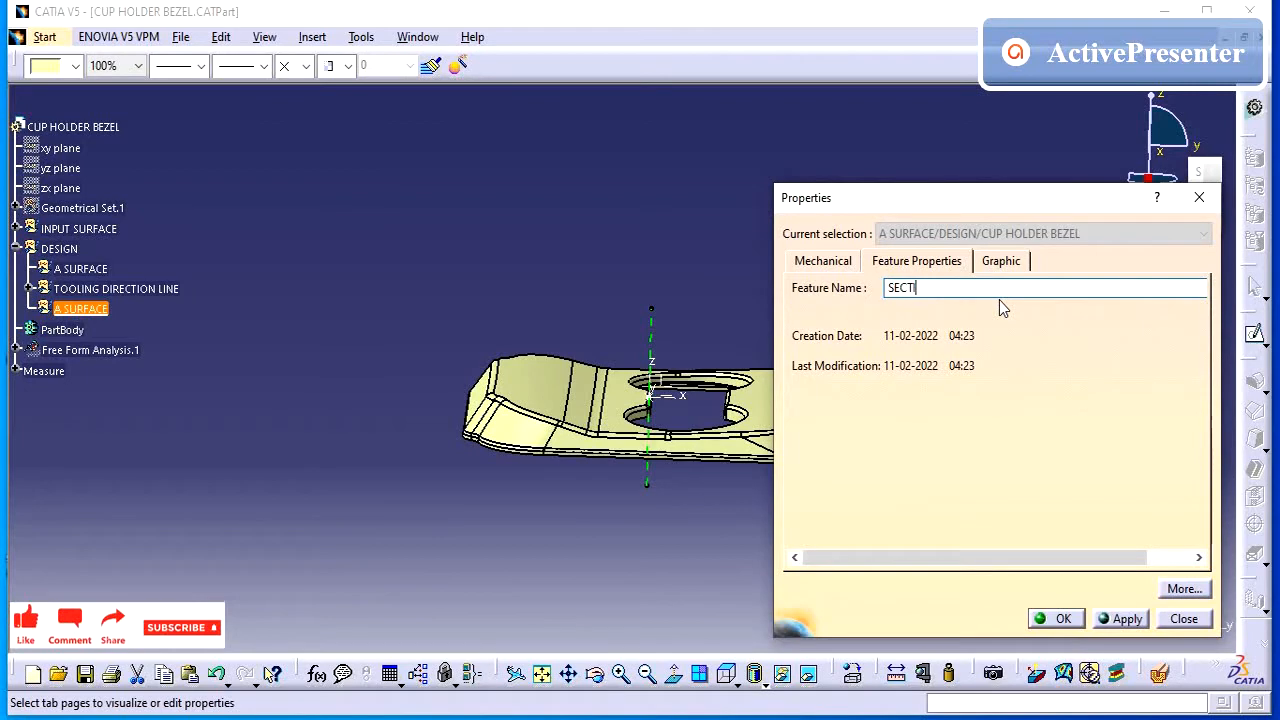
text(ONS)
click(1124, 618)
click(1058, 618)
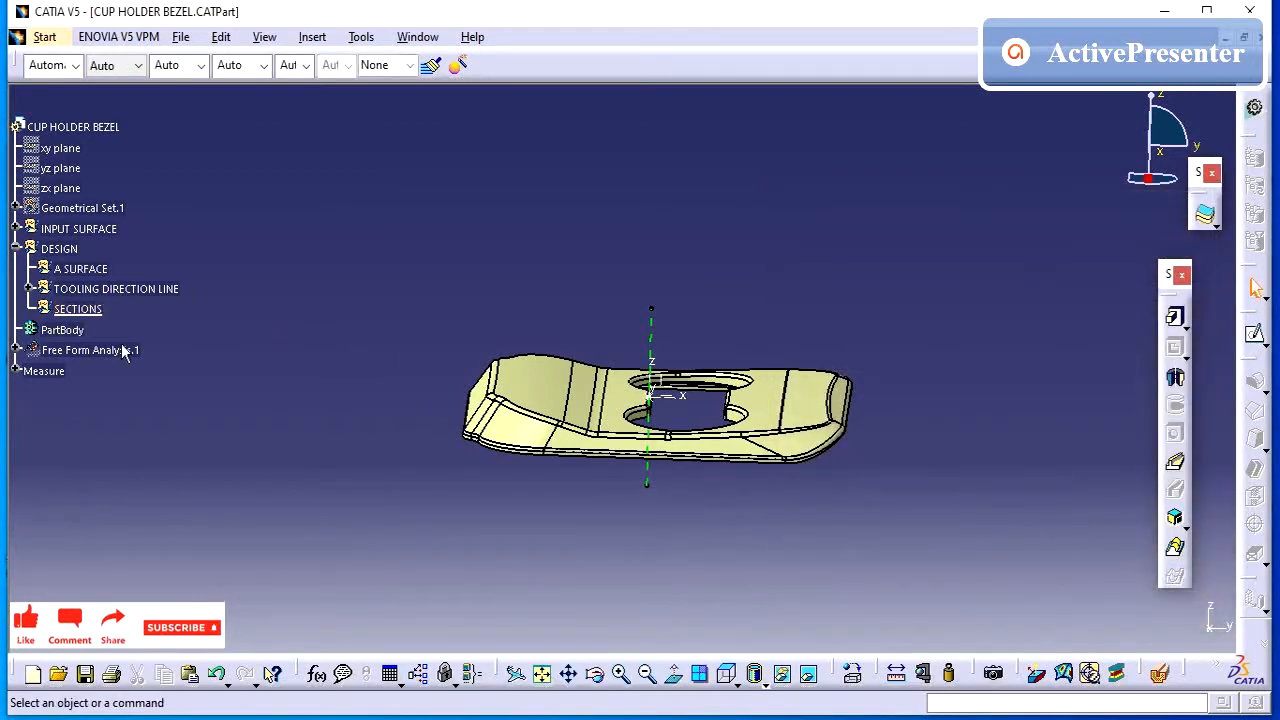
double_click(84, 310)
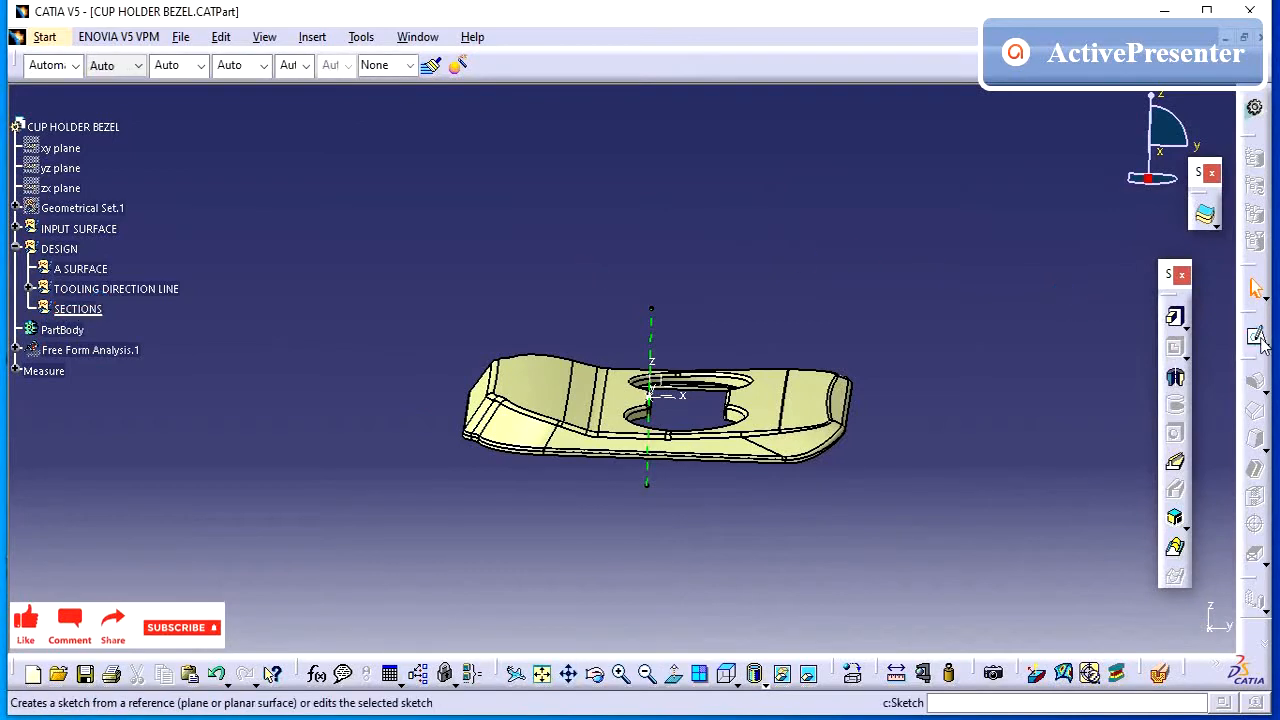
Expand the TOOLING DIRECTION LINE and INERTIA sets and hide Point.3 and Axis System.3
middle_drag(684, 410, 595, 260)
middle_drag(575, 490, 729, 444)
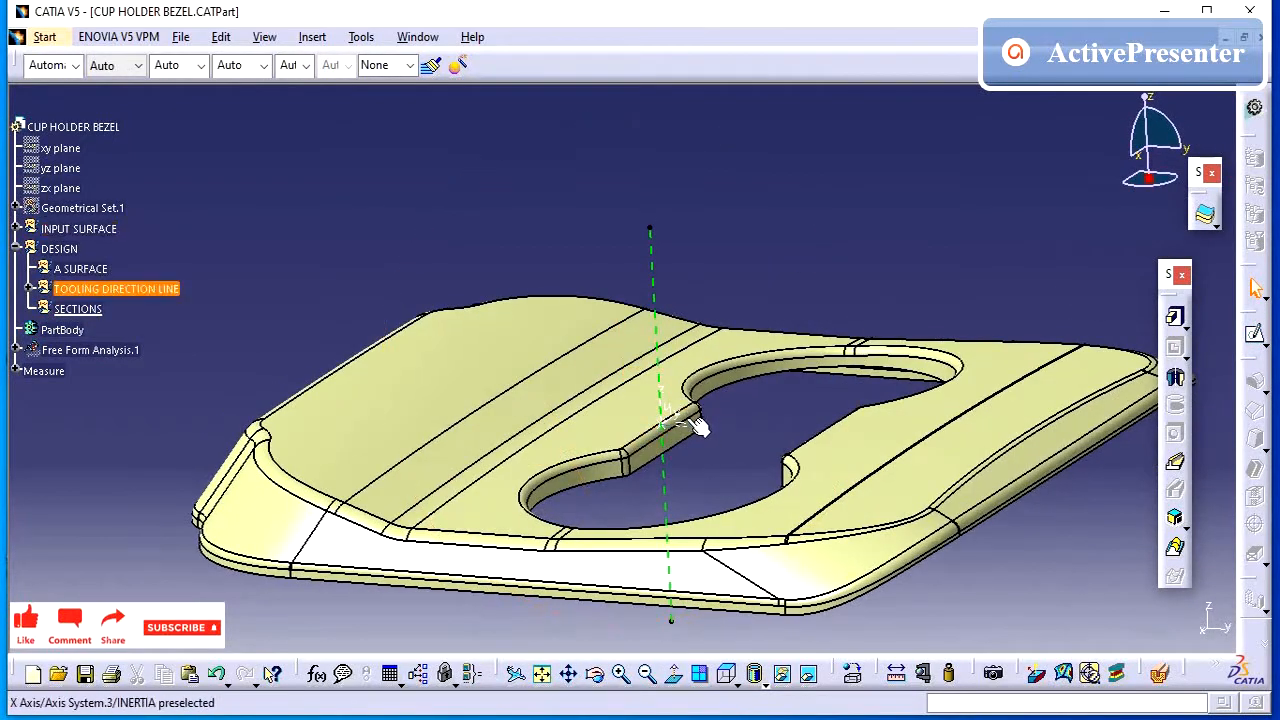
click(31, 291)
click(54, 249)
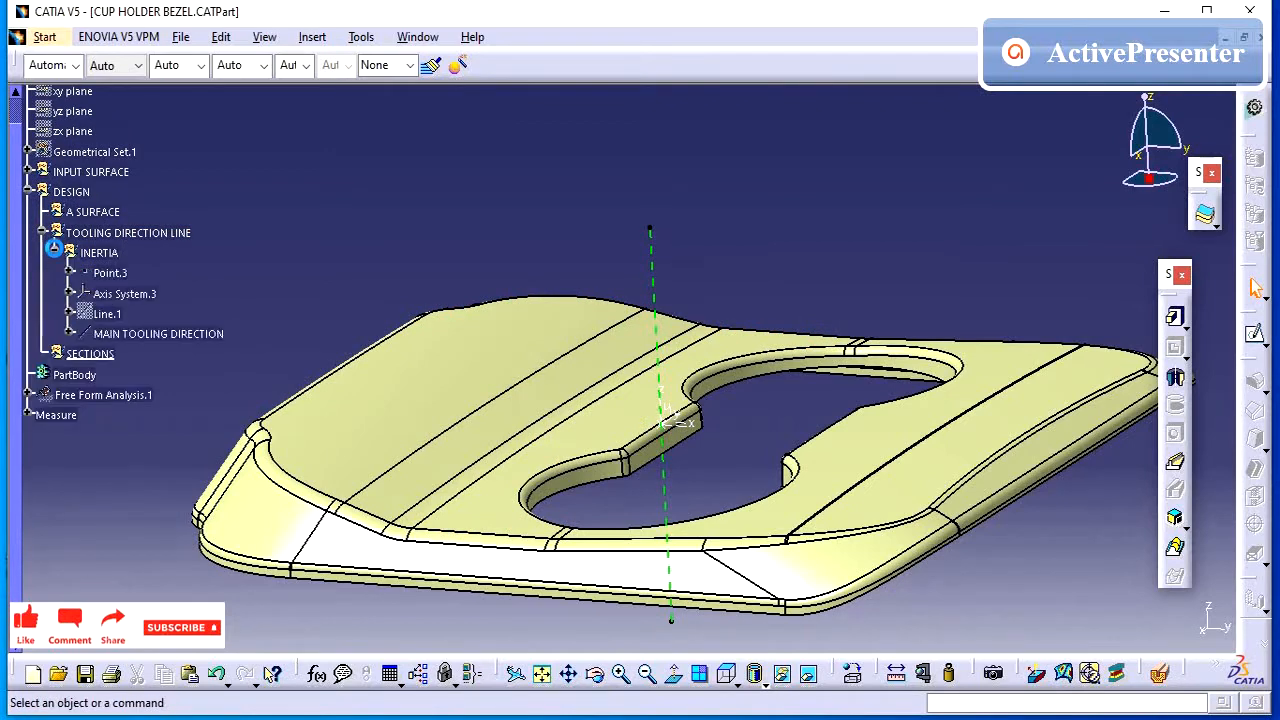
right_click(112, 275)
click(271, 246)
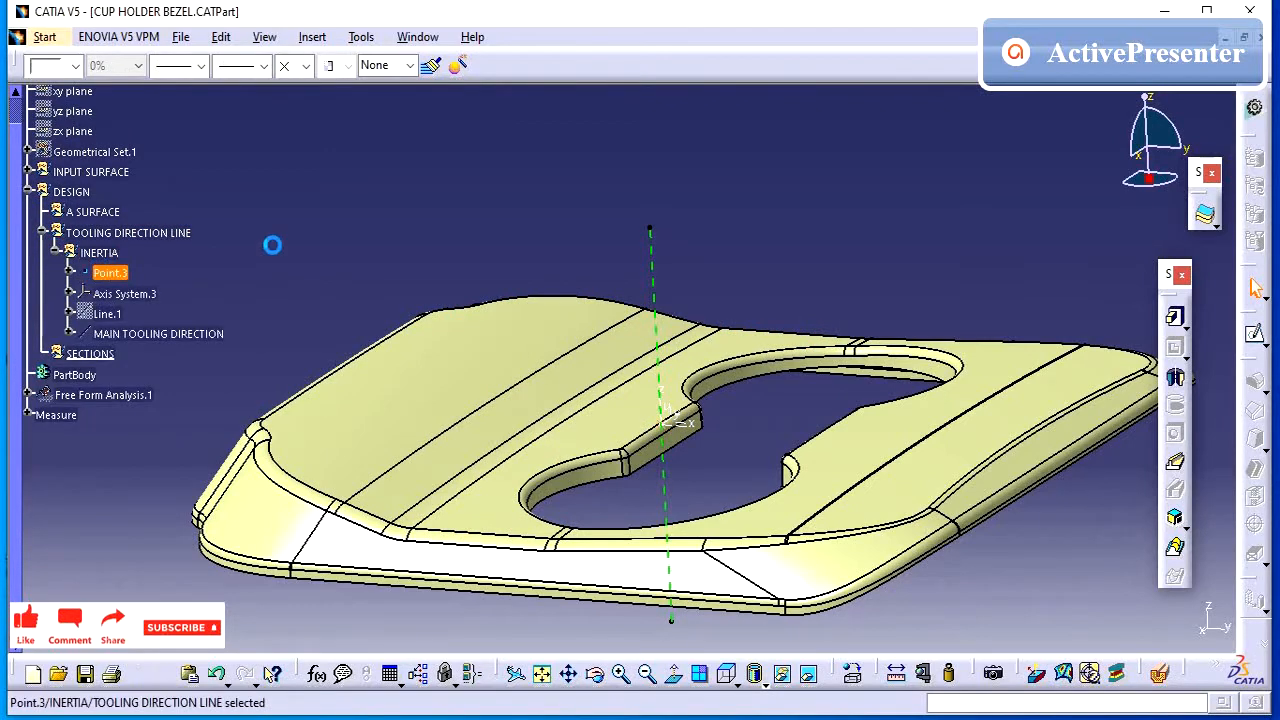
right_click(122, 294)
click(205, 333)
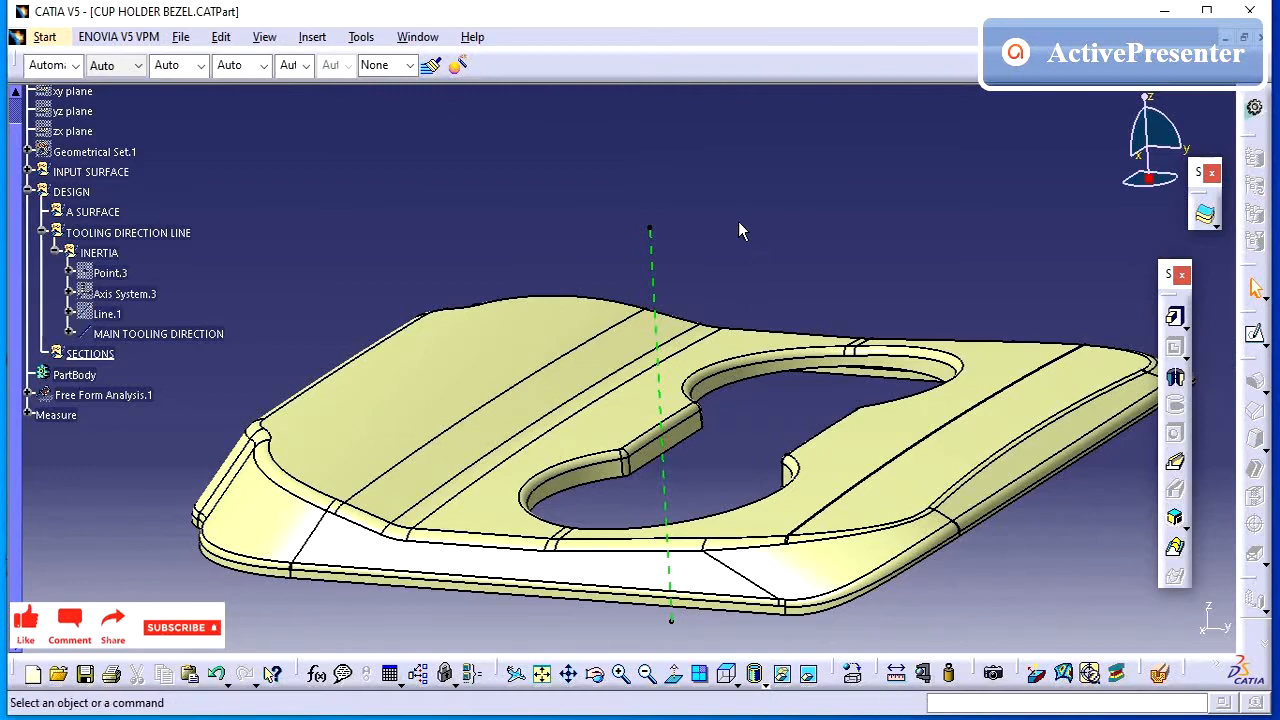
click(56, 42)
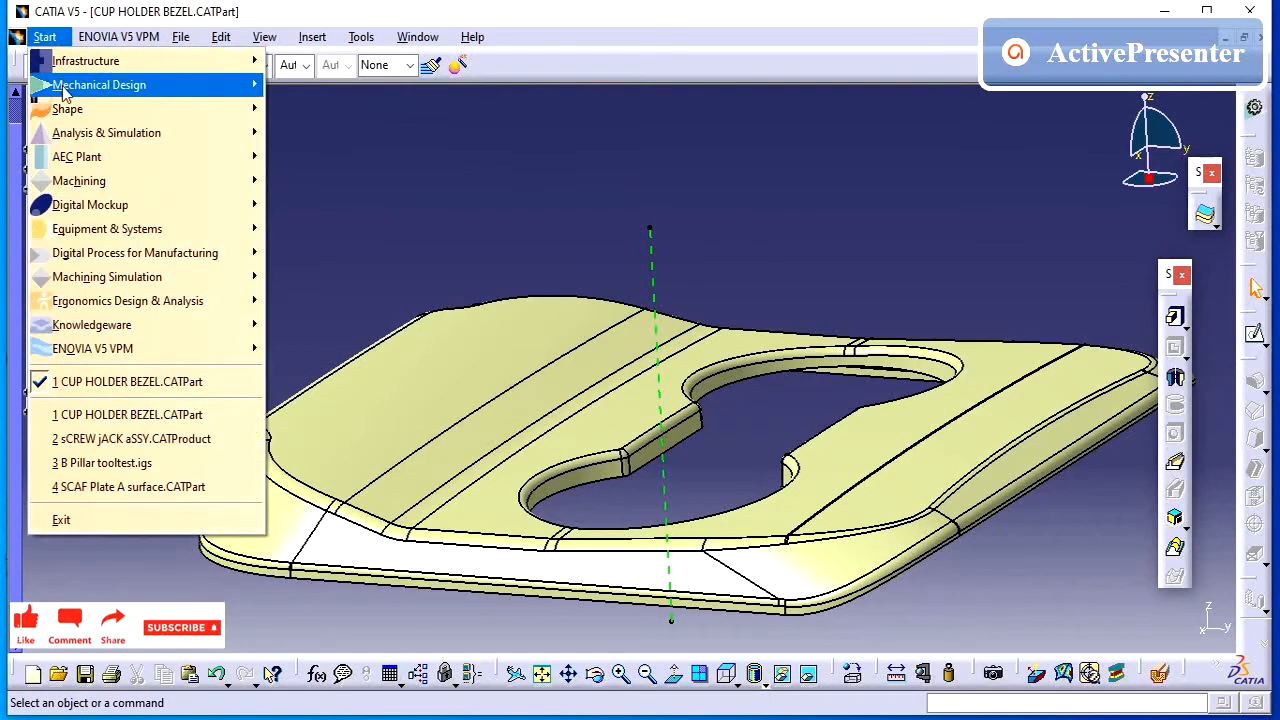
click(717, 169)
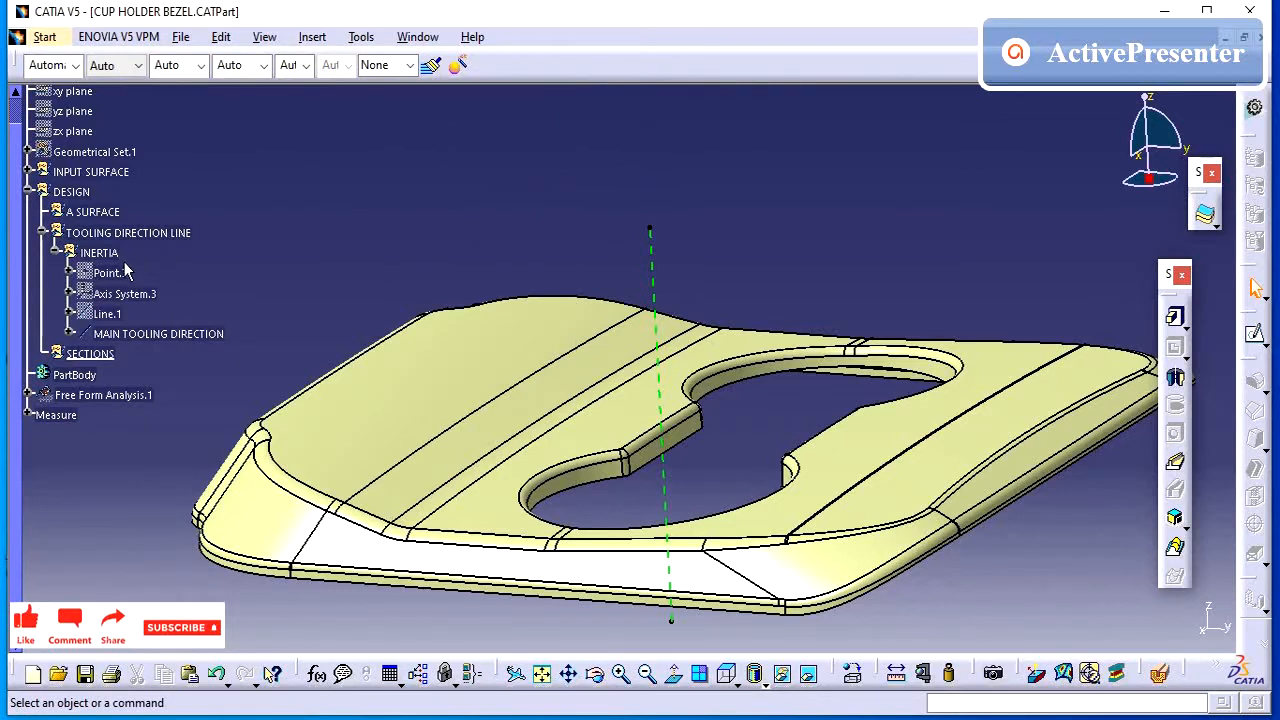
Copy Point.3 and Axis System.3 from the INERTIA set and paste them into the SECTIONS set
click(112, 273)
ctrl+click(139, 287)
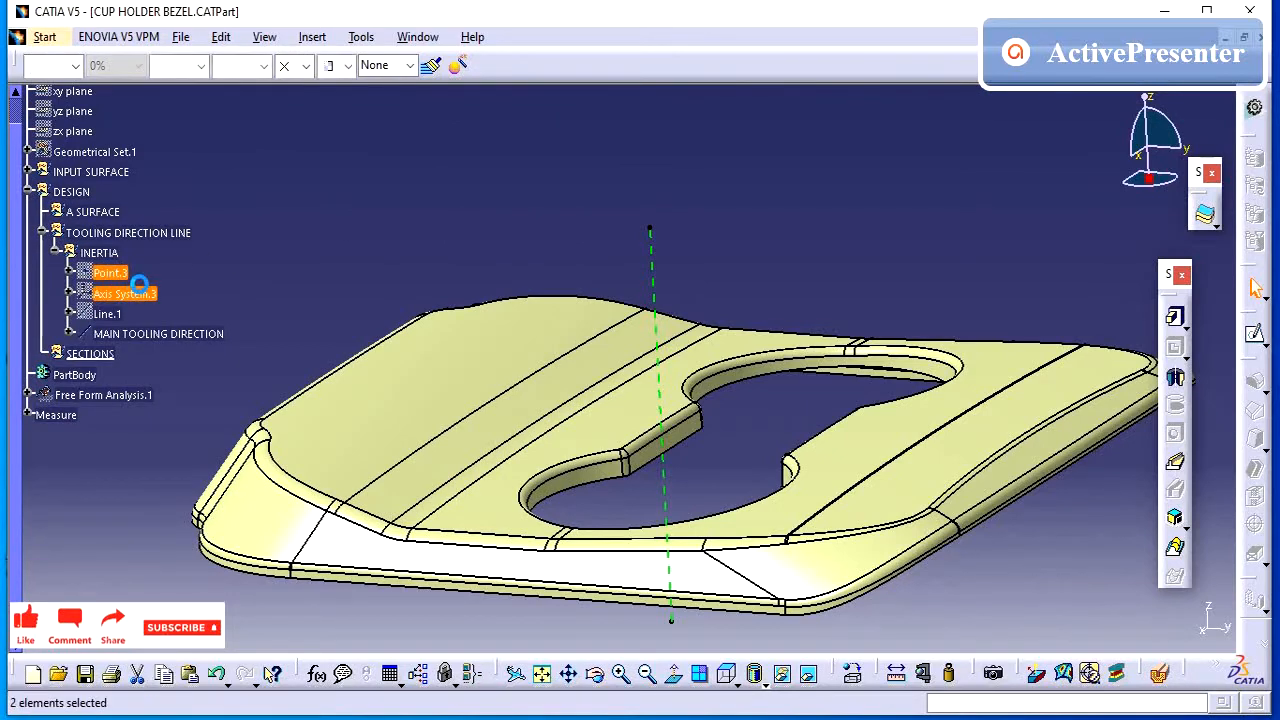
click(98, 354)
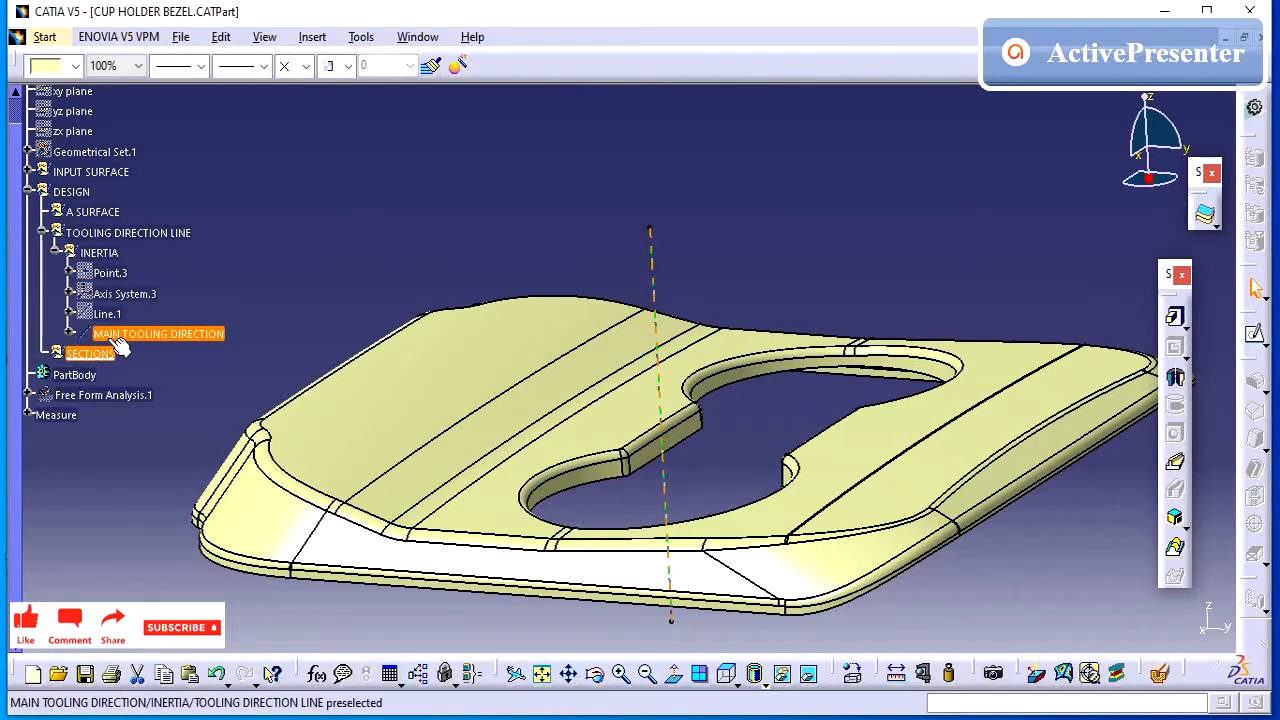
key(ctrl+v)
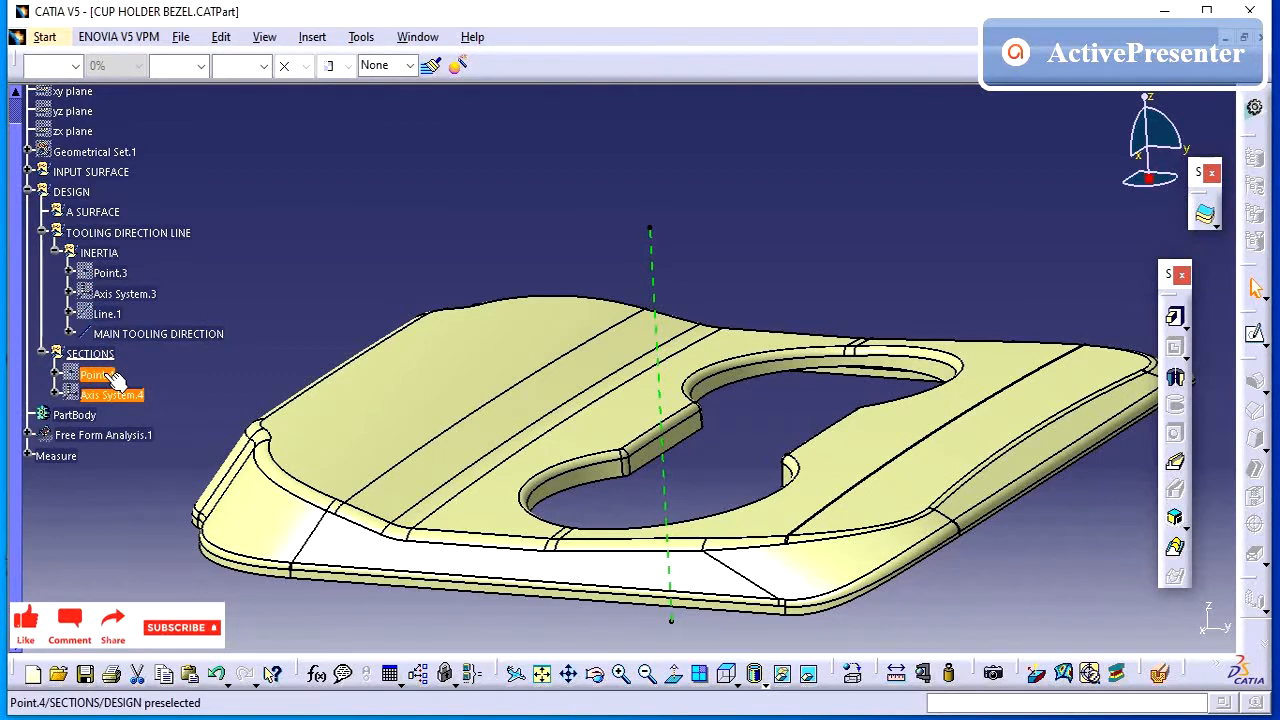
Examine the definition of the pasted Point.4 and the parents and children of Axis System.4 and Point.4
double_click(98, 374)
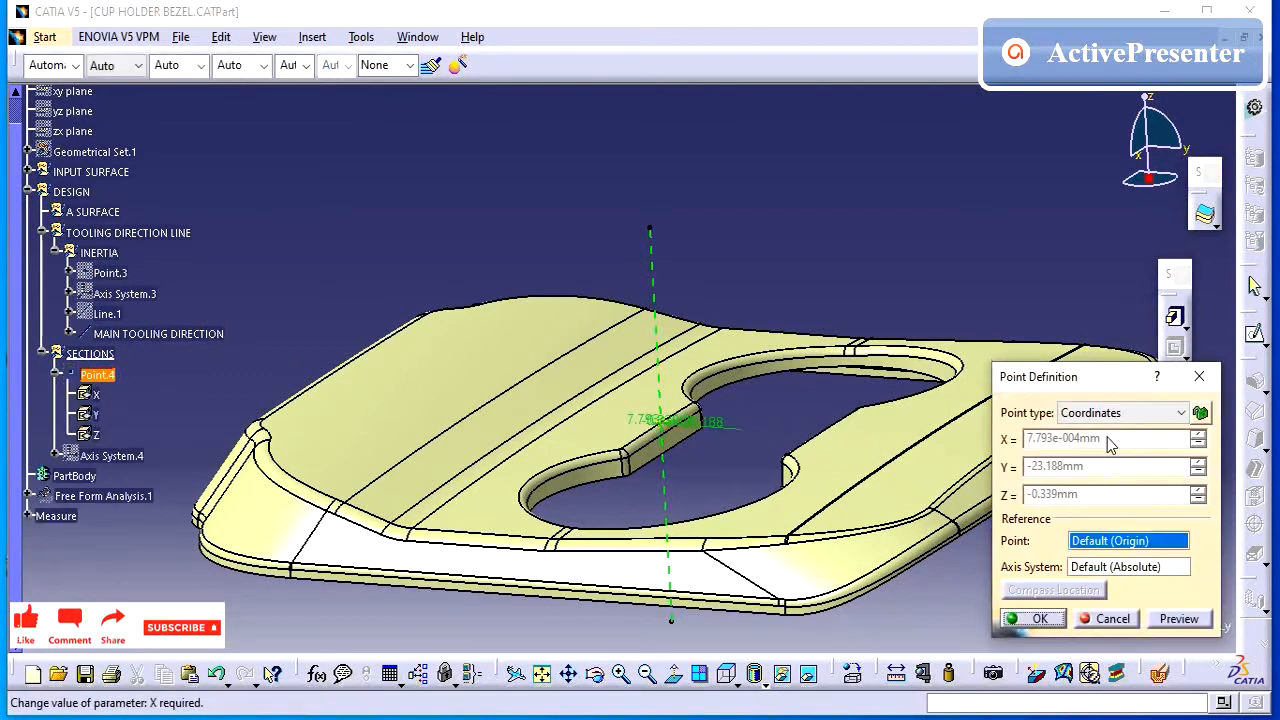
click(1040, 619)
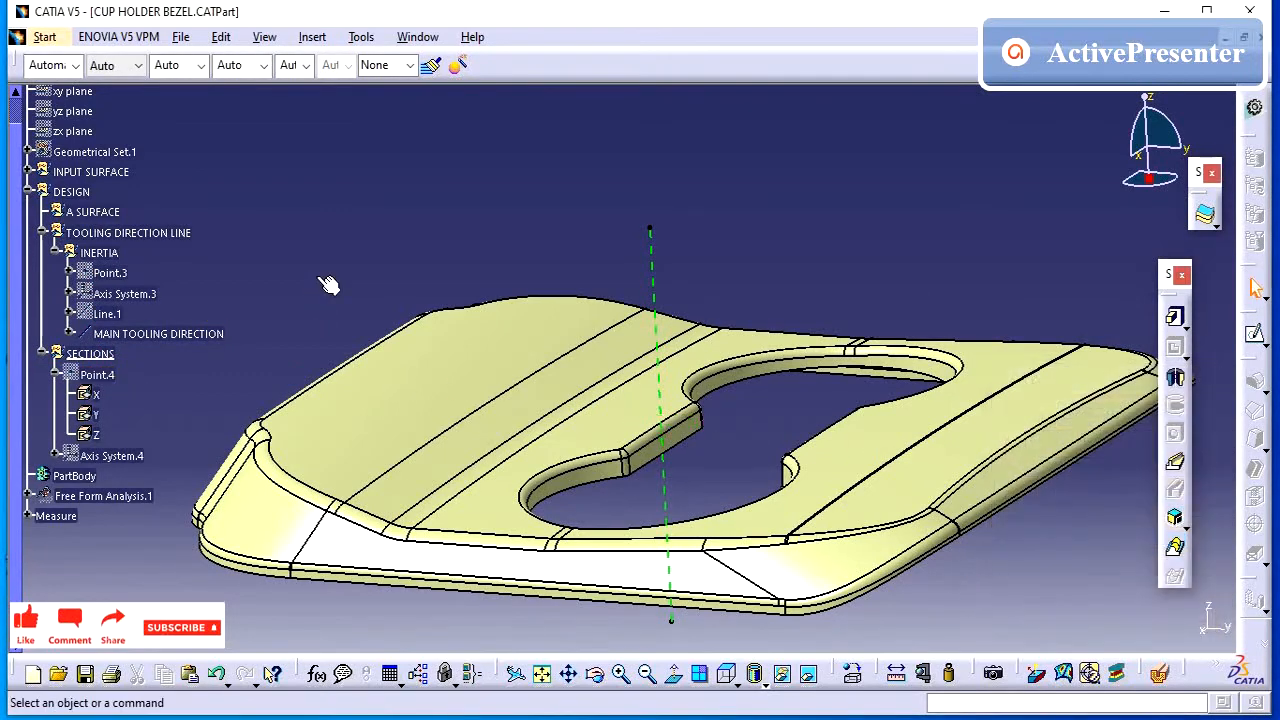
right_click(123, 462)
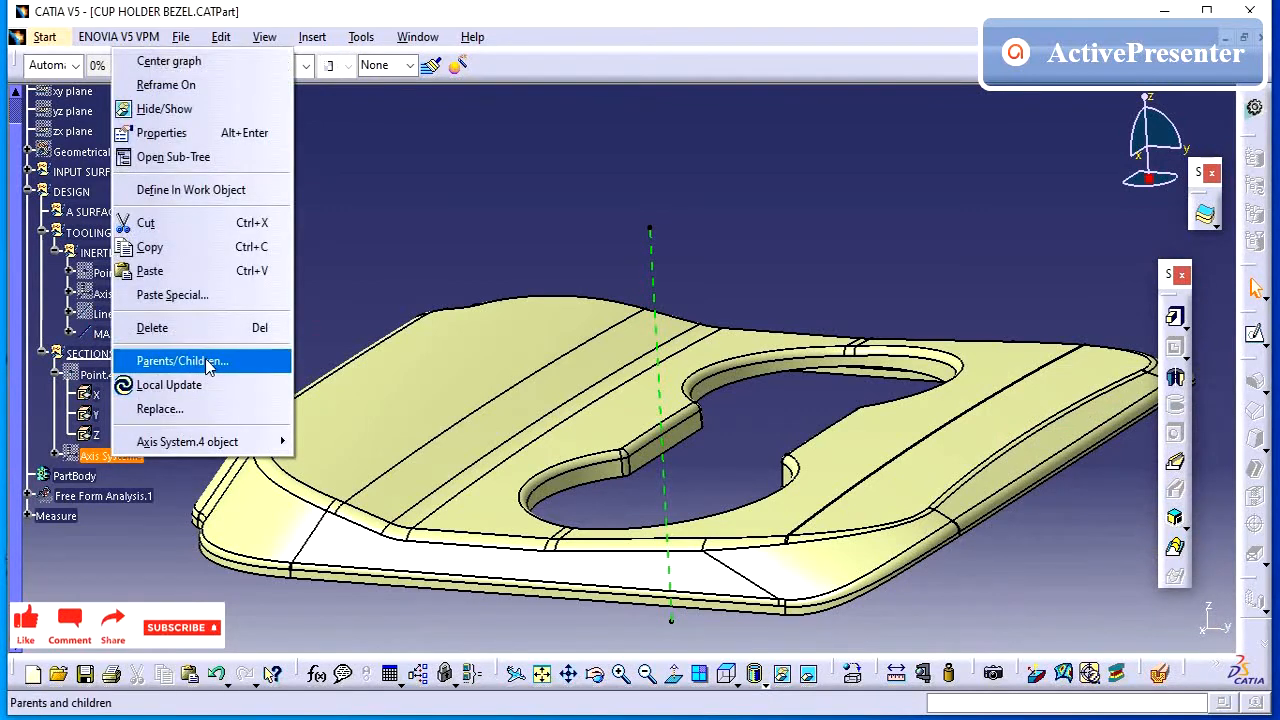
click(160, 360)
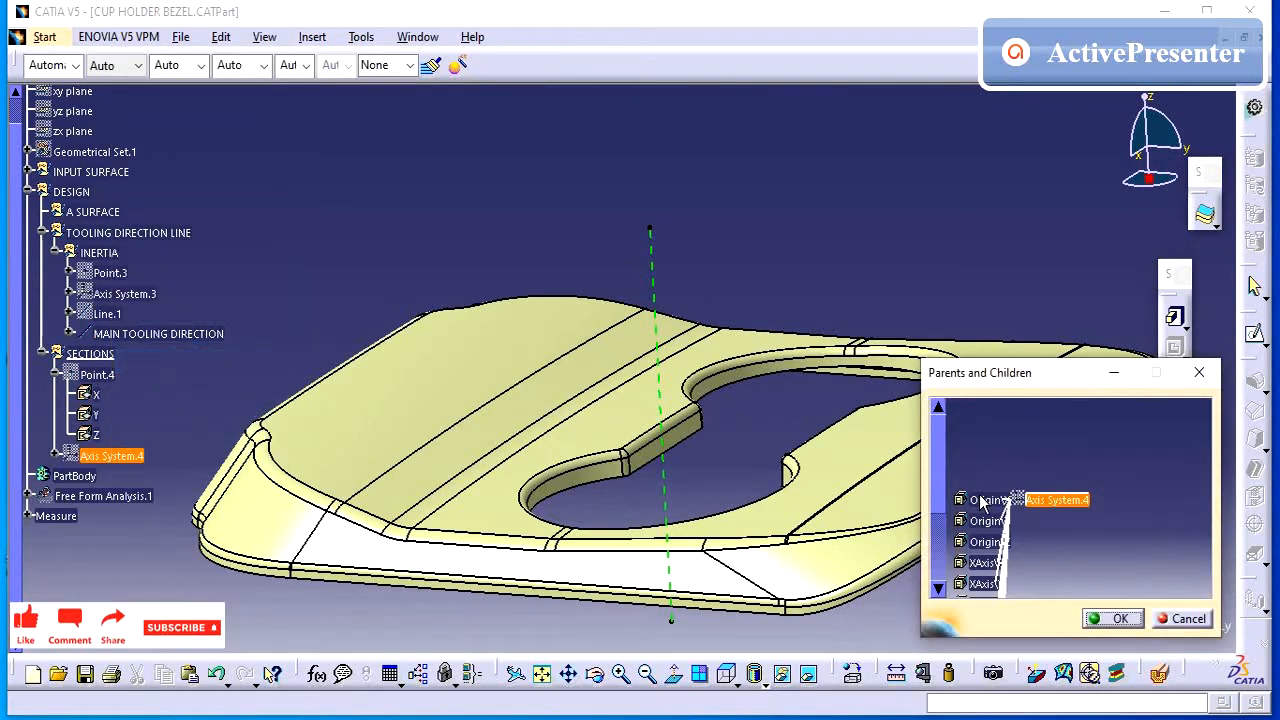
drag(922, 361, 741, 182)
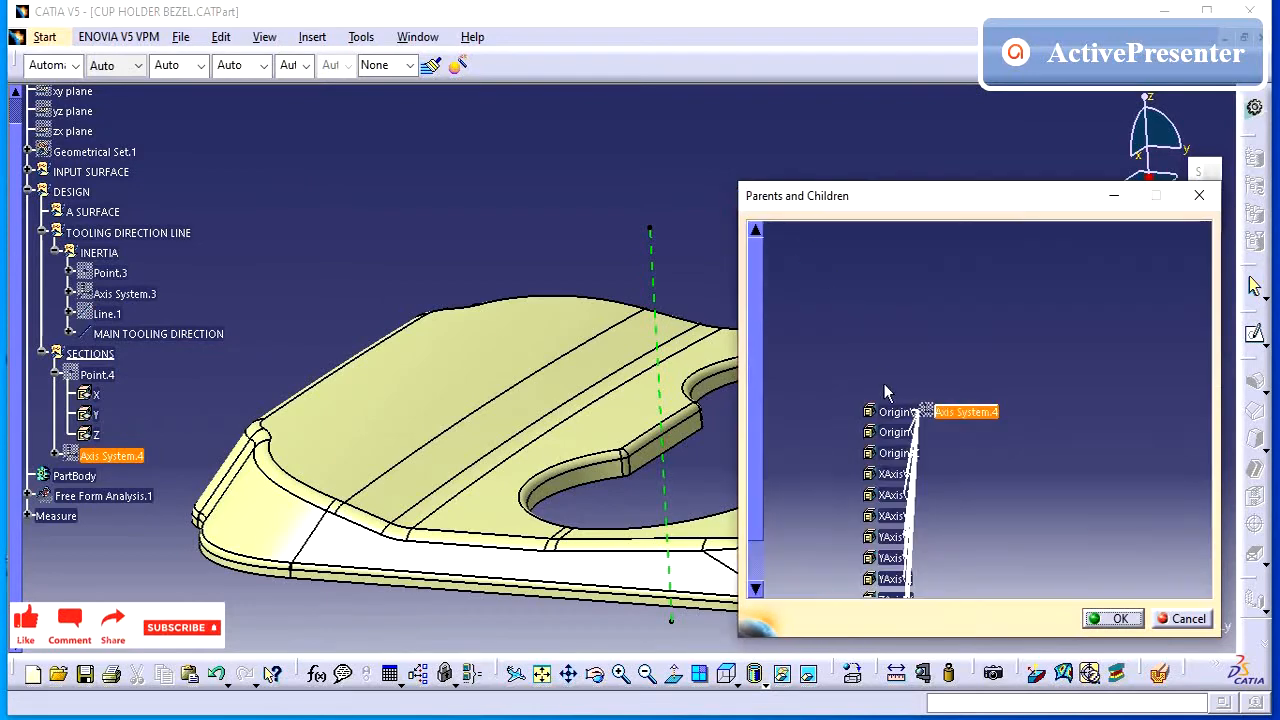
click(1188, 619)
click(97, 374)
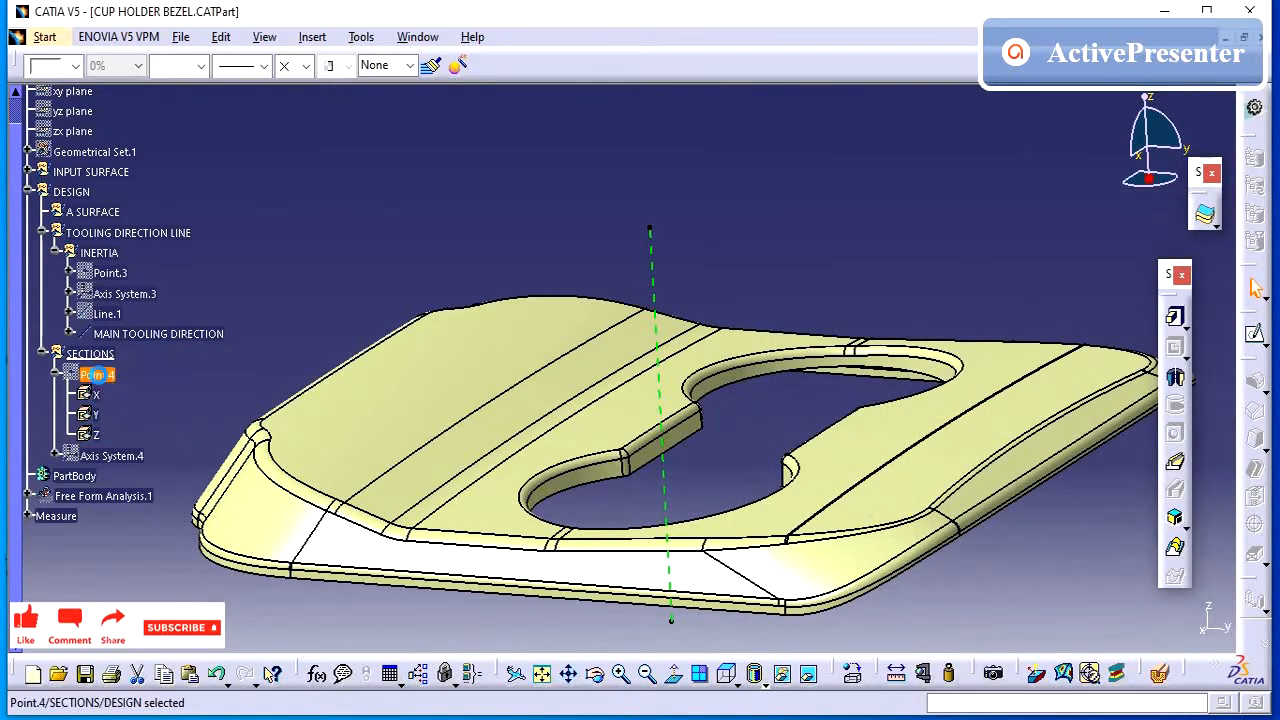
right_click(97, 374)
click(240, 627)
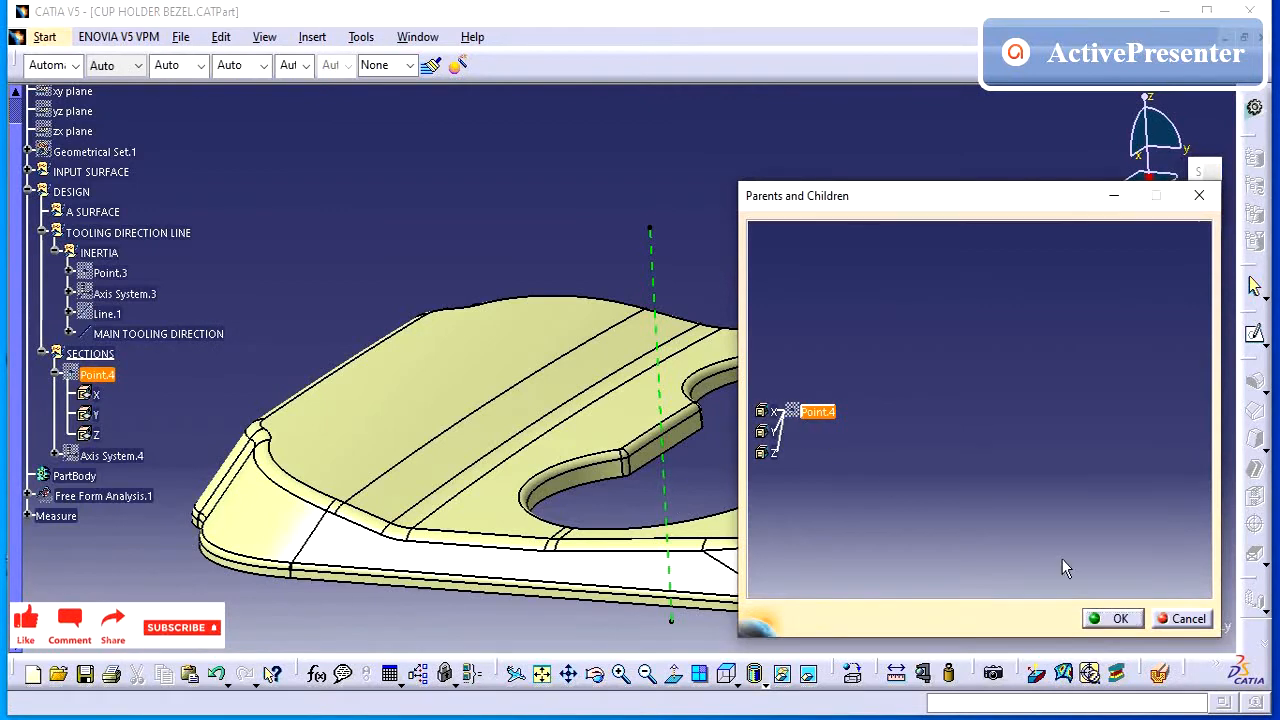
click(1188, 619)
Assign Point.4 as the origin of Axis System.4 and show the axis system in the model
double_click(111, 455)
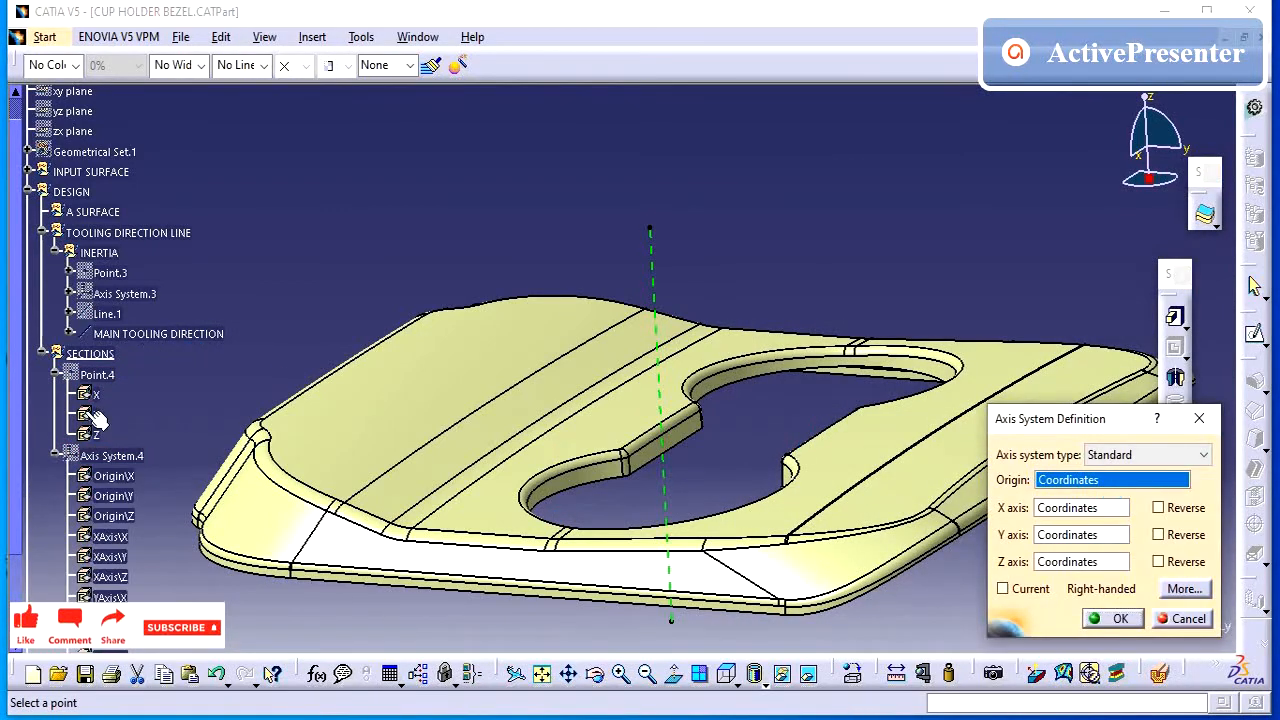
click(97, 374)
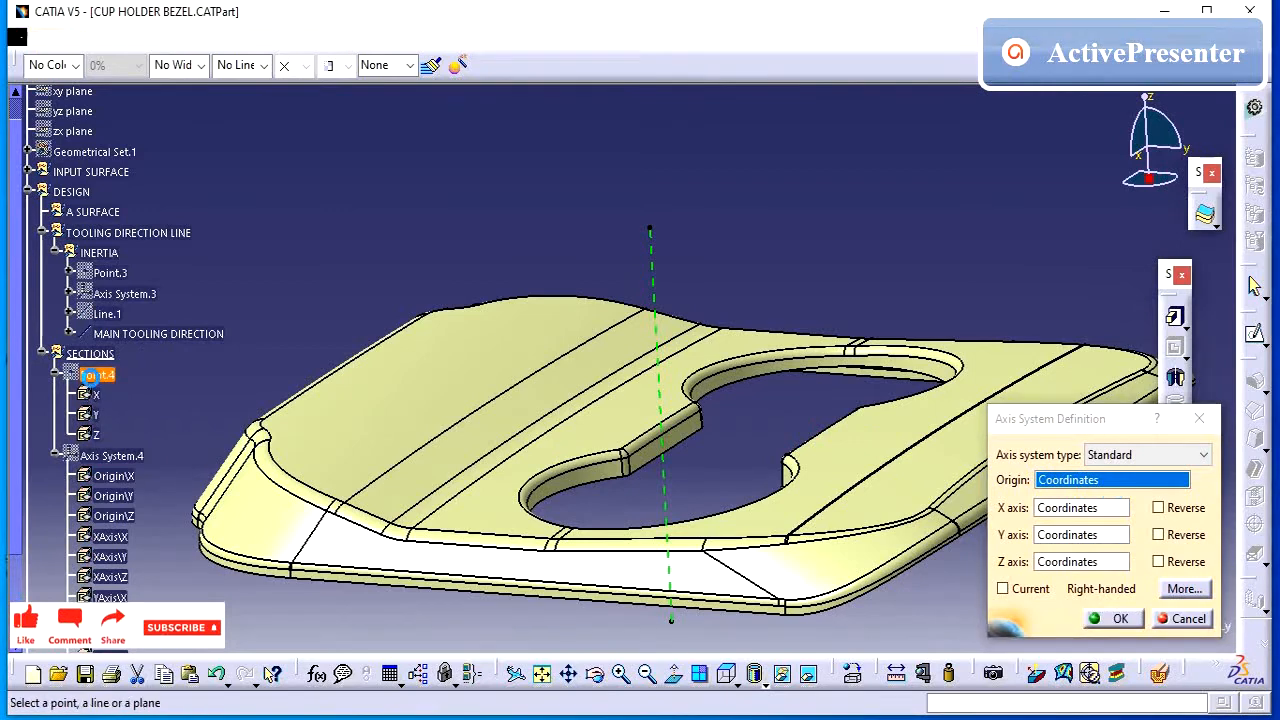
click(1114, 619)
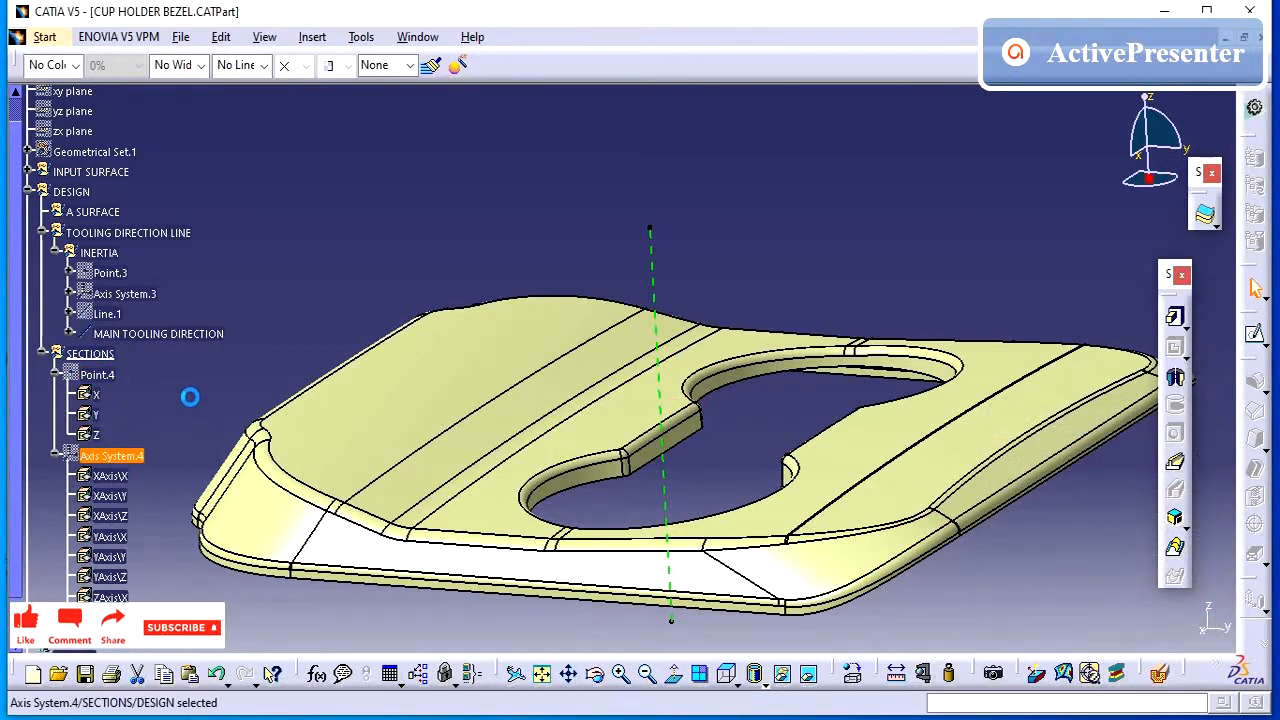
right_click(112, 456)
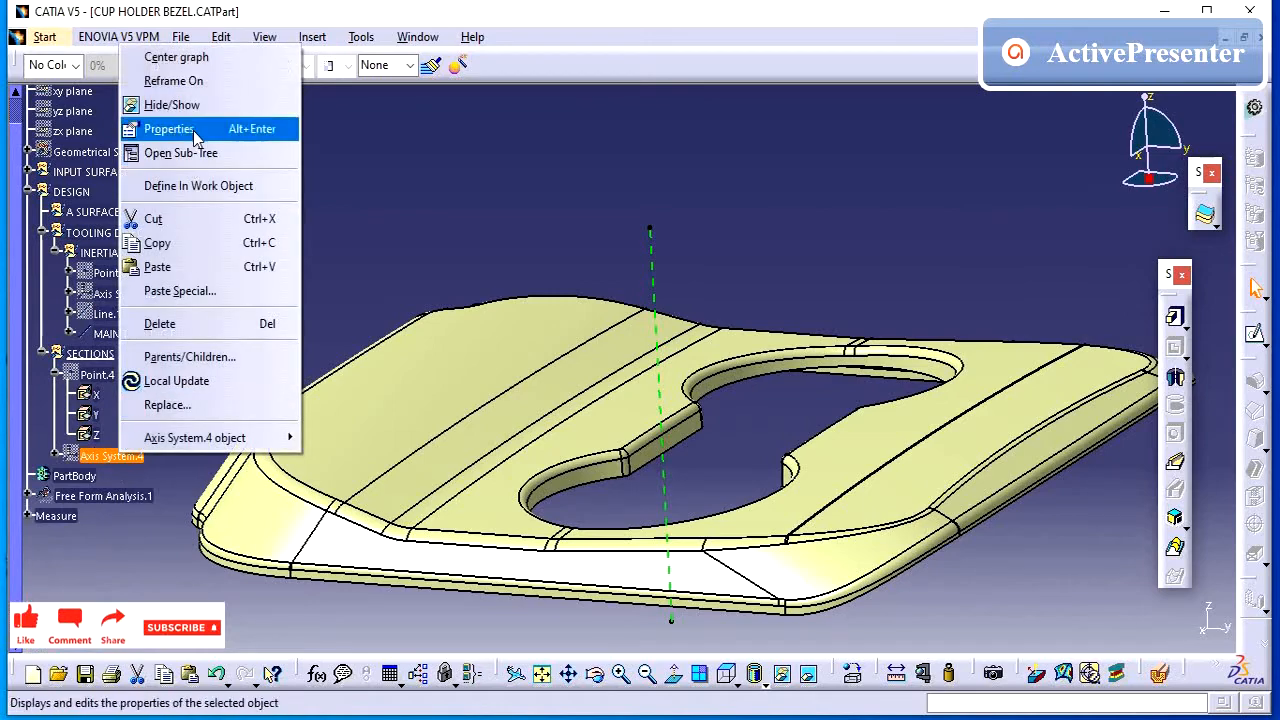
click(193, 104)
middle_drag(417, 397, 443, 399)
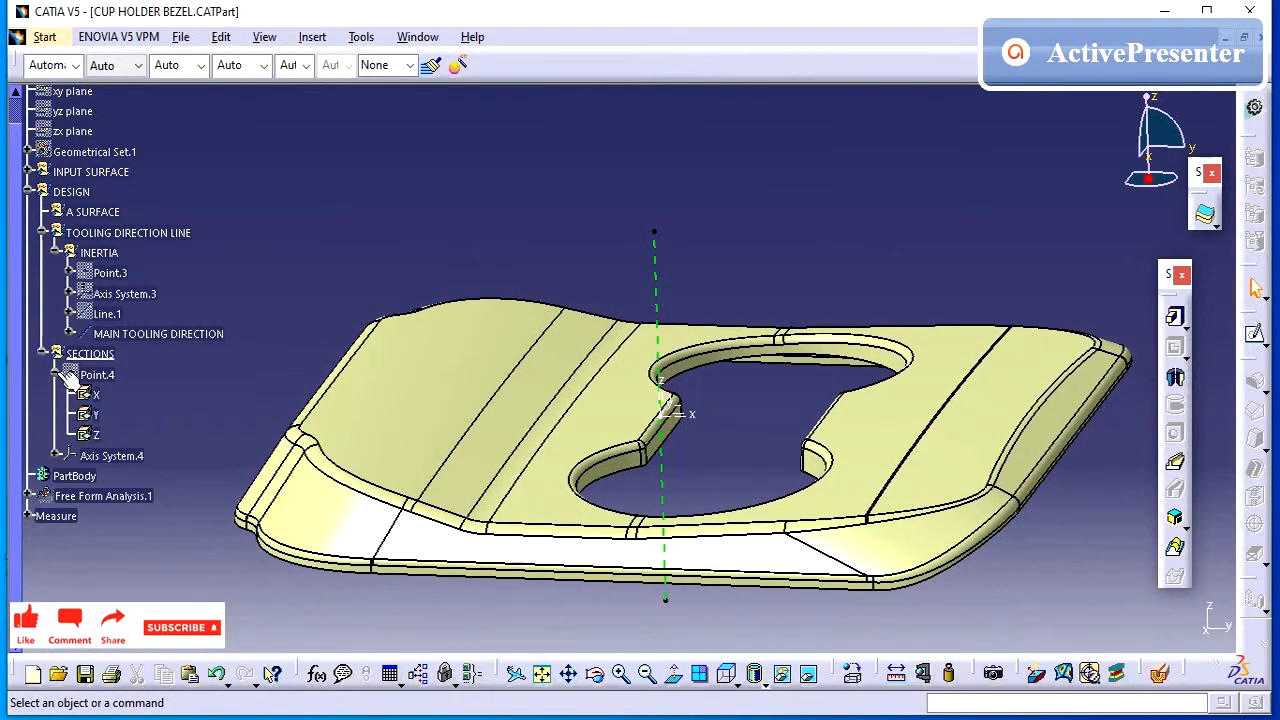
Define the A SURFACE set as the in-work object and switch to the Generative Shape Design workbench
click(57, 371)
middle_drag(350, 258, 90, 40)
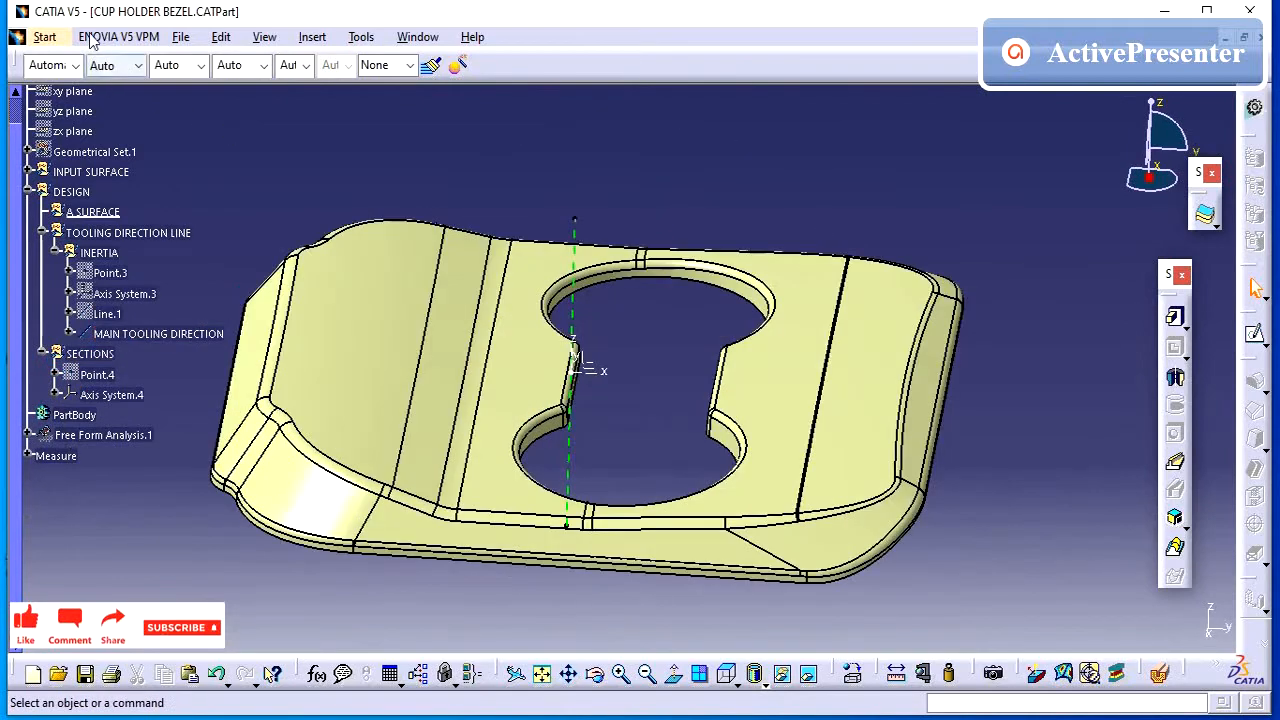
click(42, 36)
mouse_move(67, 108)
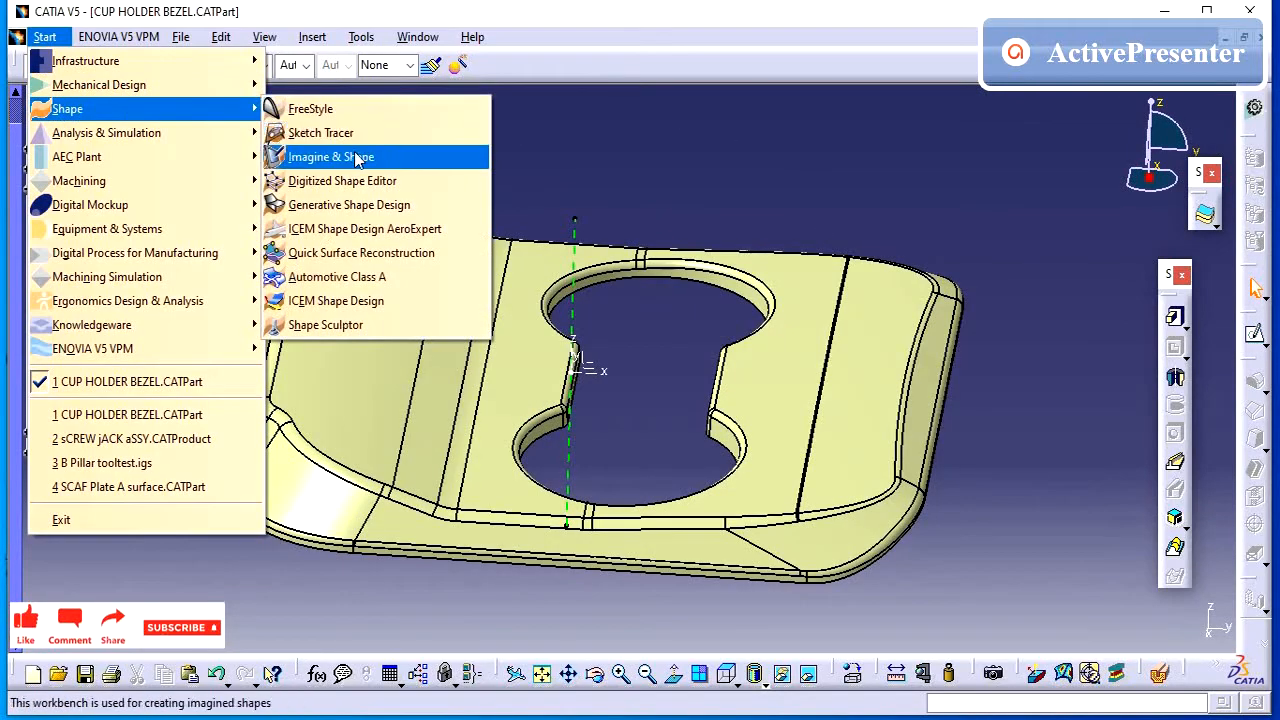
click(375, 207)
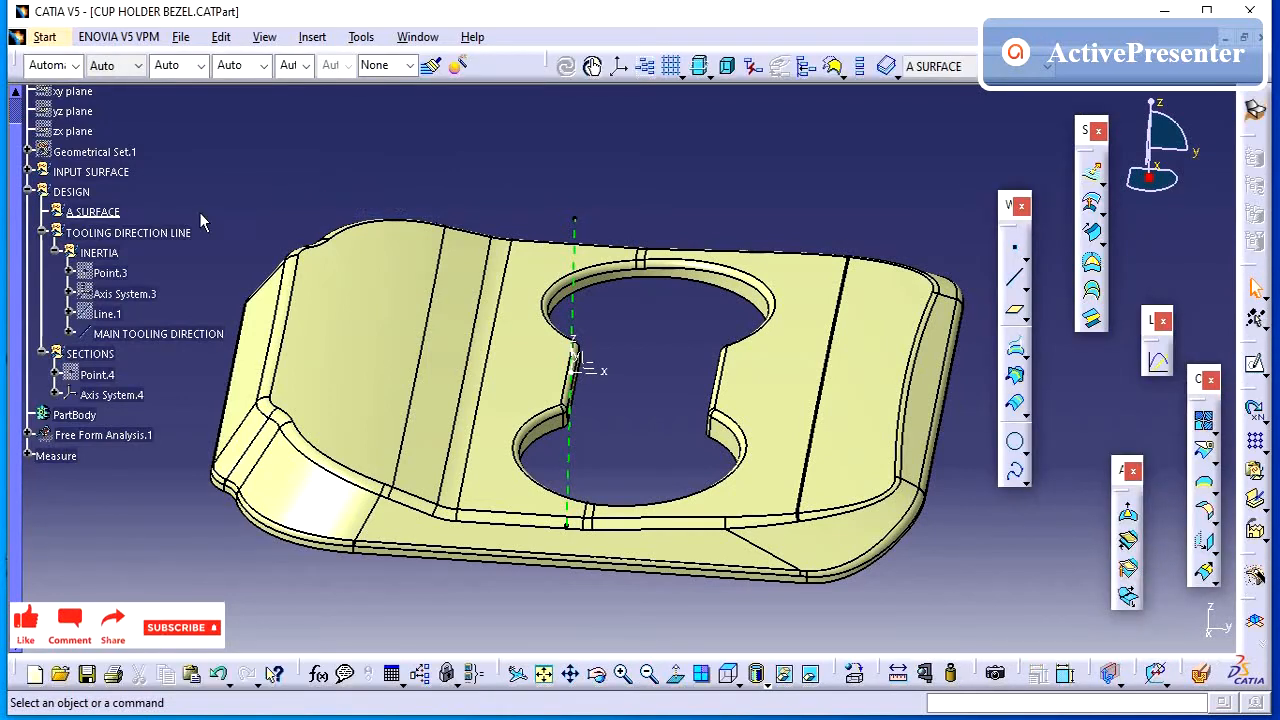
Join the bezel's input surface in the A SURFACE set and create a second join from that joined surface
click(1204, 425)
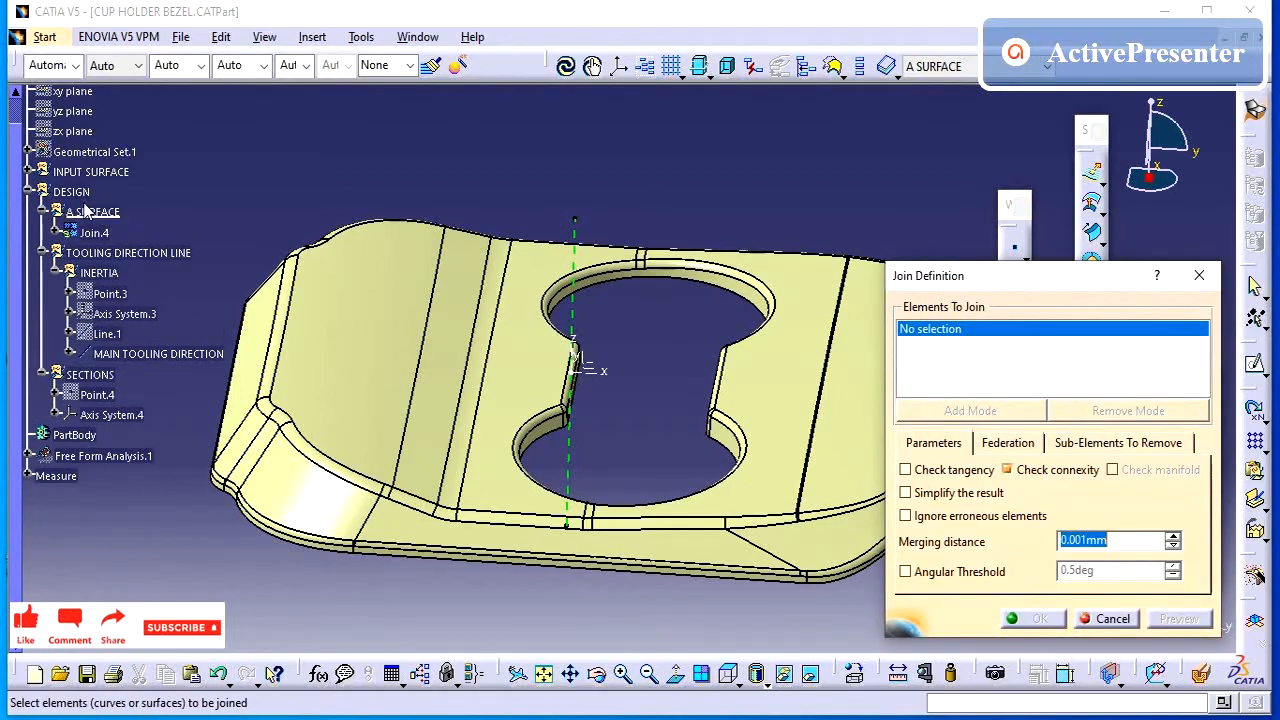
click(600, 372)
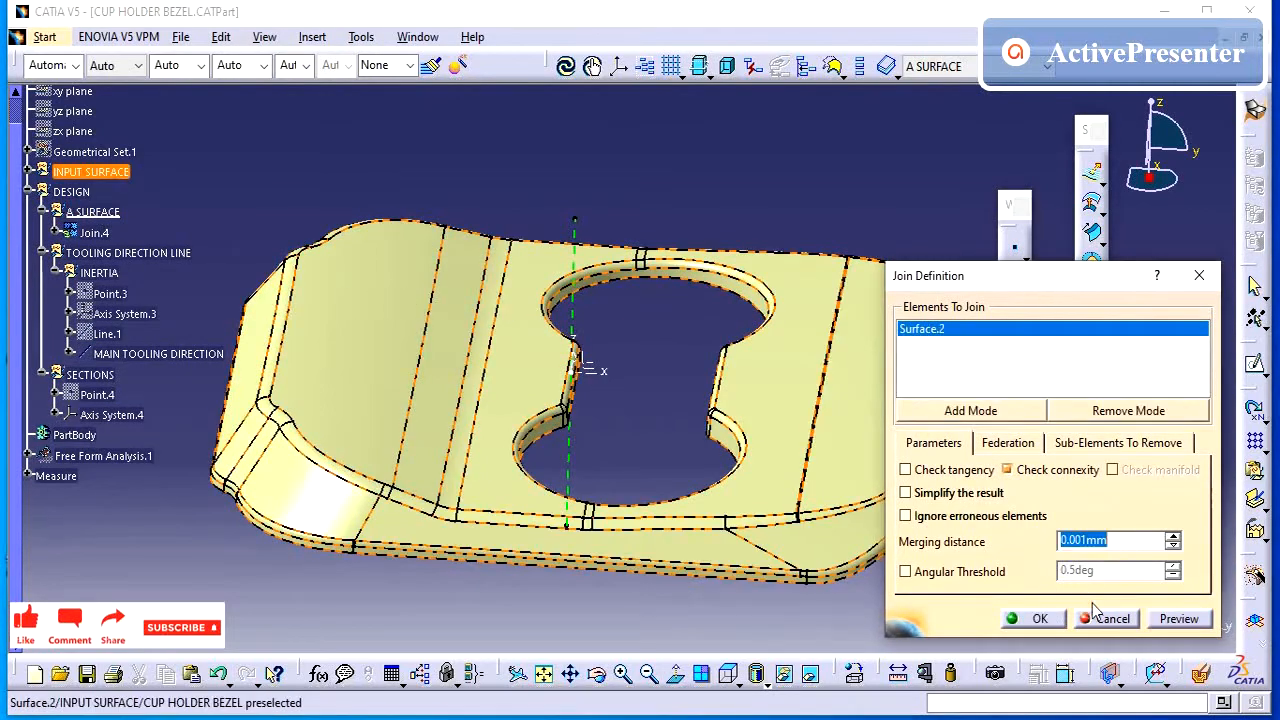
click(1039, 619)
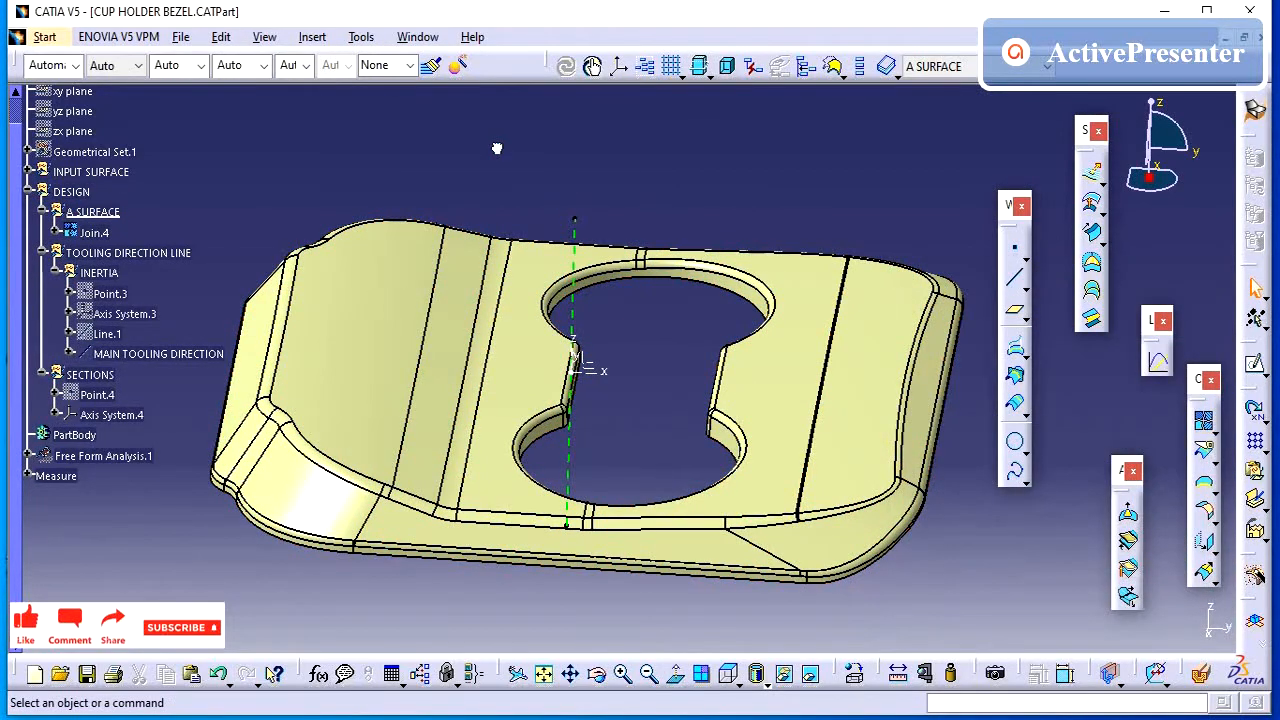
click(1204, 425)
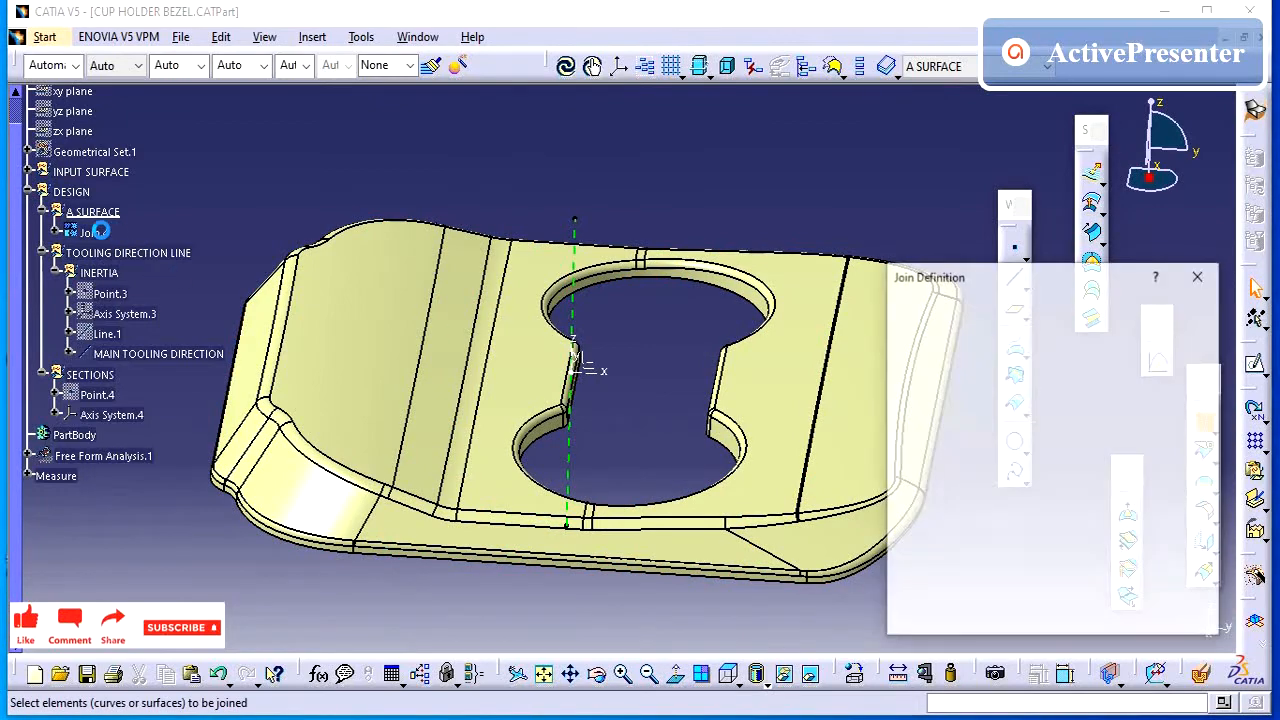
click(94, 232)
click(1039, 619)
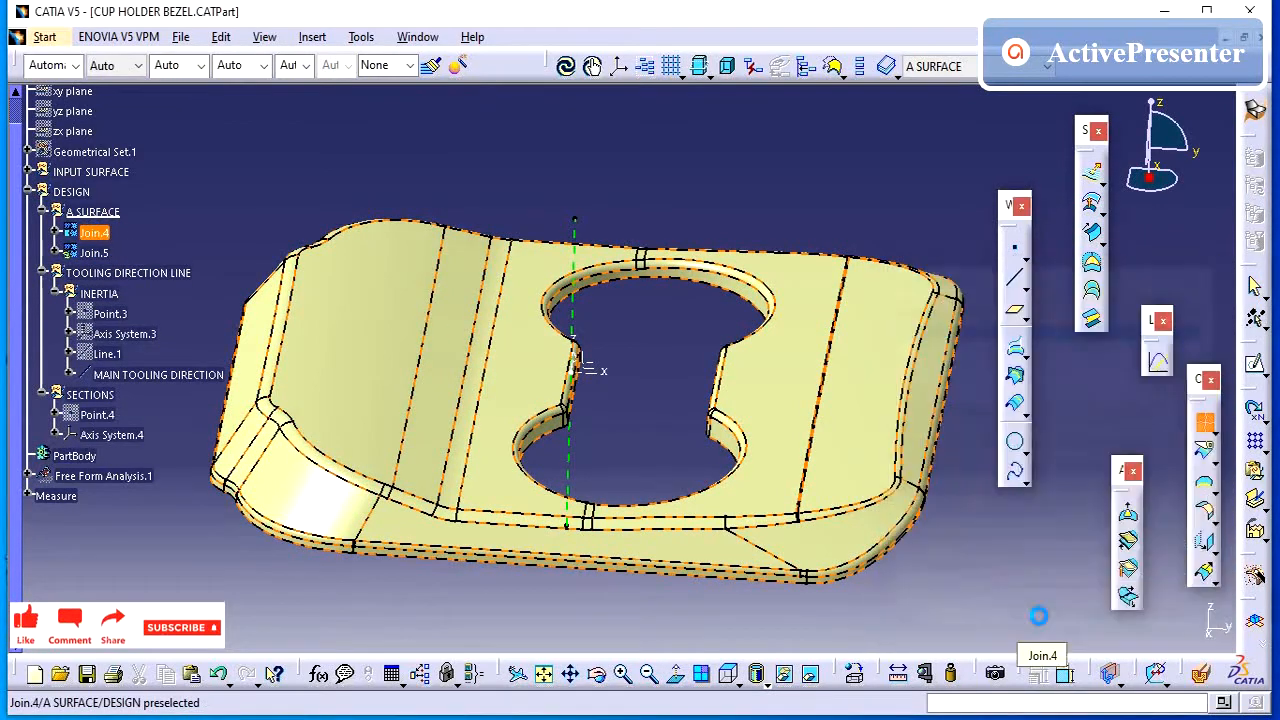
Rename the second join in the A SURFACE set as FINAL A SURFACE
click(91, 252)
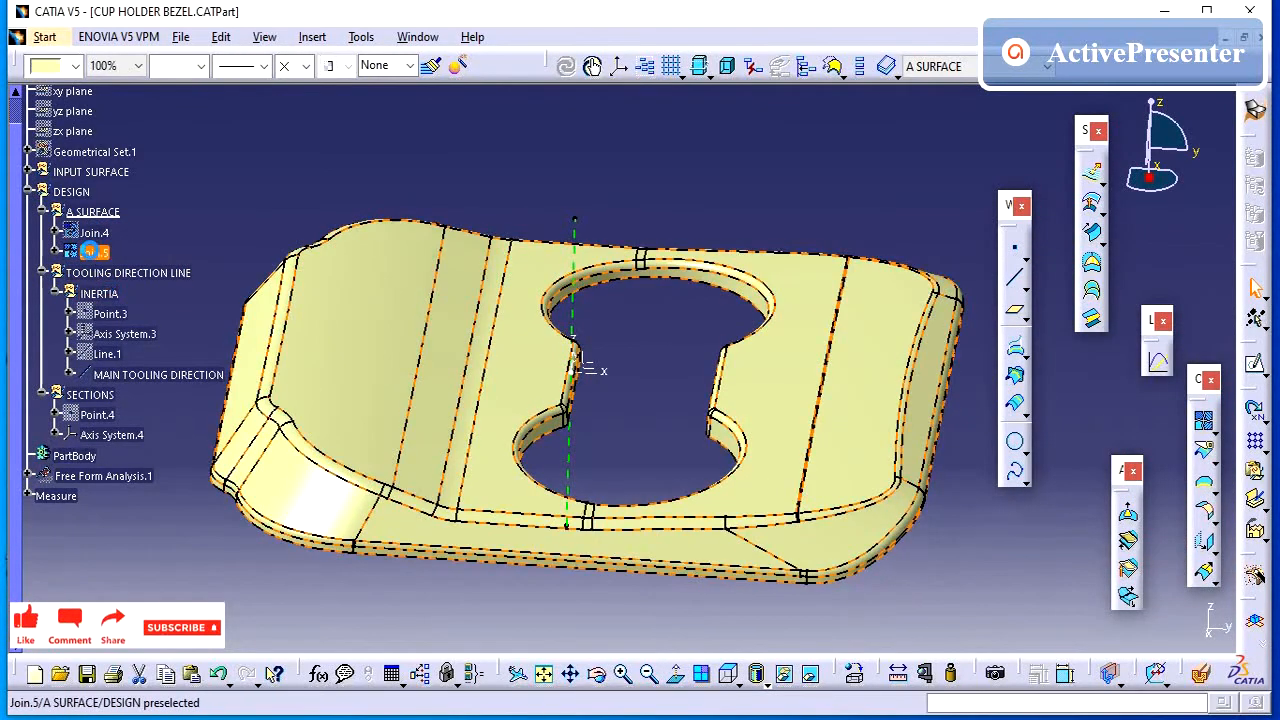
right_click(91, 252)
click(140, 334)
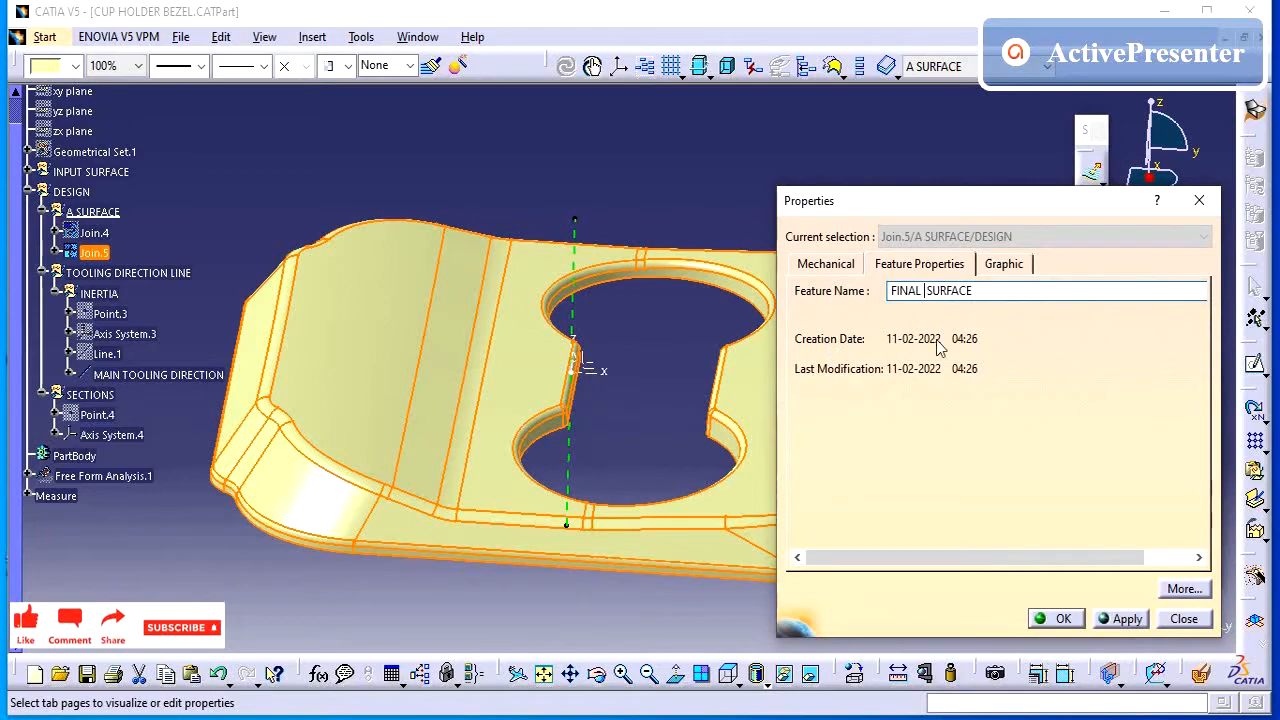
click(1122, 618)
click(1055, 618)
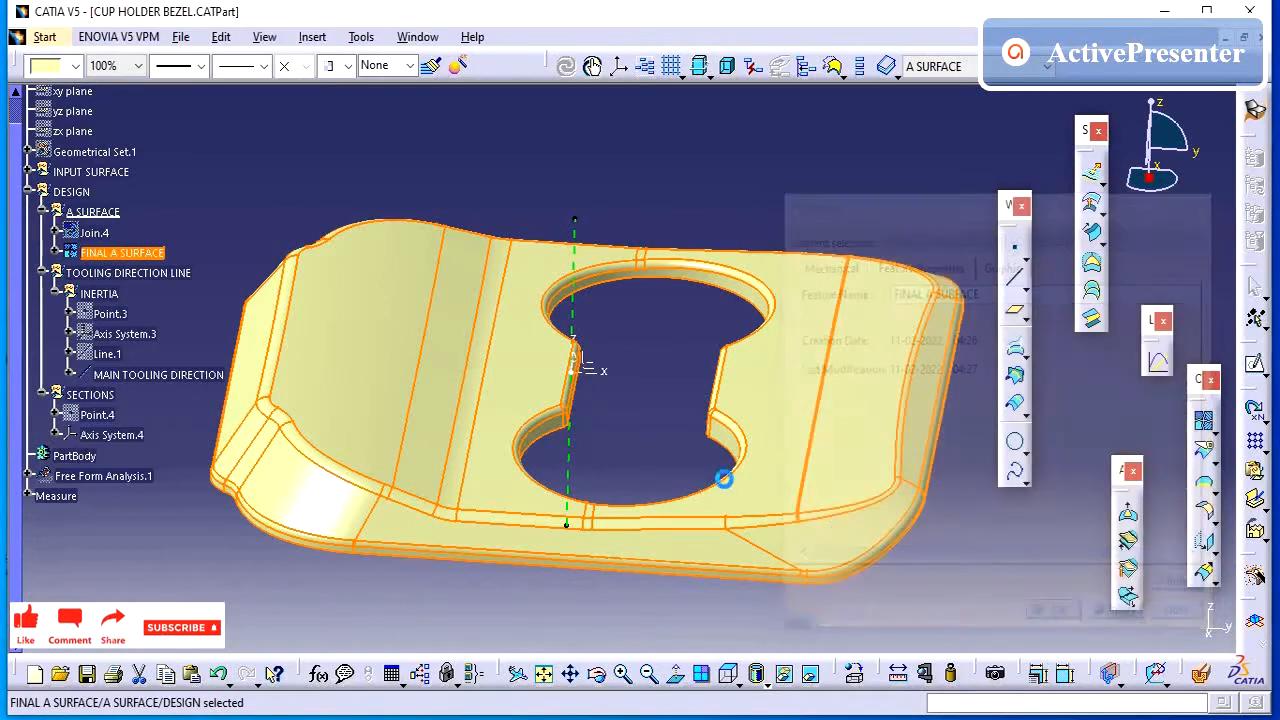
click(670, 432)
middle_drag(685, 441, 686, 530)
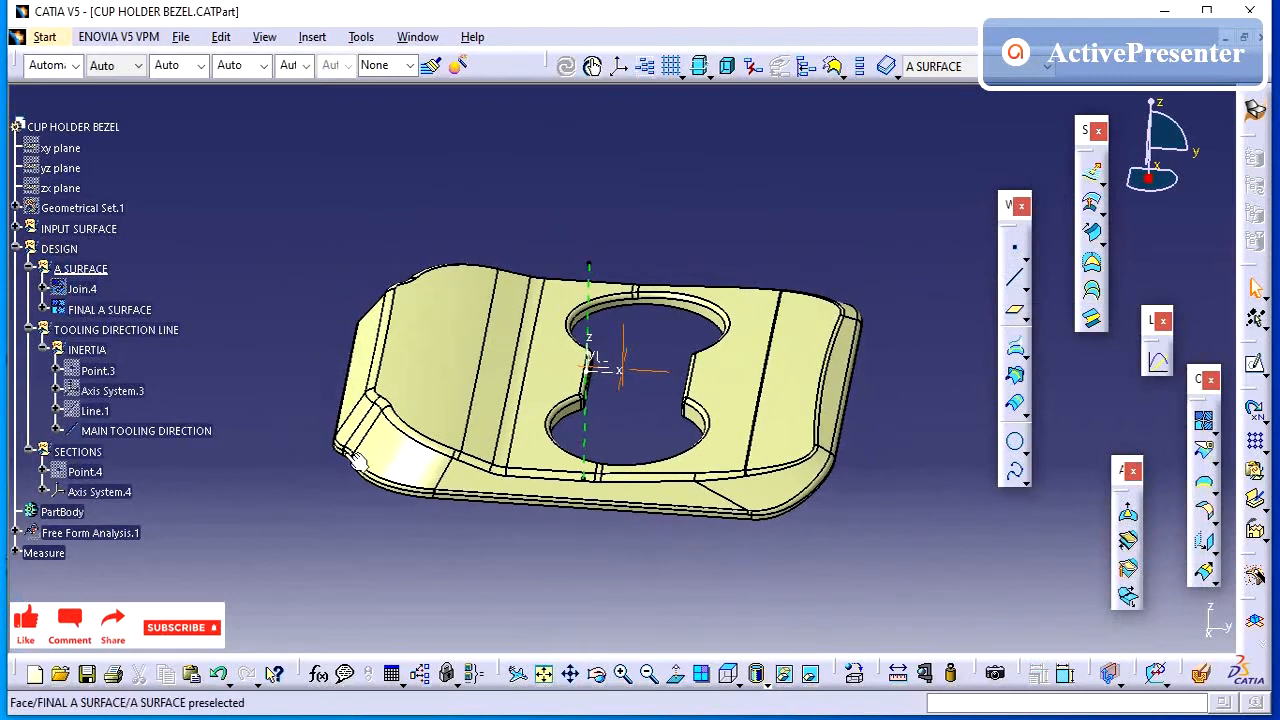
Collapse the TOOLING DIRECTION LINE branch and define the SECTIONS set as the in-work object
click(82, 397)
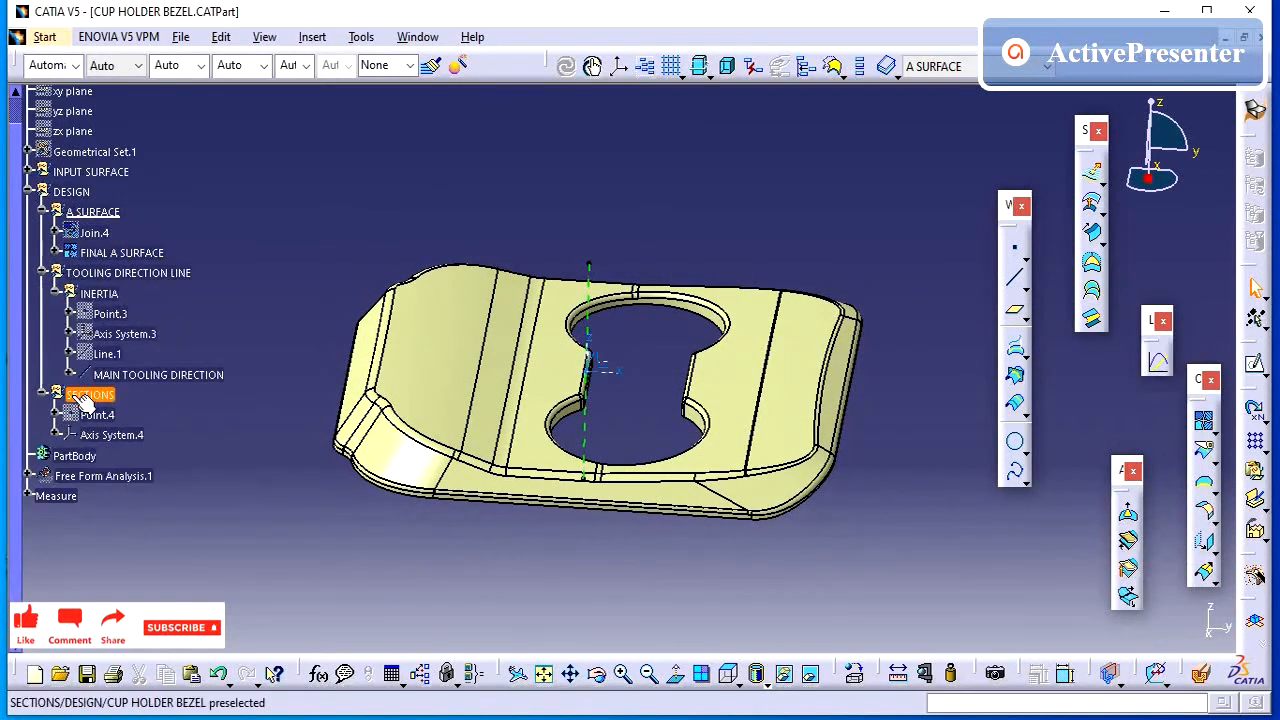
click(43, 272)
right_click(104, 295)
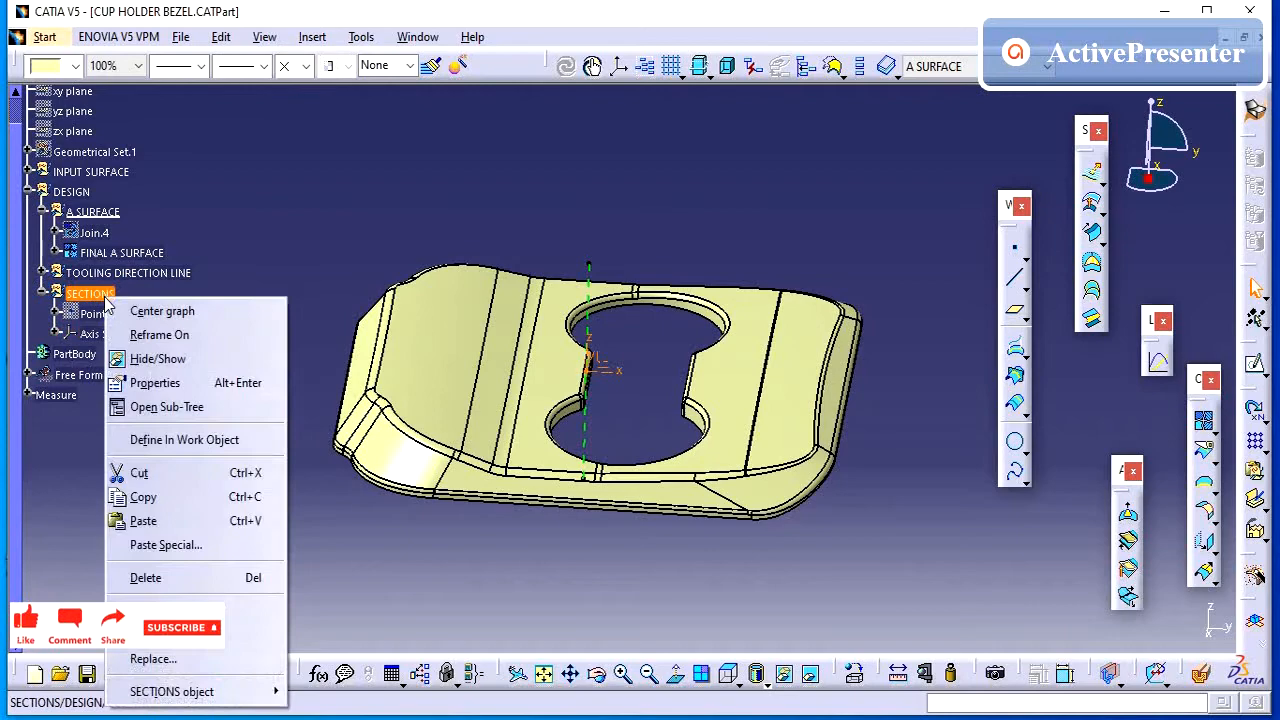
click(184, 440)
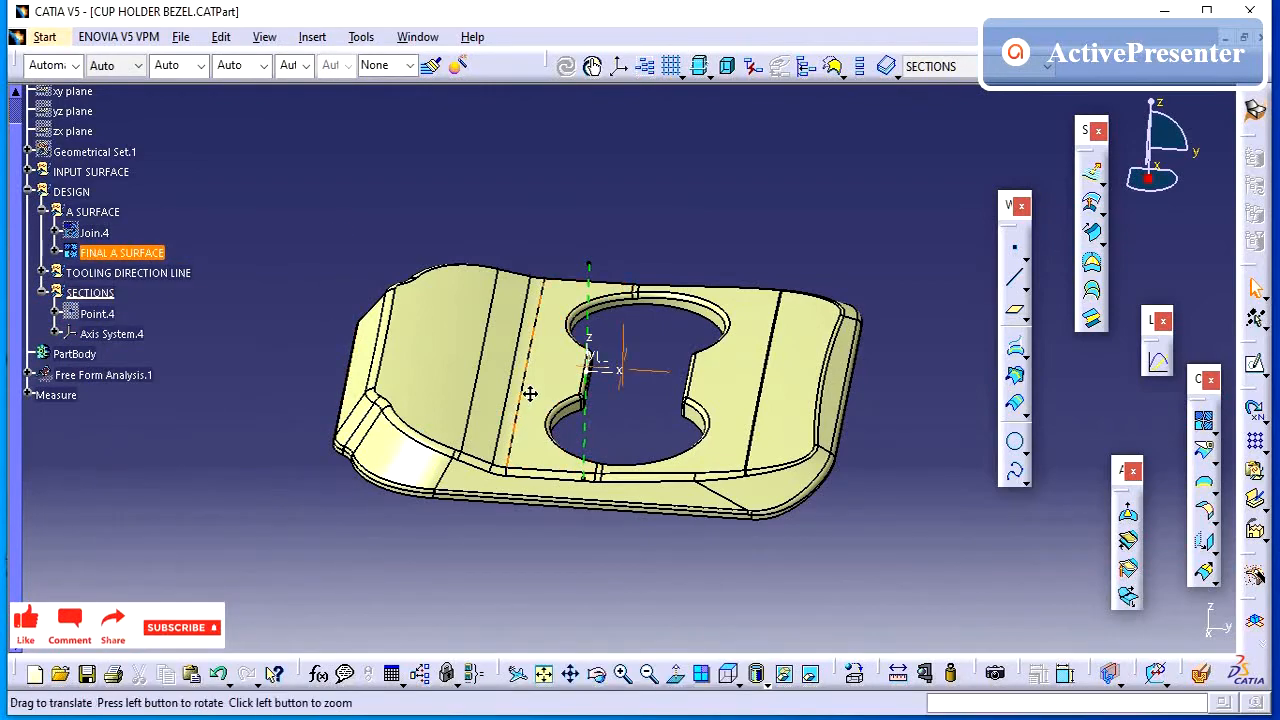
Start a positioned sketch in the SECTIONS set on the ZX plane of Axis System.4
mouse_move(530, 394)
middle_down()
mouse_move(520, 360)
mouse_move(420, 420)
mouse_move(286, 429)
mouse_move(313, 443)
middle_up()
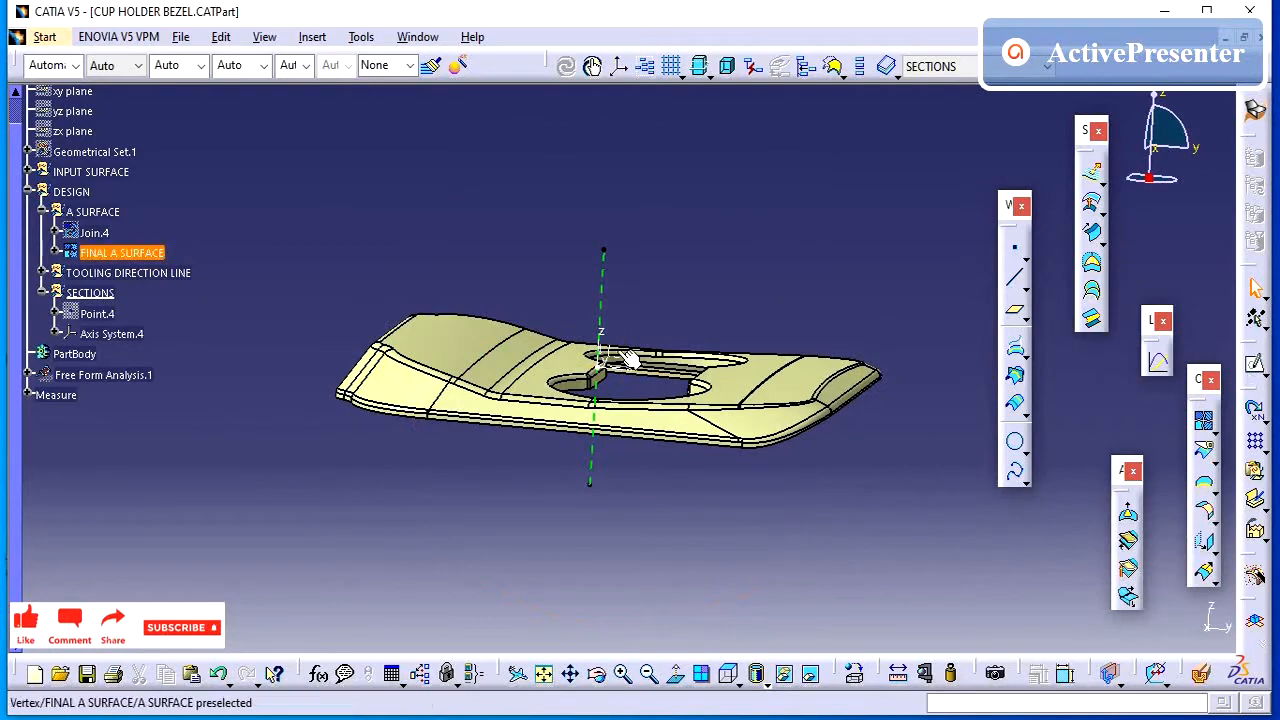
middle_drag(628, 358, 472, 418)
mouse_move(467, 411)
middle_down()
mouse_move(523, 449)
mouse_move(666, 465)
mouse_move(660, 453)
middle_up()
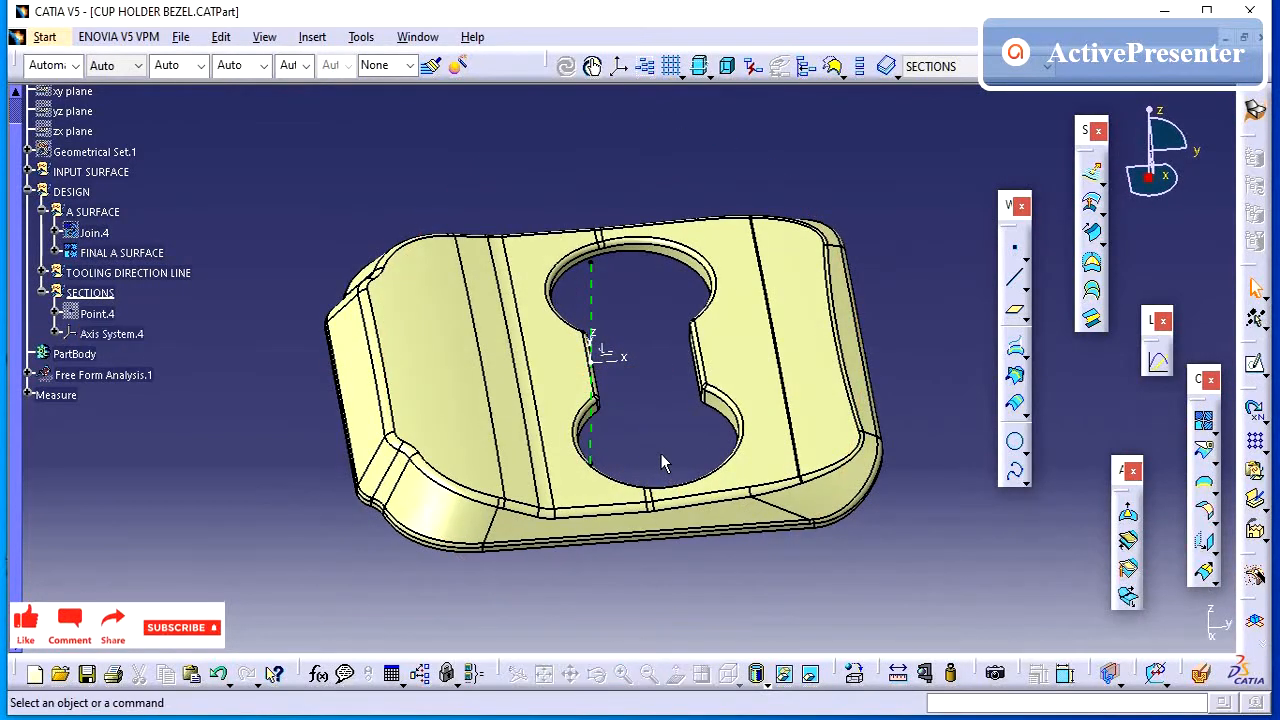
click(1259, 370)
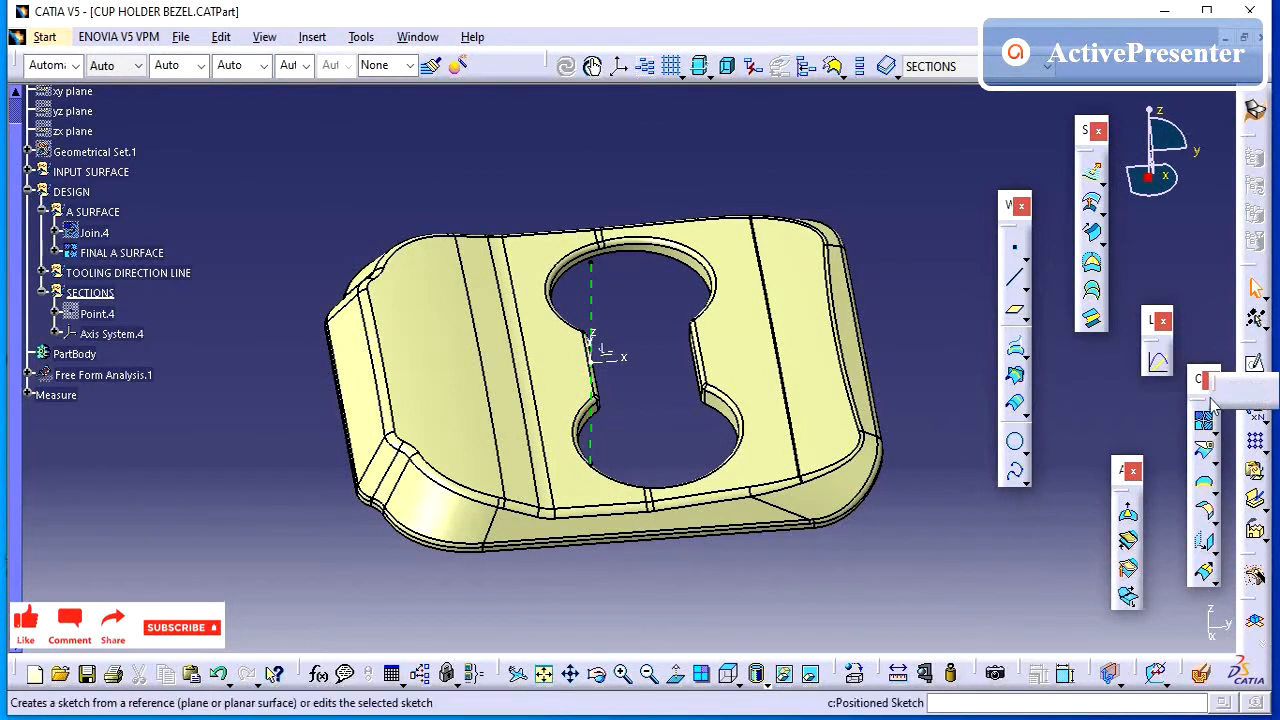
click(1260, 393)
middle_drag(611, 440, 609, 357)
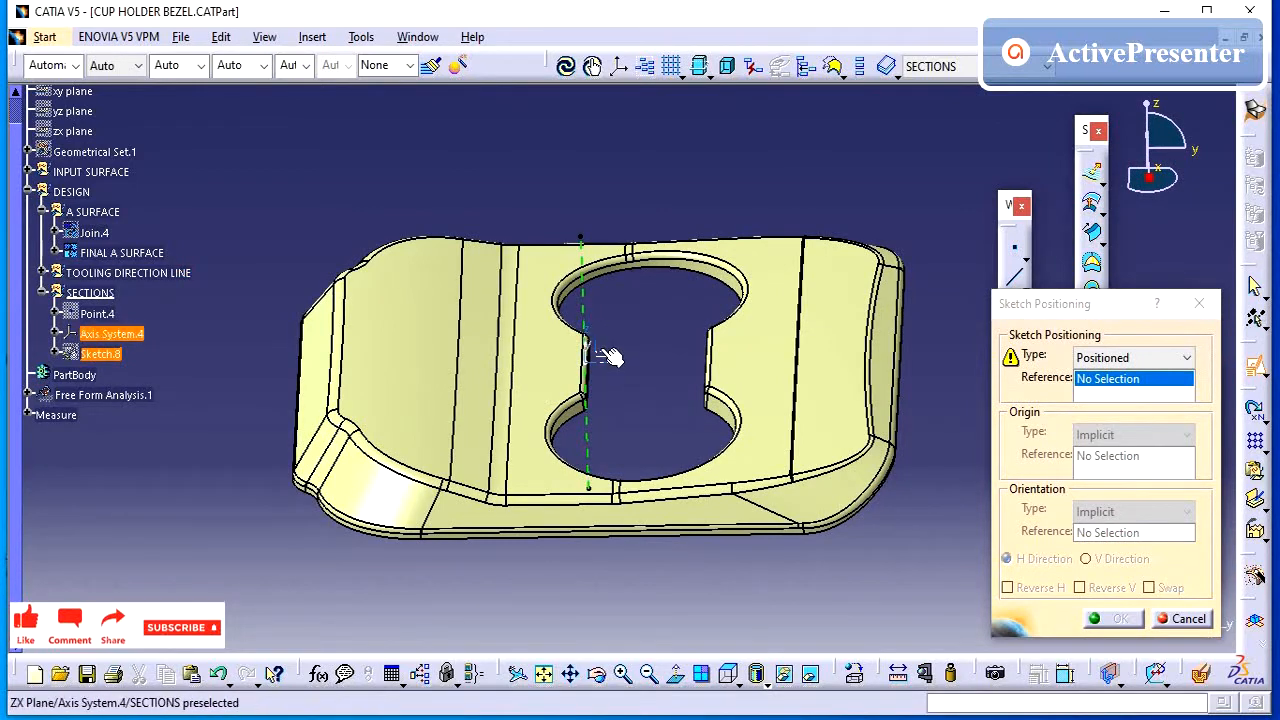
click(612, 356)
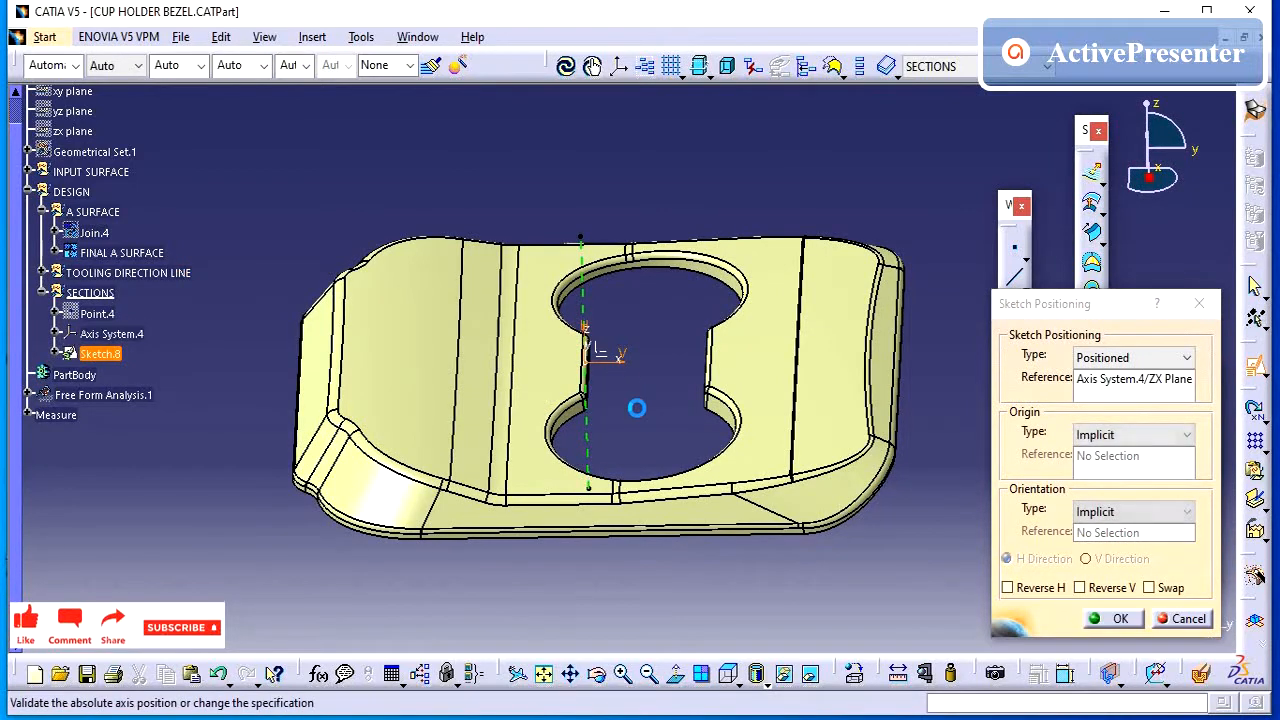
Swap the sketch's H and V axes, set its origin to the projection of Point.4, and enter the sketch
click(1161, 592)
click(1132, 436)
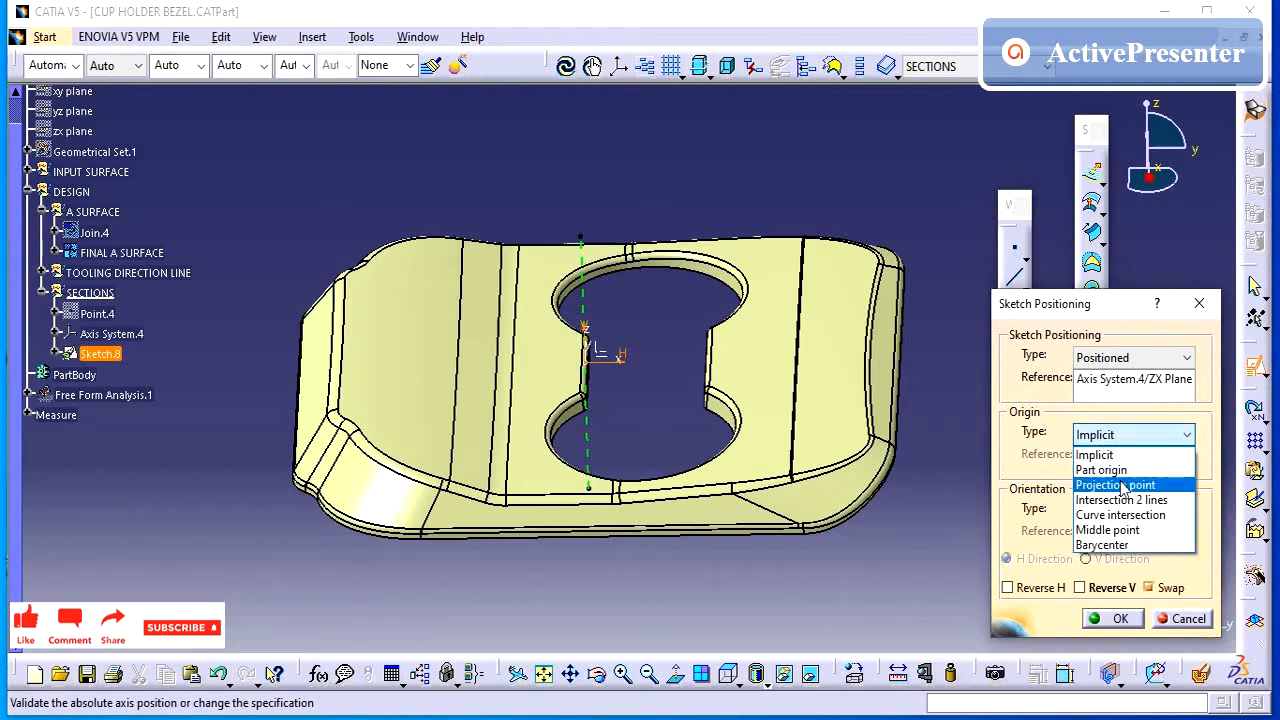
click(1105, 480)
click(99, 314)
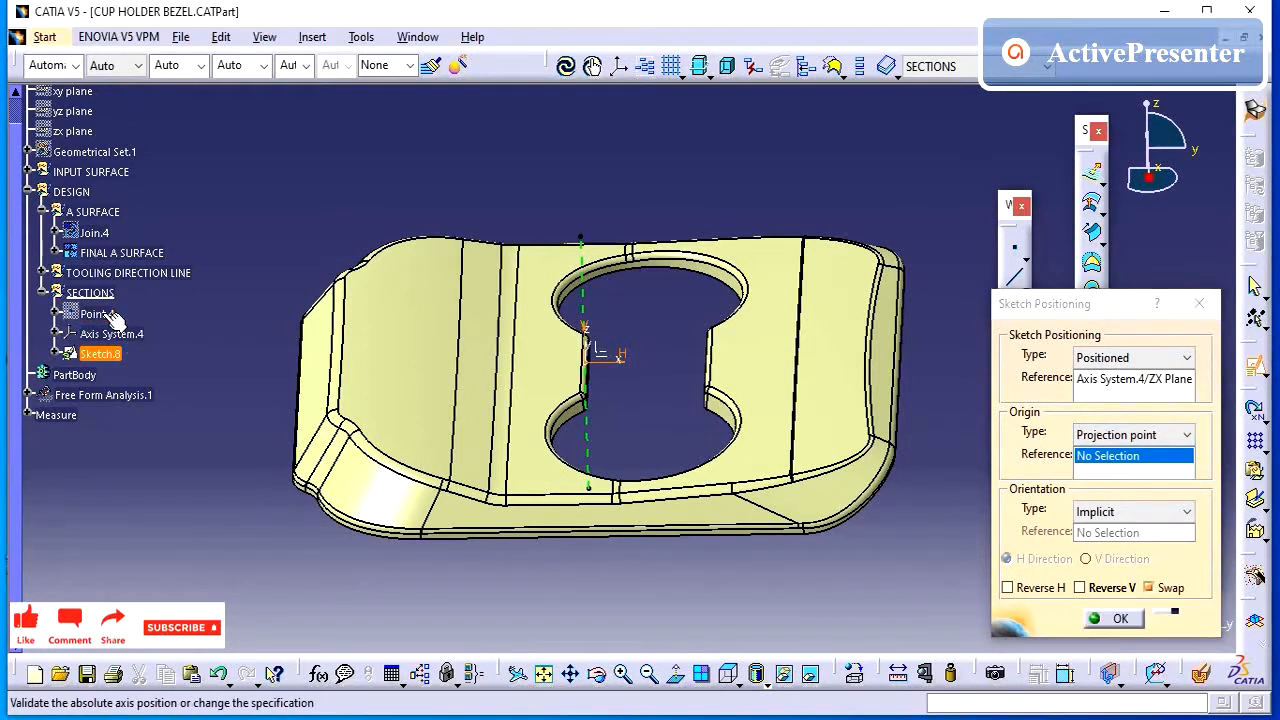
click(1113, 618)
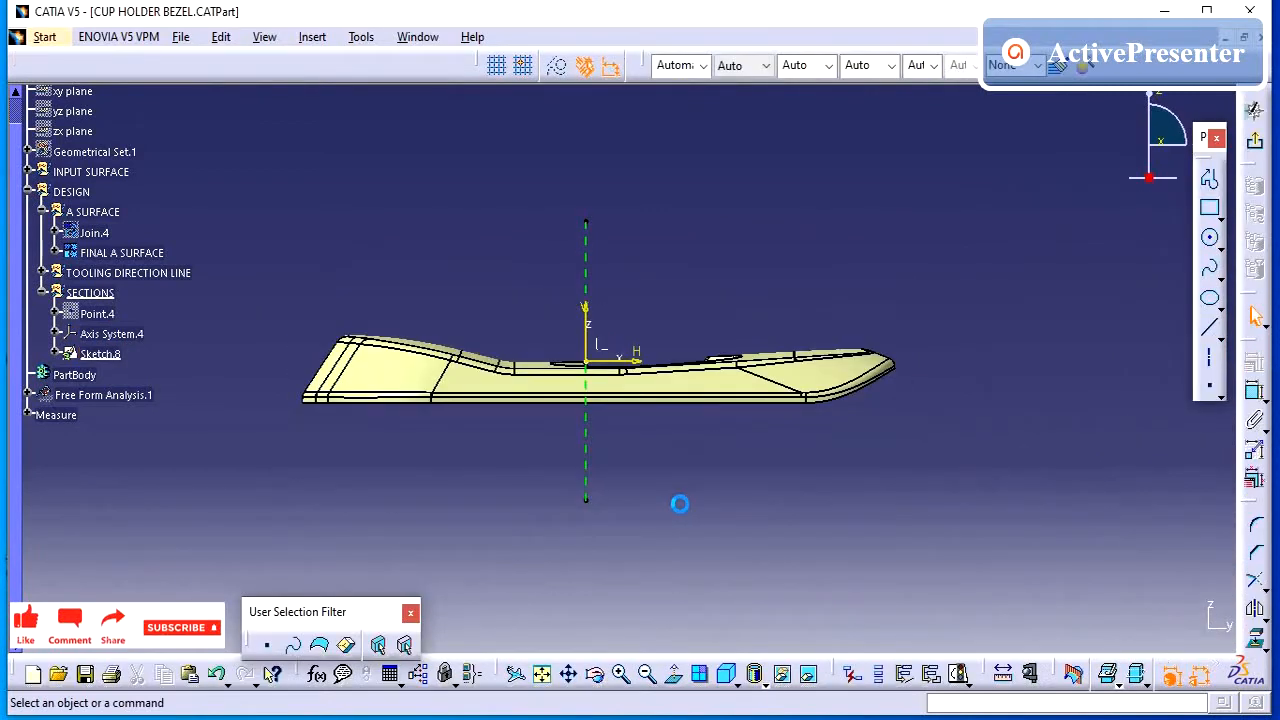
Intersect FINAL A SURFACE with the sketch plane to create the section curves in the sketch
click(1257, 630)
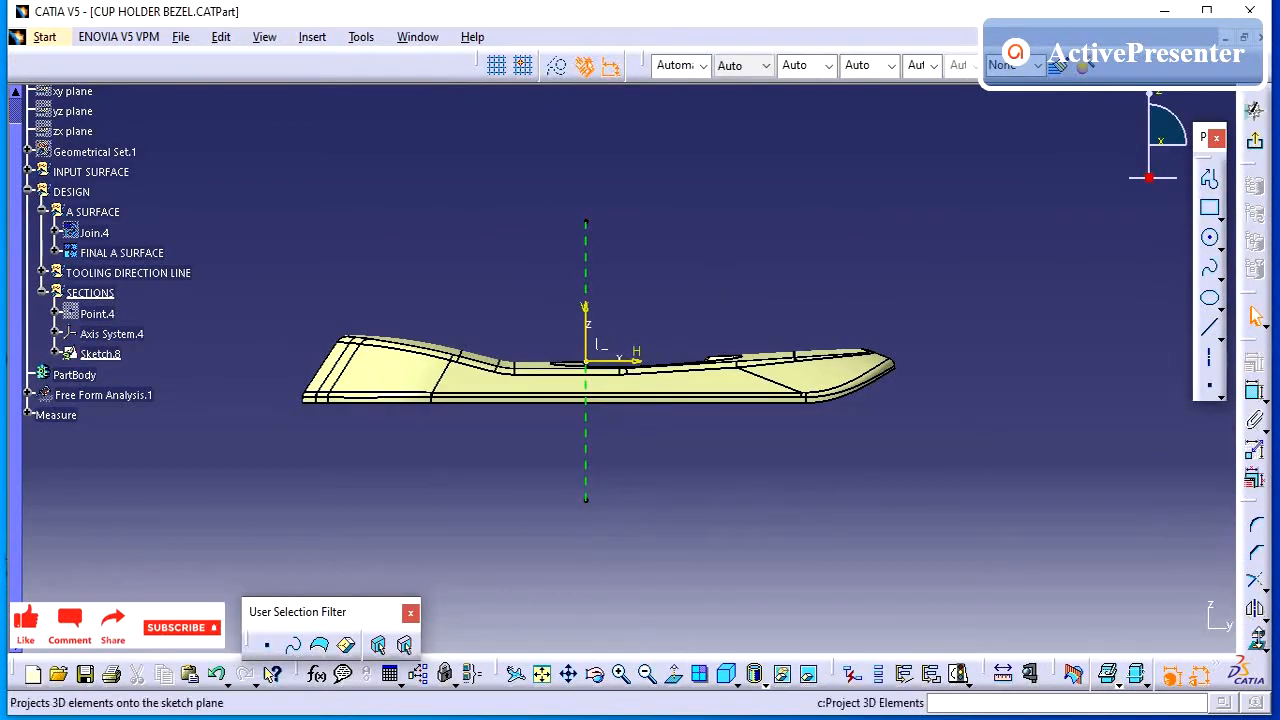
click(1262, 648)
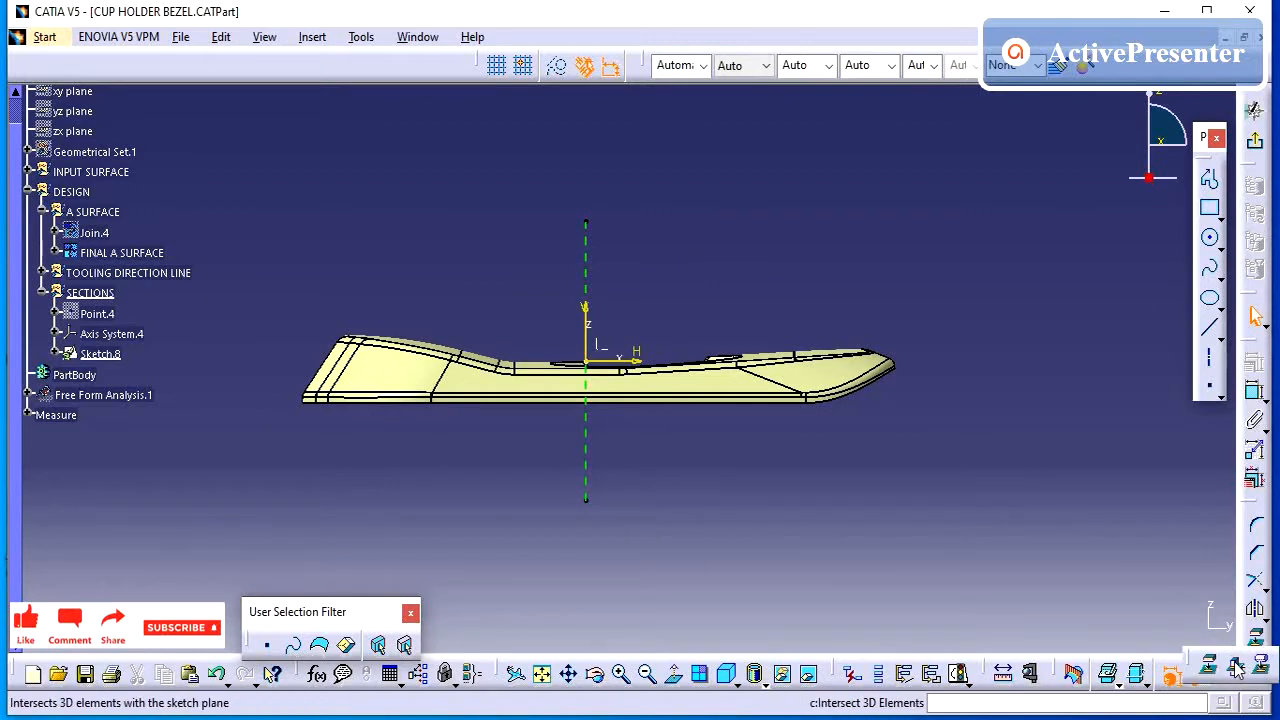
click(1237, 668)
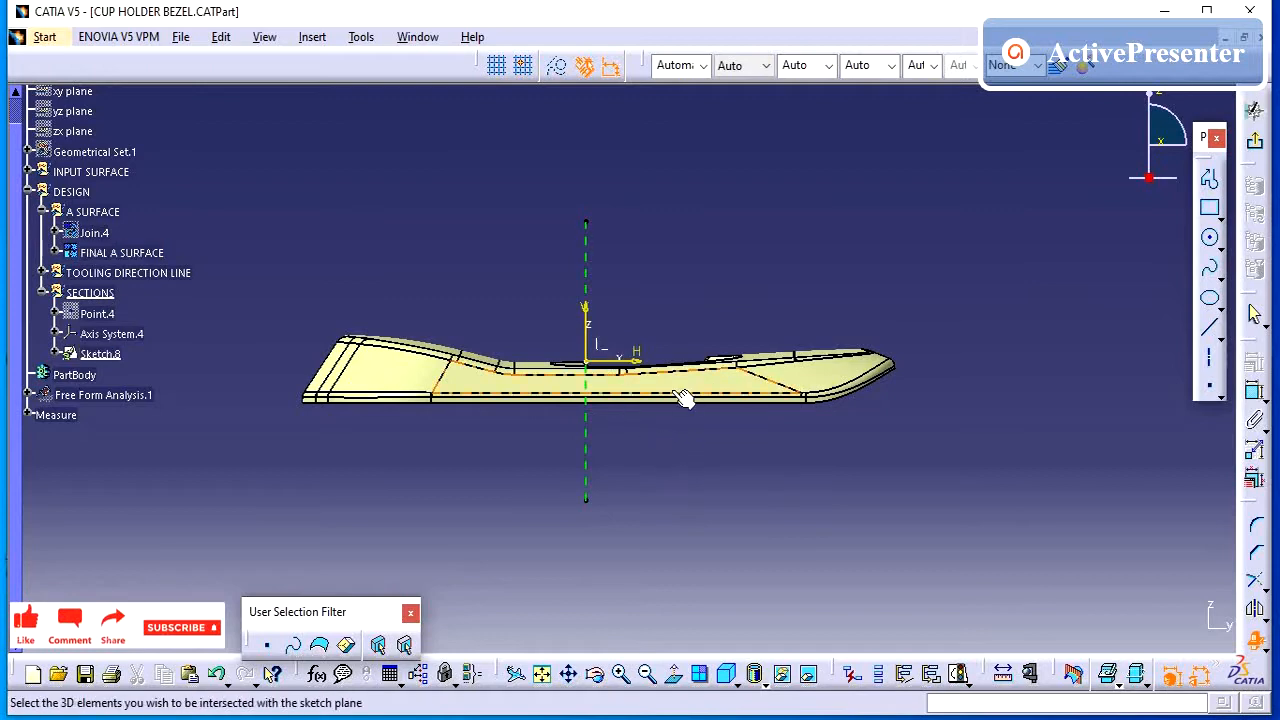
click(134, 257)
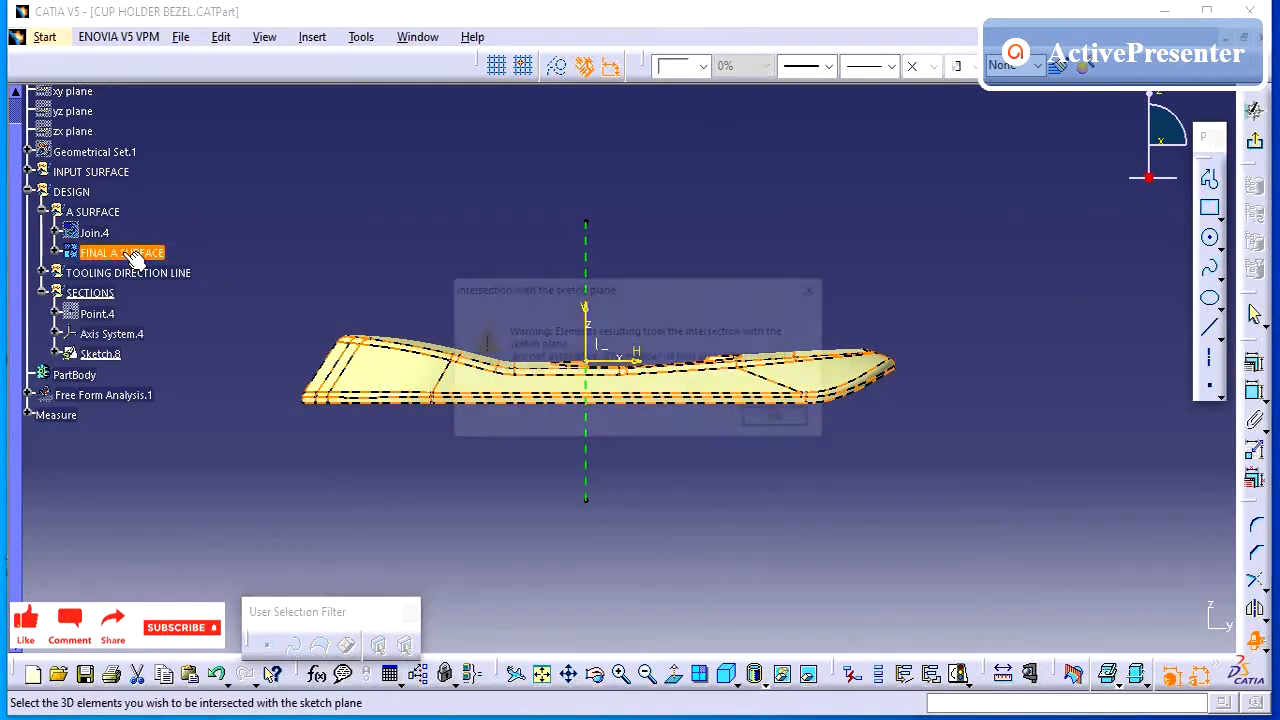
click(778, 422)
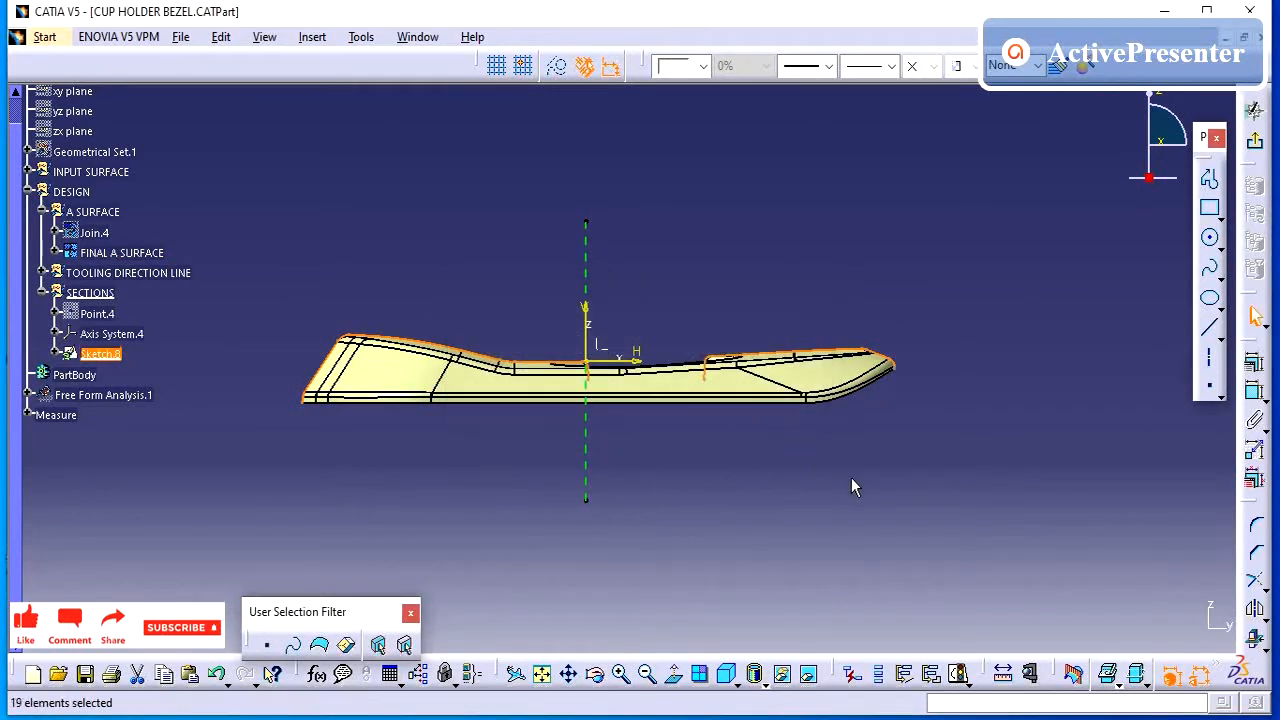
click(800, 484)
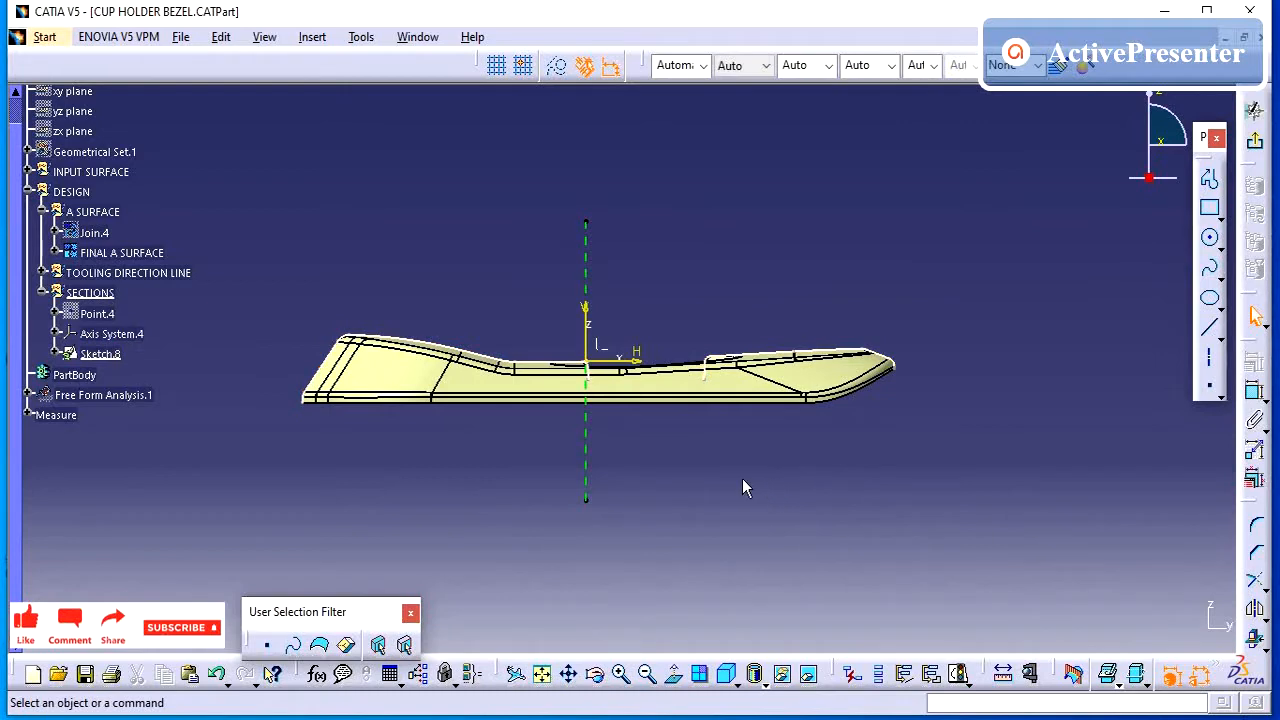
Hide FINAL A SURFACE so only the intersection curves and the tooling direction line are displayed
middle_drag(743, 487, 752, 422)
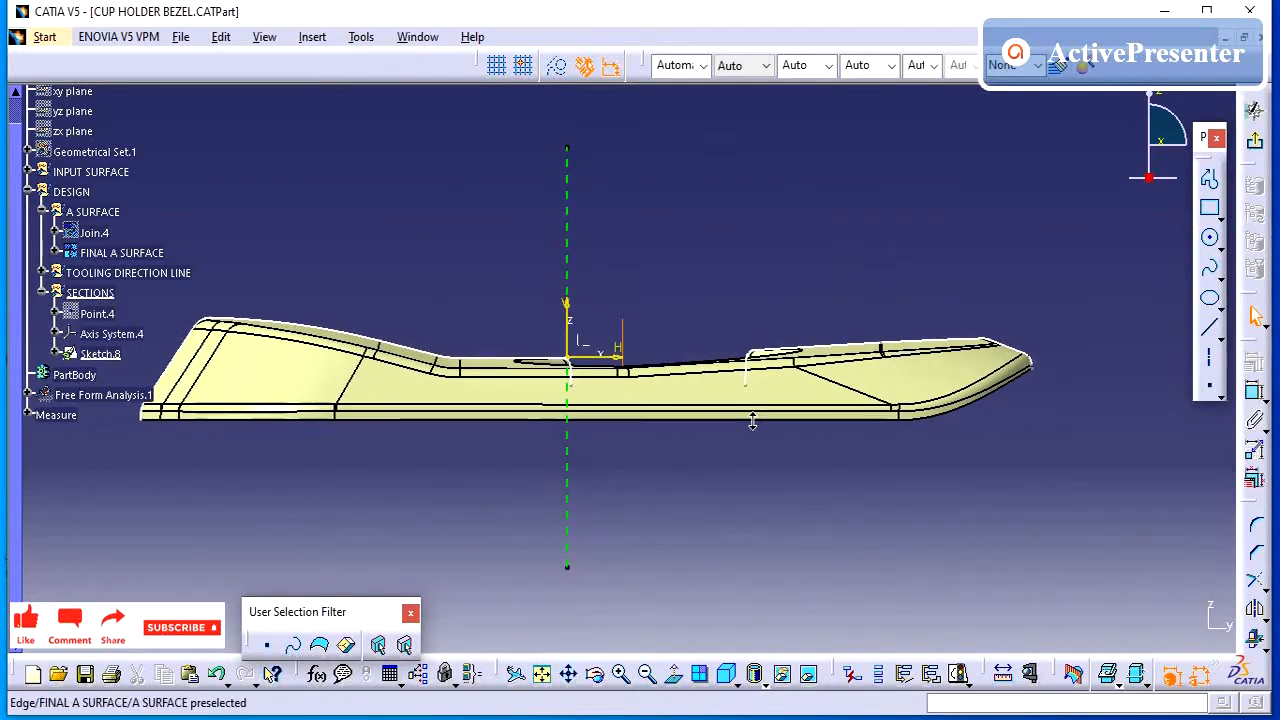
right_click(136, 252)
click(190, 316)
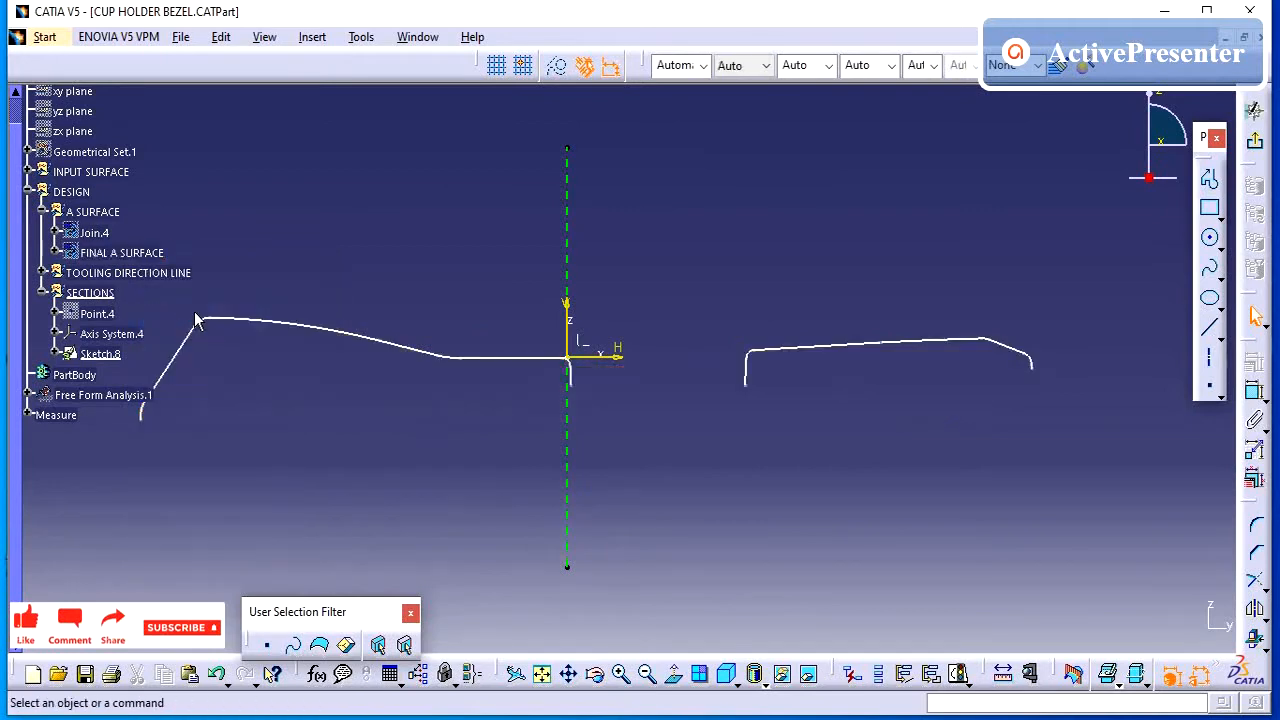
Offset all curves of the left-hand section profile, down to the wall at the sketch origin, inward by 2.5 mm
middle_drag(417, 429, 569, 432)
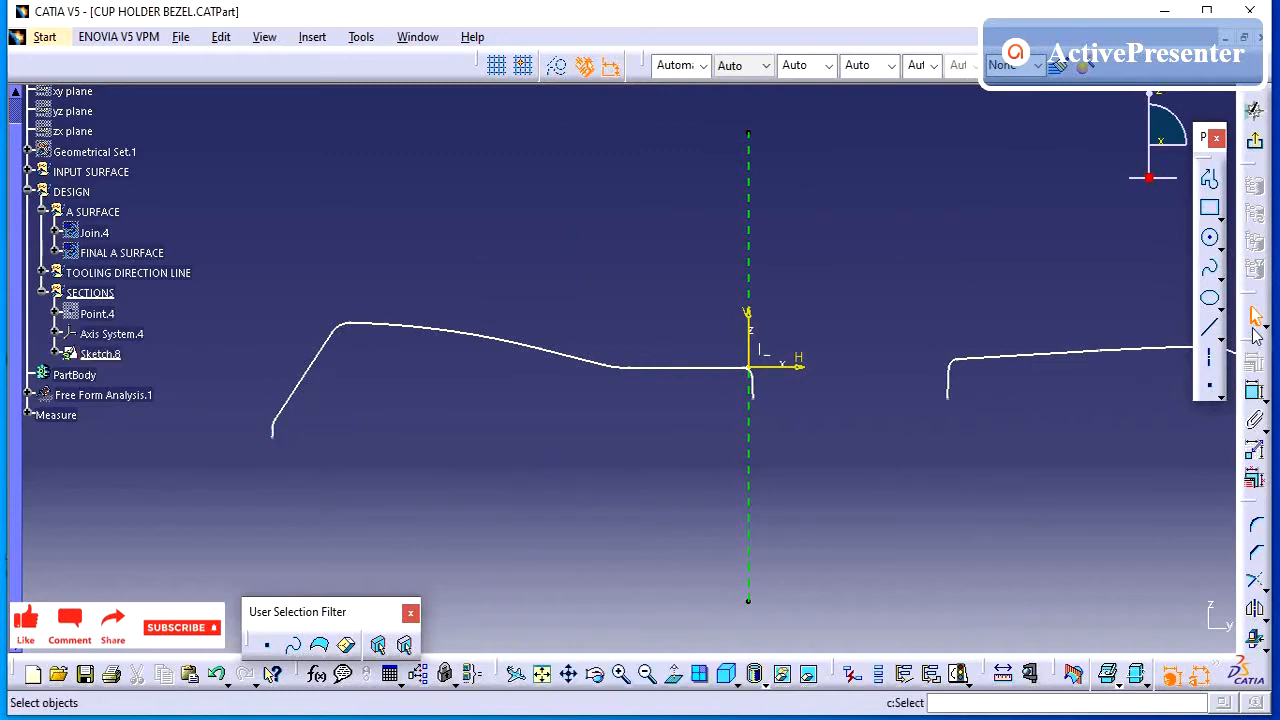
click(124, 352)
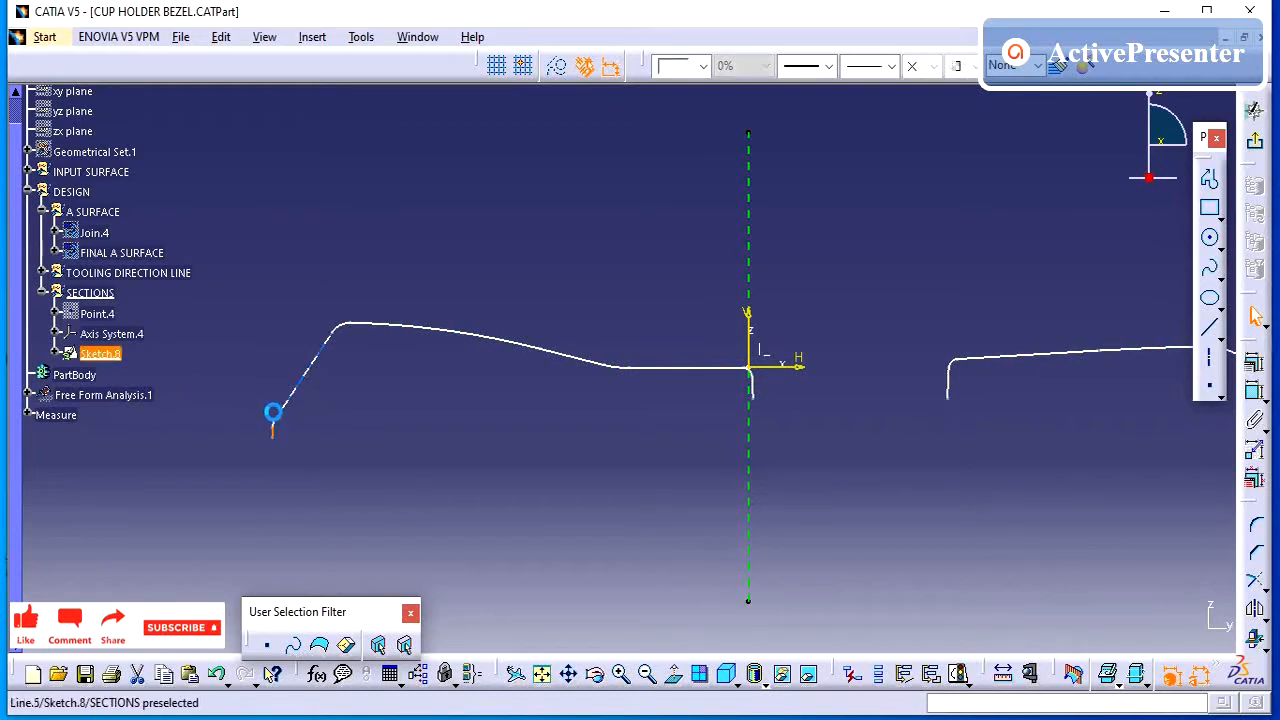
ctrl+click(273, 412)
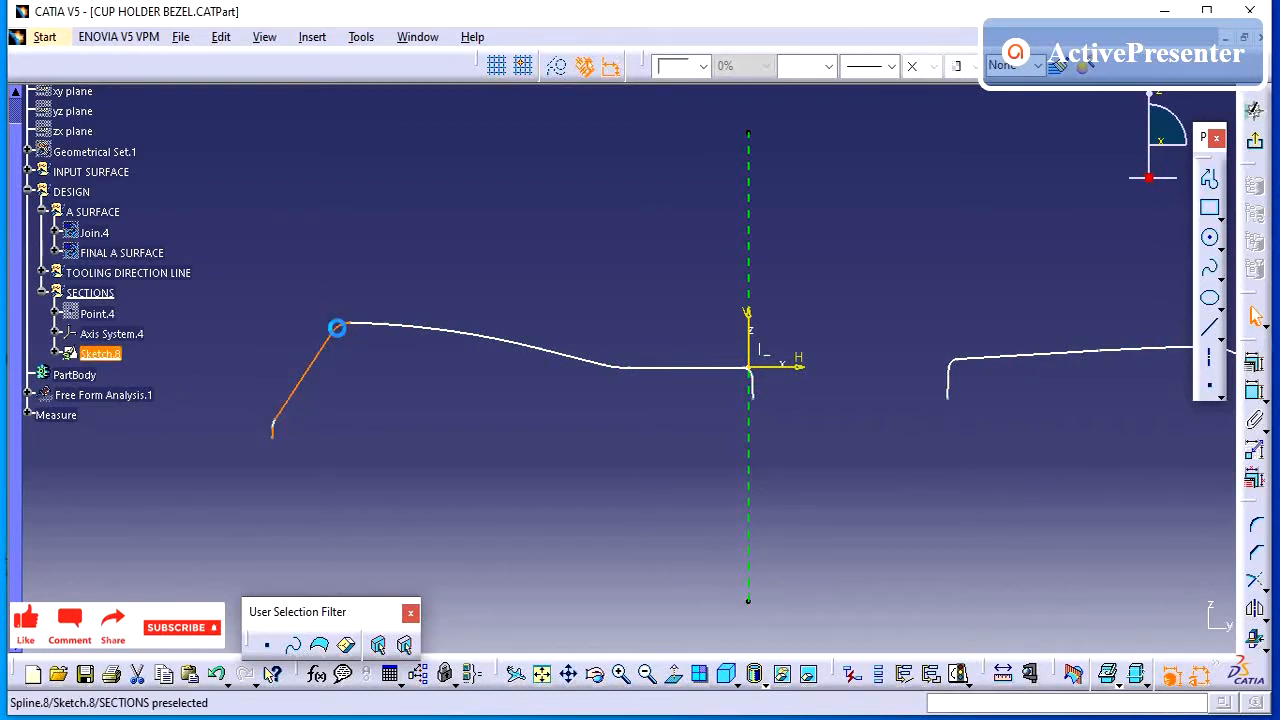
ctrl+click(373, 322)
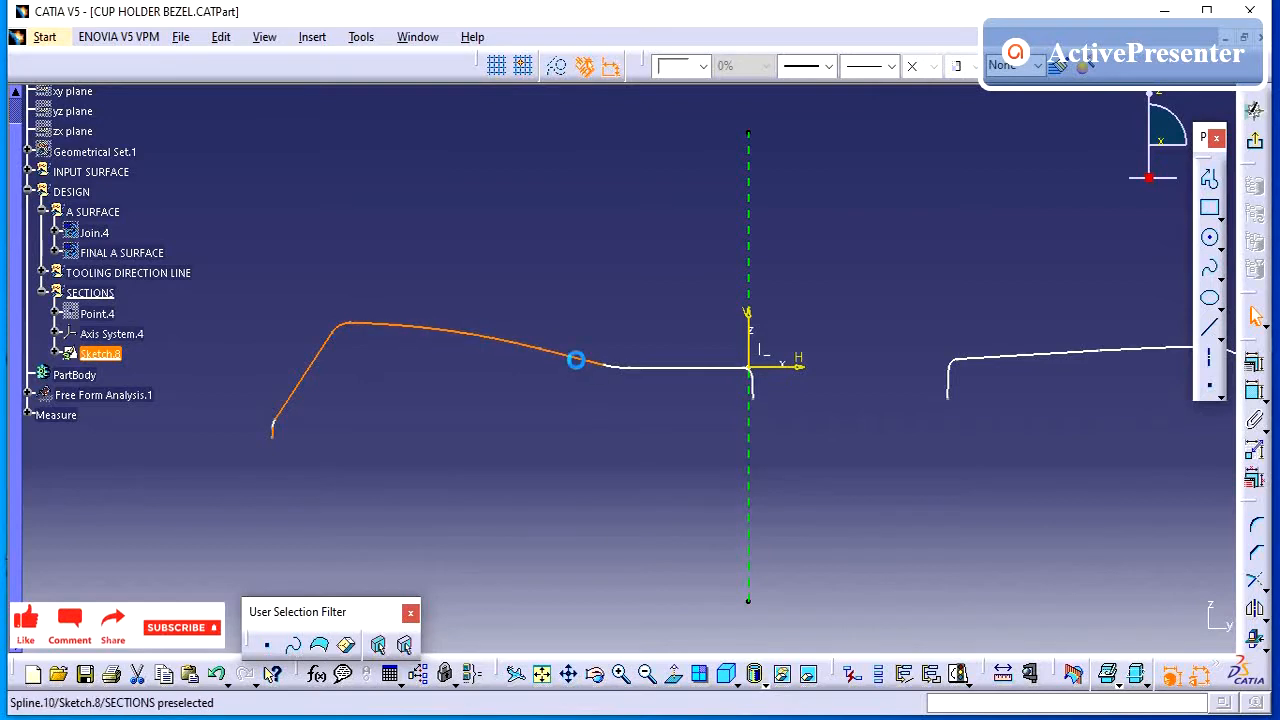
ctrl+click(576, 360)
ctrl+click(622, 368)
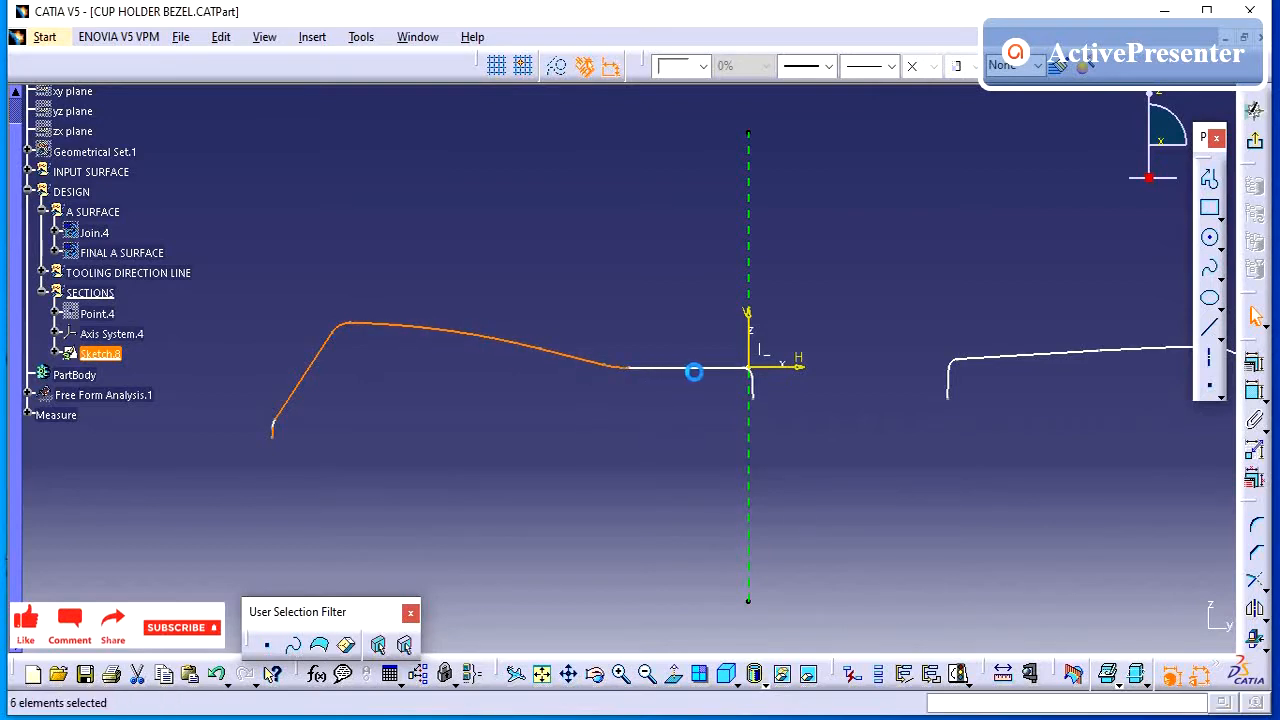
ctrl+click(709, 368)
mouse_move(709, 368)
middle_down()
mouse_move(814, 429)
mouse_move(818, 358)
middle_up()
mouse_move(663, 454)
middle_down()
mouse_move(601, 459)
mouse_move(616, 385)
middle_up()
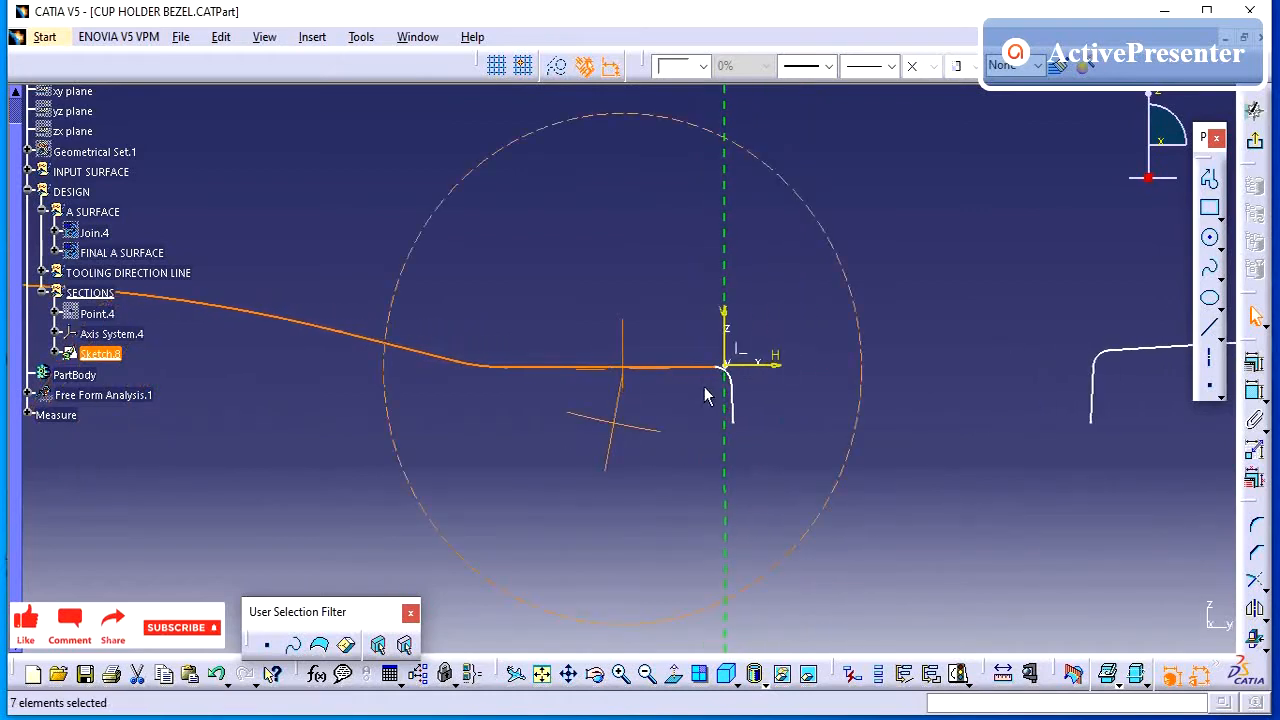
ctrl+click(737, 380)
ctrl+click(734, 402)
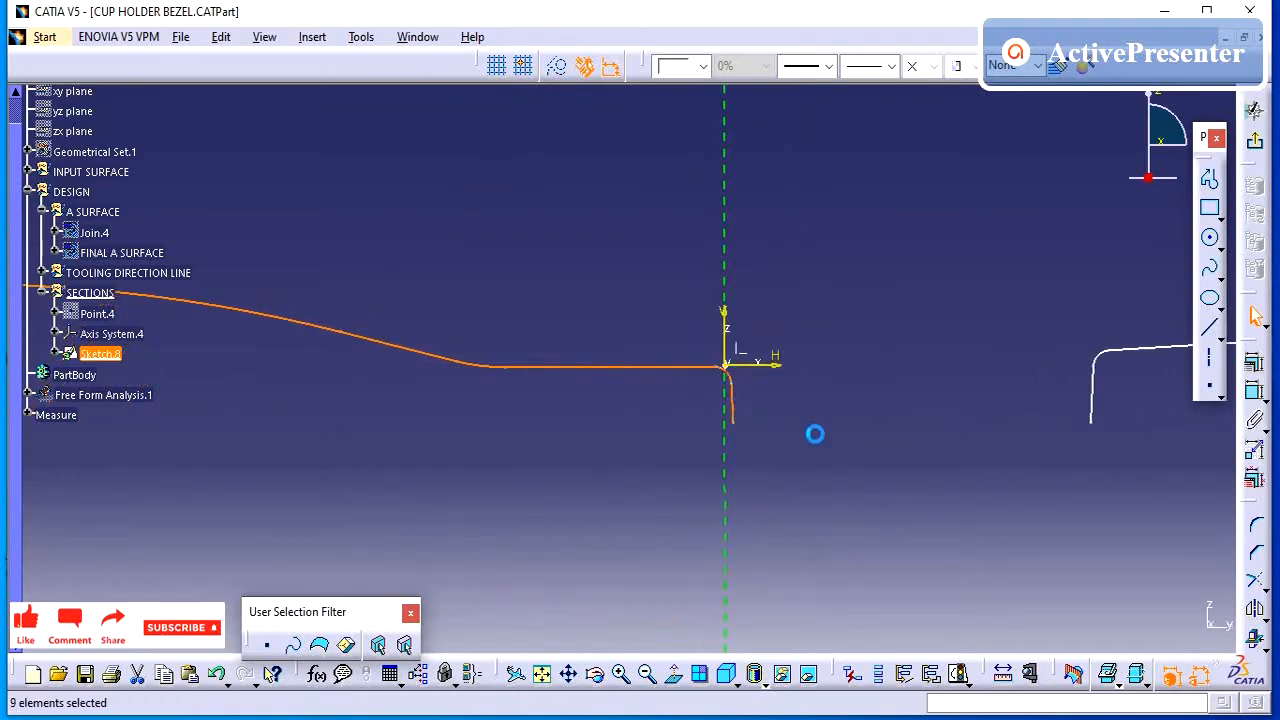
middle_drag(815, 434, 800, 565)
middle_drag(716, 474, 1038, 450)
mouse_move(577, 469)
middle_down()
mouse_move(577, 454)
mouse_move(449, 437)
middle_up()
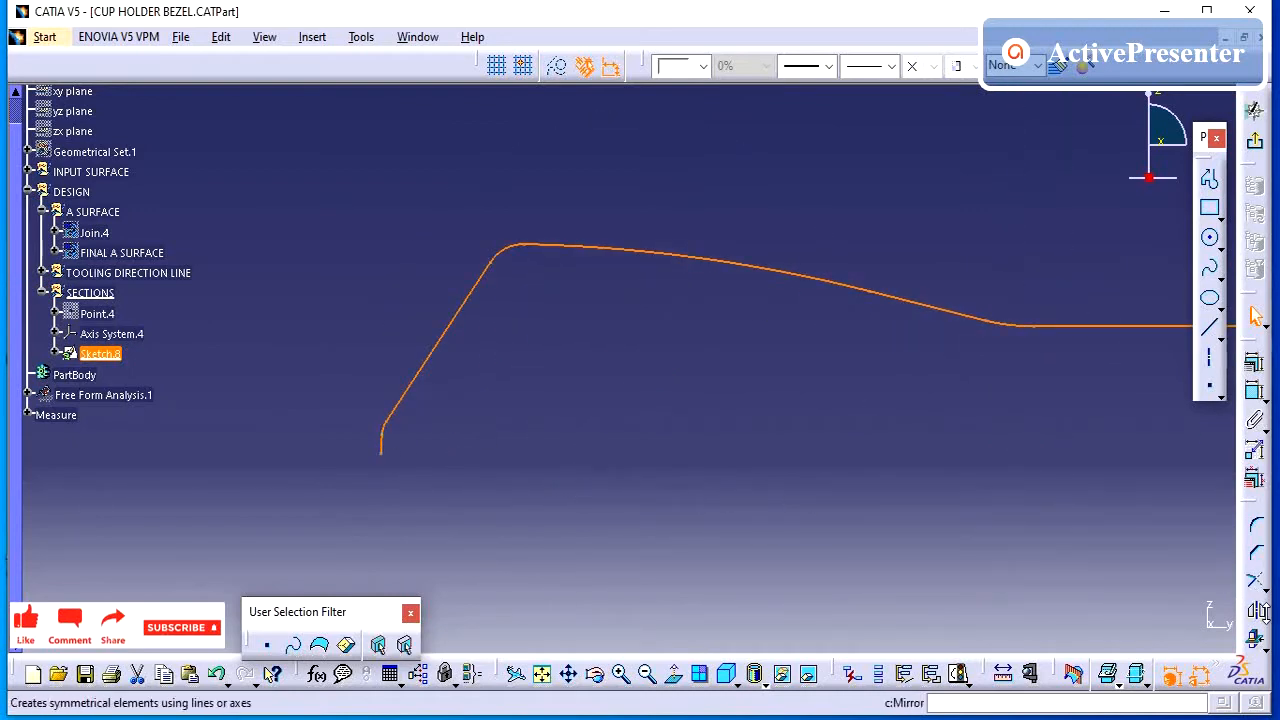
click(1264, 617)
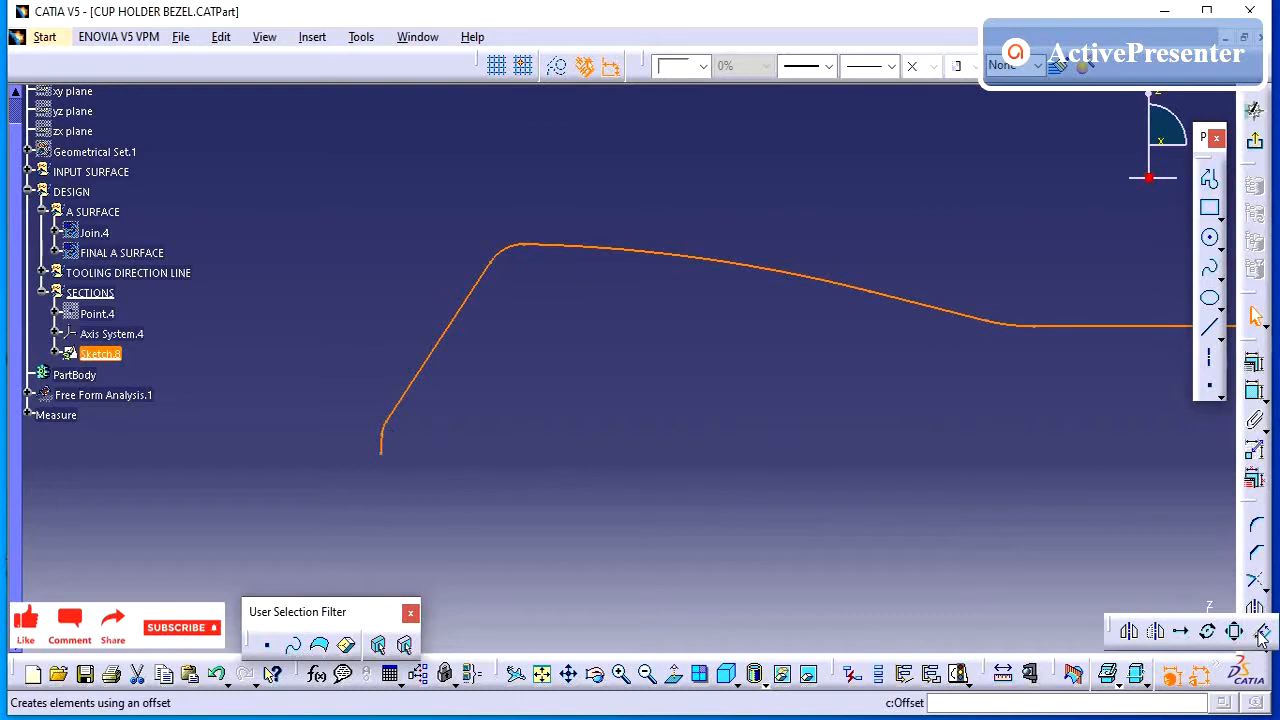
click(1260, 634)
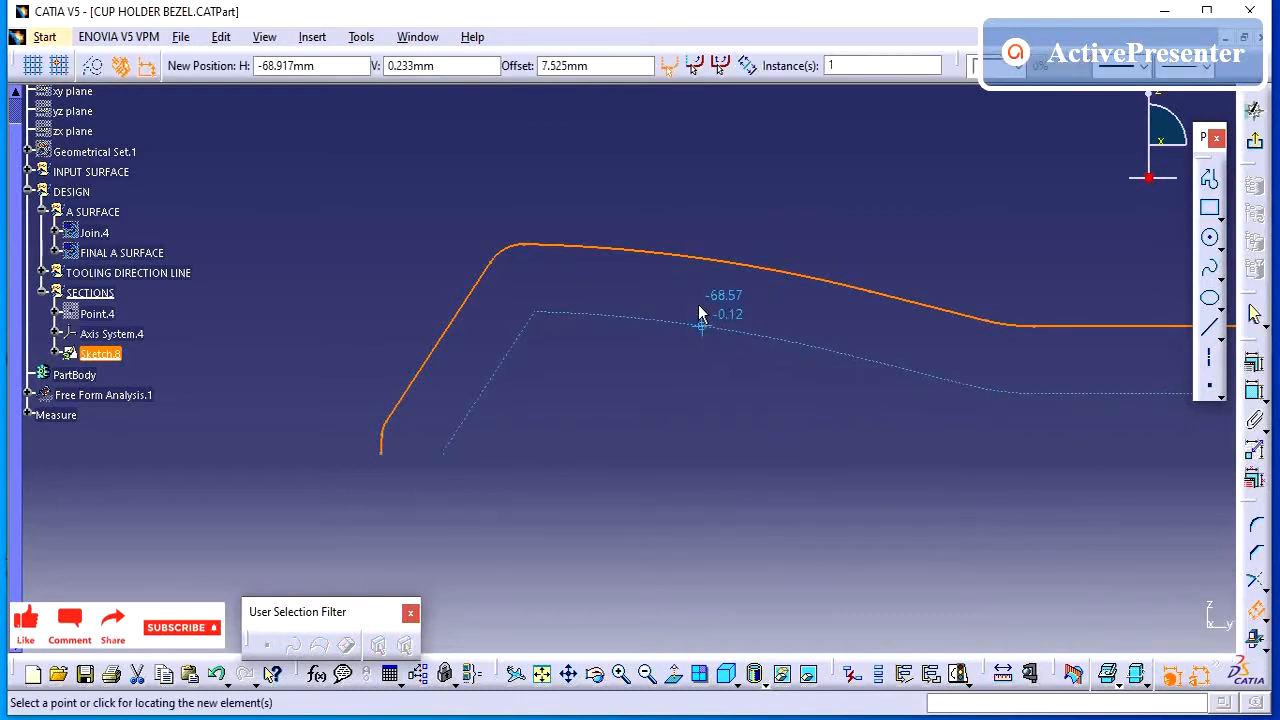
double_click(622, 68)
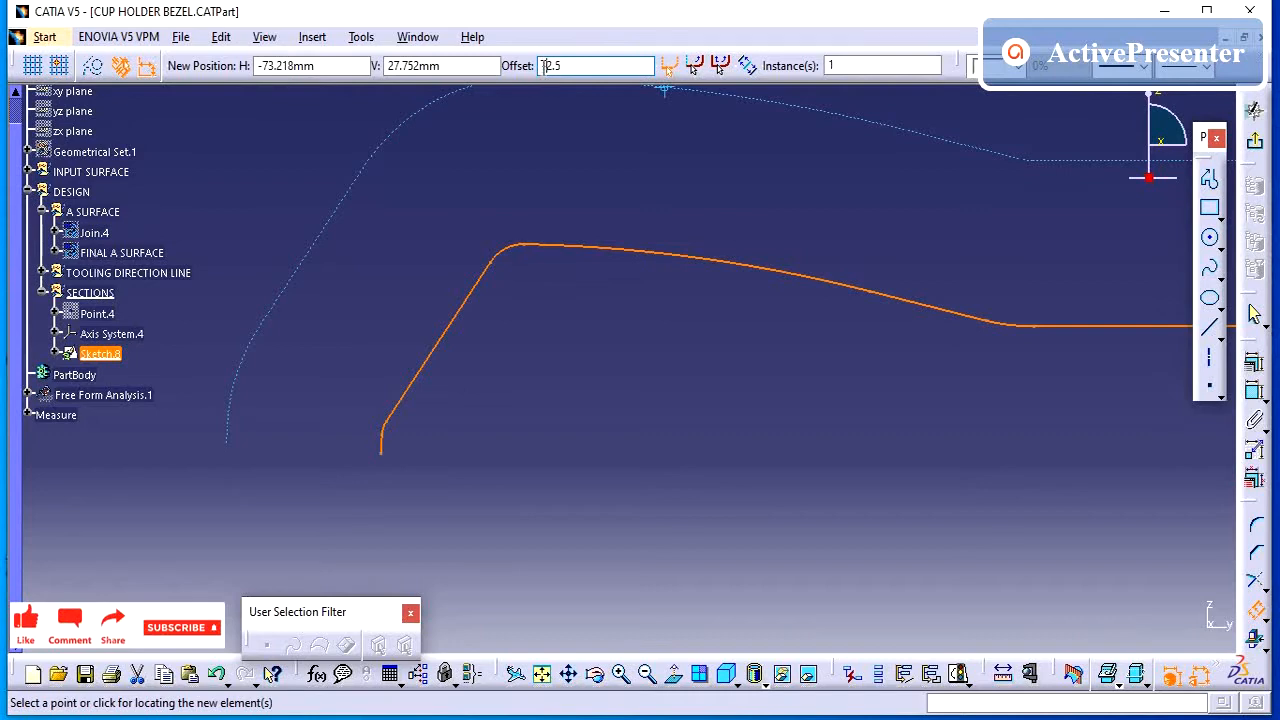
text(2.5)
key(Return)
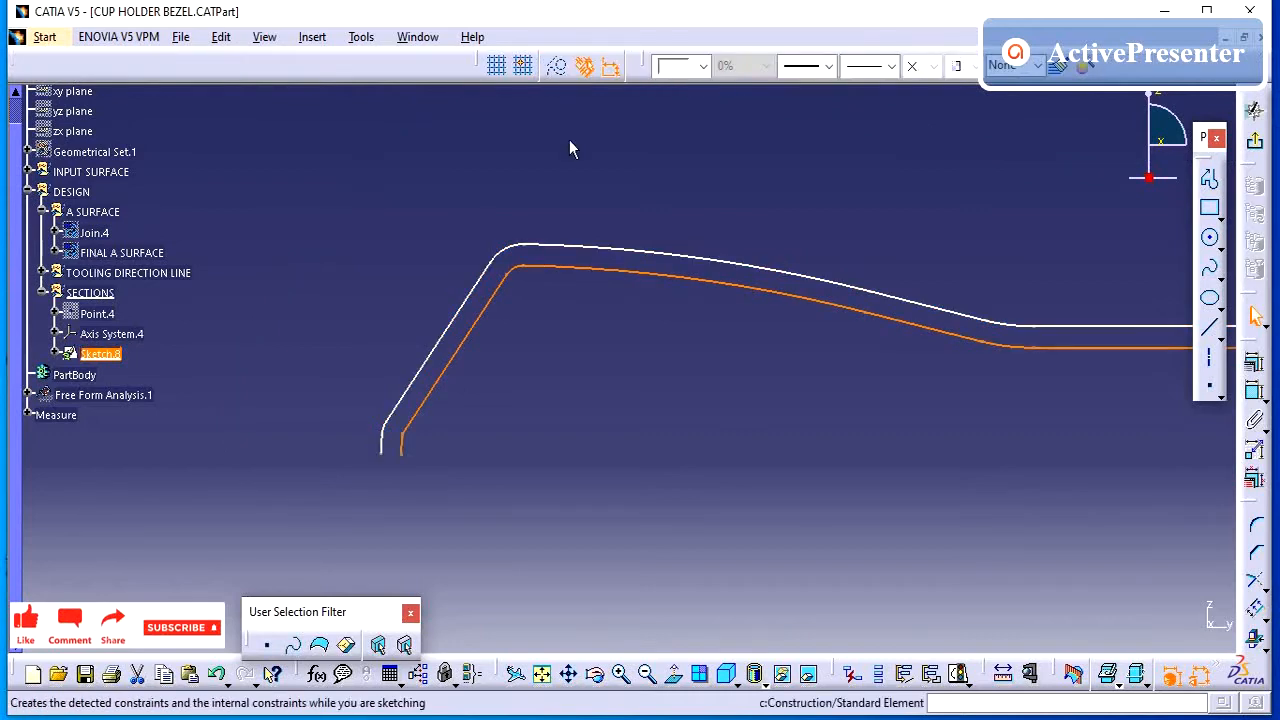
Offset all curves of the right-hand section profile, from its inner wall to its outer end, inward by 2.5 mm
middle_drag(605, 290, 597, 391)
mouse_move(874, 381)
middle_down()
mouse_move(567, 361)
mouse_move(571, 343)
middle_up()
click(859, 402)
mouse_move(868, 402)
middle_down()
mouse_move(685, 469)
mouse_move(703, 418)
middle_up()
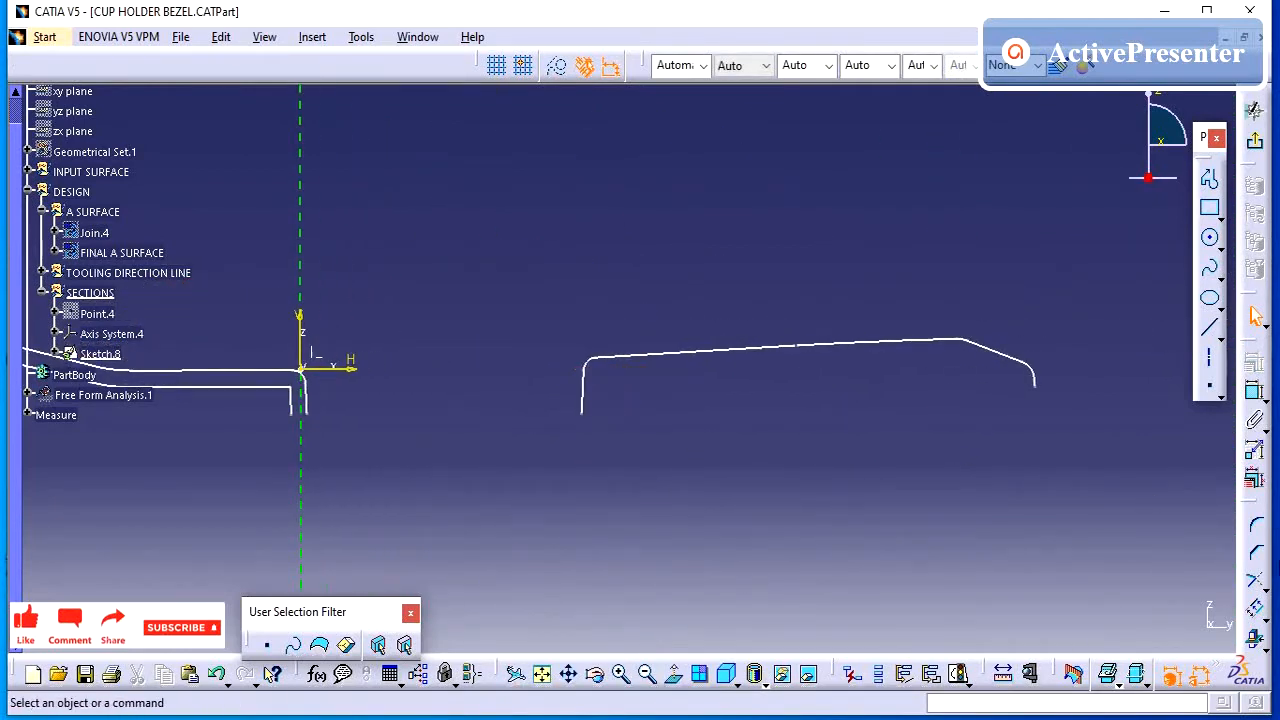
click(590, 396)
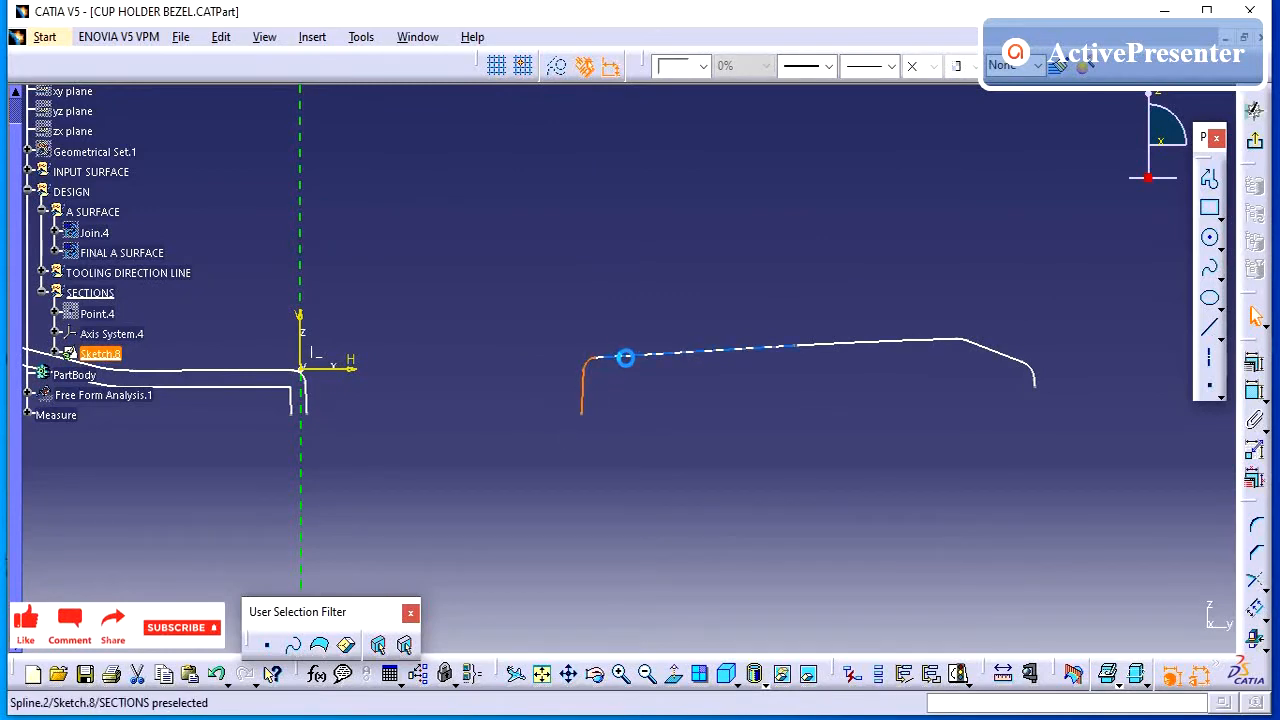
ctrl+click(625, 357)
ctrl+click(928, 343)
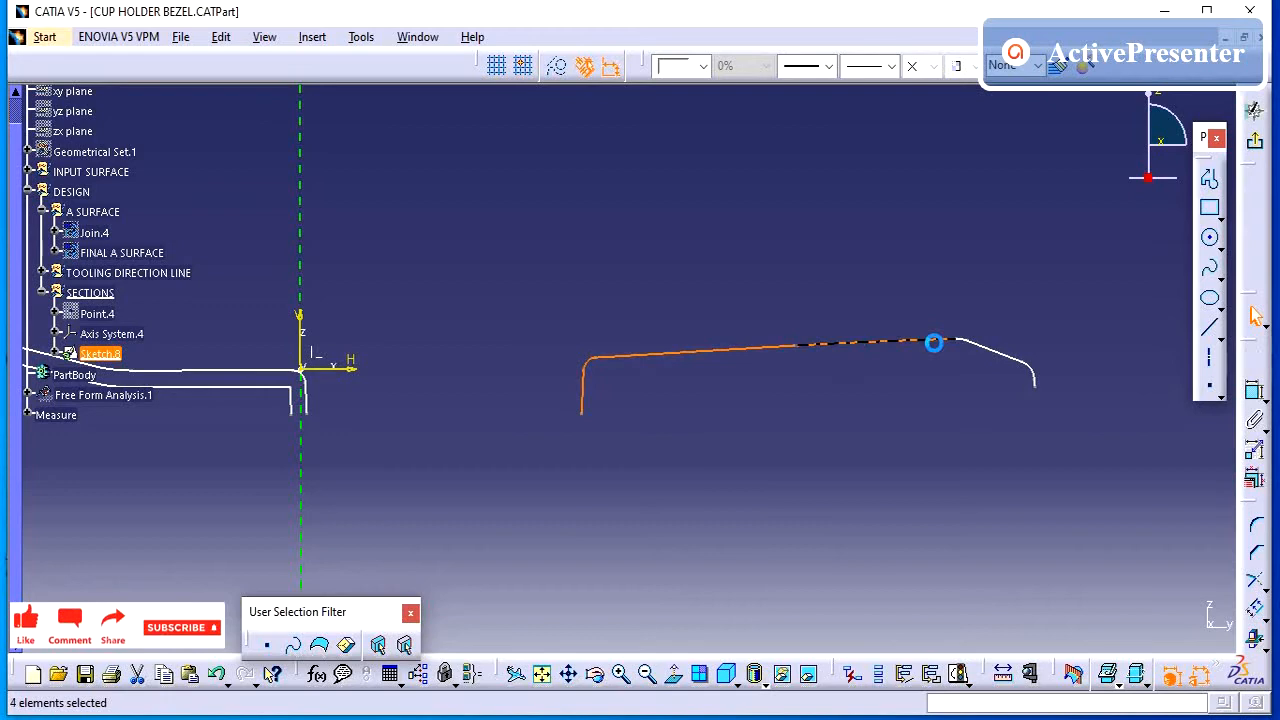
ctrl+click(989, 352)
middle_drag(930, 393, 805, 261)
click(753, 411)
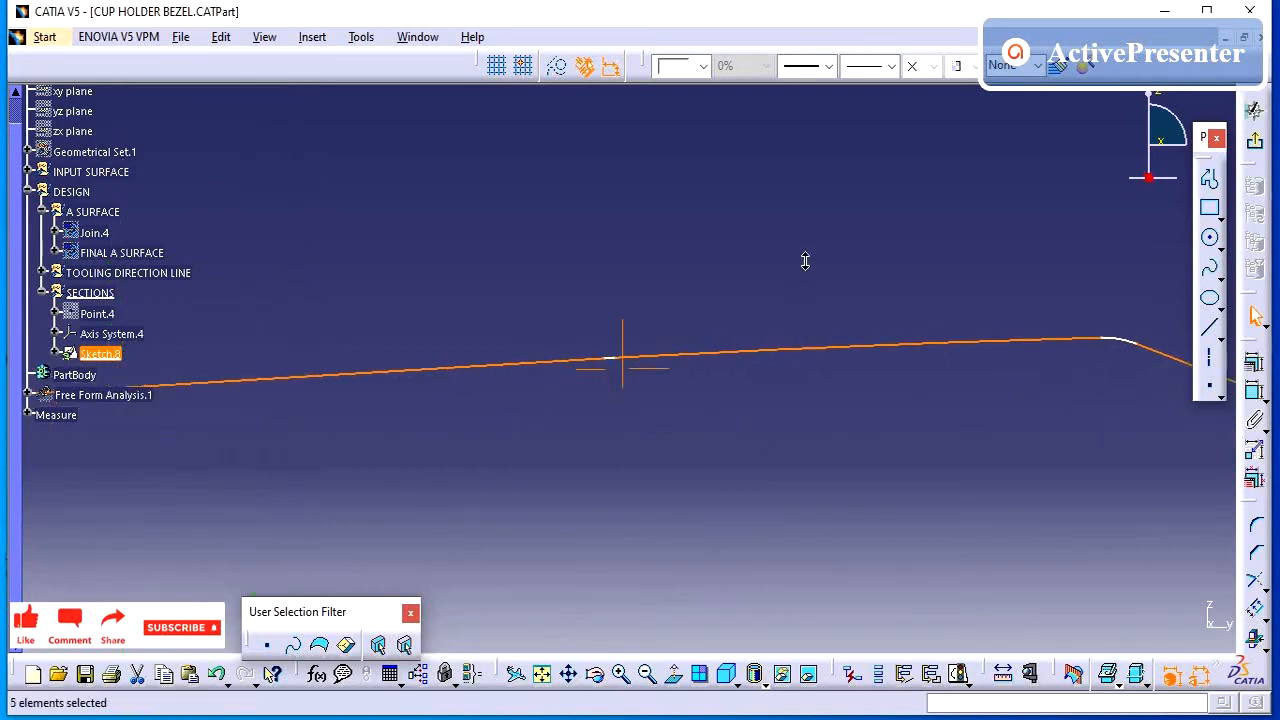
ctrl+click(623, 362)
mouse_move(826, 437)
middle_down()
mouse_move(803, 517)
mouse_move(611, 505)
middle_up()
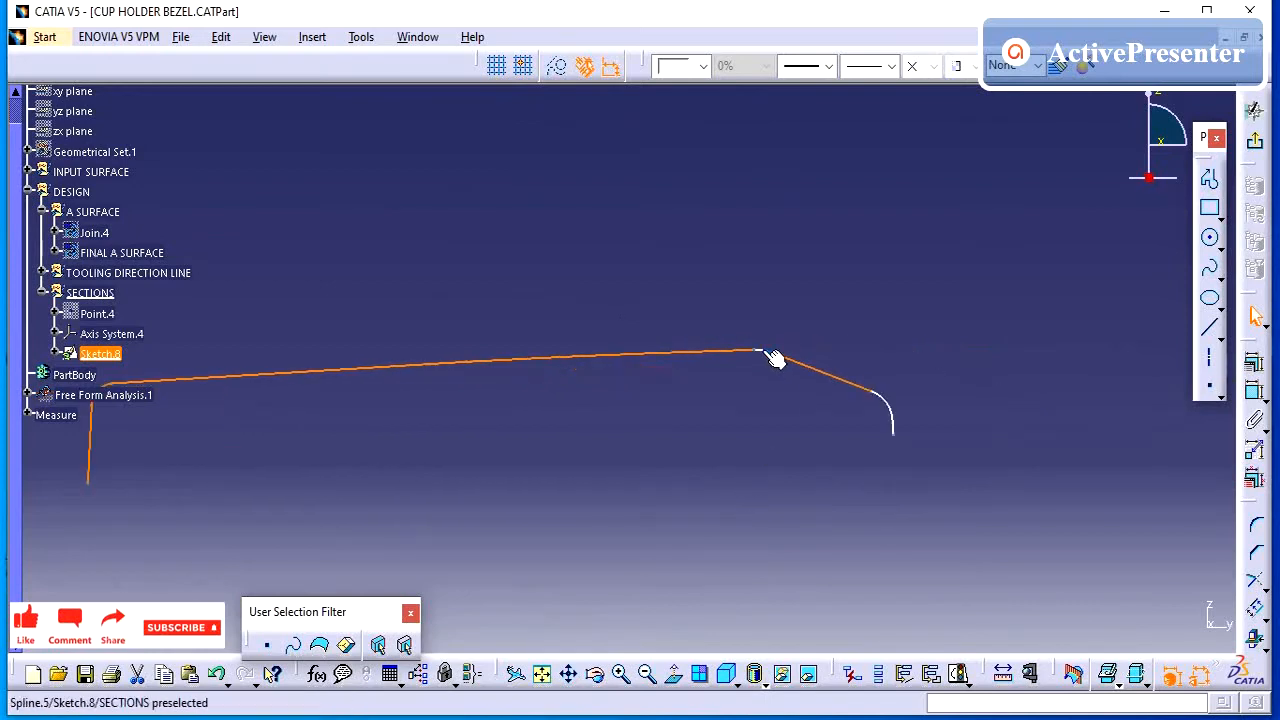
ctrl+click(893, 412)
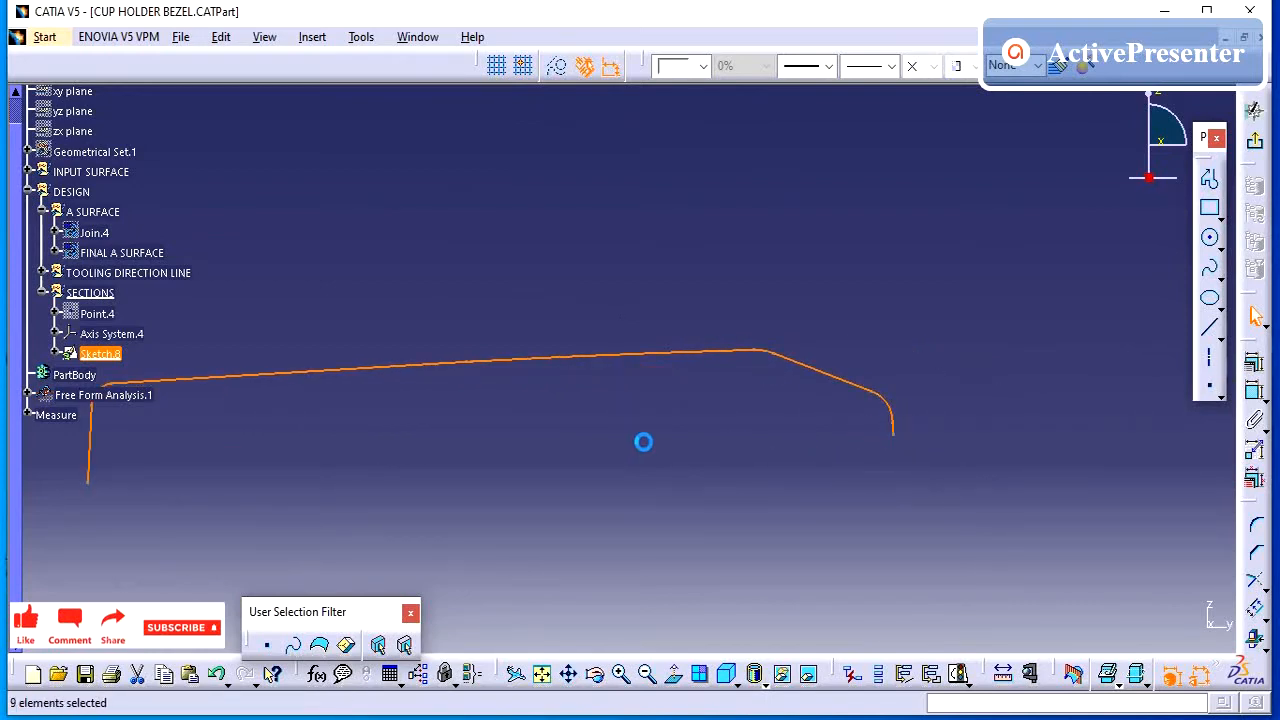
middle_drag(643, 437, 662, 590)
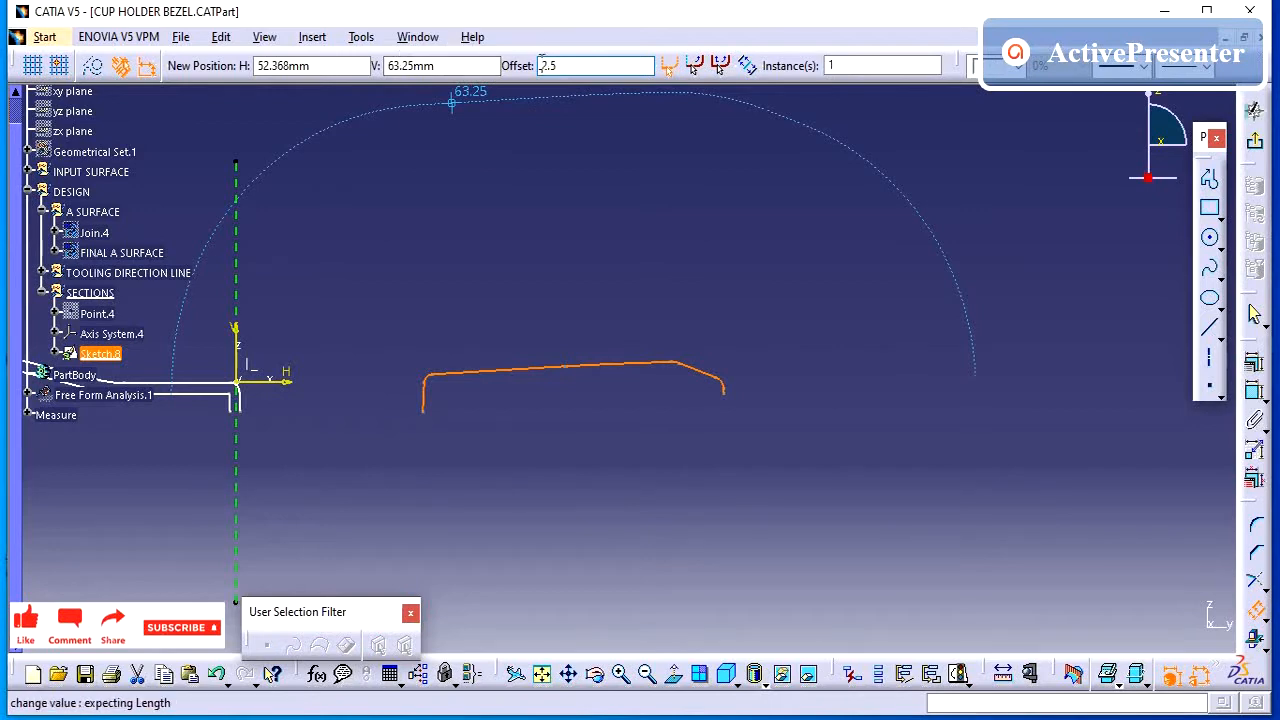
key(Return)
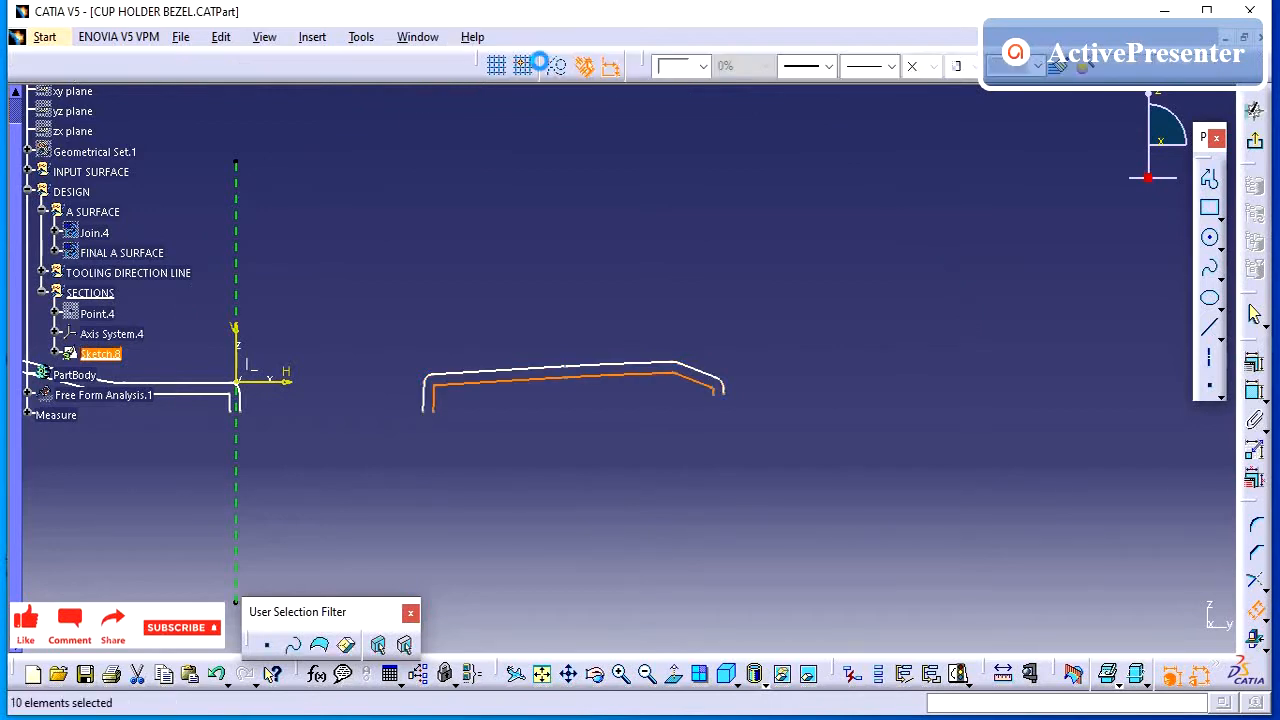
Hide the TOOLING DIRECTION LINE set and Axis System.4 so only the section curves and sketch axes are displayed
middle_drag(549, 333, 920, 281)
mouse_move(920, 281)
ctrl+middle_down()
mouse_move(771, 320)
mouse_move(750, 343)
ctrl+middle_up()
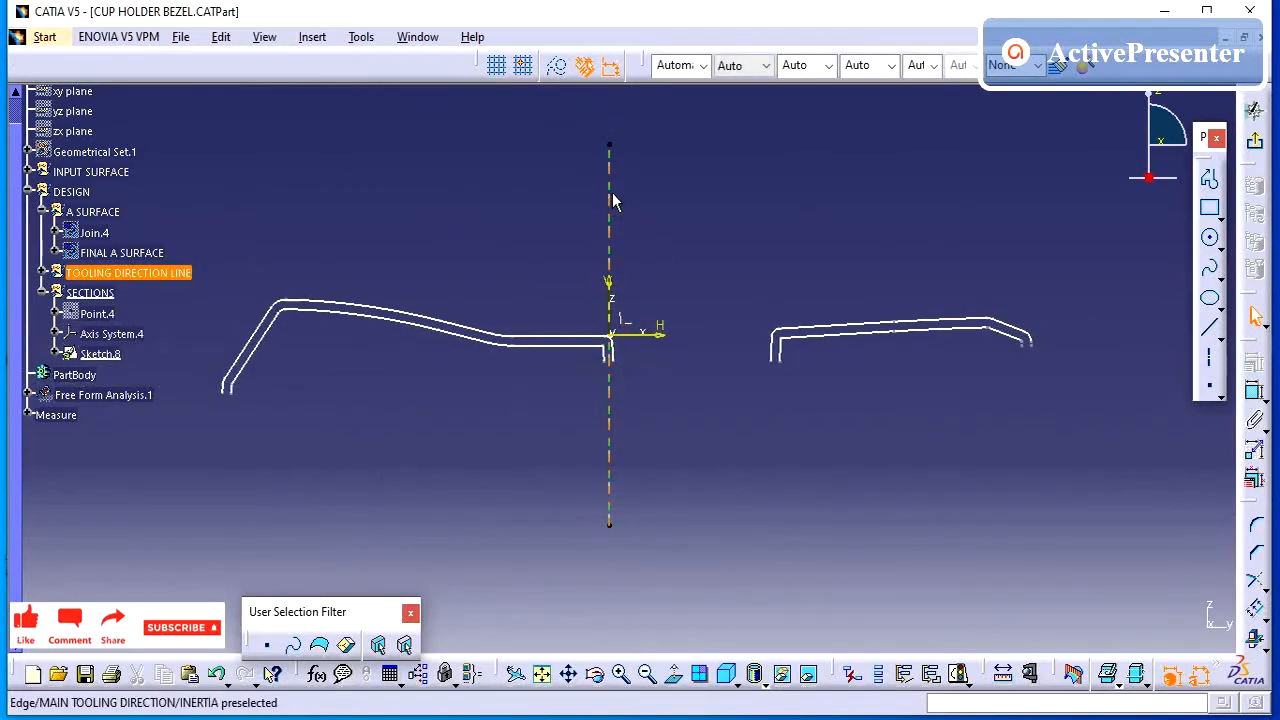
right_click(95, 280)
click(152, 335)
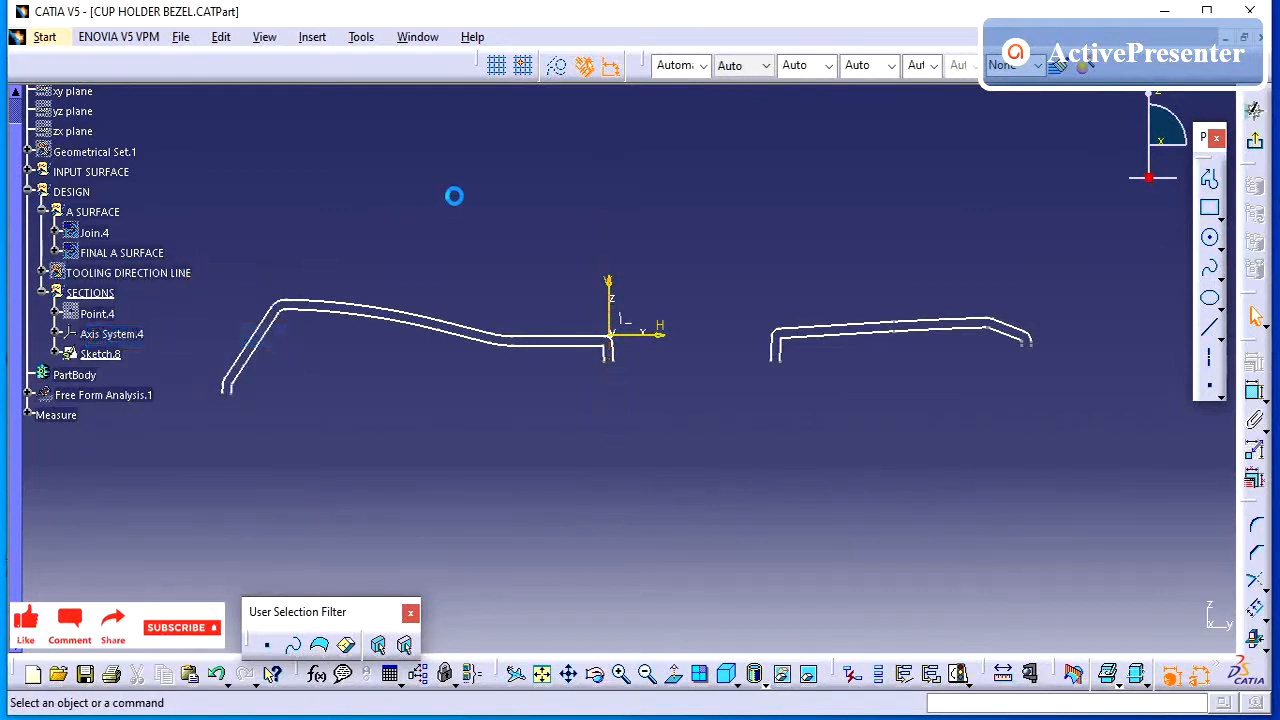
right_click(104, 333)
click(168, 396)
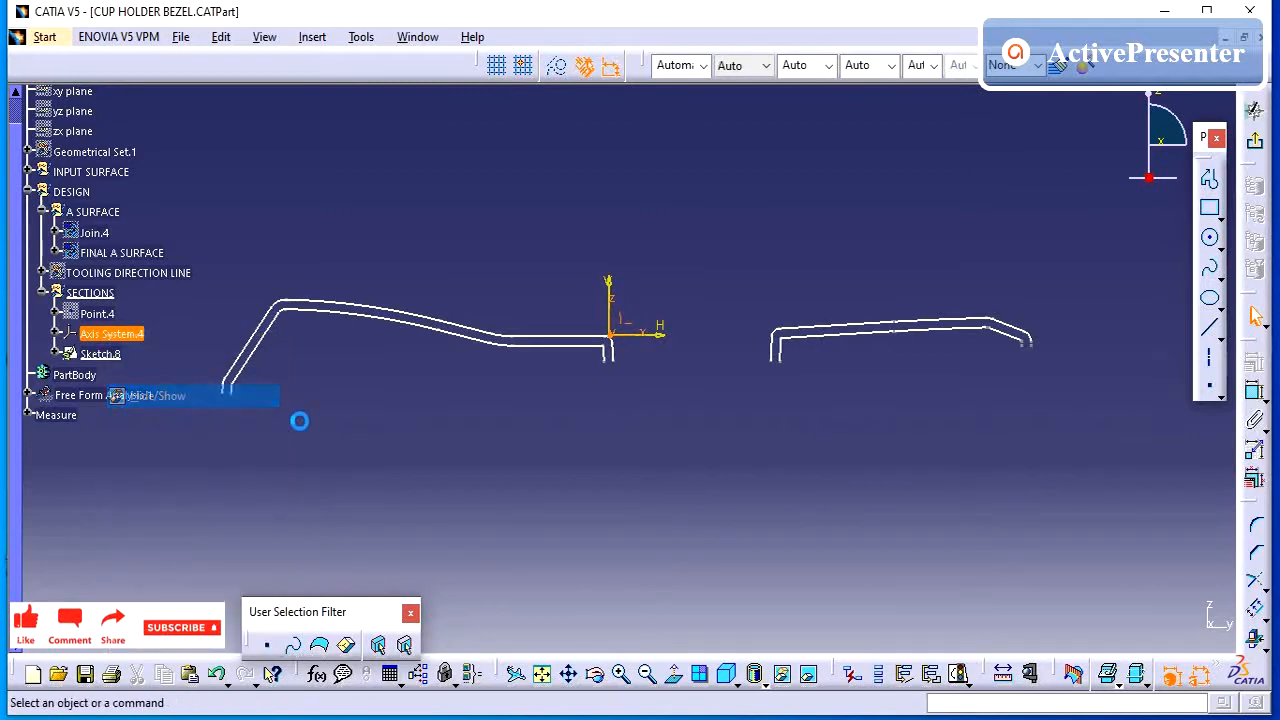
Examine both section profiles and their 2.5 mm offsets along their full length, especially the open lower wall ends
click(737, 418)
mouse_move(598, 438)
middle_down()
mouse_move(737, 418)
mouse_move(761, 438)
mouse_move(454, 440)
mouse_move(691, 471)
mouse_move(738, 297)
mouse_move(725, 500)
middle_up()
click(691, 471)
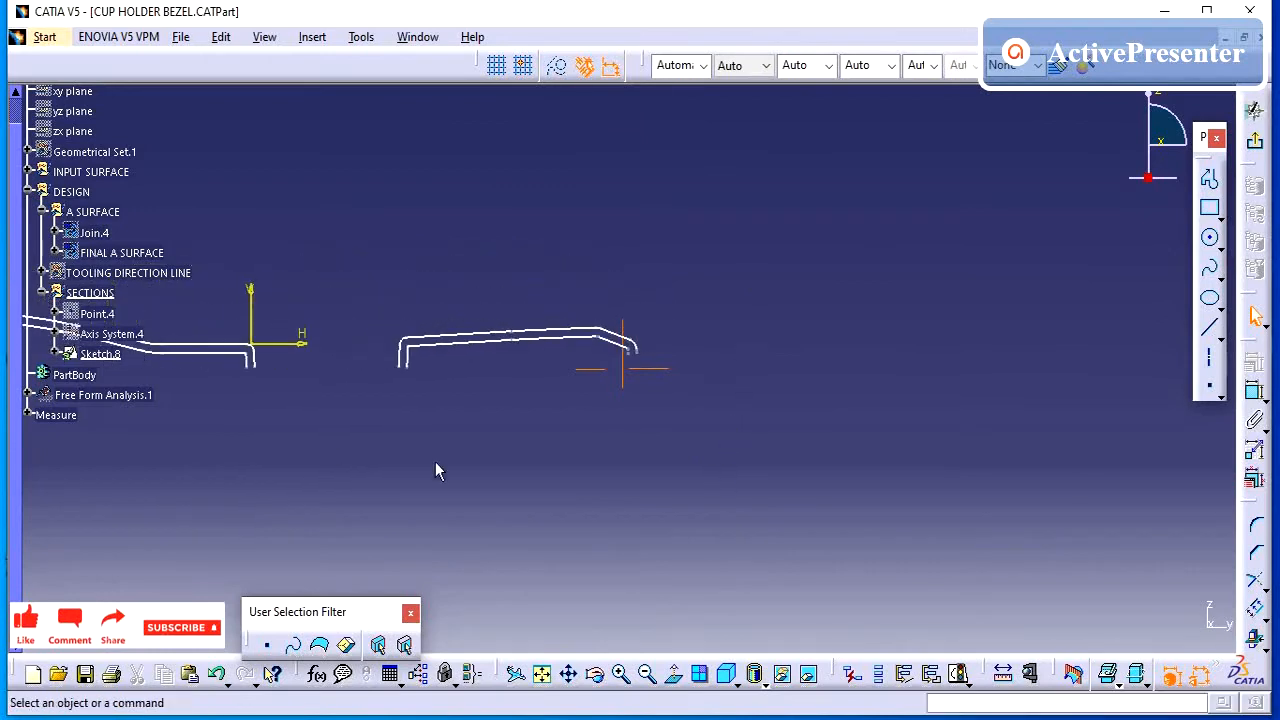
mouse_move(374, 448)
middle_down()
mouse_move(826, 460)
mouse_move(812, 350)
middle_up()
click(826, 452)
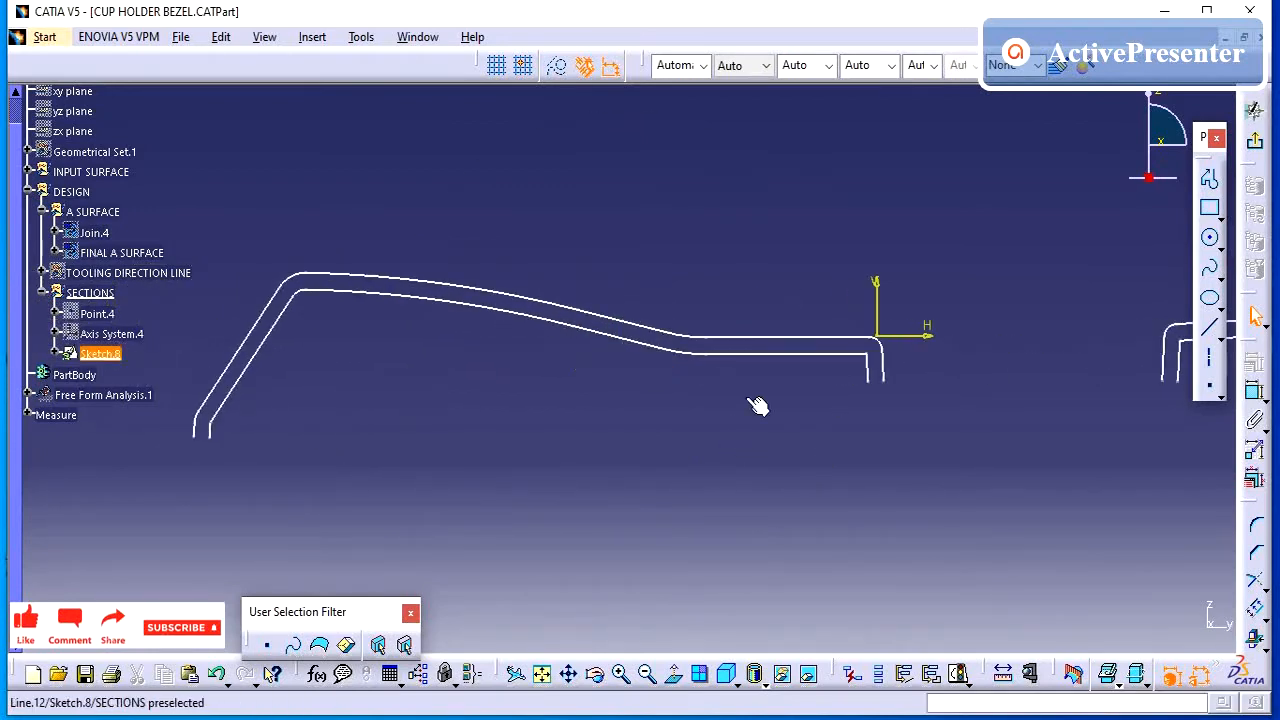
middle_drag(426, 426, 764, 413)
click(764, 413)
middle_drag(764, 413, 662, 358)
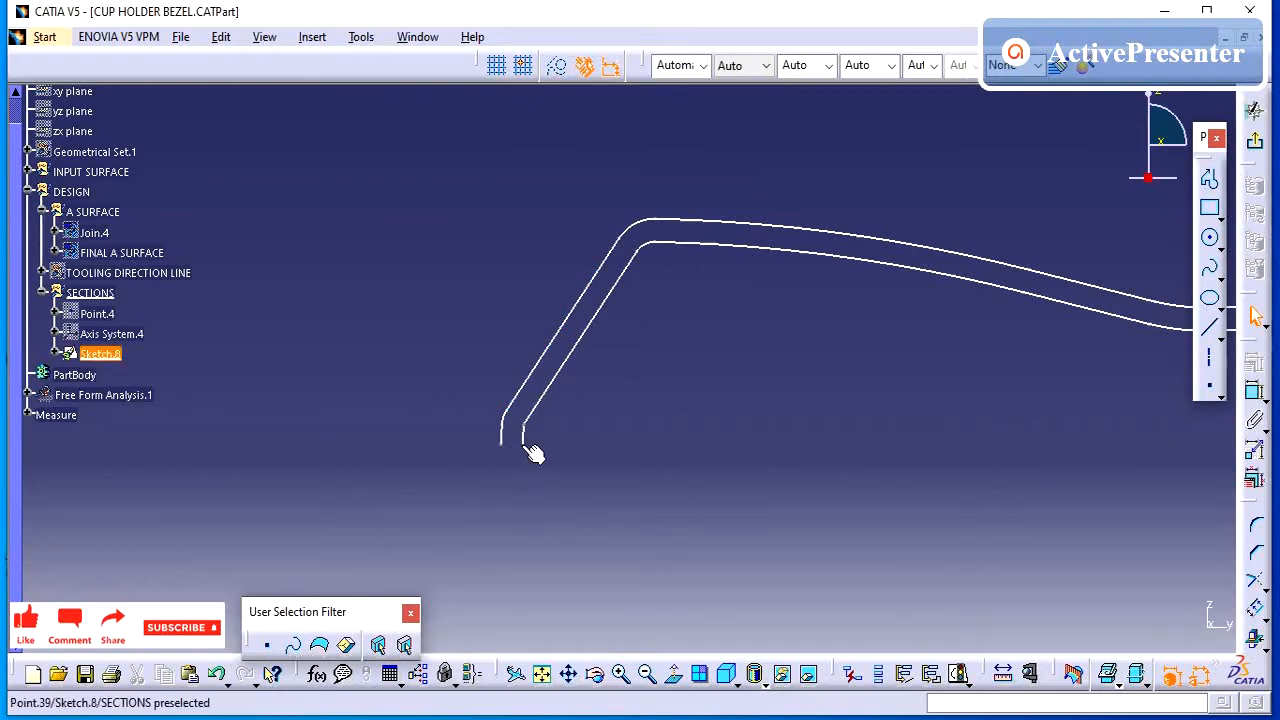
mouse_move(531, 457)
middle_down()
mouse_move(585, 455)
mouse_move(574, 483)
mouse_move(400, 451)
mouse_move(190, 445)
middle_up()
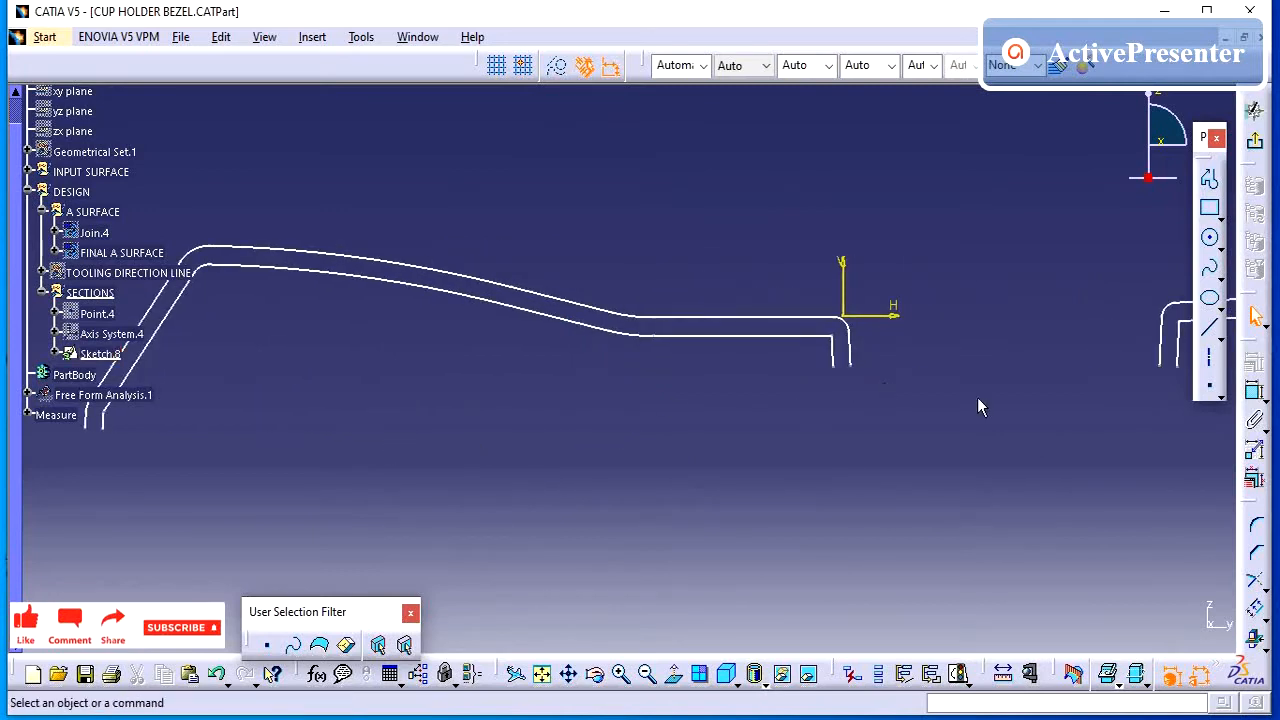
middle_drag(977, 397, 822, 434)
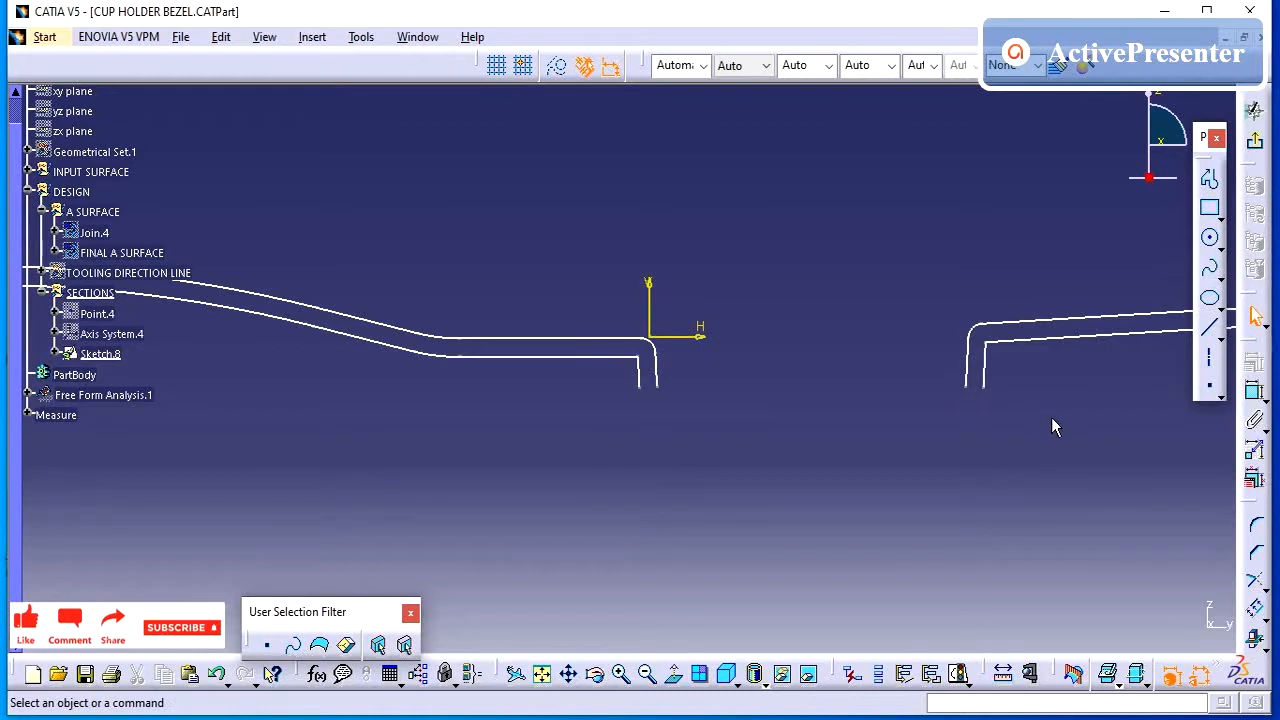
middle_drag(1051, 417, 1017, 417)
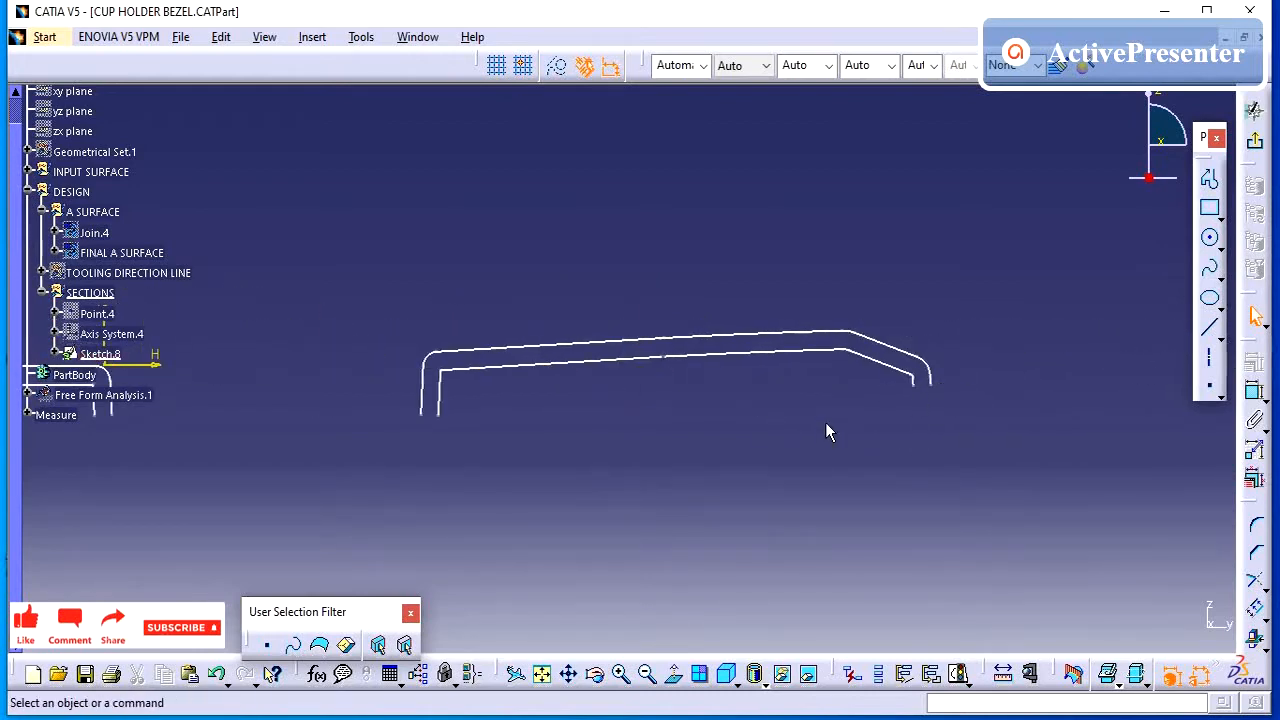
mouse_move(660, 430)
middle_down()
mouse_move(651, 414)
mouse_move(663, 457)
mouse_move(729, 434)
mouse_move(882, 420)
mouse_move(606, 394)
mouse_move(686, 366)
mouse_move(737, 414)
mouse_move(596, 444)
mouse_move(651, 418)
middle_up()
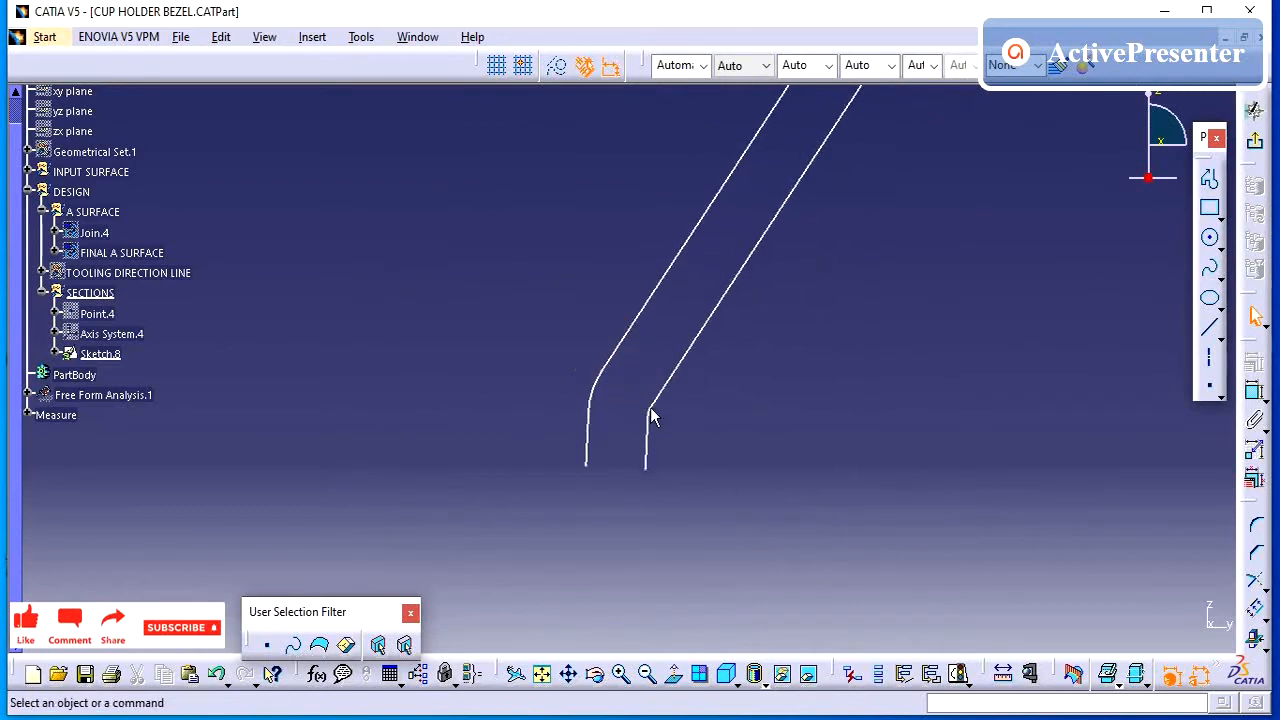
click(652, 452)
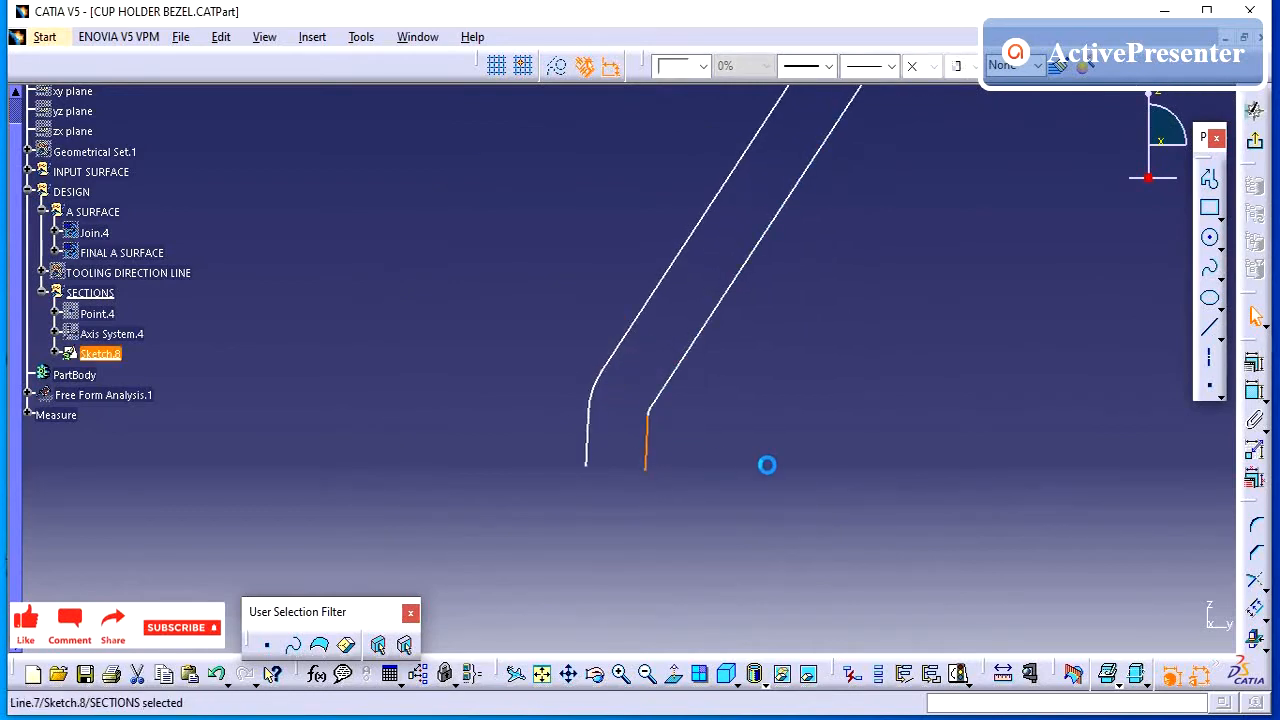
click(753, 485)
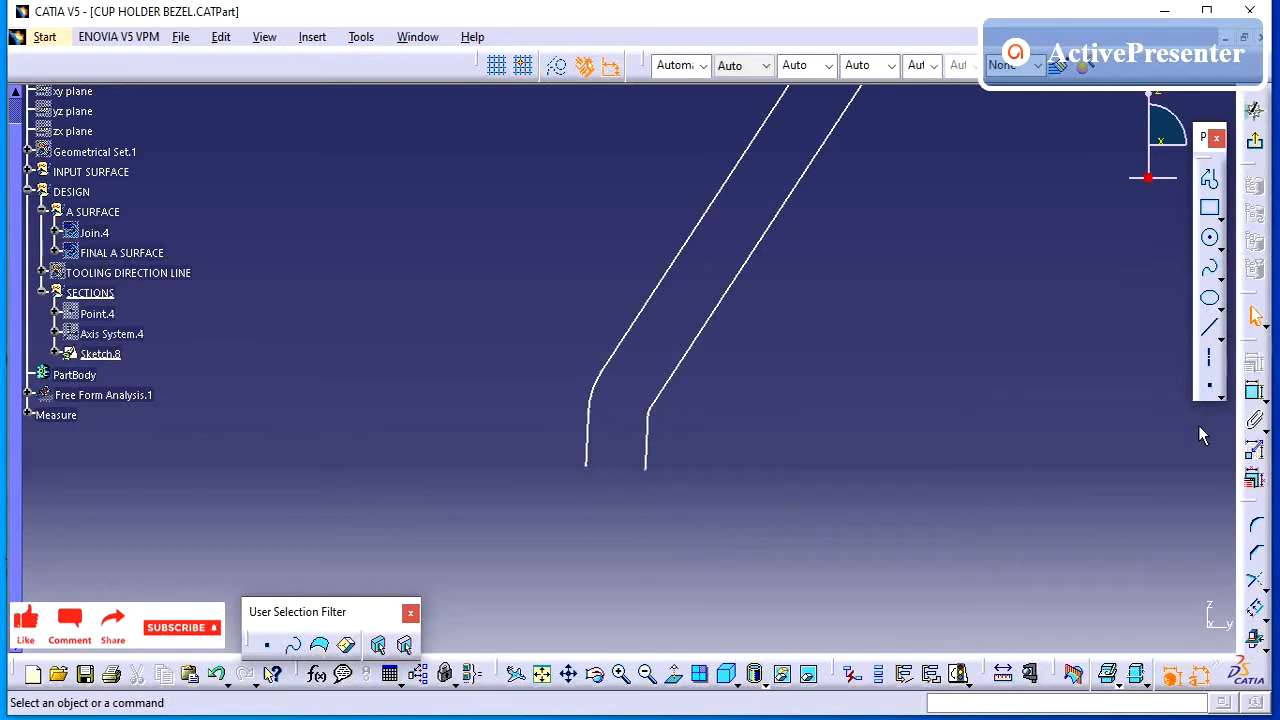
Sketch a horizontal line about 0.8 mm long inward from the lower end of the left section's outer wall
click(1212, 337)
middle_drag(530, 532, 576, 426)
middle_drag(571, 533, 603, 449)
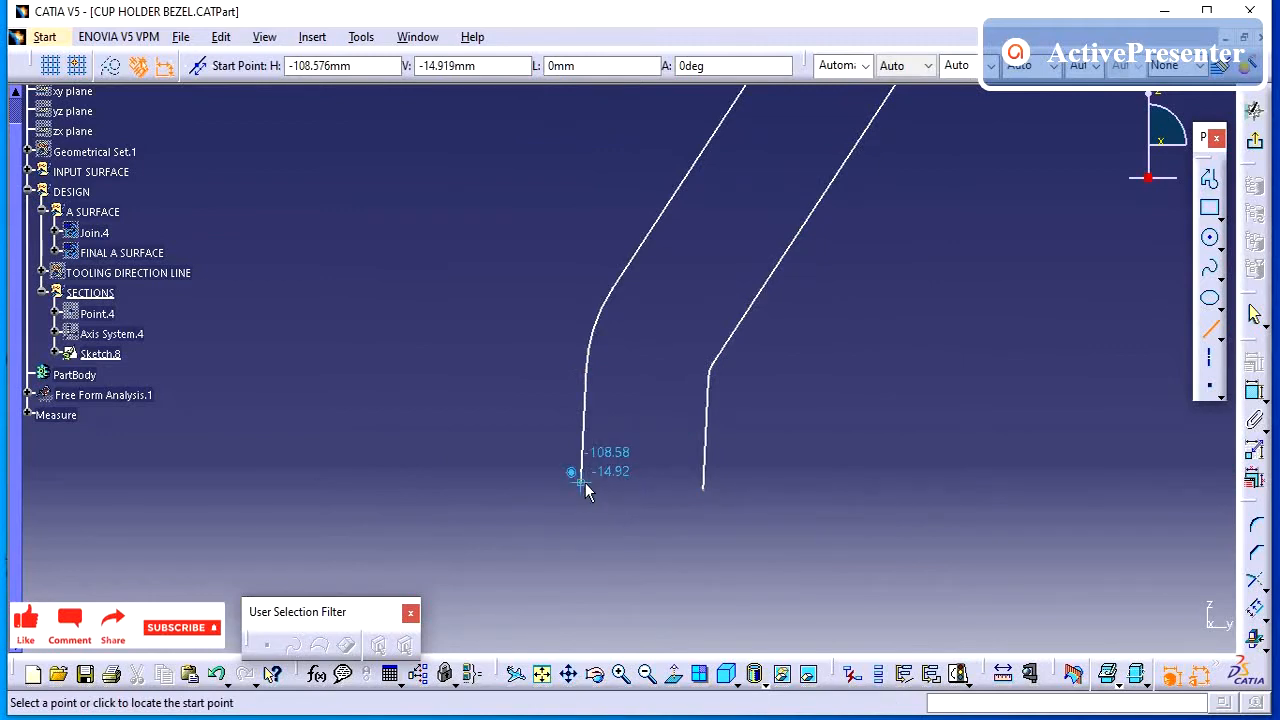
click(582, 482)
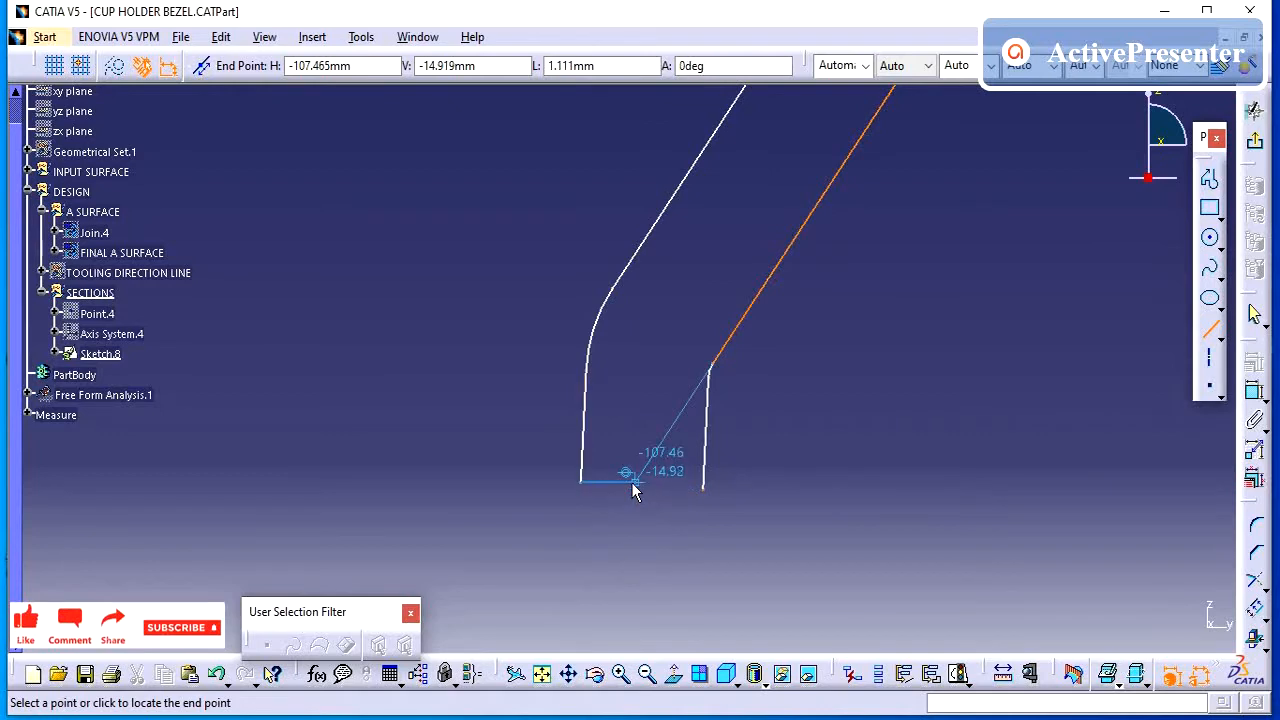
click(619, 480)
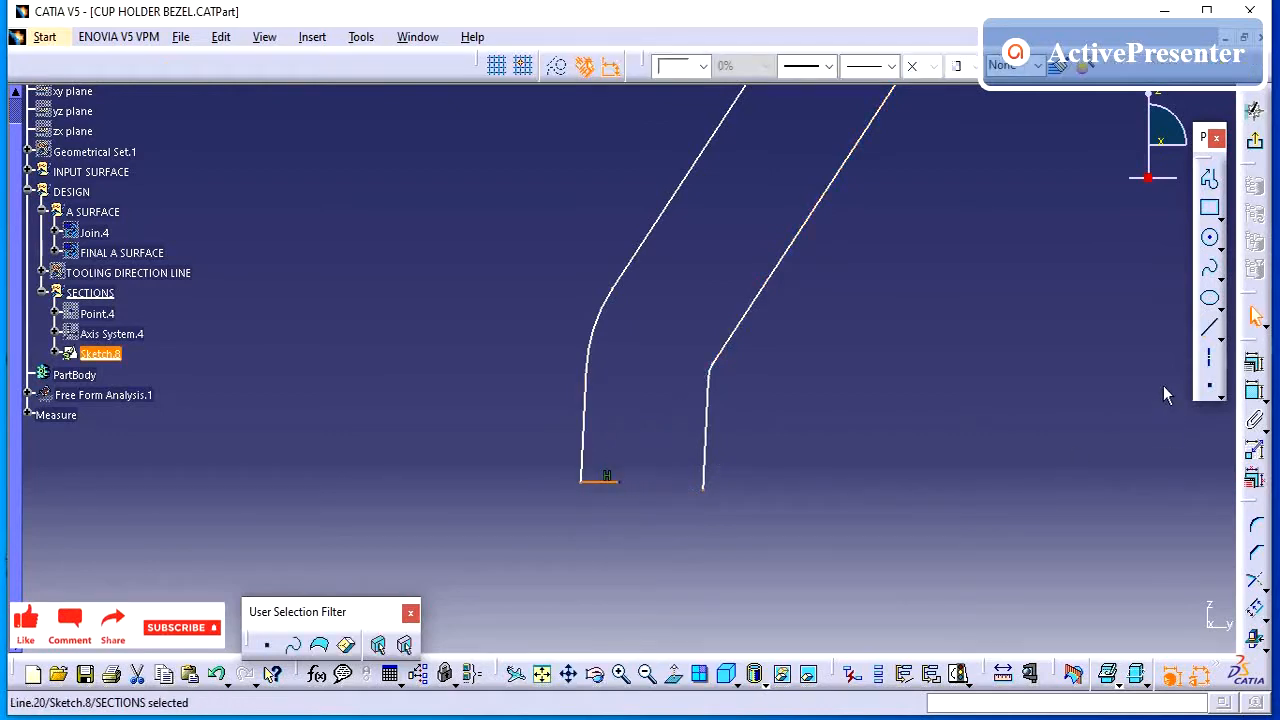
Sketch a line about 0.76 mm long upward from the short horizontal line's free end, parallel to the outer wall
click(1209, 327)
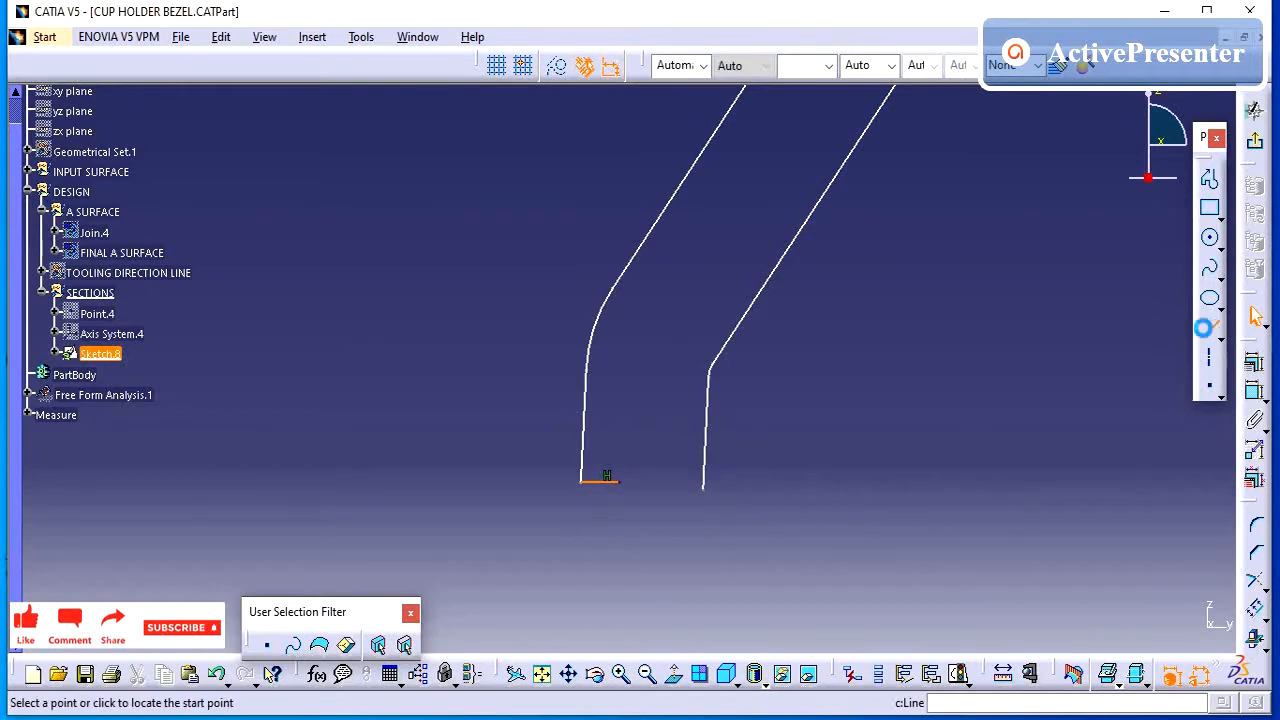
click(619, 481)
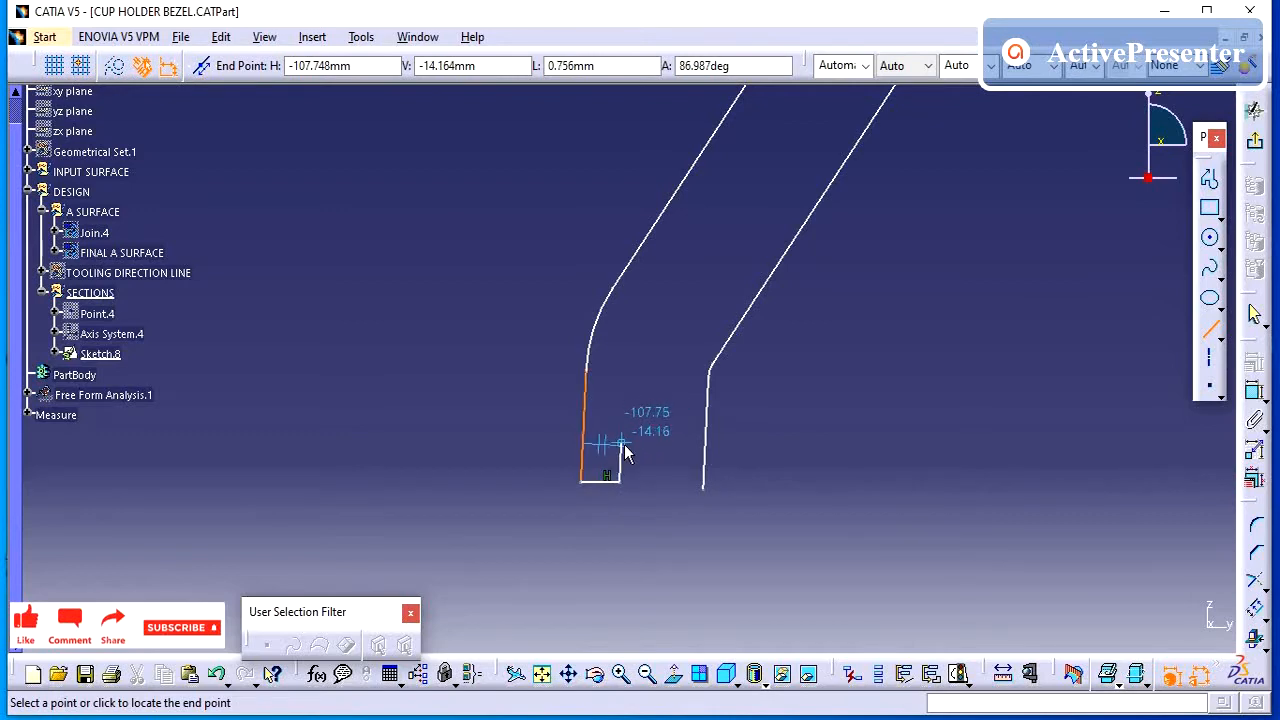
click(621, 445)
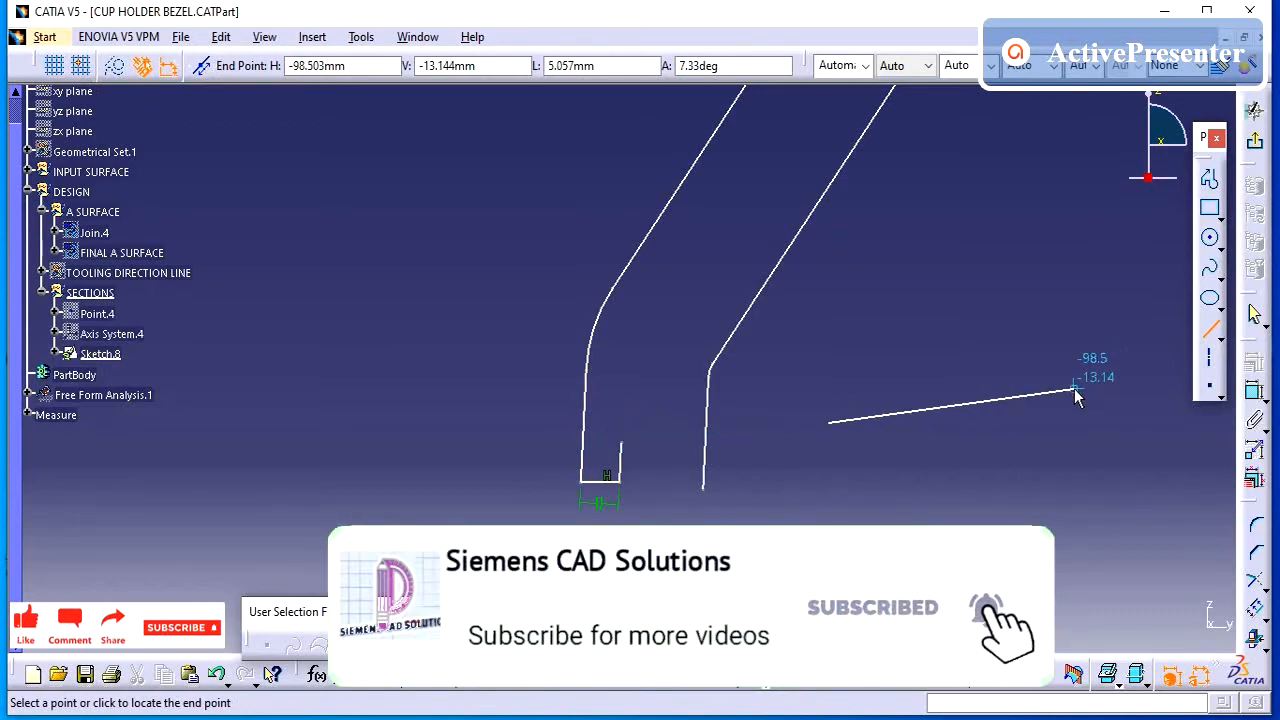
key(Escape)
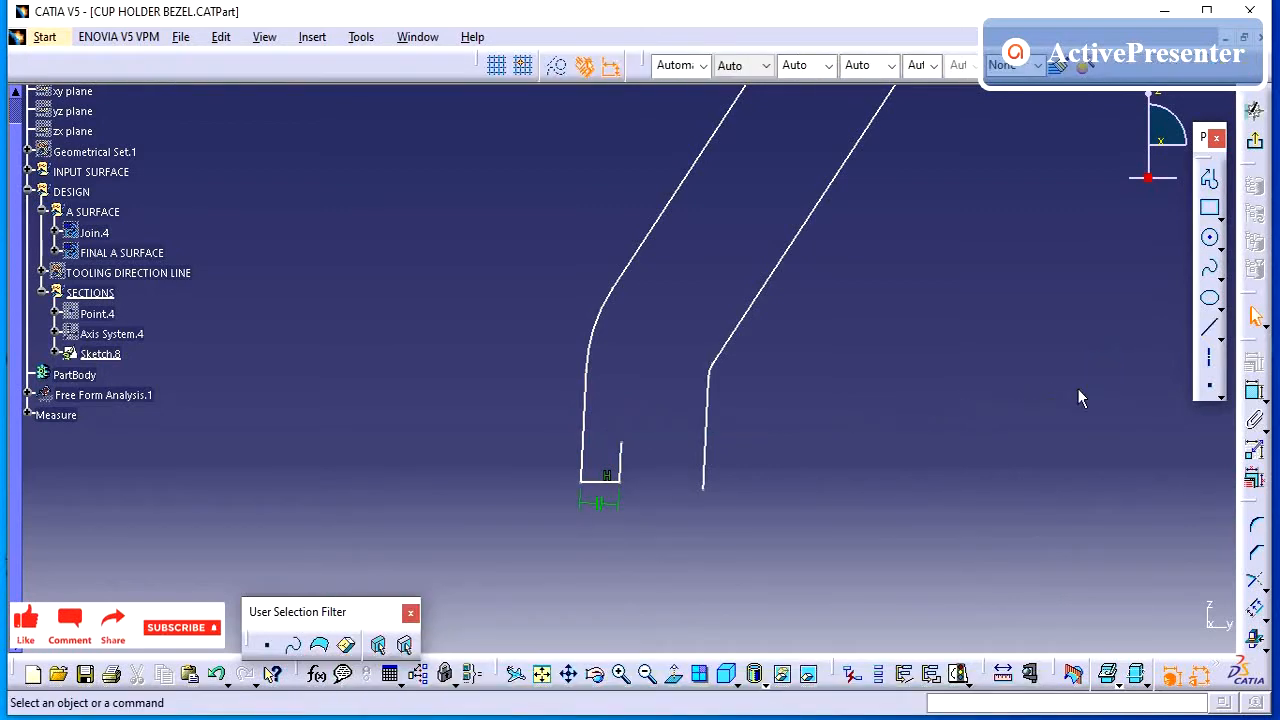
Sketch a horizontal line about 2 mm long from the upper end of the short riser across the inner offset wall
click(1209, 328)
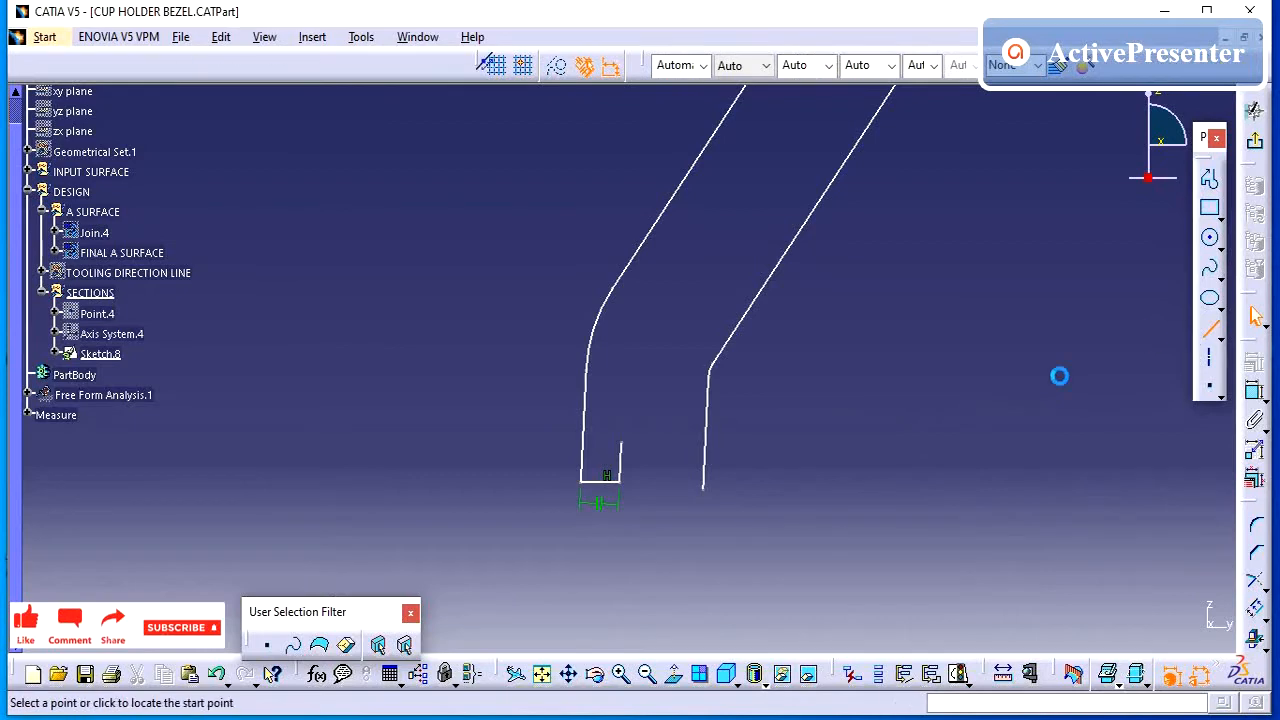
click(622, 445)
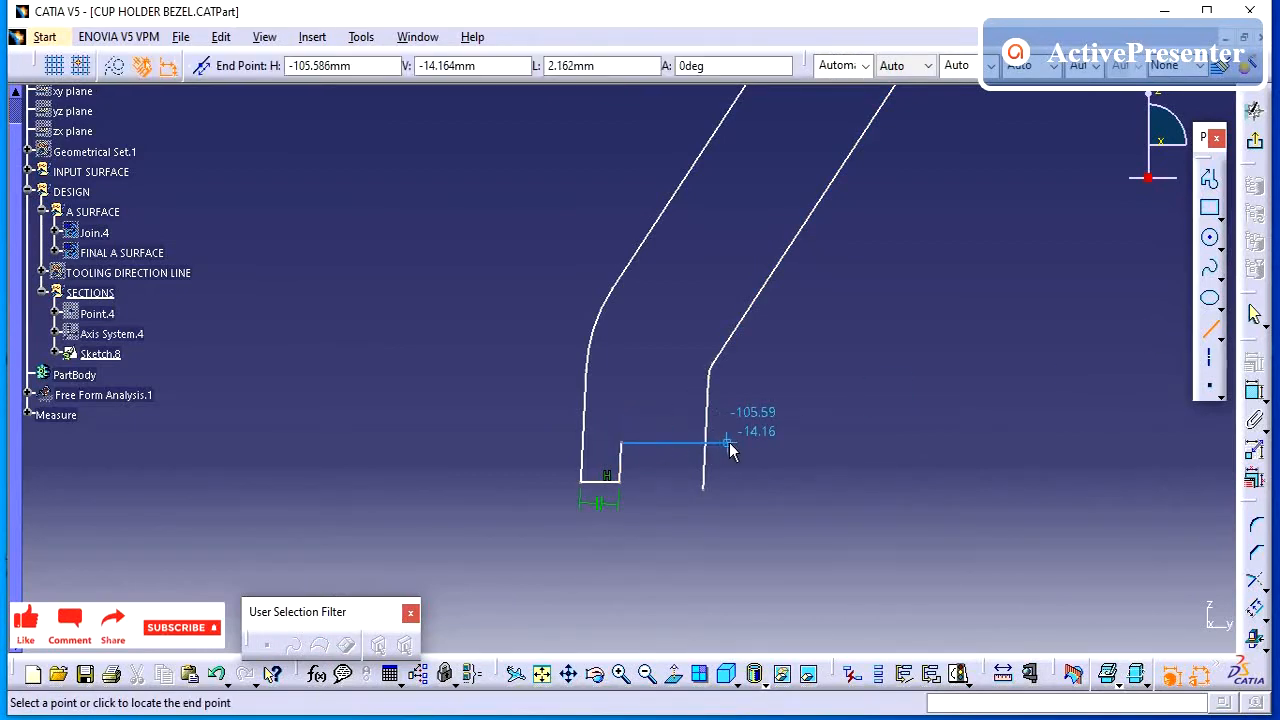
click(720, 443)
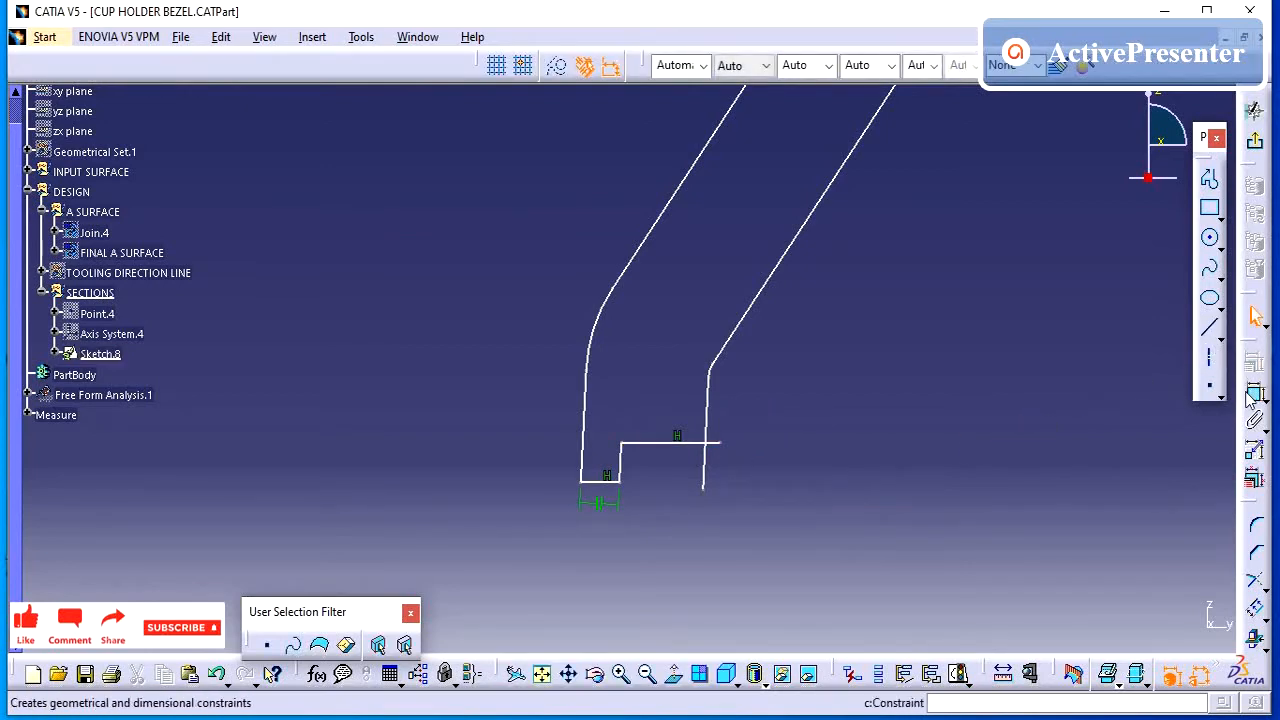
Dimension the lengths of the short lower line, the riser and the upper horizontal line at the left section's stepped wall end
click(599, 483)
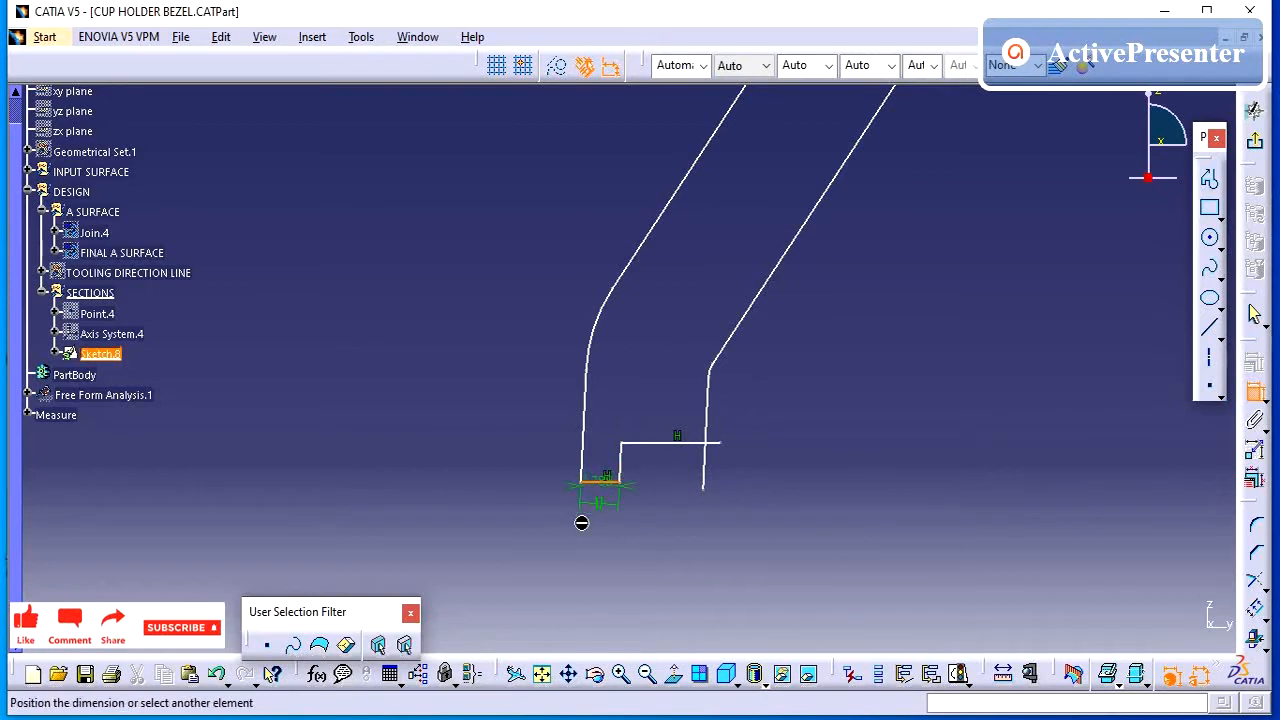
click(507, 529)
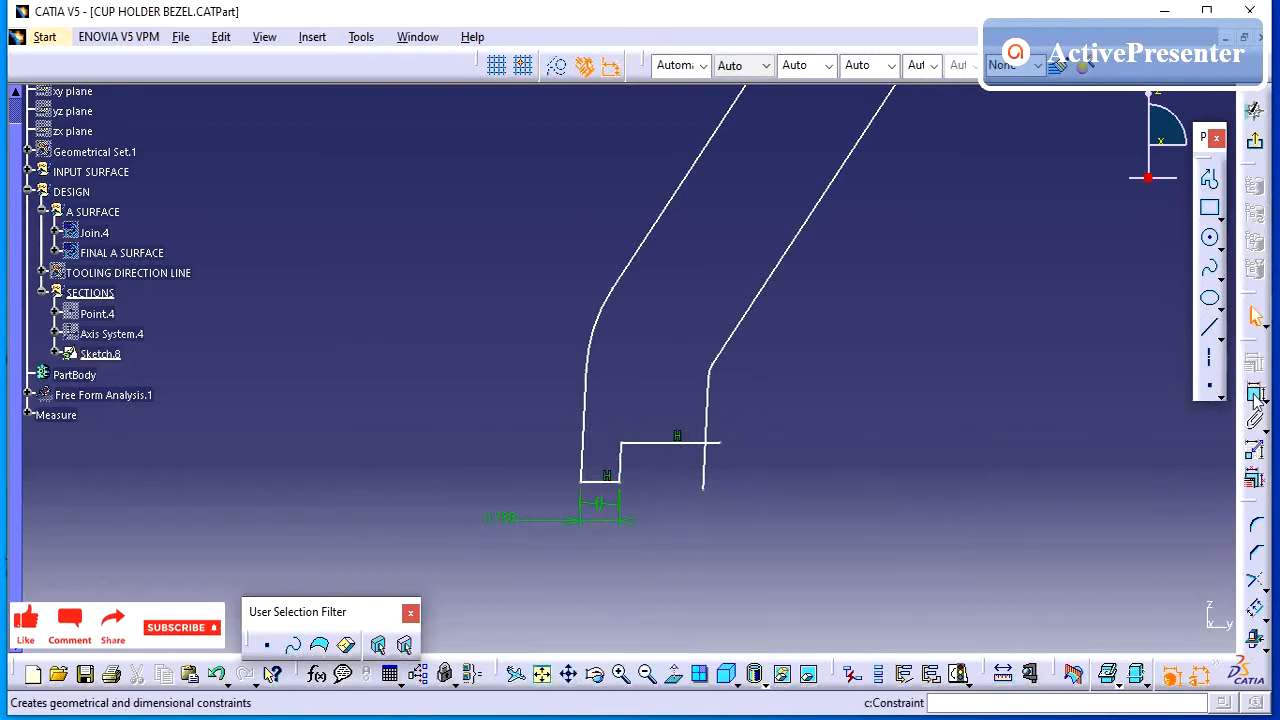
click(620, 462)
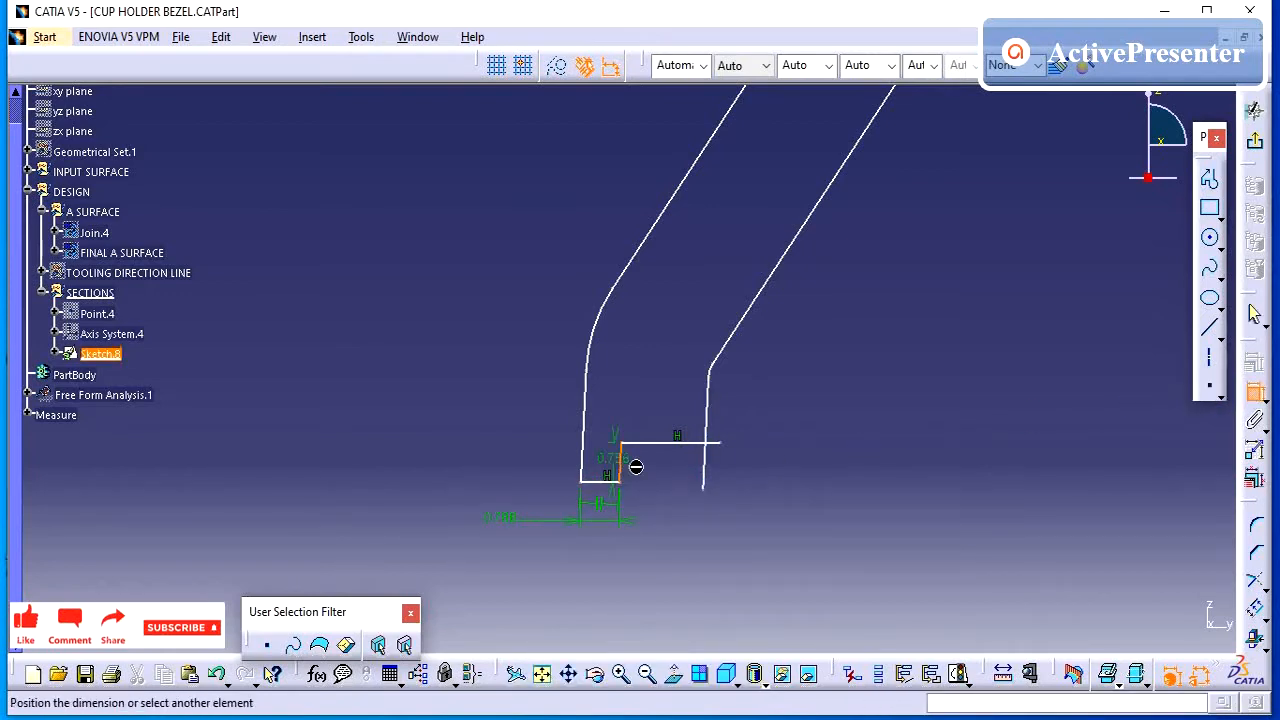
click(660, 554)
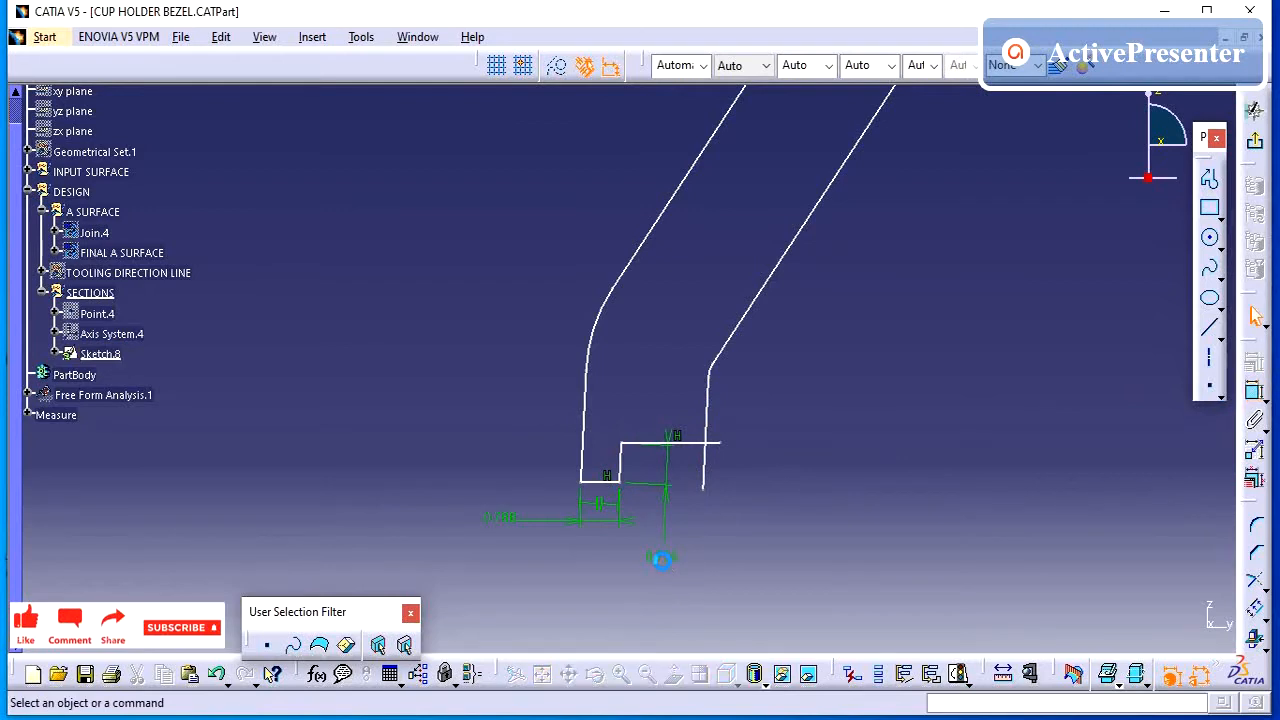
click(1253, 394)
click(690, 443)
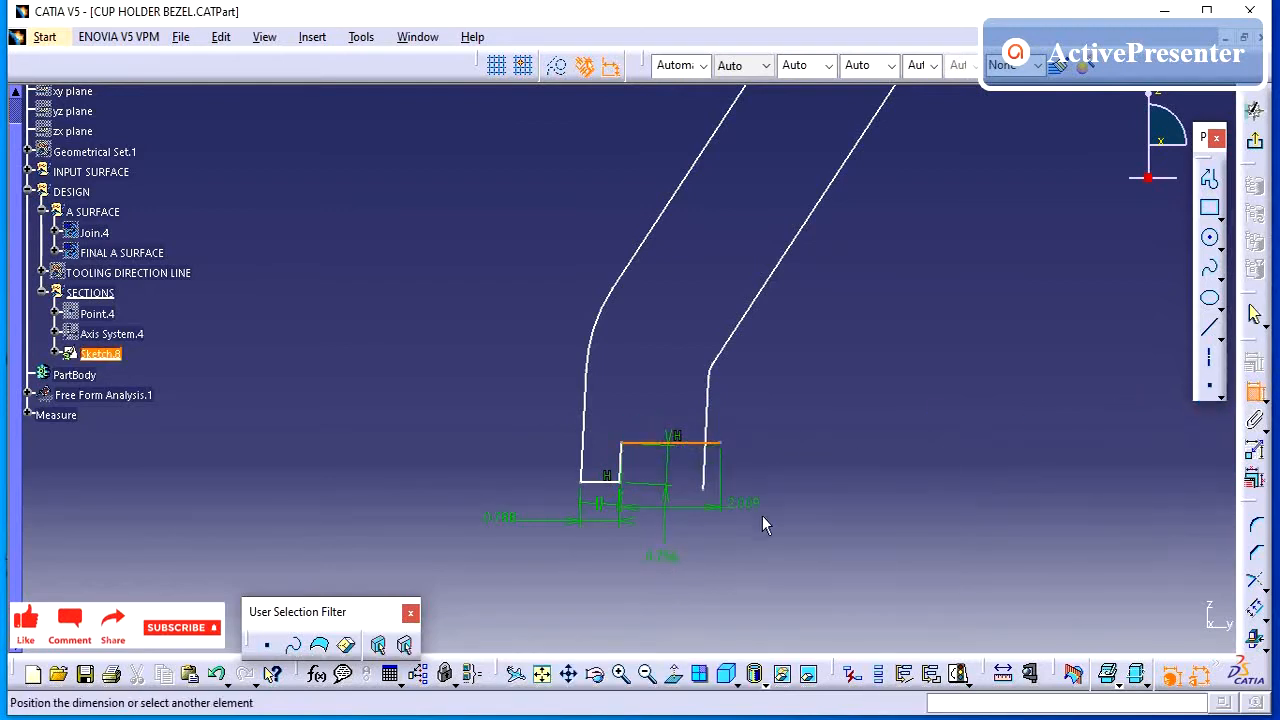
click(811, 504)
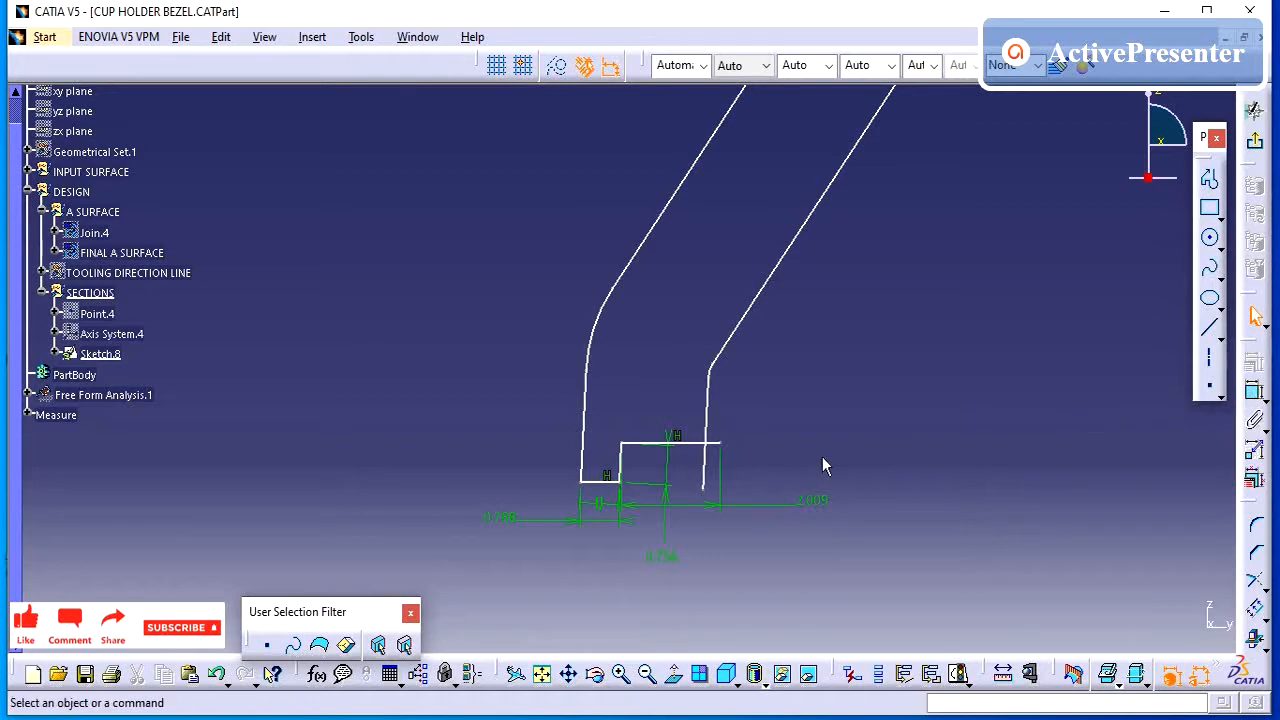
Trim the inner offset wall and the upper horizontal step line to each other at their intersection
mouse_move(823, 466)
middle_down()
mouse_move(840, 450)
mouse_move(855, 400)
mouse_move(837, 400)
mouse_move(862, 361)
mouse_move(867, 385)
middle_up()
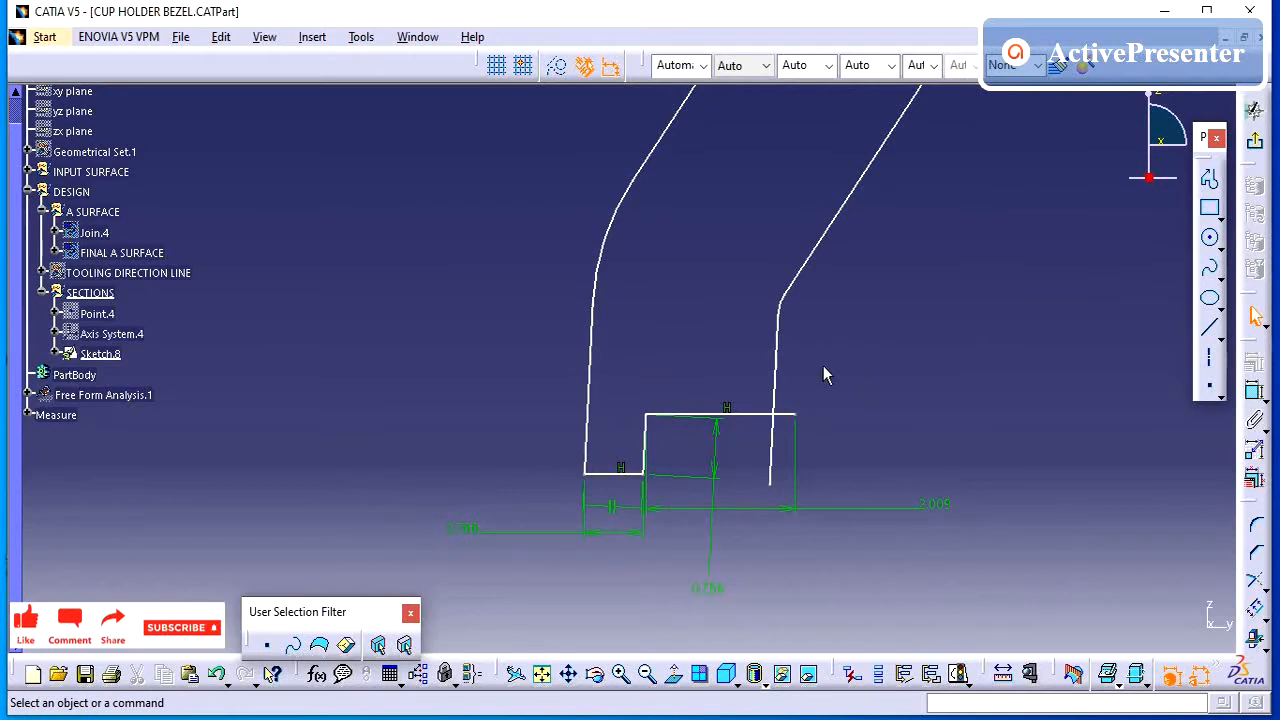
click(1256, 581)
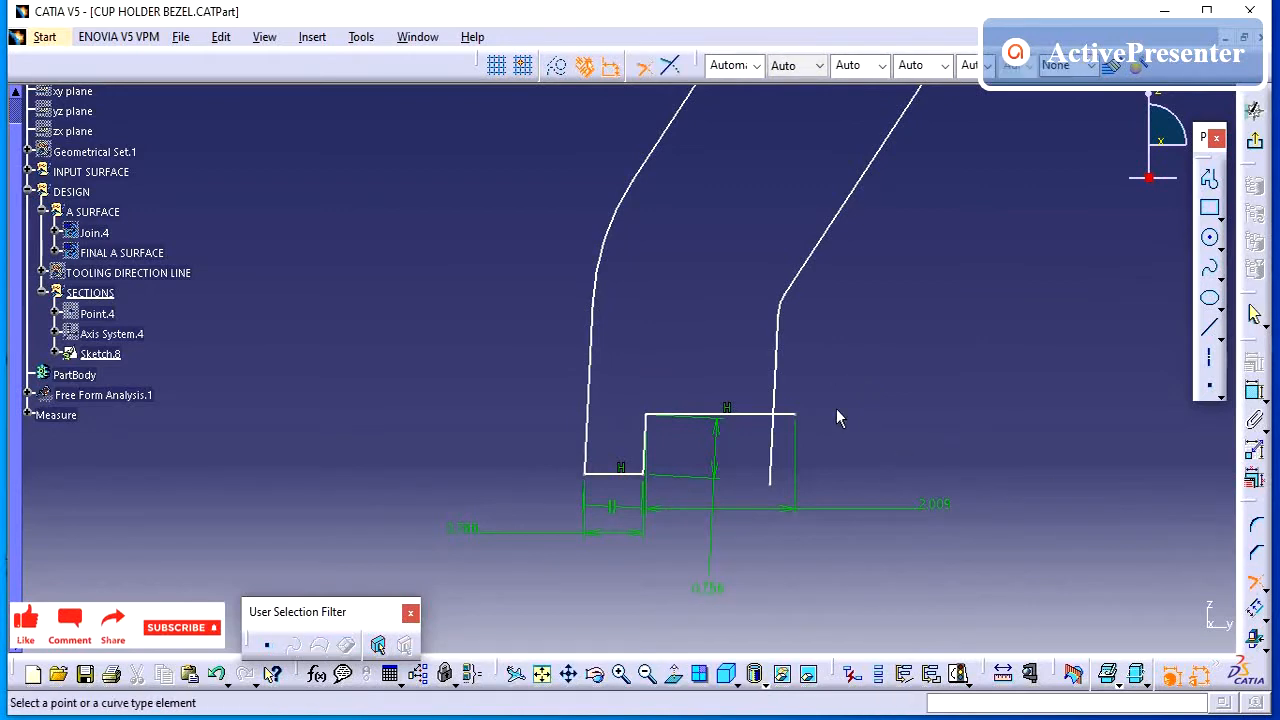
click(783, 367)
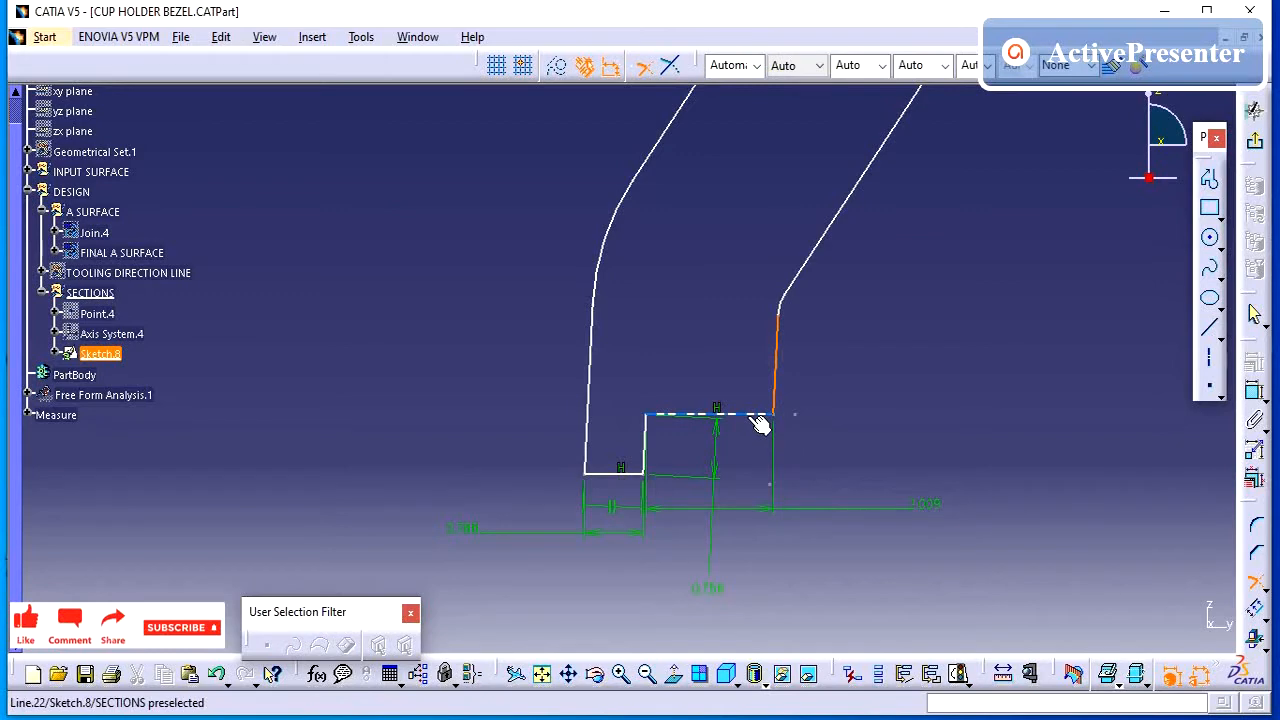
click(760, 424)
click(672, 409)
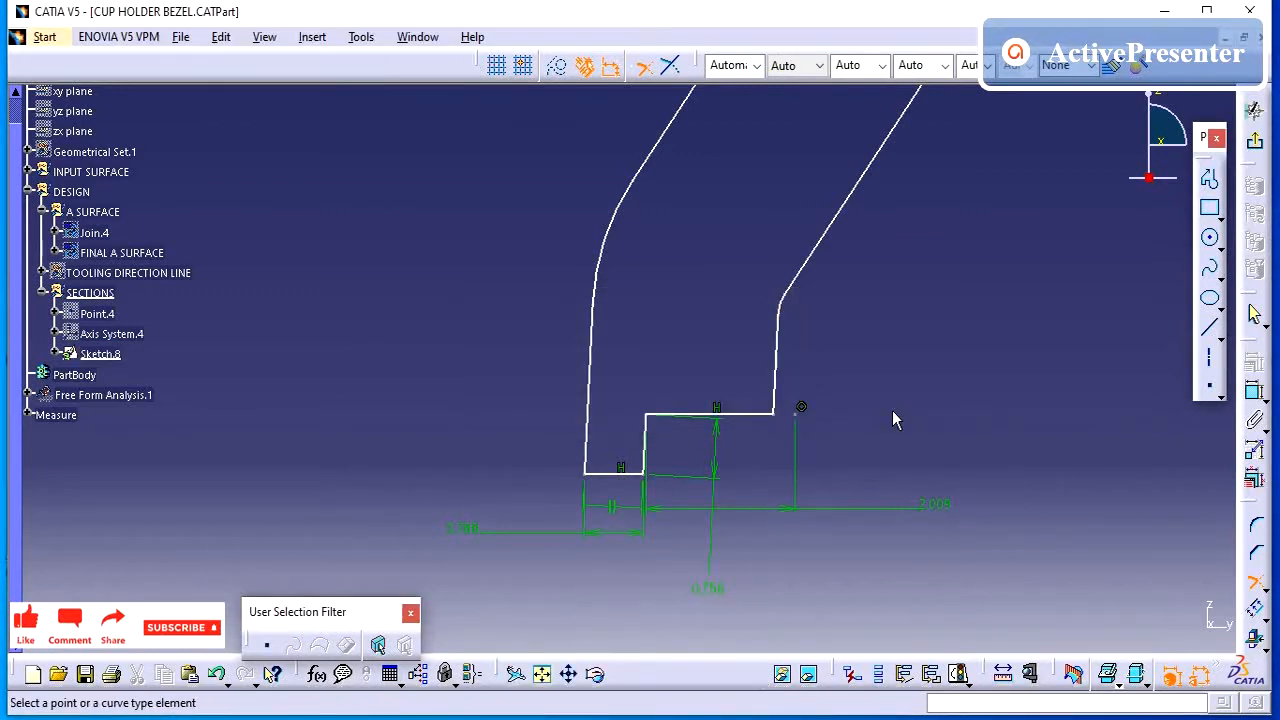
Try to set the short lower line's length to 1 mm and undo the change
double_click(470, 528)
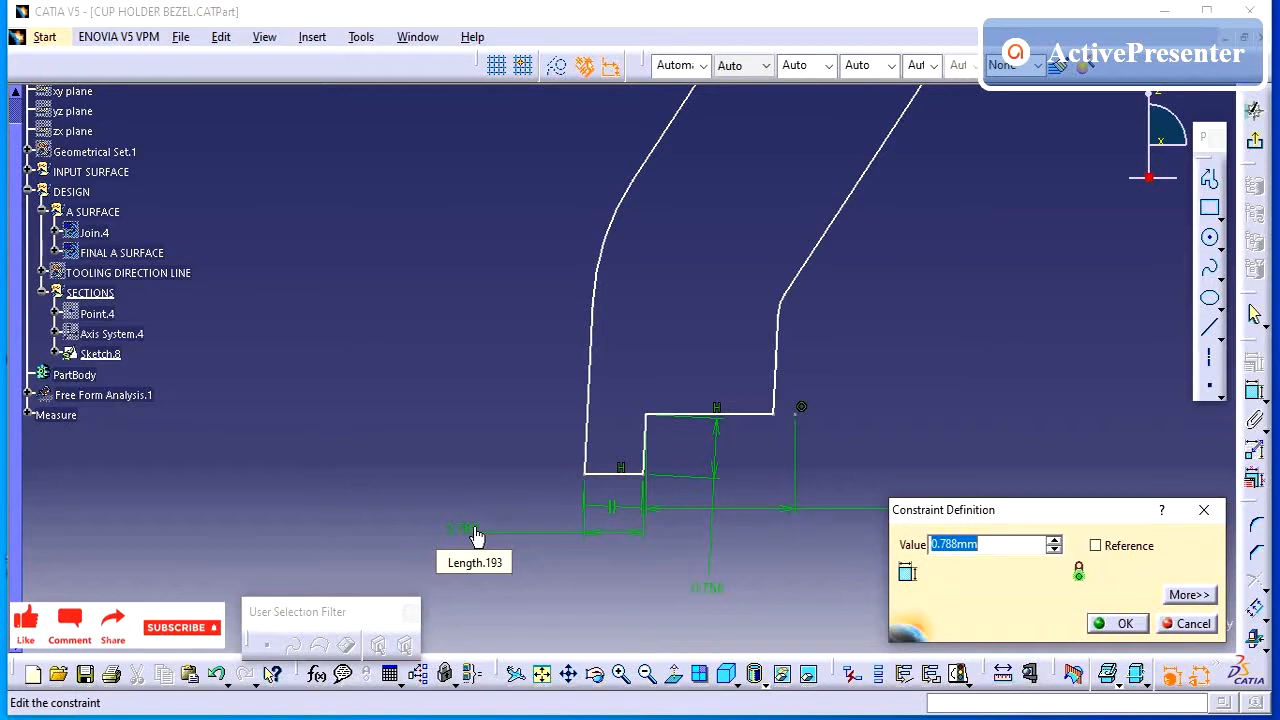
text(1)
key(Return)
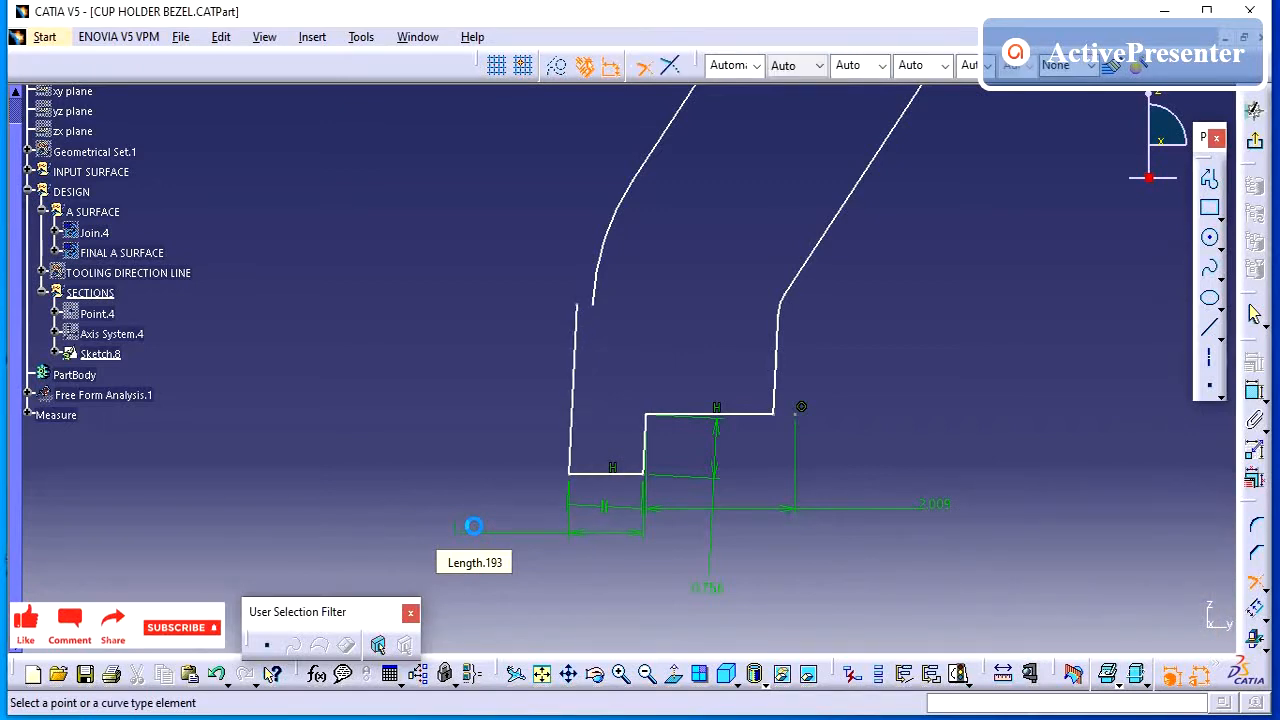
key(ctrl+z)
Dimension the distance from the outer wall's lower end point to the sketch's vertical axis, fixing the end point's position
middle_drag(752, 459, 808, 509)
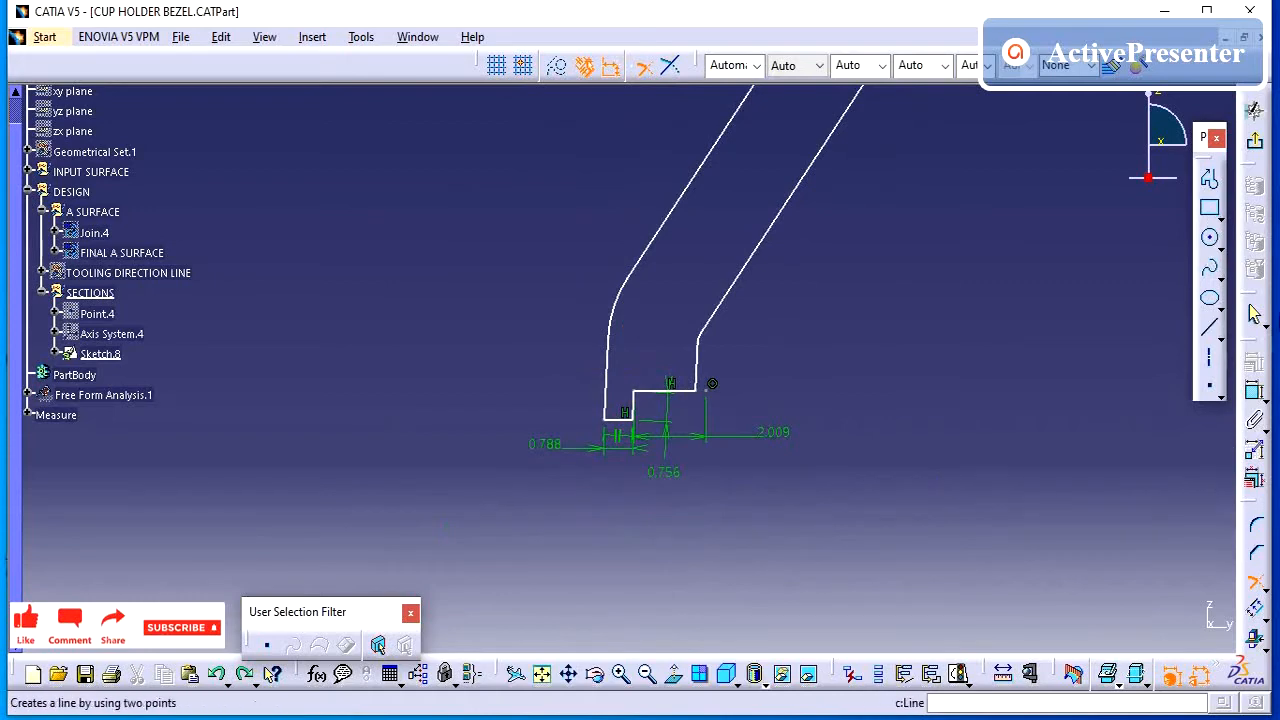
click(1255, 390)
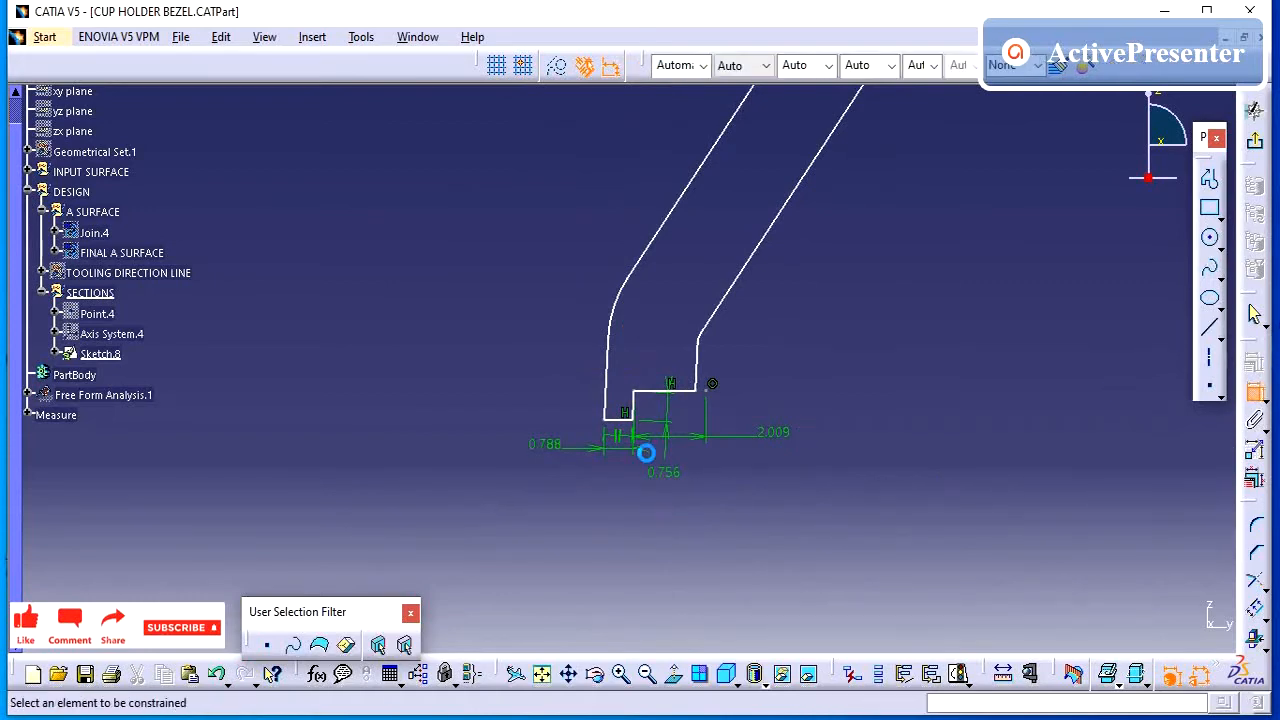
click(605, 420)
mouse_move(860, 387)
middle_down()
mouse_move(829, 477)
mouse_move(813, 594)
mouse_move(843, 648)
middle_up()
middle_drag(866, 488, 871, 509)
middle_drag(1140, 312, 1036, 333)
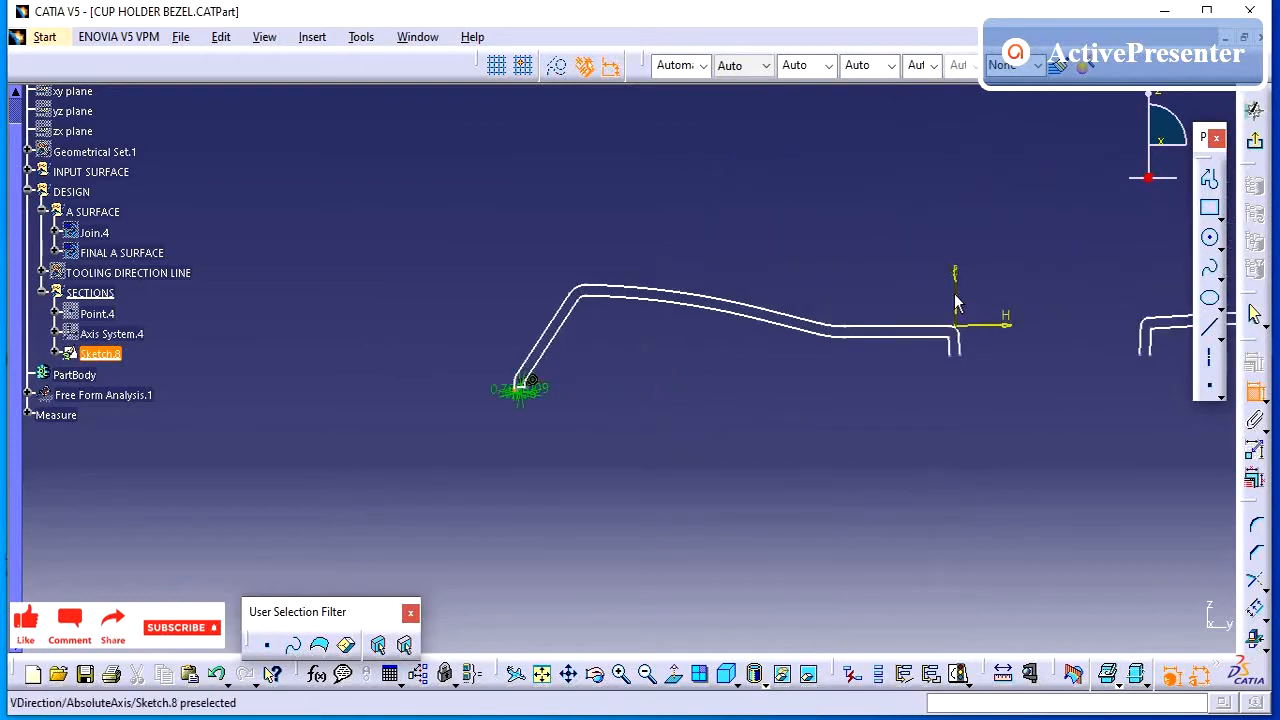
click(955, 303)
click(629, 463)
mouse_move(656, 425)
middle_down()
mouse_move(797, 291)
mouse_move(785, 205)
middle_up()
mouse_move(663, 323)
middle_down()
mouse_move(578, 380)
mouse_move(600, 280)
middle_up()
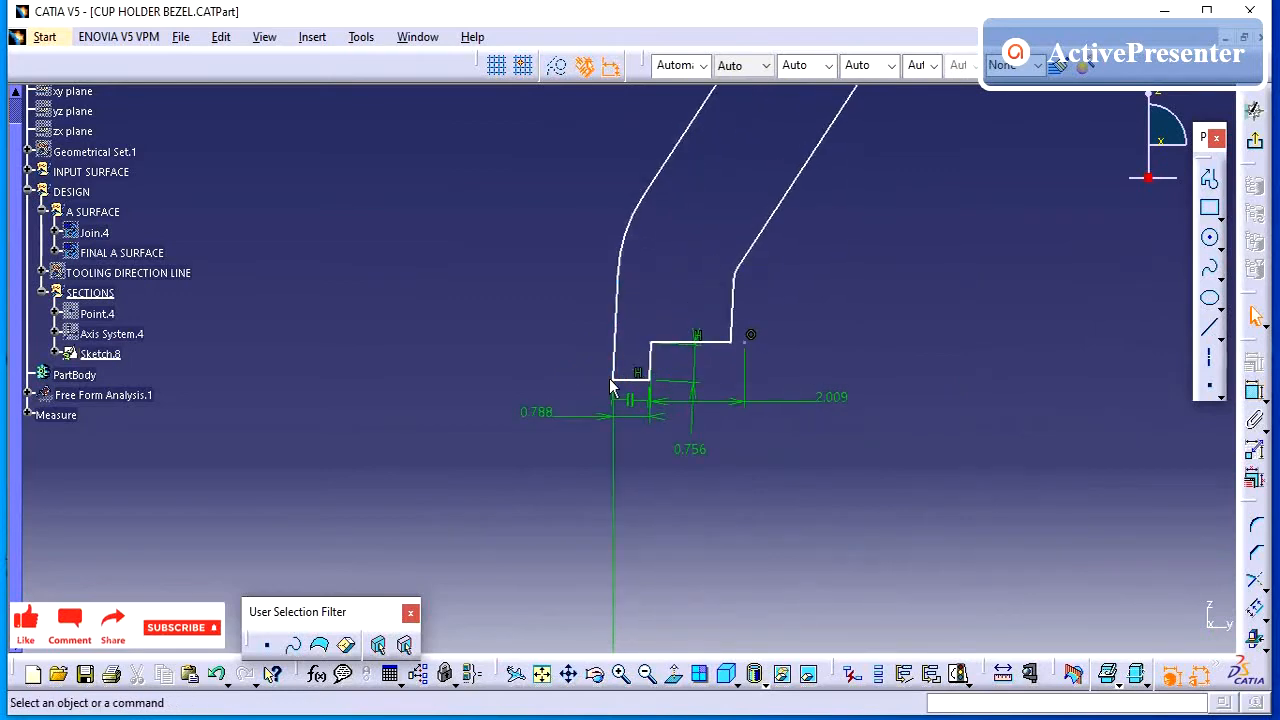
Try a 1 mm length for the short lower line again with its outer end dimensioned, and undo it
double_click(543, 415)
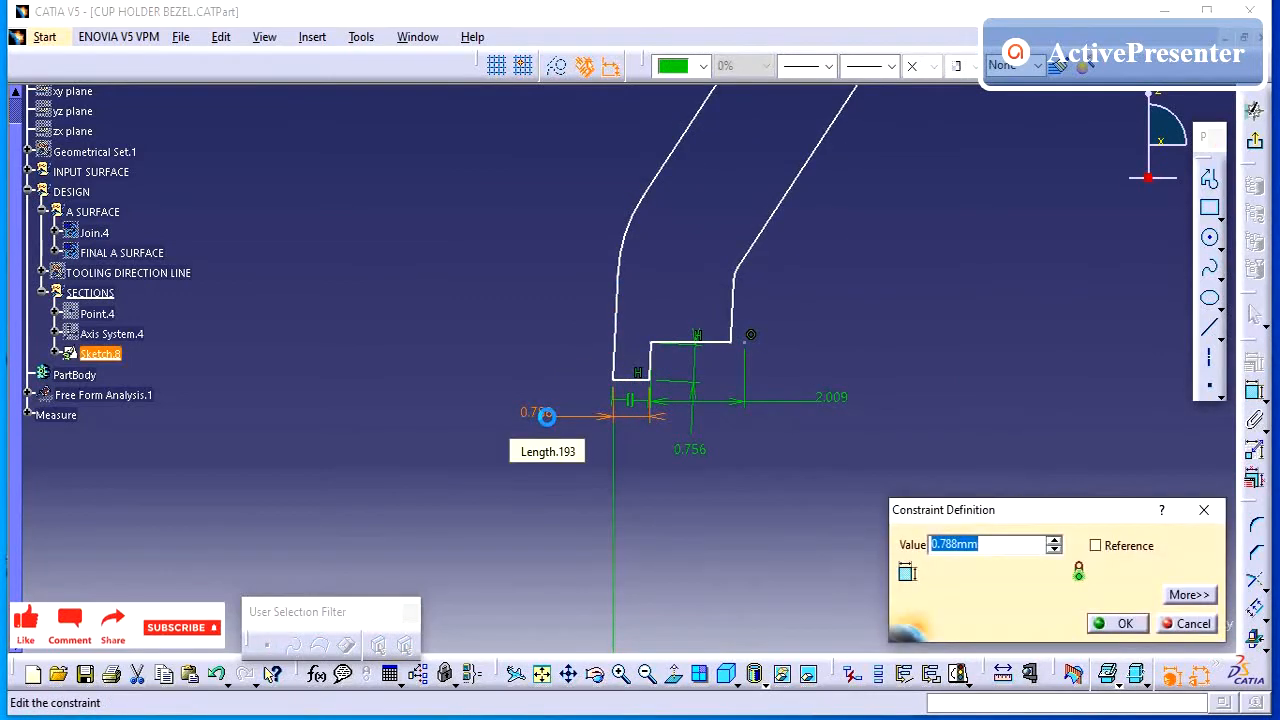
text(1)
key(Return)
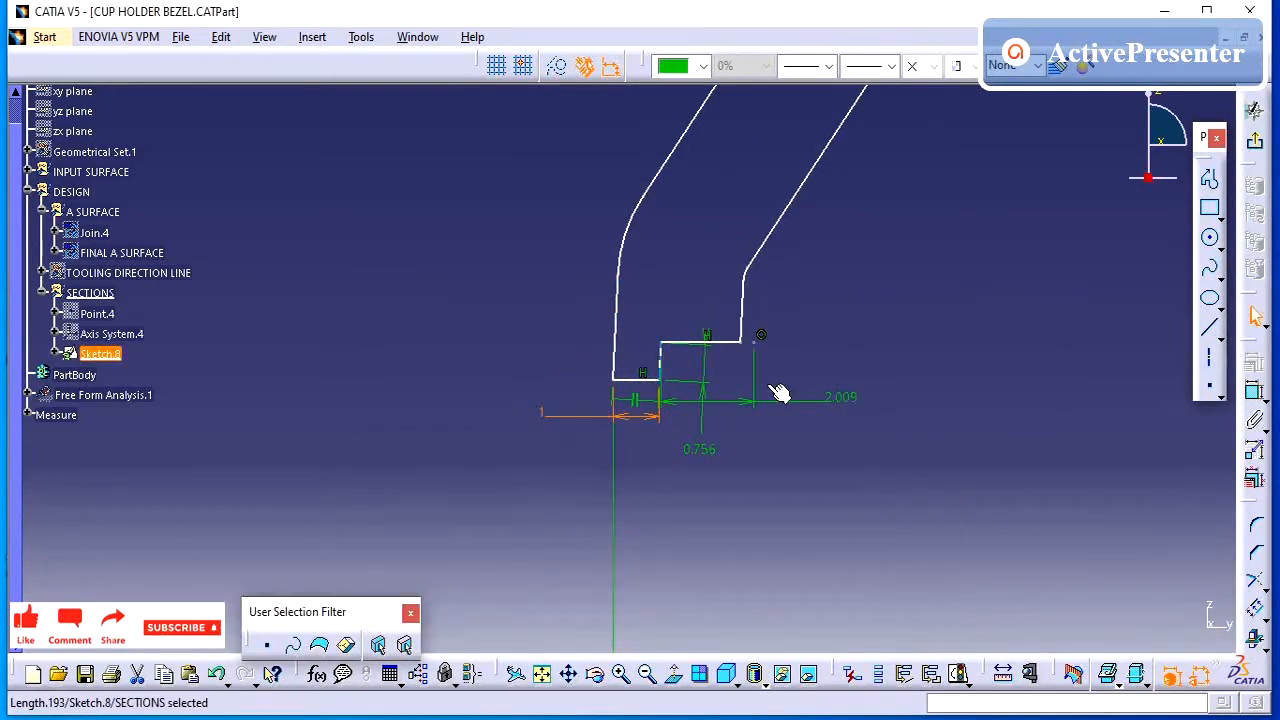
key(ctrl+z)
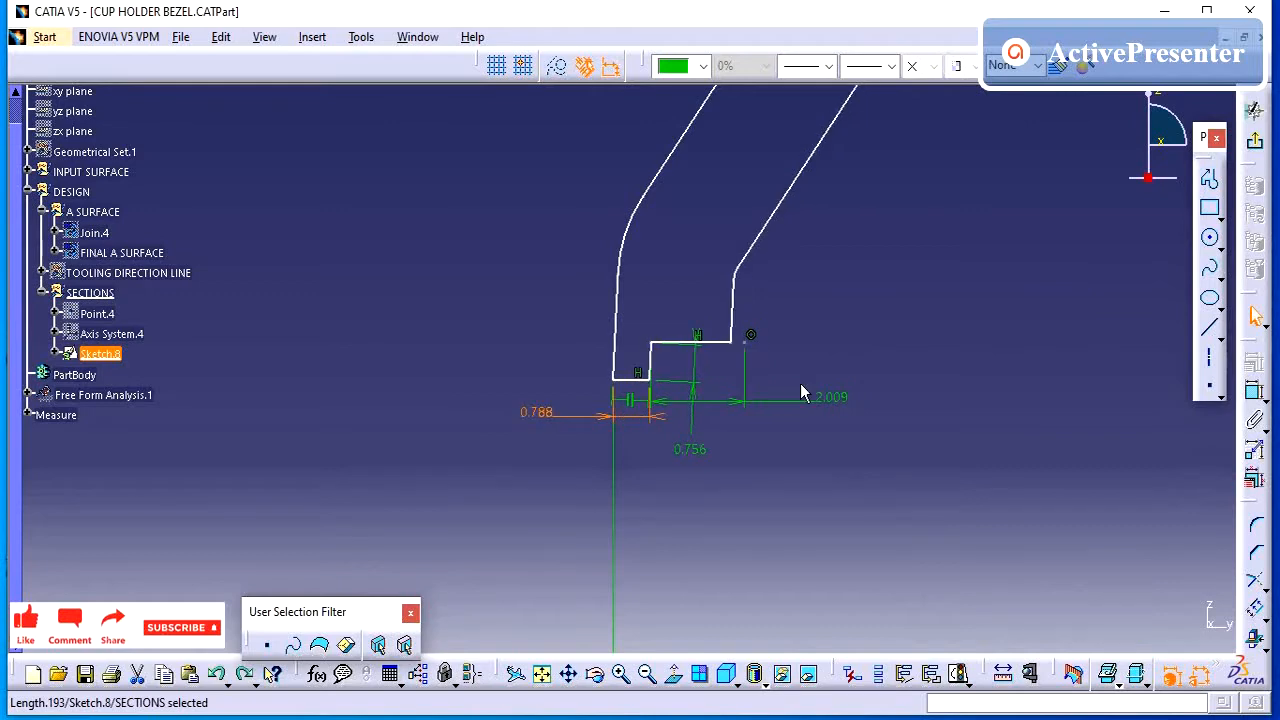
Delete the riser line between the short lower line and the upper horizontal step line
middle_drag(745, 391, 726, 343)
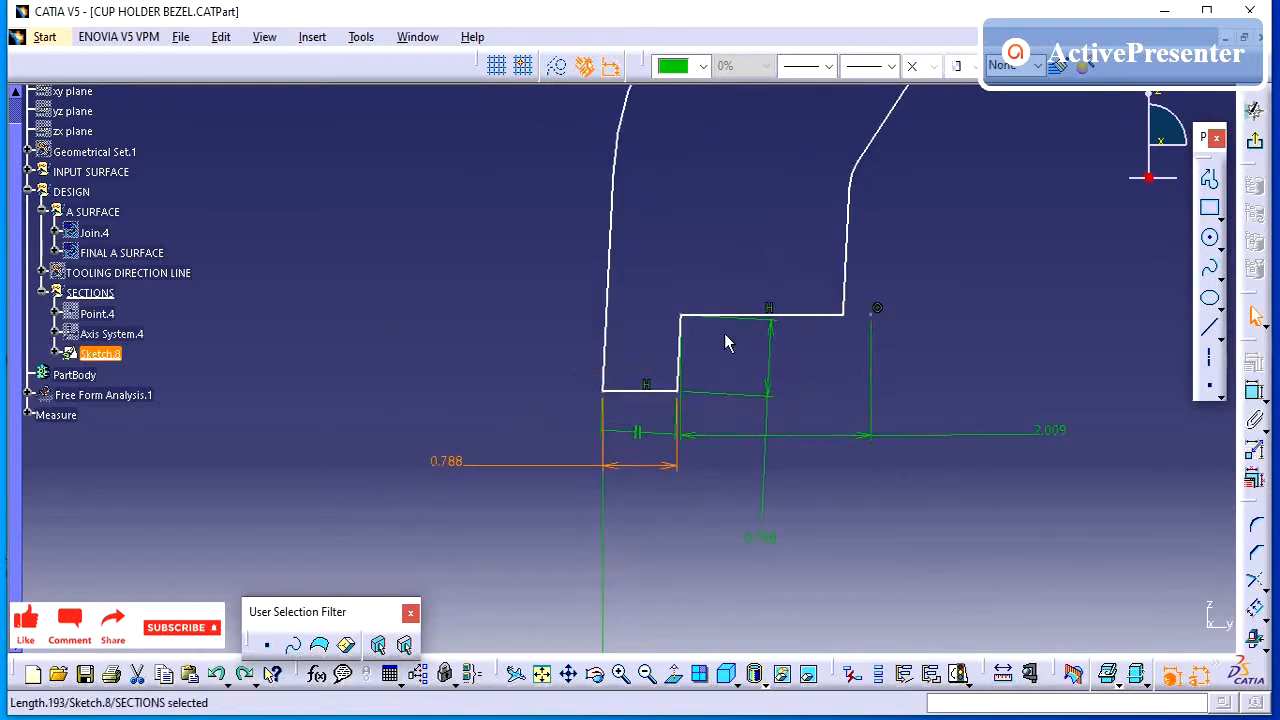
click(681, 366)
key(Delete)
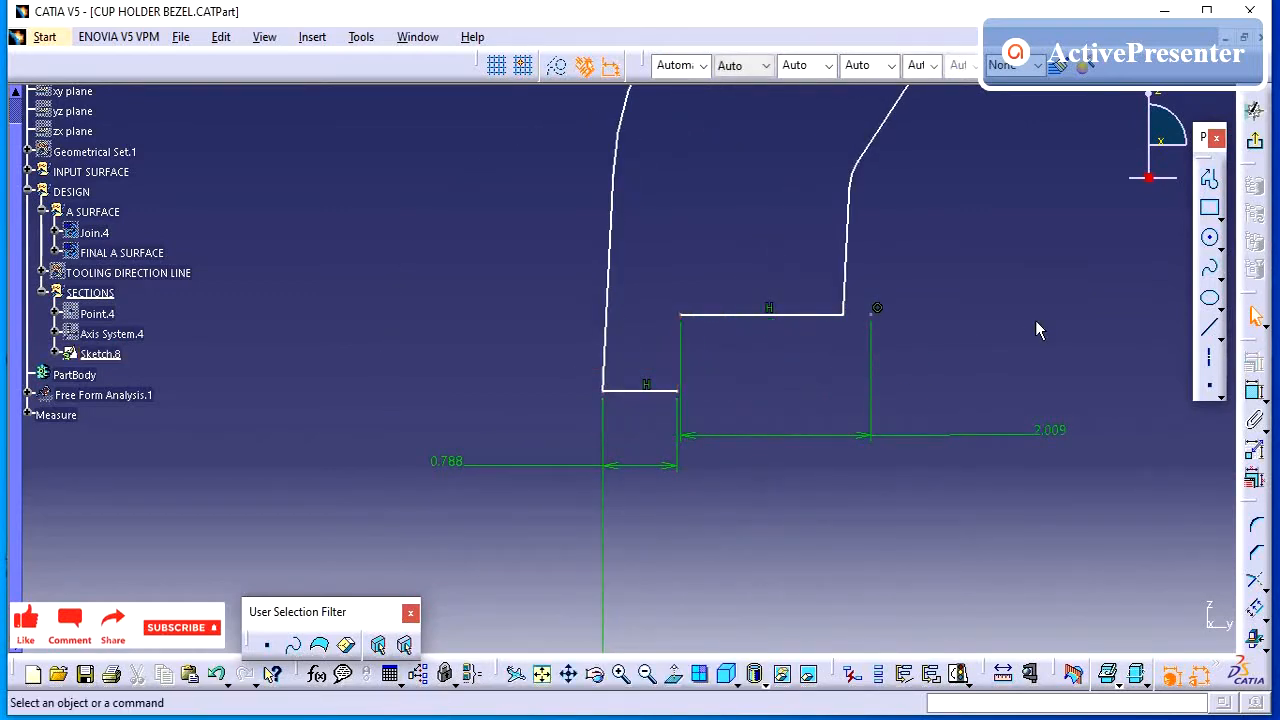
Set the short lower line's length to 1 mm
double_click(452, 465)
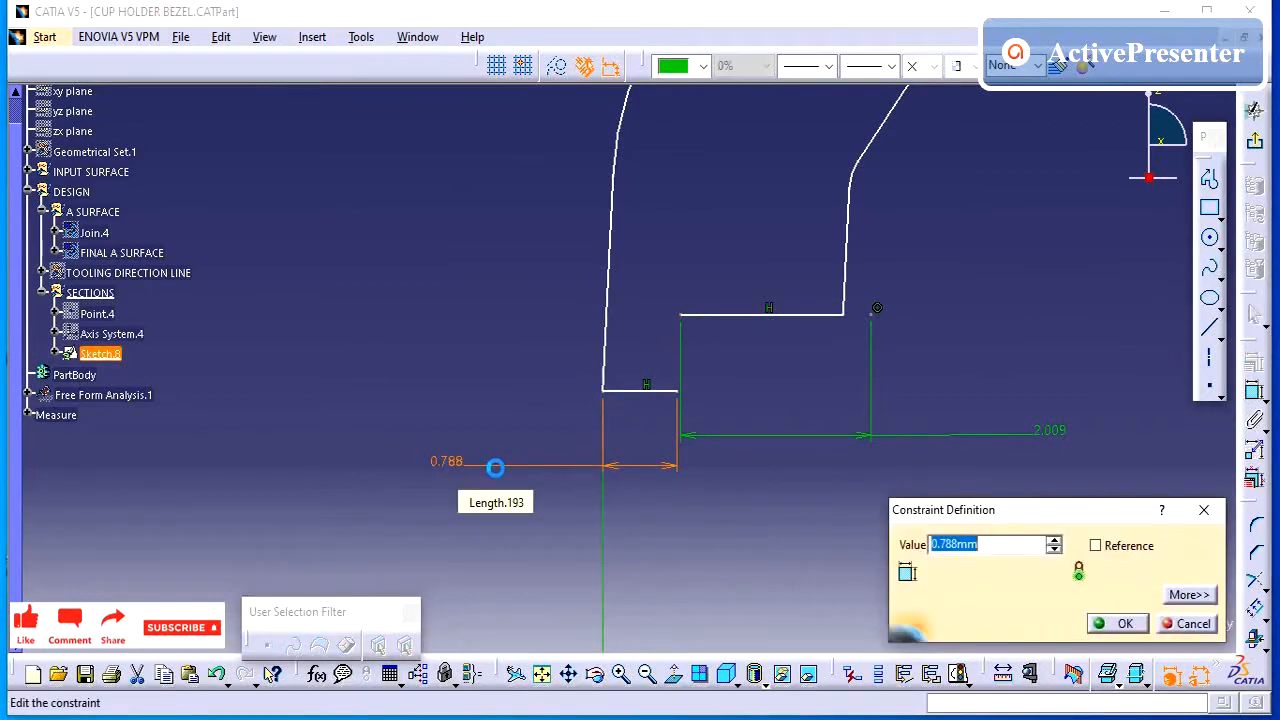
text(1)
key(Return)
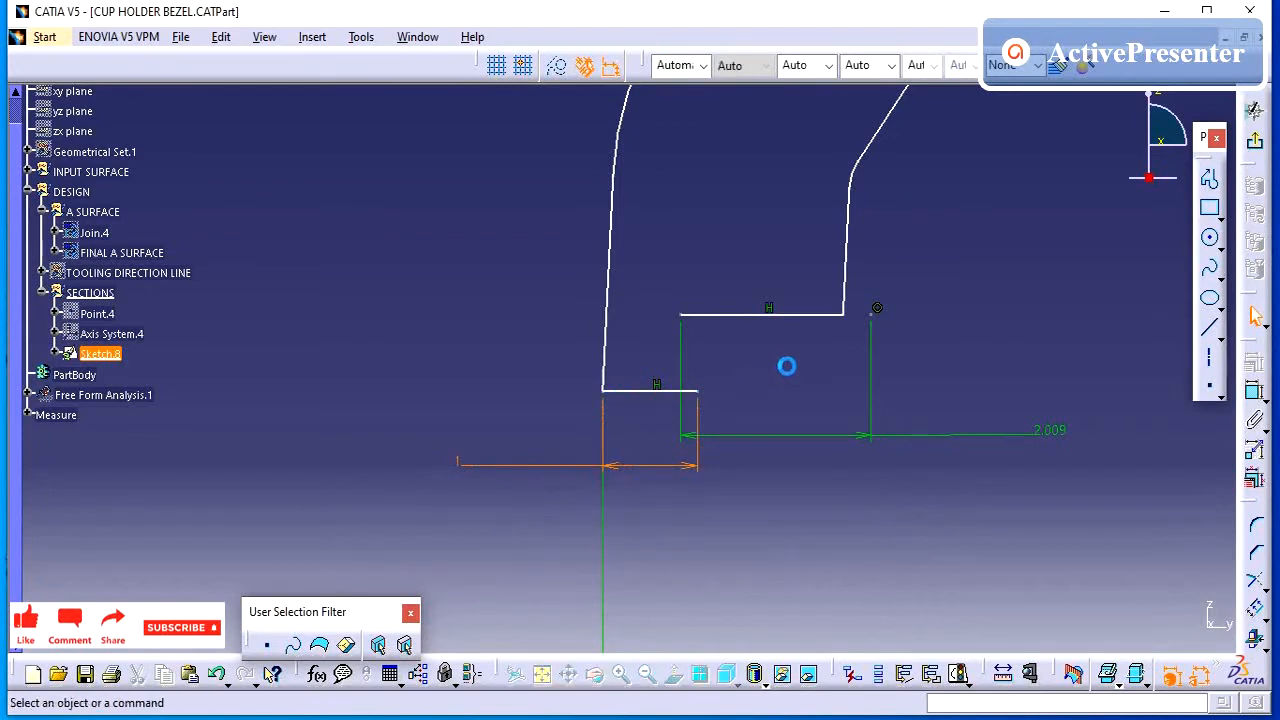
Offset the lowest segment of the outer wall inward and set the offset to 1 mm
click(1209, 328)
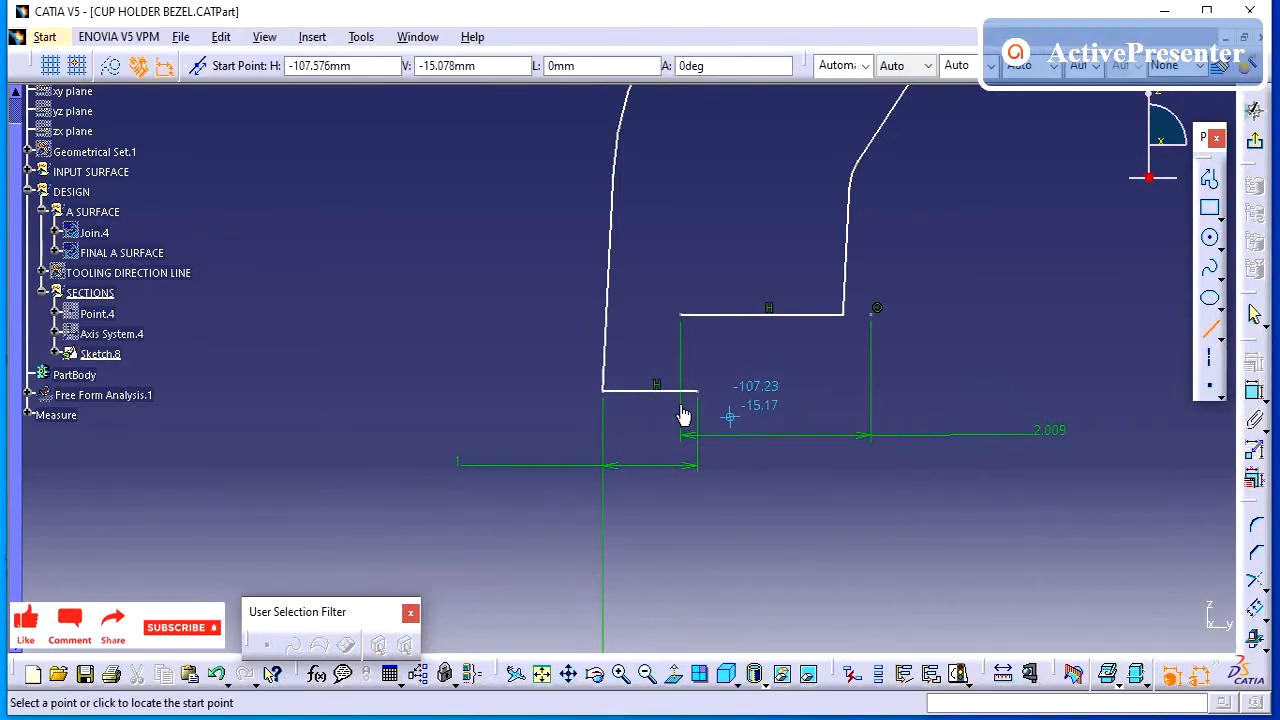
key(Escape)
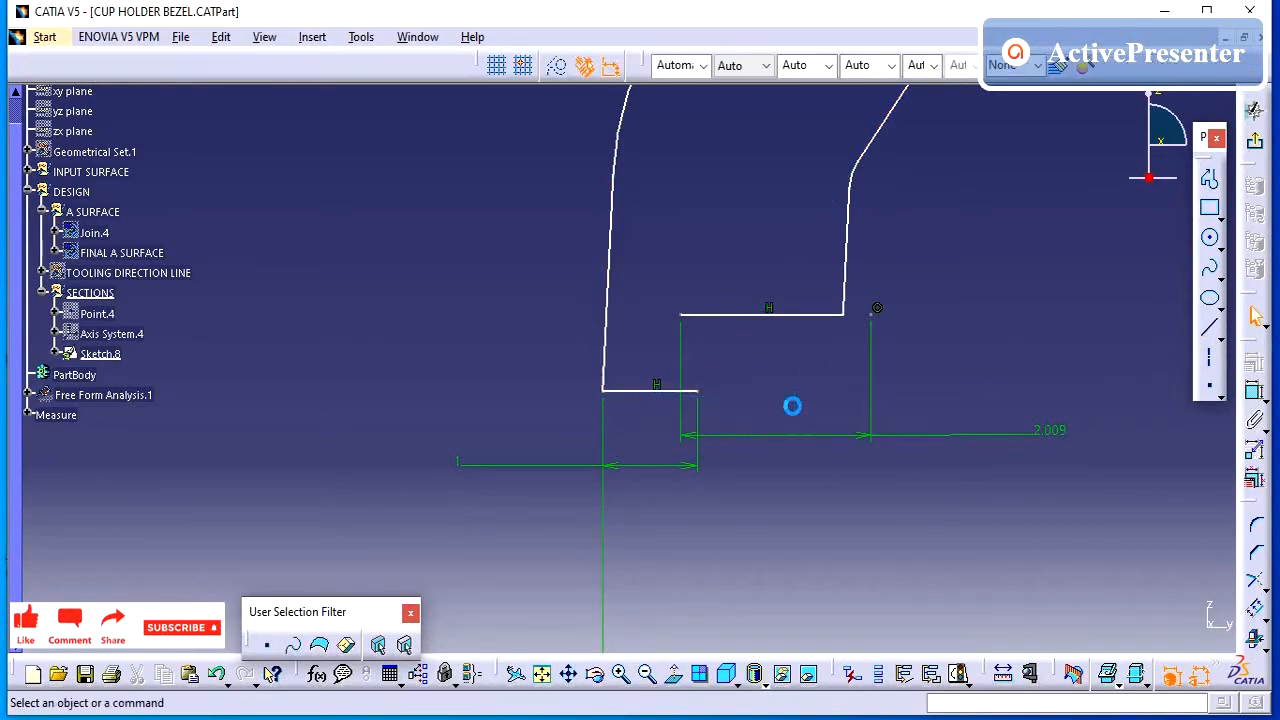
click(1250, 620)
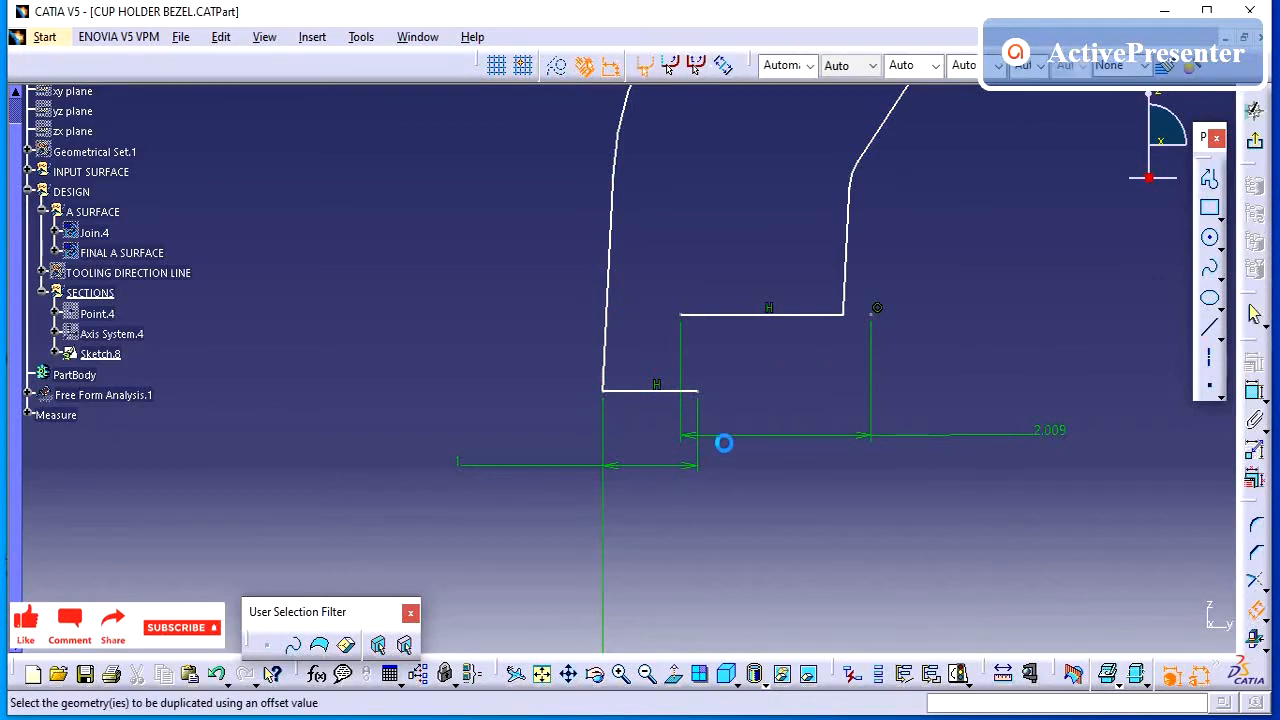
click(607, 344)
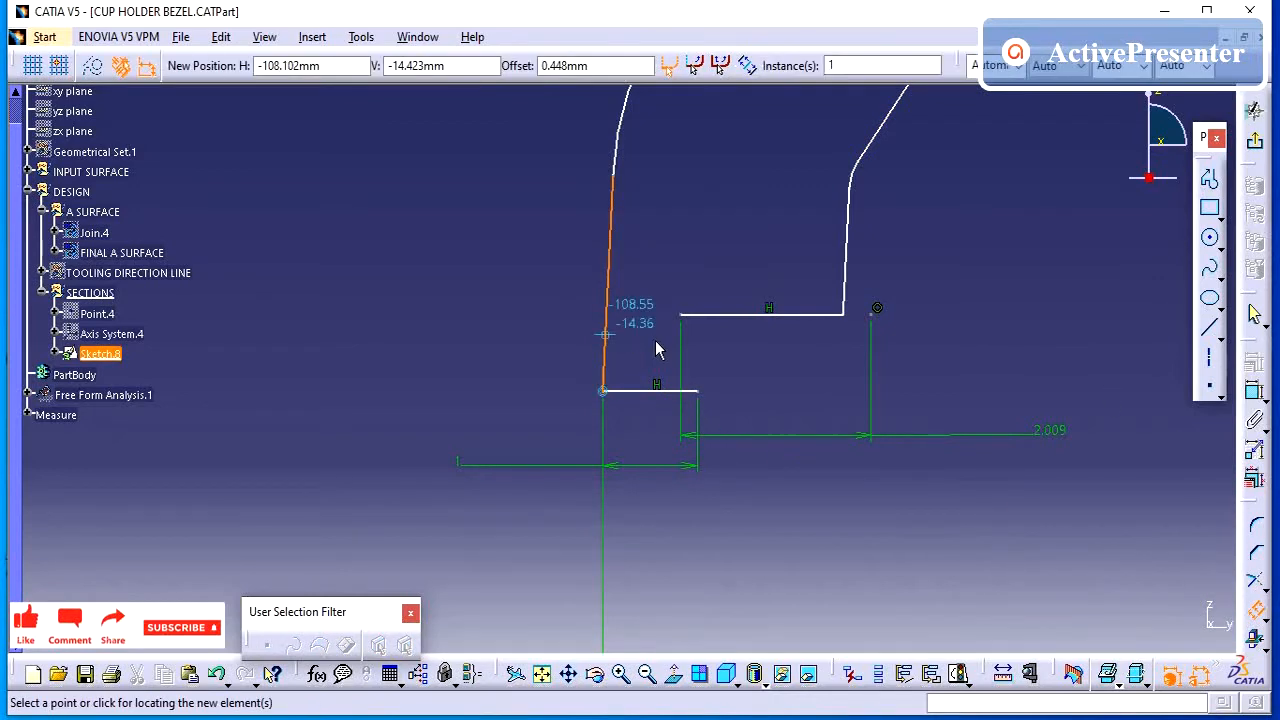
click(664, 348)
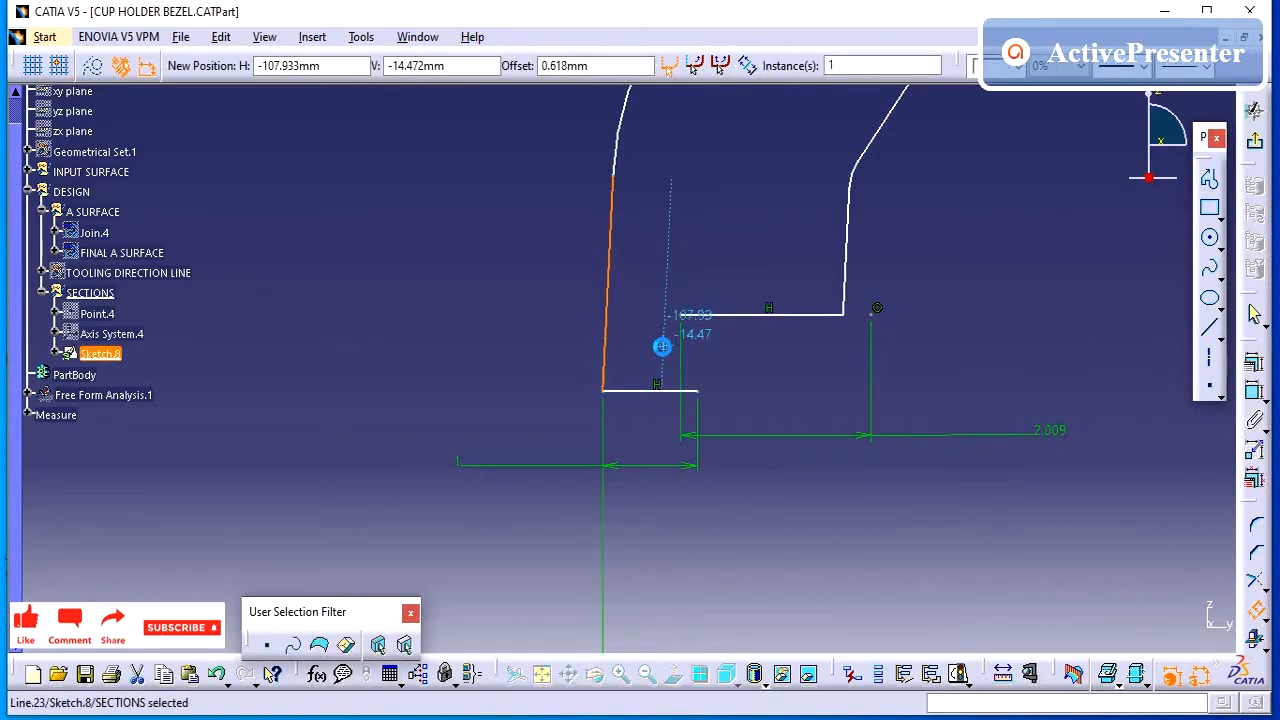
double_click(630, 402)
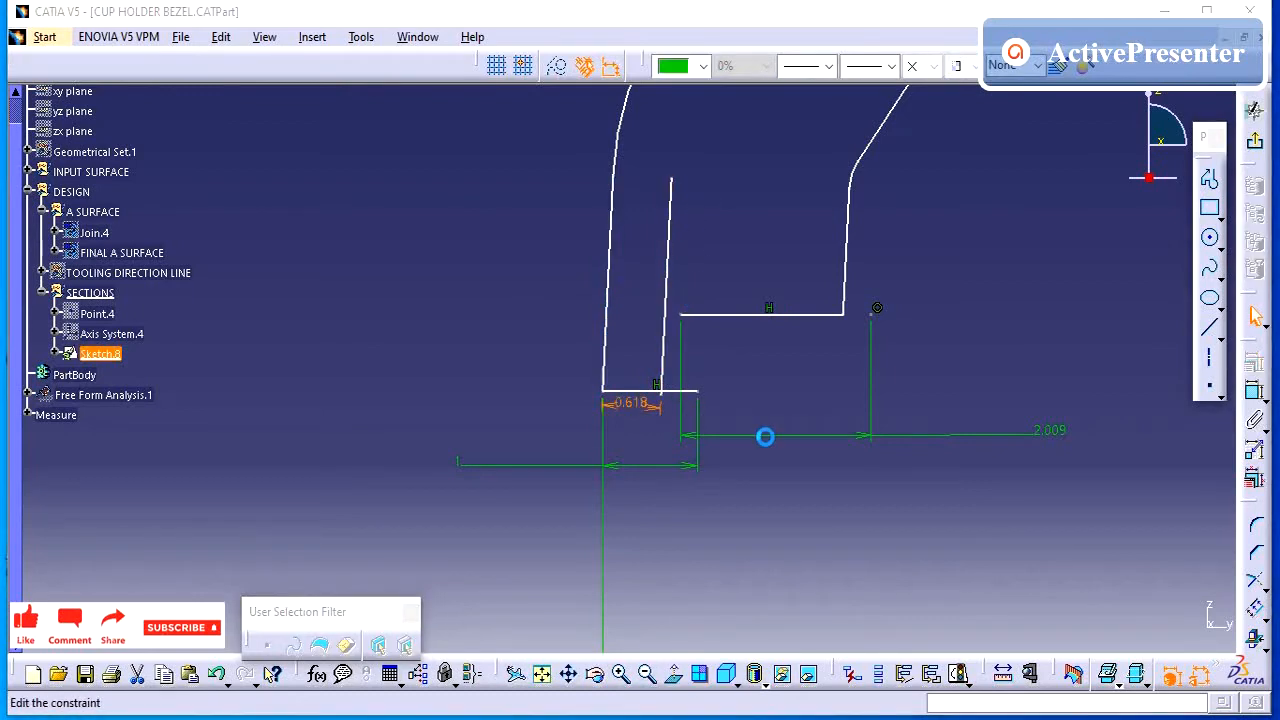
text(1)
key(Return)
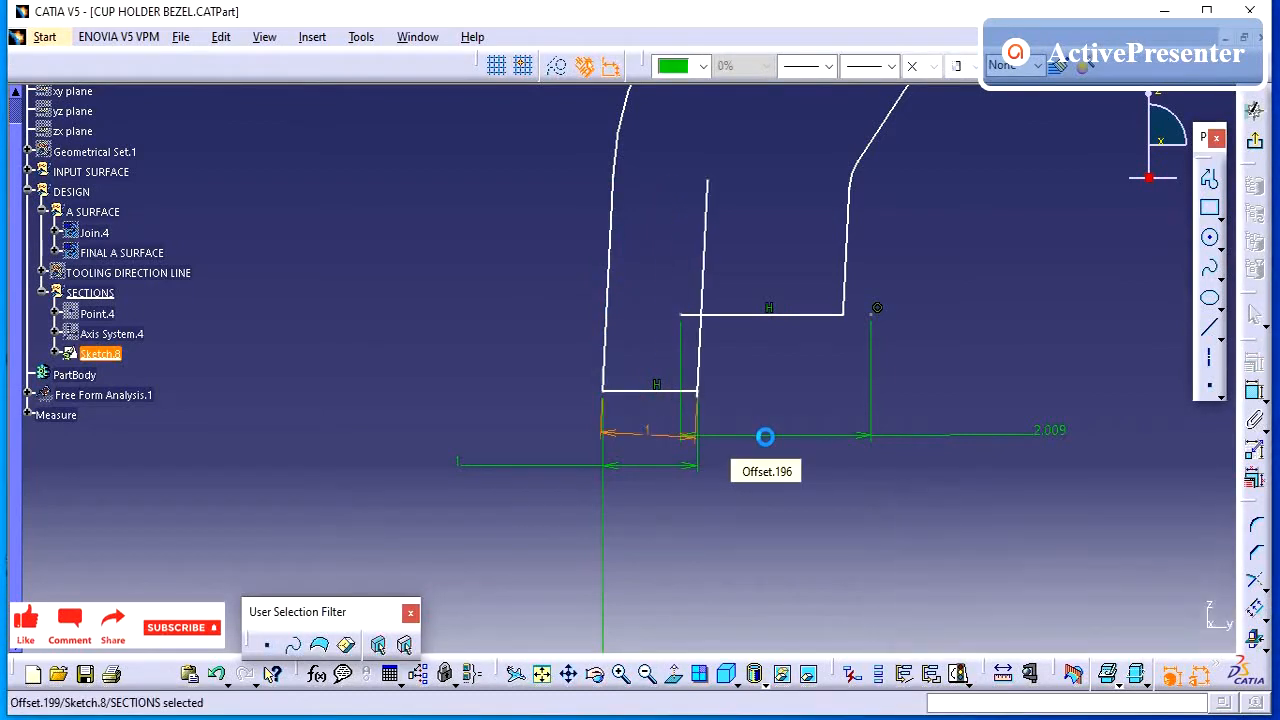
click(986, 370)
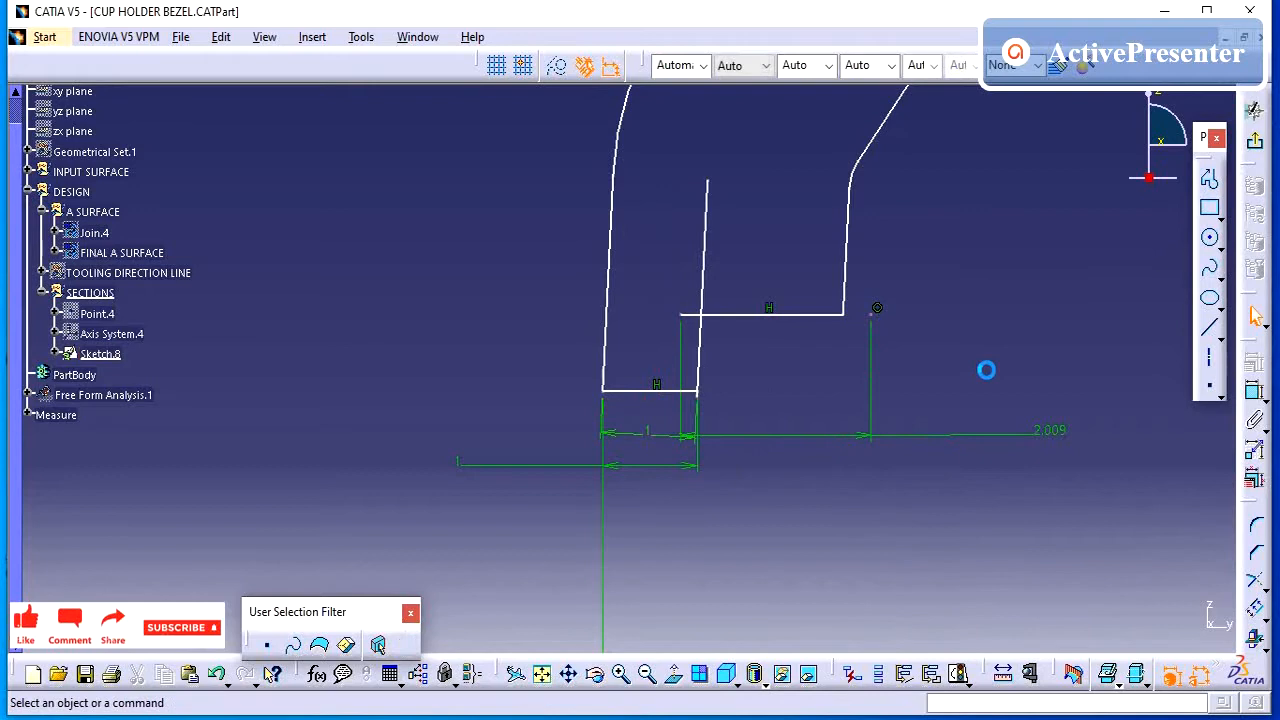
Trim the short lower line and the new offset line to a corner, converting the length constraint into a distance
click(1254, 581)
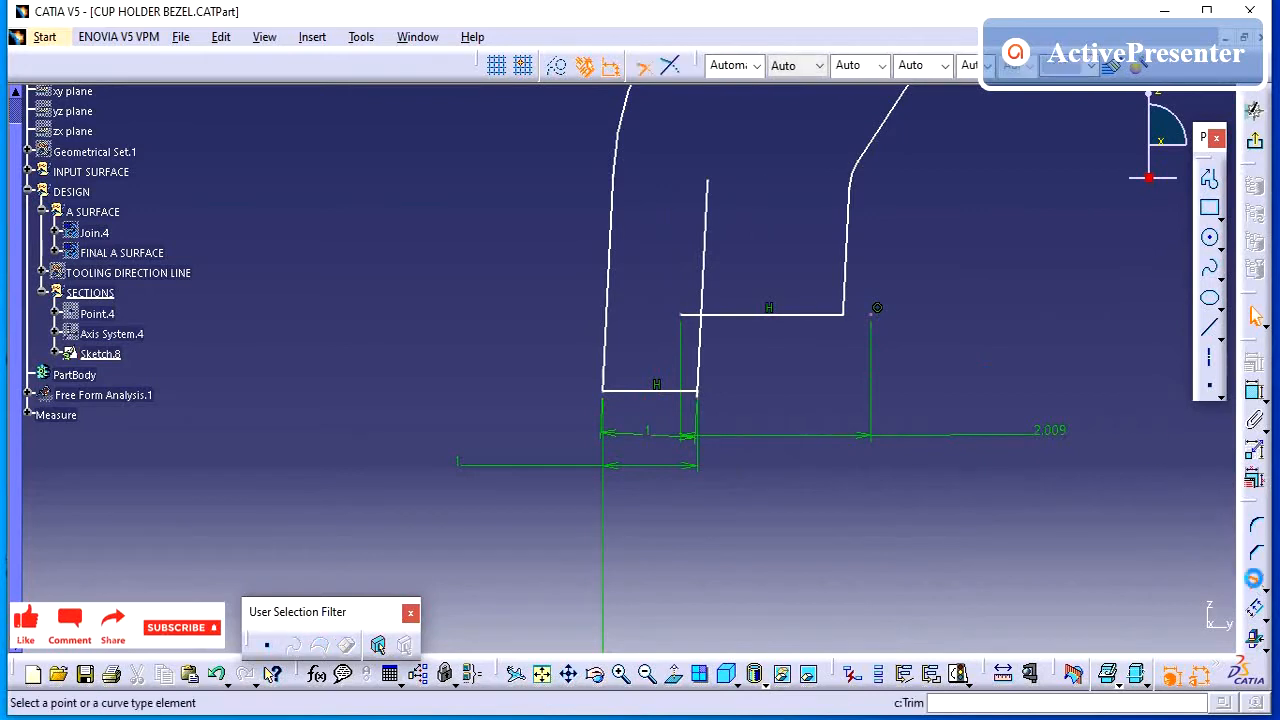
click(664, 392)
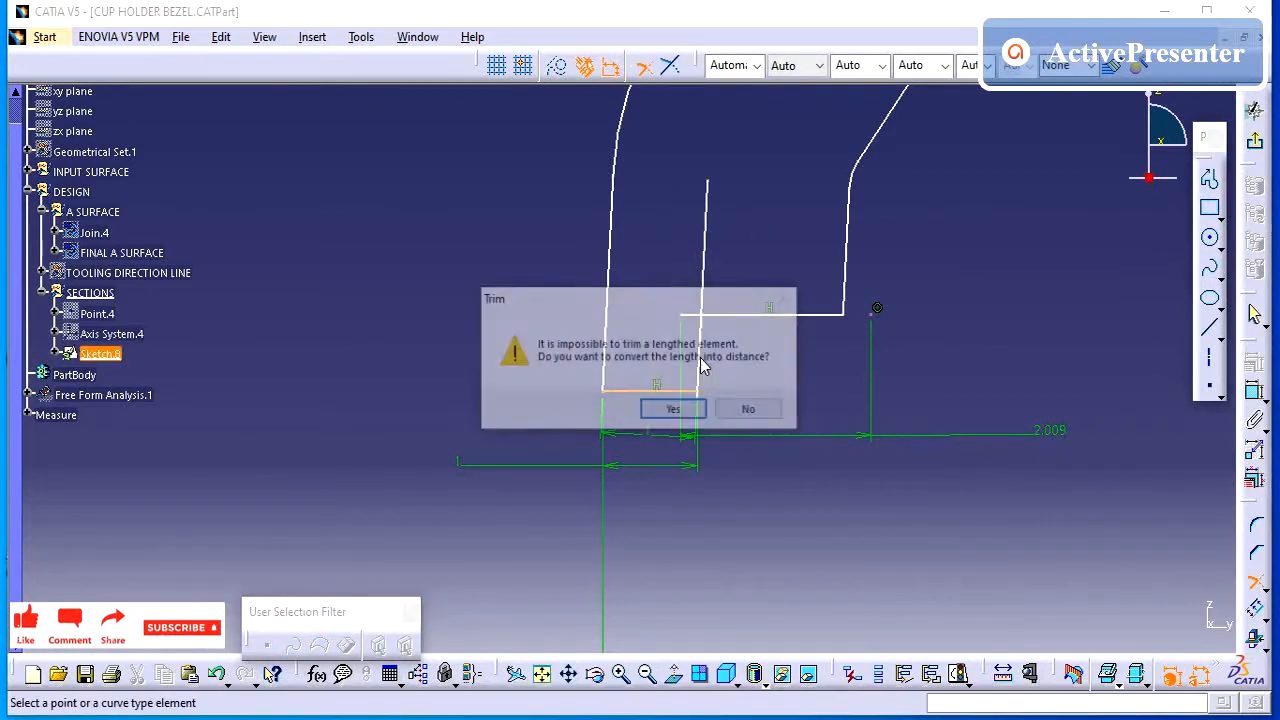
click(674, 410)
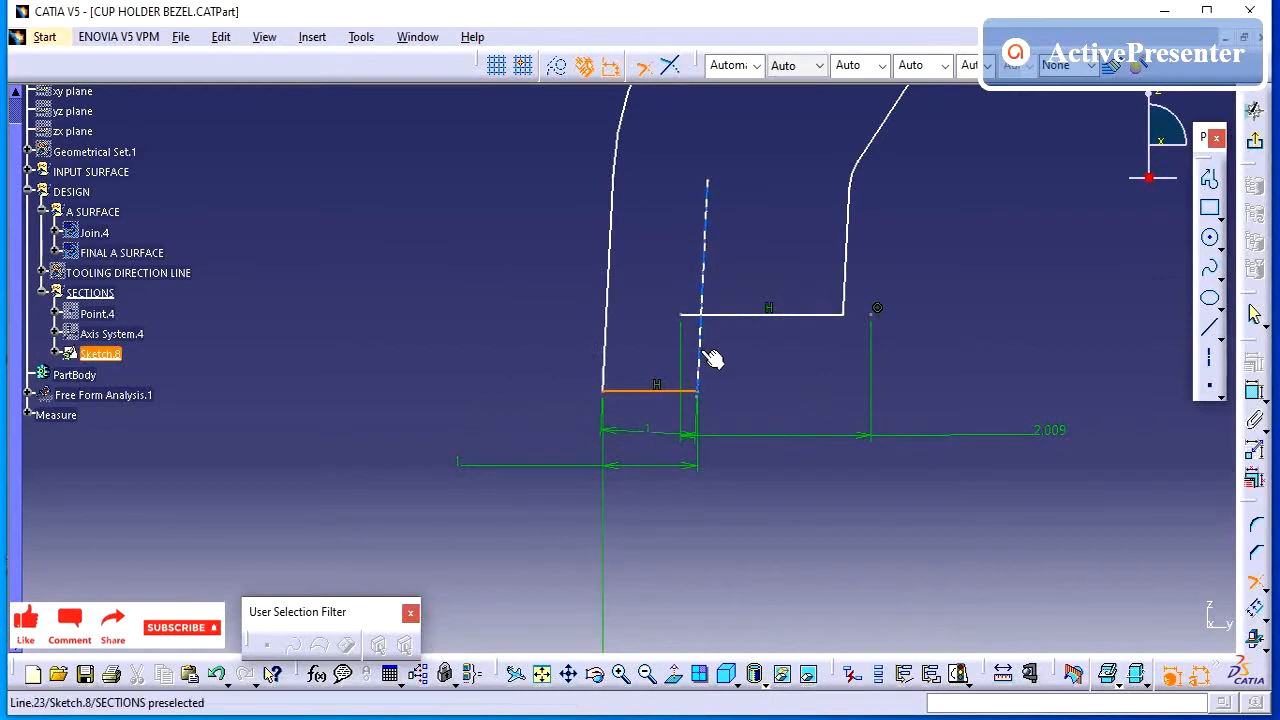
click(704, 354)
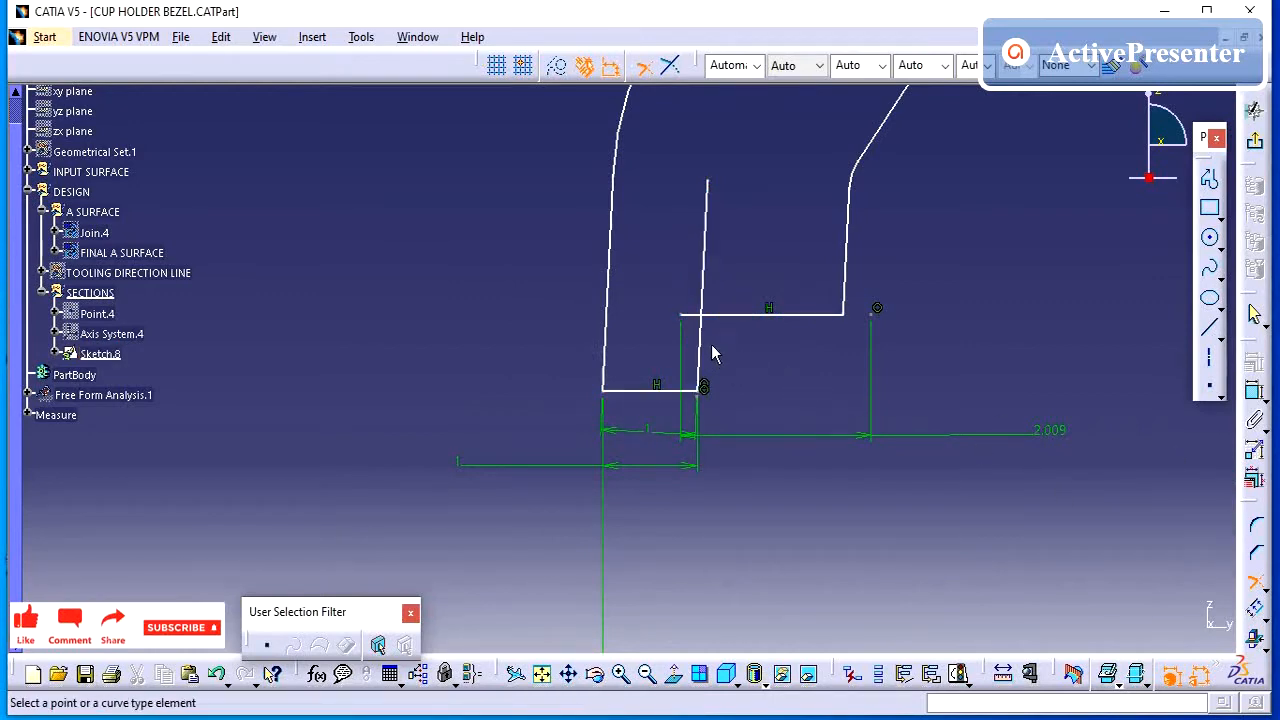
Trim the offset line and the upper horizontal step line to a corner, and fillet that step line with the inner wall at 0.3 mm radius
click(704, 352)
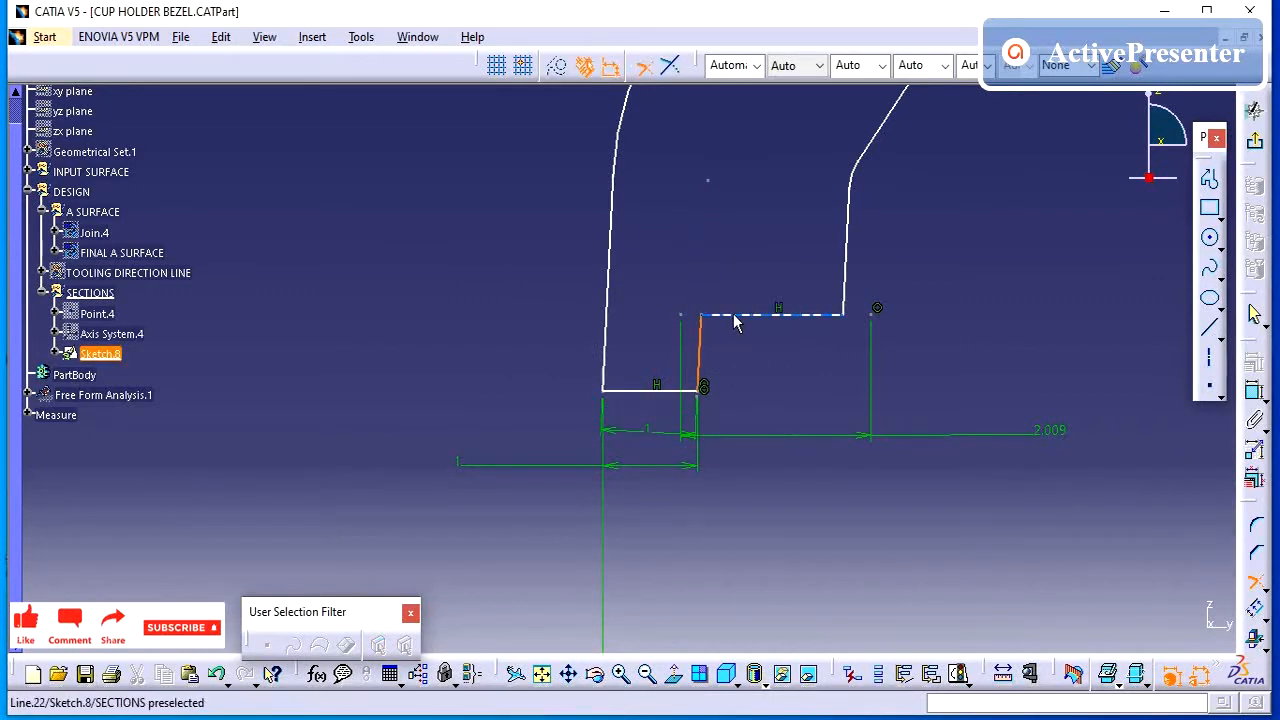
click(735, 318)
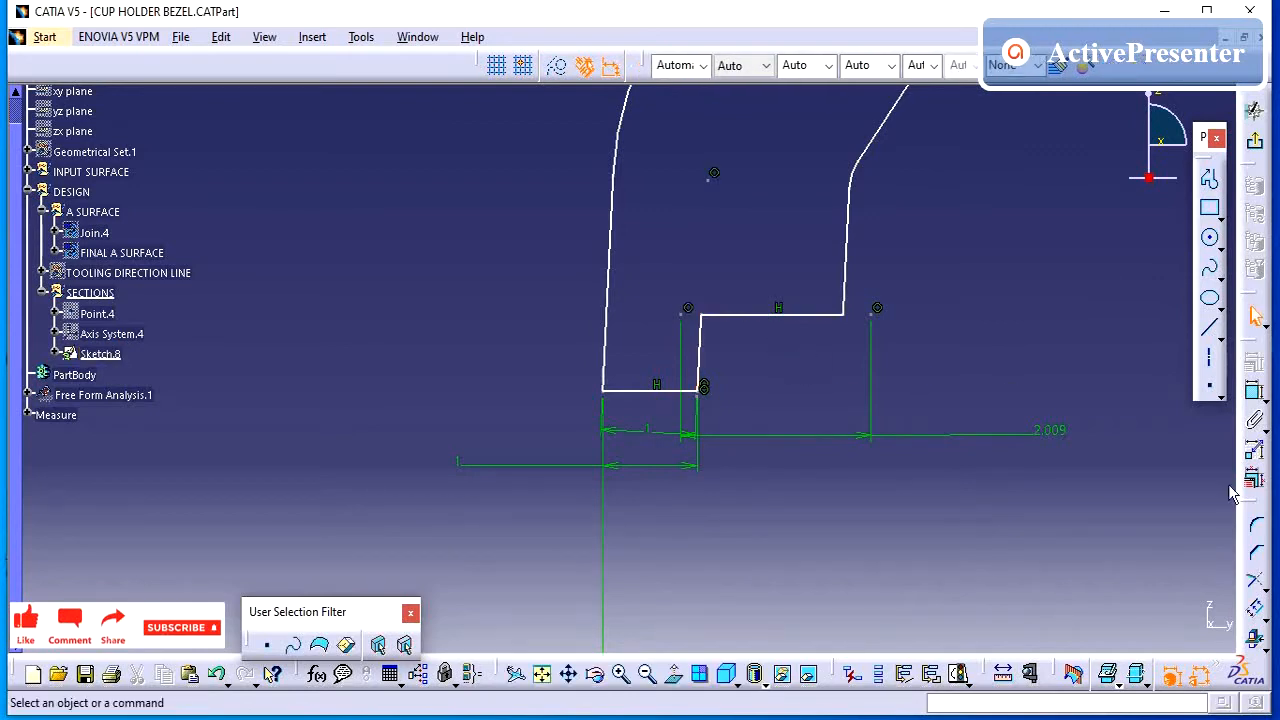
click(1257, 527)
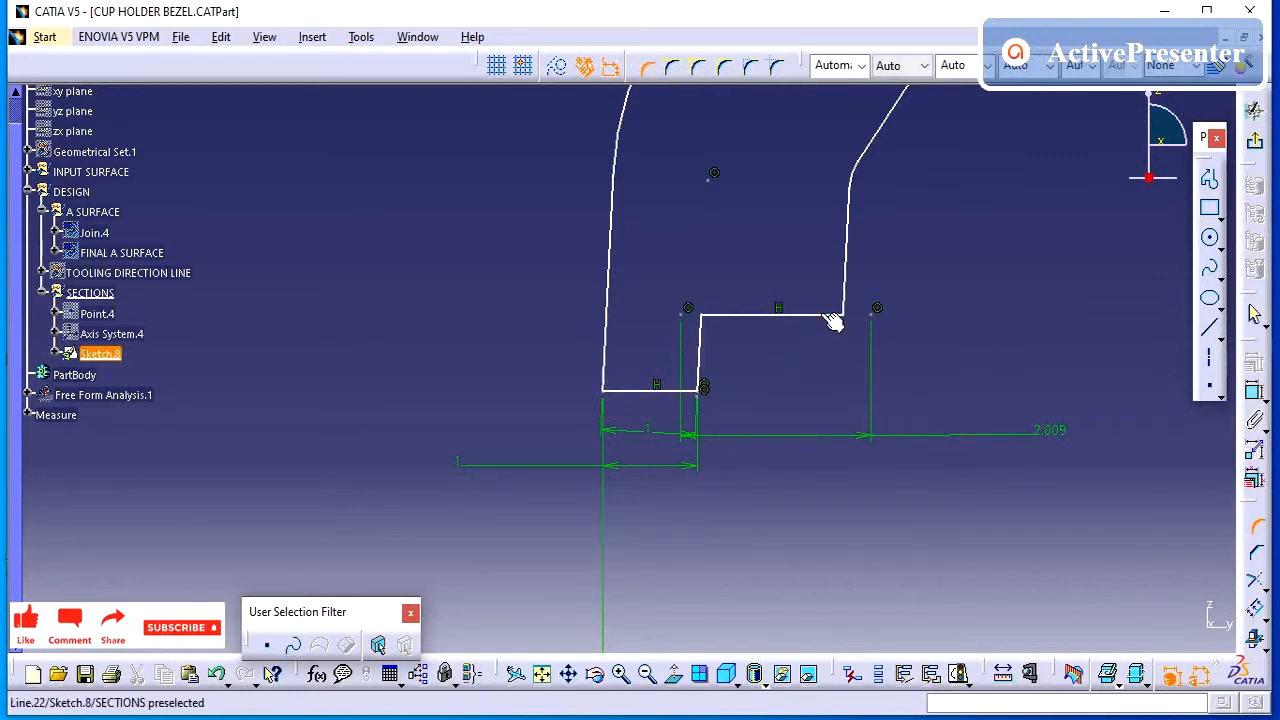
click(828, 315)
click(844, 275)
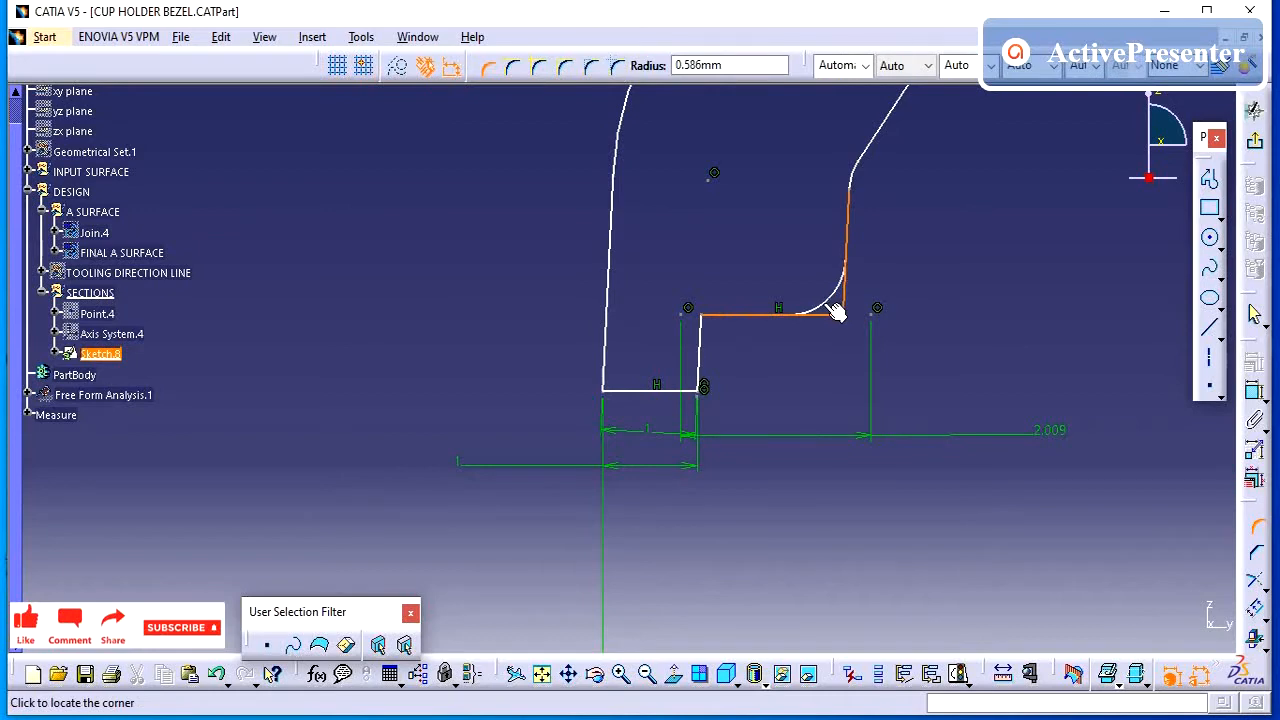
click(834, 309)
click(820, 281)
double_click(819, 281)
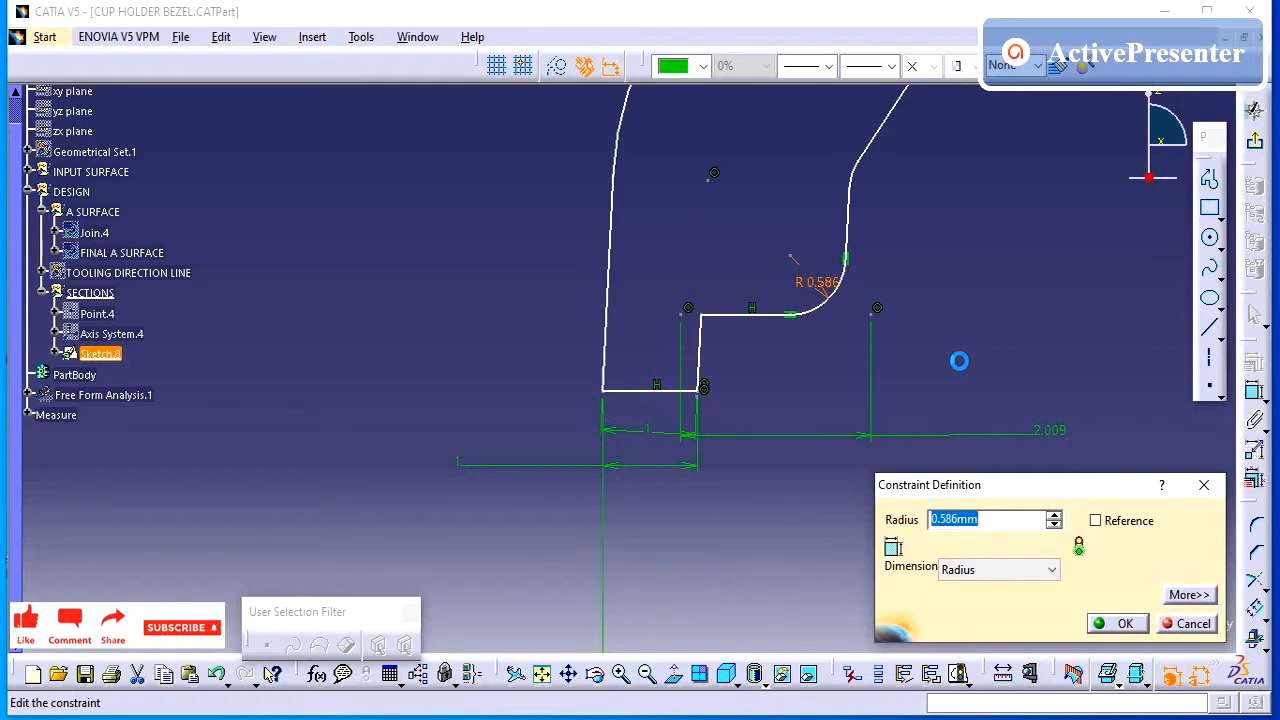
text(.3)
key(Return)
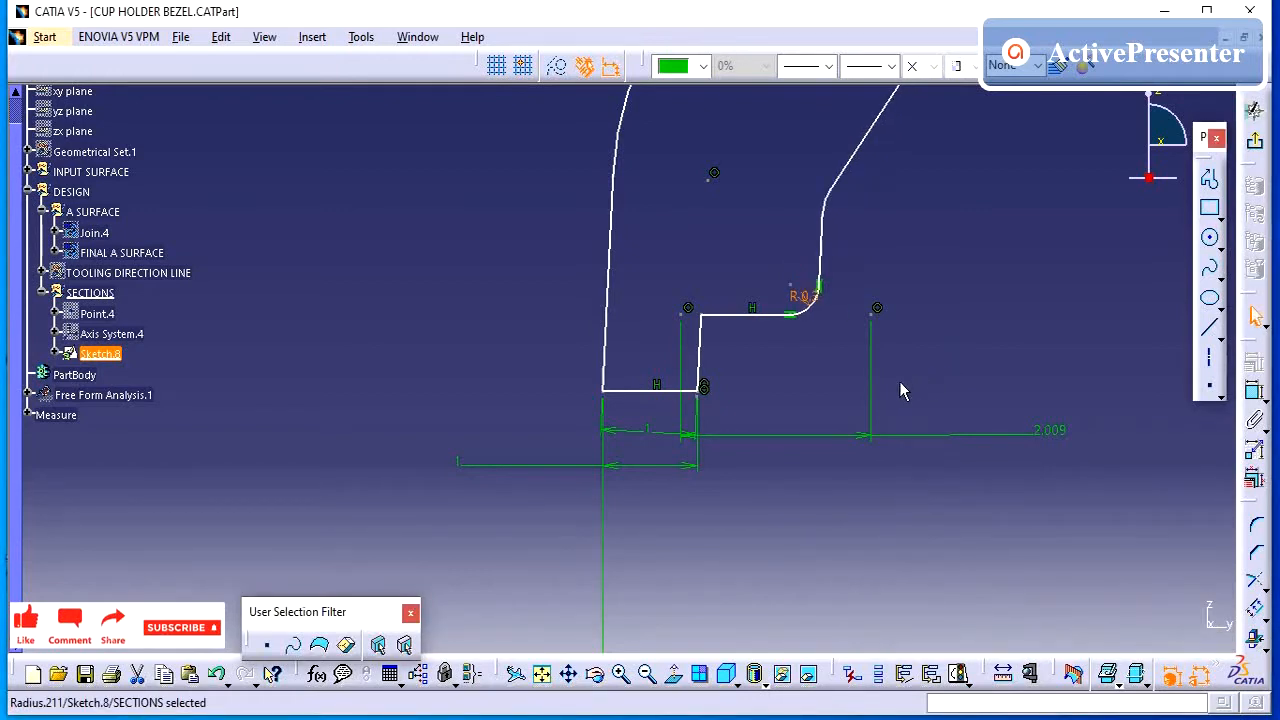
Set the radii of the fillets at the lower and upper ends of the step's riser to 0.3 mm
middle_drag(794, 373, 749, 623)
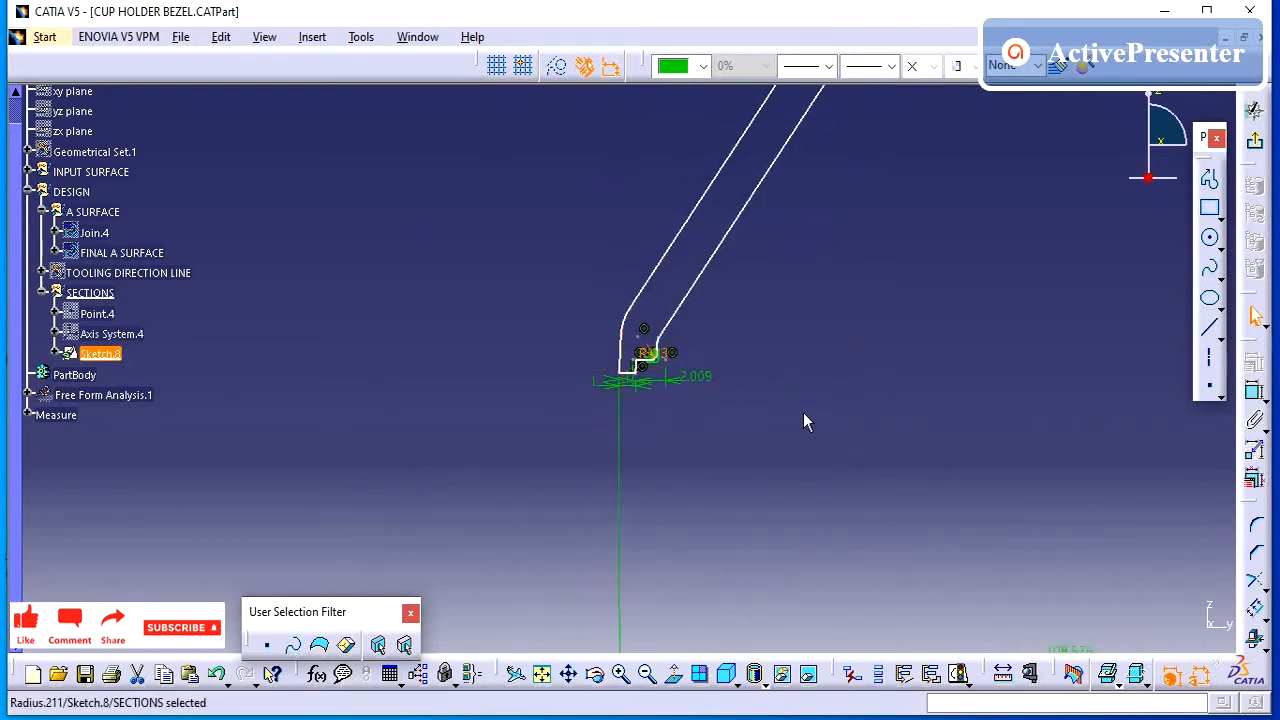
middle_drag(803, 412, 781, 514)
mouse_move(669, 381)
middle_down()
mouse_move(629, 326)
mouse_move(769, 91)
middle_up()
mouse_move(605, 285)
middle_down()
mouse_move(751, 354)
mouse_move(786, 211)
mouse_move(703, 486)
mouse_move(640, 494)
middle_up()
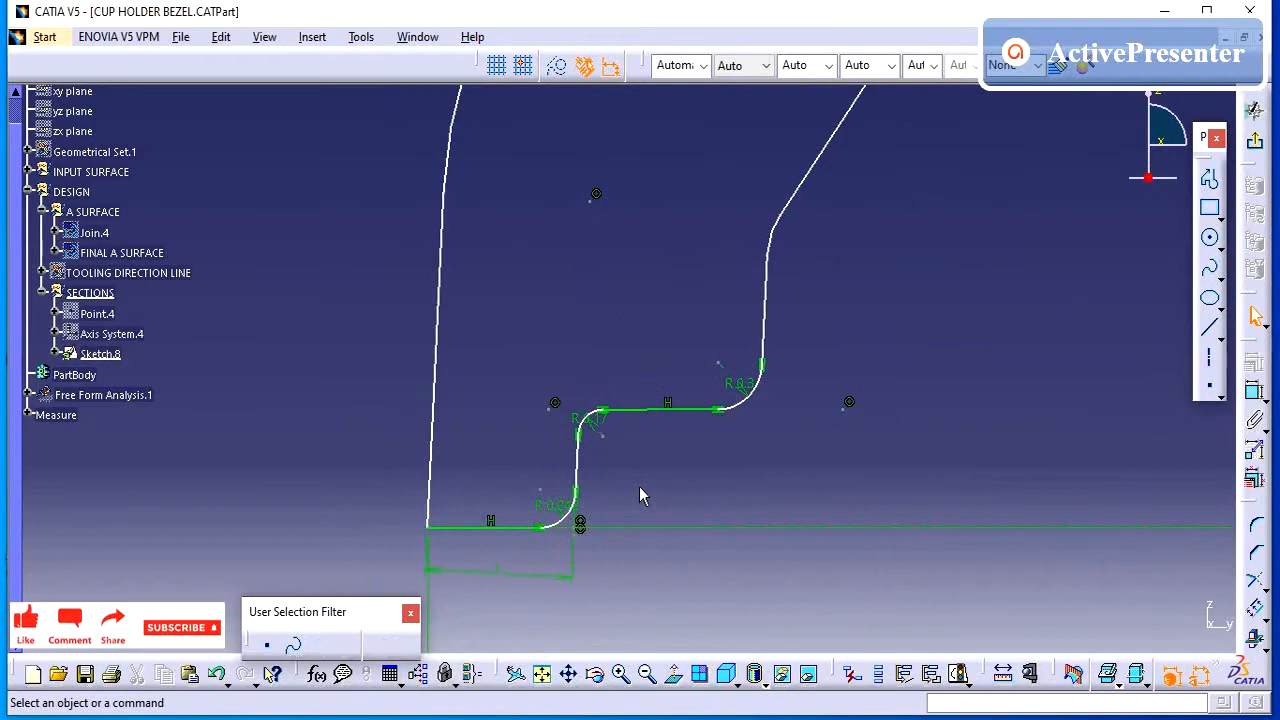
double_click(542, 501)
text(0.3mm)
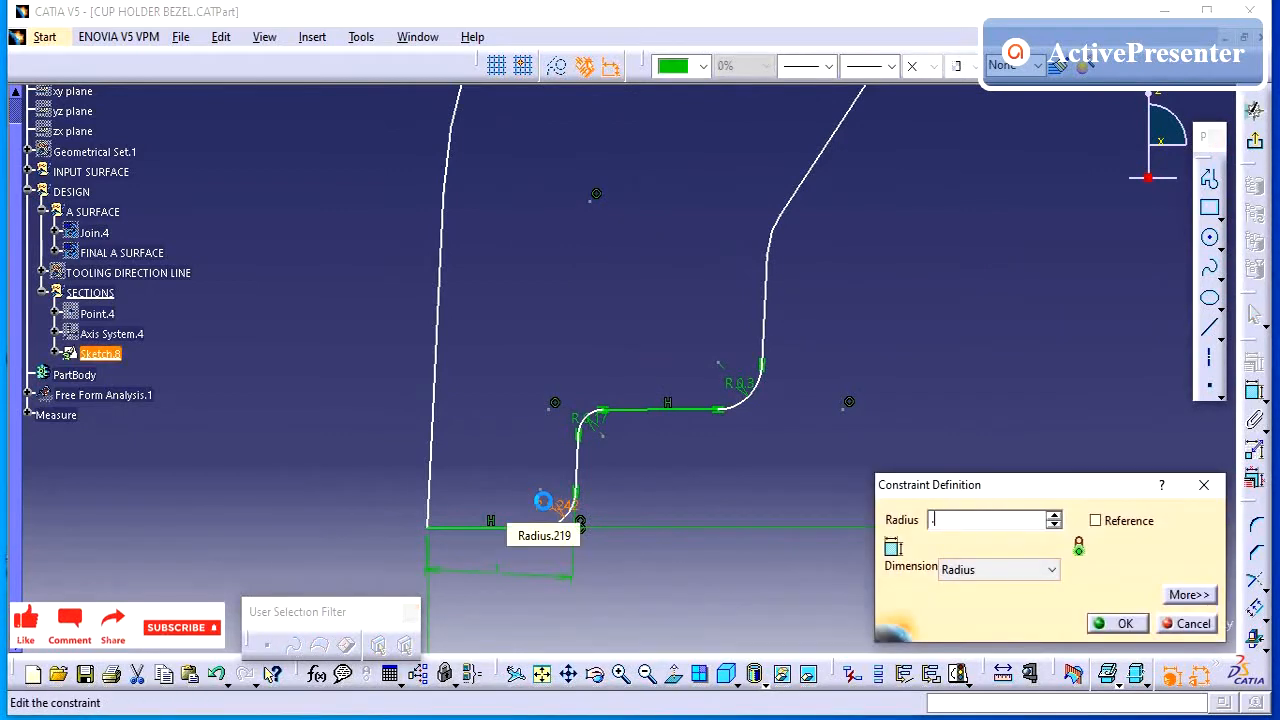
key(Return)
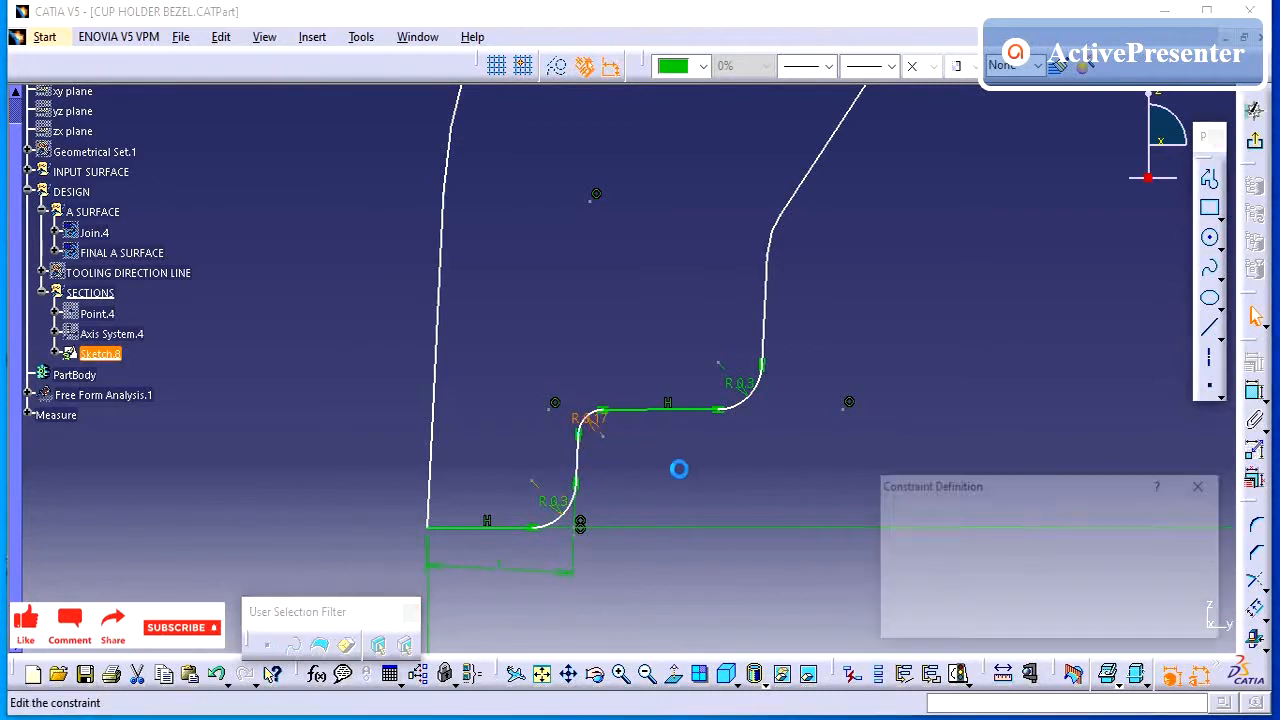
text(0.3mm)
key(Return)
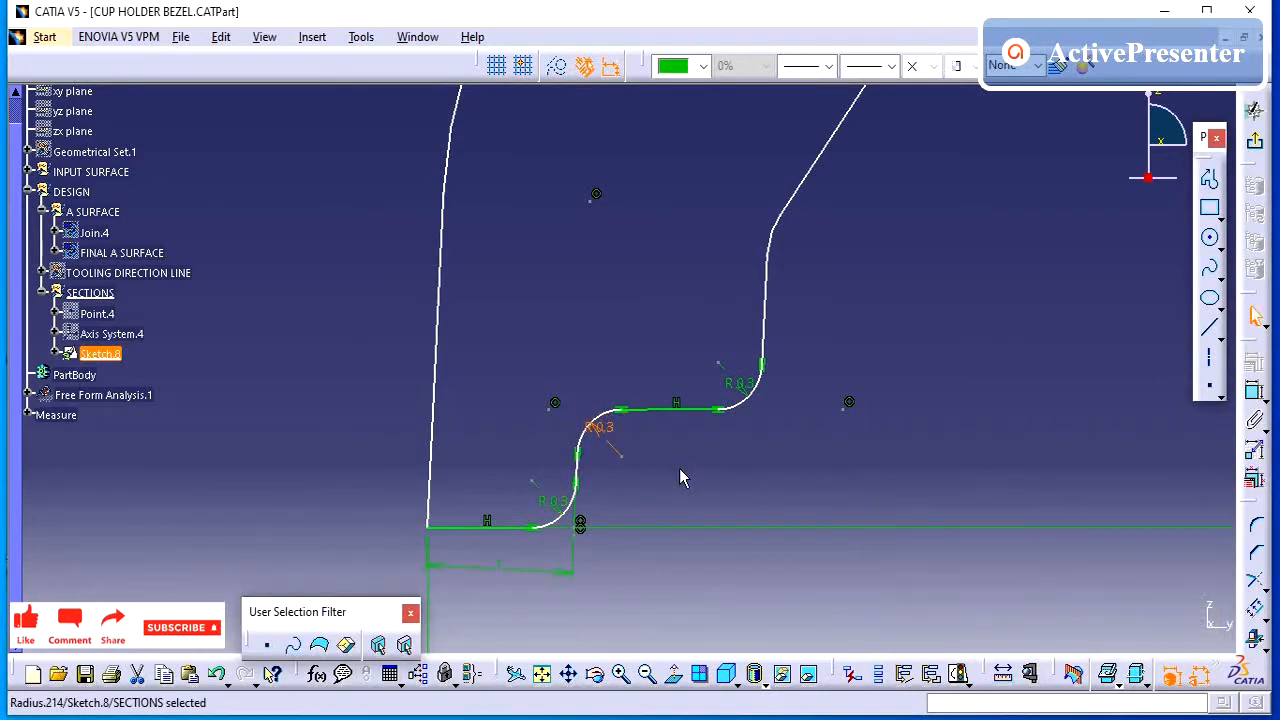
click(708, 435)
Draw a horizontal line about 1.3 mm long inward from the outer wall's lower end, at the section end near the sketch origin
middle_drag(711, 430, 886, 429)
middle_drag(1080, 384, 706, 460)
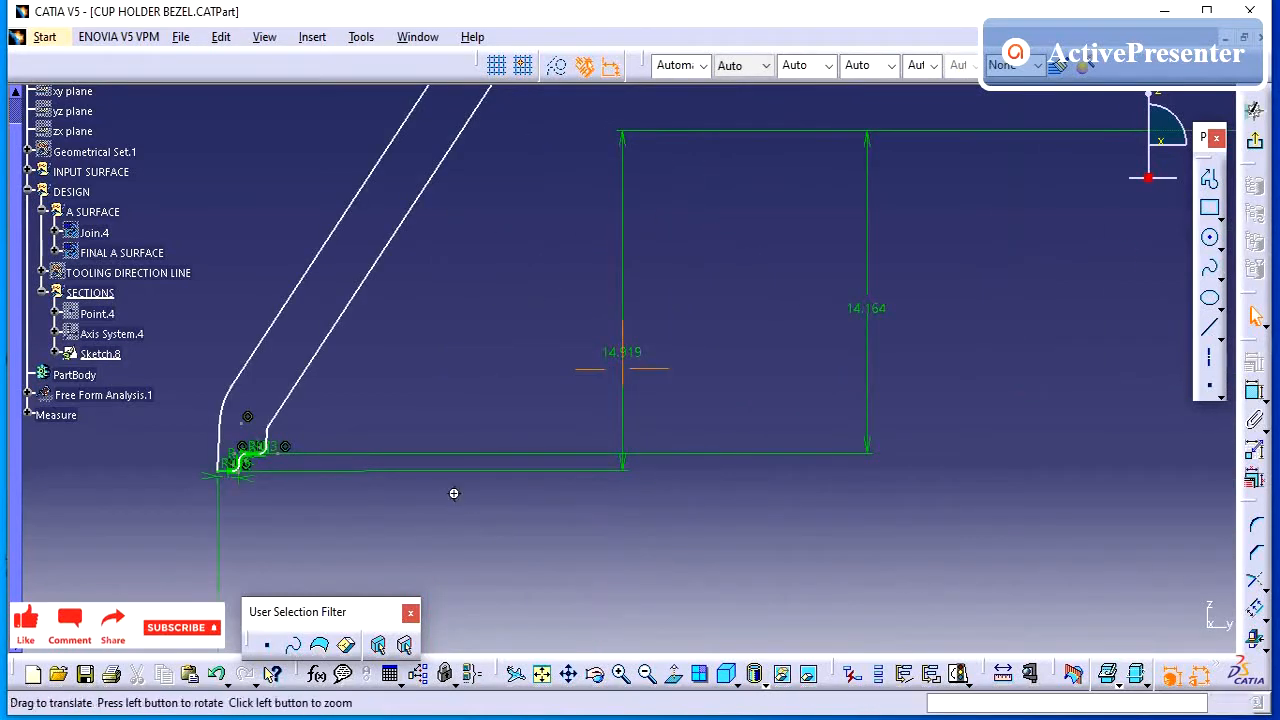
middle_drag(451, 491, 629, 457)
mouse_move(606, 573)
middle_down()
mouse_move(534, 454)
mouse_move(734, 411)
mouse_move(594, 417)
mouse_move(597, 427)
mouse_move(639, 339)
middle_up()
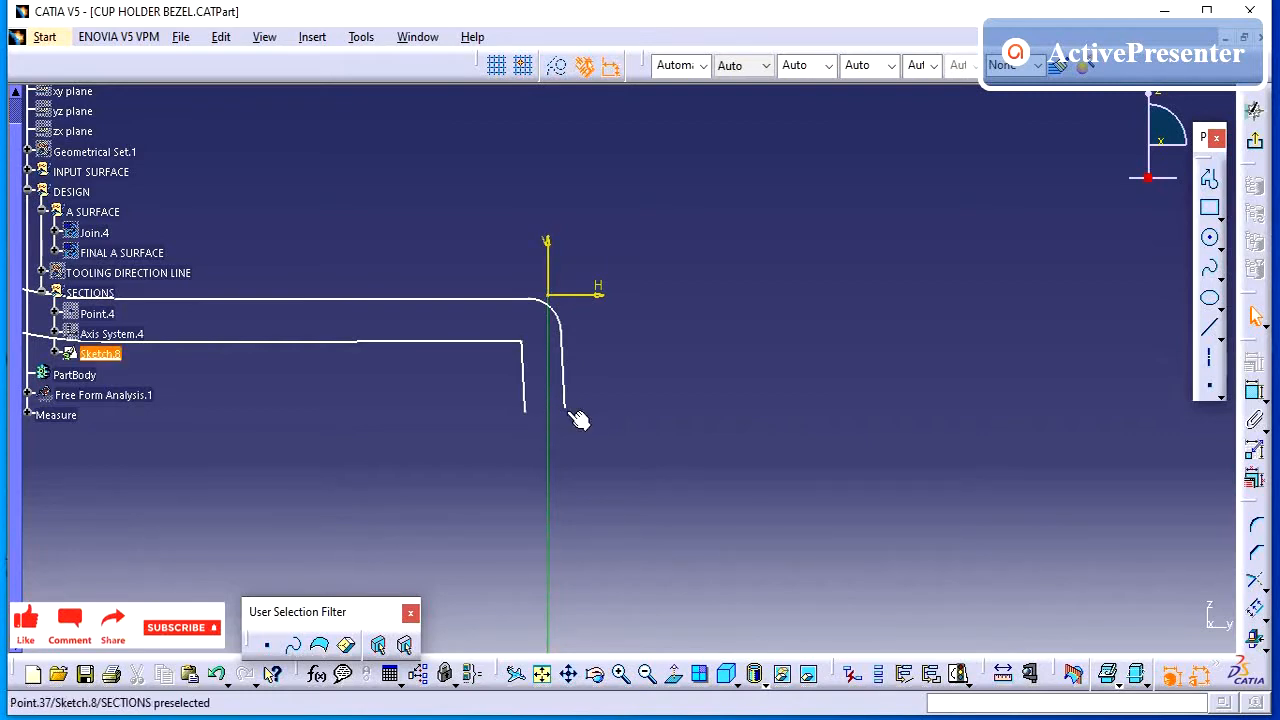
mouse_move(533, 419)
middle_down()
mouse_move(566, 403)
mouse_move(657, 421)
middle_up()
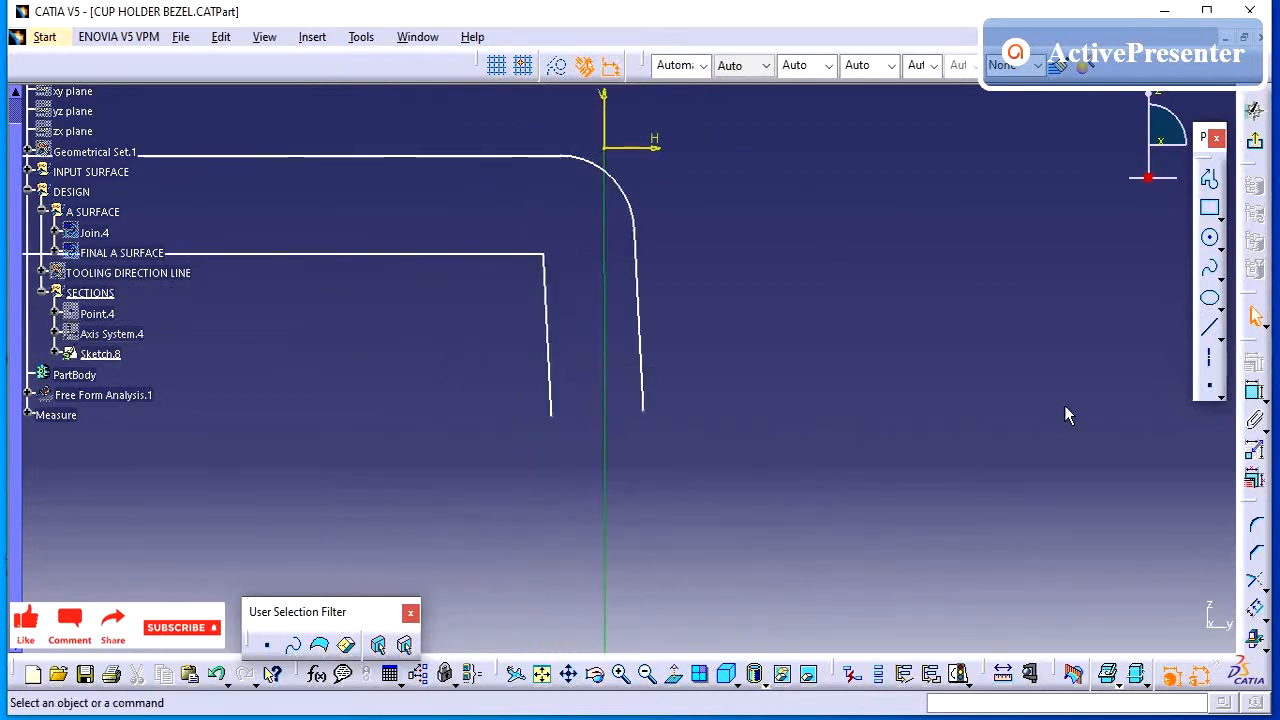
click(1209, 327)
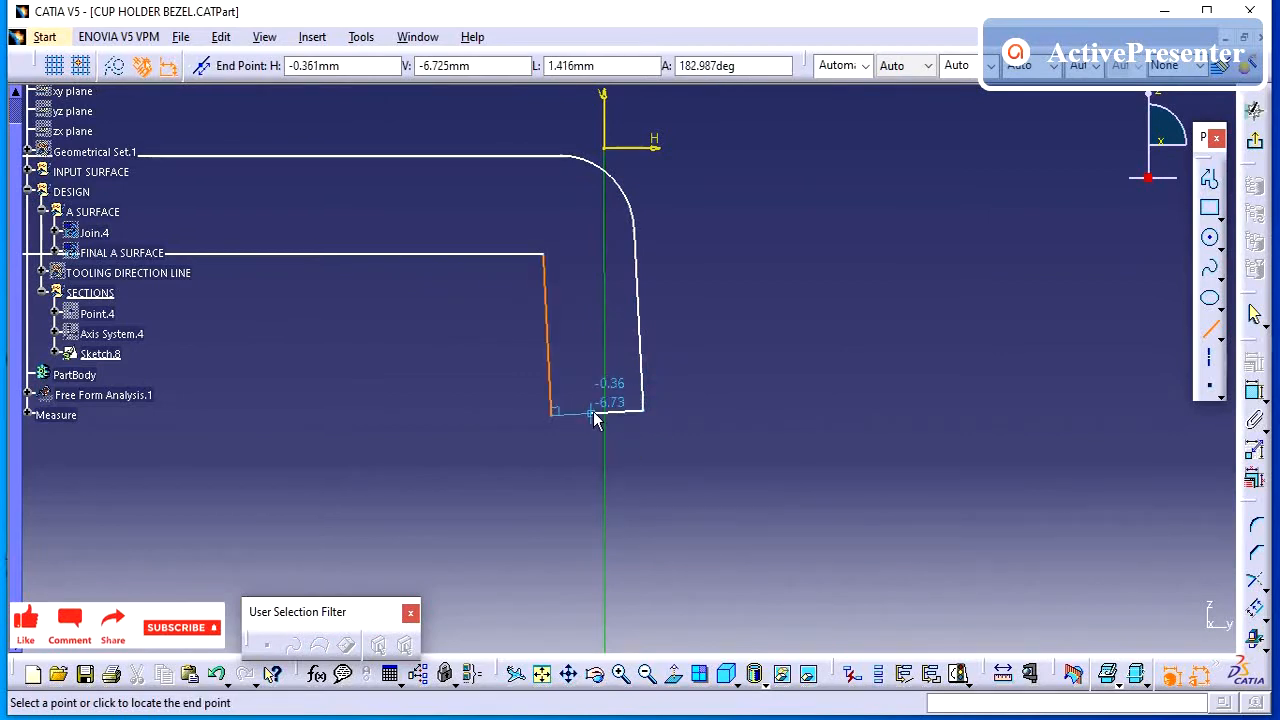
click(595, 408)
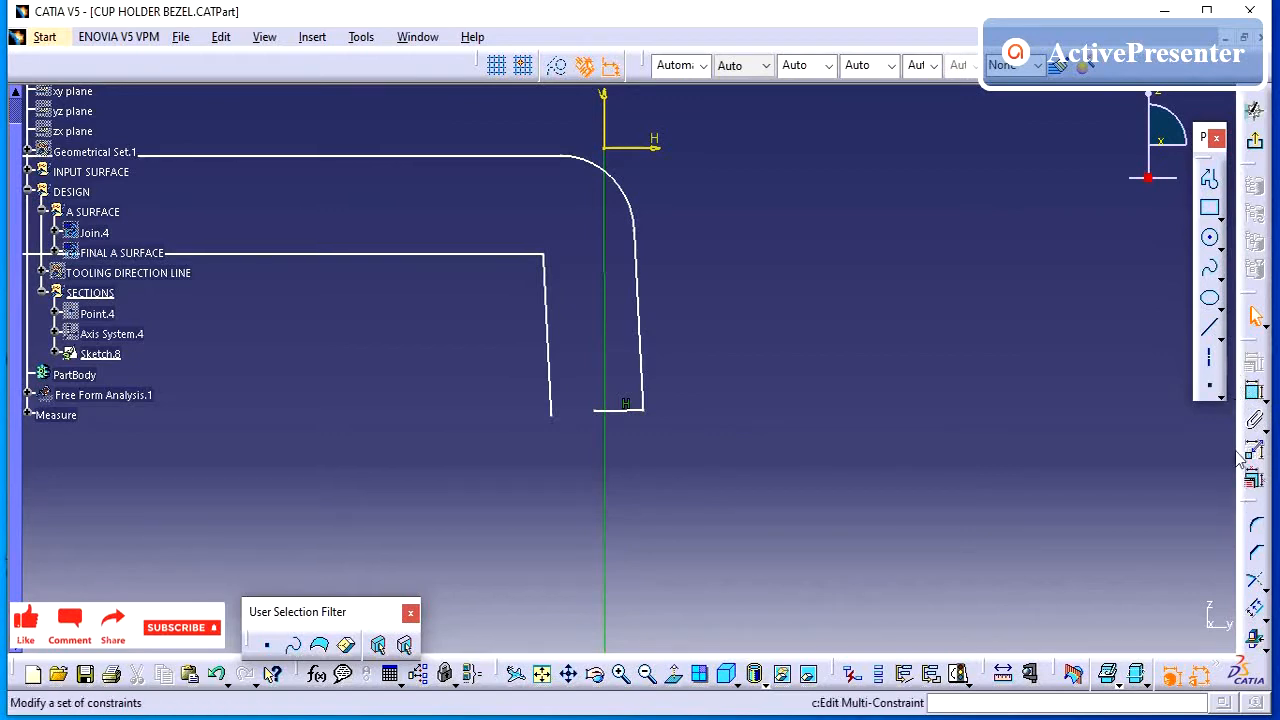
click(1209, 328)
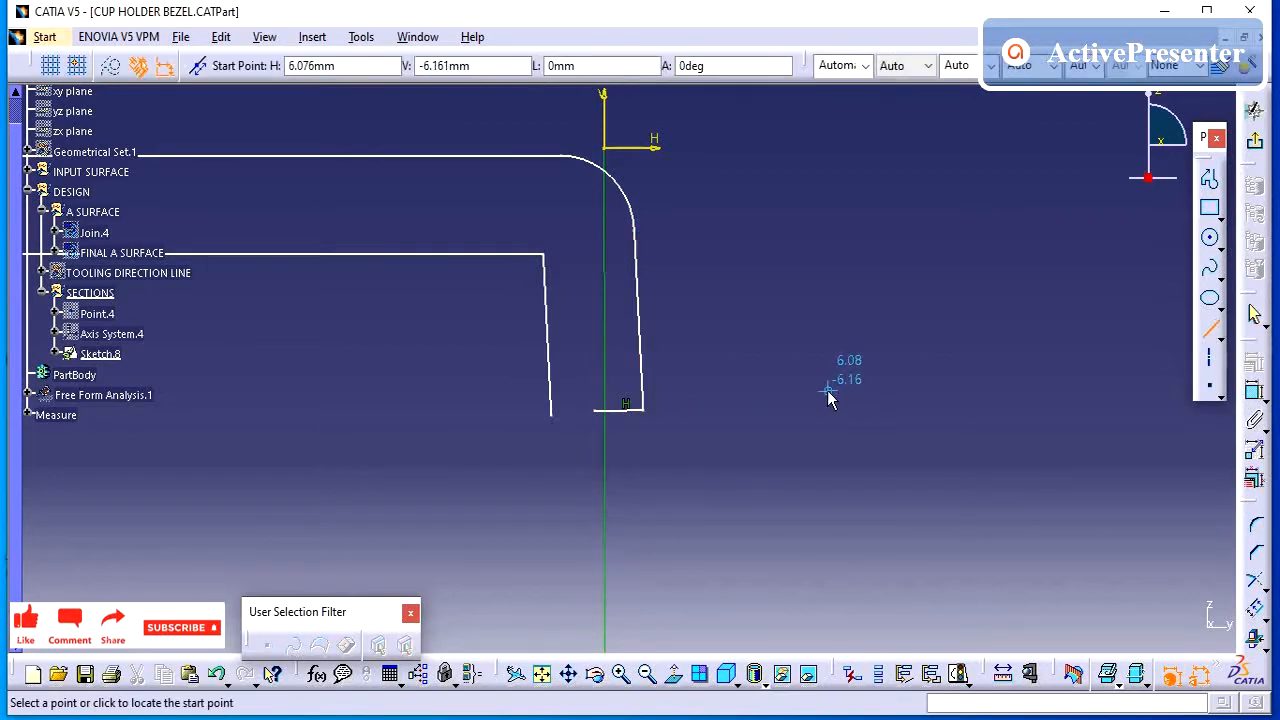
key(Escape)
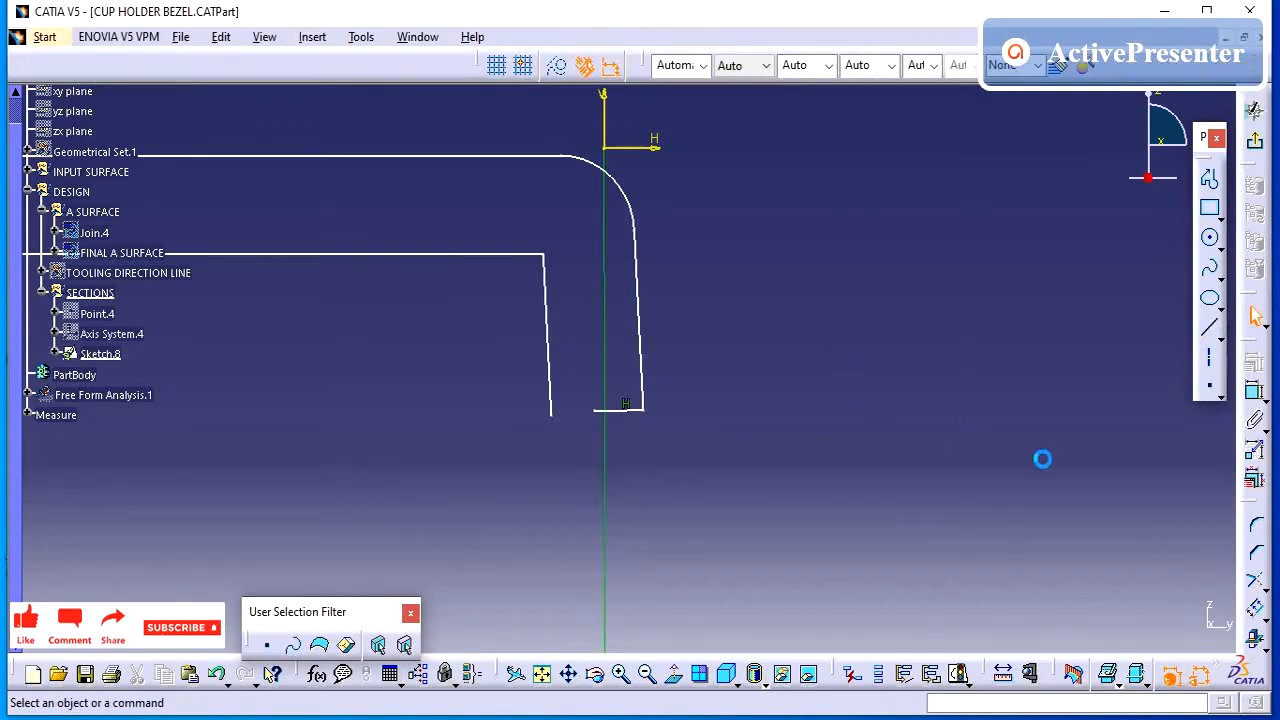
Offset the straight lower segment of the outer wall inward by about 1.2 mm
click(1252, 609)
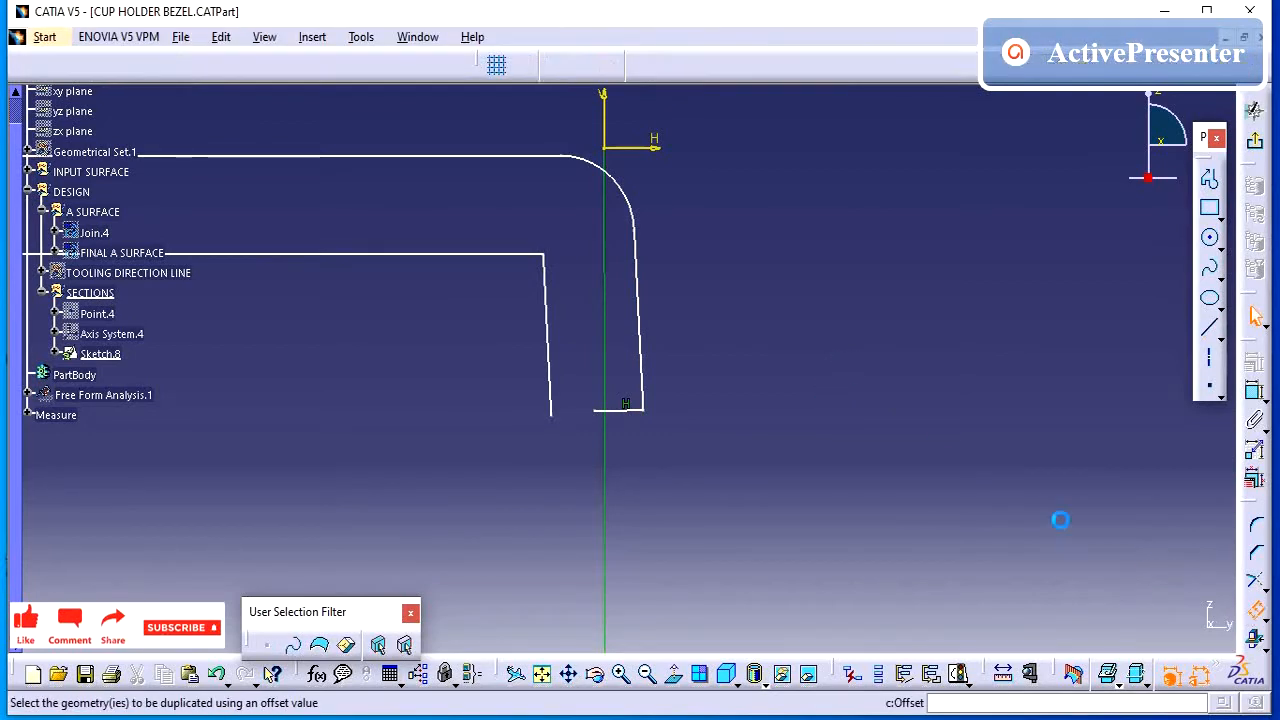
click(640, 345)
click(608, 340)
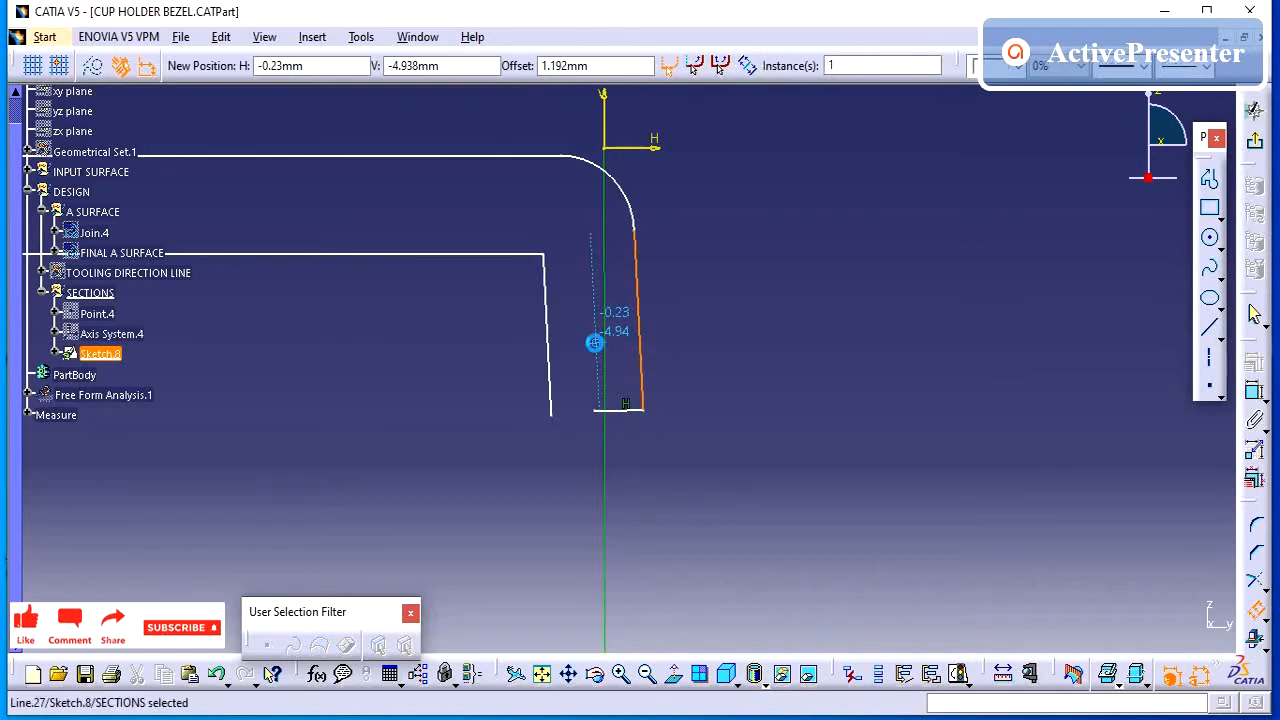
Try setting the wall offset to 1 mm, and undo the change
double_click(623, 424)
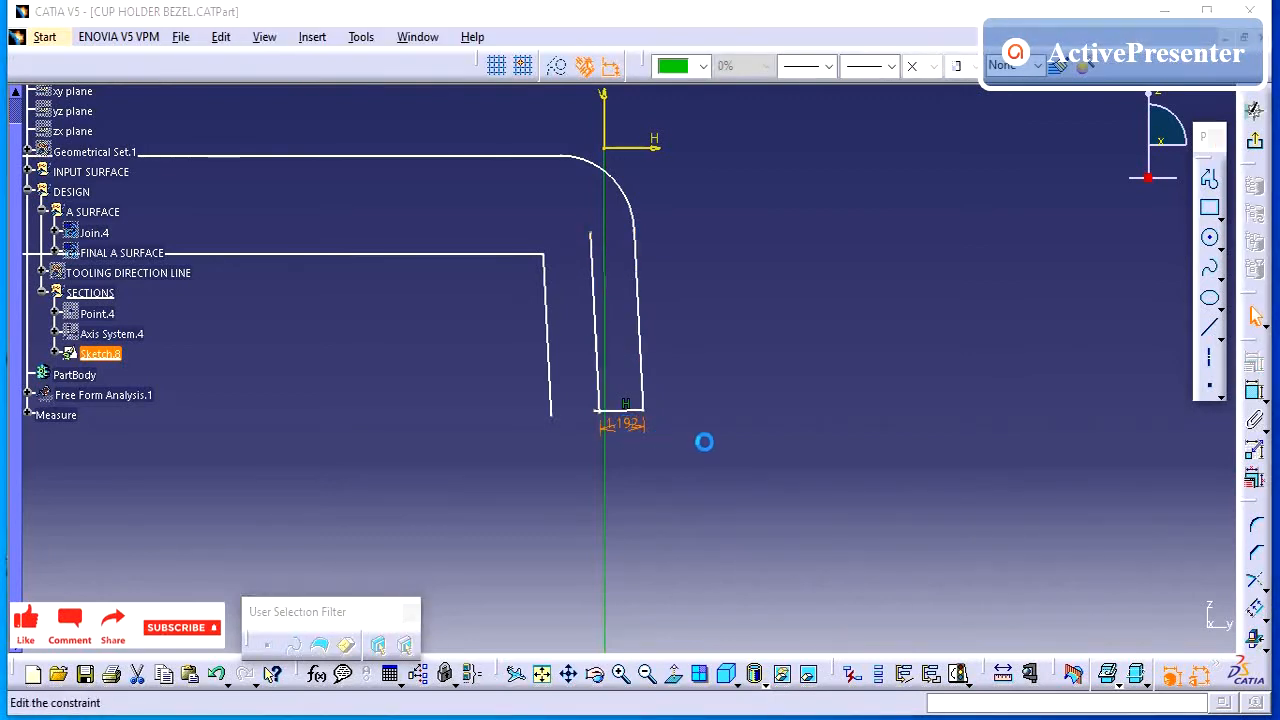
text(1mm)
key(Return)
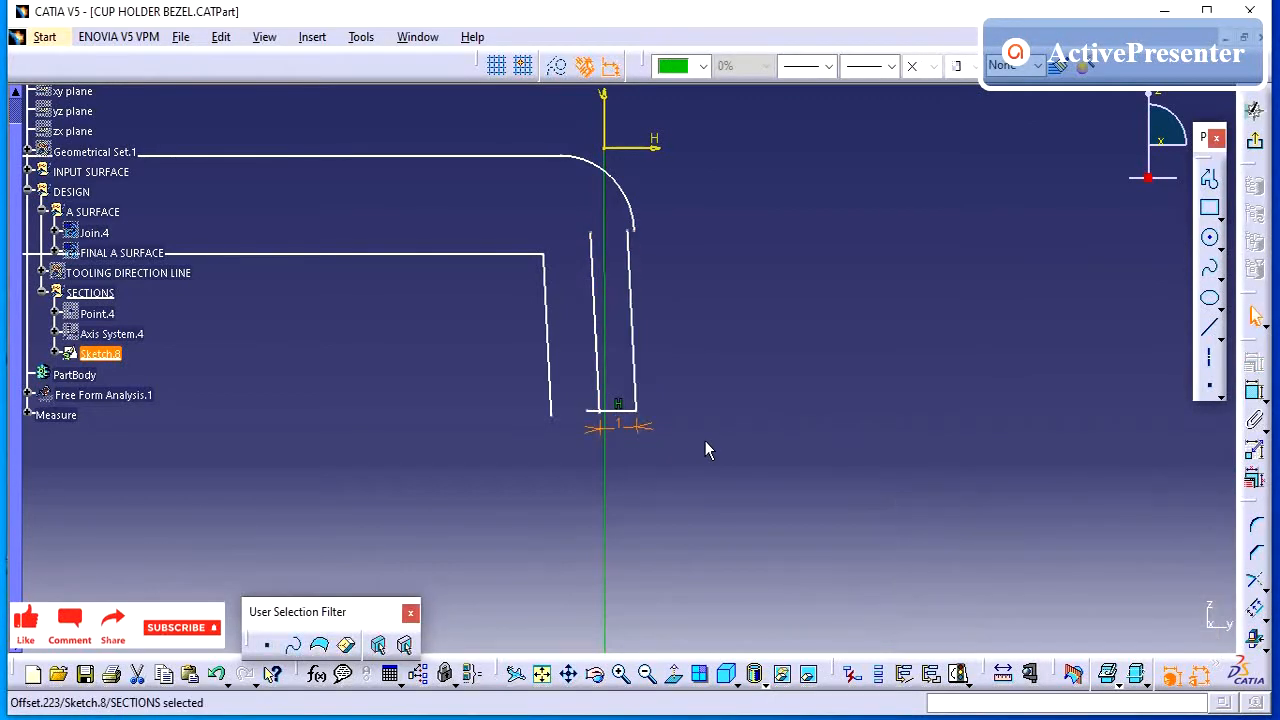
key(ctrl+z)
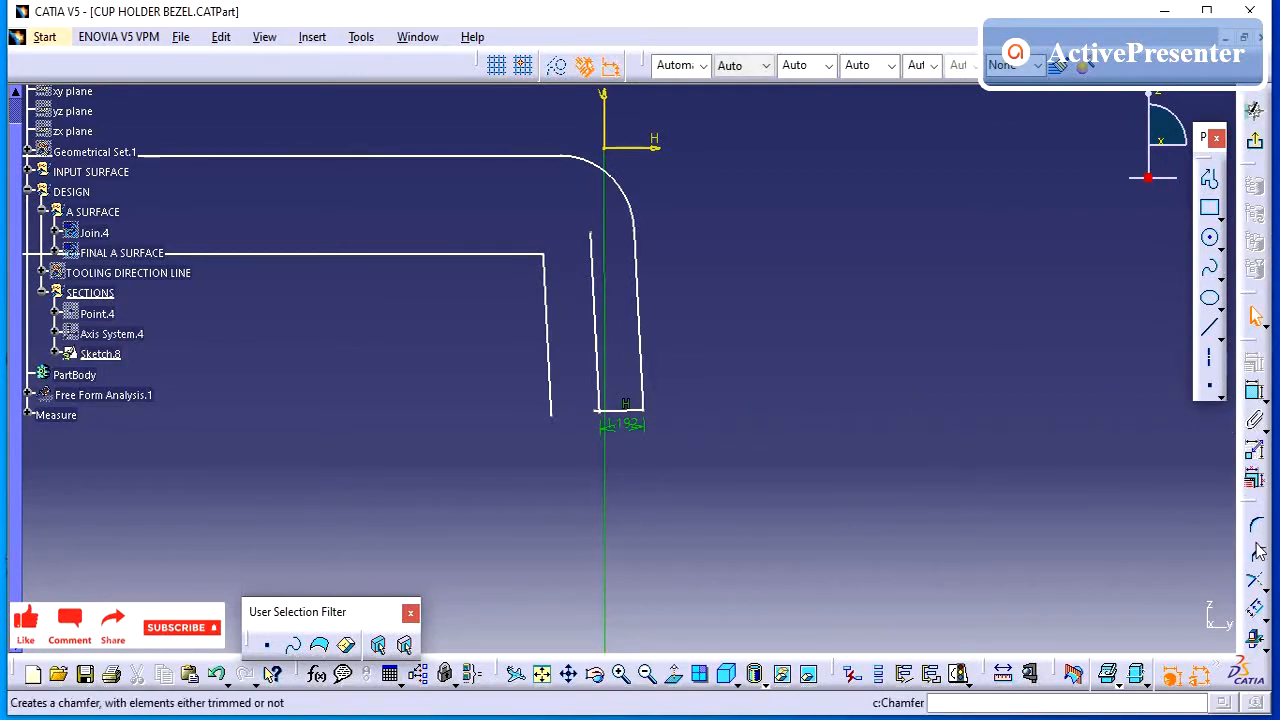
Dimension the horizontal distance between the outer wall's lower end point and the vertical sketch axis
click(1254, 390)
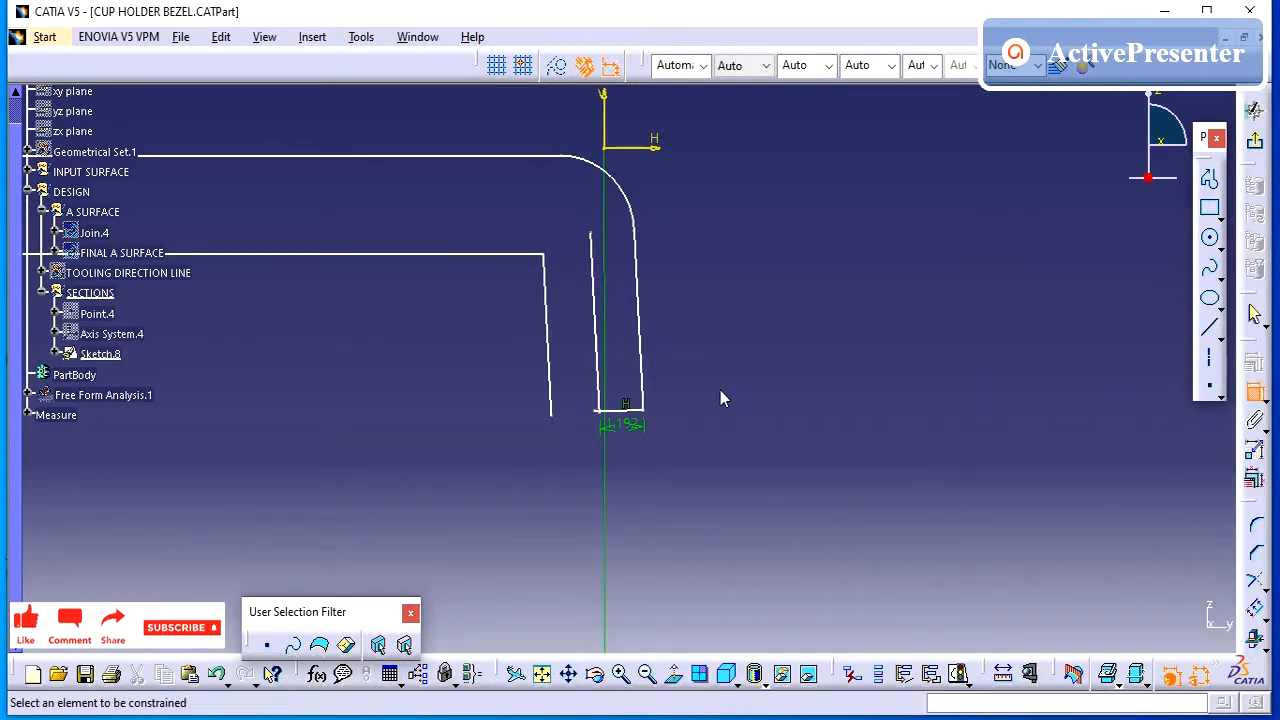
click(643, 409)
click(615, 97)
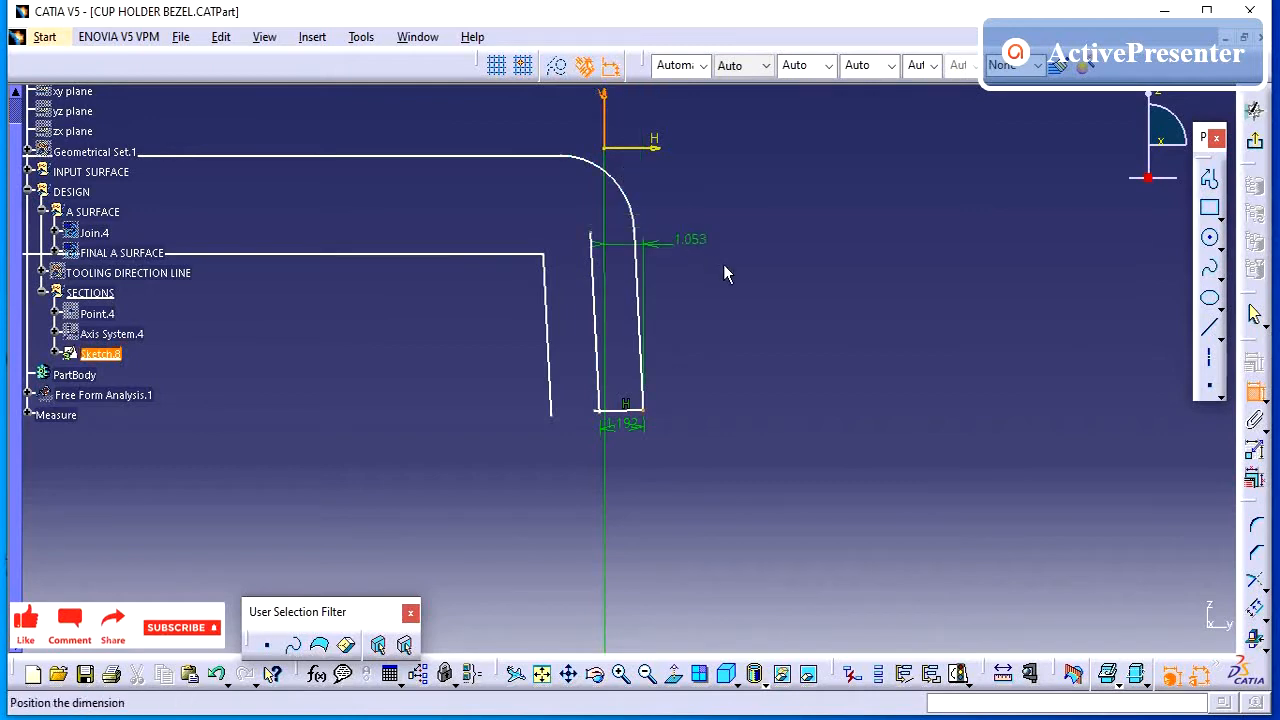
click(730, 272)
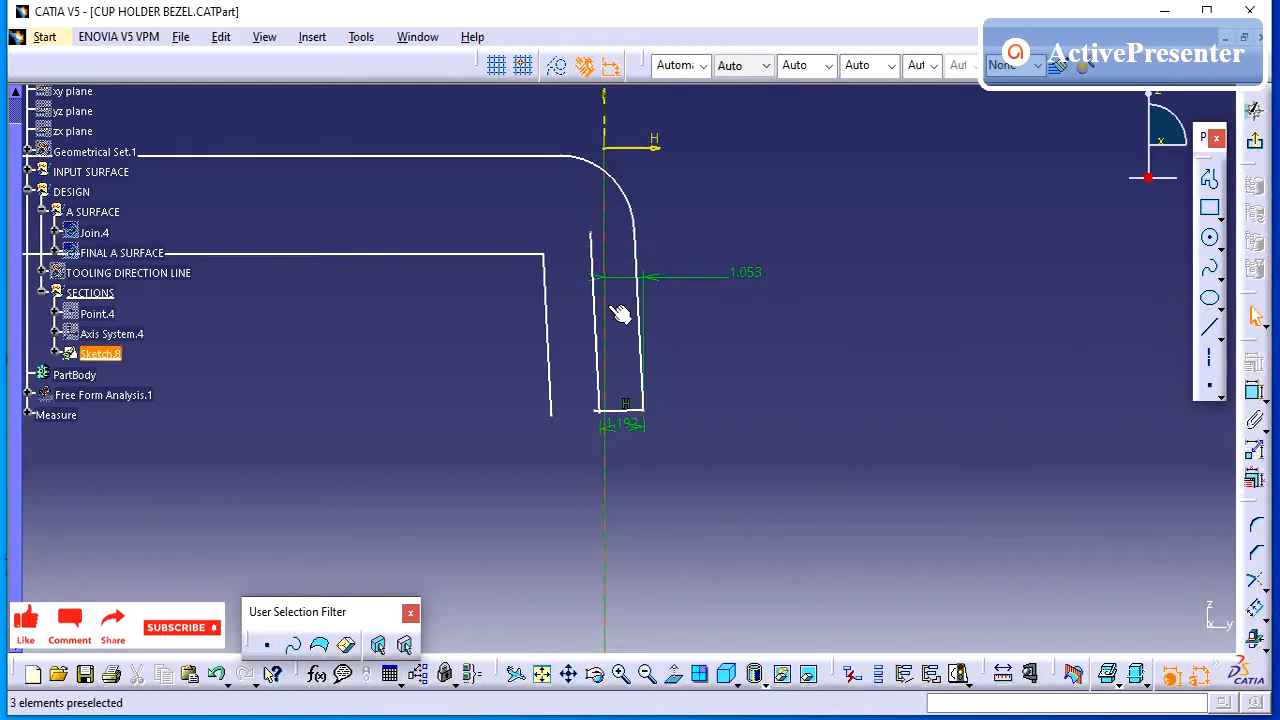
Set the offset between the outer wall and its inner parallel line to 1 mm
double_click(623, 424)
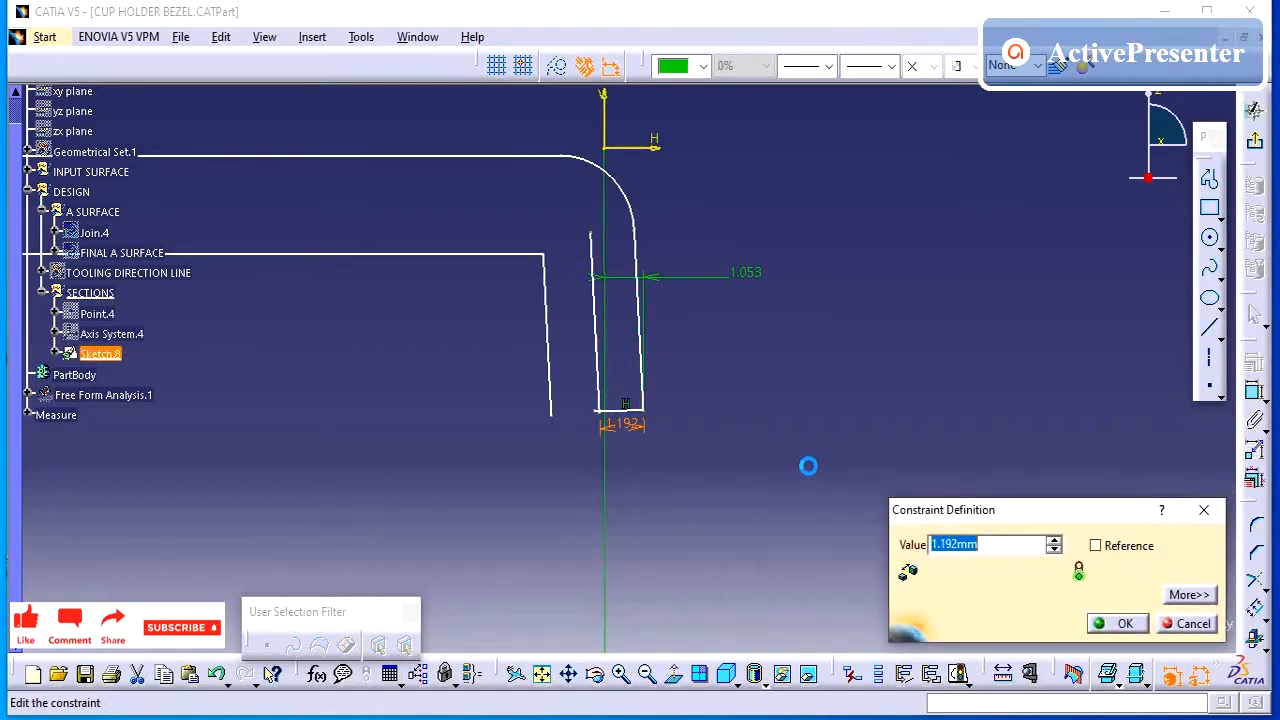
text(1)
key(Return)
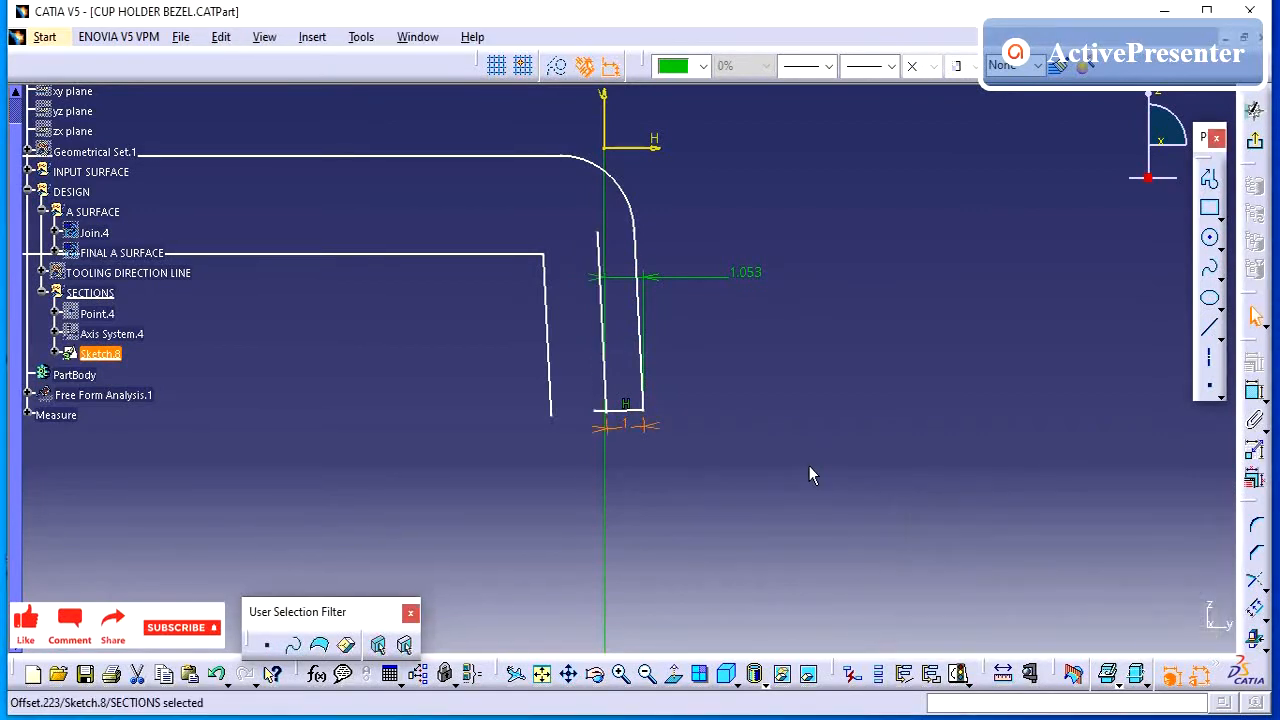
click(809, 466)
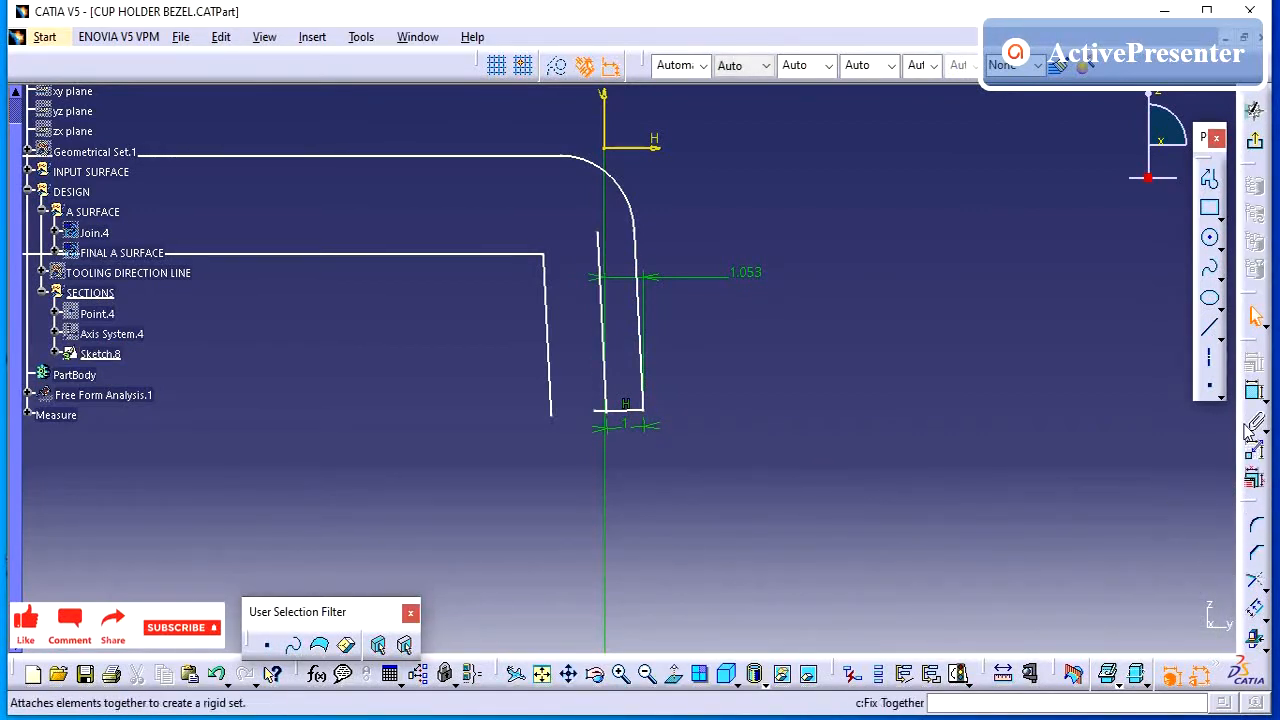
click(643, 414)
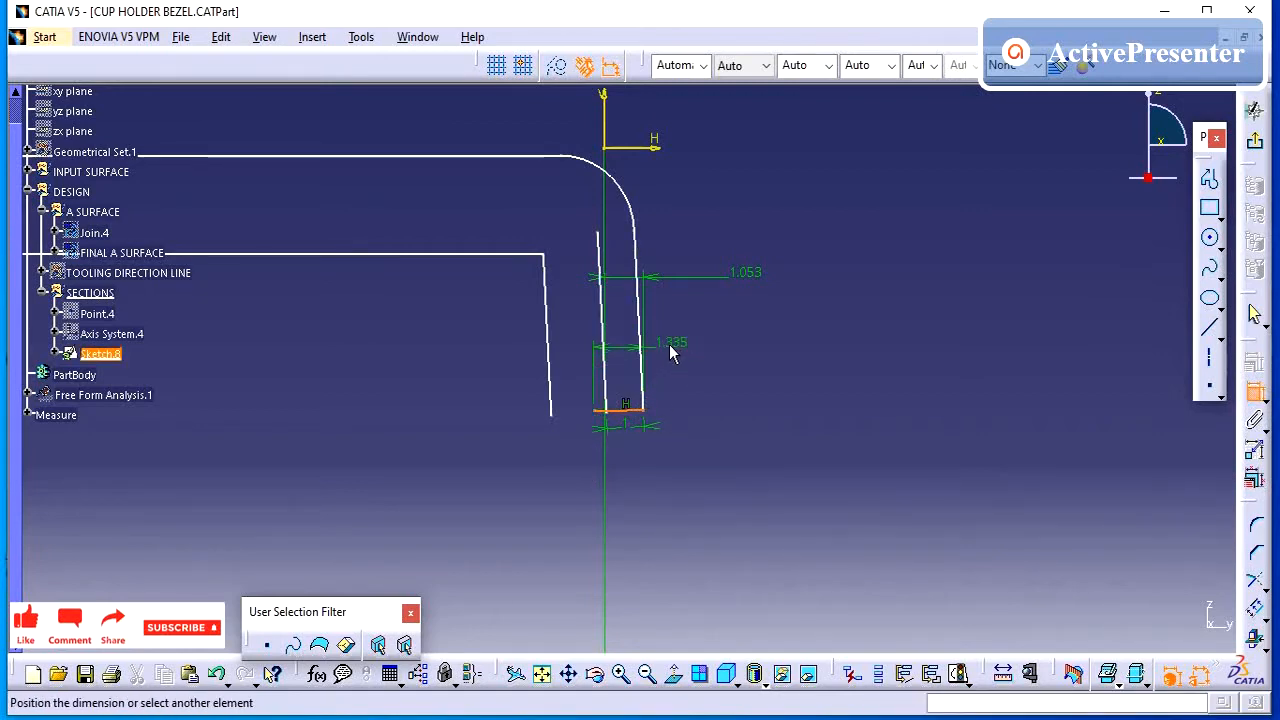
key(Escape)
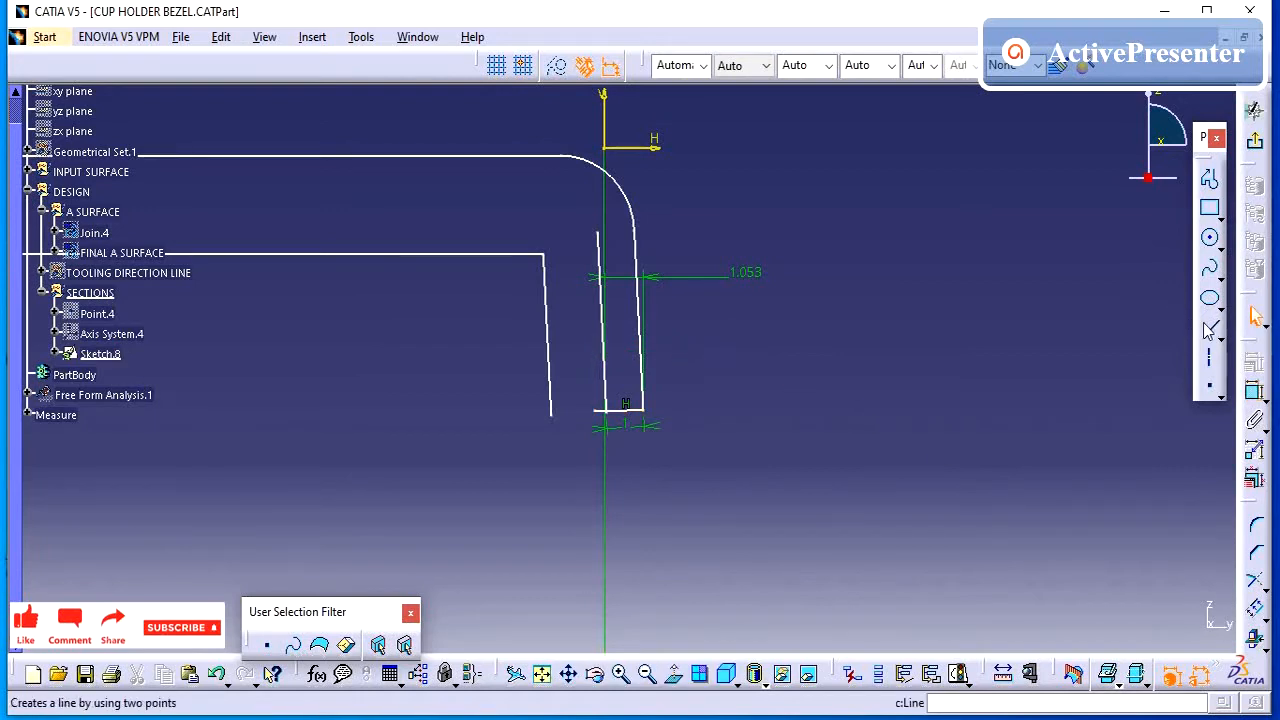
click(1209, 327)
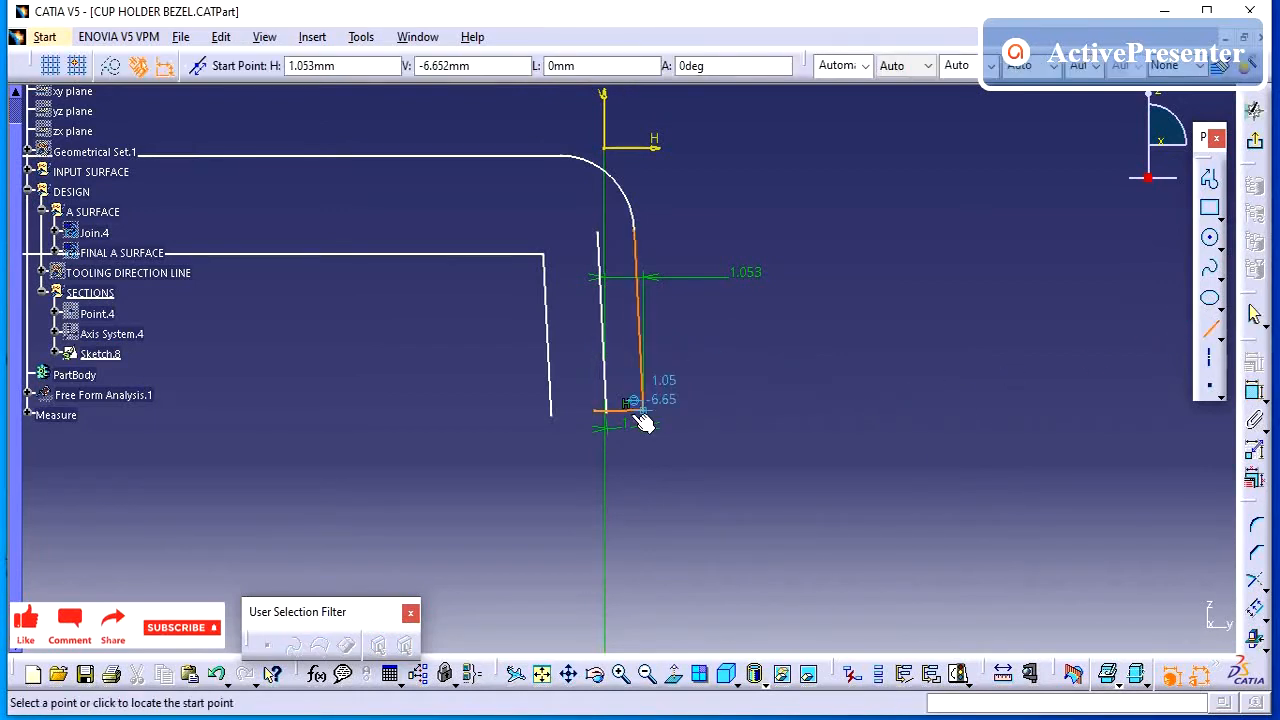
key(Escape)
click(1209, 328)
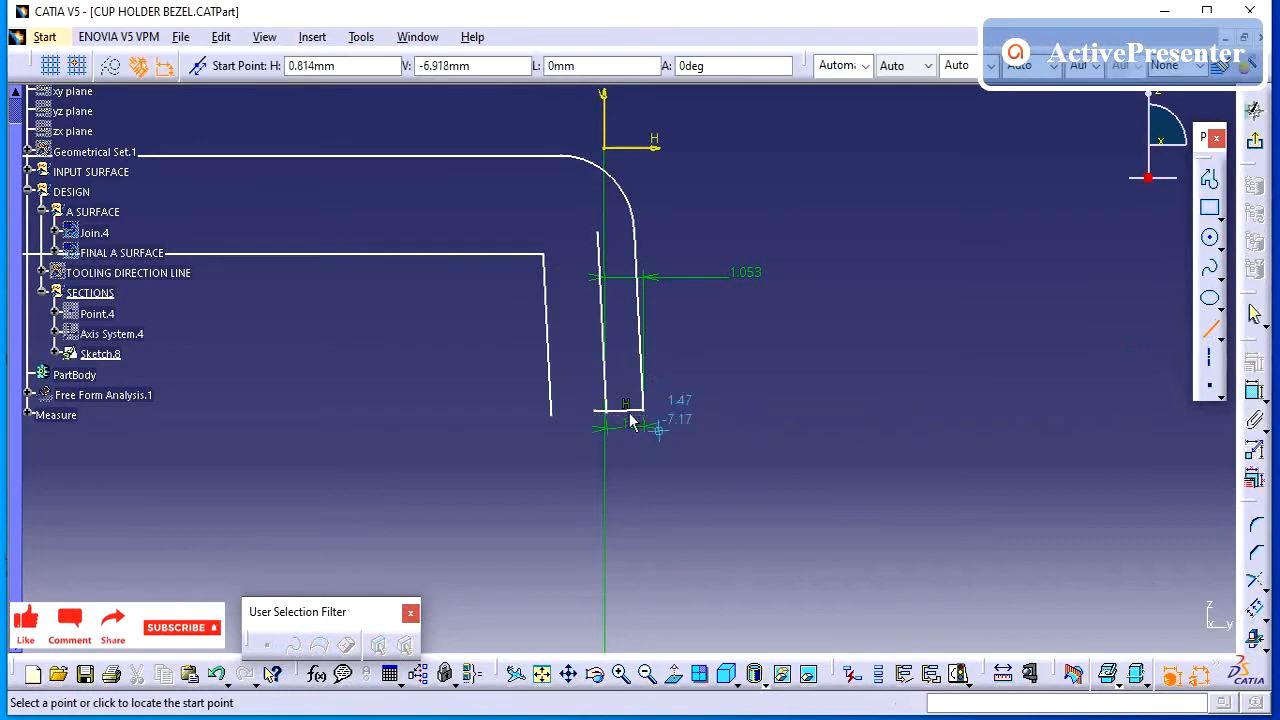
double_click(748, 271)
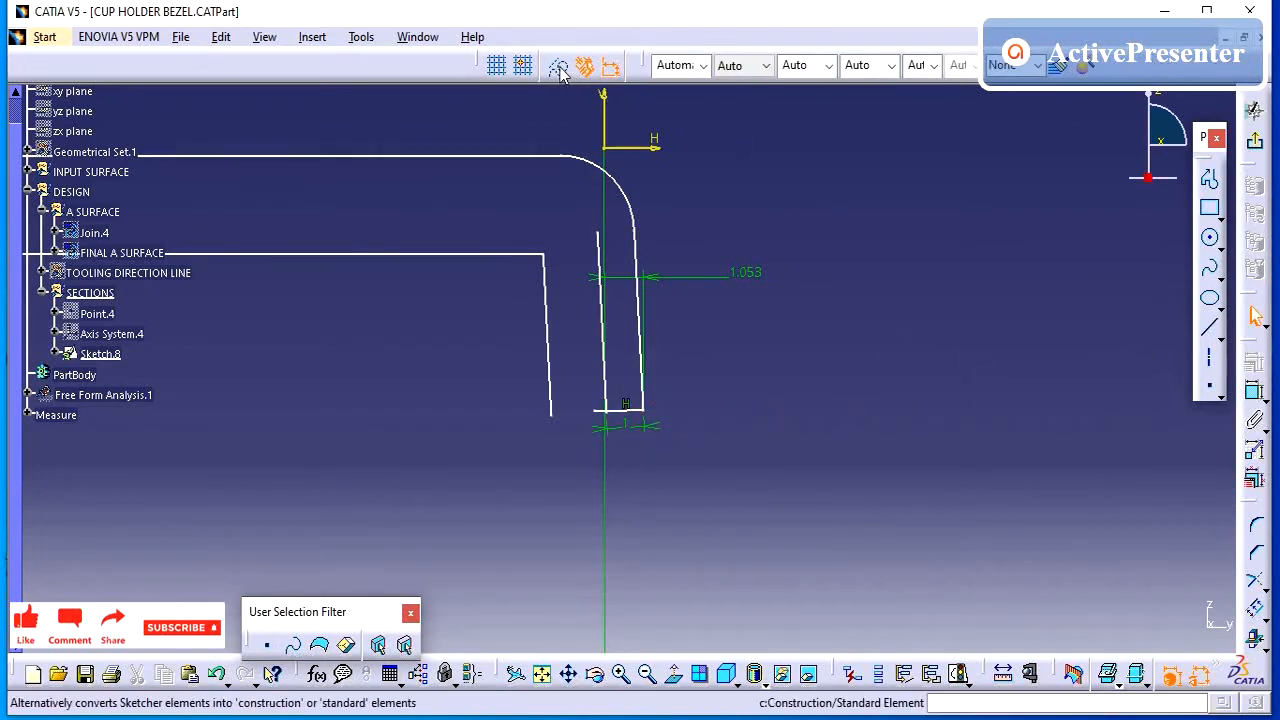
Draw a horizontal construction line across the outer wall about 1.2 mm above its end line, and dimension the distance between them
click(1209, 328)
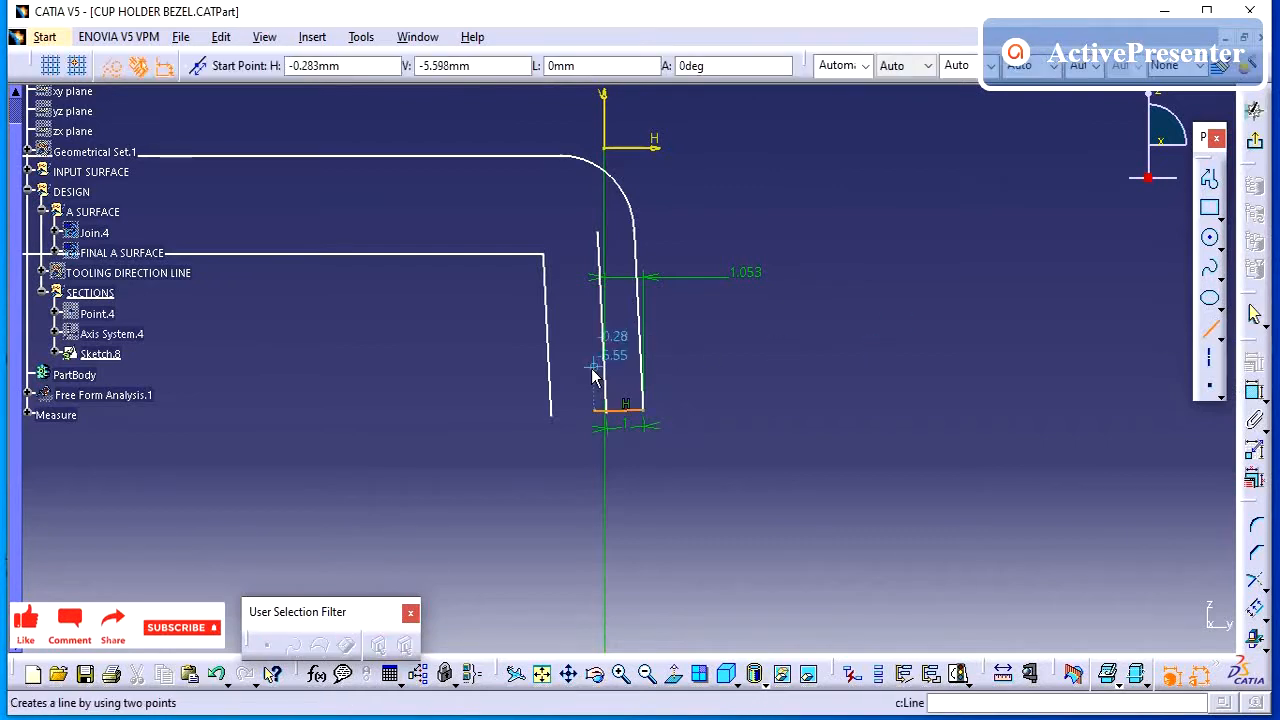
click(733, 361)
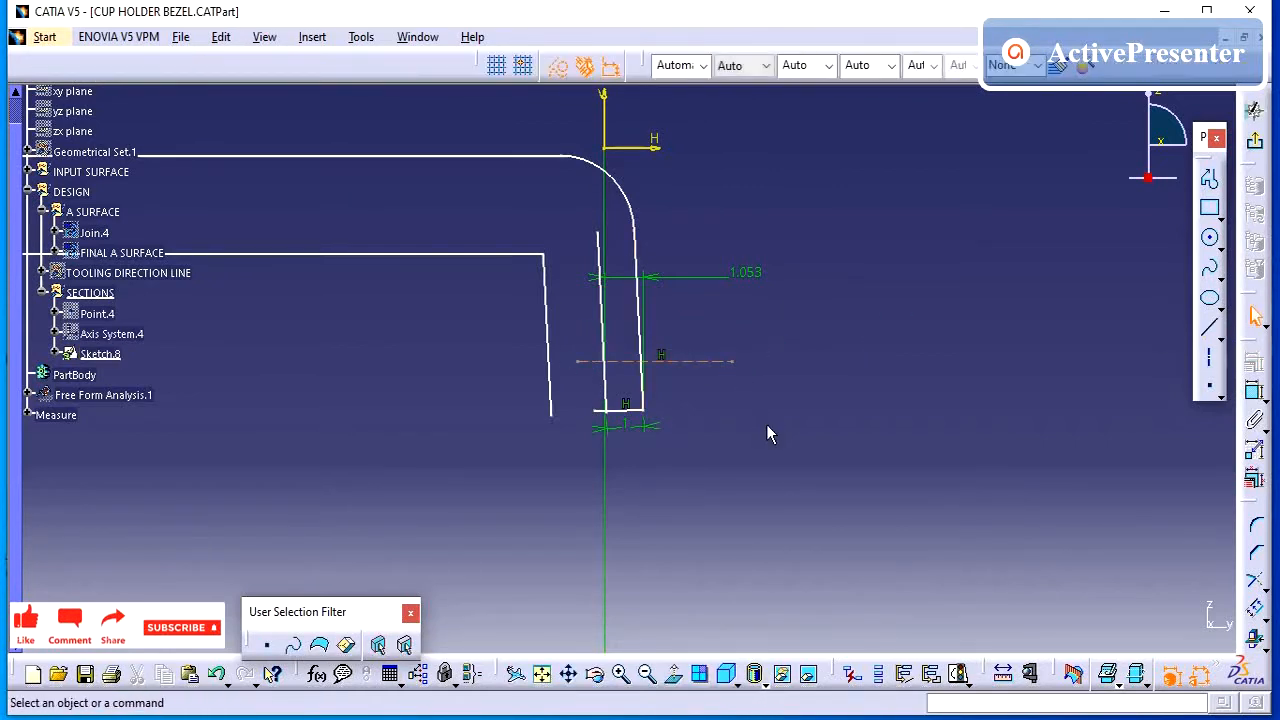
click(1255, 390)
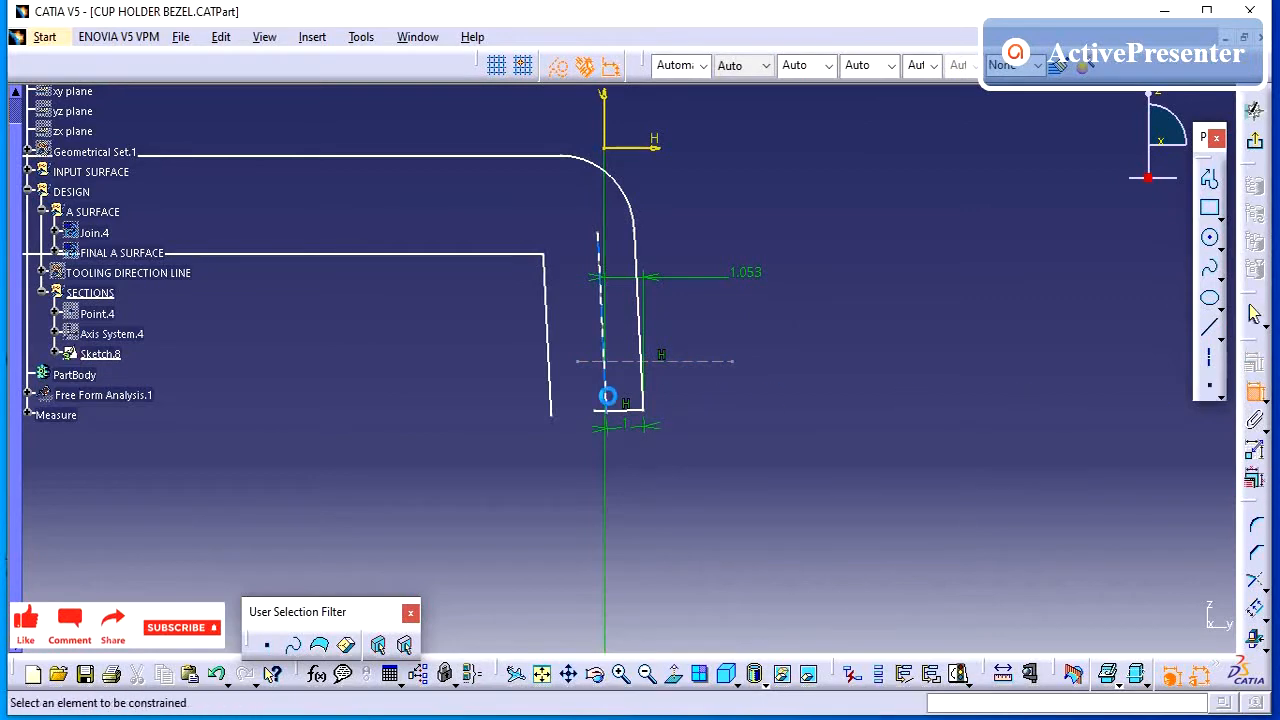
click(627, 411)
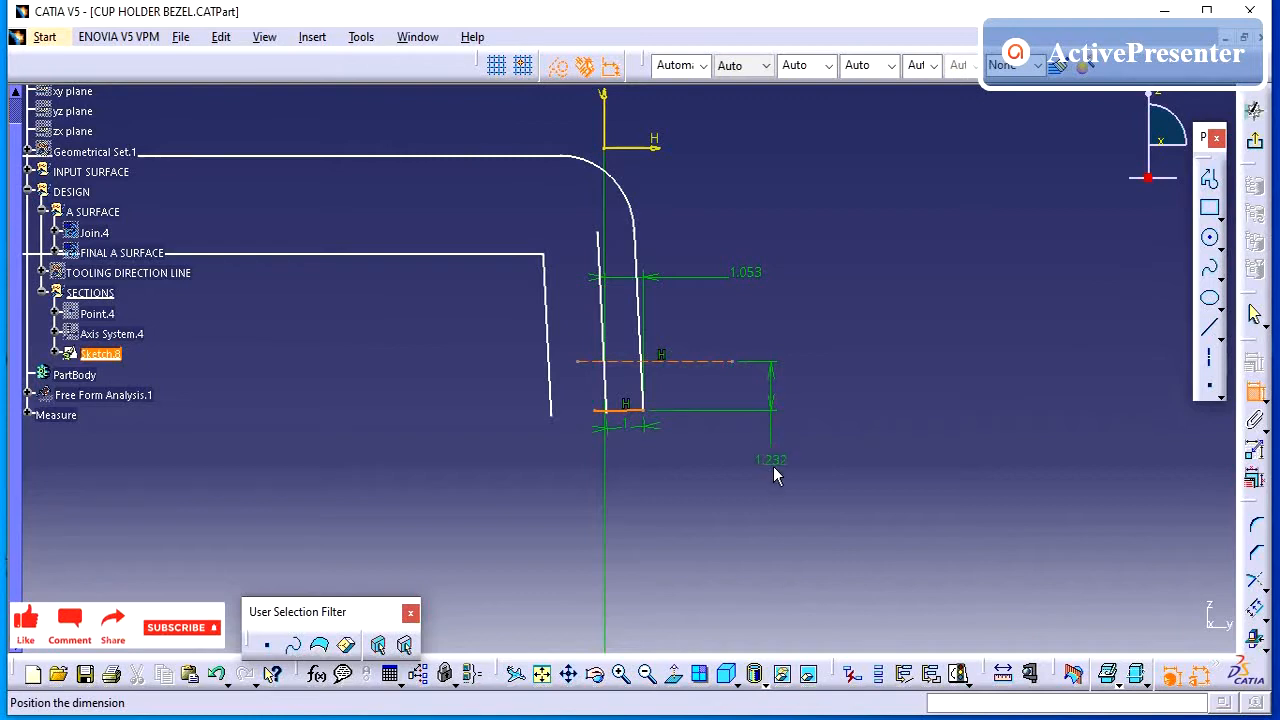
click(776, 463)
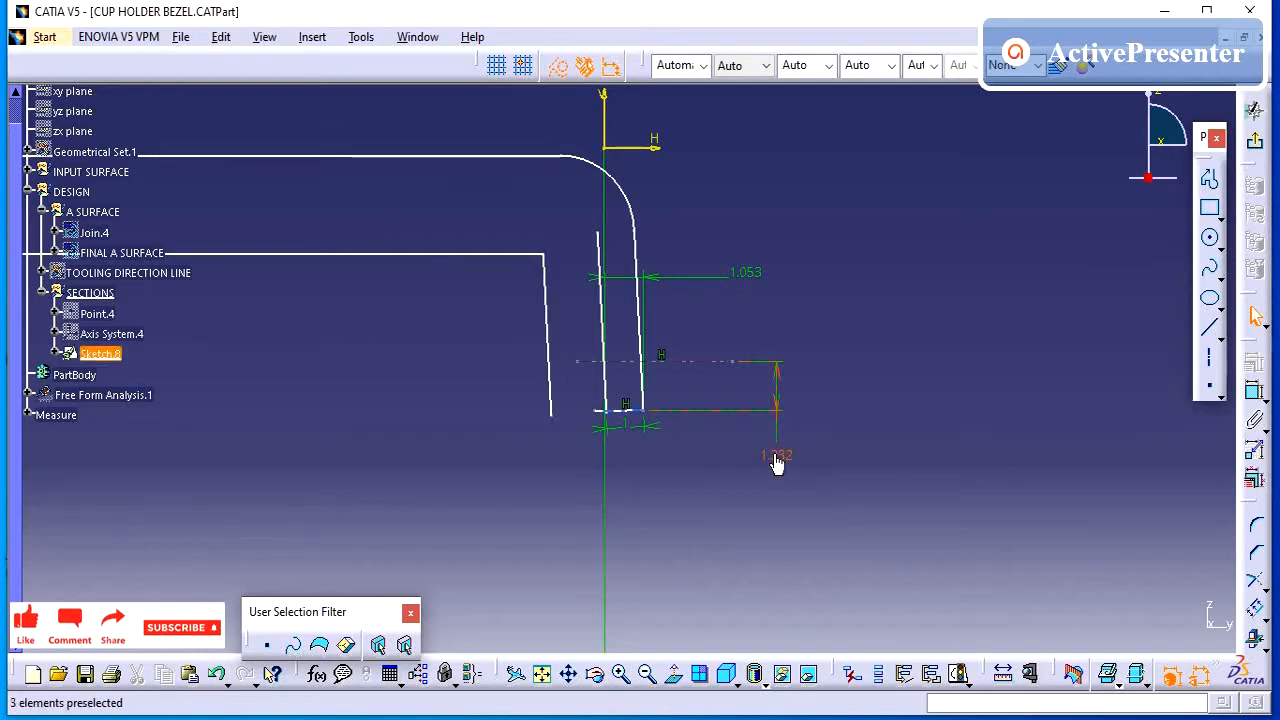
Set the distance between the horizontal construction line and the outer wall's end line to 1 mm
click(781, 457)
double_click(781, 457)
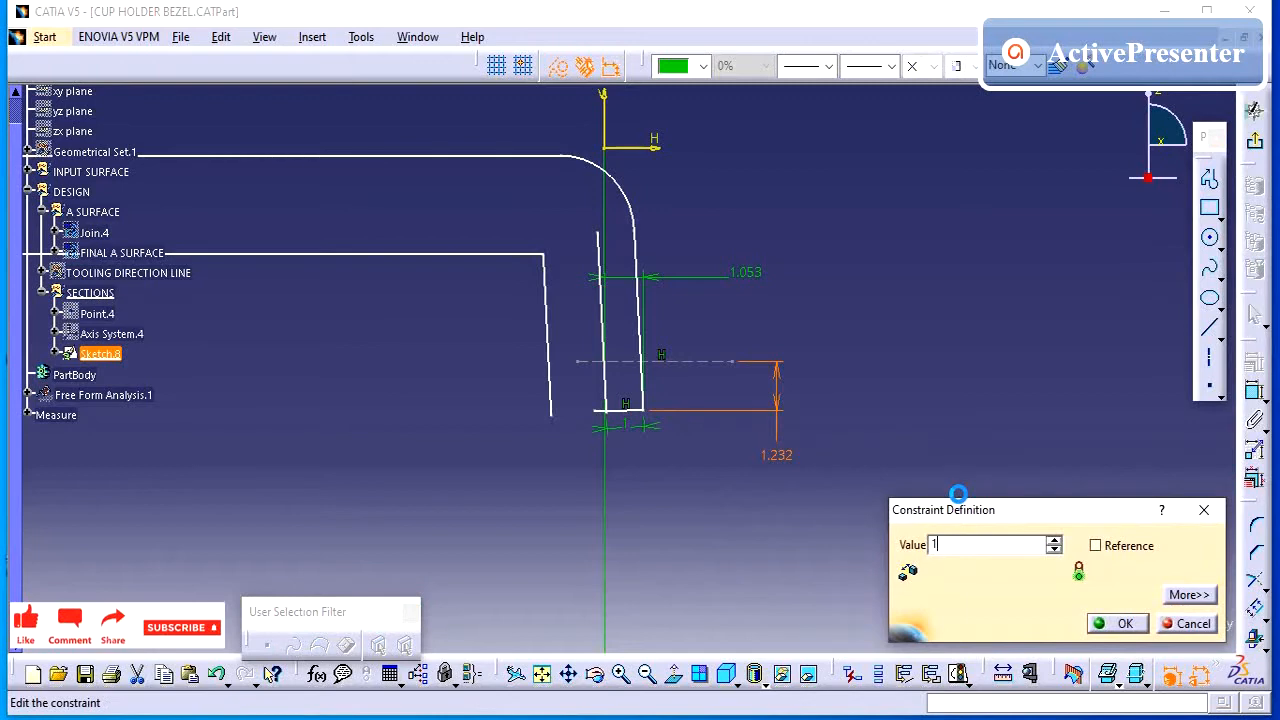
key(Return)
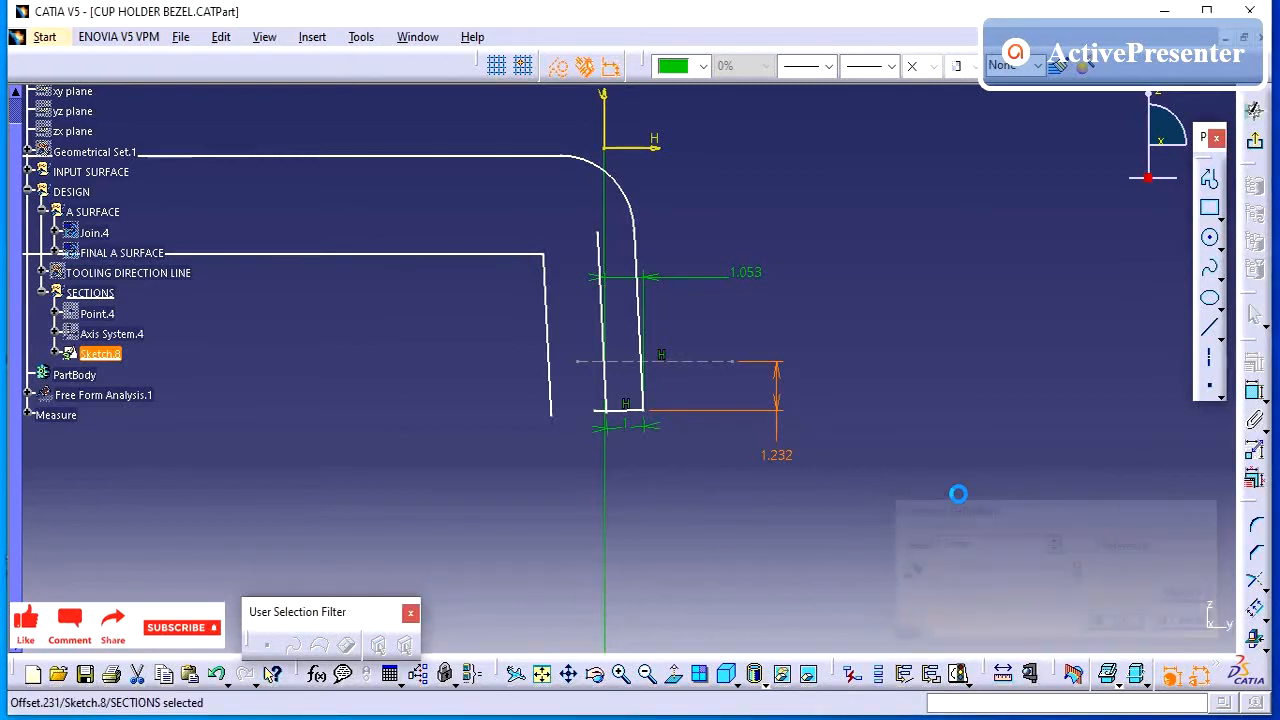
double_click(781, 457)
text(1)
key(Return)
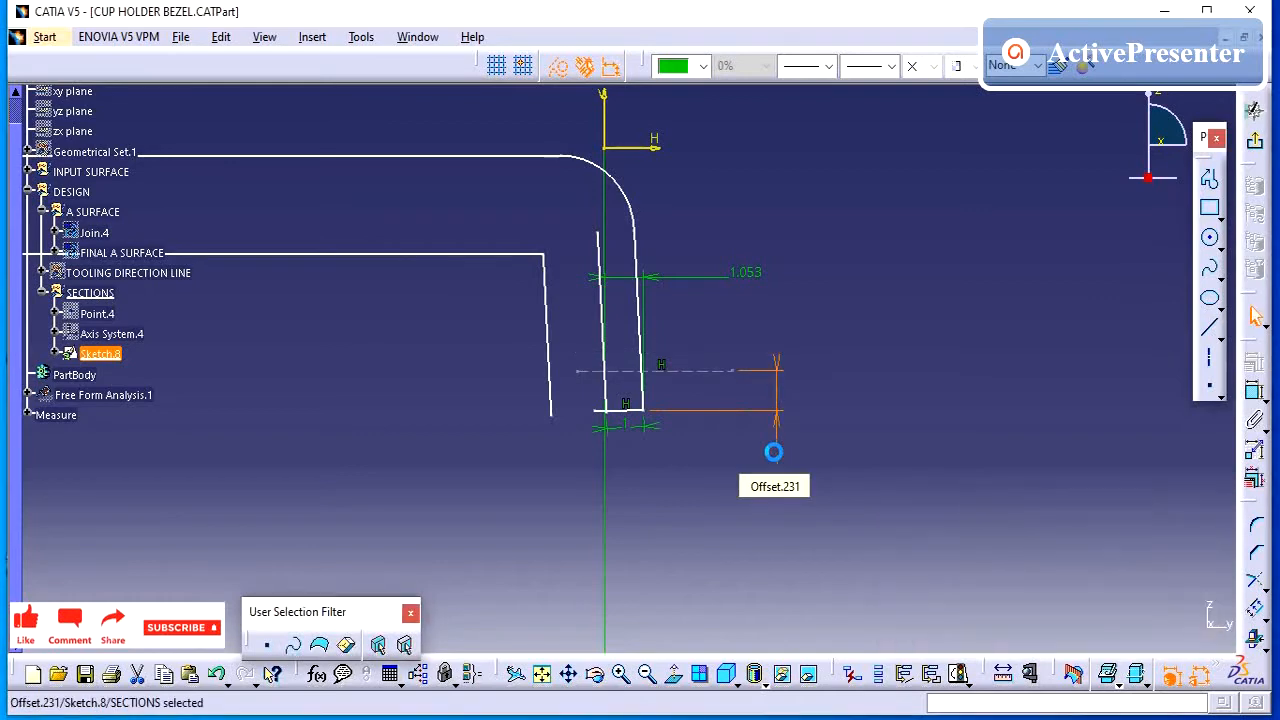
click(803, 518)
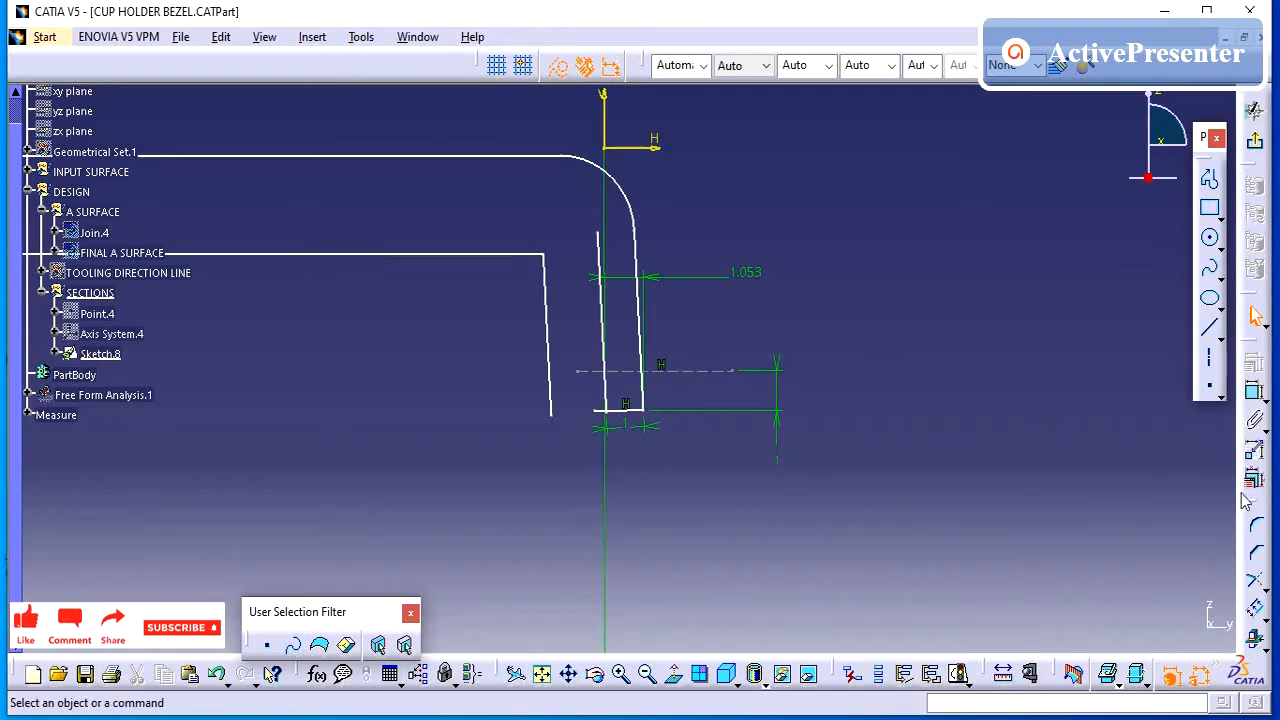
Trim the inner wall line and the horizontal construction line to a common corner, and convert the construction line to a standard line
click(1209, 327)
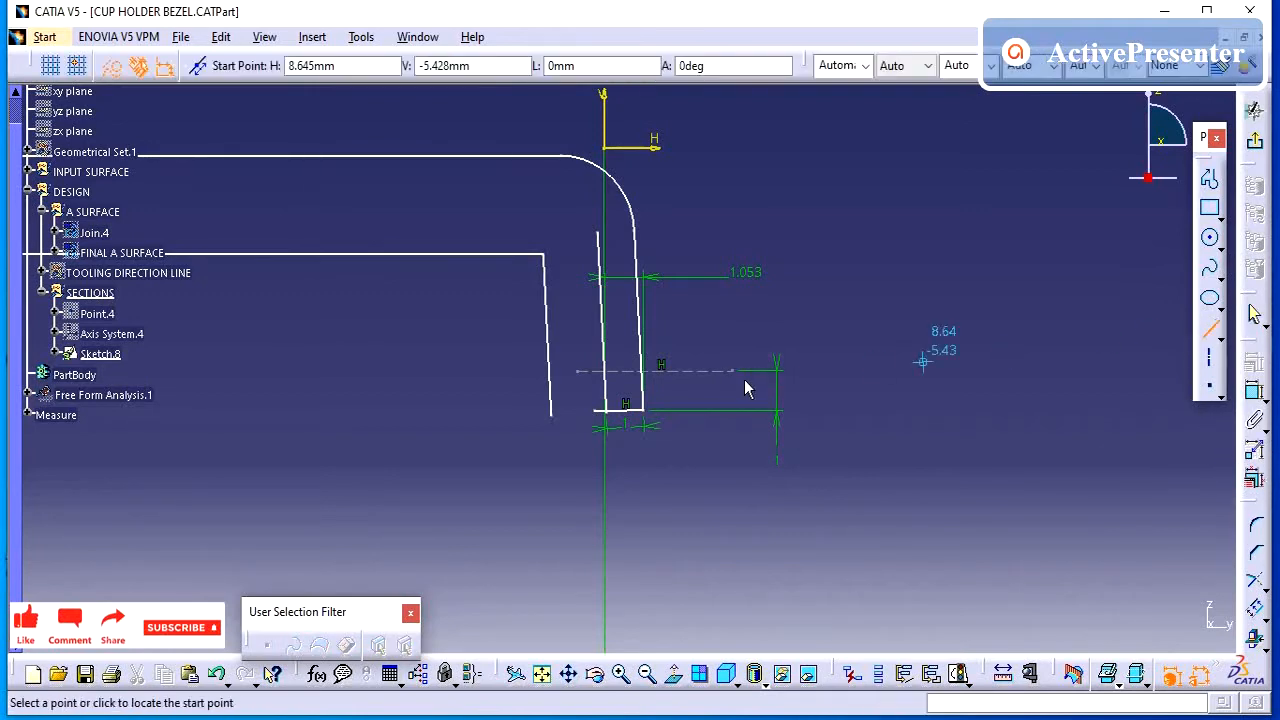
key(Escape)
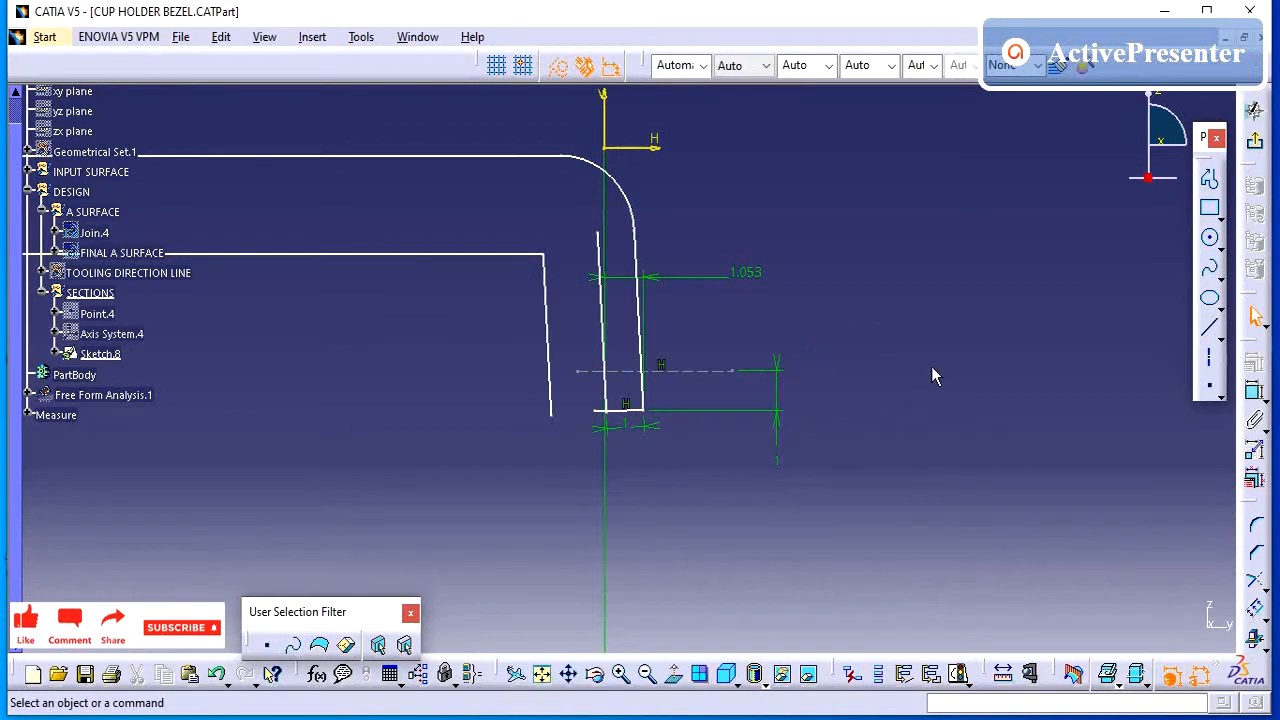
click(1254, 580)
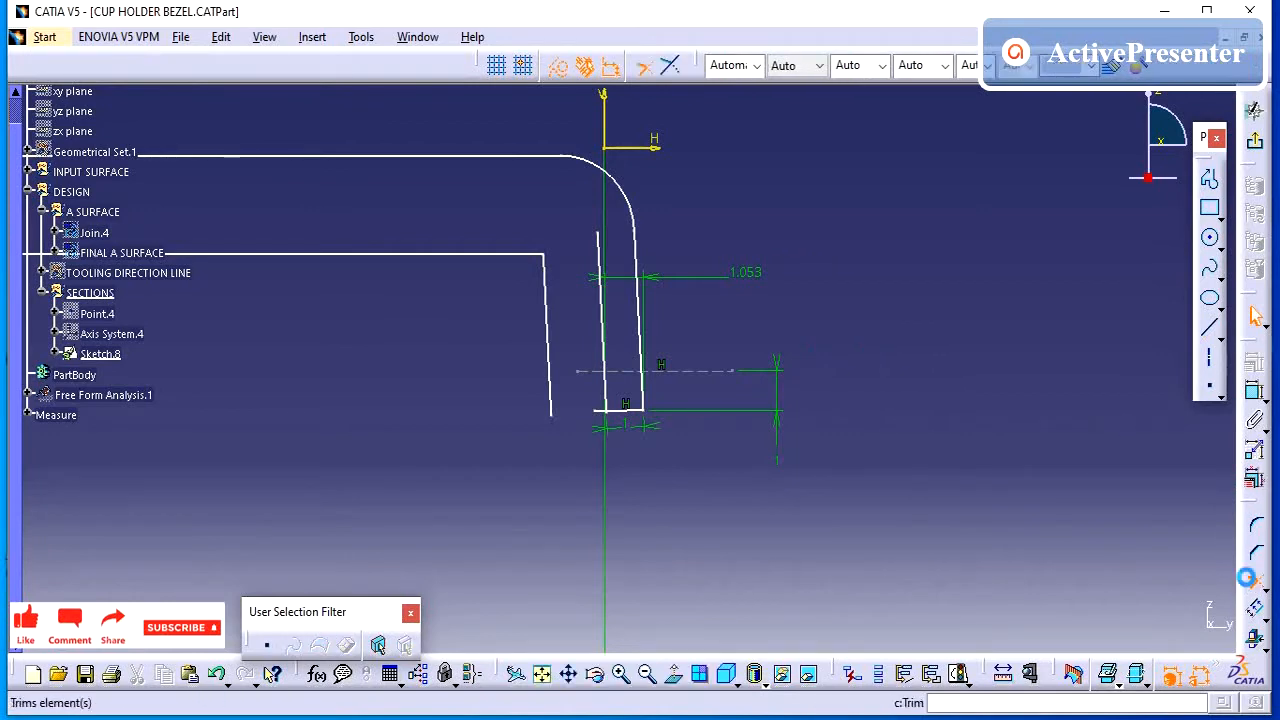
click(628, 374)
click(548, 319)
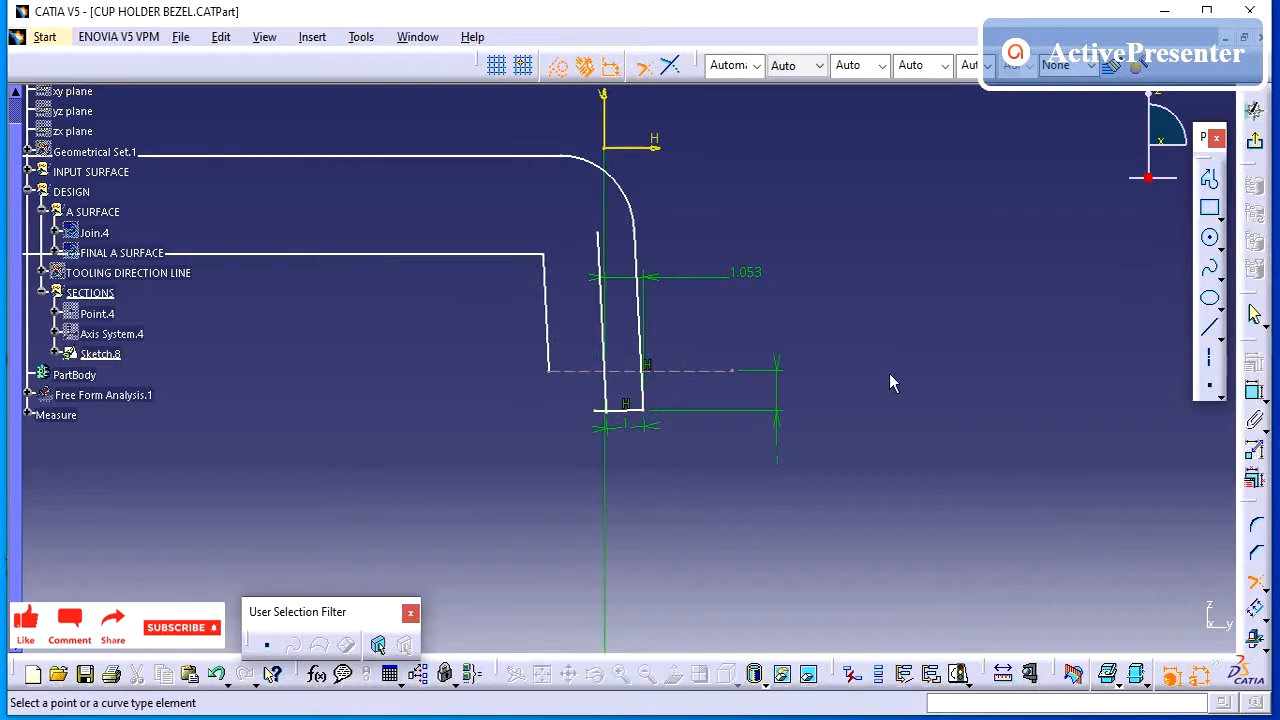
key(Escape)
click(590, 371)
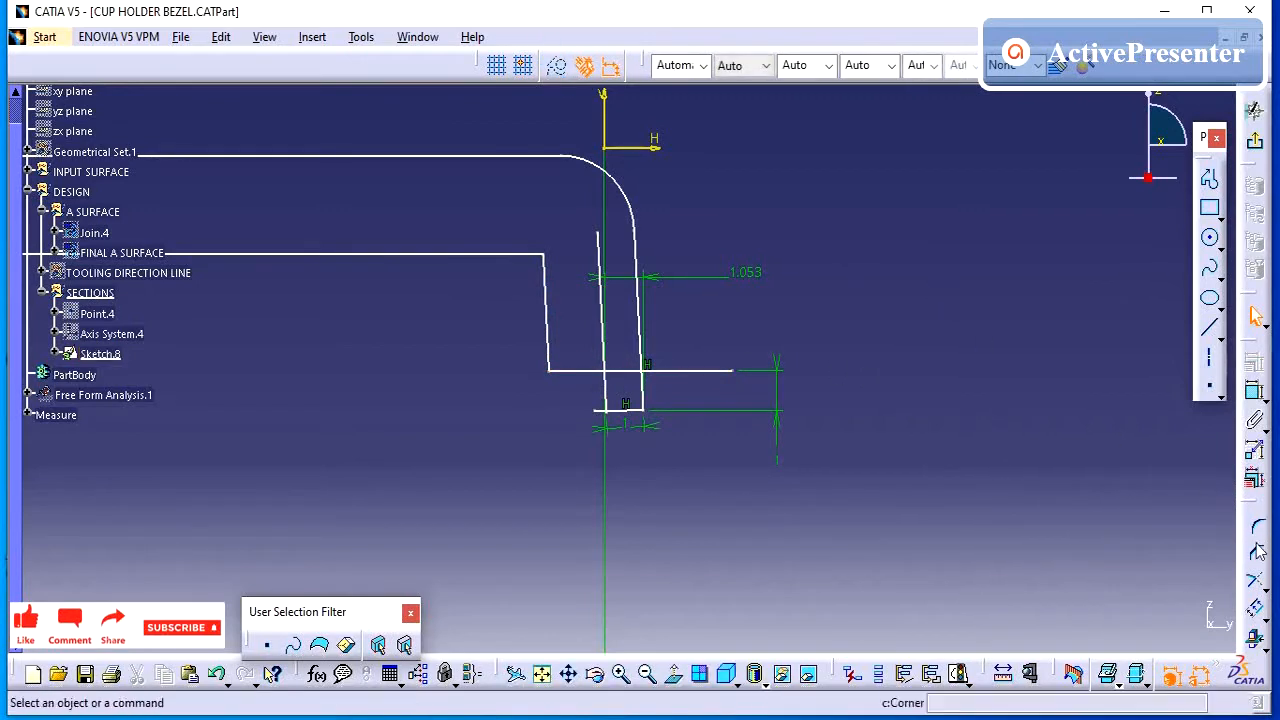
Trim the short parallel wall line against the horizontal step line and the end line to close the stepped end
click(1255, 580)
click(580, 376)
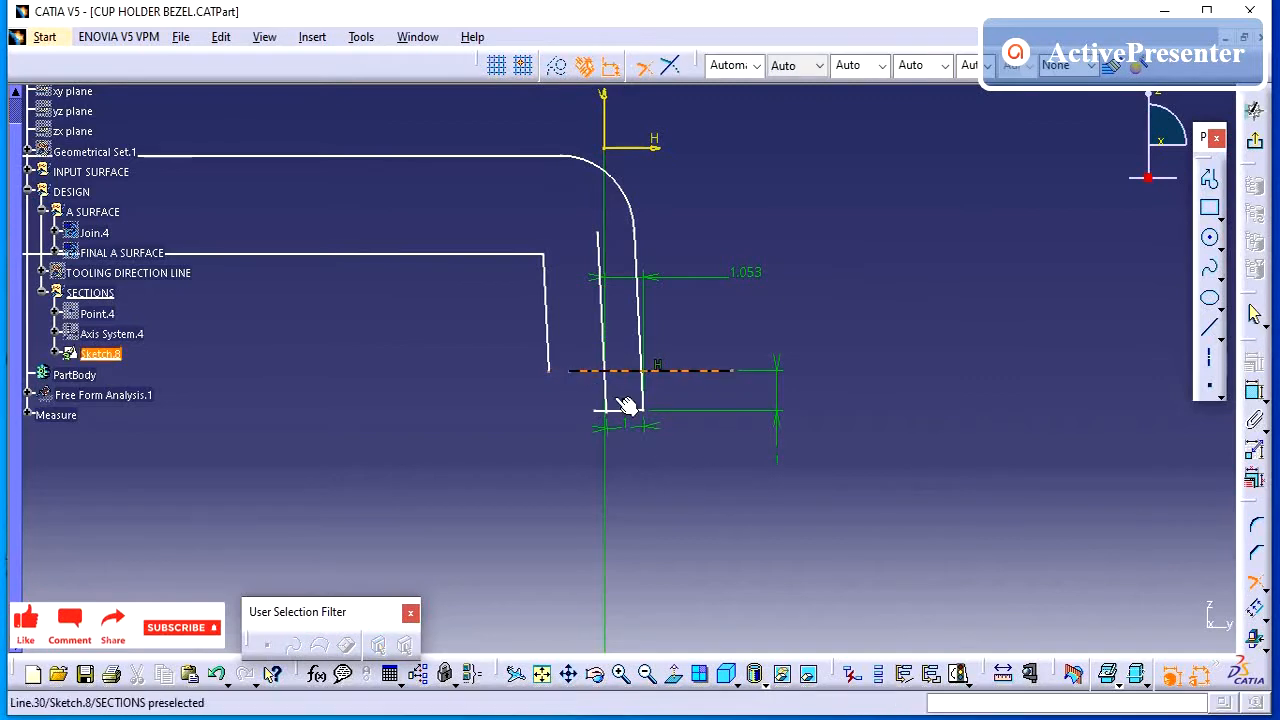
click(605, 402)
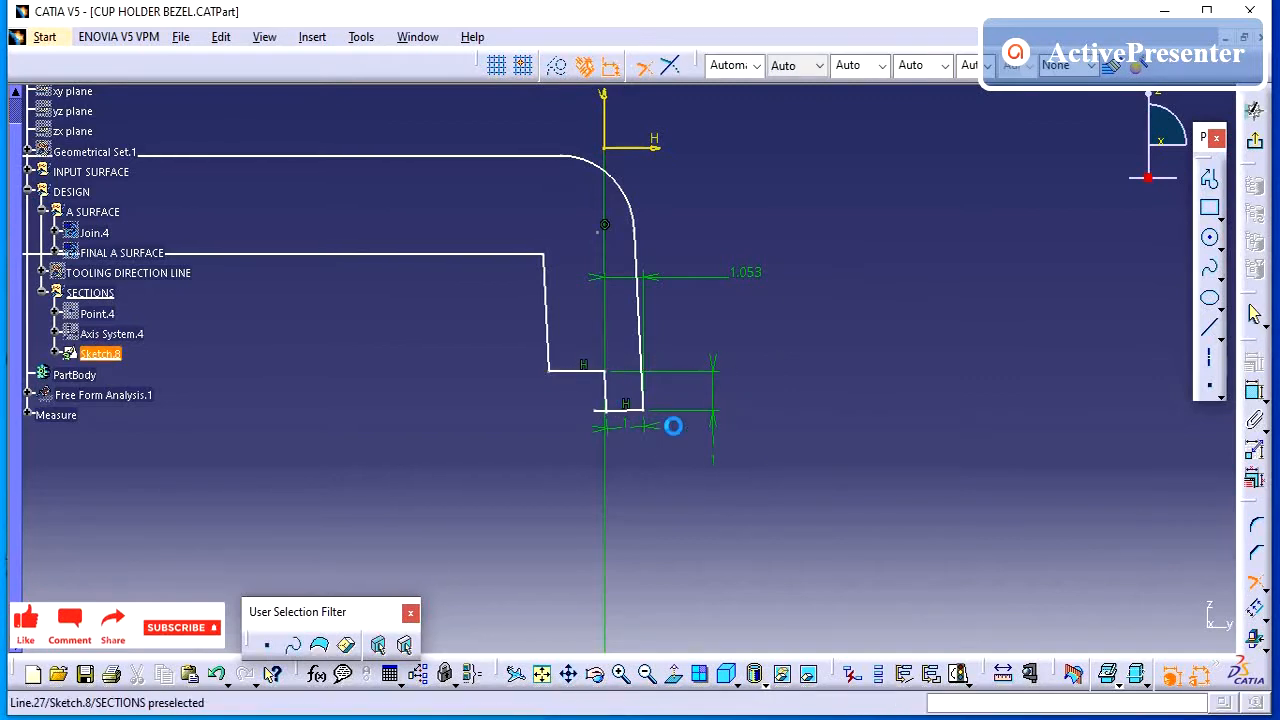
middle_drag(805, 468, 855, 328)
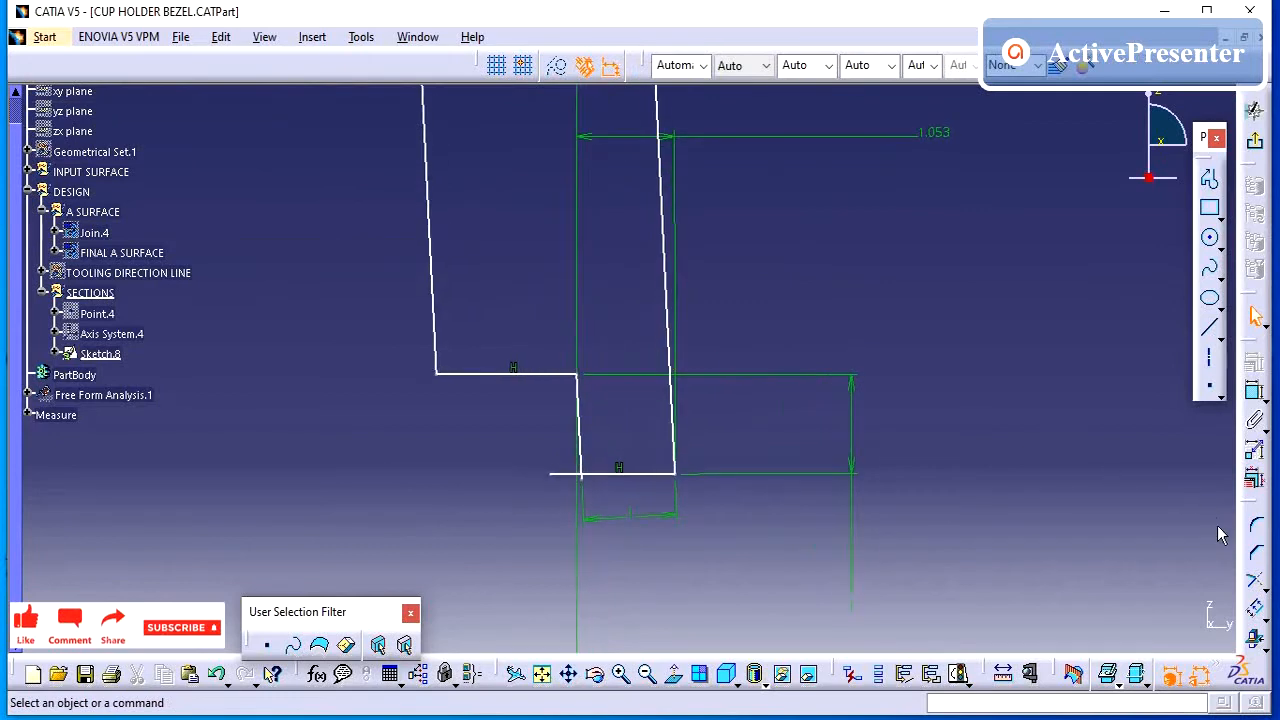
click(1250, 584)
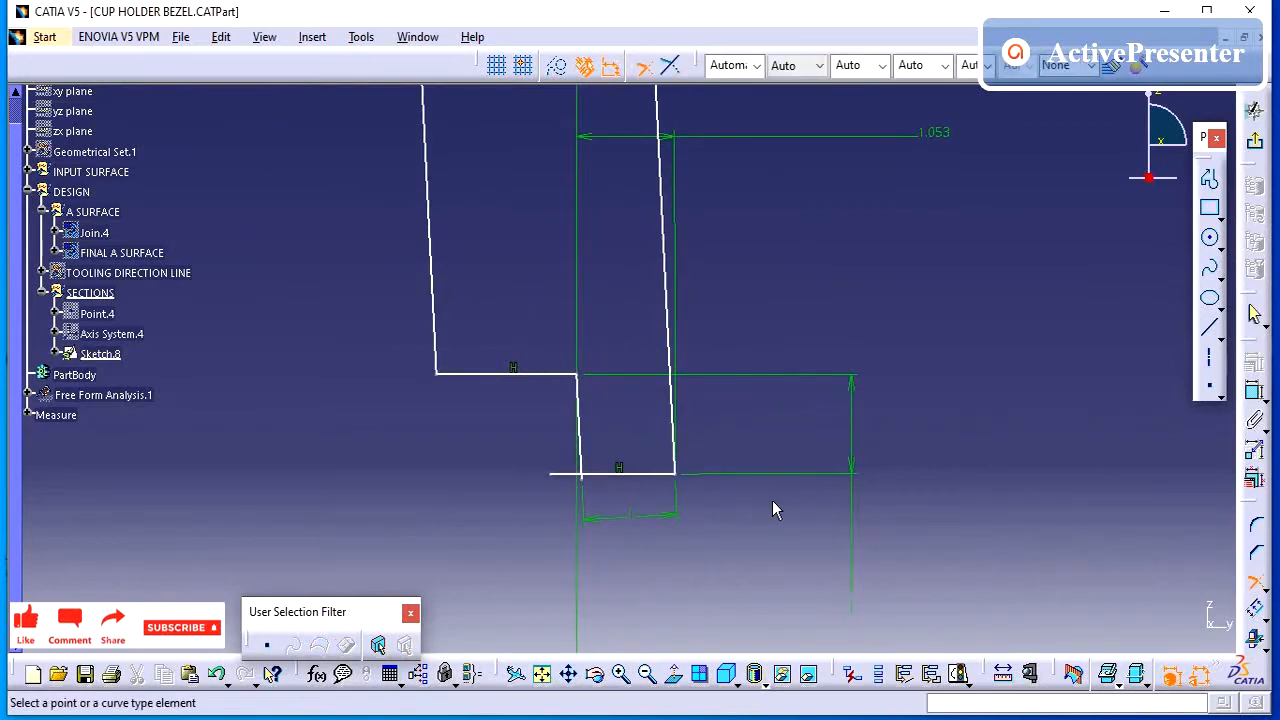
click(579, 440)
click(647, 476)
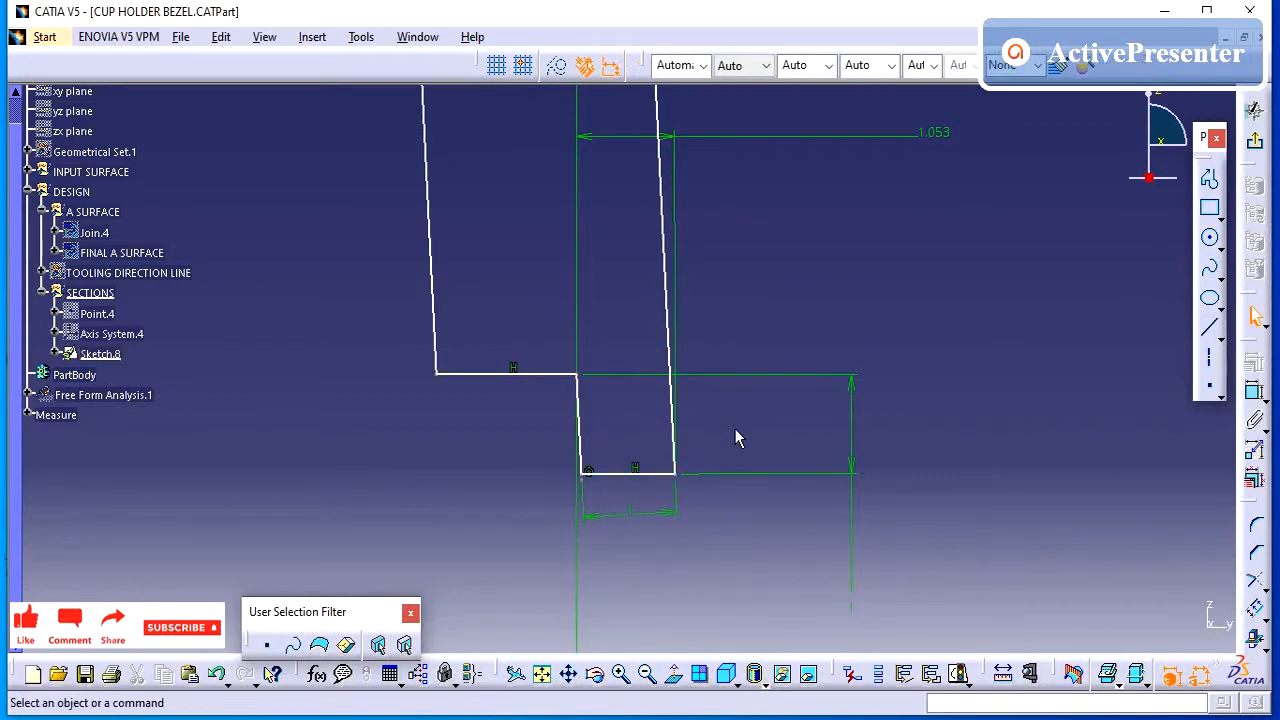
Dimension the end line's vertical distance from the horizontal sketch axis and the horizontal width of the step
click(1254, 391)
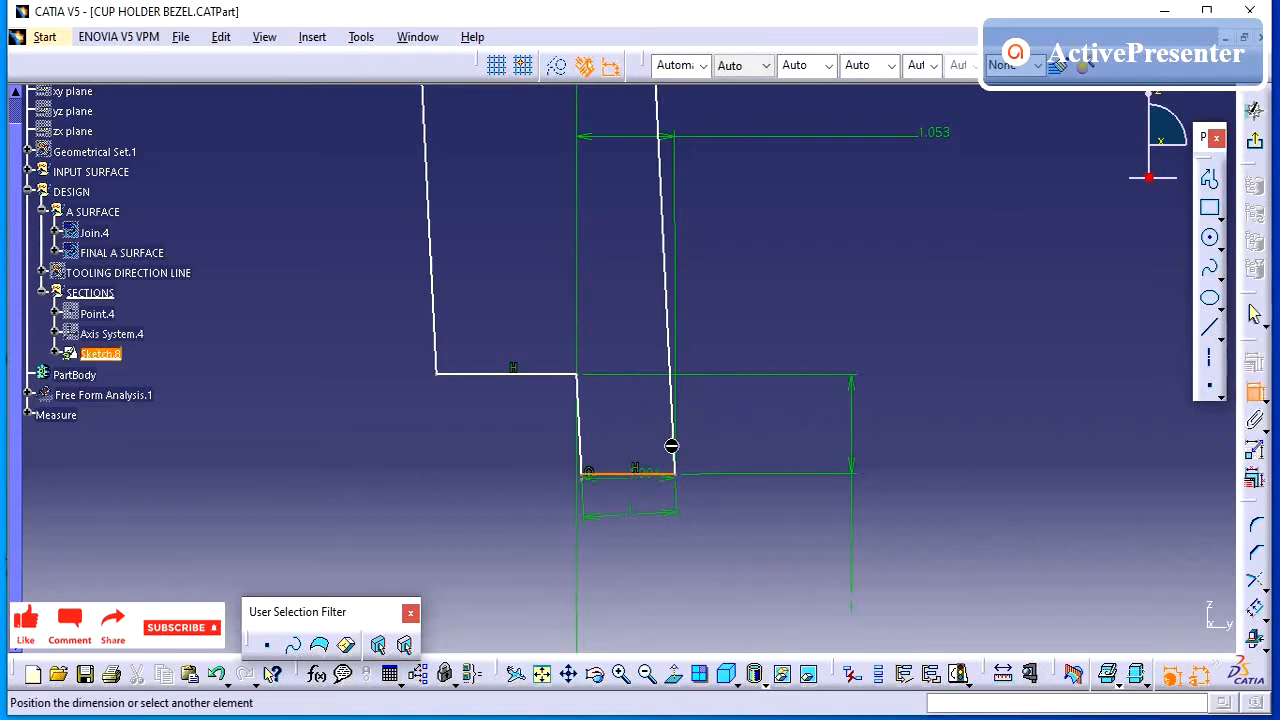
middle_drag(754, 356, 711, 637)
middle_drag(754, 316, 736, 327)
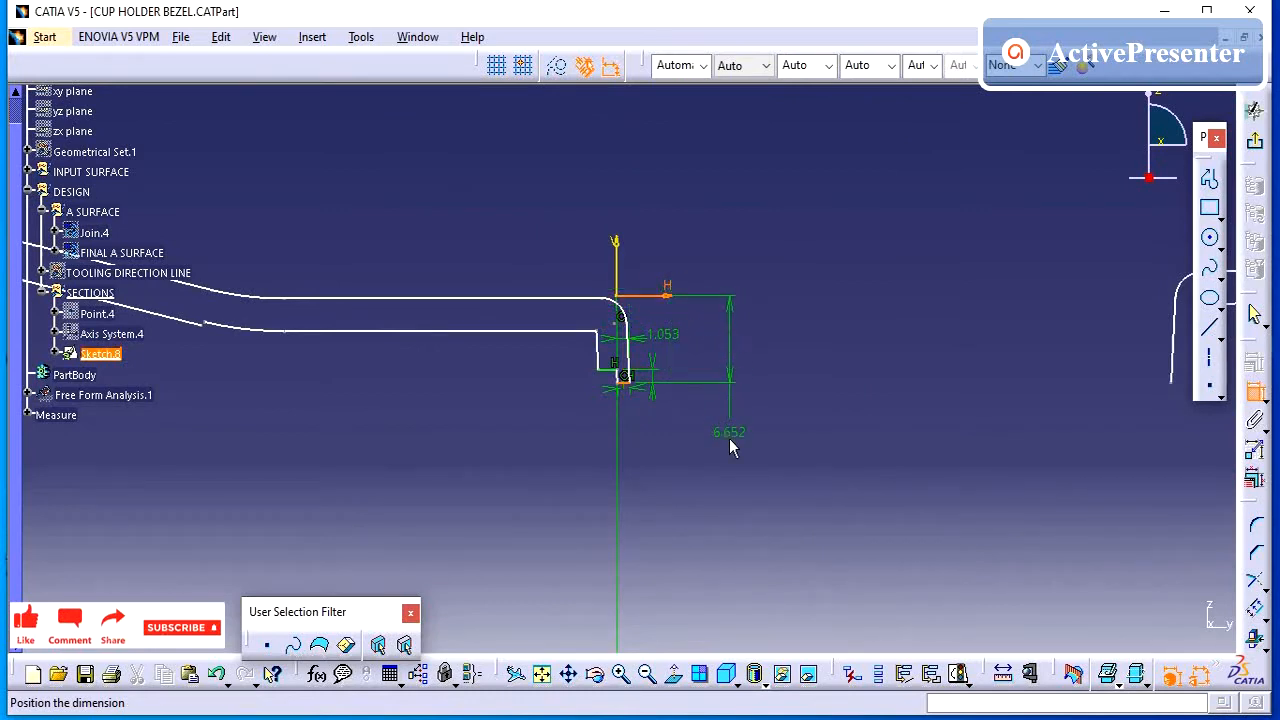
click(729, 439)
click(1254, 395)
mouse_move(655, 226)
middle_down()
mouse_move(655, 214)
mouse_move(636, 365)
middle_up()
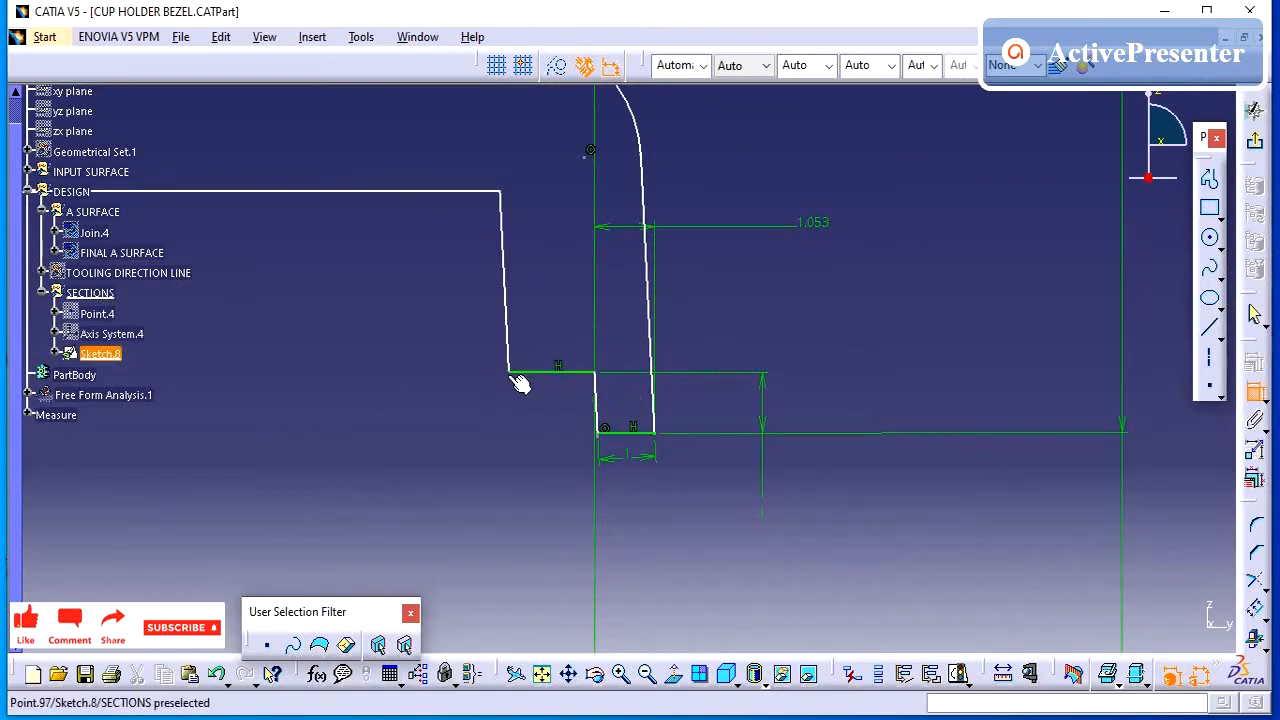
click(440, 440)
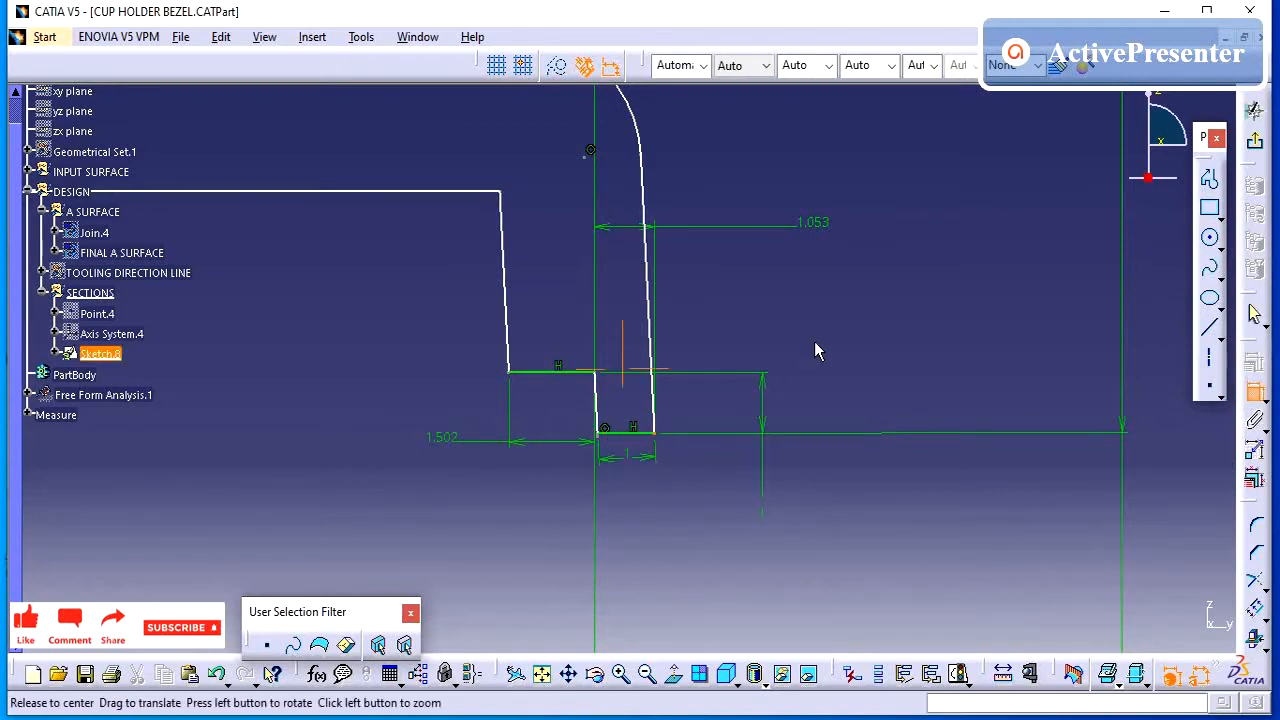
middle_drag(814, 341, 770, 625)
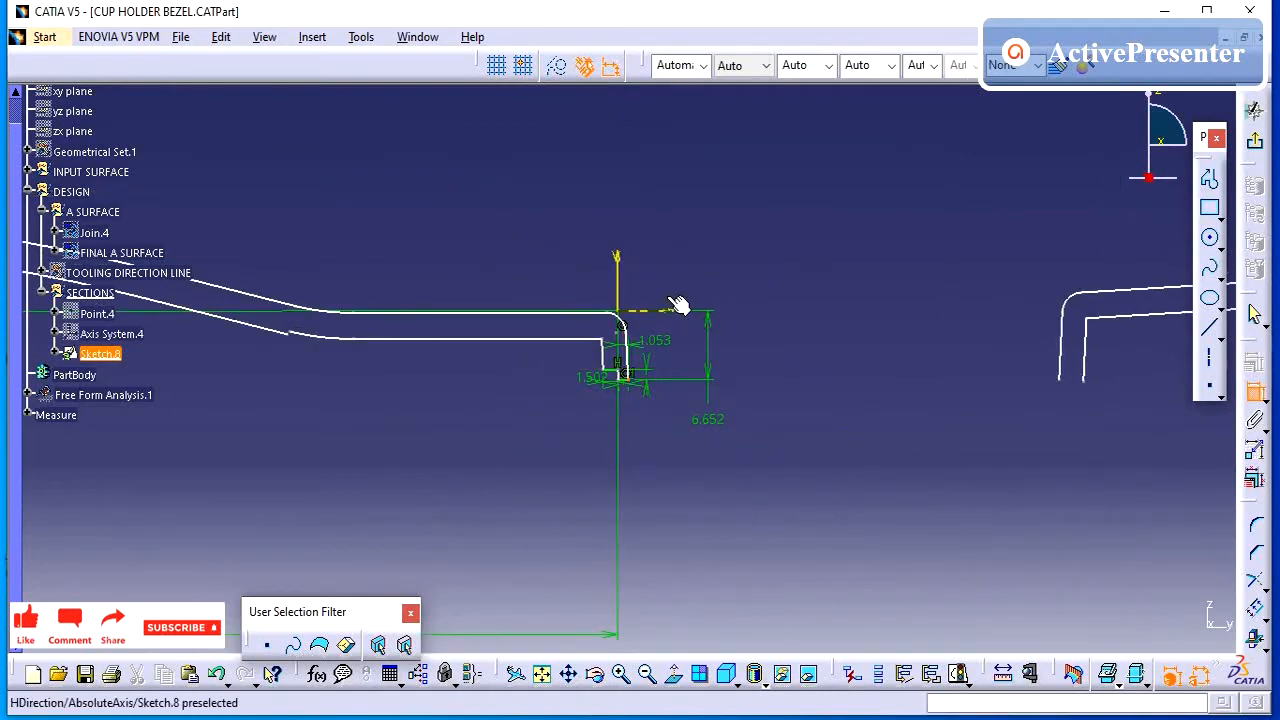
click(619, 262)
click(651, 277)
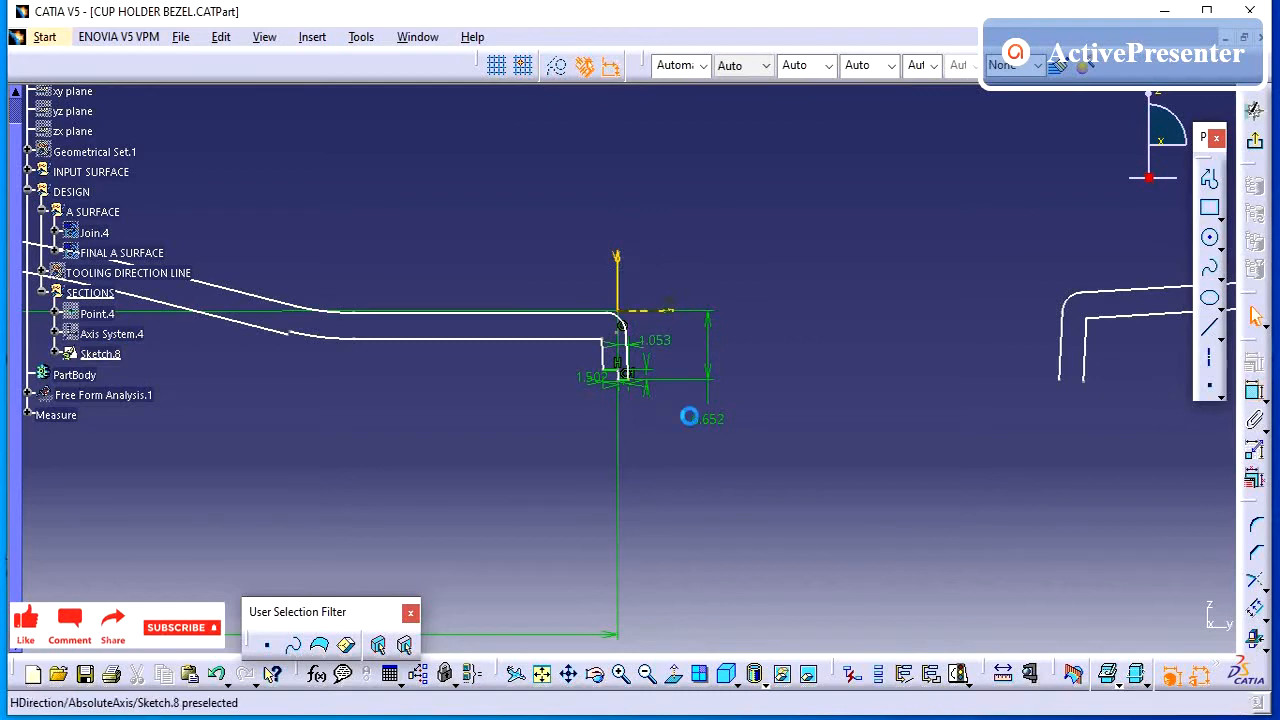
Round the corner between the wall's end line and the short inner line of the step with a 0.3 mm fillet
mouse_move(686, 417)
middle_down()
mouse_move(691, 437)
mouse_move(801, 297)
middle_up()
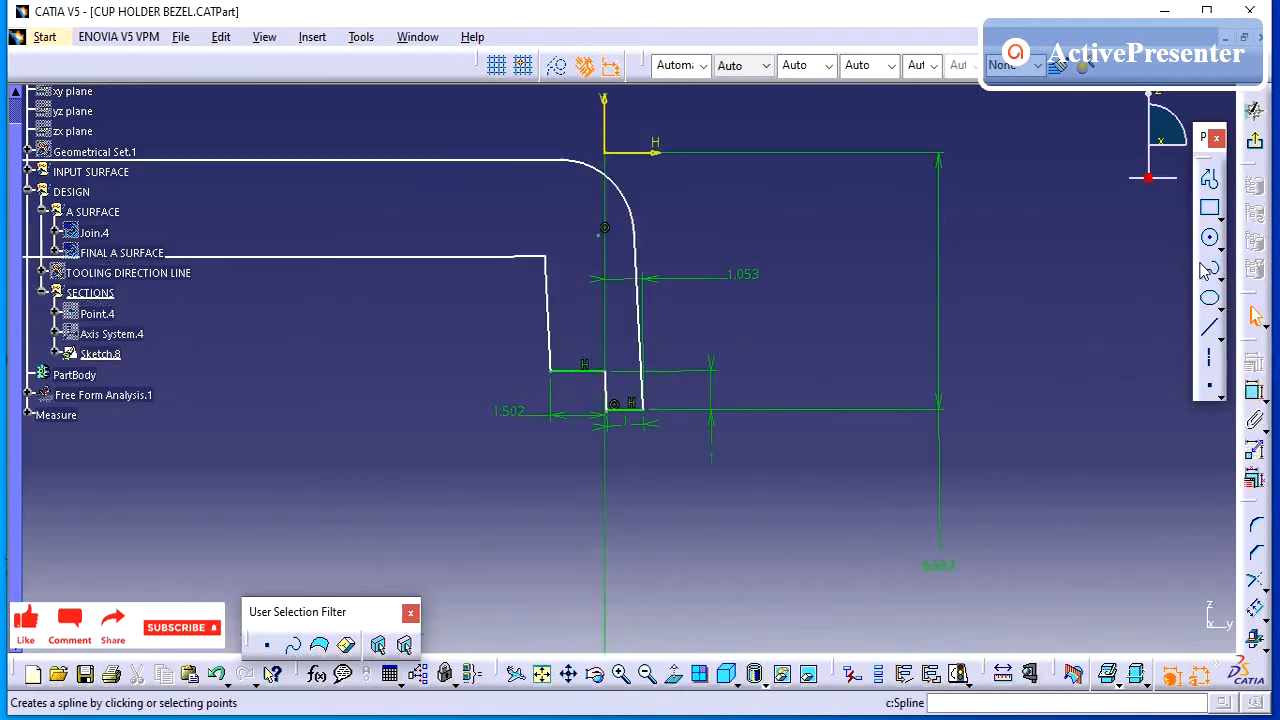
click(1256, 524)
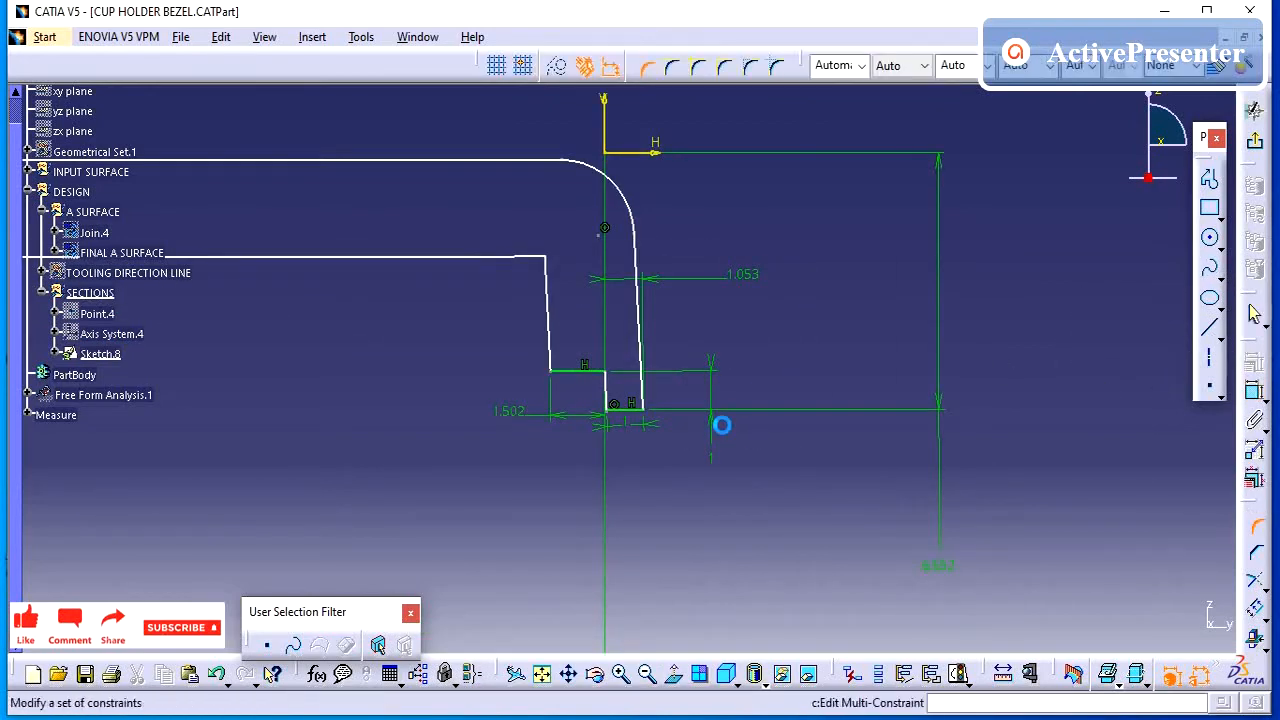
middle_drag(746, 400, 768, 268)
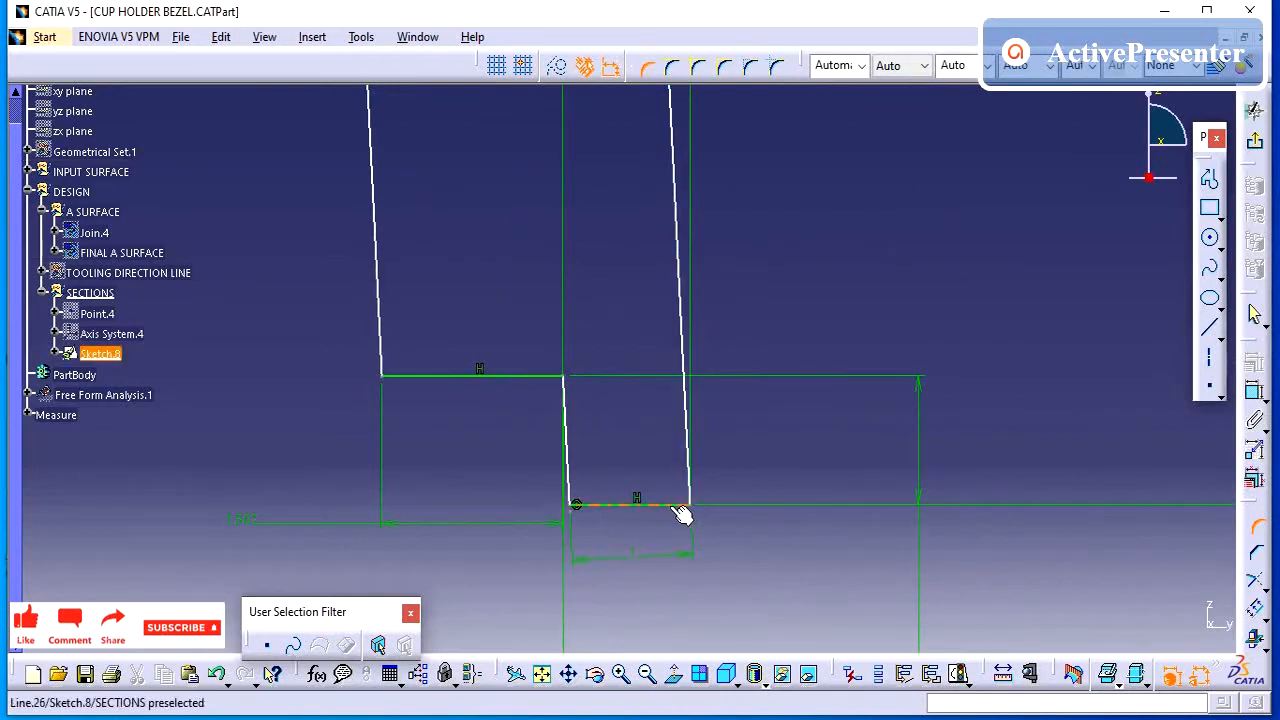
click(622, 506)
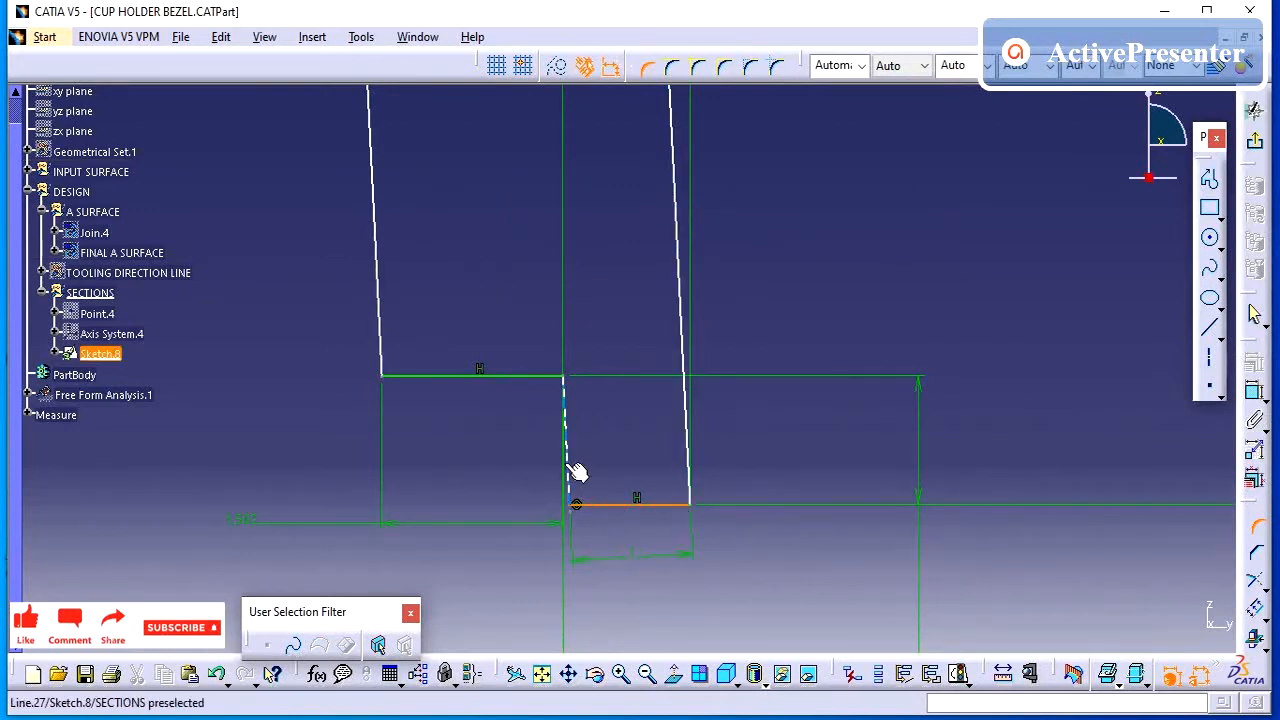
click(577, 472)
click(595, 495)
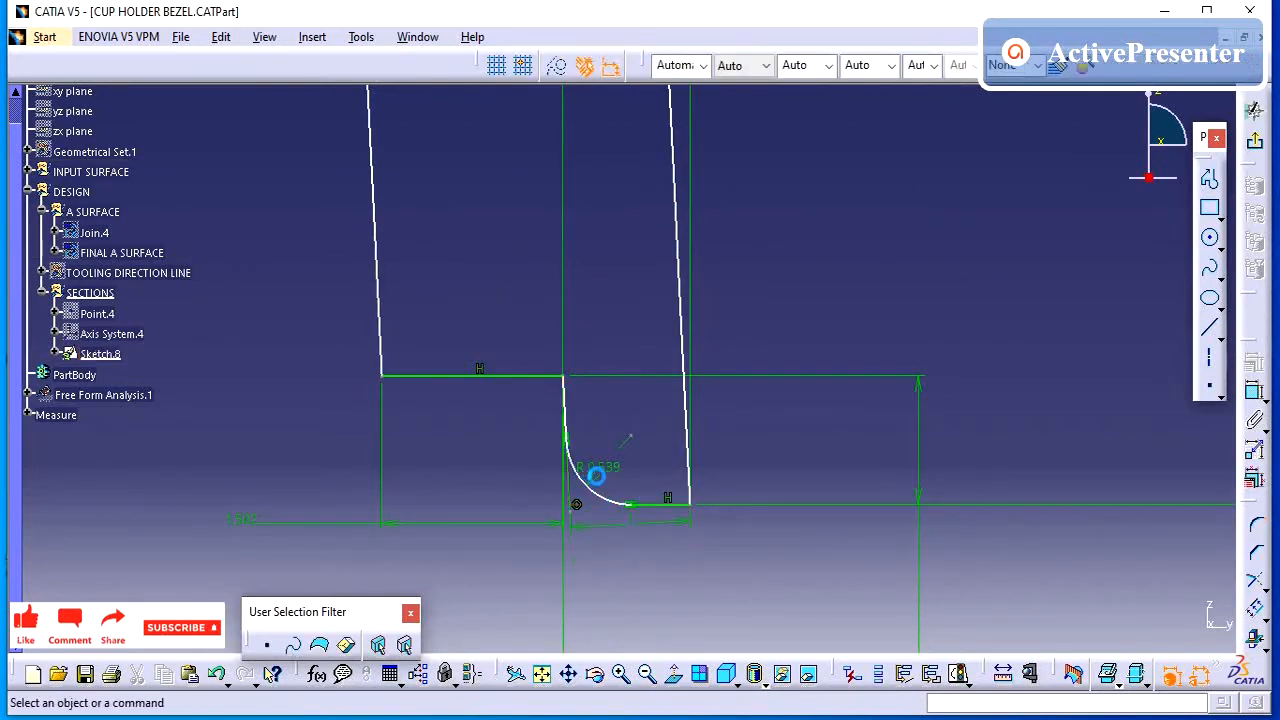
double_click(607, 465)
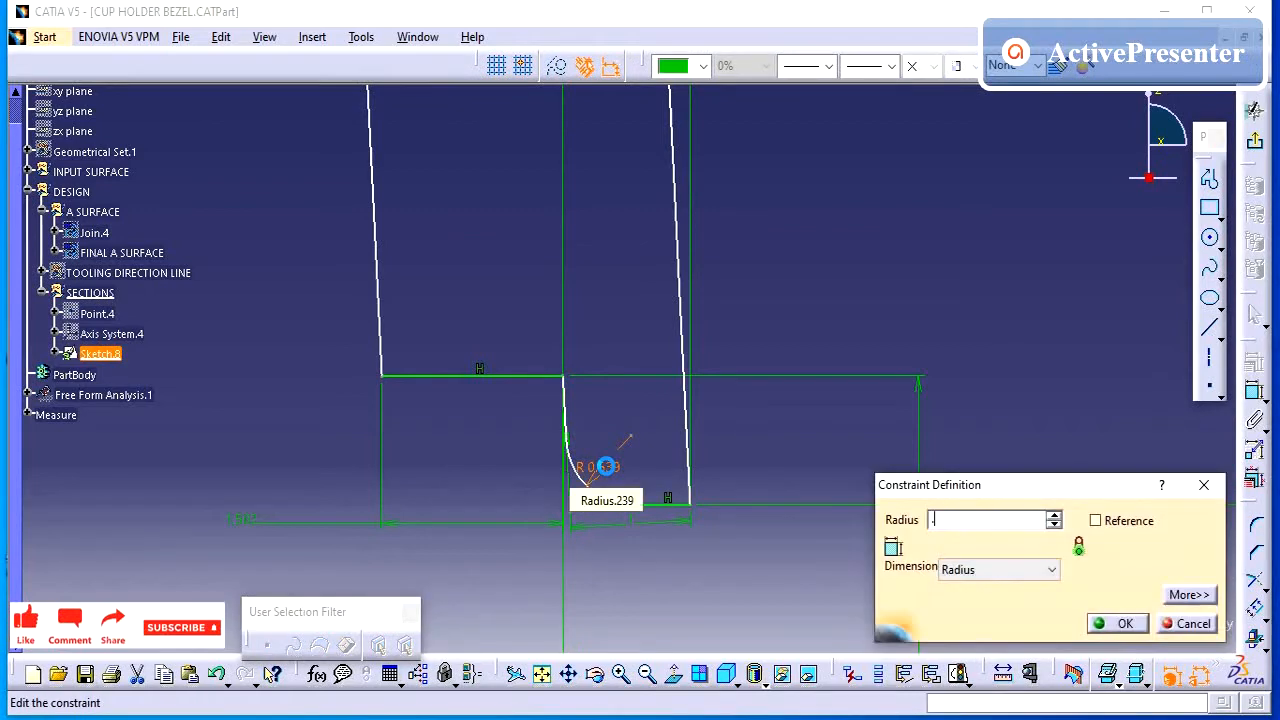
text(.3)
key(Return)
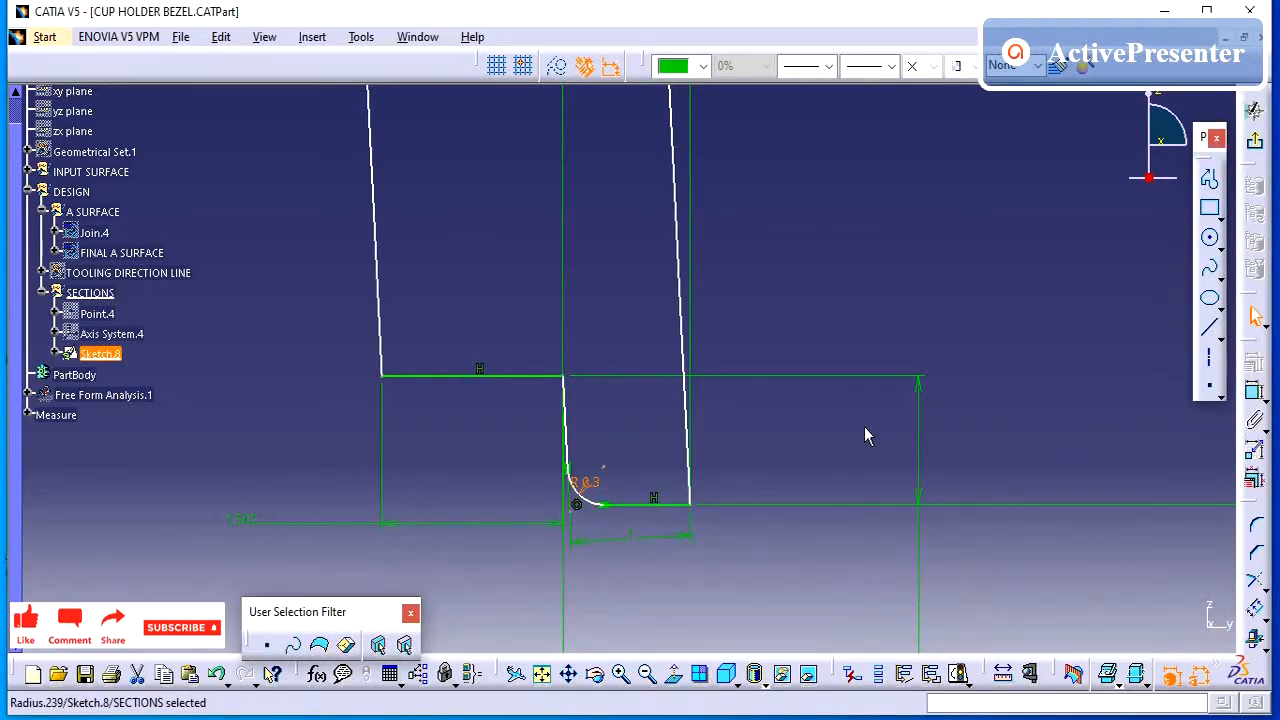
click(923, 426)
Round the corner between the short inner line and the horizontal line of the step with a 0.3 mm fillet
click(1257, 525)
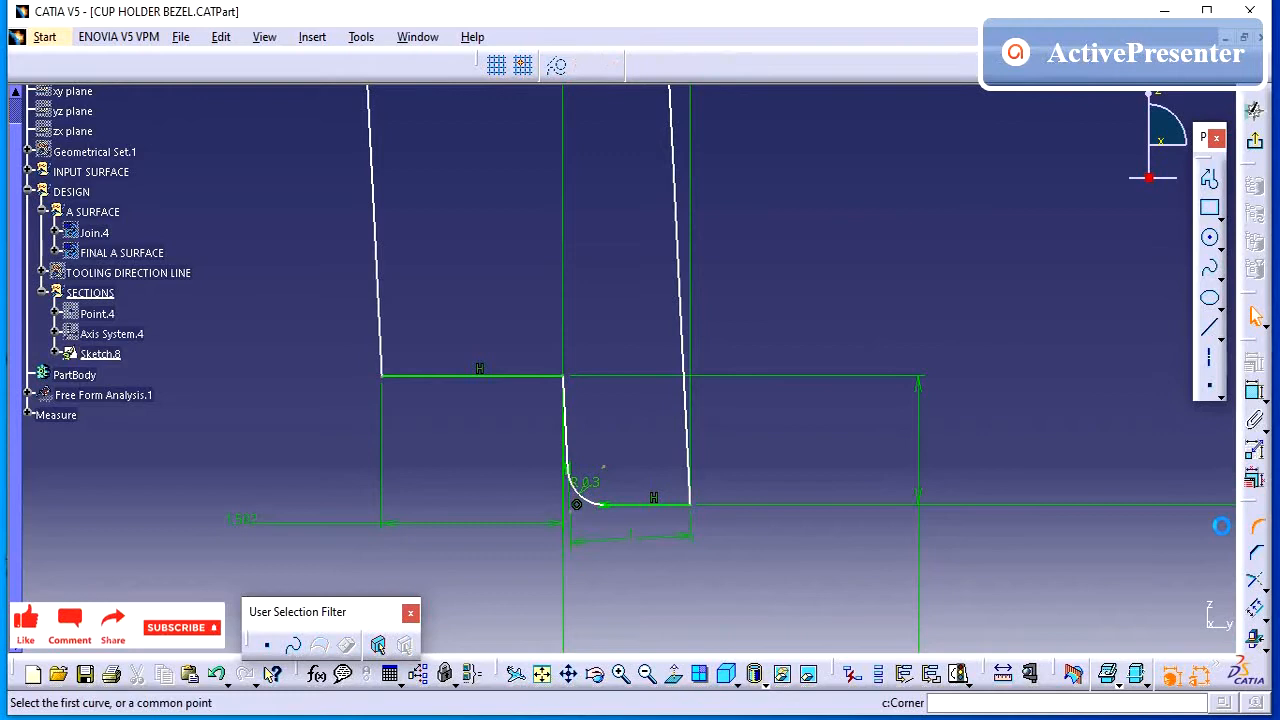
click(566, 410)
click(527, 378)
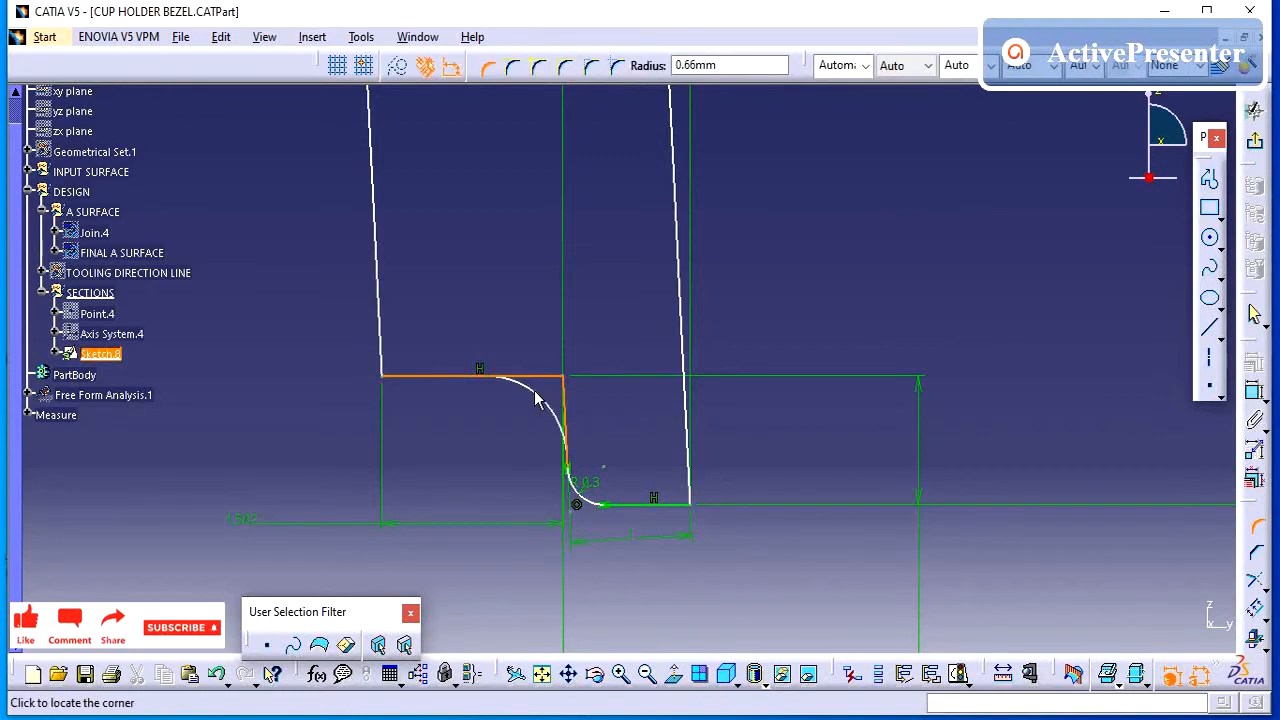
click(548, 398)
click(694, 413)
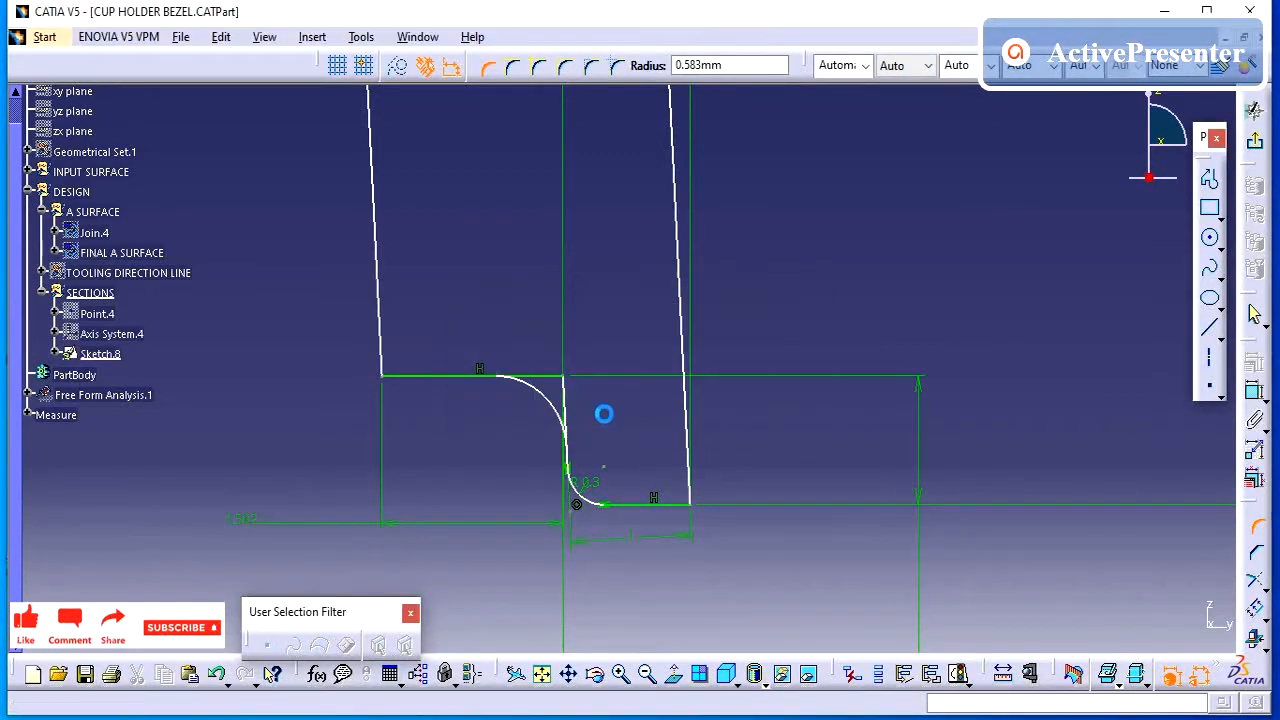
click(529, 404)
double_click(529, 404)
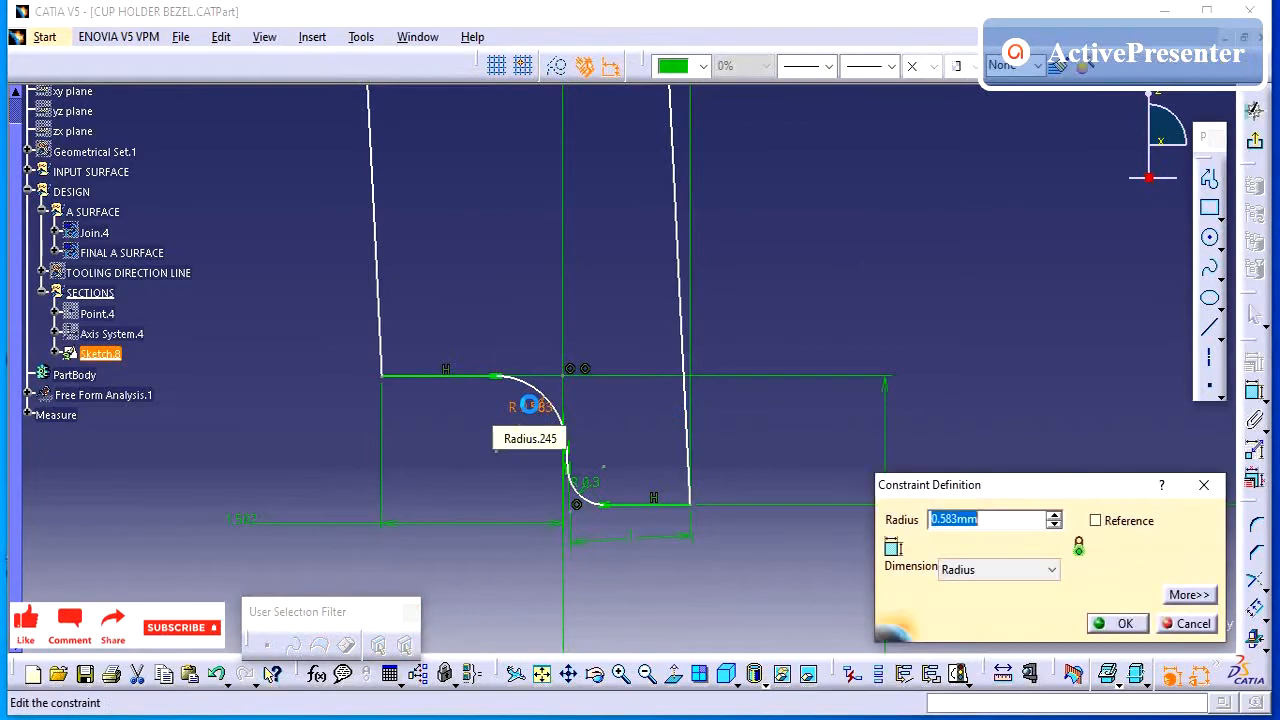
text(.3)
key(Return)
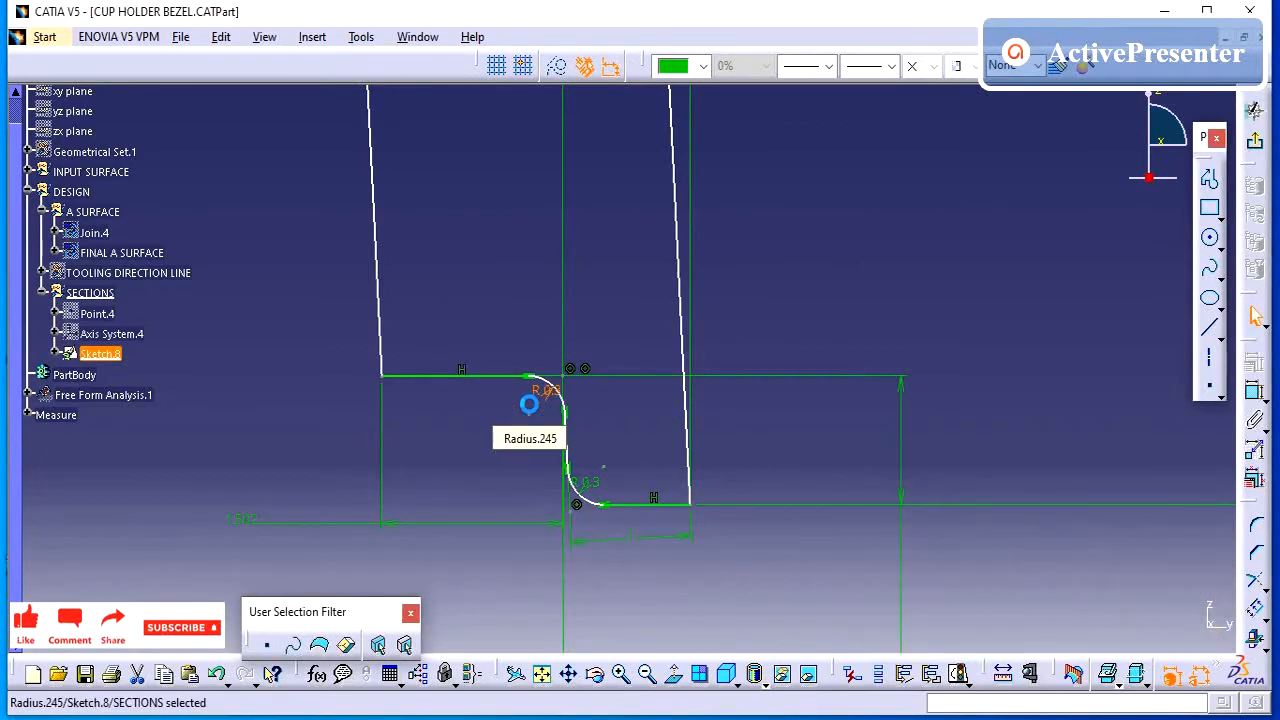
click(1041, 451)
Round the corner between the horizontal step line and the inner wall line with a 0.3 mm fillet
click(1256, 522)
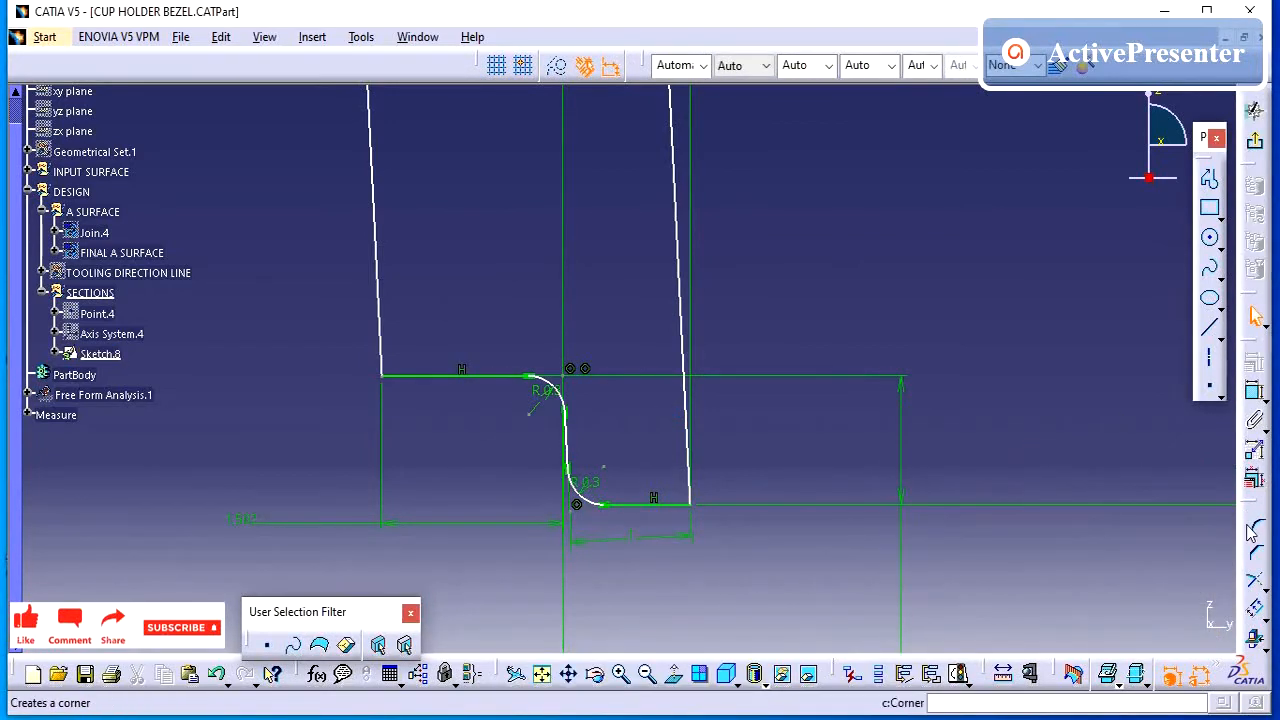
click(464, 376)
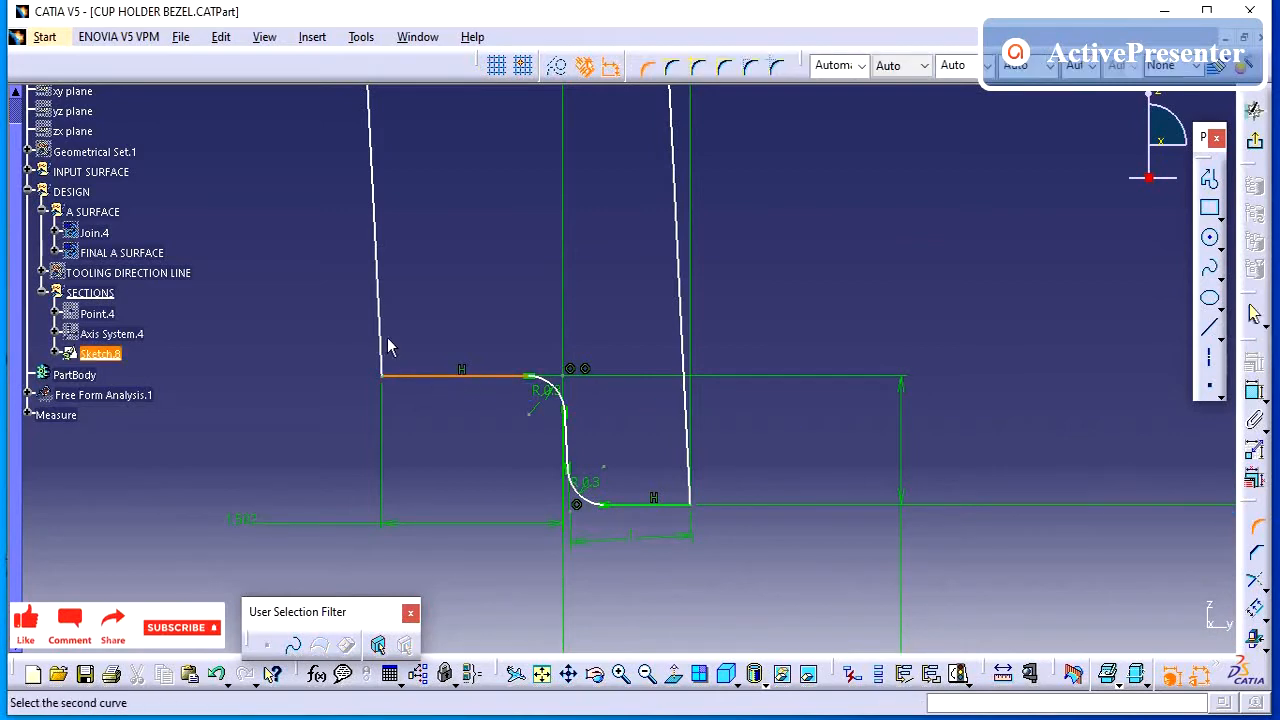
click(380, 331)
click(409, 356)
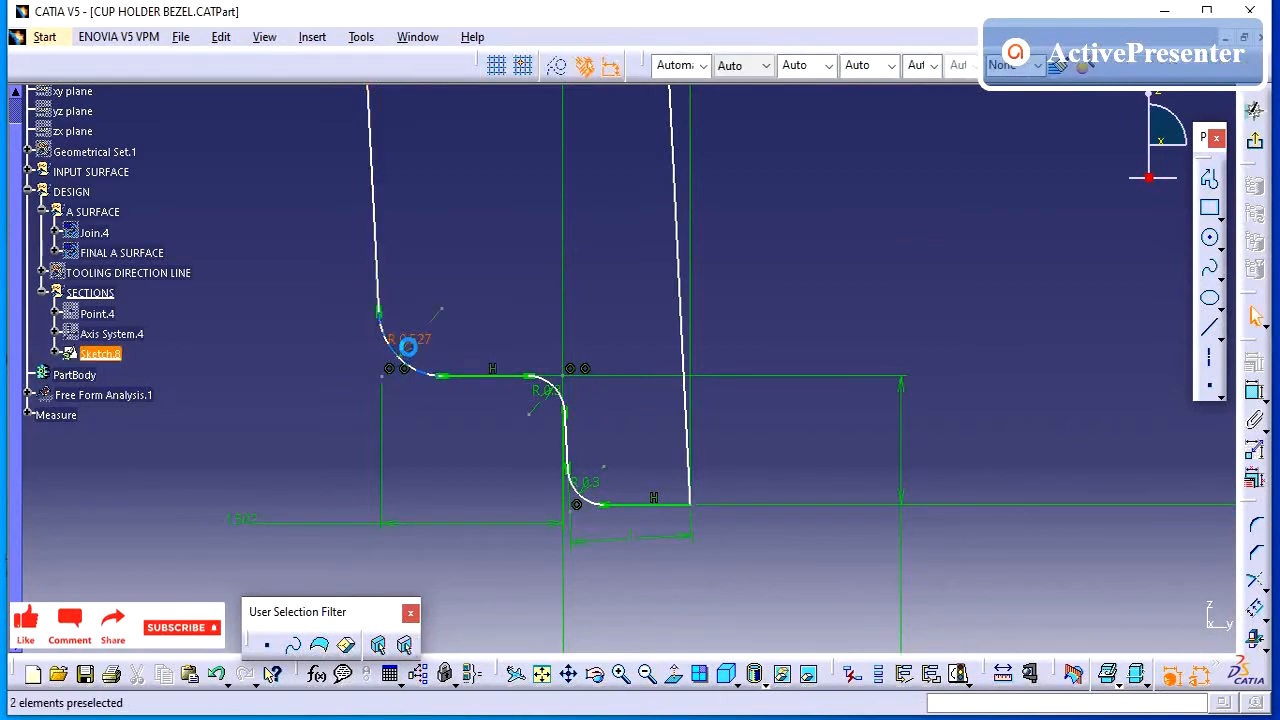
double_click(410, 340)
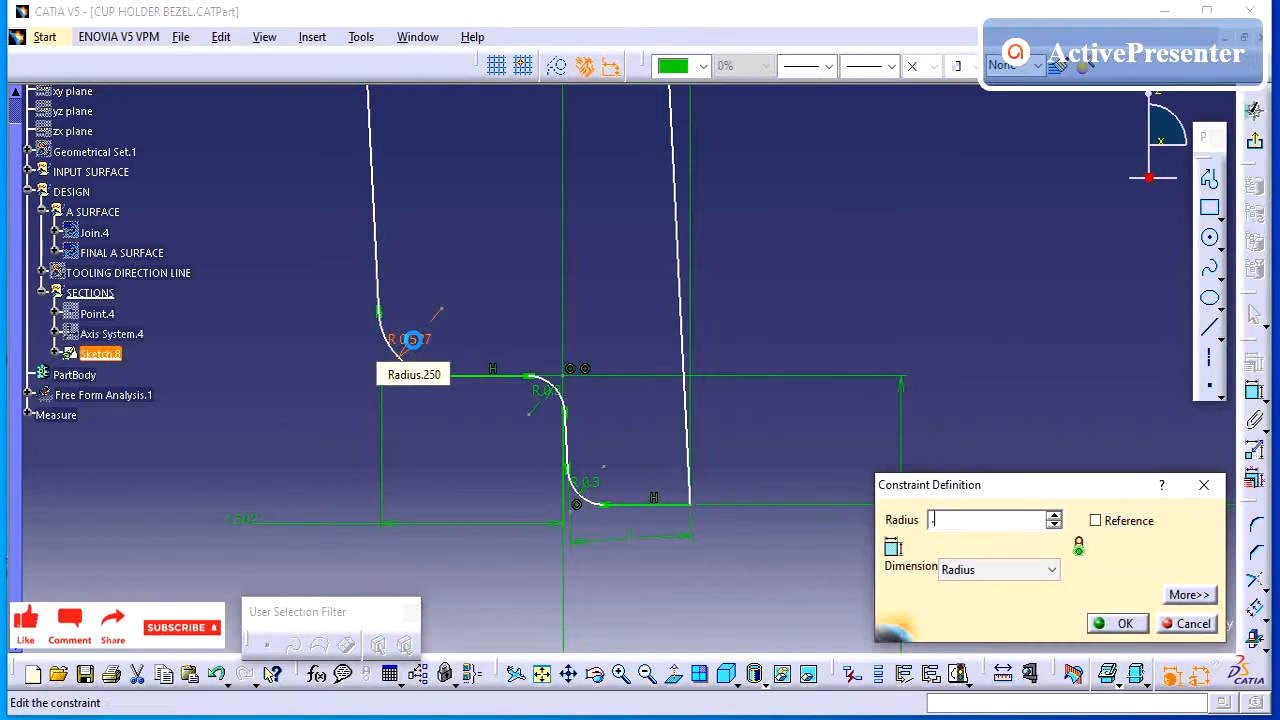
text(0.3mm)
key(Return)
Draw a short horizontal end line from the lower end of the second profile's outer wall toward its inner wall
mouse_move(412, 337)
middle_down()
mouse_move(468, 263)
mouse_move(443, 408)
mouse_move(535, 444)
middle_up()
ctrl+middle_drag(640, 395, 612, 486)
mouse_move(770, 416)
middle_down()
mouse_move(436, 413)
mouse_move(530, 241)
middle_up()
mouse_move(450, 419)
middle_down()
mouse_move(761, 420)
mouse_move(752, 464)
middle_up()
key(Escape)
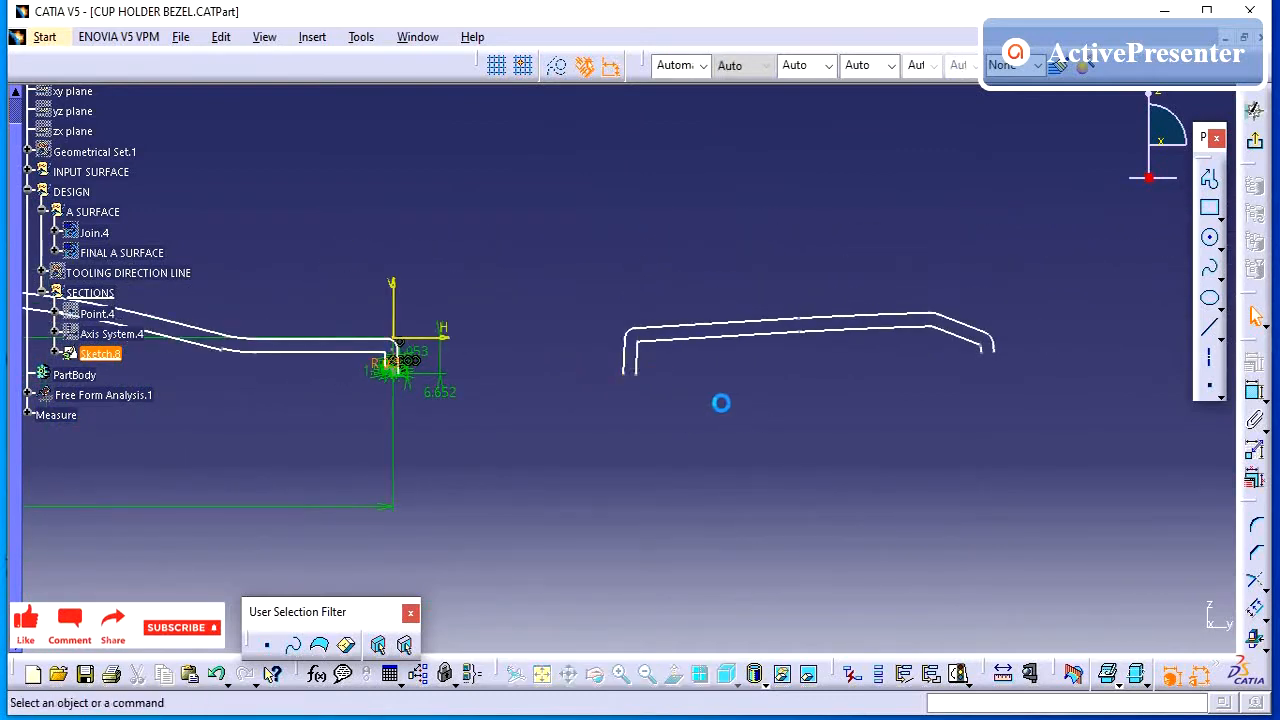
mouse_move(811, 403)
ctrl+middle_down()
mouse_move(823, 417)
mouse_move(817, 521)
mouse_move(823, 443)
mouse_move(883, 303)
ctrl+middle_up()
mouse_move(882, 416)
middle_down()
mouse_move(817, 397)
mouse_move(828, 252)
middle_up()
middle_drag(619, 445, 636, 472)
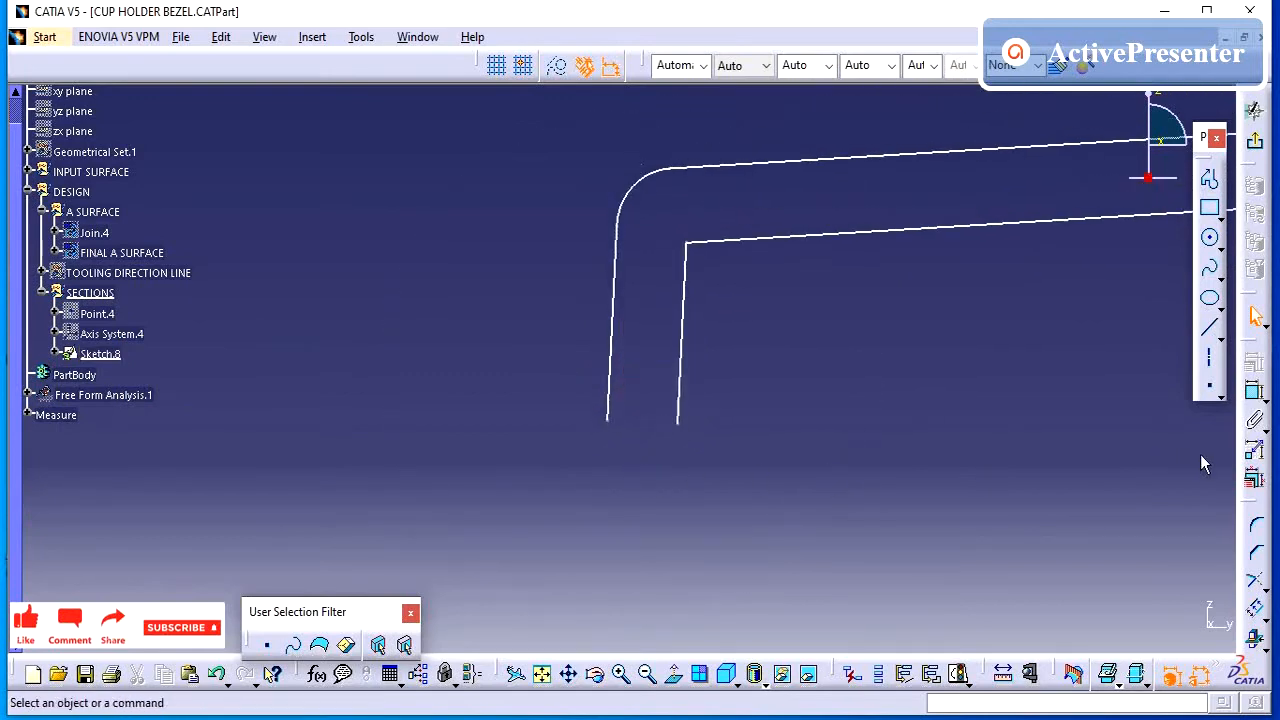
click(1213, 374)
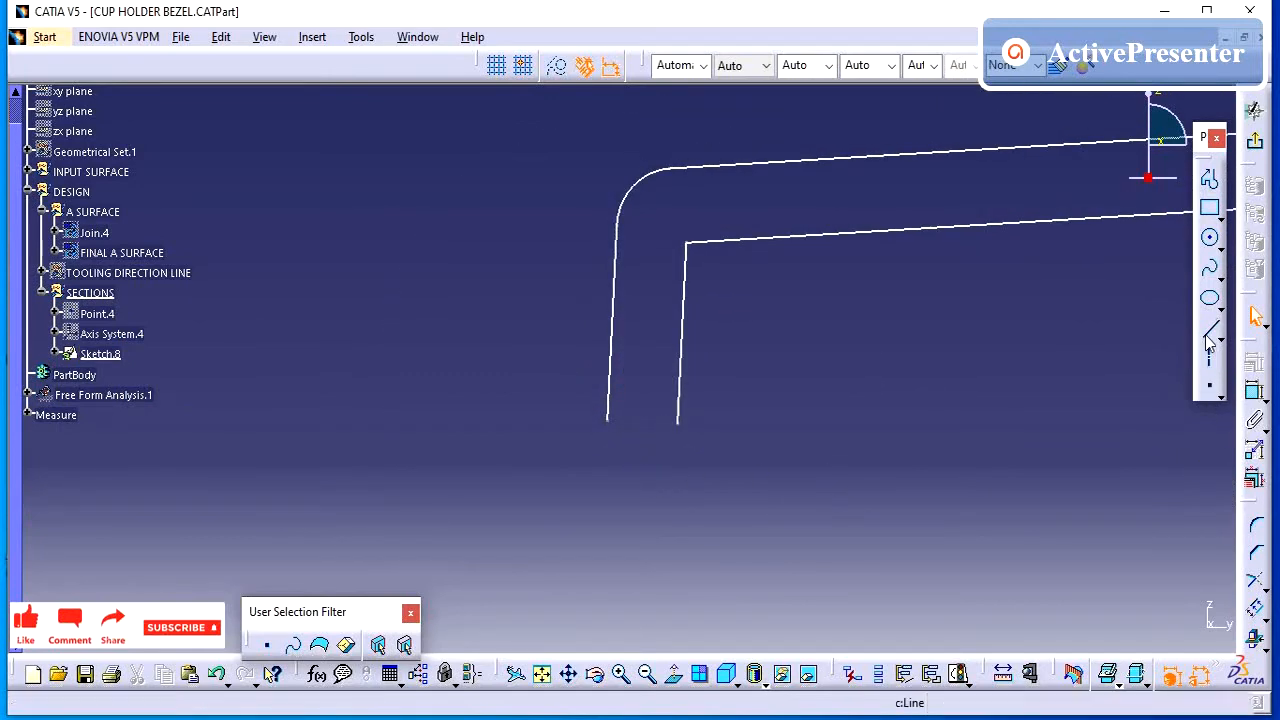
click(612, 420)
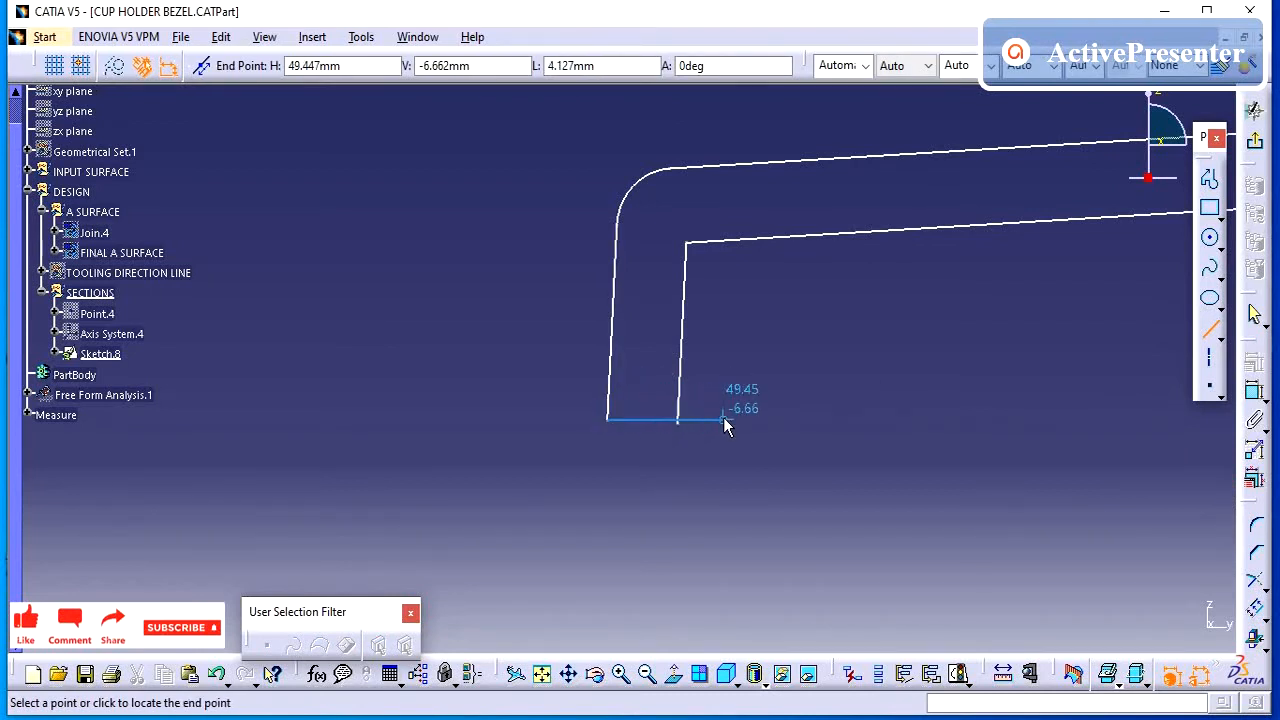
click(652, 420)
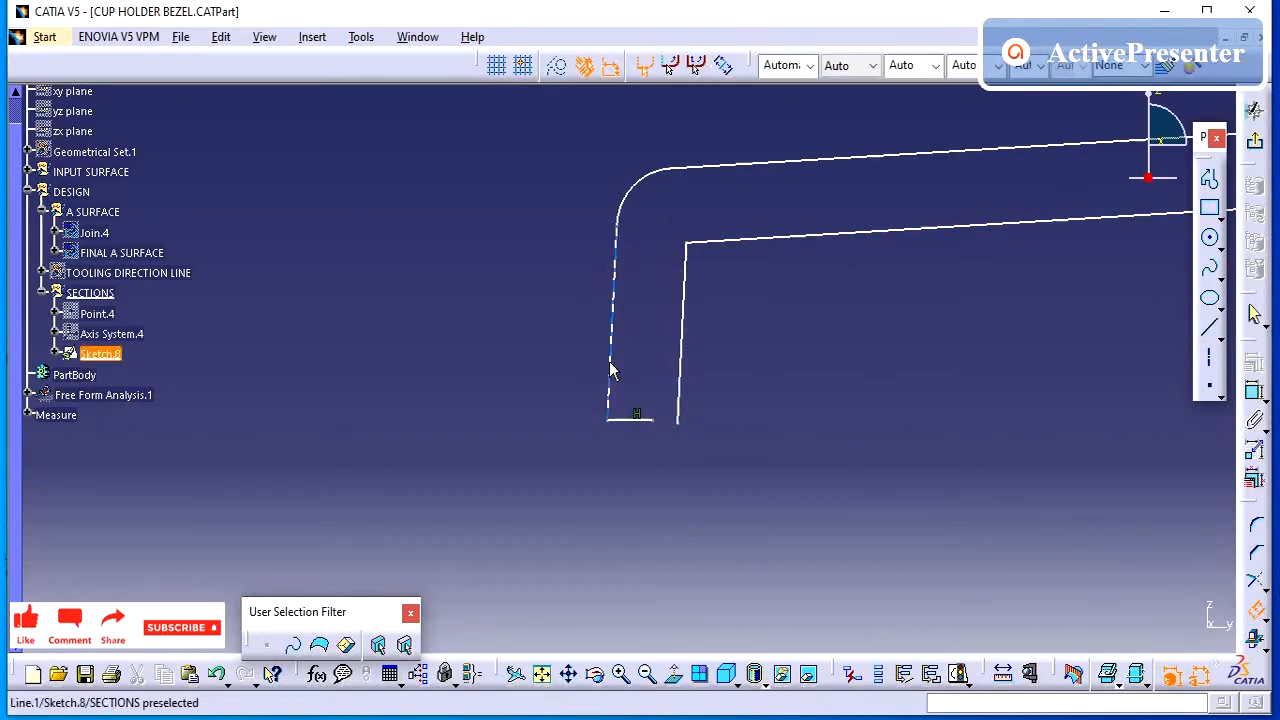
Offset the second profile's outer wall line inward by 1 mm
click(610, 372)
click(632, 374)
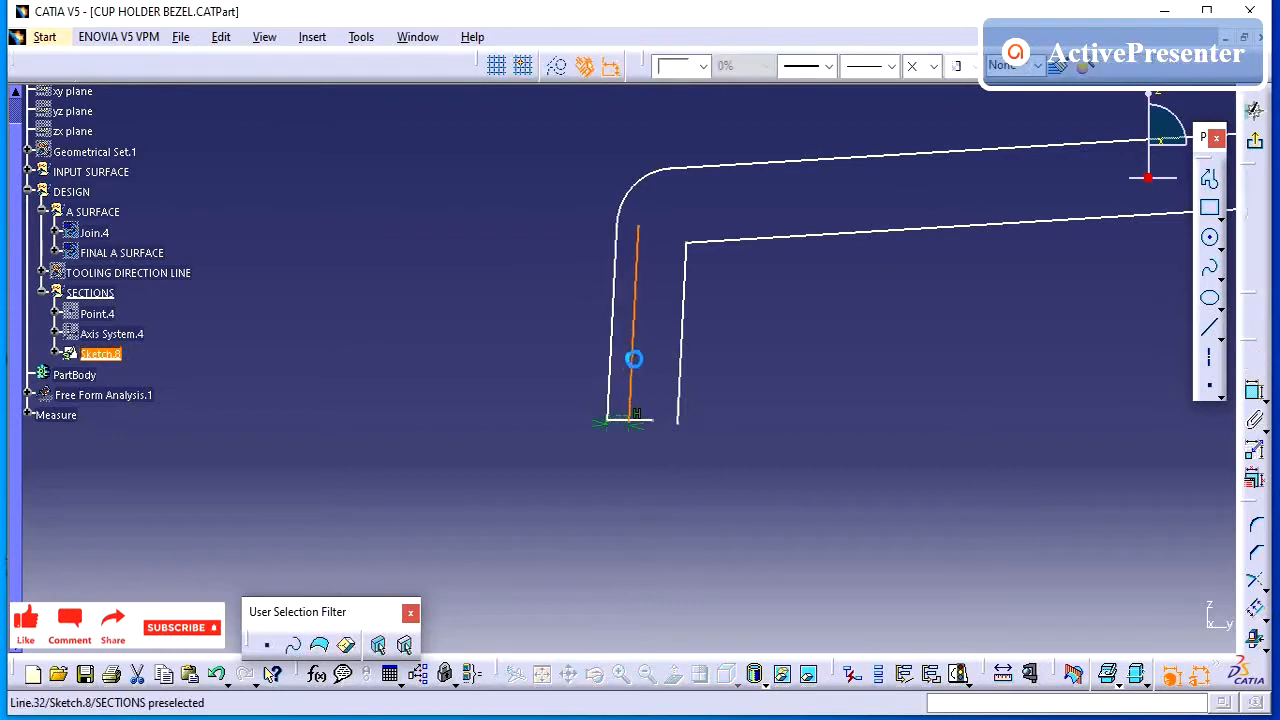
double_click(617, 418)
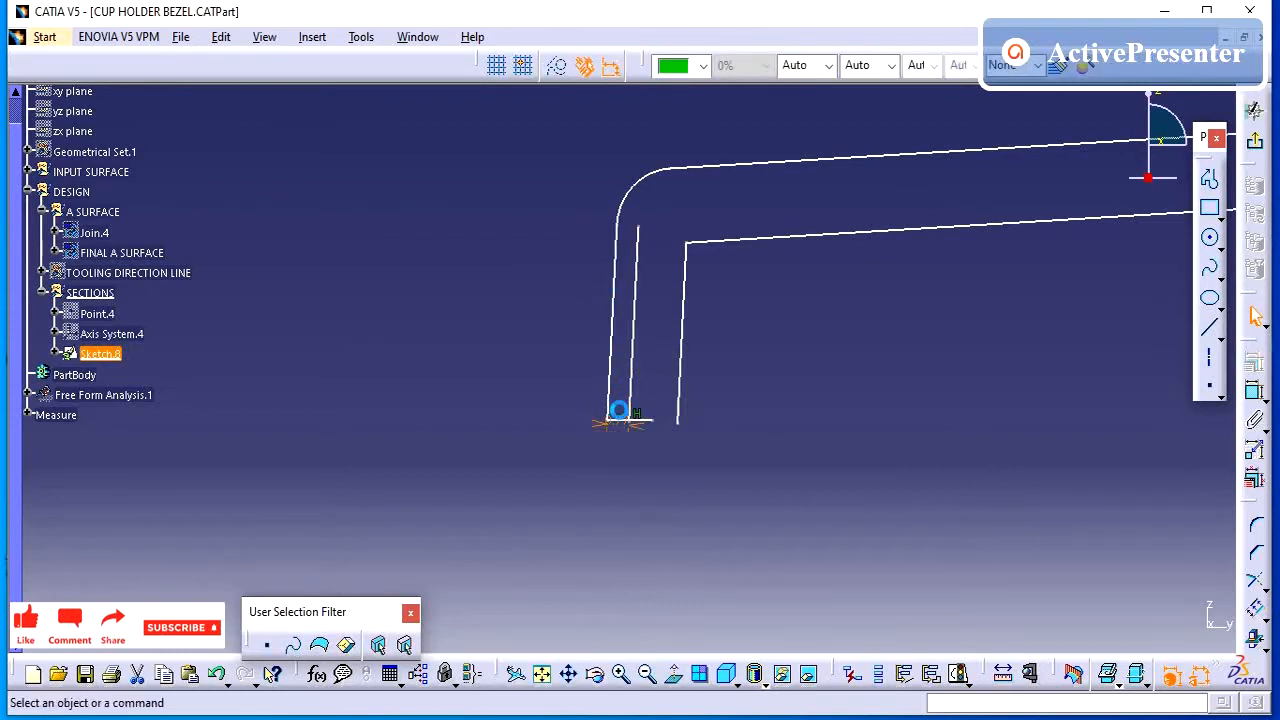
text(1mm)
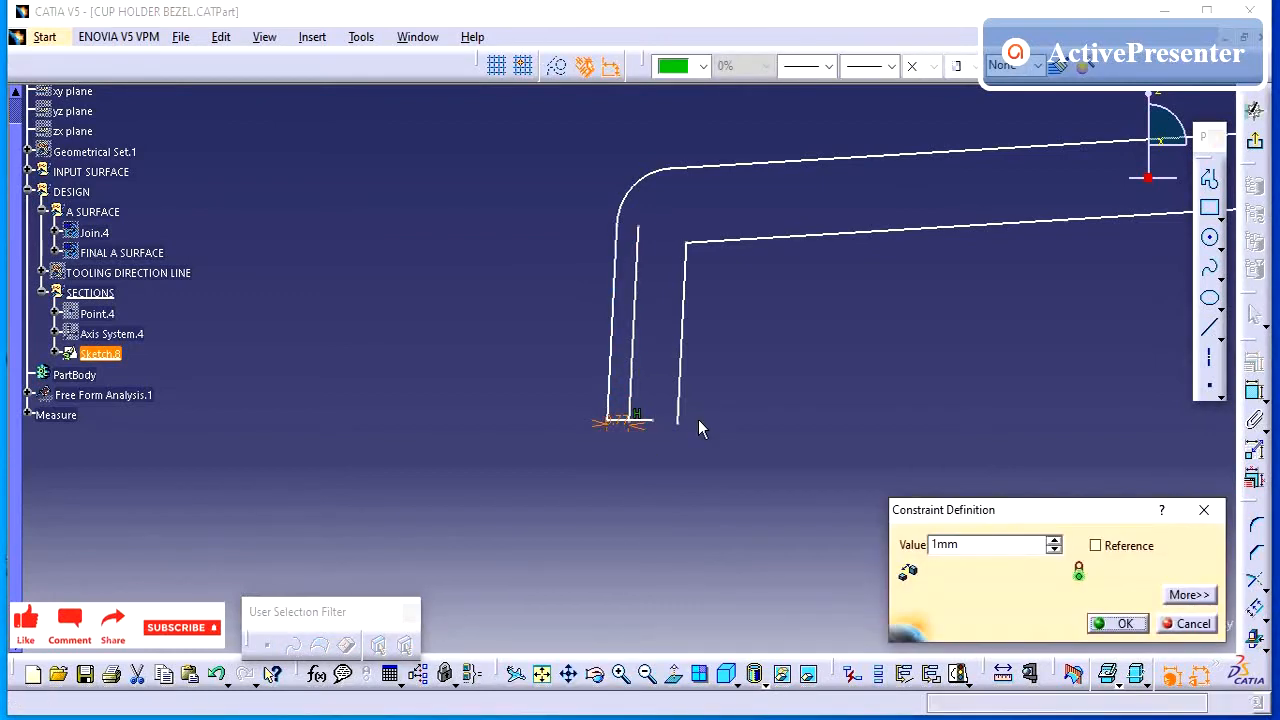
key(Return)
middle_drag(690, 472, 706, 423)
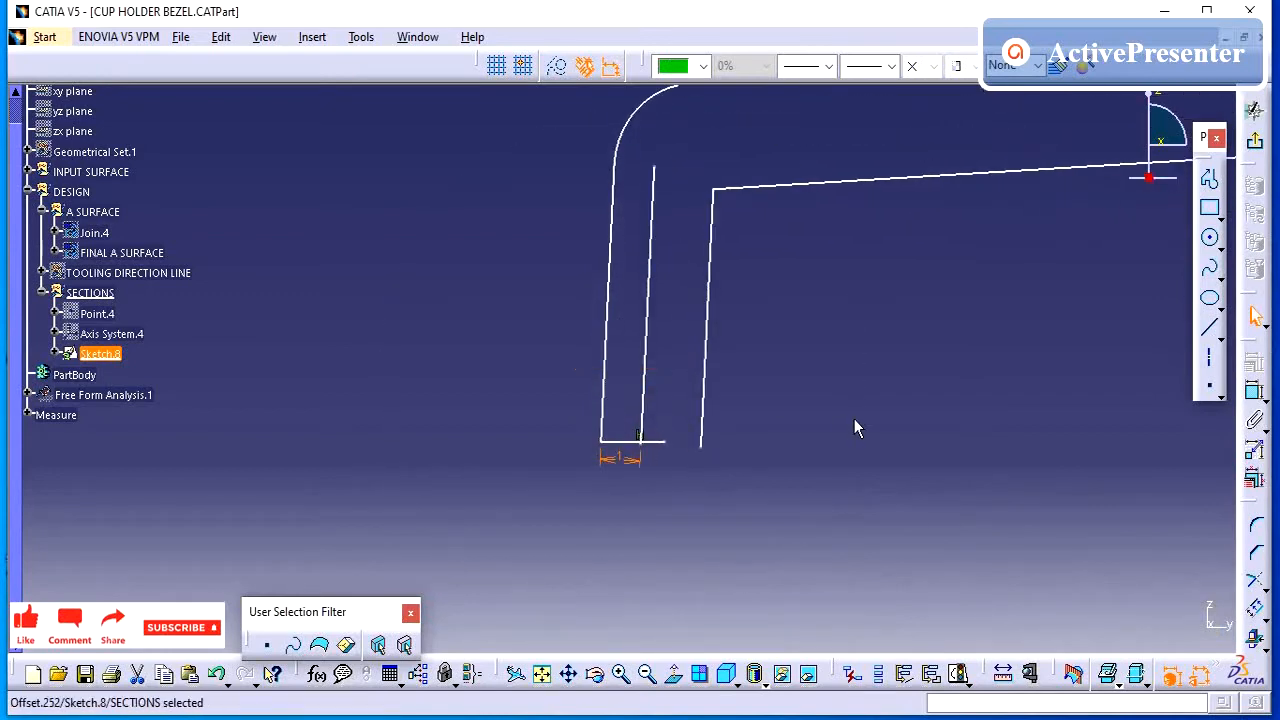
click(855, 419)
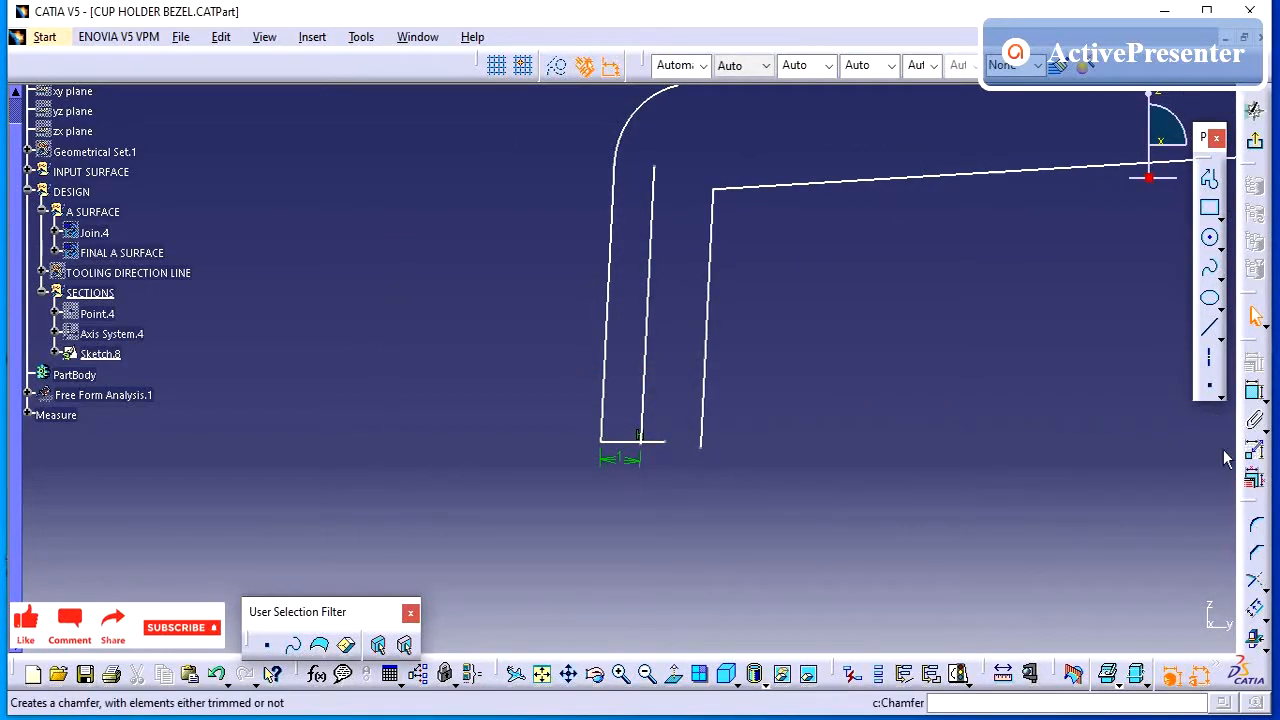
Draw a horizontal line crossing all three wall lines just above the second profile's end line
click(1211, 331)
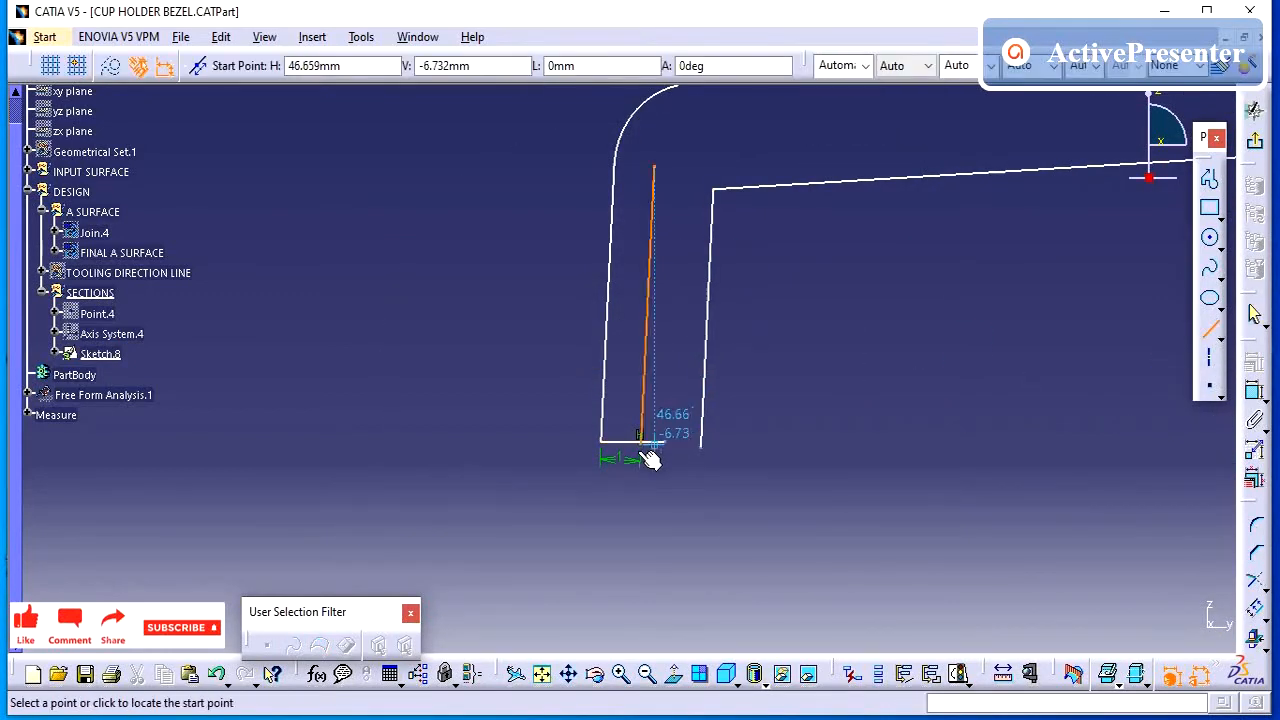
click(510, 377)
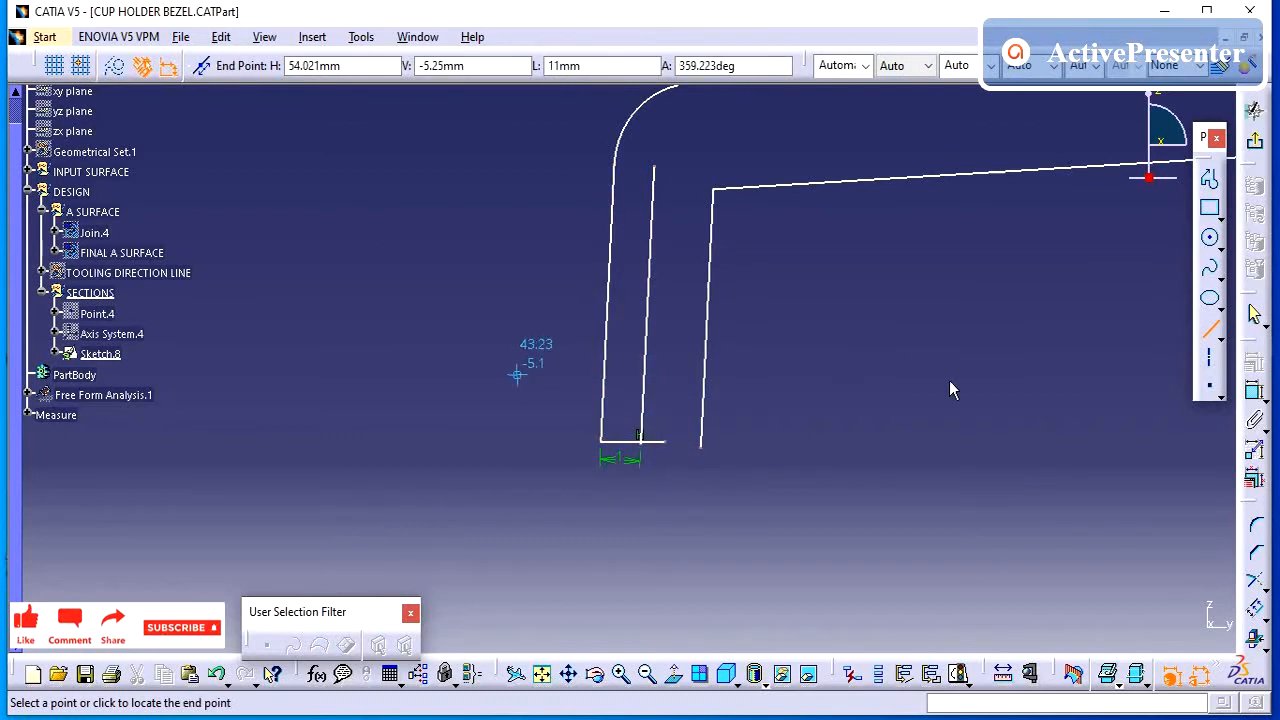
click(923, 376)
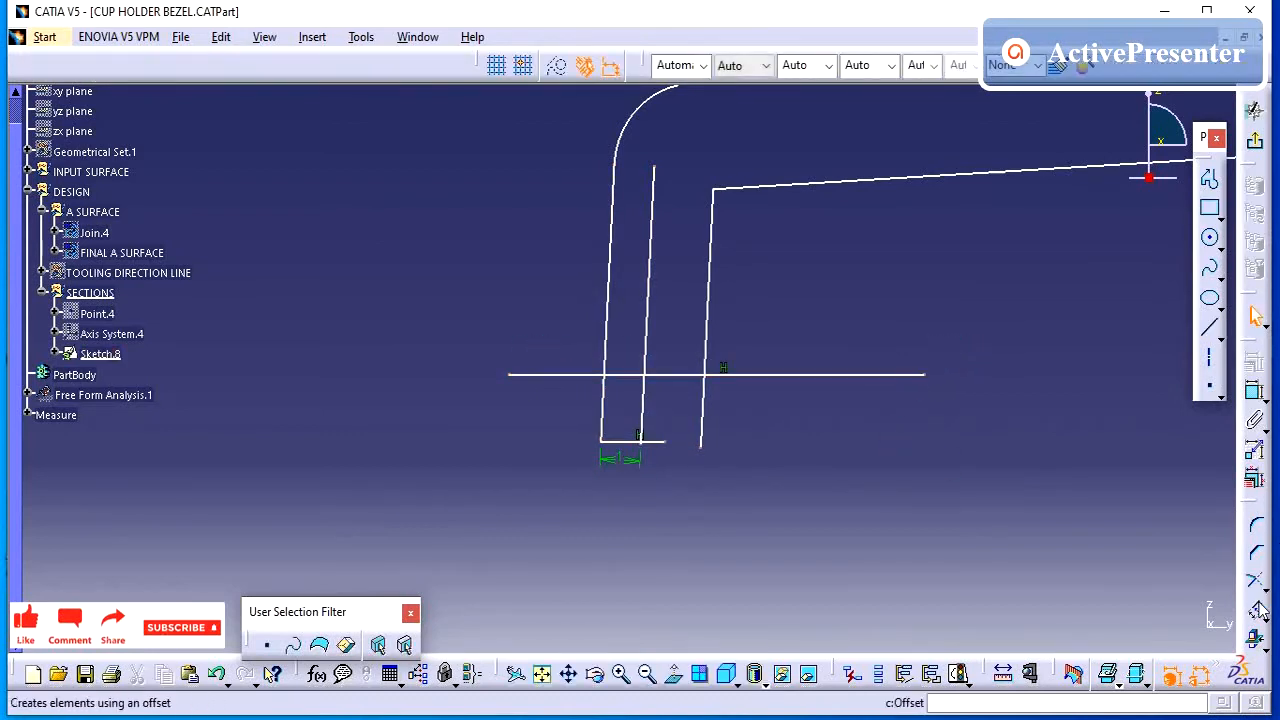
Dimension the horizontal crossing line's distance from the end line and set it to 1 mm
click(1253, 396)
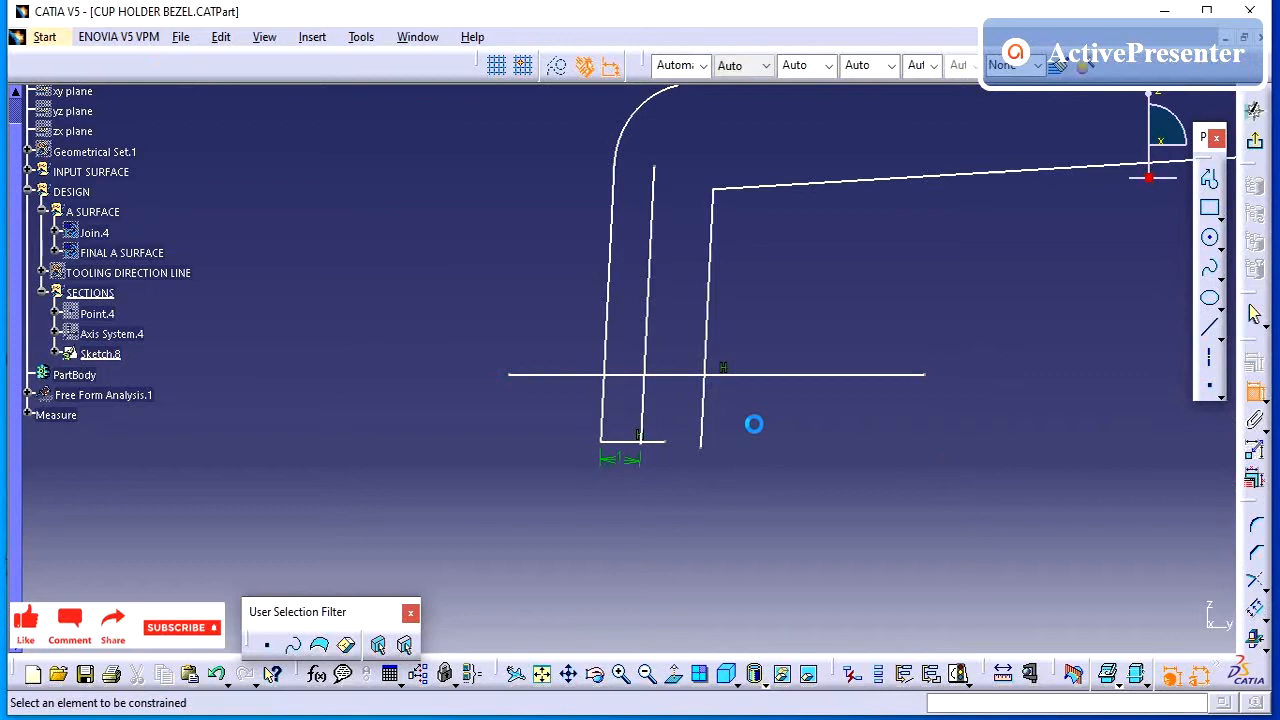
click(627, 441)
click(633, 375)
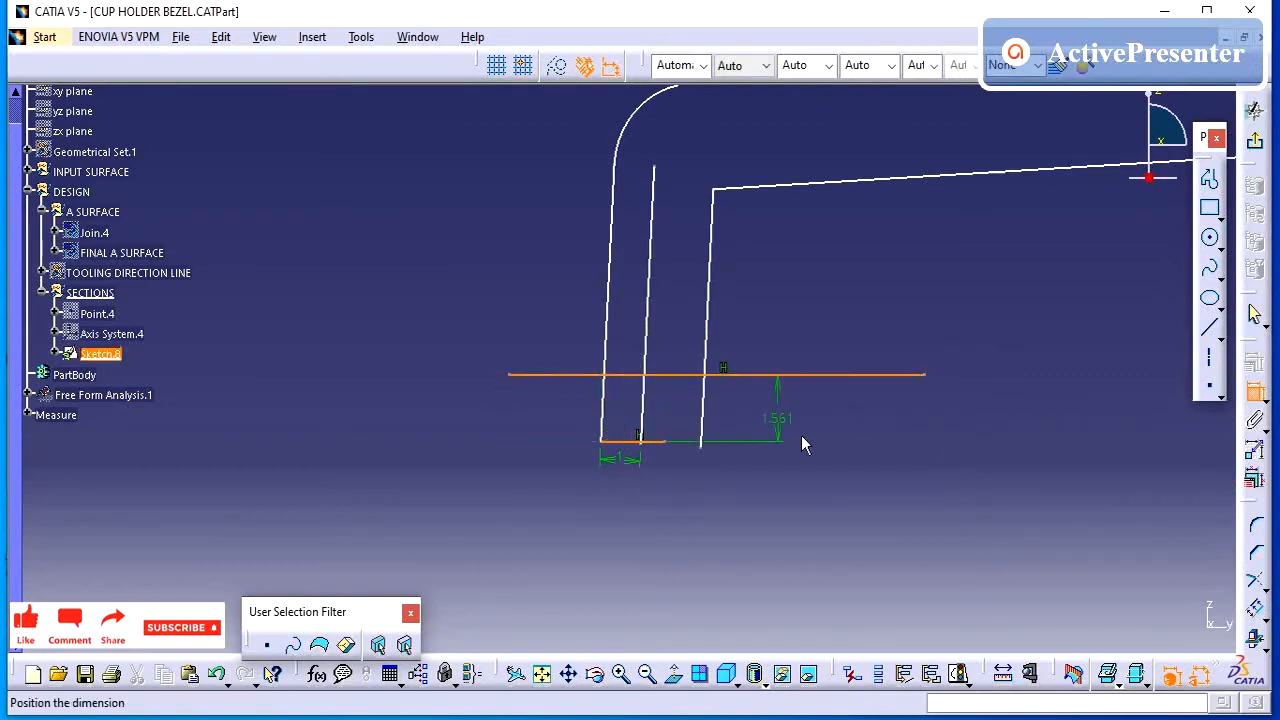
click(813, 494)
double_click(812, 489)
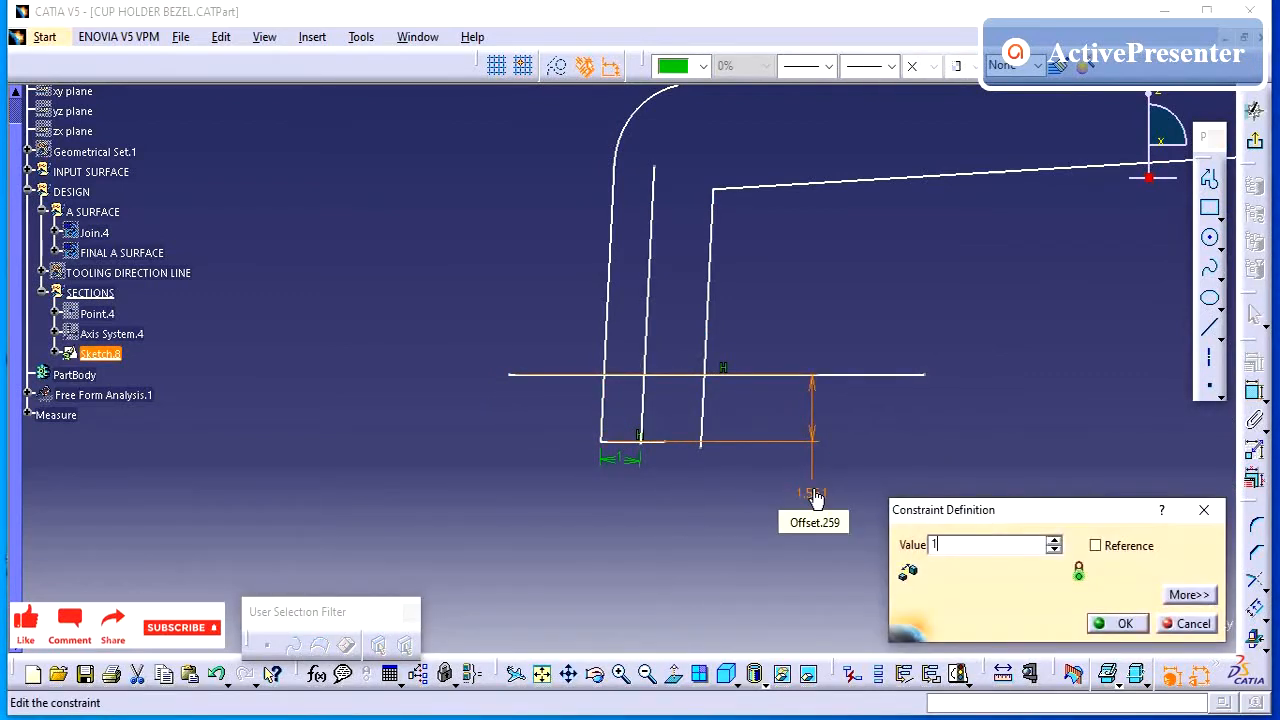
key(Return)
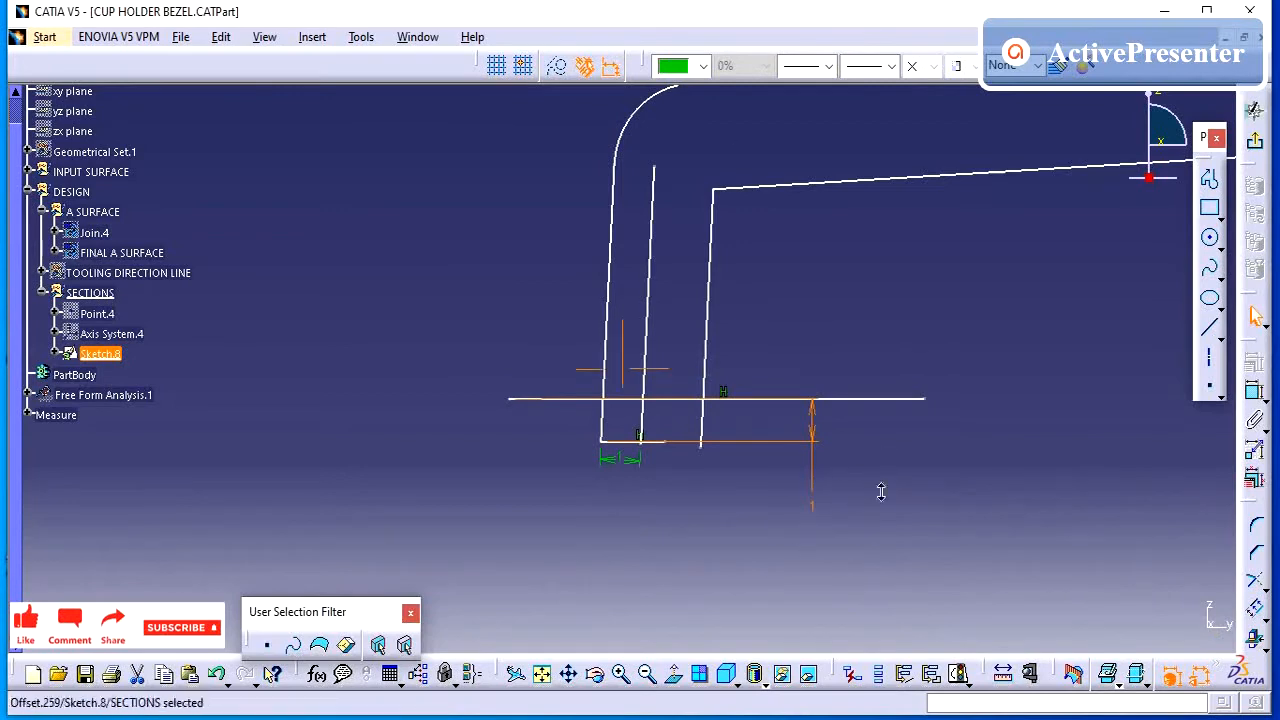
click(881, 491)
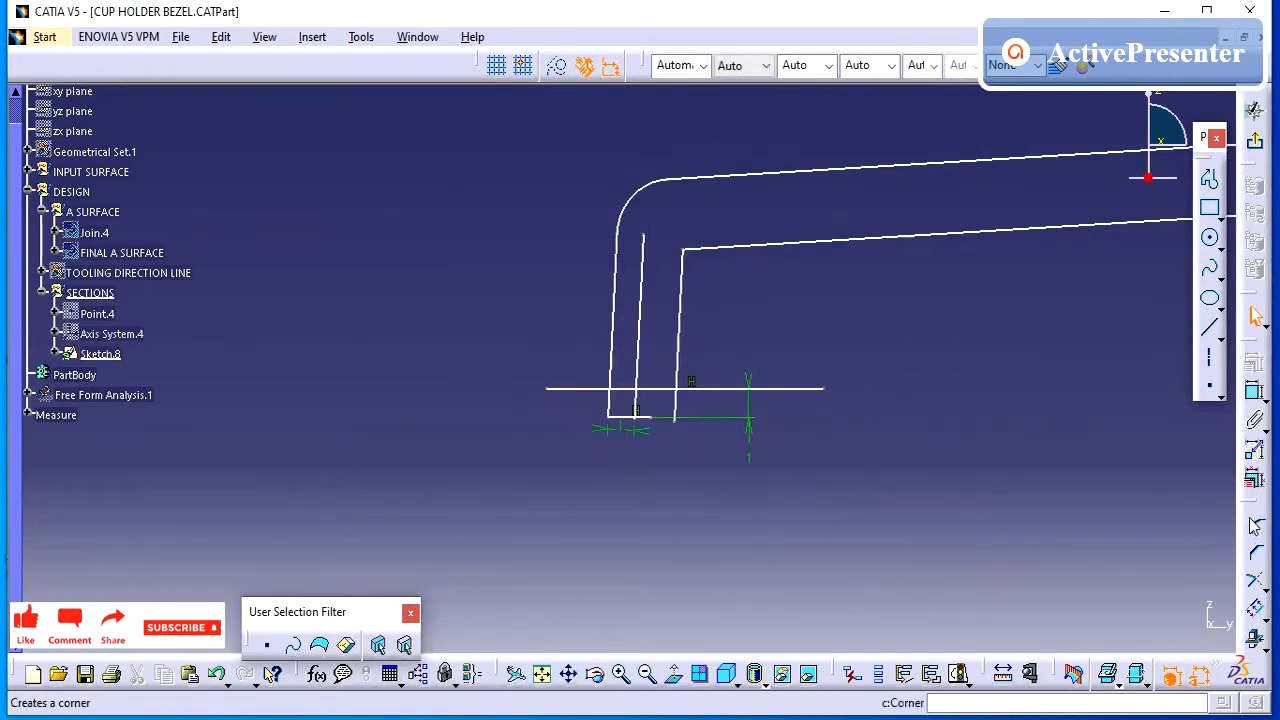
Trim the end line, the offset line, the horizontal crossing line and the inner wall into a closed stepped end
click(1256, 582)
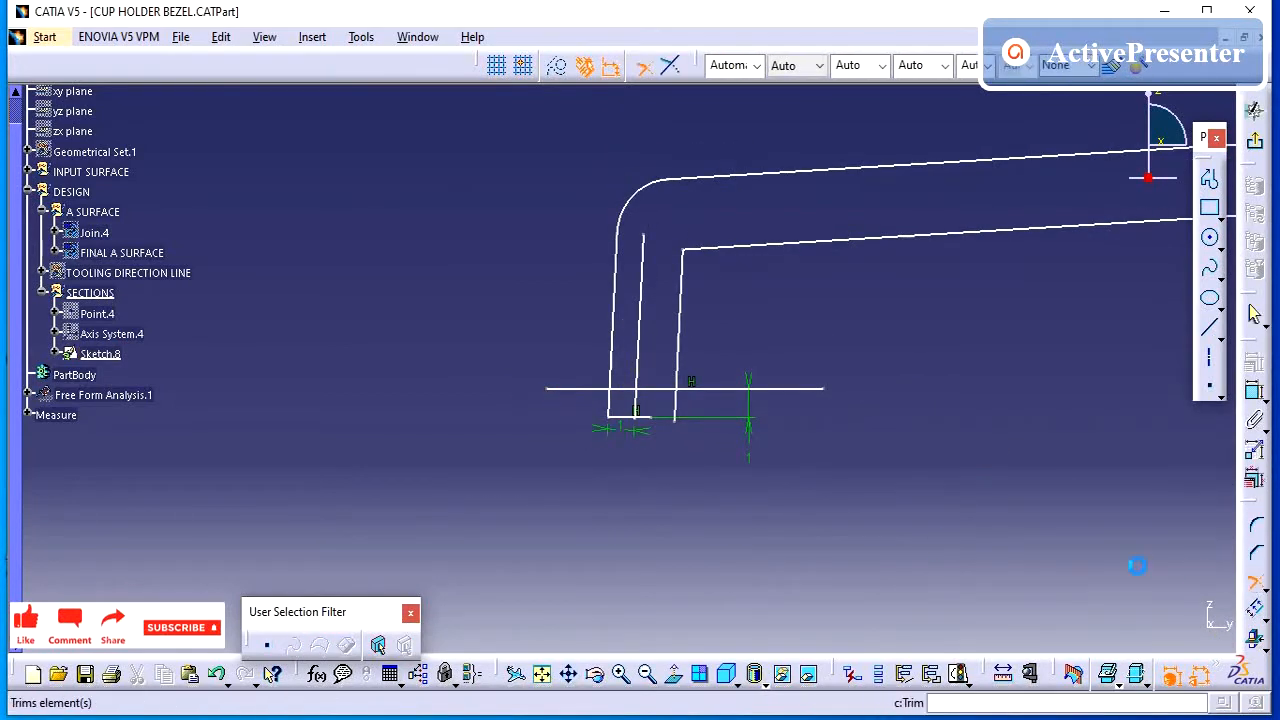
middle_drag(749, 491, 838, 326)
click(613, 502)
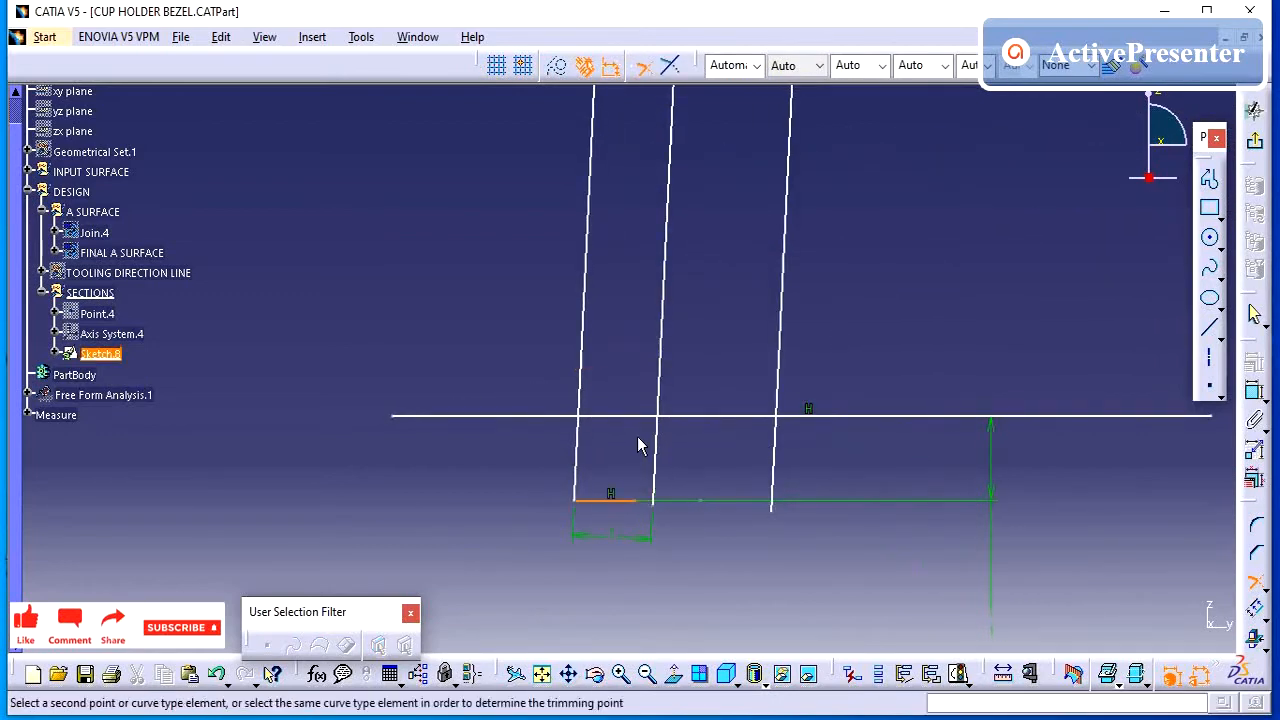
click(656, 440)
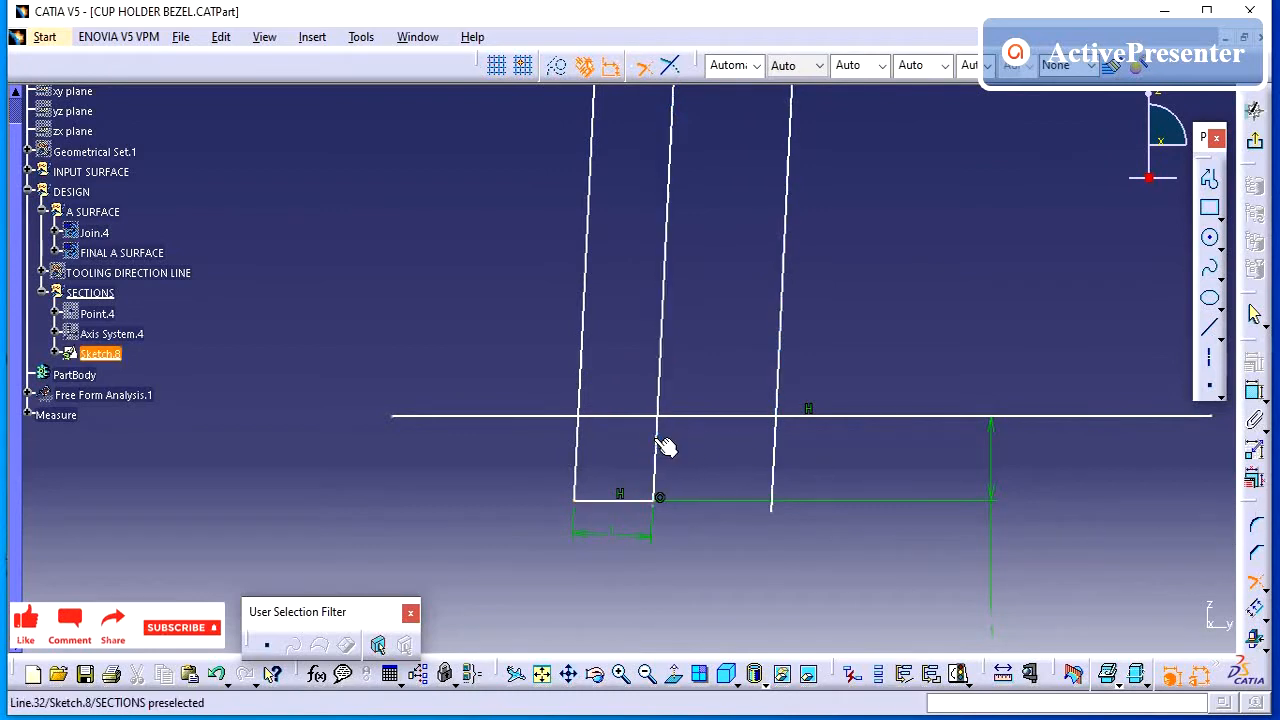
click(664, 449)
click(699, 420)
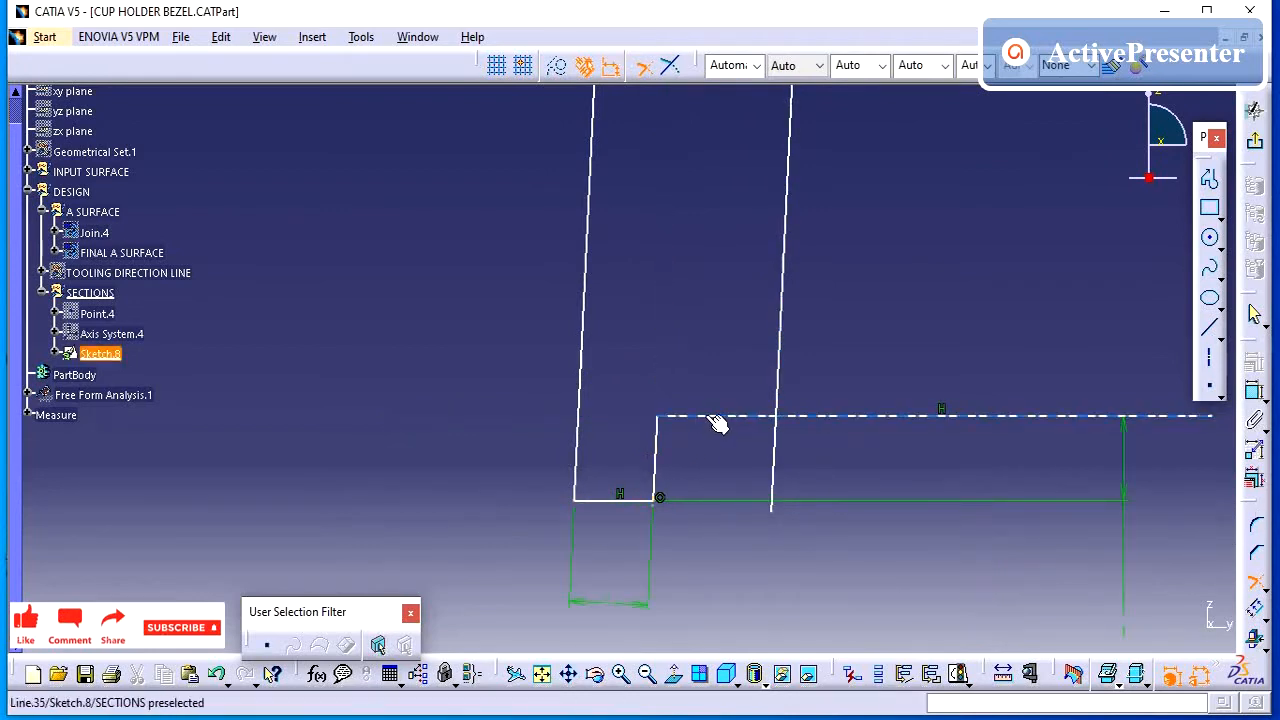
click(716, 418)
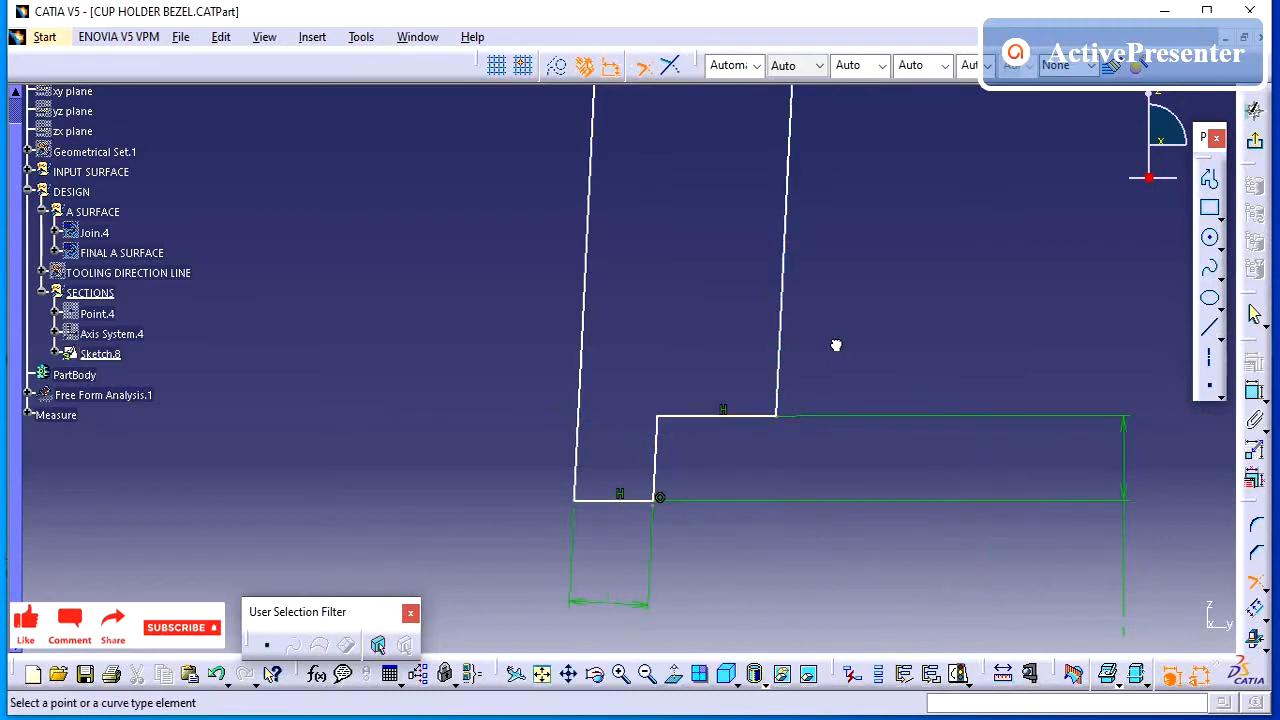
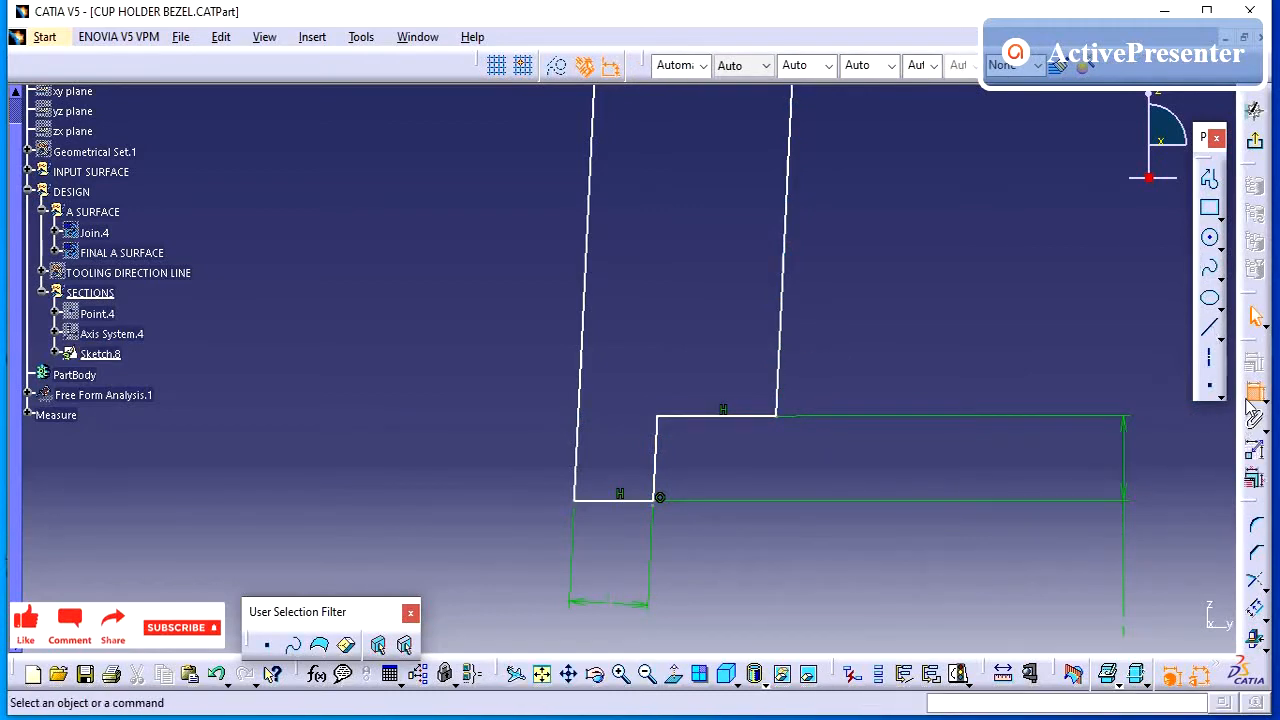
Dimension the vertical distance from the sketch's horizontal axis to the second profile's end line
click(622, 498)
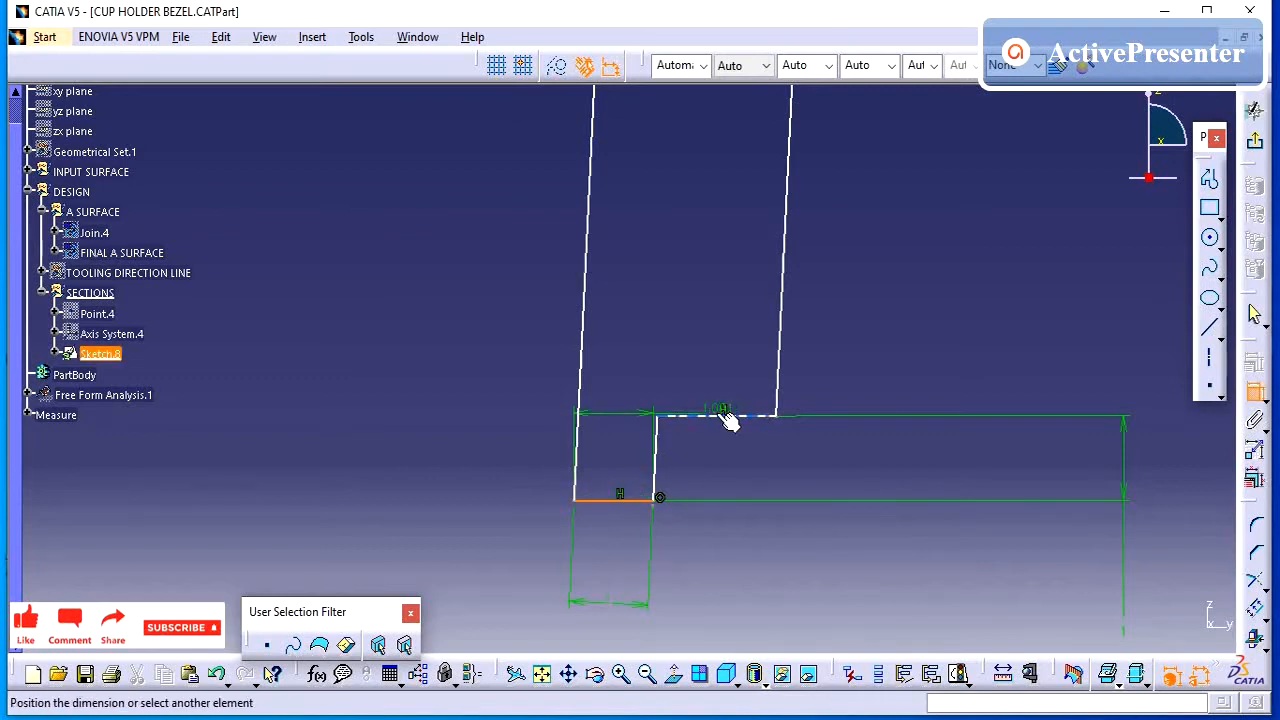
mouse_move(817, 371)
middle_down()
mouse_move(761, 634)
mouse_move(765, 695)
middle_up()
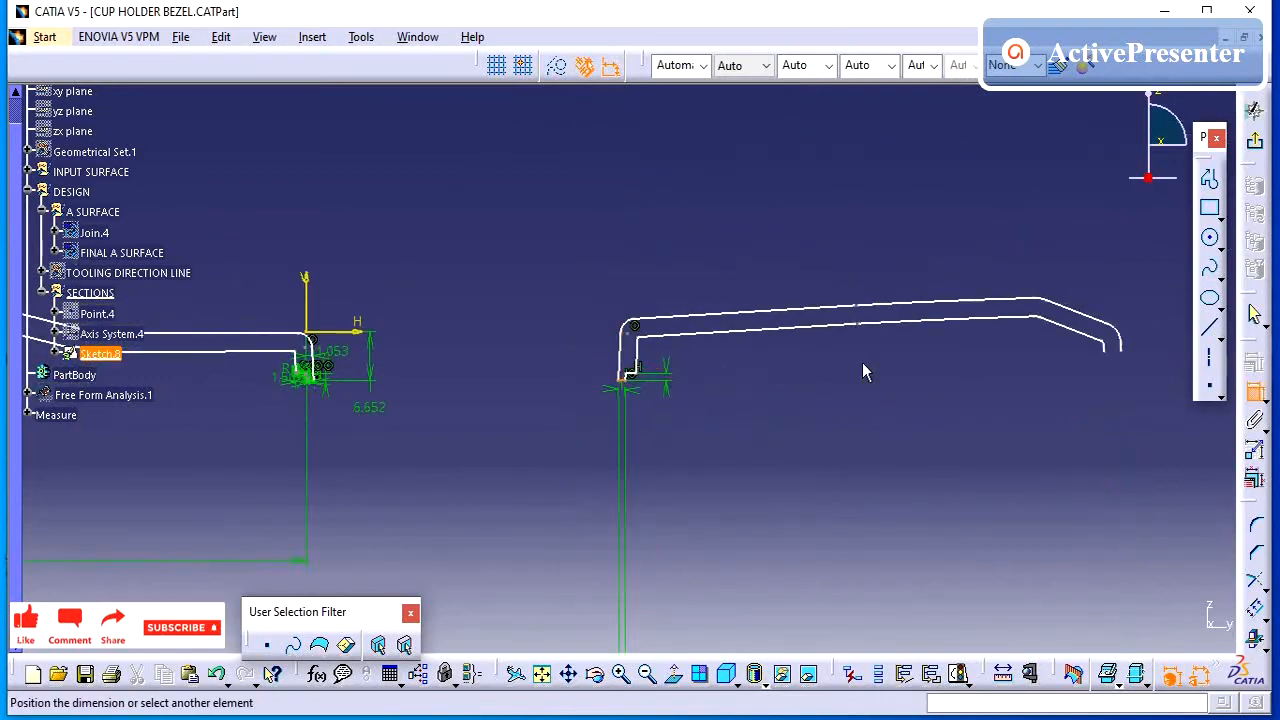
click(339, 344)
click(541, 438)
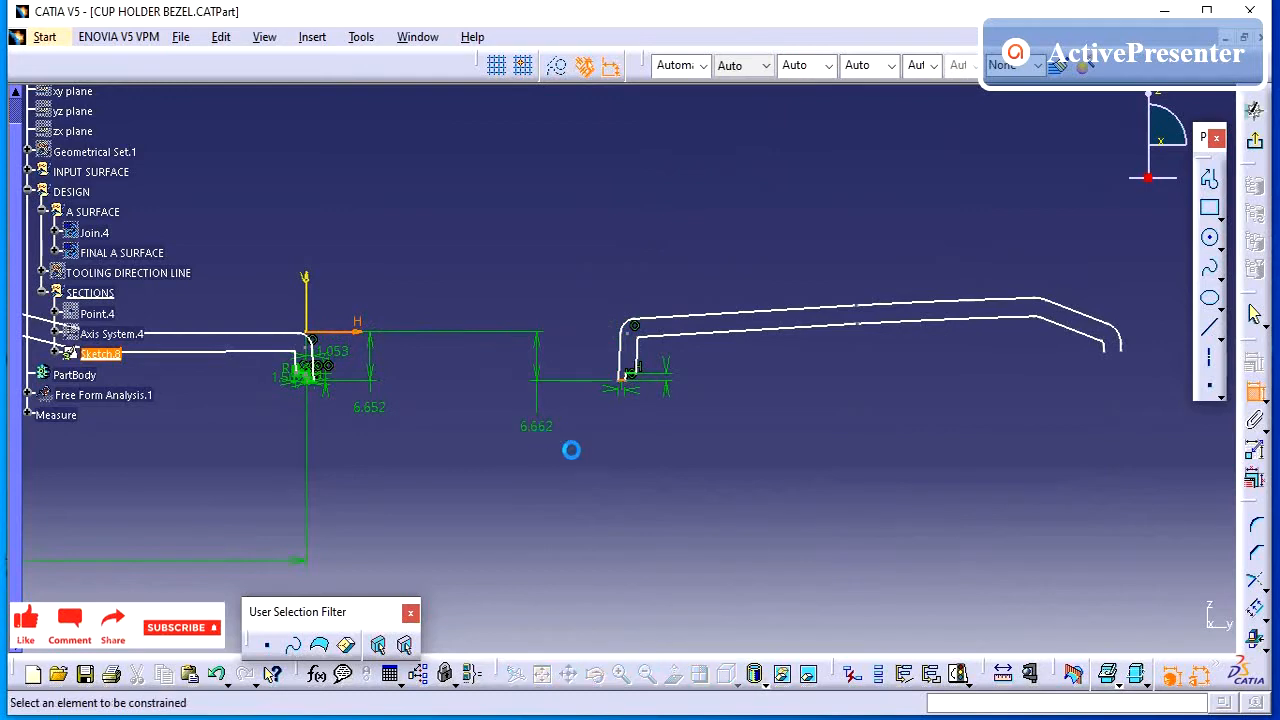
Dimension the horizontal distance from the sketch's vertical axis to the lower end of the second profile's outer wall
middle_drag(571, 448, 634, 300)
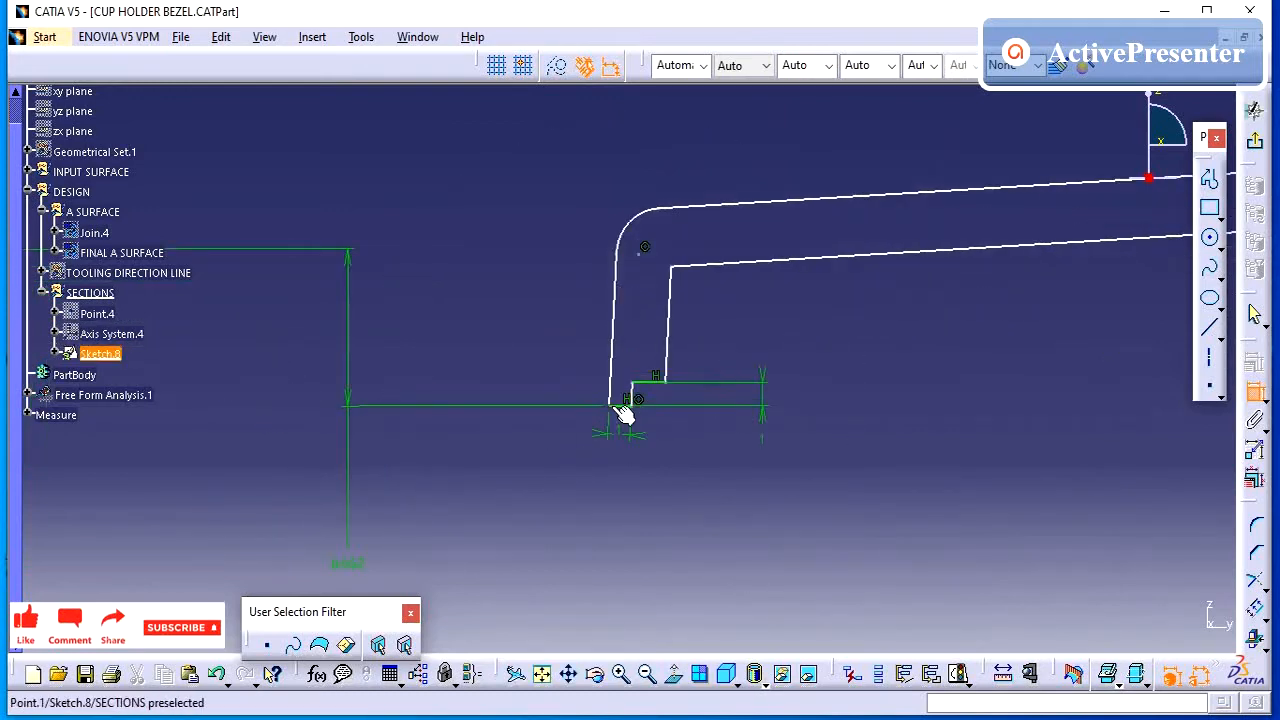
mouse_move(556, 411)
middle_down()
mouse_move(534, 391)
mouse_move(385, 350)
middle_up()
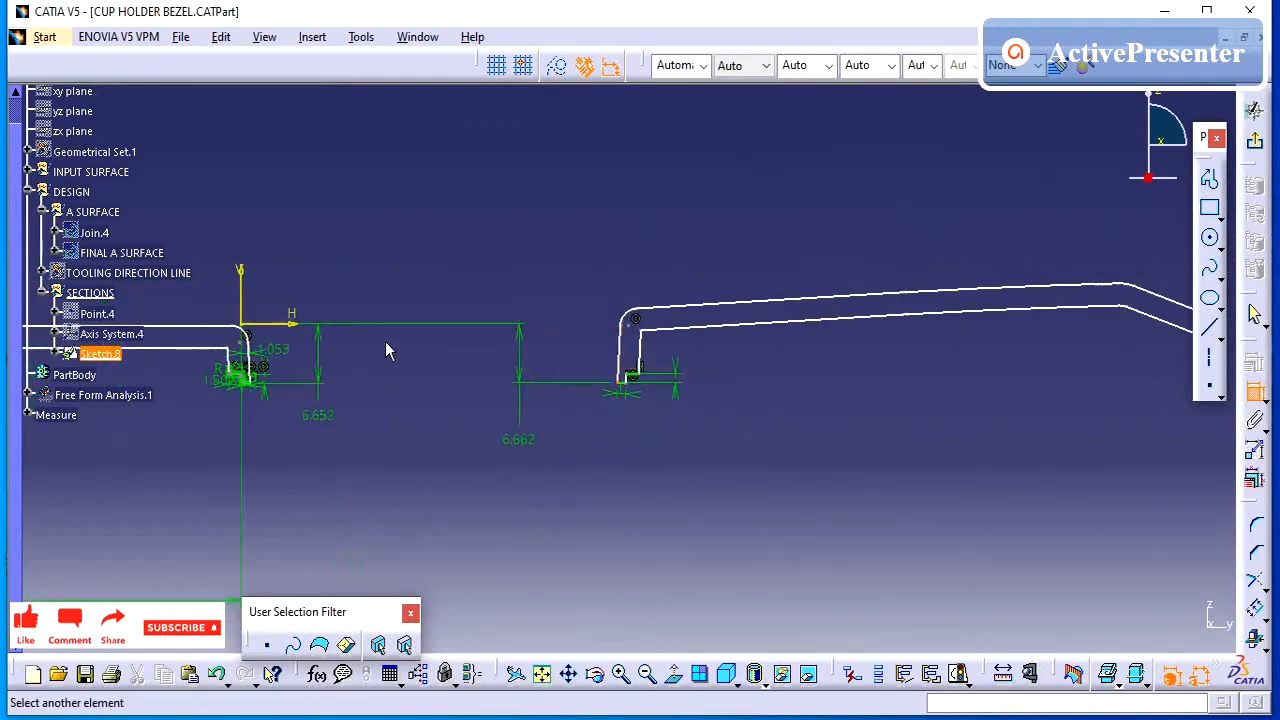
click(242, 278)
click(474, 254)
Dimension the horizontal distance from the sketch's vertical axis to the lower end of the second profile's inner wall
middle_drag(607, 390, 645, 192)
click(664, 384)
middle_drag(527, 336, 531, 498)
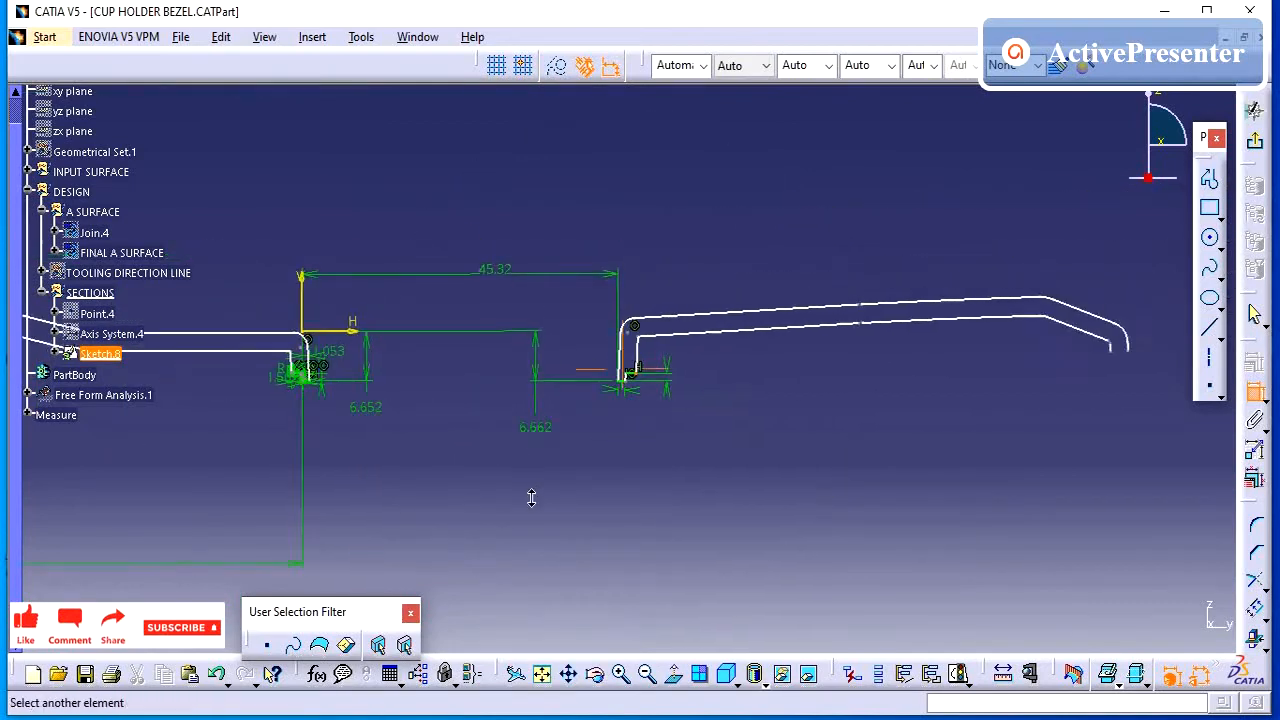
click(312, 302)
click(523, 266)
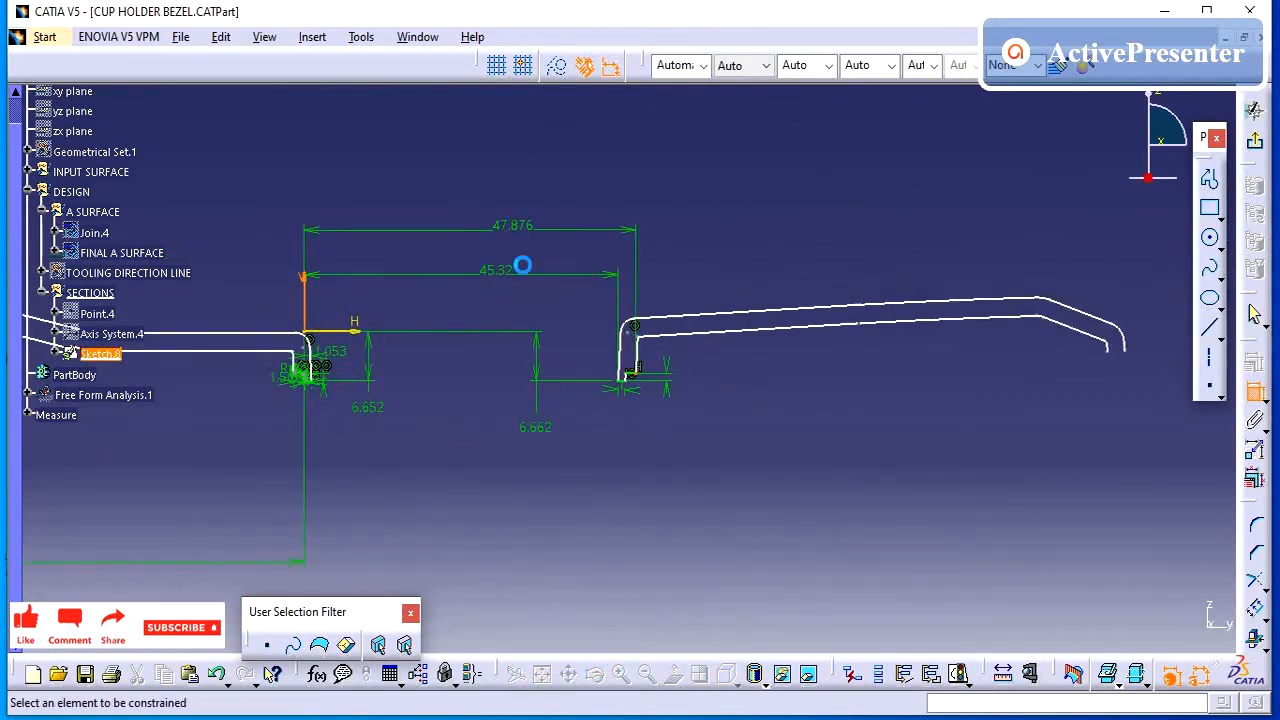
Round the corner between the second profile's horizontal step line and inner wall, setting the radius to 0.3 mm
mouse_move(597, 420)
middle_down()
mouse_move(750, 136)
mouse_move(780, 163)
middle_up()
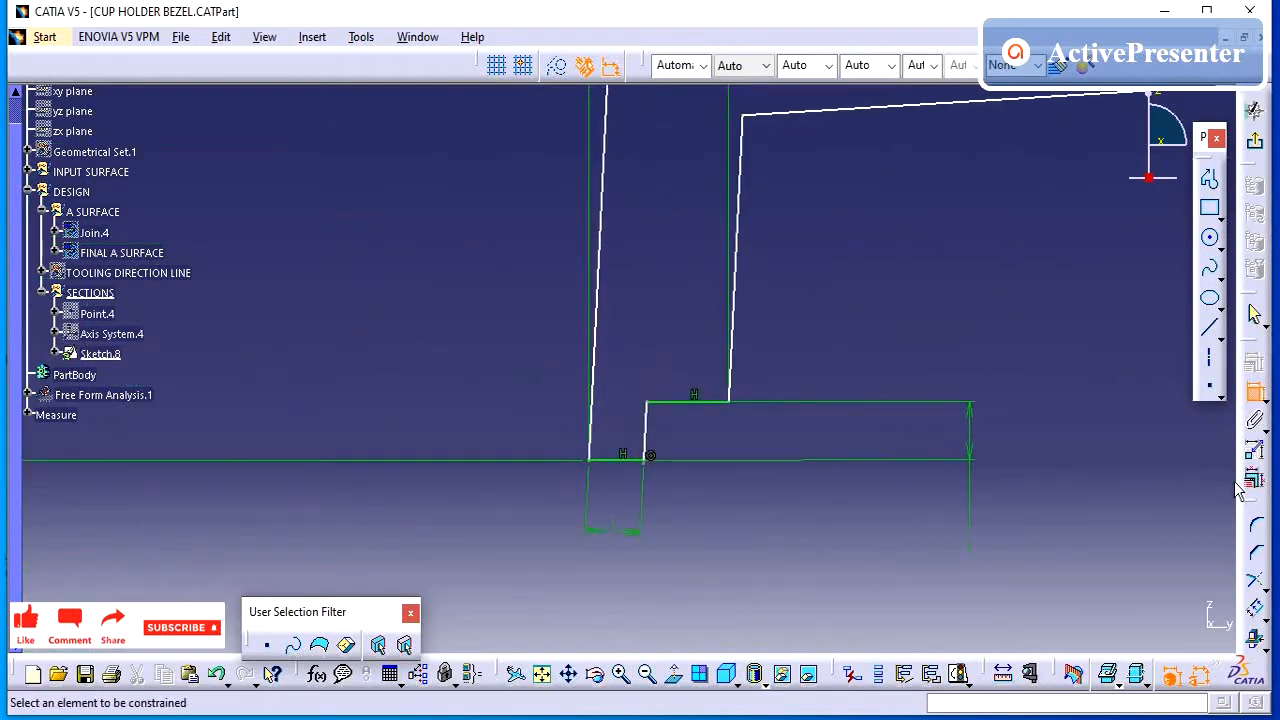
click(1257, 527)
mouse_move(843, 454)
middle_down()
mouse_move(697, 457)
mouse_move(822, 428)
middle_up()
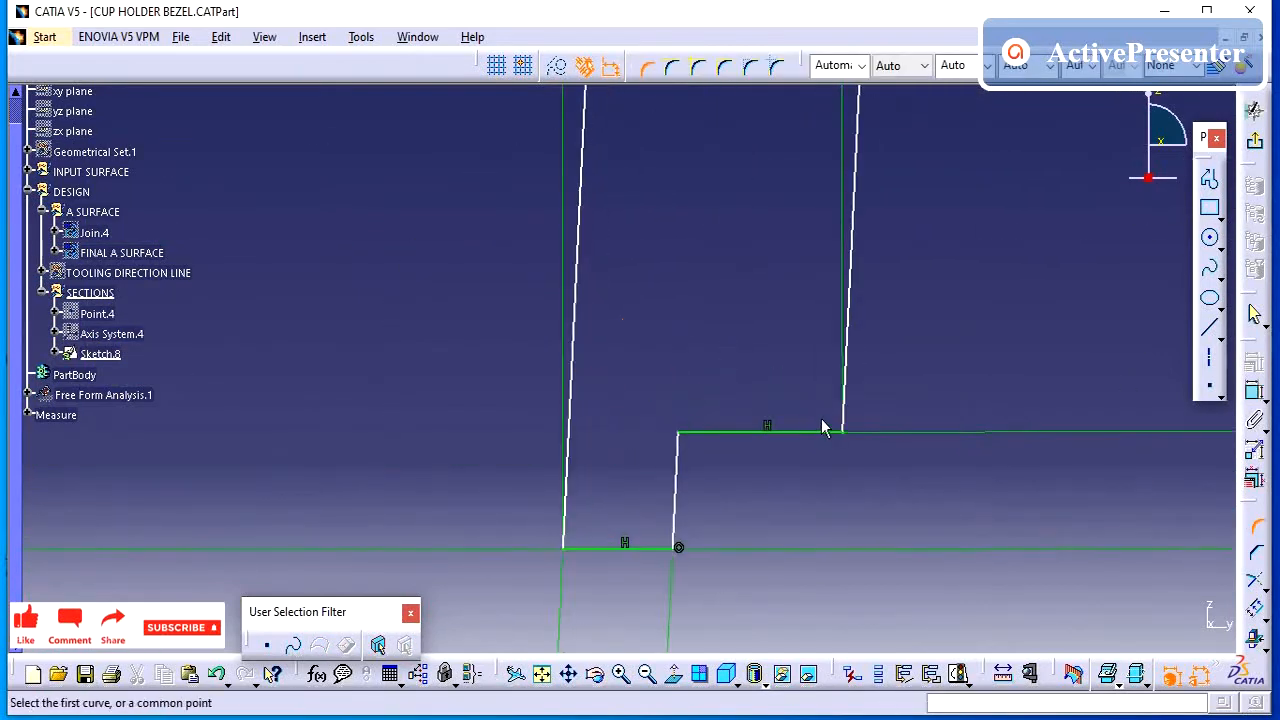
click(826, 432)
click(847, 400)
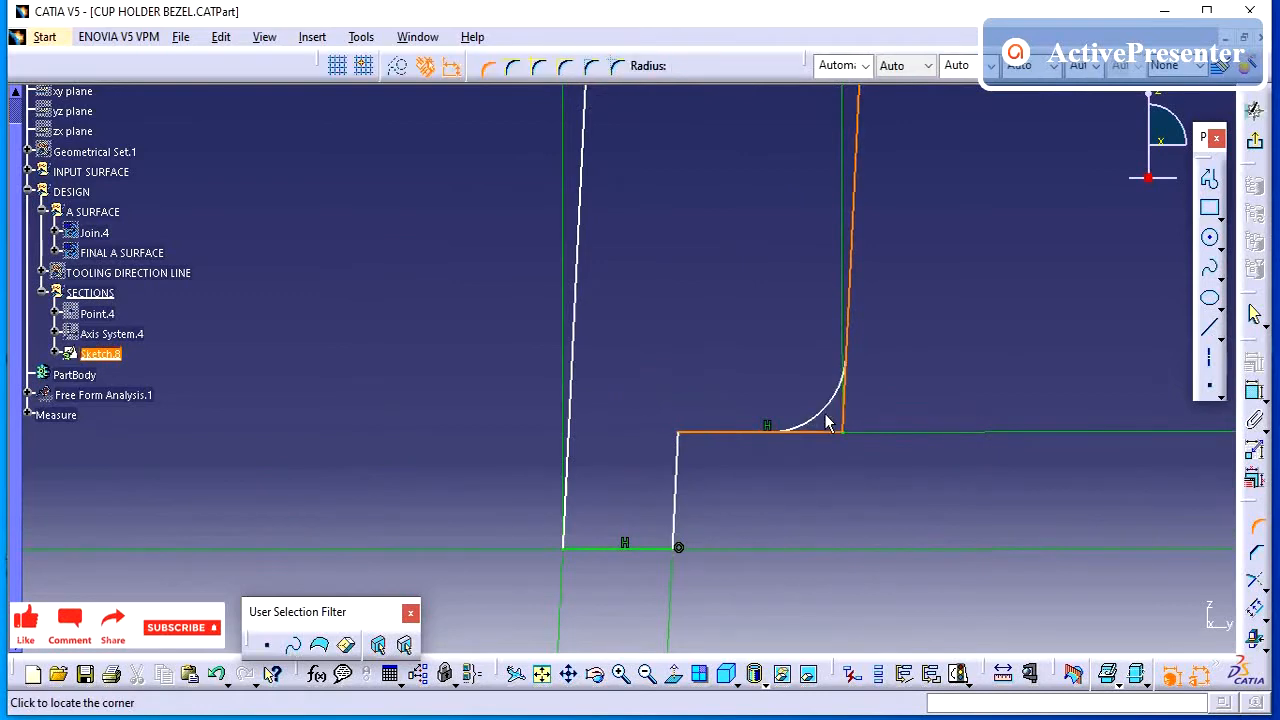
click(826, 422)
click(810, 394)
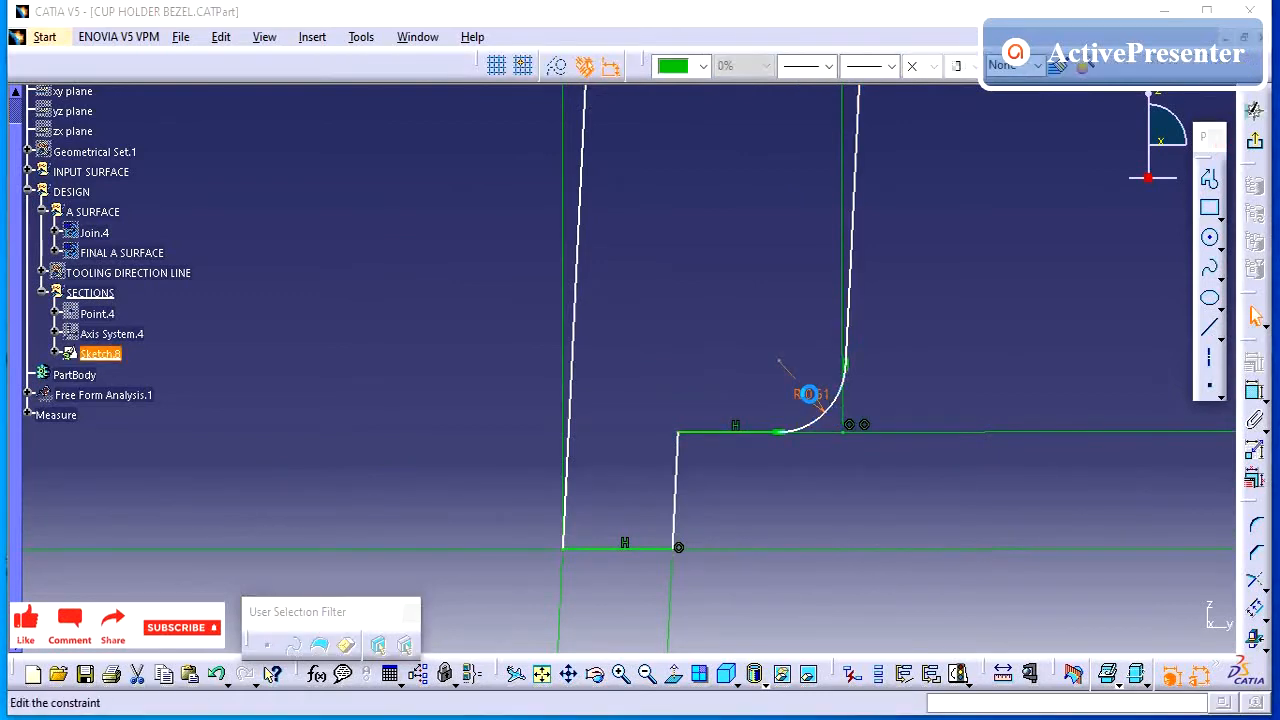
double_click(810, 394)
text(0.3mm)
key(Return)
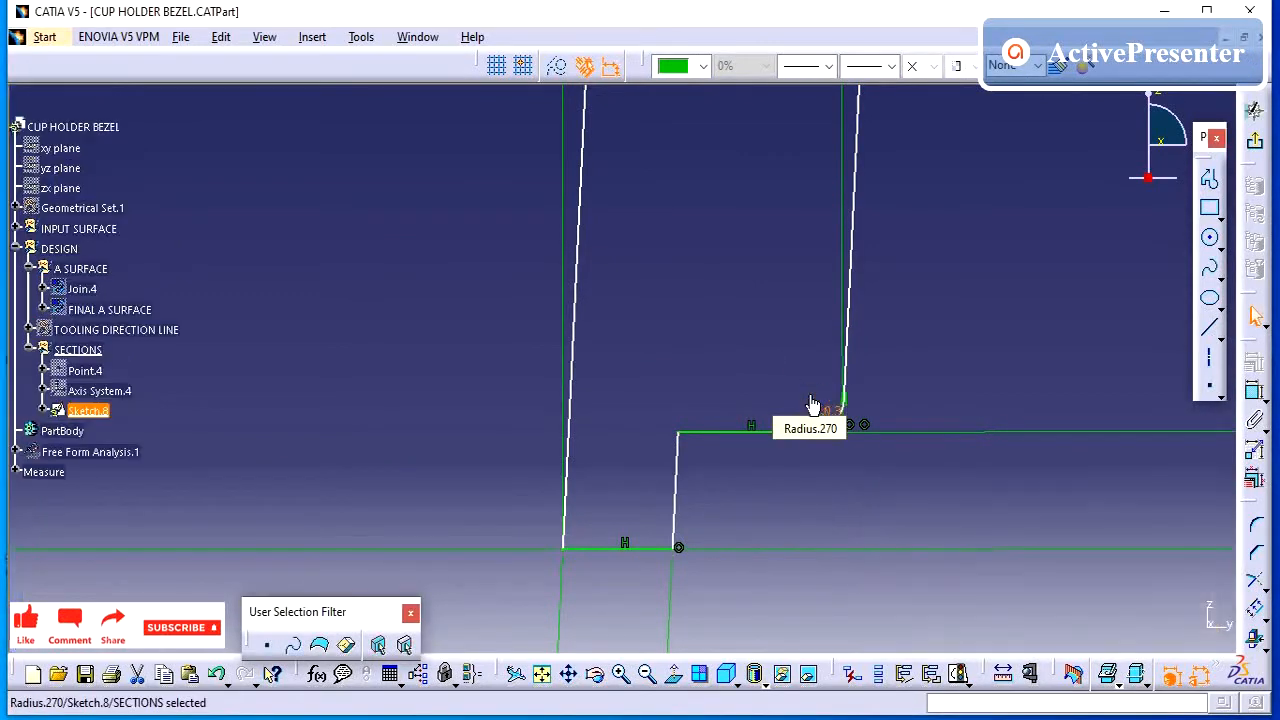
Round the corner between the short step wall and the horizontal step line with a 0.3 mm radius
click(1257, 527)
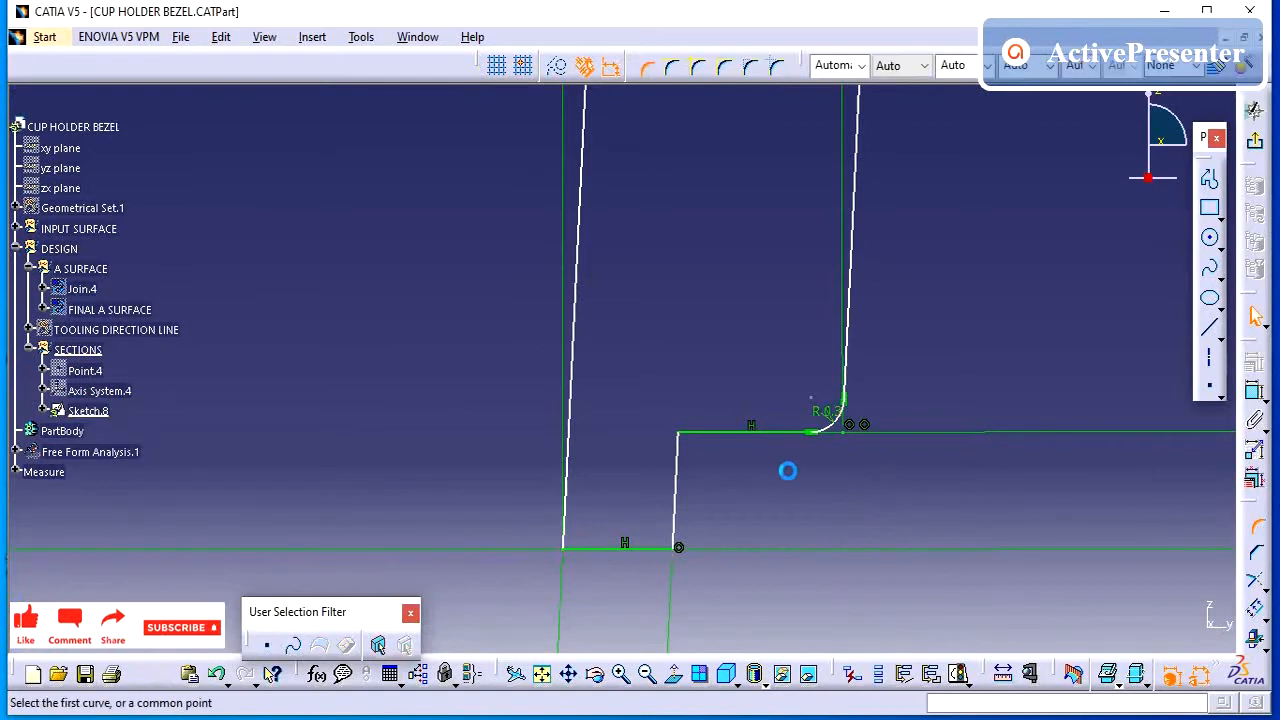
click(678, 456)
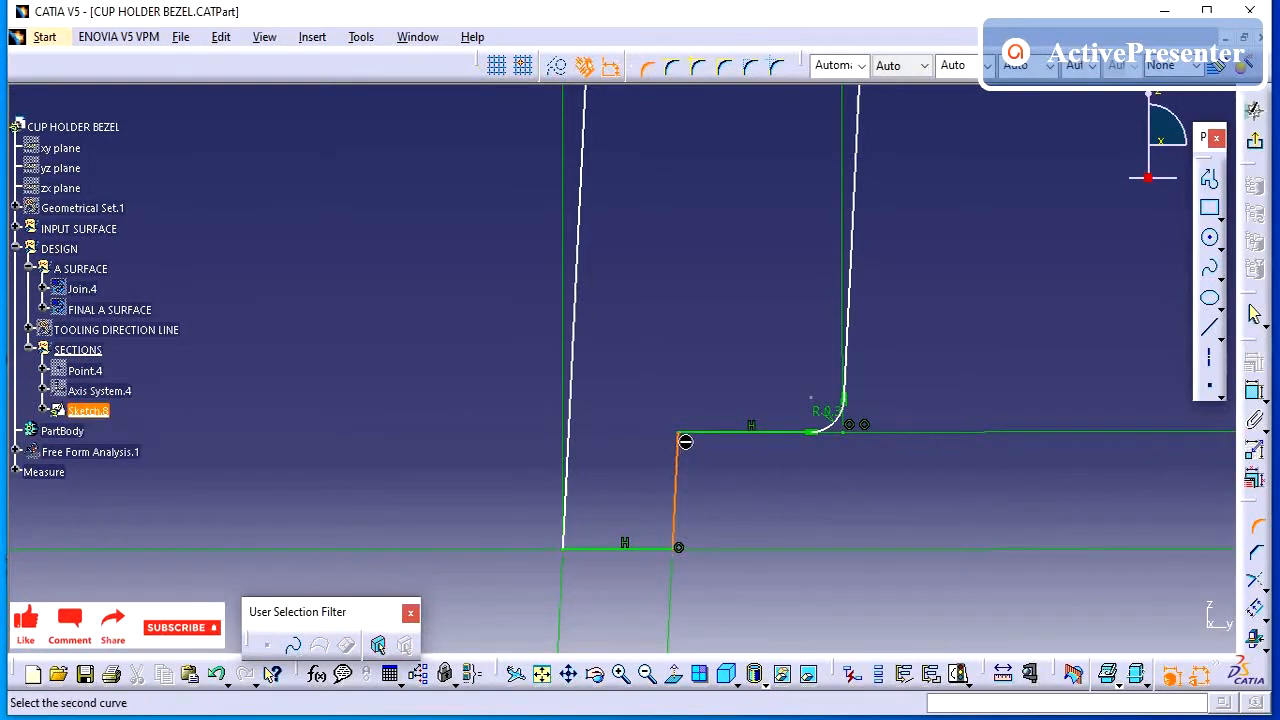
click(706, 433)
click(703, 466)
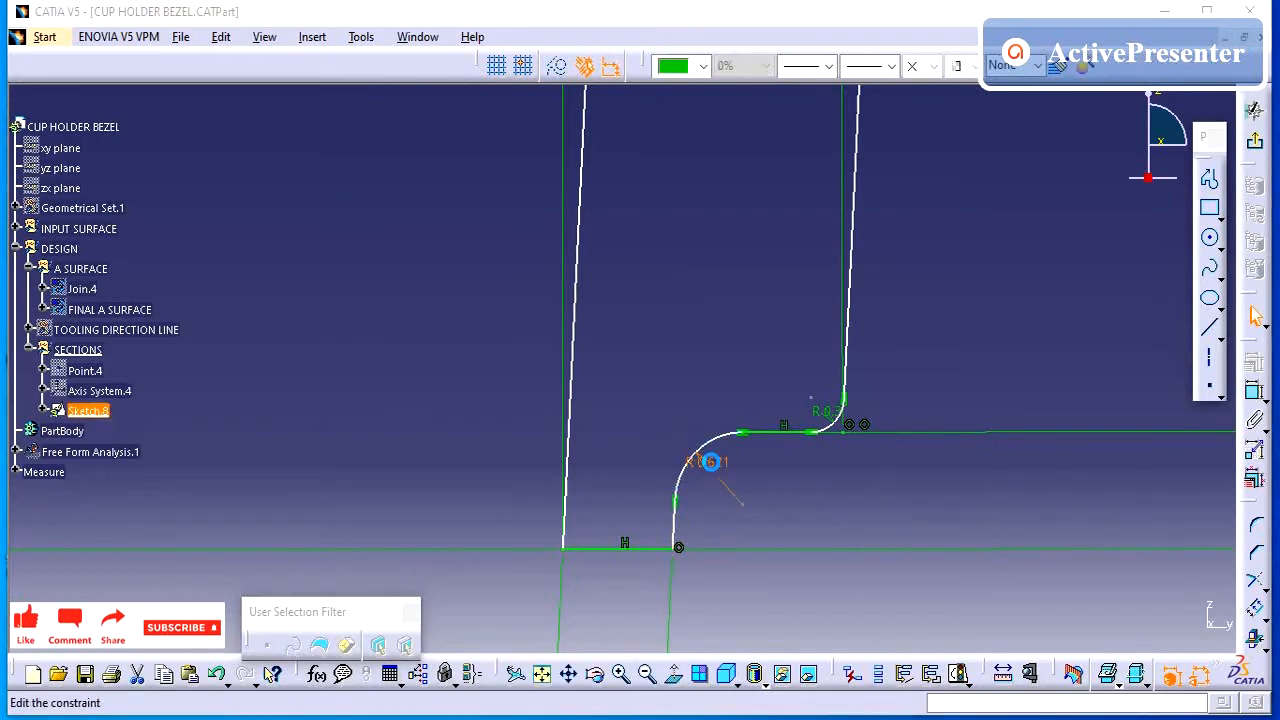
double_click(710, 461)
text(.3)
key(Return)
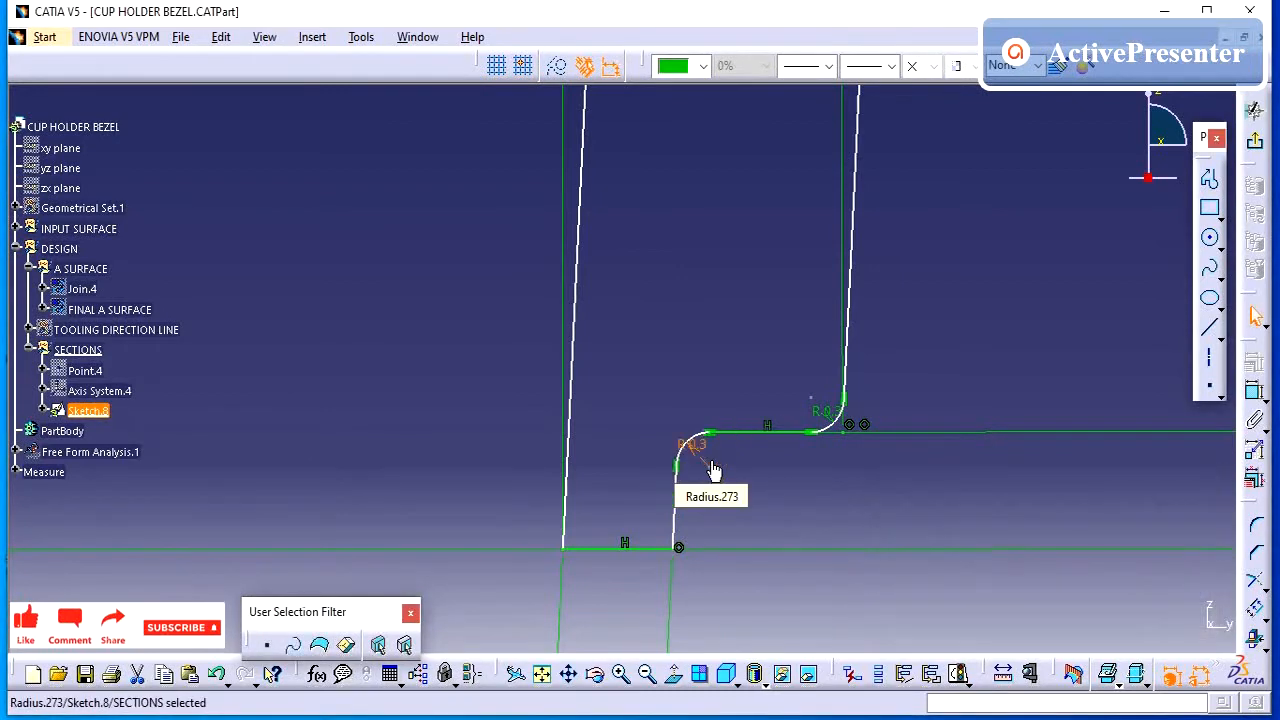
Round the corner where the second profile's end line meets the short step wall
click(1259, 530)
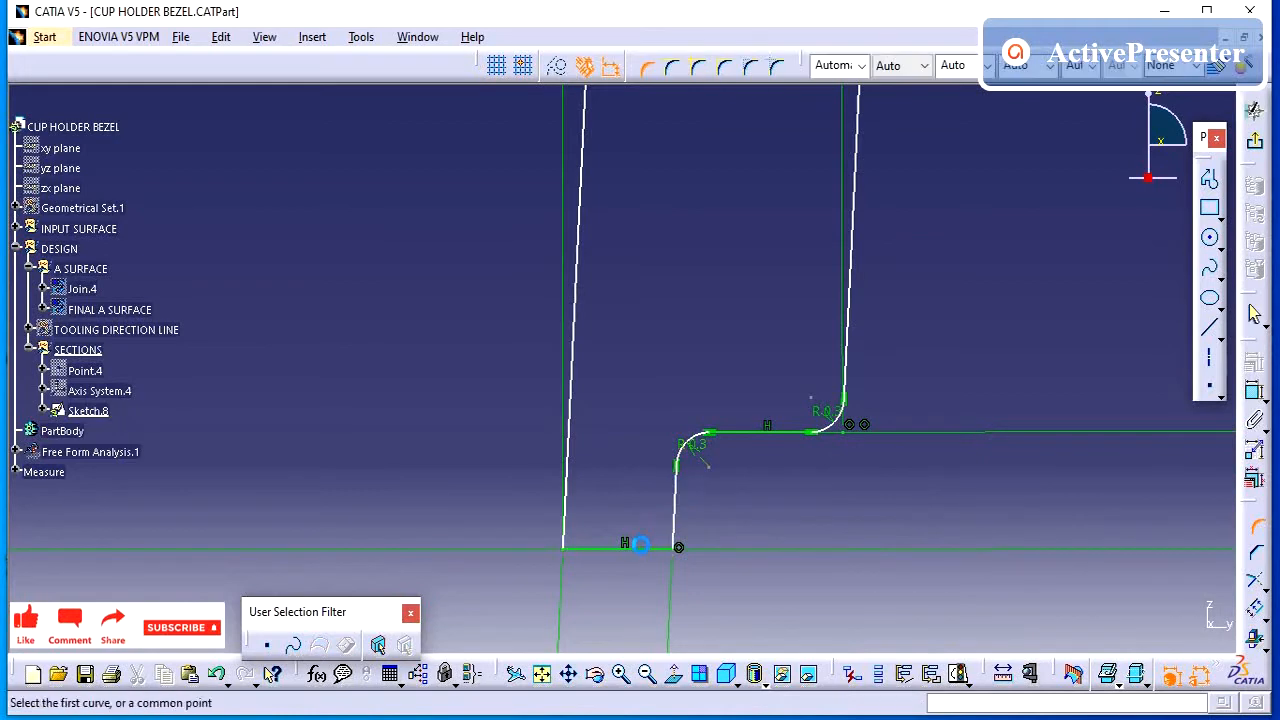
Round the corner between the lip's bottom edge and its short inner wall, with a 0.3 mm radius
click(655, 548)
click(679, 521)
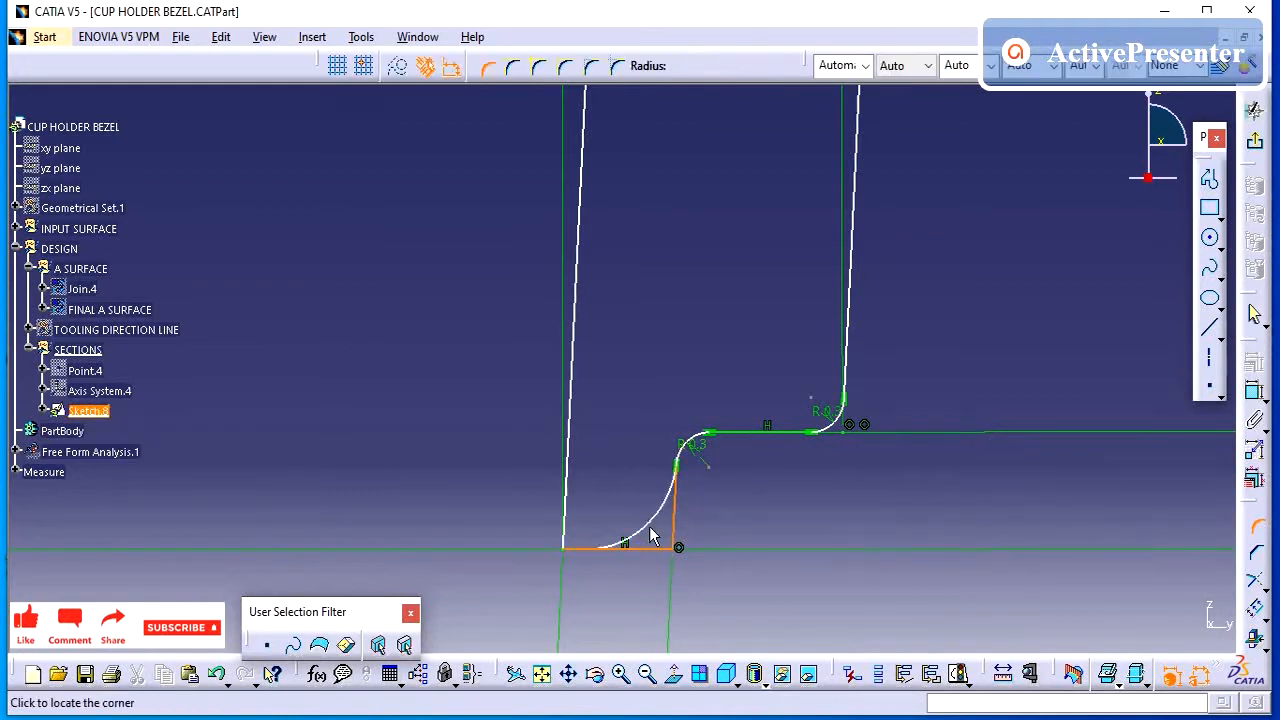
click(665, 537)
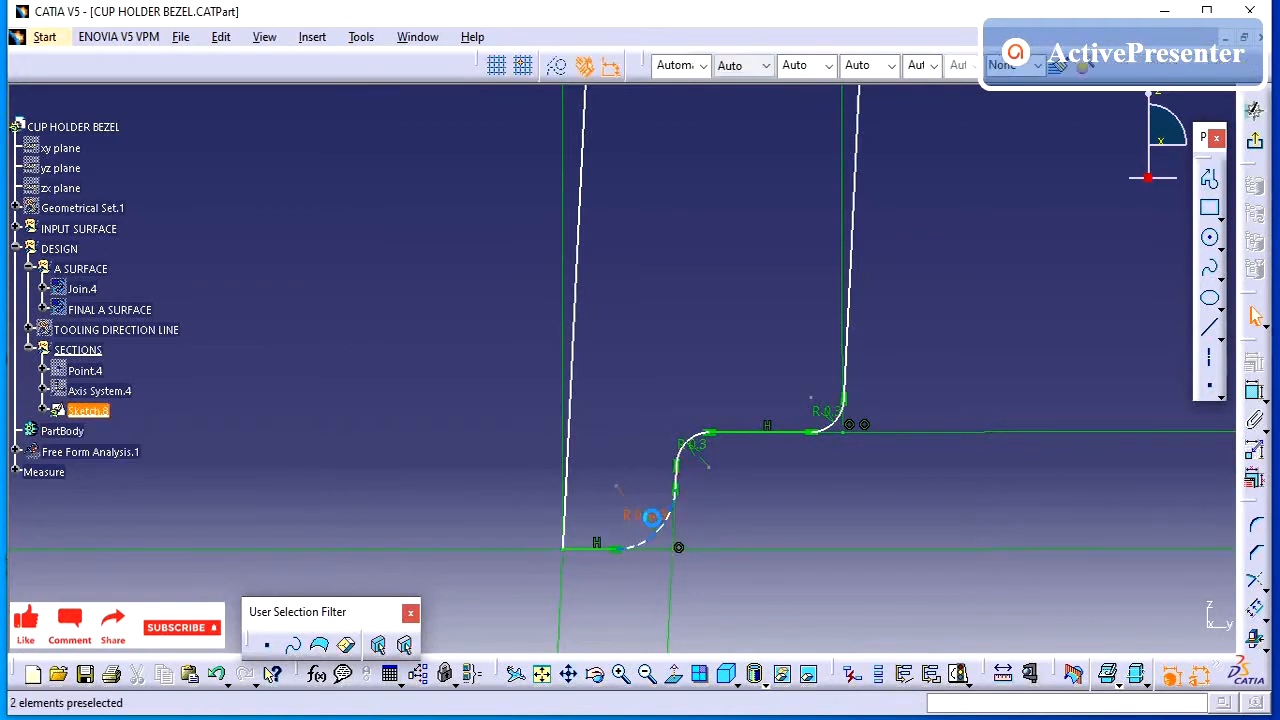
double_click(651, 519)
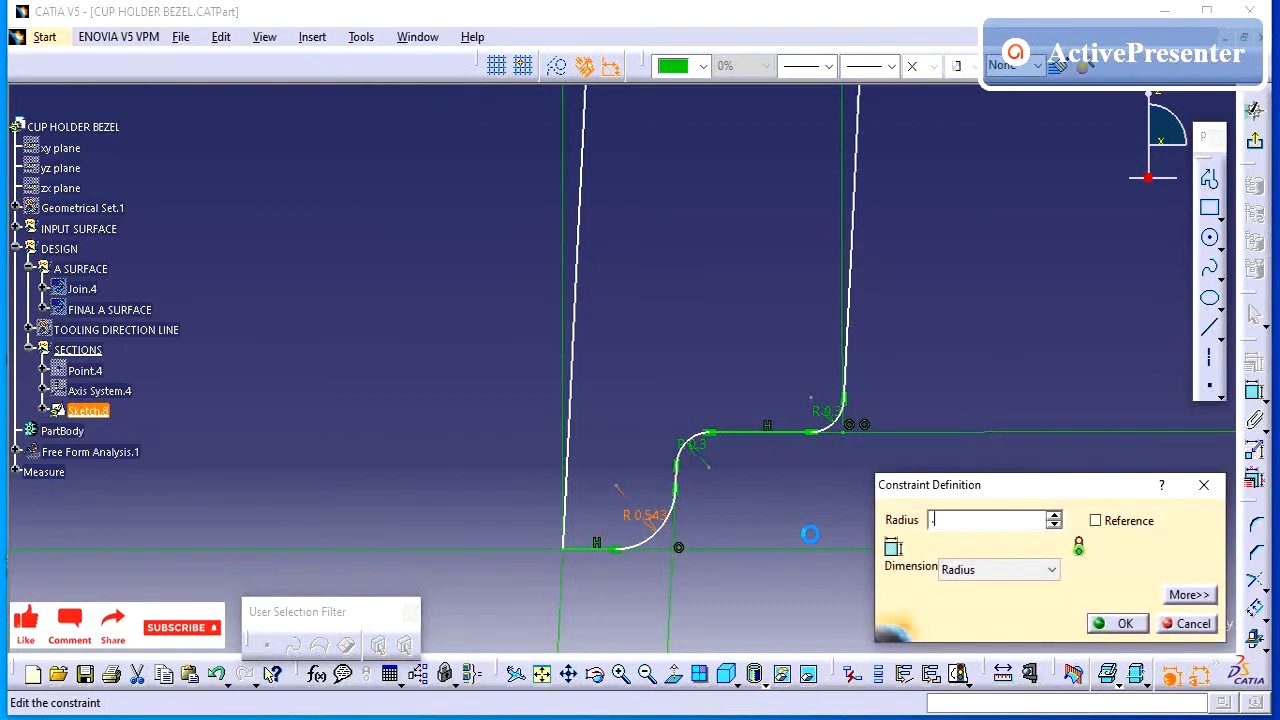
text(3mm)
key(Return)
Try to dimension the distance between the flange's outer and inner walls above the finished stepped lip
middle_drag(774, 370, 708, 655)
mouse_move(828, 406)
middle_down()
mouse_move(702, 469)
mouse_move(706, 480)
middle_up()
click(782, 427)
middle_drag(803, 434, 924, 465)
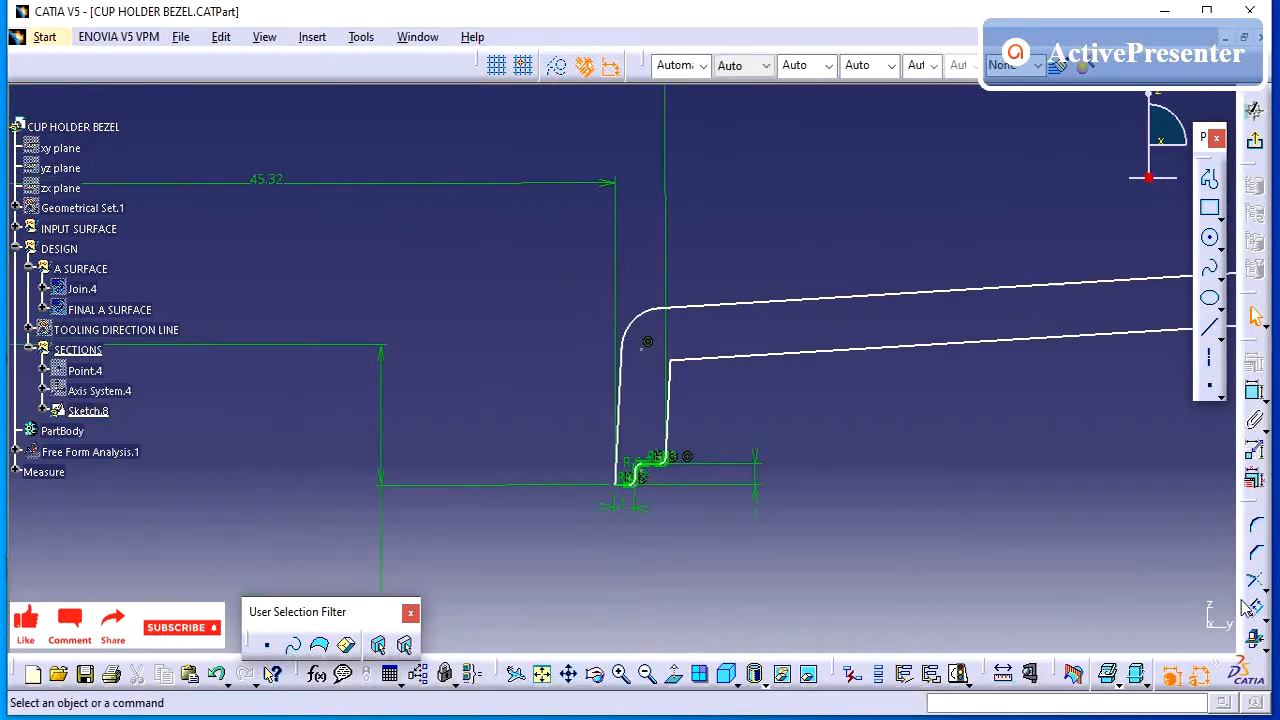
click(1254, 395)
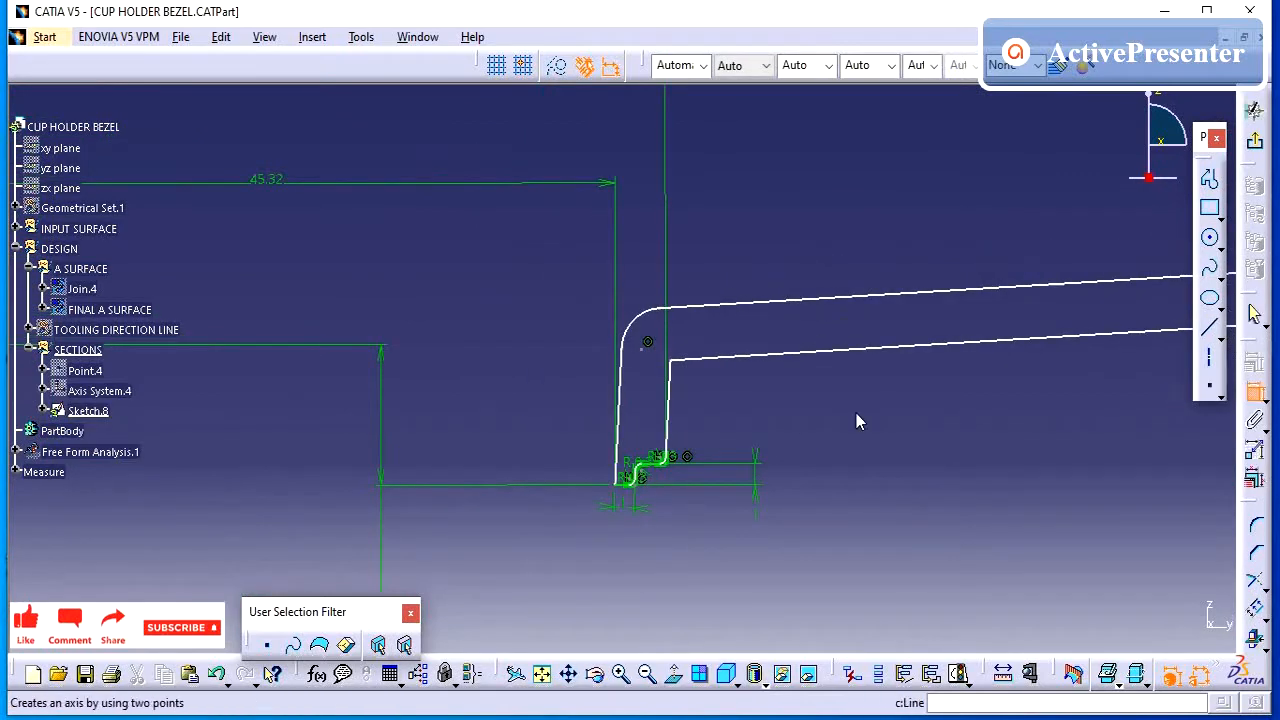
click(620, 412)
click(672, 388)
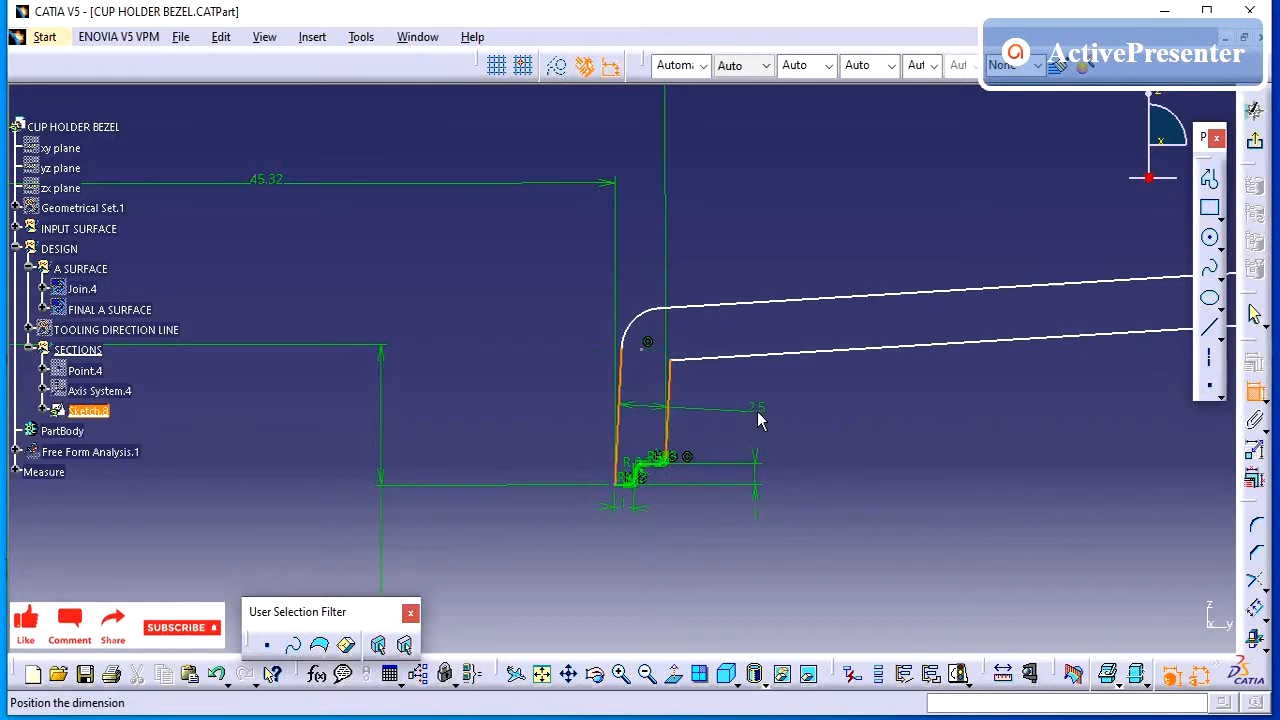
click(756, 420)
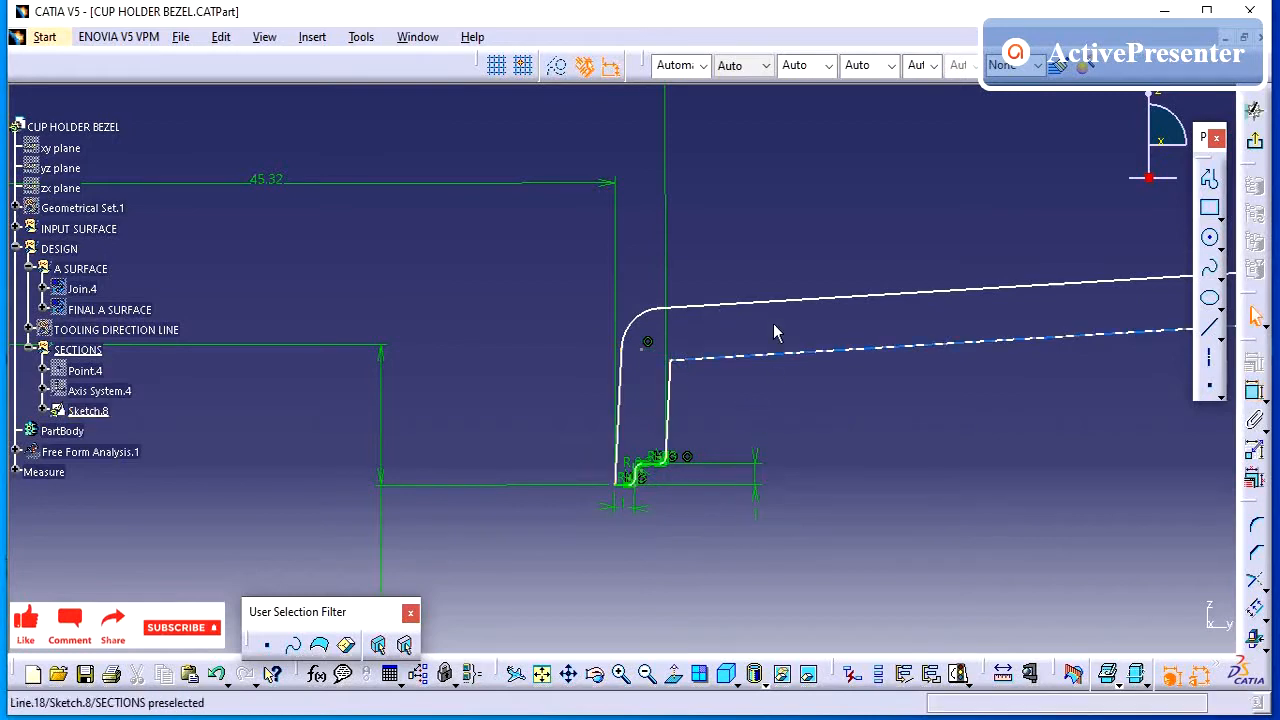
Draw a horizontal line from the outer wall's lower end across the inner wall at the opposite, sloping end of the section
middle_drag(777, 331, 764, 565)
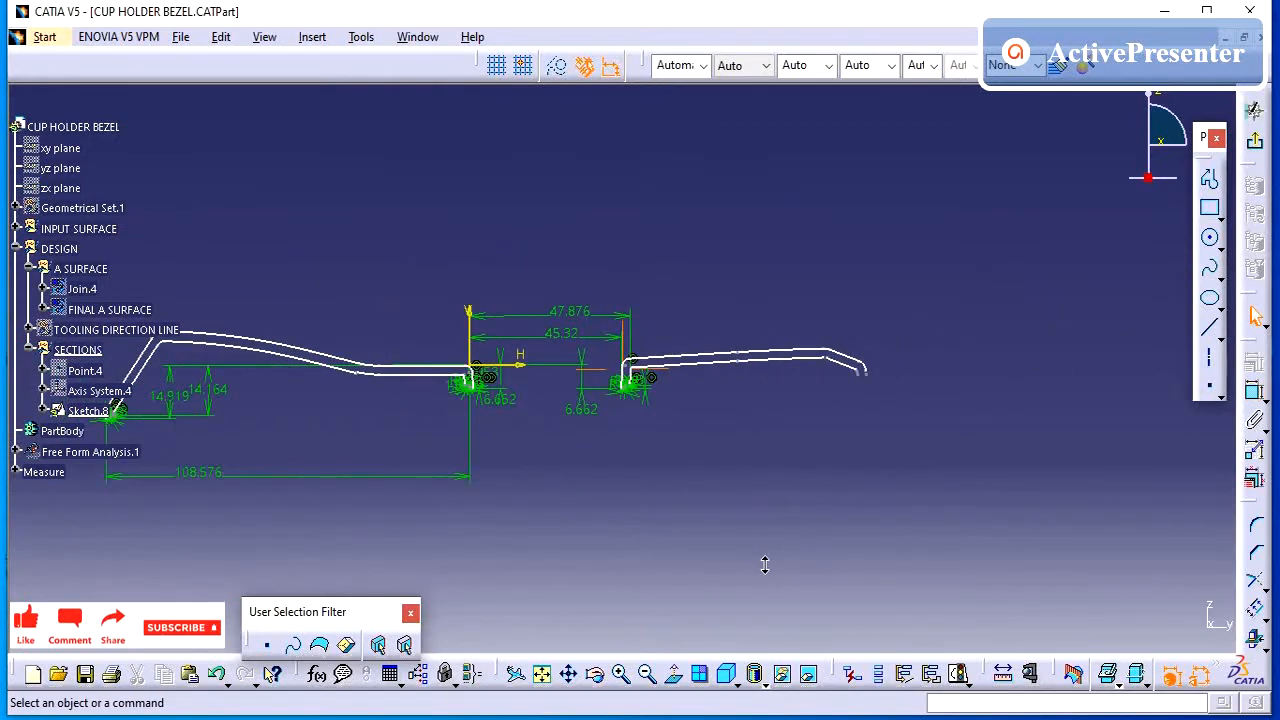
mouse_move(830, 411)
middle_down()
mouse_move(646, 420)
mouse_move(646, 406)
mouse_move(823, 281)
middle_up()
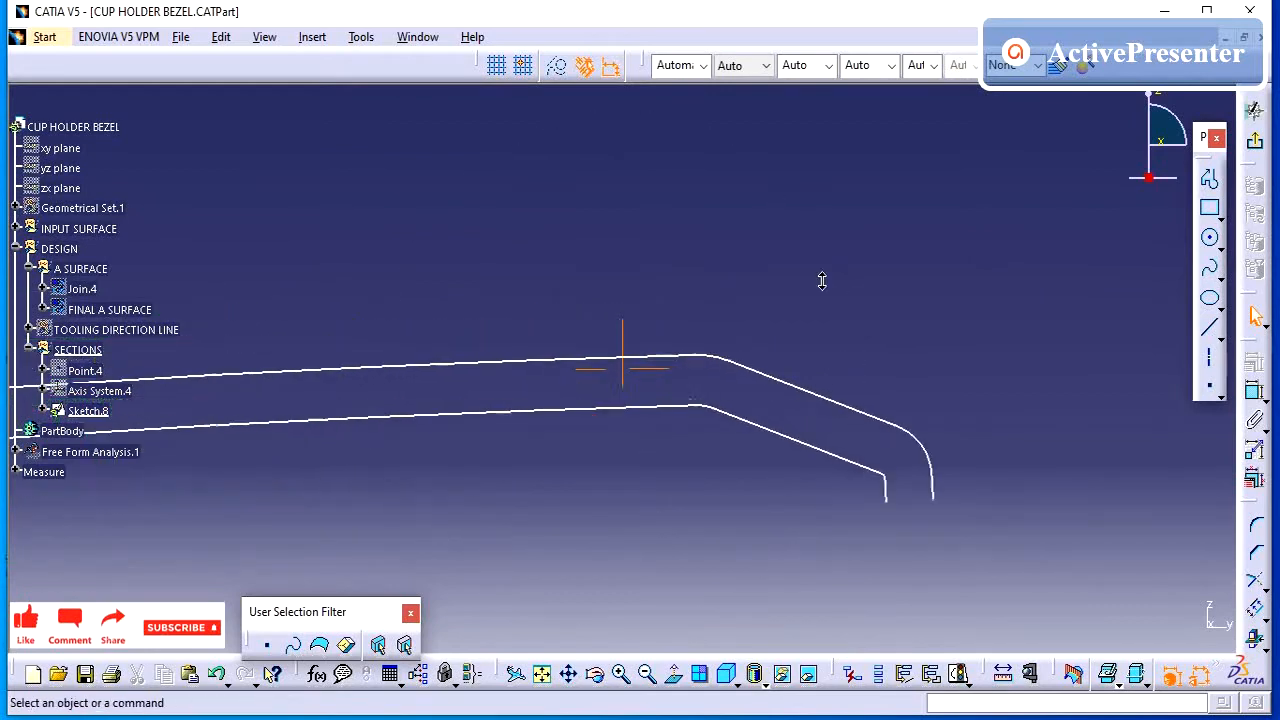
middle_drag(870, 413, 444, 330)
middle_drag(614, 341, 725, 115)
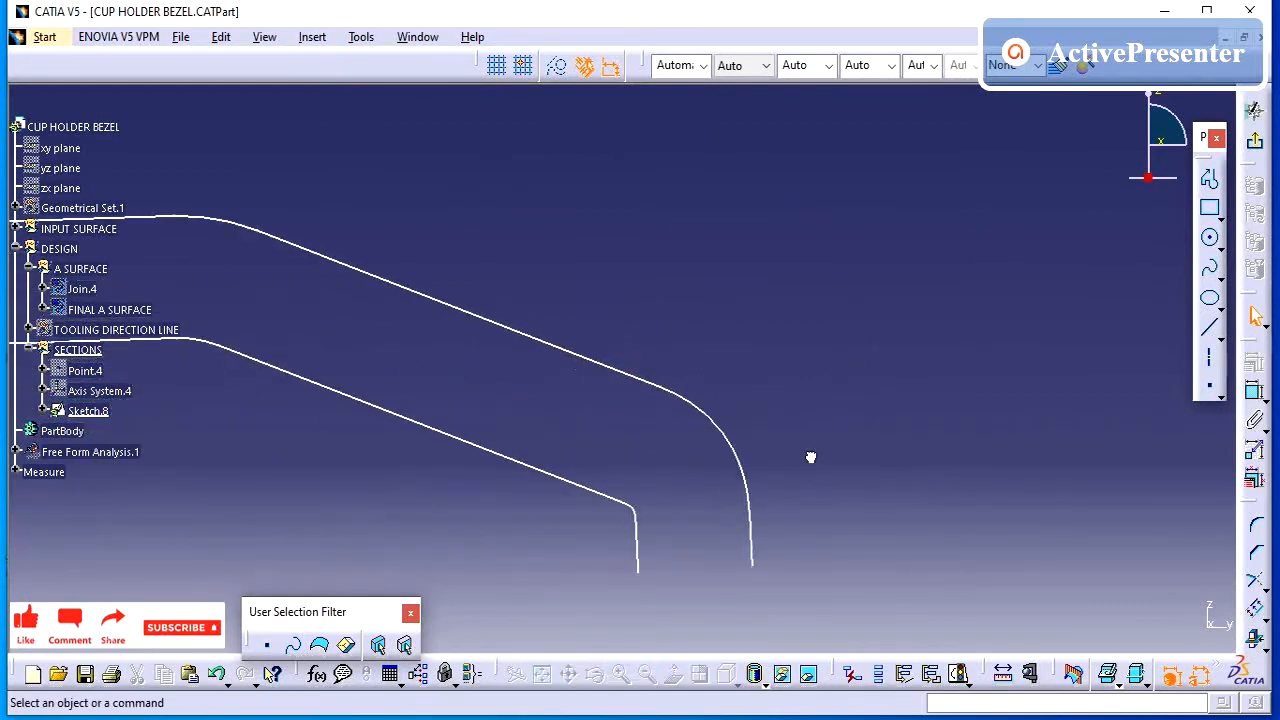
click(1208, 332)
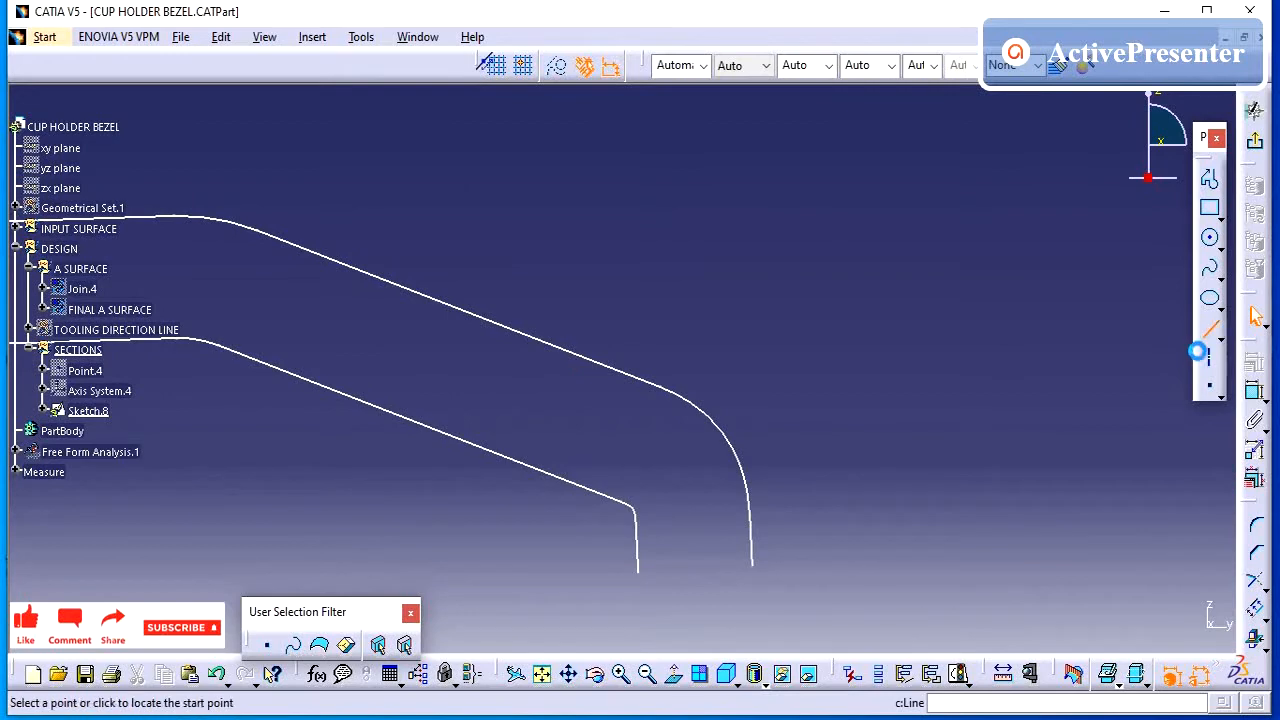
click(756, 565)
click(615, 567)
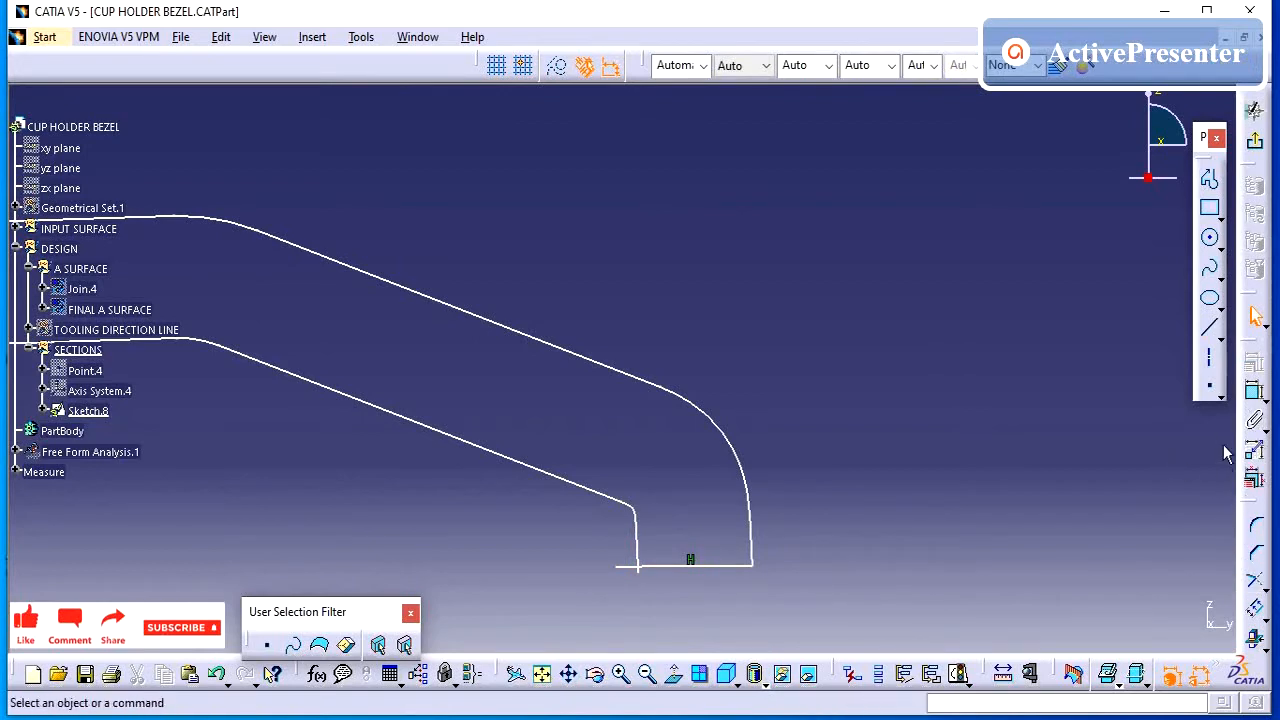
Offset the horizontal bottom line upward and set the offset distance to 1 mm
click(1211, 334)
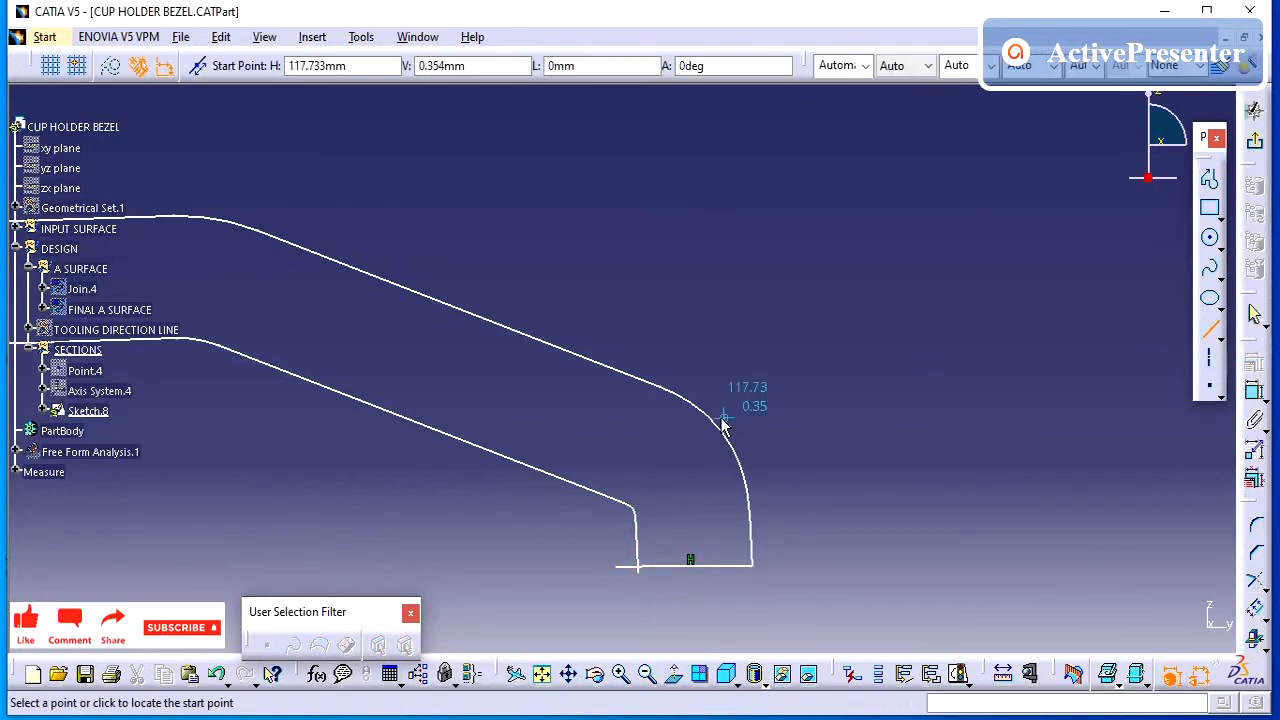
click(1257, 612)
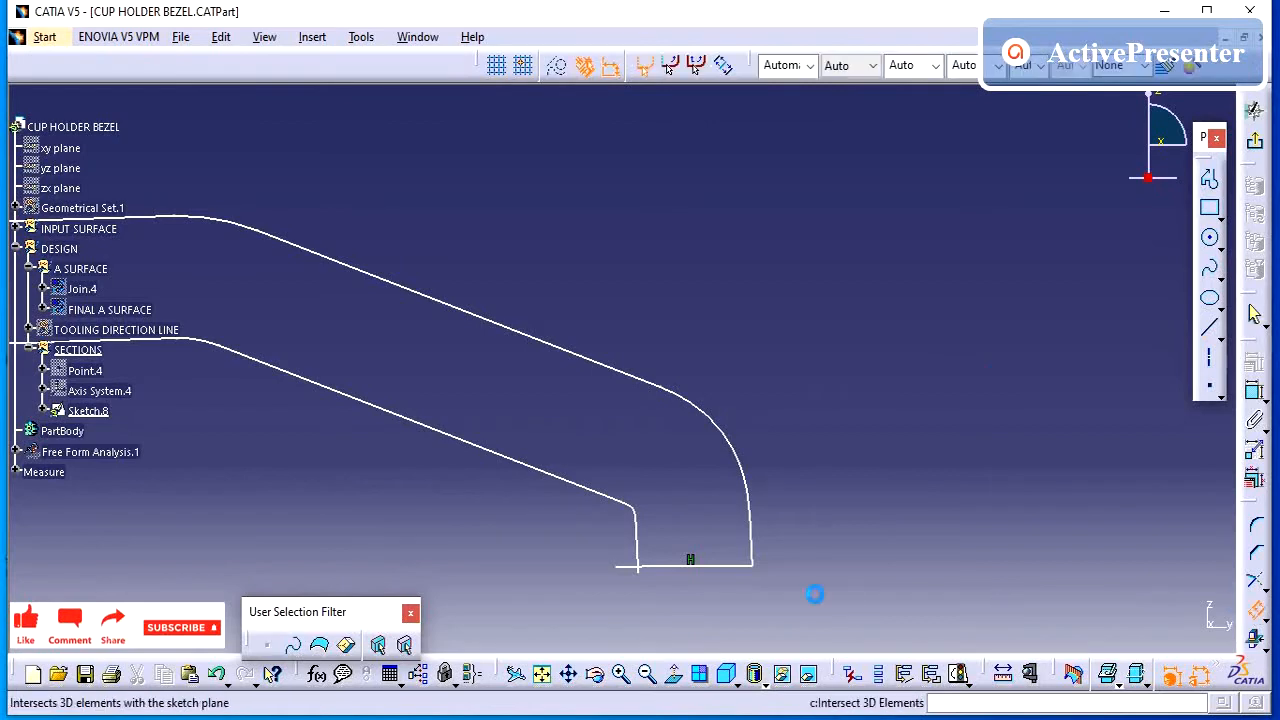
click(737, 567)
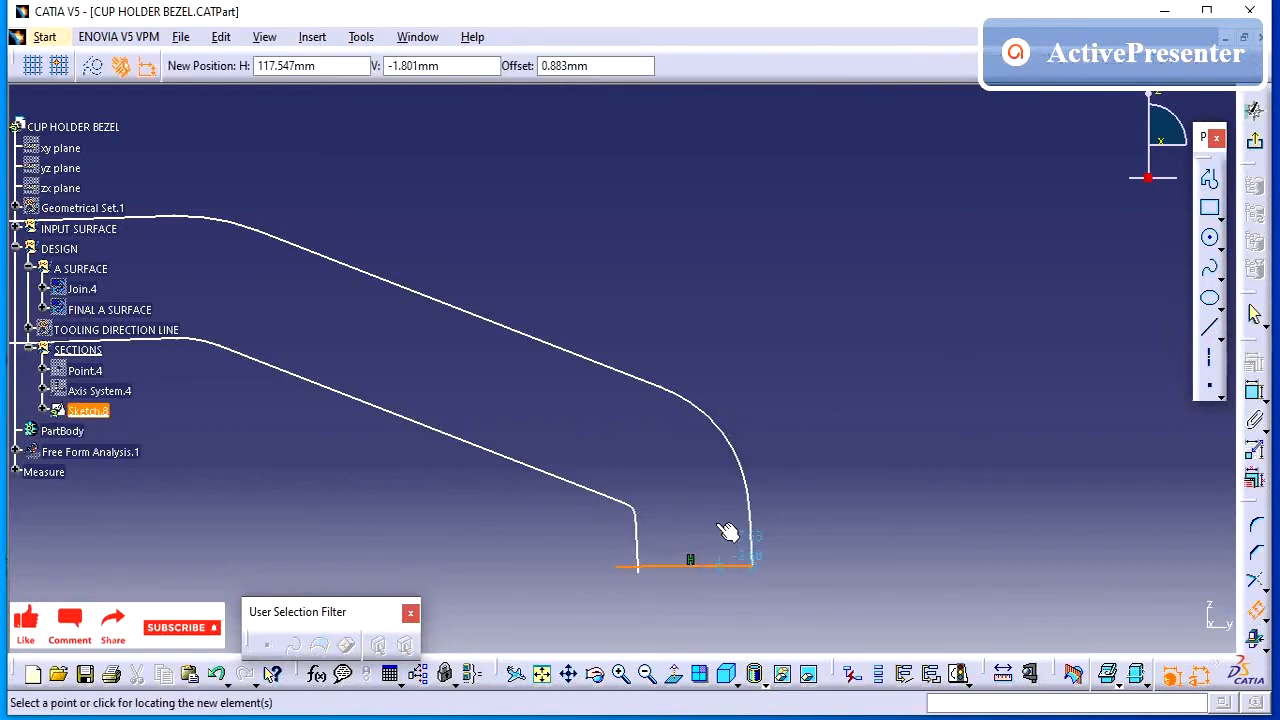
click(678, 549)
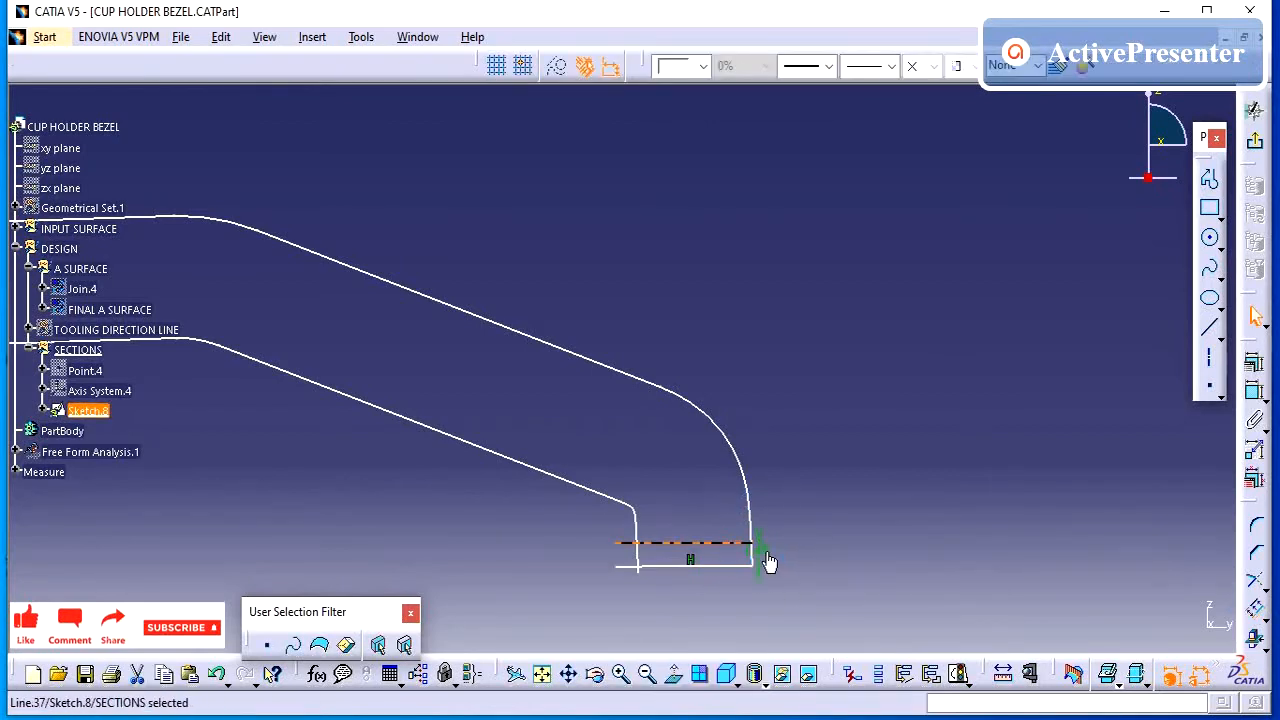
double_click(765, 558)
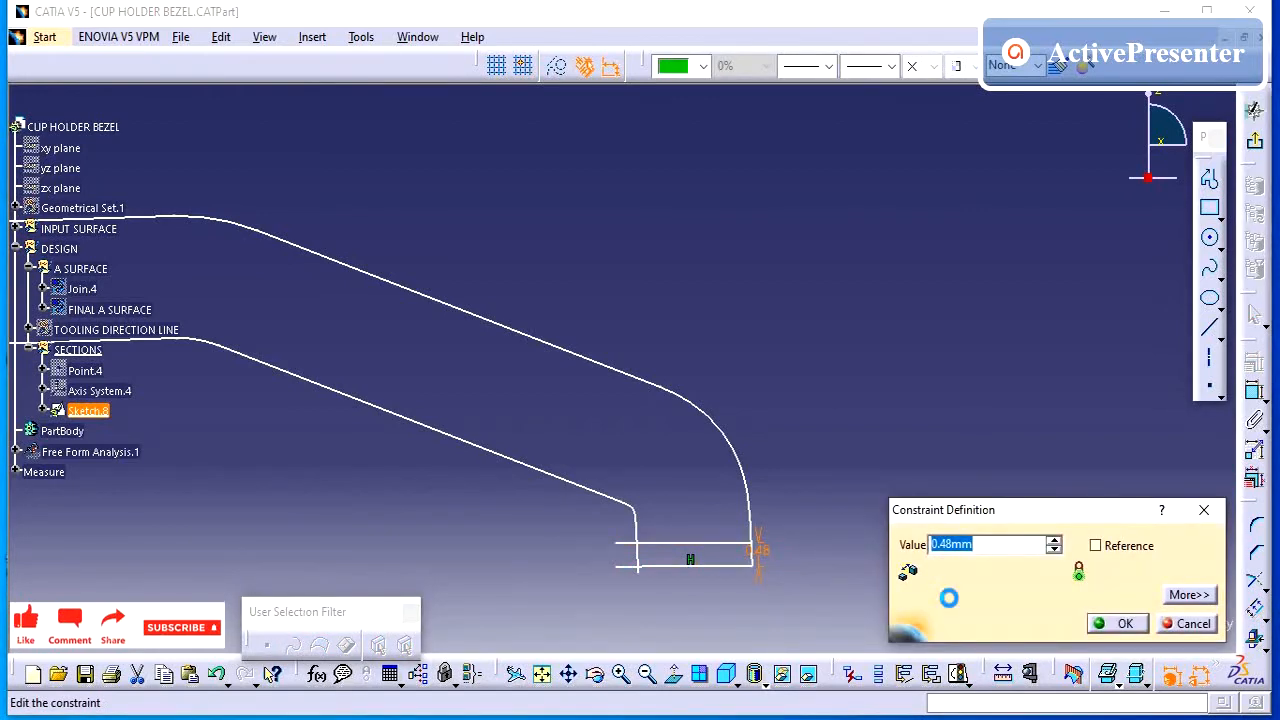
text(1mm)
key(Return)
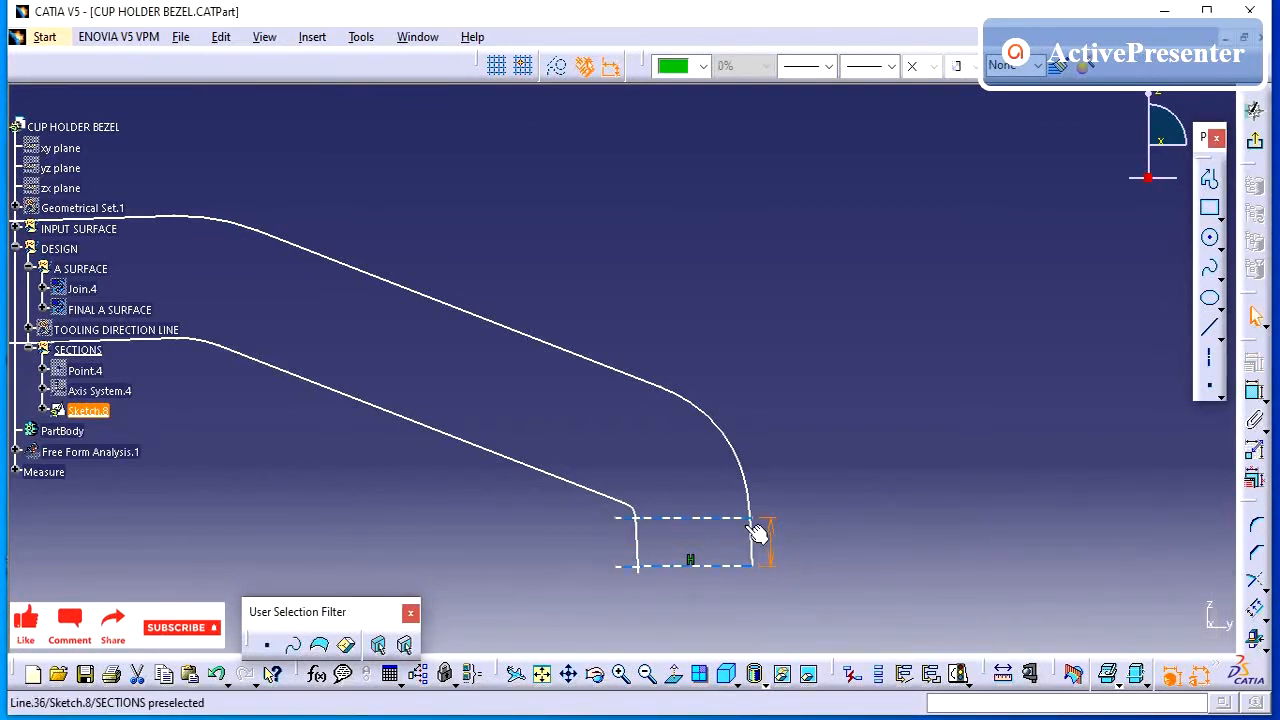
Offset the short outer wall line inward, towards the inner wall, and set the offset distance to 1 mm
middle_drag(757, 531, 723, 386)
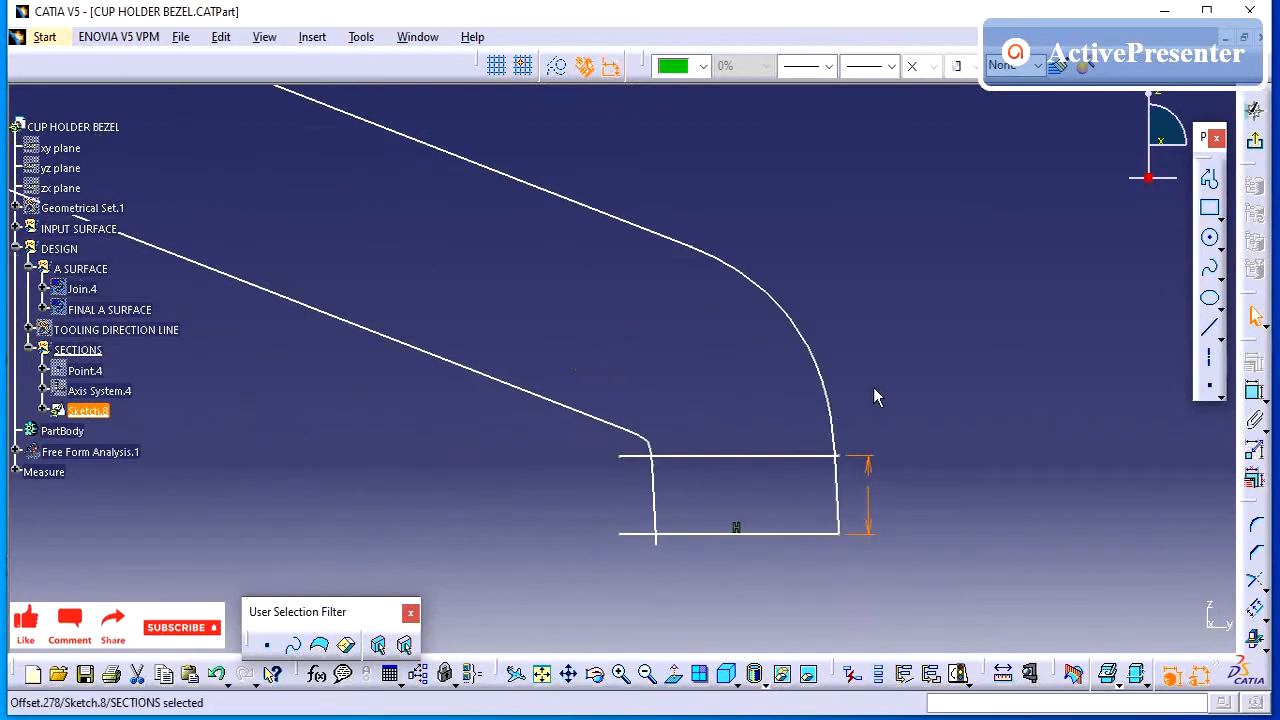
middle_drag(873, 387, 883, 414)
click(883, 414)
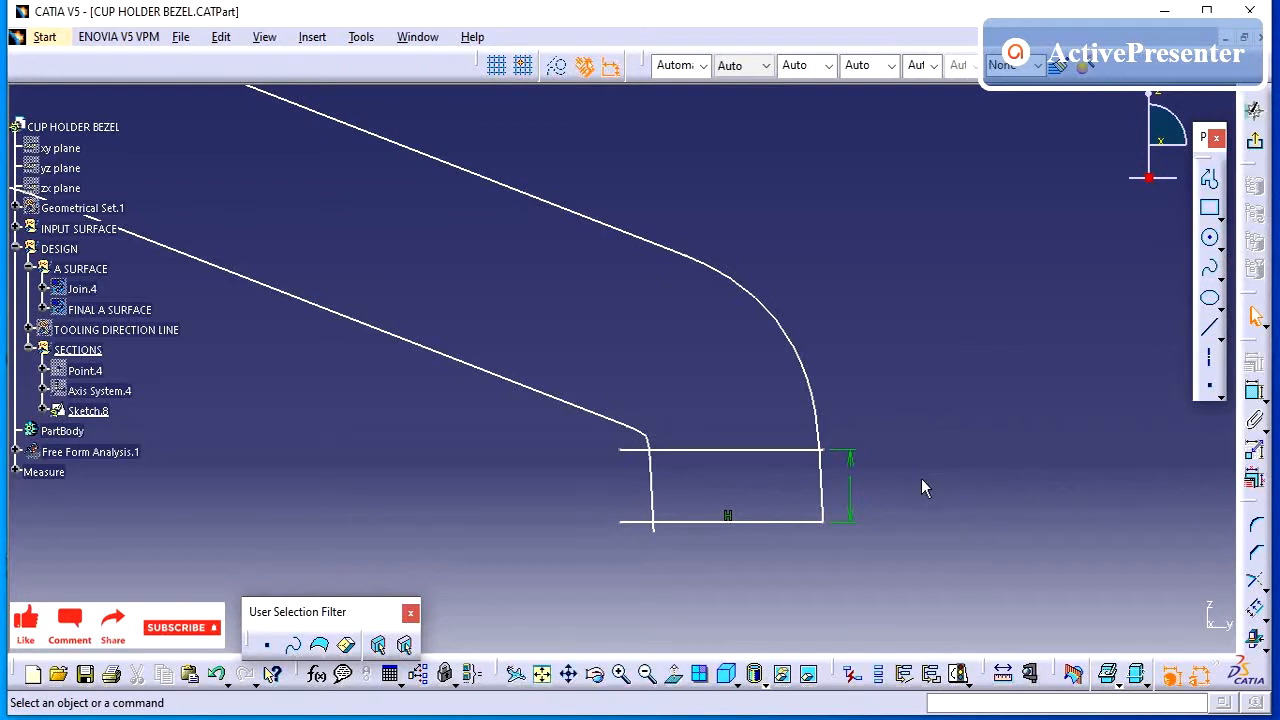
click(1256, 608)
click(823, 490)
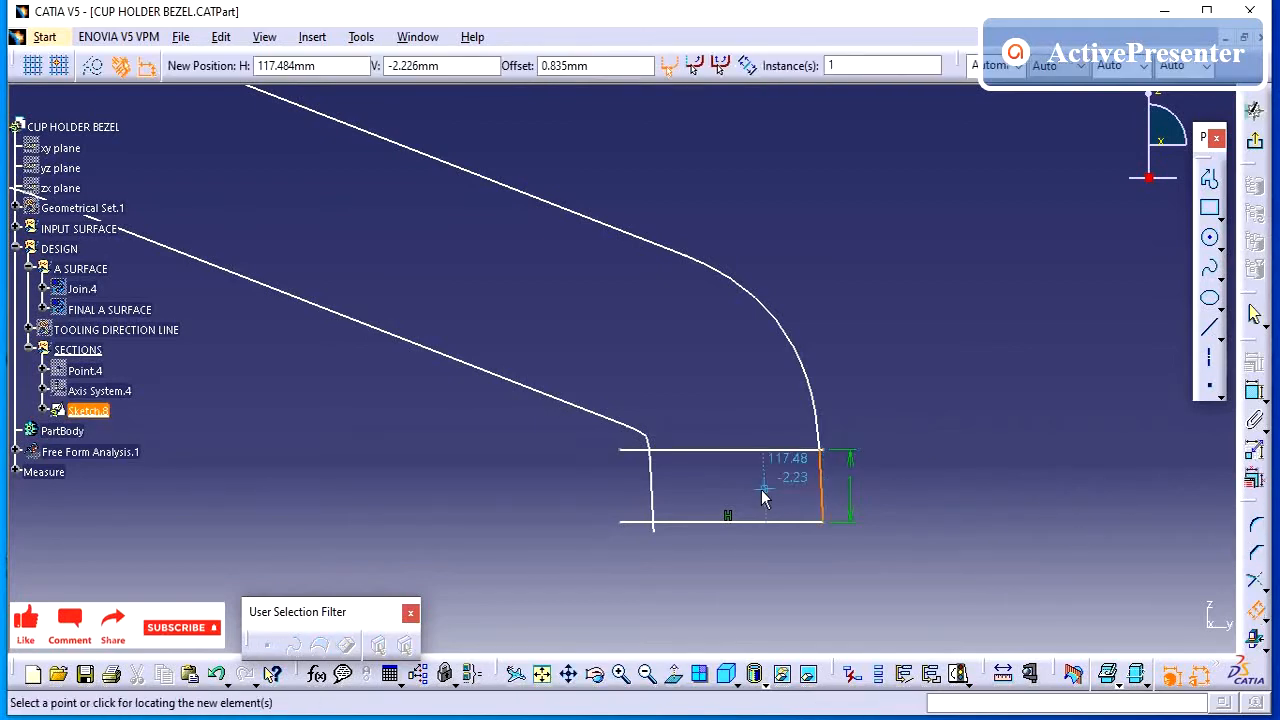
click(773, 498)
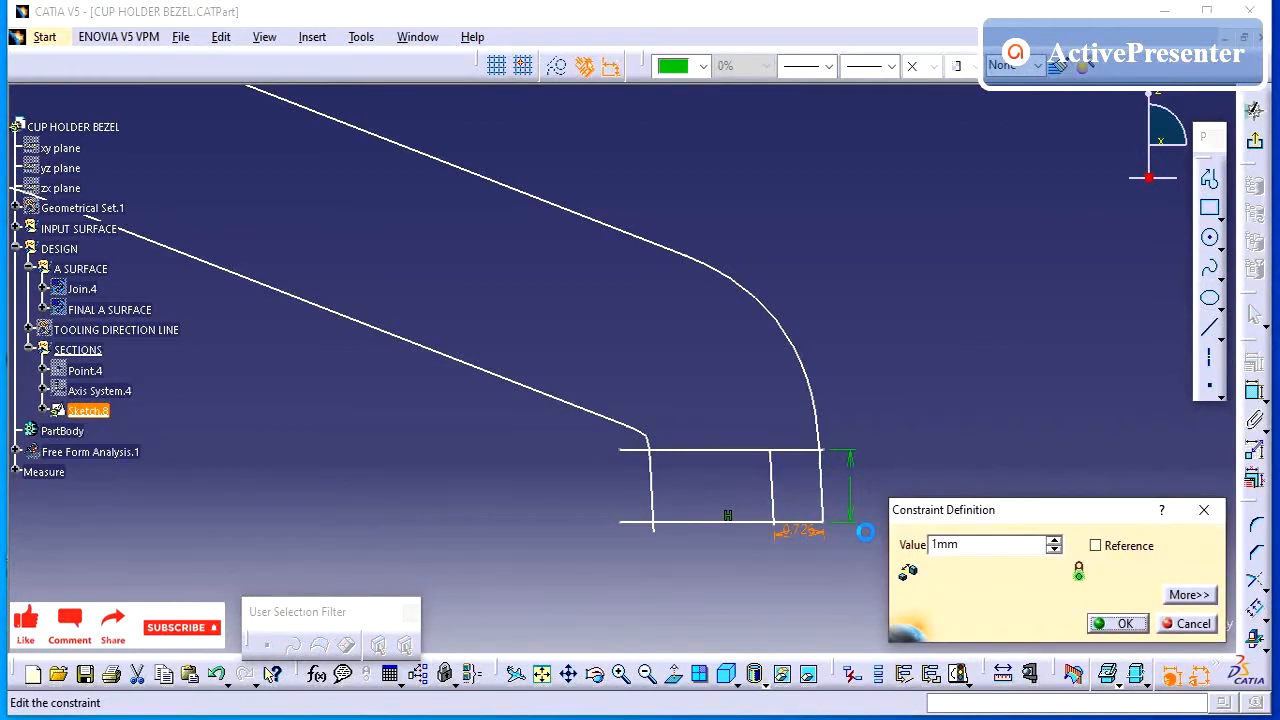
key(Return)
click(1169, 540)
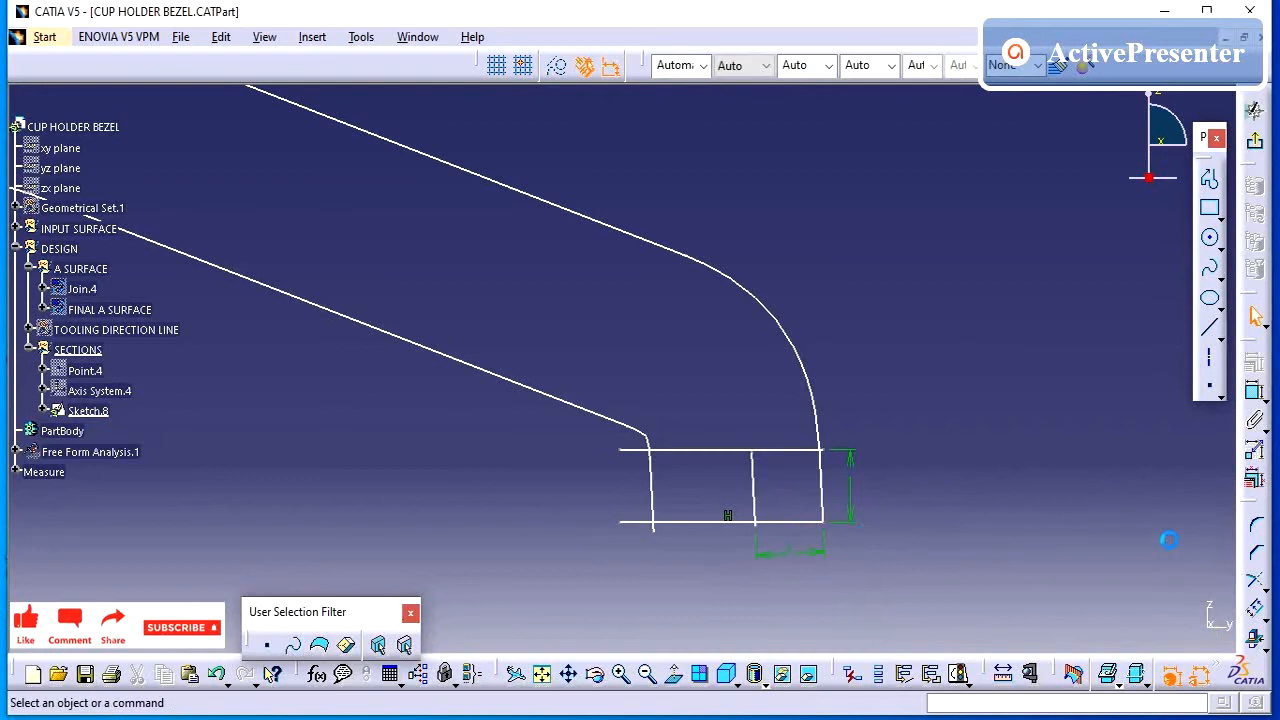
Trim the offset wall line against both horizontal lines, keeping the upper line's inner part and the bottom line's outer part
click(1258, 585)
click(751, 475)
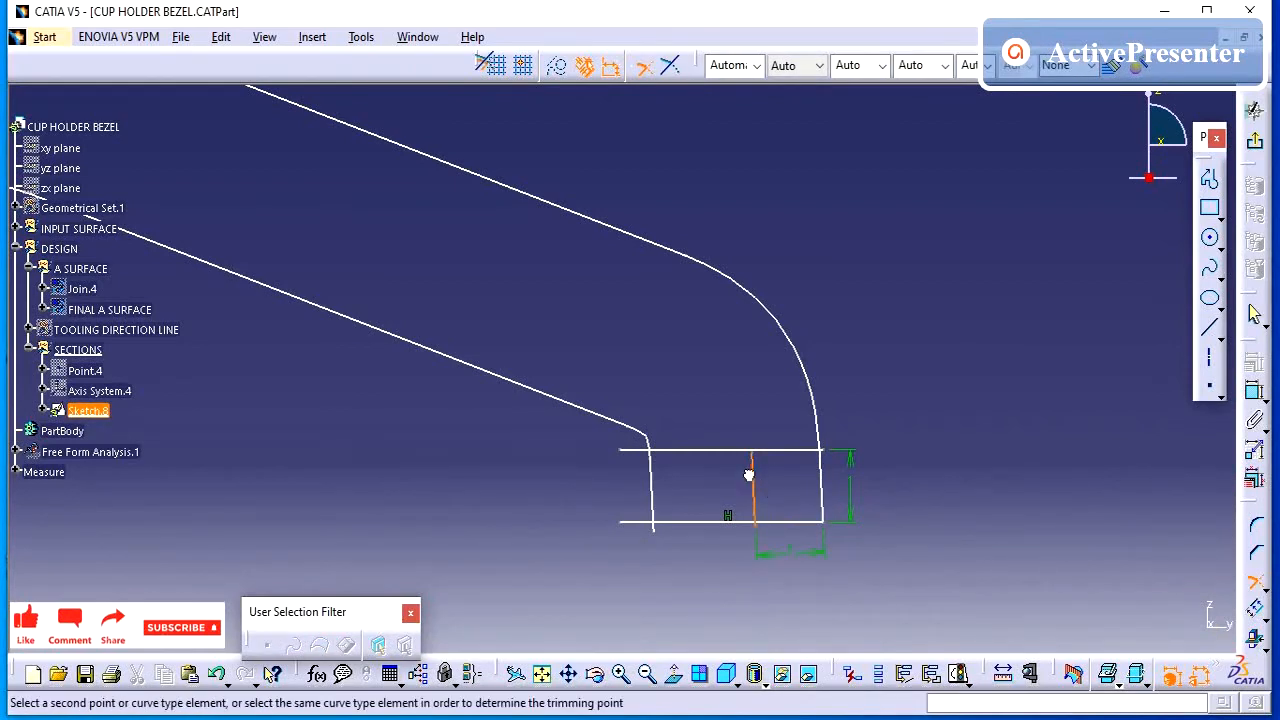
click(729, 454)
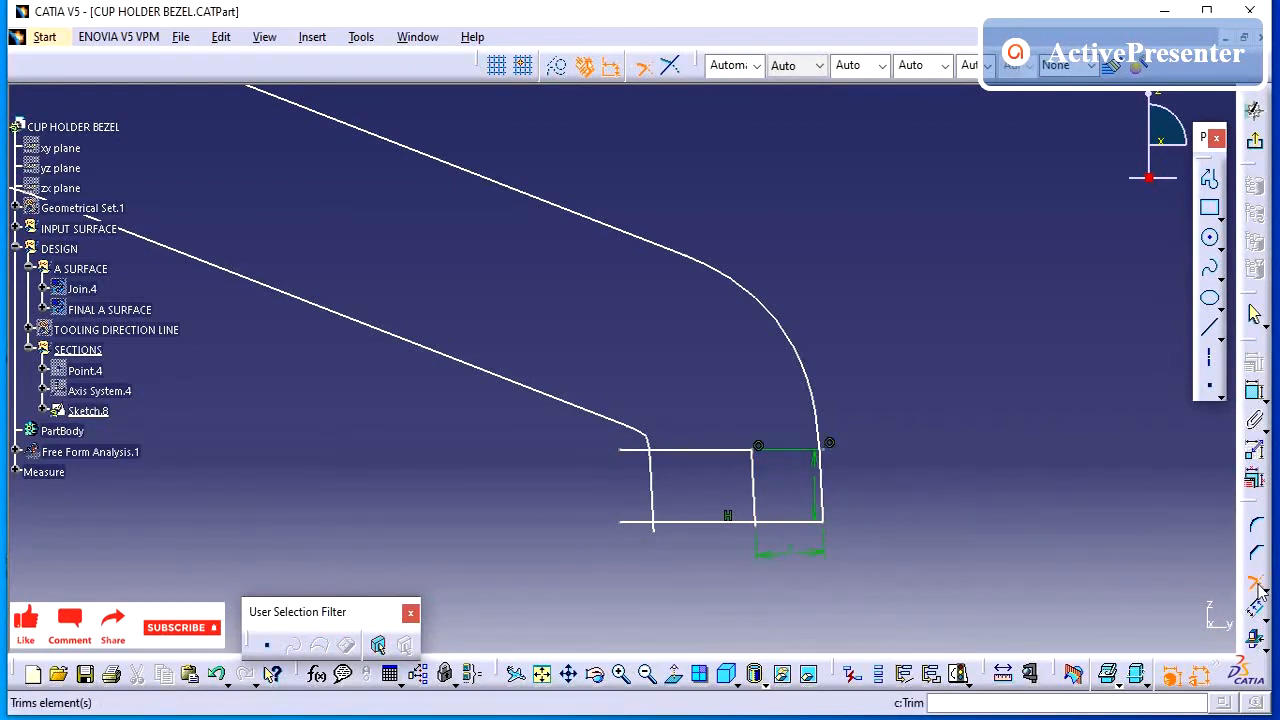
click(756, 498)
click(793, 519)
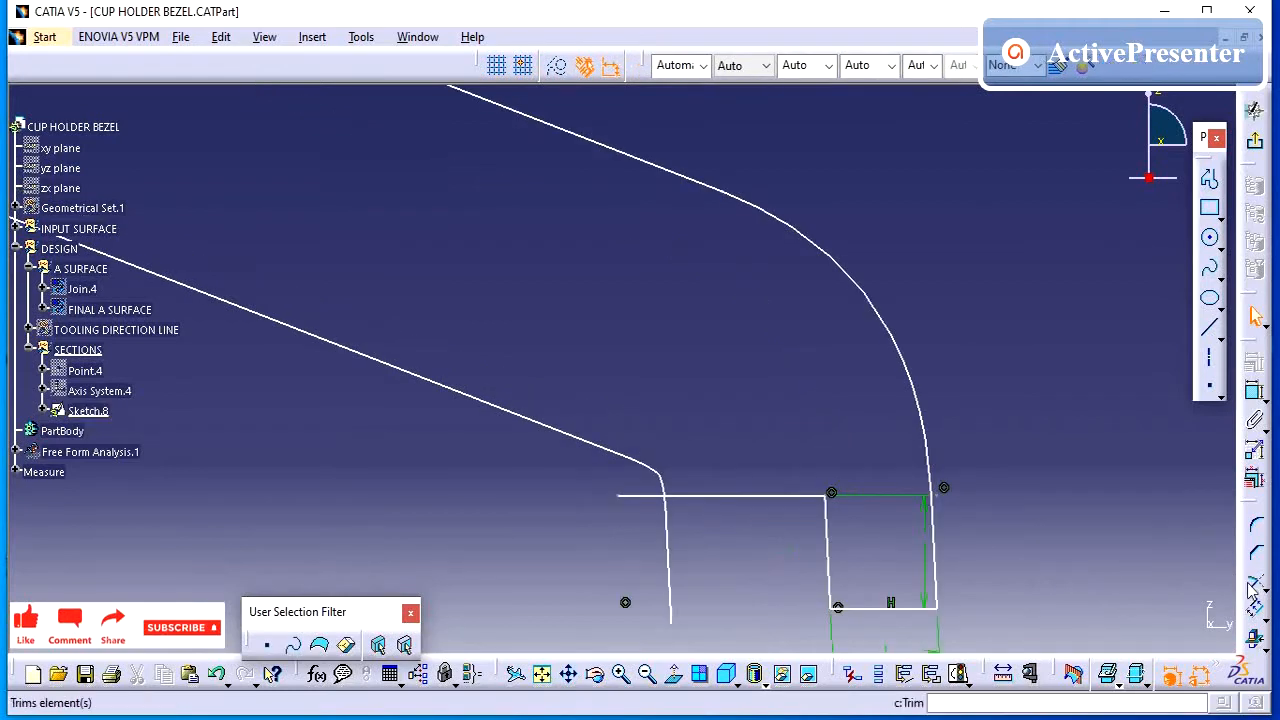
Trim the upper horizontal line and the inner corner curve to each other, and delete the leftover inner wall line
click(1252, 583)
click(664, 485)
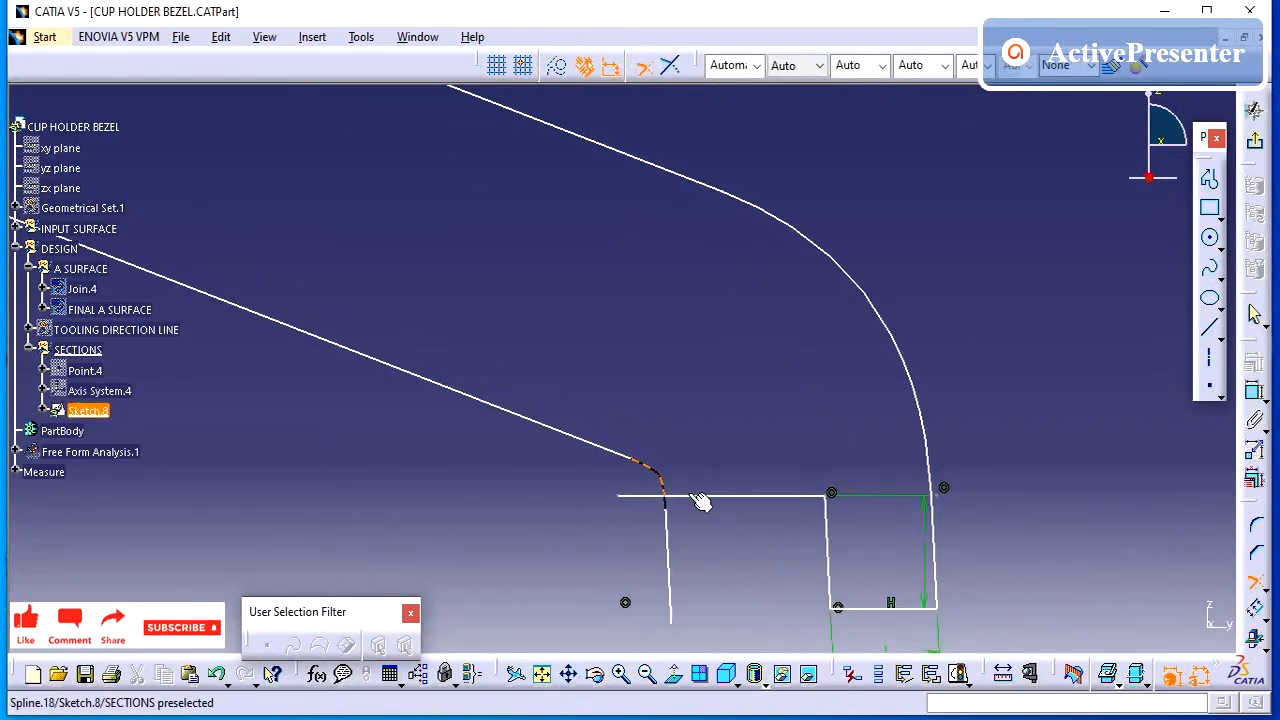
click(716, 499)
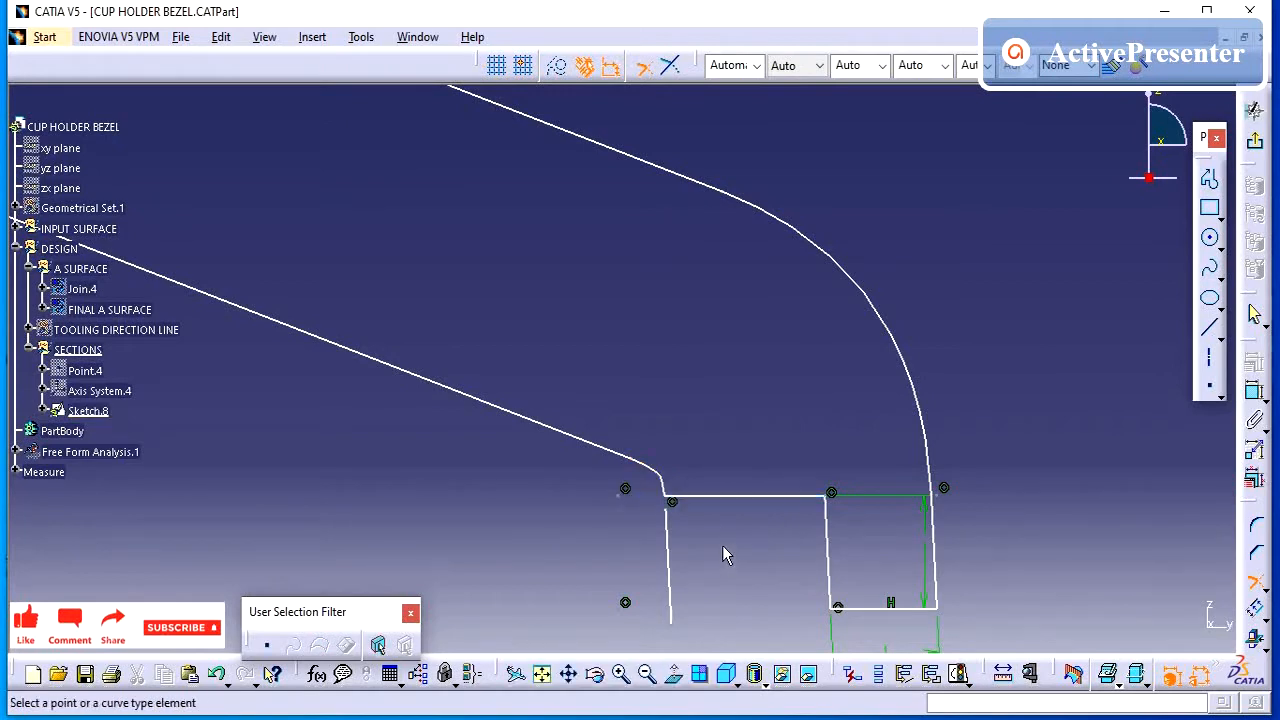
click(667, 546)
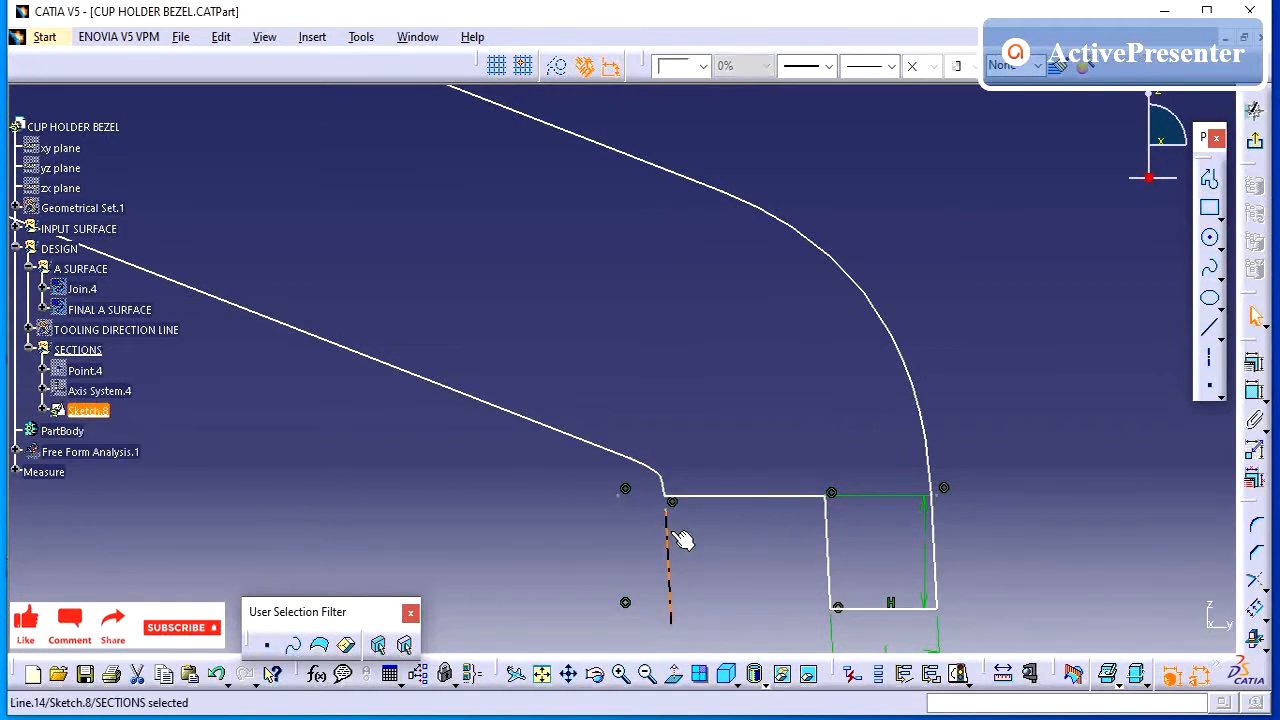
key(Delete)
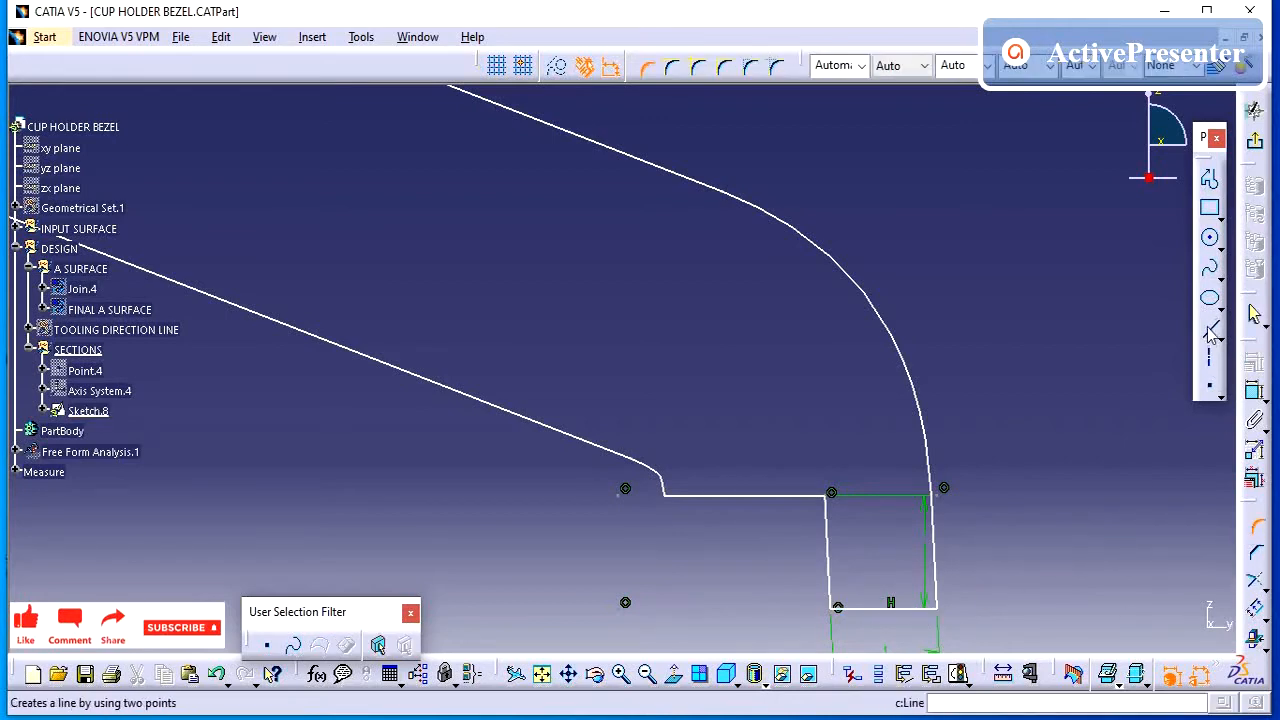
Dimension the vertical distance from the new lip's bottom edge to the sketch's horizontal axis
click(1254, 392)
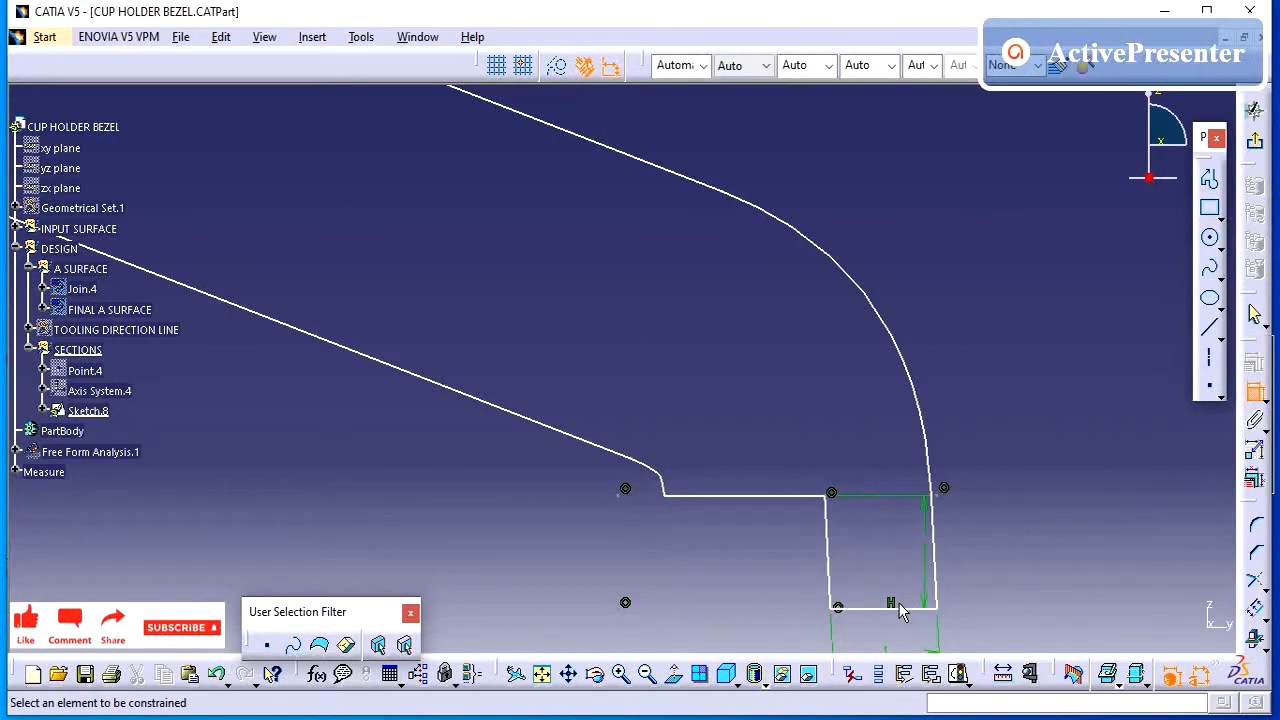
middle_drag(817, 443, 800, 560)
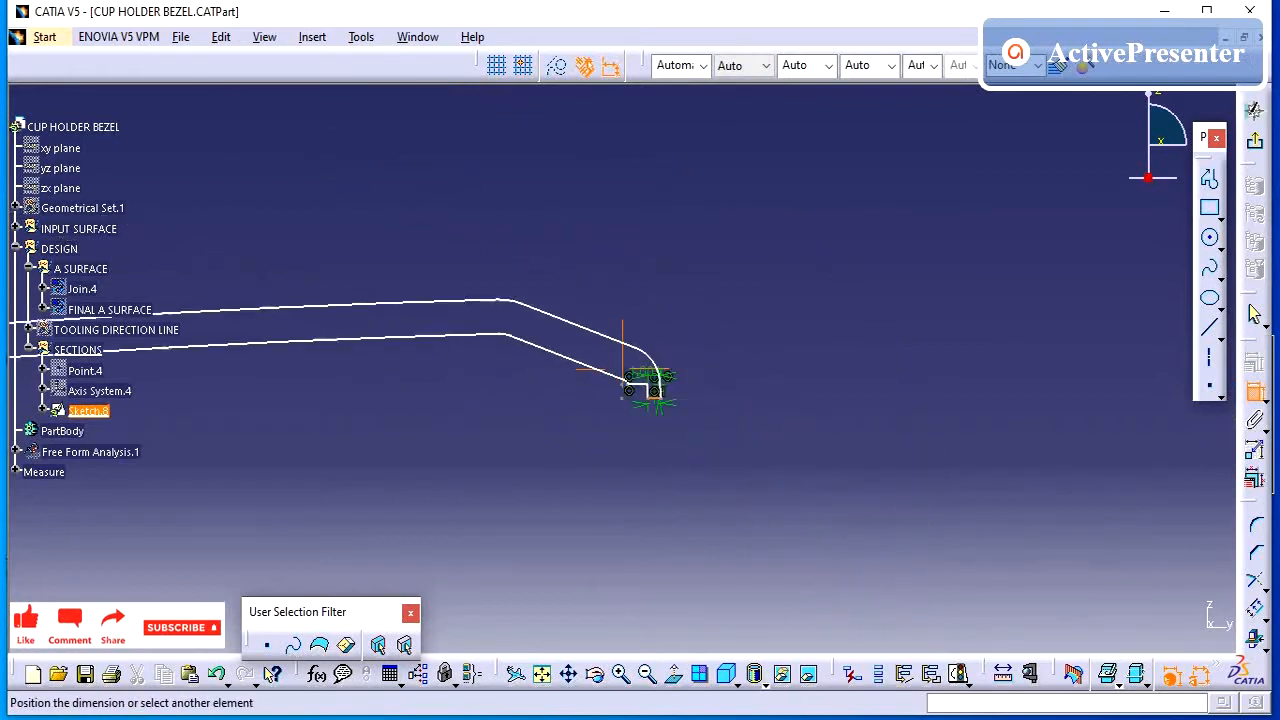
middle_drag(831, 342, 1057, 331)
mouse_move(305, 385)
middle_down()
mouse_move(691, 334)
mouse_move(688, 560)
middle_up()
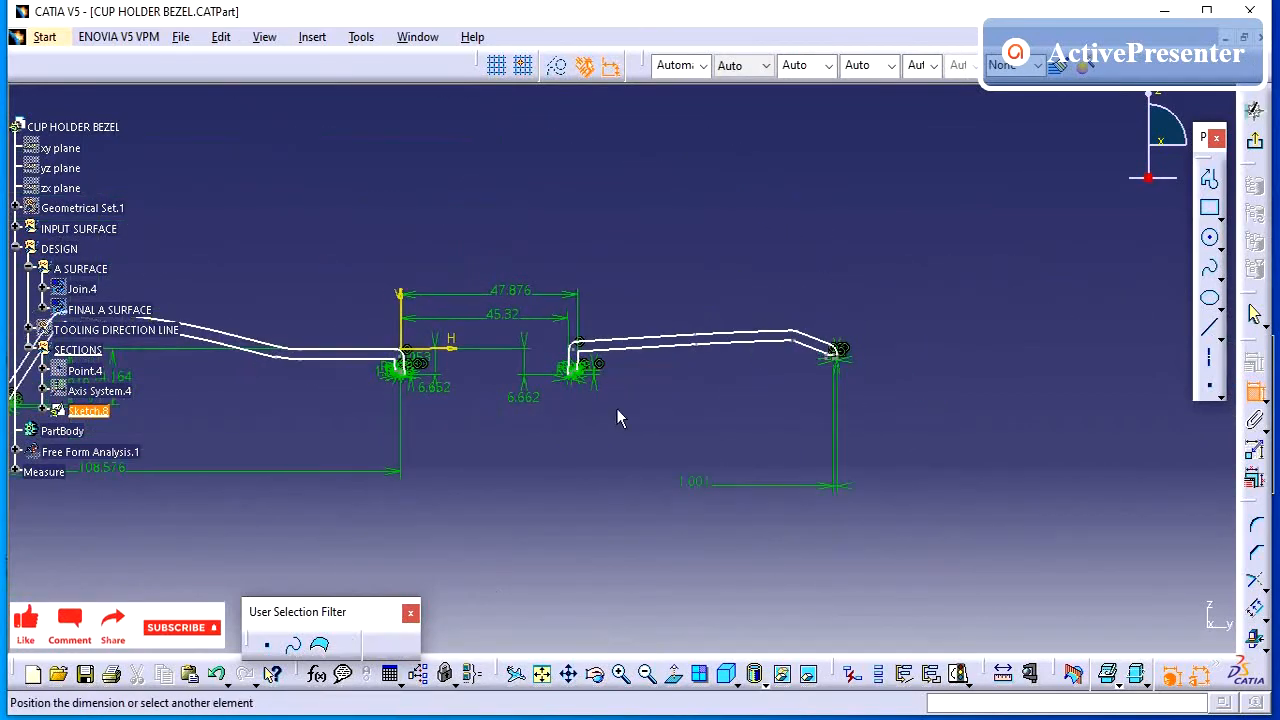
click(452, 346)
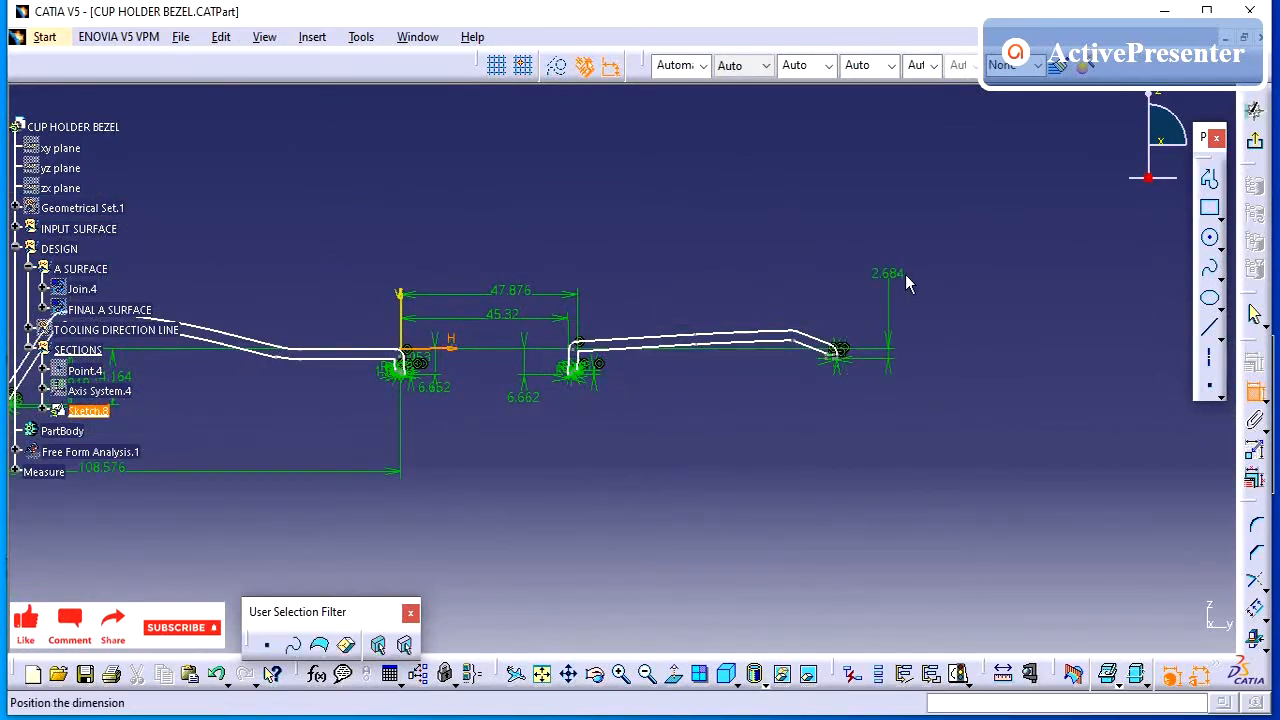
click(905, 283)
click(1254, 392)
mouse_move(1097, 437)
middle_down()
mouse_move(863, 450)
mouse_move(943, 188)
middle_up()
mouse_move(718, 337)
middle_down()
mouse_move(683, 397)
mouse_move(605, 452)
middle_up()
middle_drag(740, 400, 769, 225)
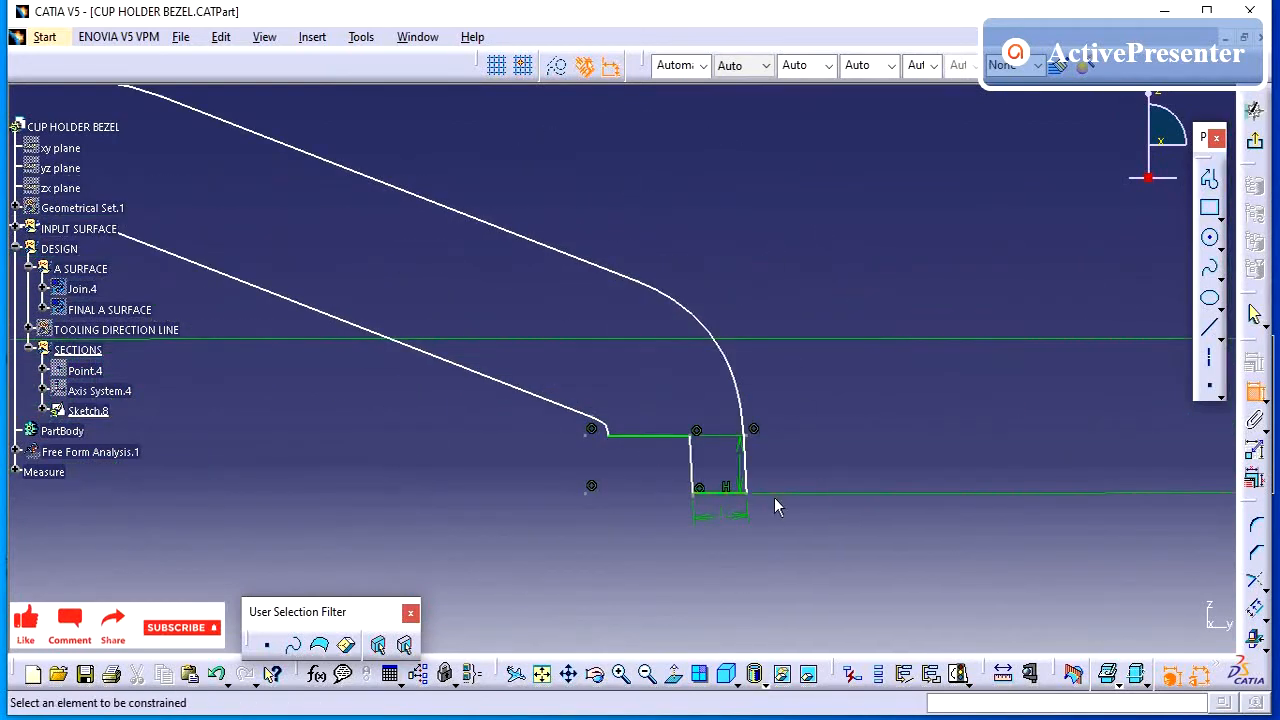
middle_drag(582, 420, 545, 585)
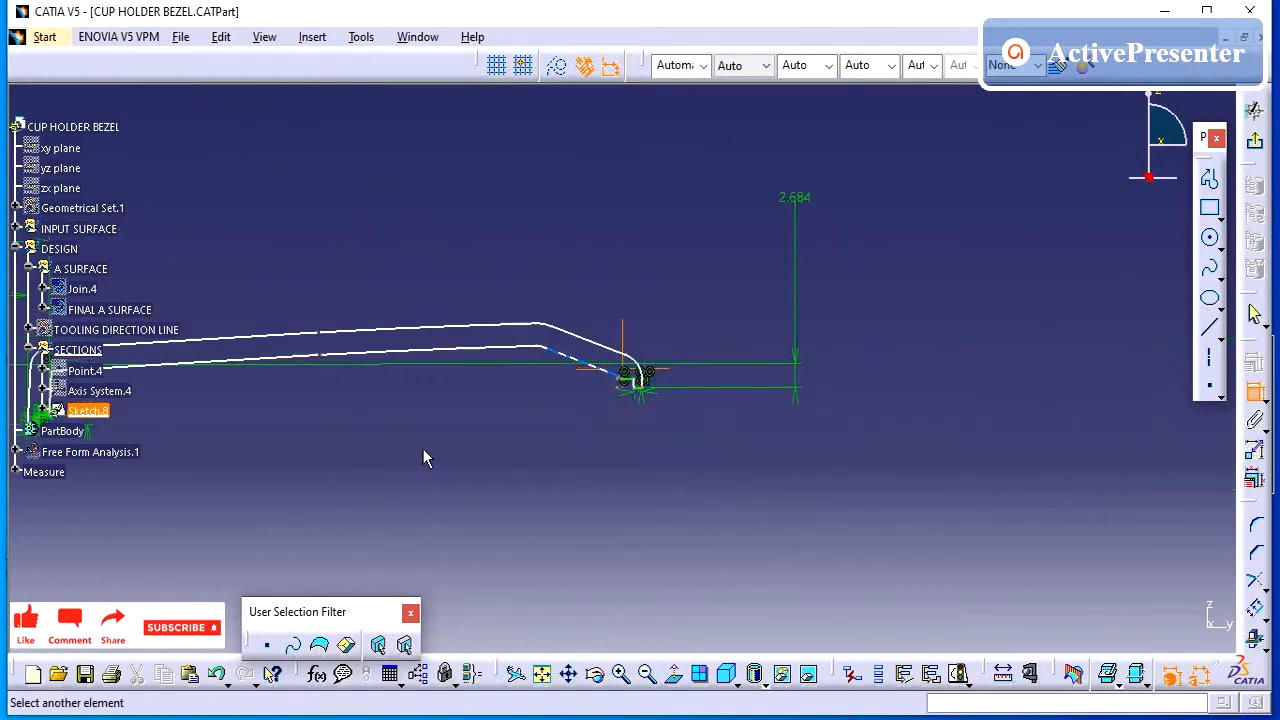
middle_drag(464, 395, 838, 380)
middle_drag(371, 333, 634, 327)
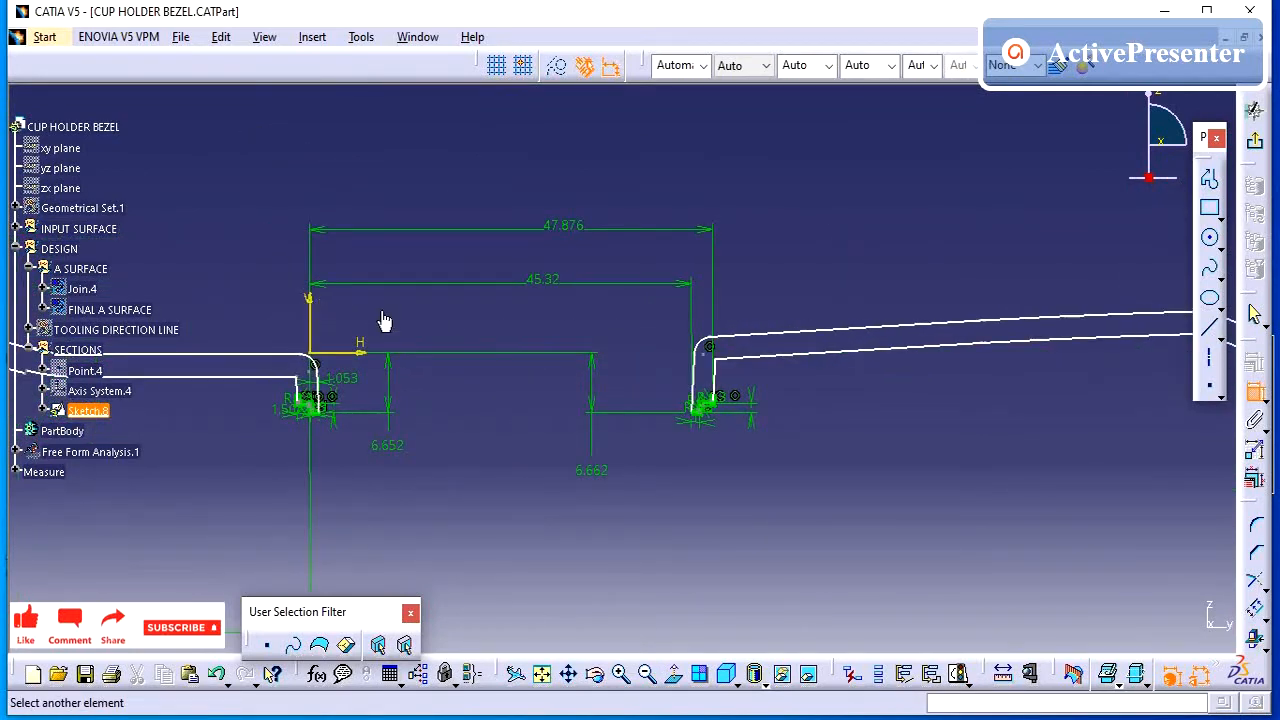
middle_drag(453, 315, 437, 390)
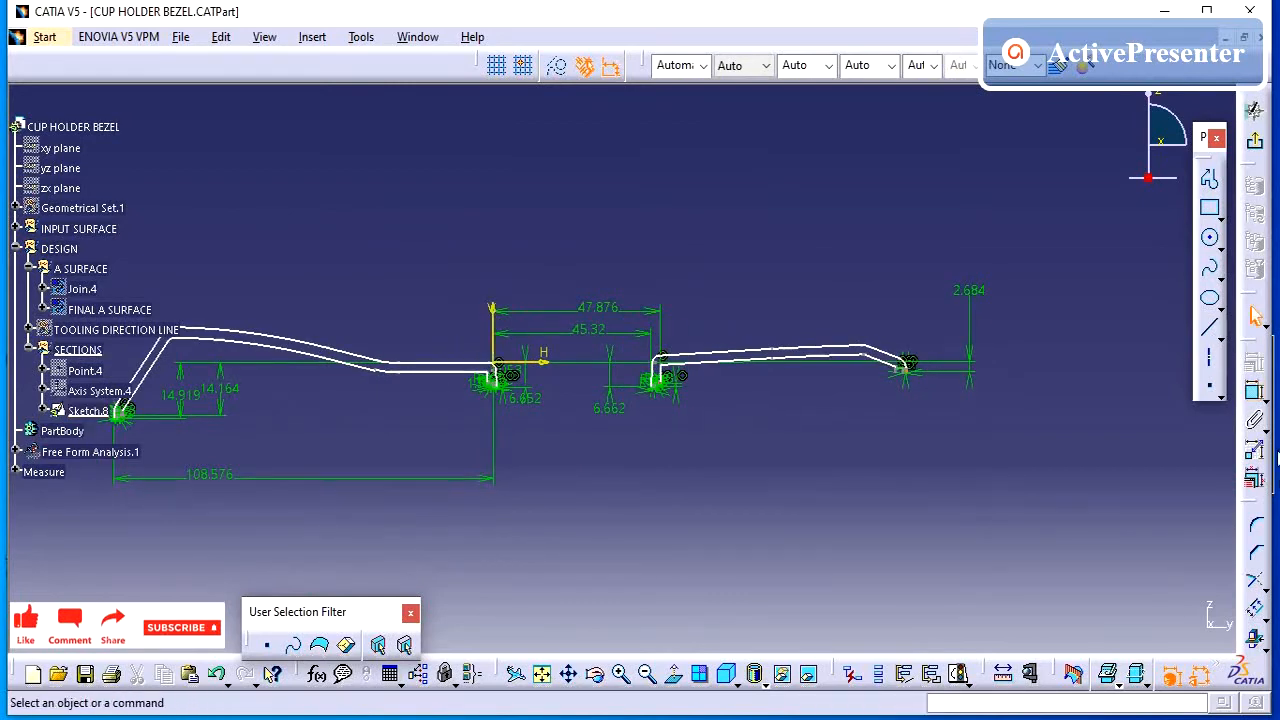
Dimension the horizontal distance from the sketch's vertical axis to the outer bottom corner of the short wall's new lip
click(1254, 391)
click(488, 302)
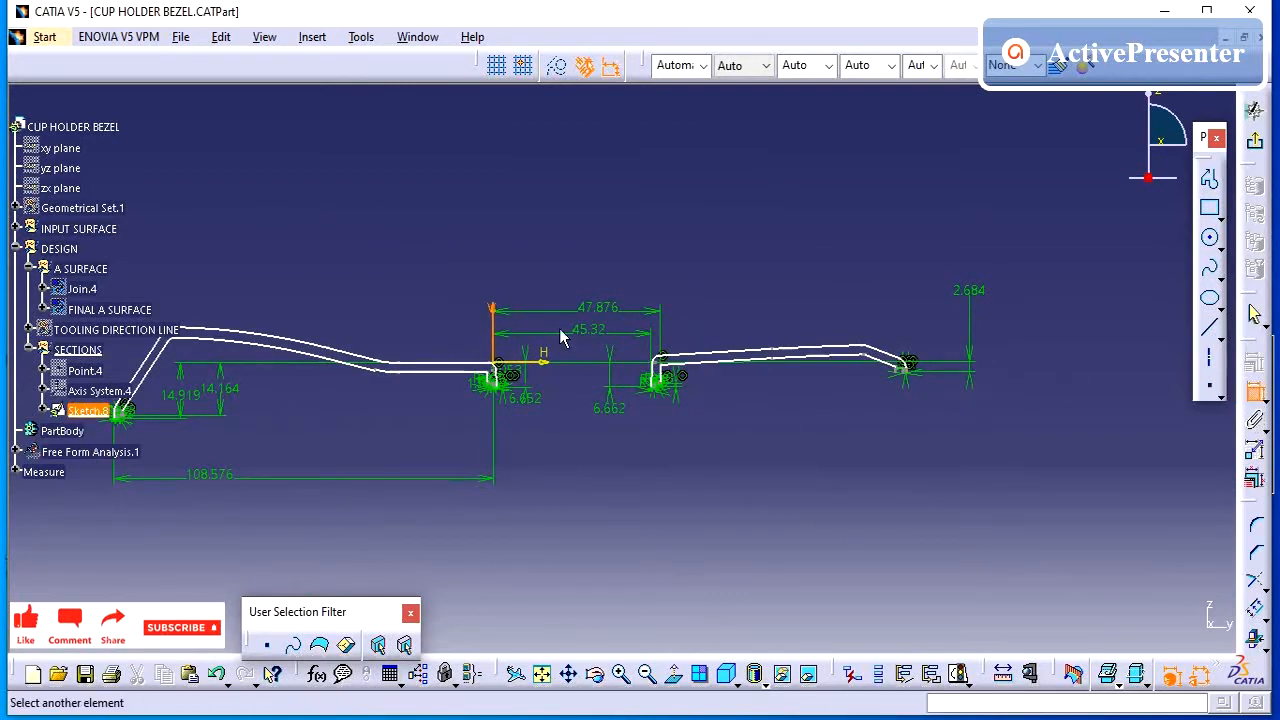
mouse_move(891, 491)
middle_down()
mouse_move(998, 317)
mouse_move(999, 240)
middle_up()
mouse_move(743, 400)
middle_down()
mouse_move(477, 400)
mouse_move(474, 260)
middle_up()
middle_drag(850, 603, 753, 420)
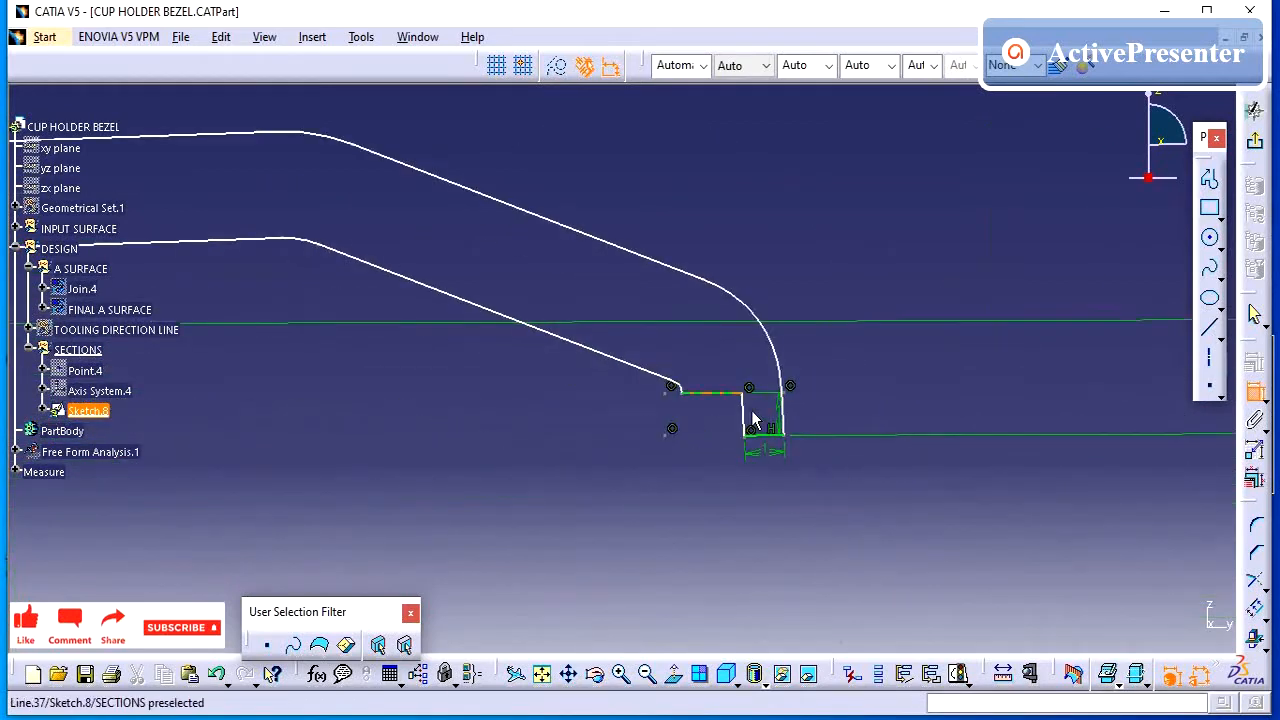
click(798, 445)
click(666, 514)
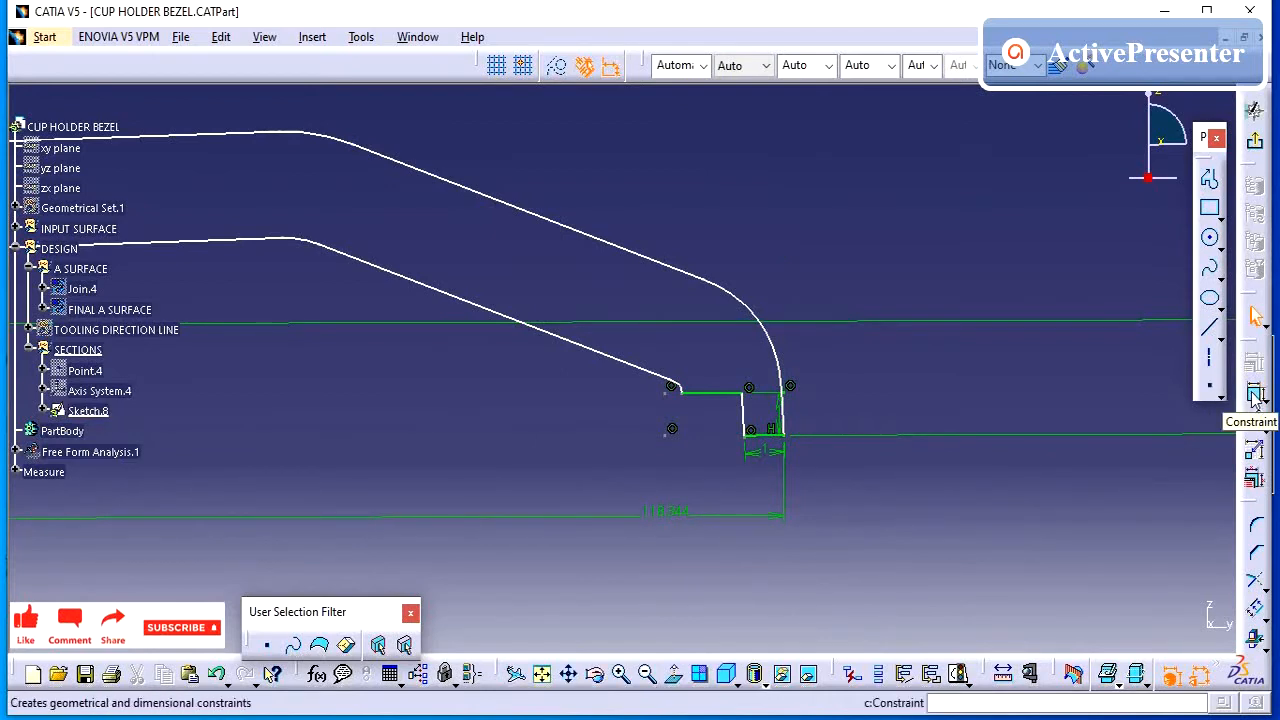
Round the new lip's lower inner corner and the step corner above it with 0.3 mm radii, and exit the sketch
click(1256, 525)
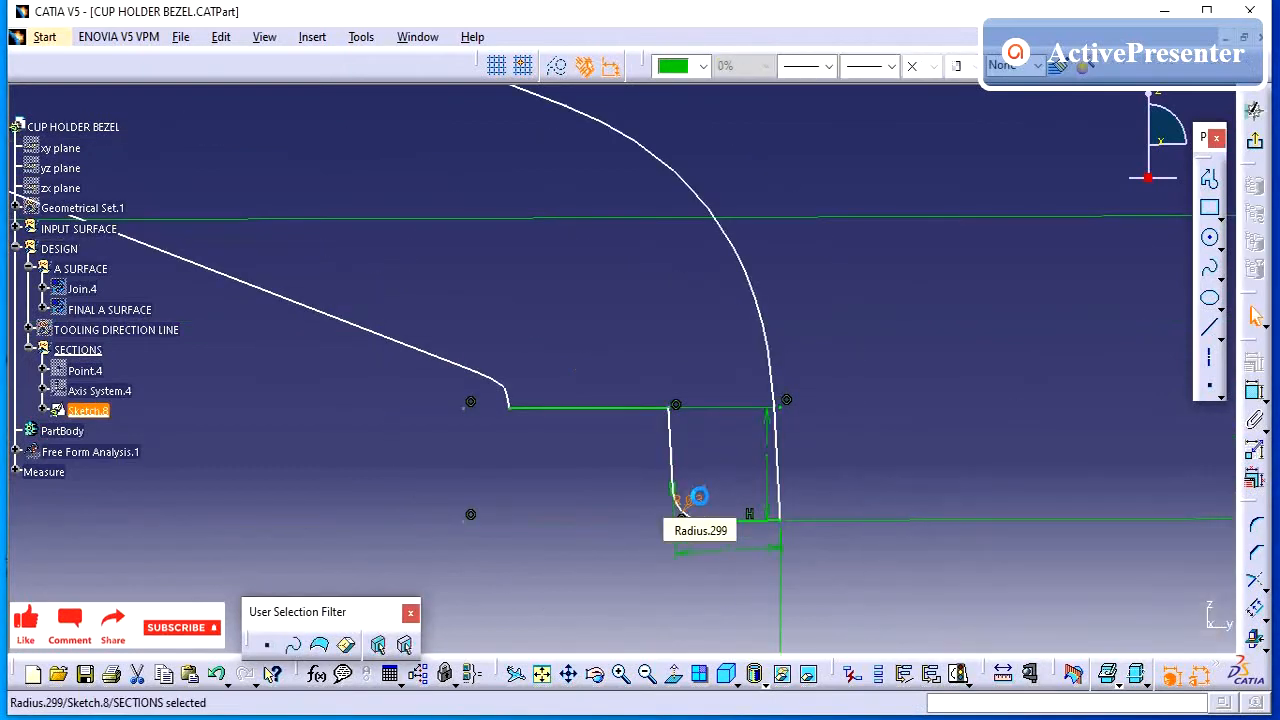
click(666, 434)
click(651, 415)
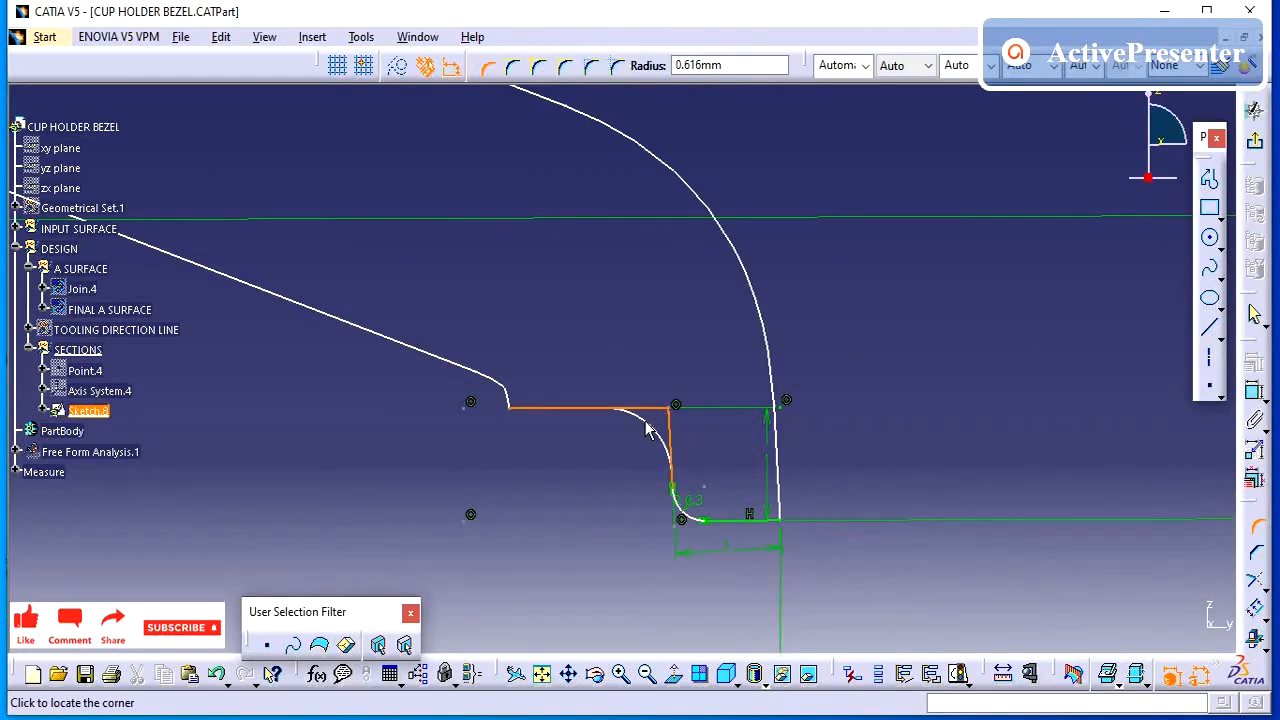
click(643, 423)
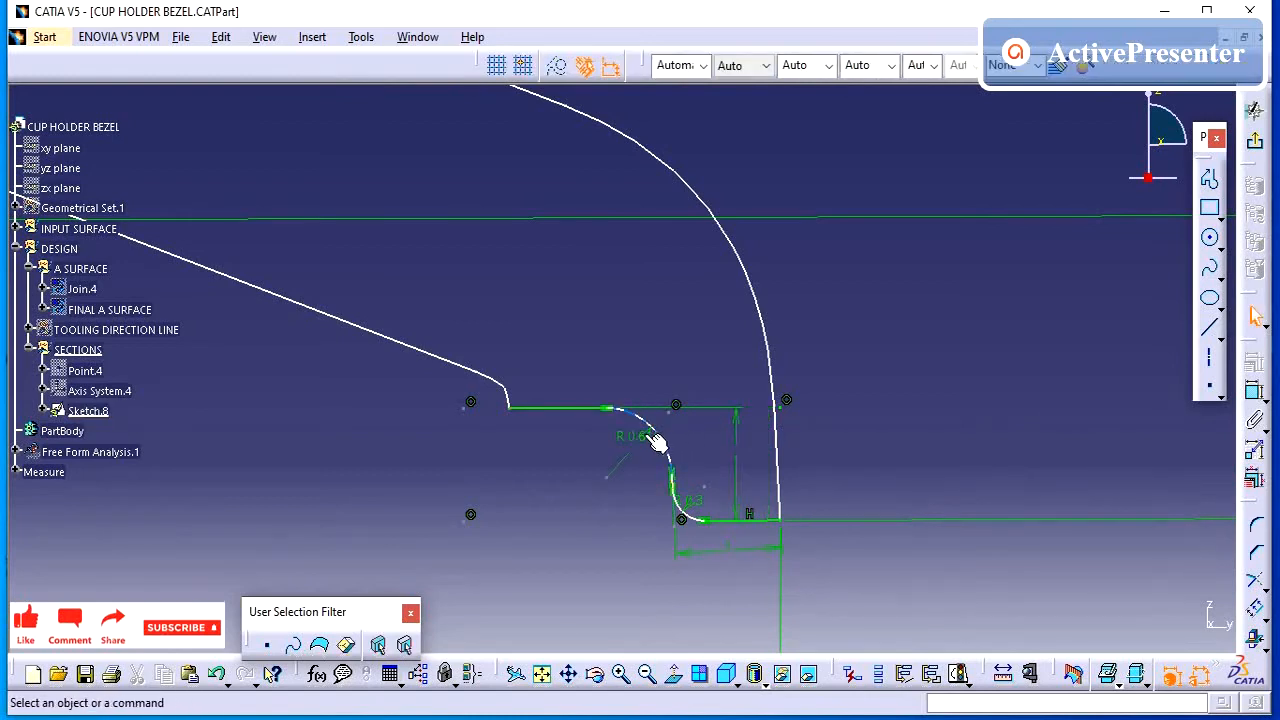
click(631, 435)
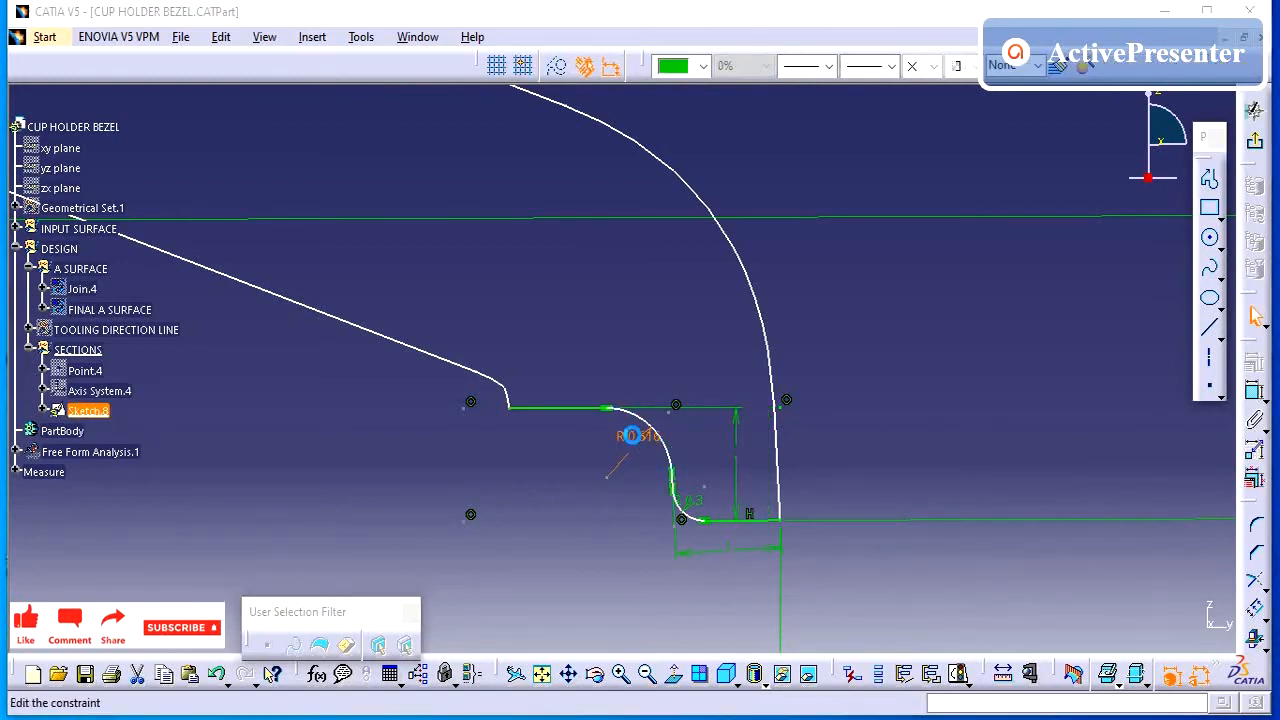
double_click(631, 435)
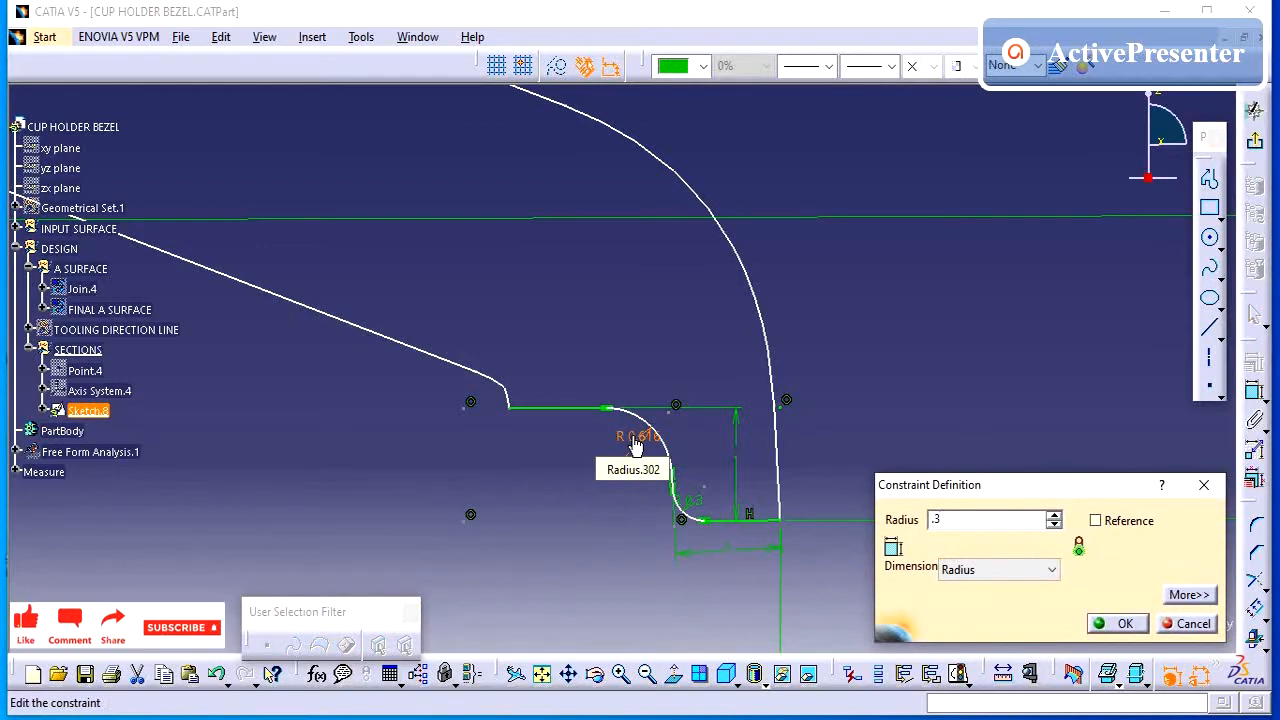
text(.3)
key(Return)
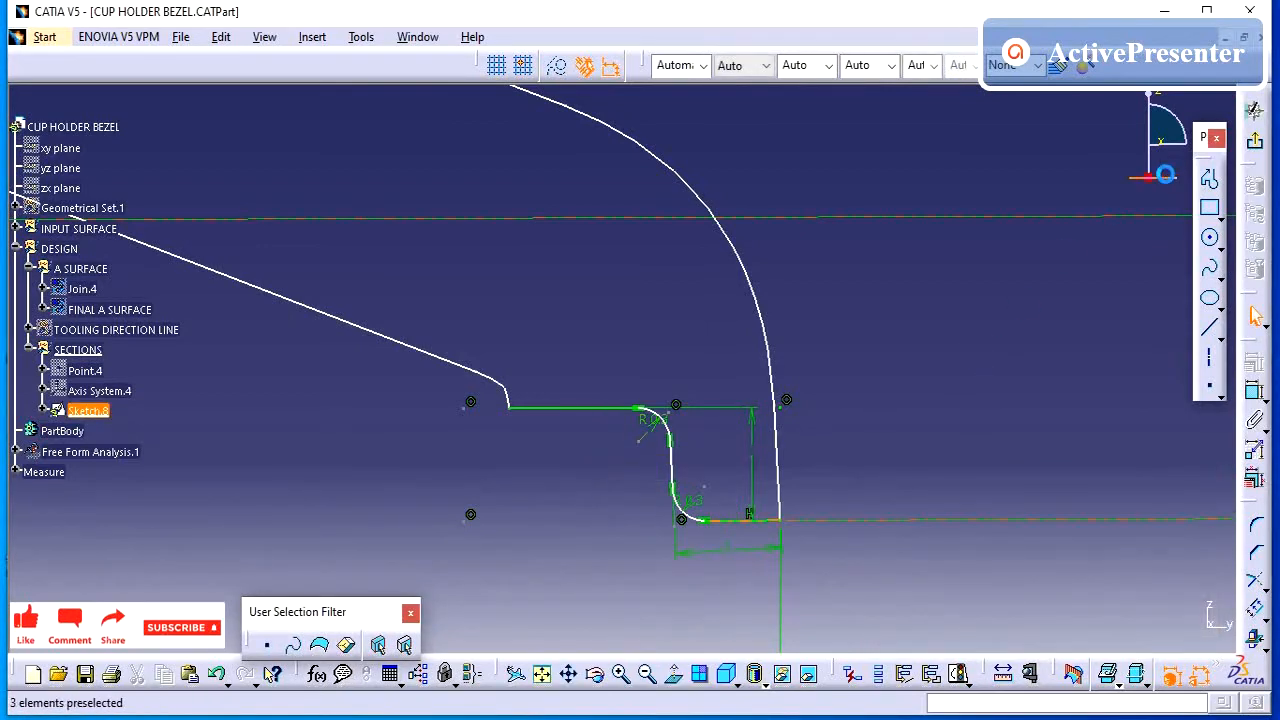
click(1254, 141)
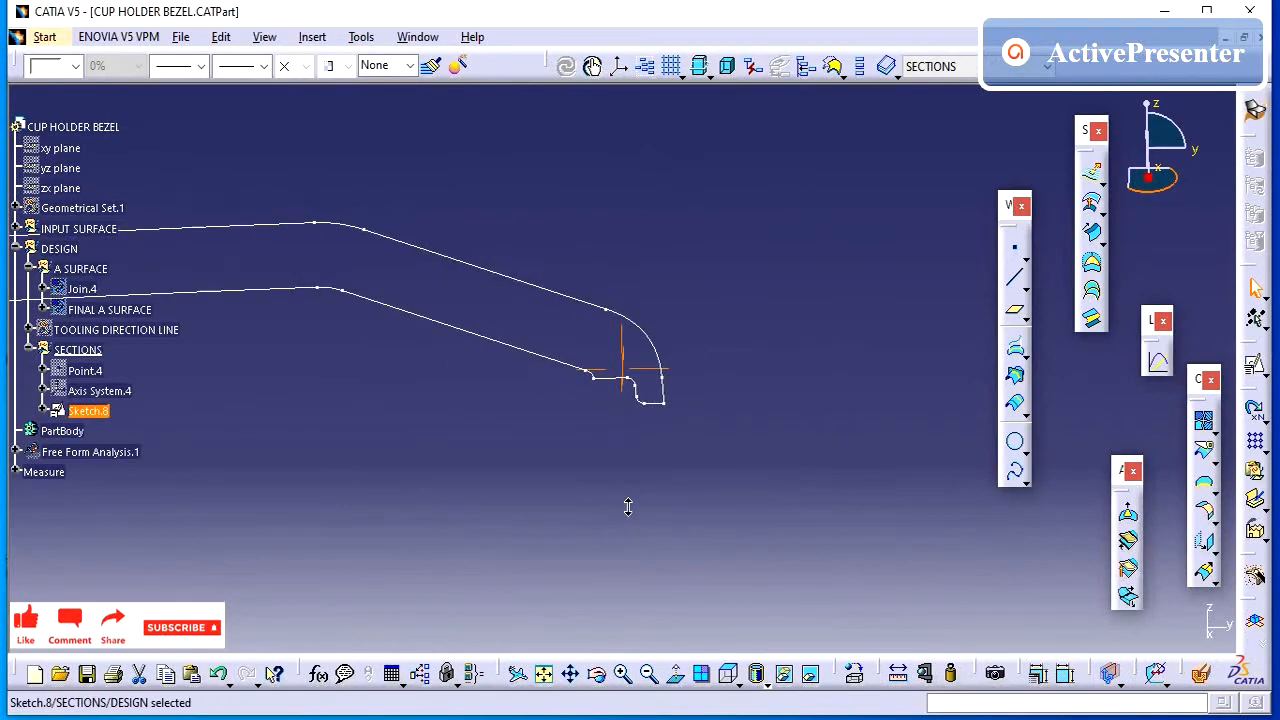
Examine the completed section profile and the stepped lips at its wall ends
ctrl+middle_drag(628, 507, 647, 591)
mouse_move(529, 386)
middle_down()
mouse_move(557, 371)
mouse_move(607, 281)
mouse_move(714, 277)
middle_up()
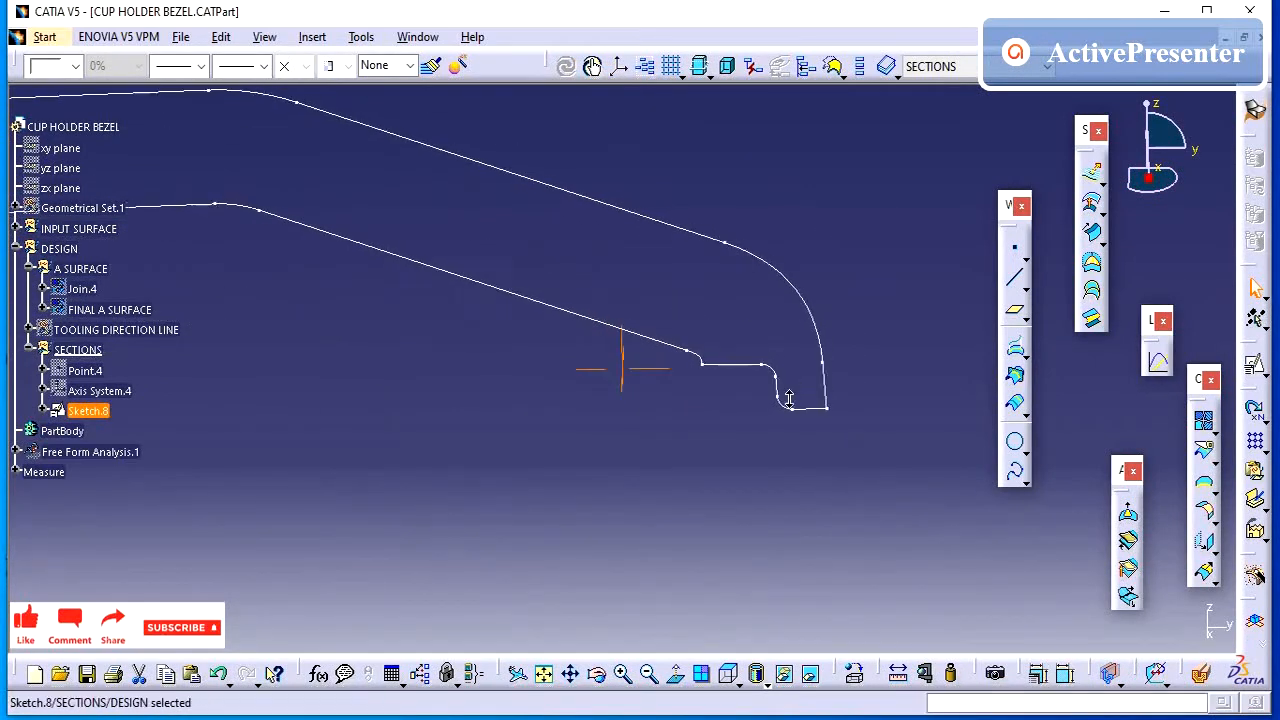
mouse_move(789, 398)
middle_down()
mouse_move(789, 557)
mouse_move(540, 457)
mouse_move(649, 391)
mouse_move(670, 422)
mouse_move(686, 351)
mouse_move(655, 355)
mouse_move(667, 356)
mouse_move(583, 514)
middle_up()
middle_drag(554, 423, 686, 411)
mouse_move(593, 428)
middle_down()
mouse_move(717, 425)
mouse_move(717, 540)
mouse_move(732, 410)
mouse_move(526, 423)
mouse_move(551, 391)
middle_up()
click(520, 409)
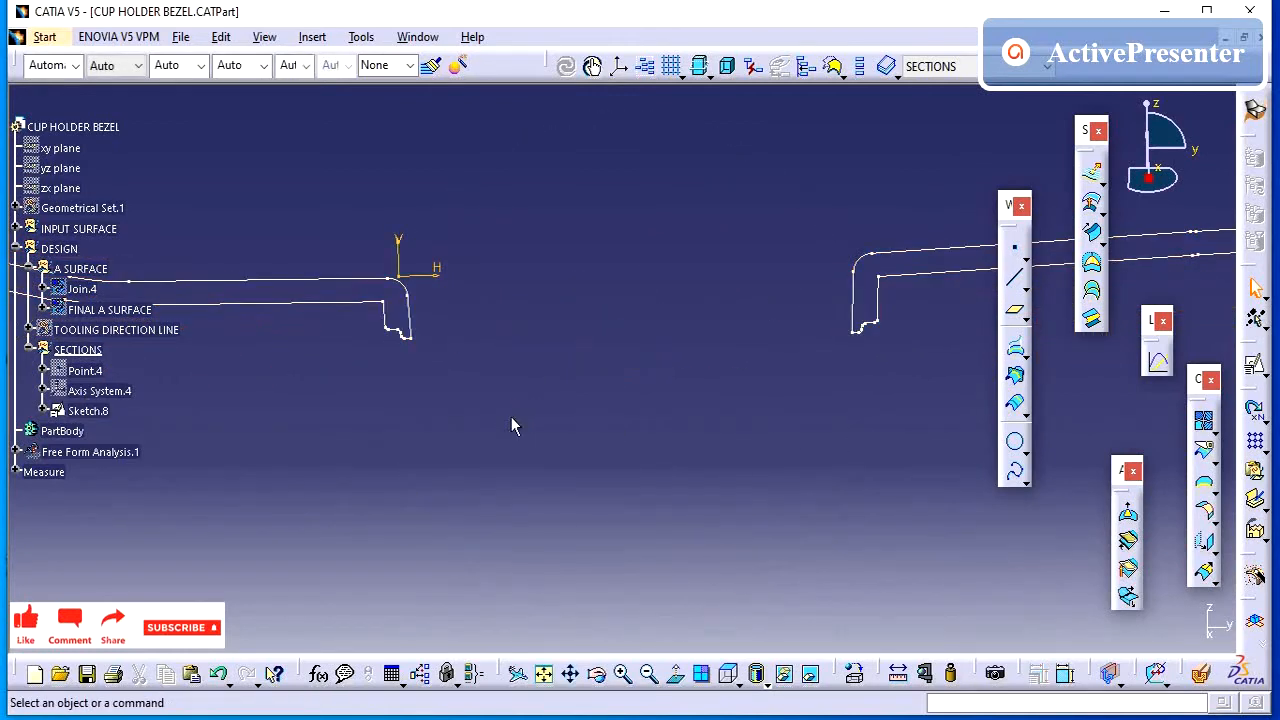
mouse_move(394, 422)
middle_down()
mouse_move(467, 415)
mouse_move(493, 301)
middle_up()
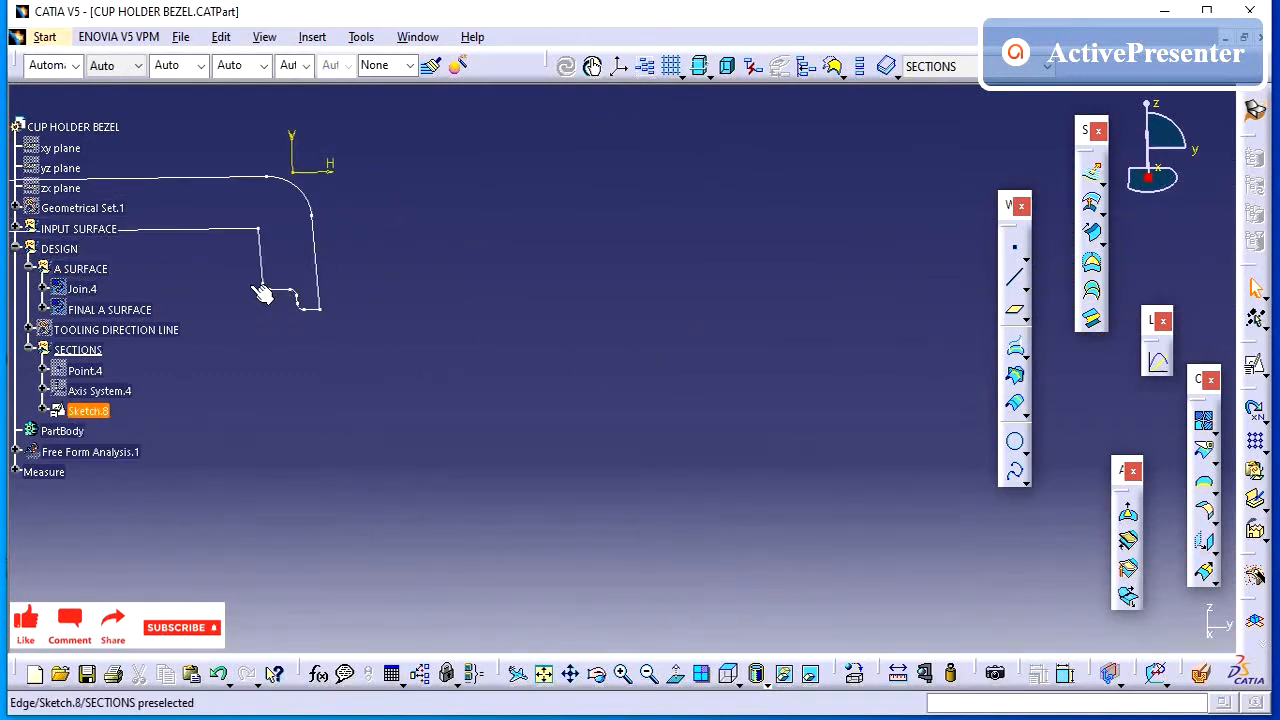
mouse_move(510, 395)
middle_down()
mouse_move(494, 551)
mouse_move(546, 446)
mouse_move(450, 434)
middle_up()
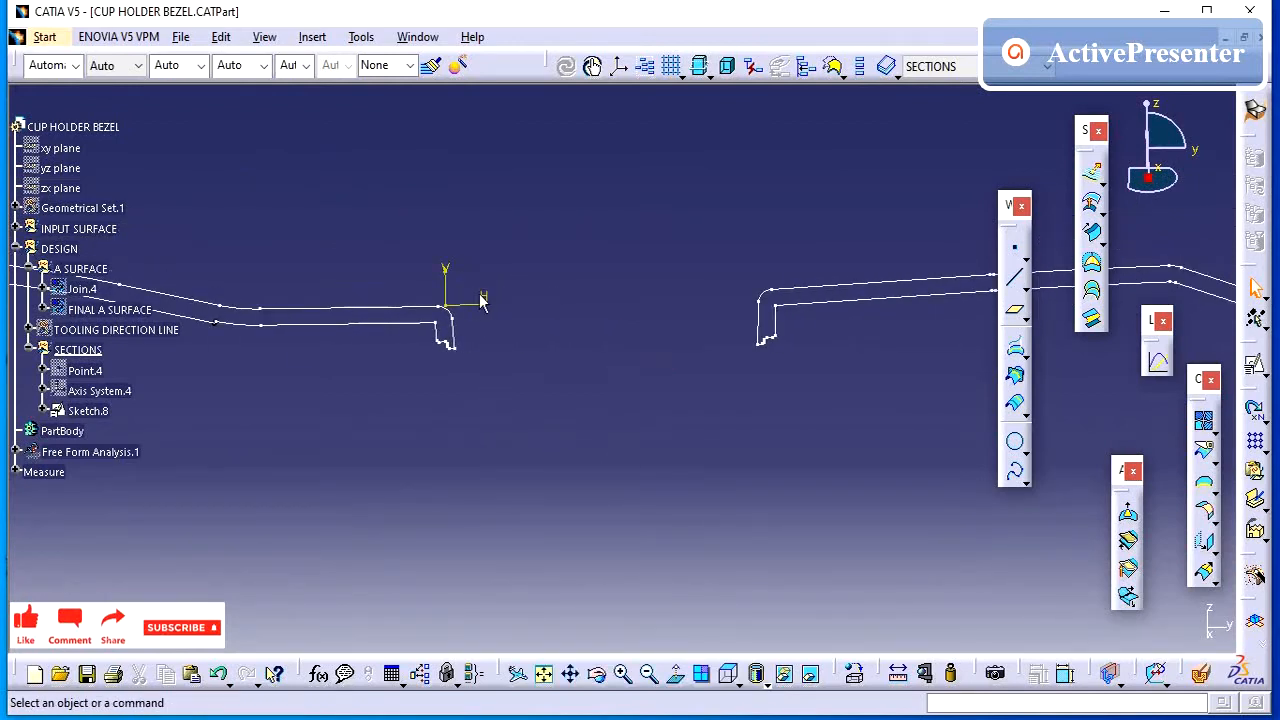
mouse_move(643, 400)
middle_down()
mouse_move(566, 386)
mouse_move(577, 366)
mouse_move(546, 354)
middle_up()
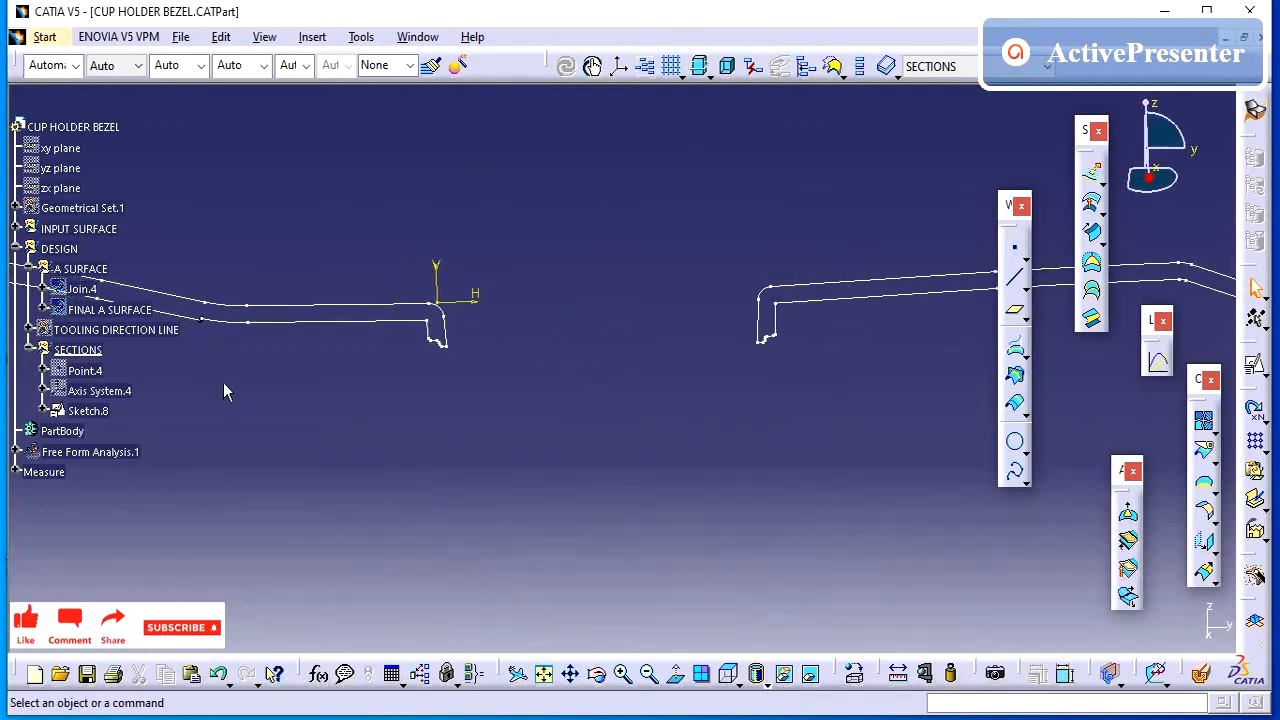
click(86, 411)
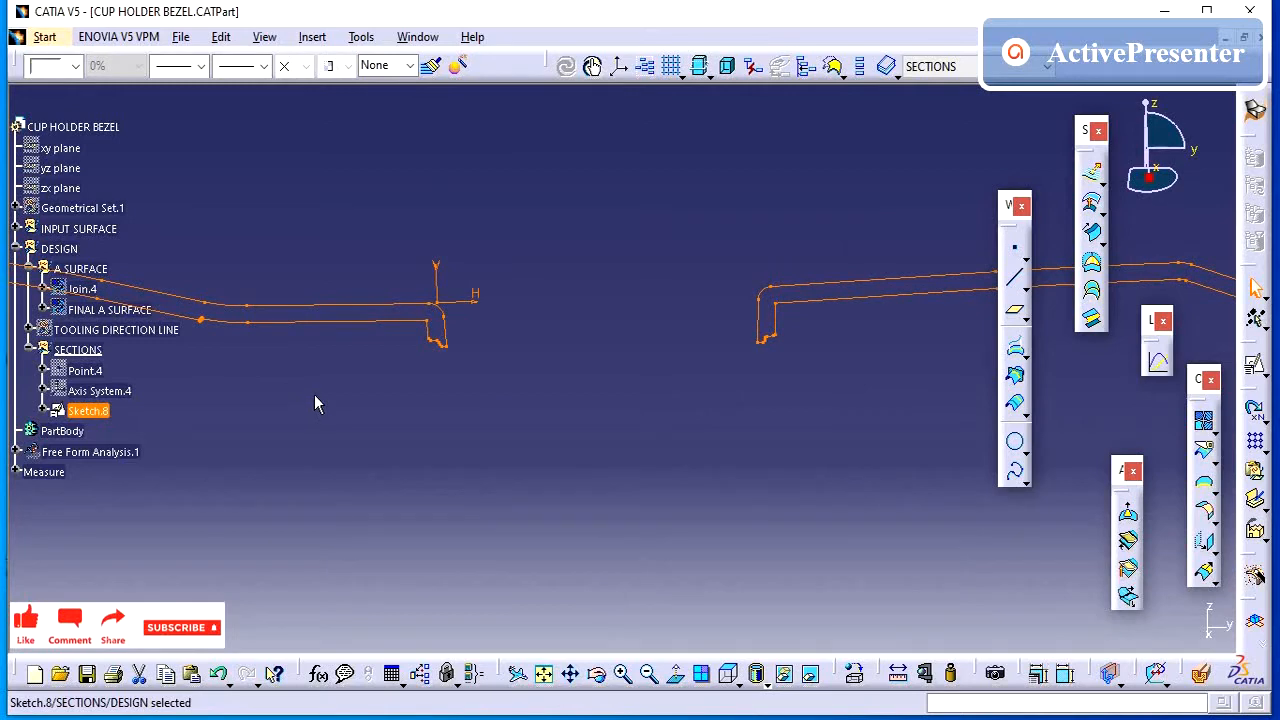
click(315, 396)
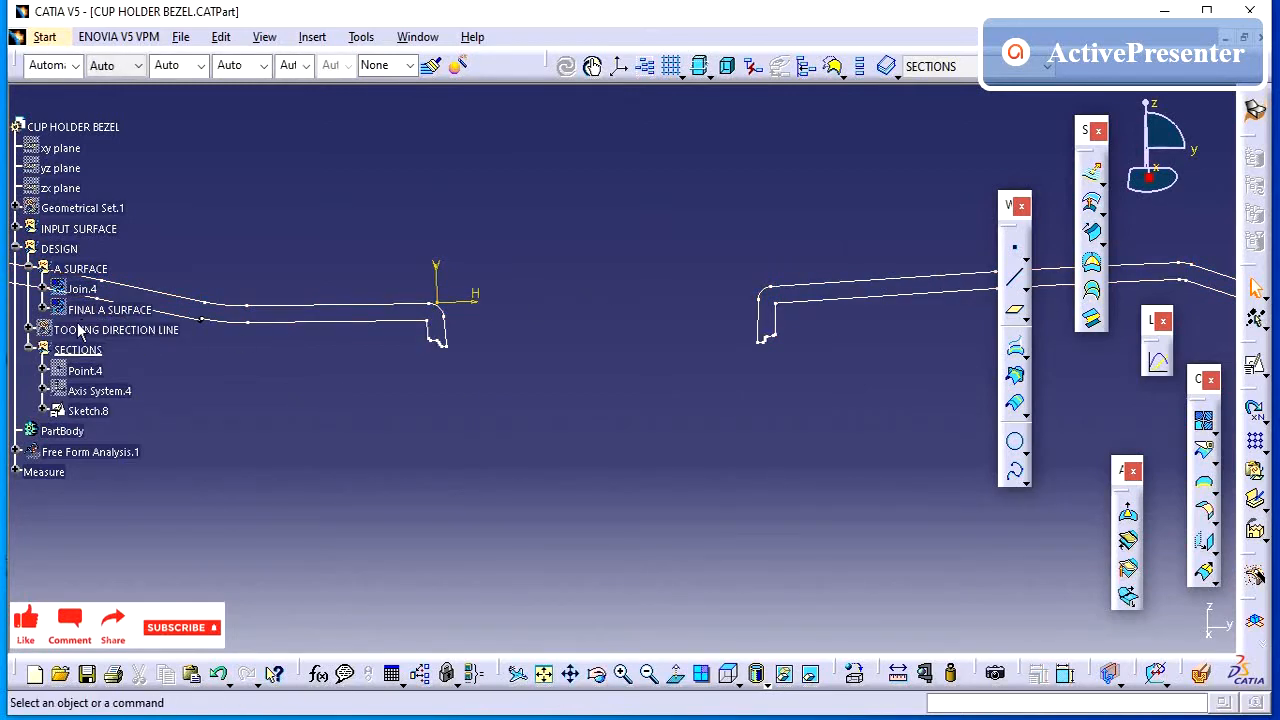
Collapse the SECTIONS set in the tree and define the DESIGN set as the in-work object
click(31, 350)
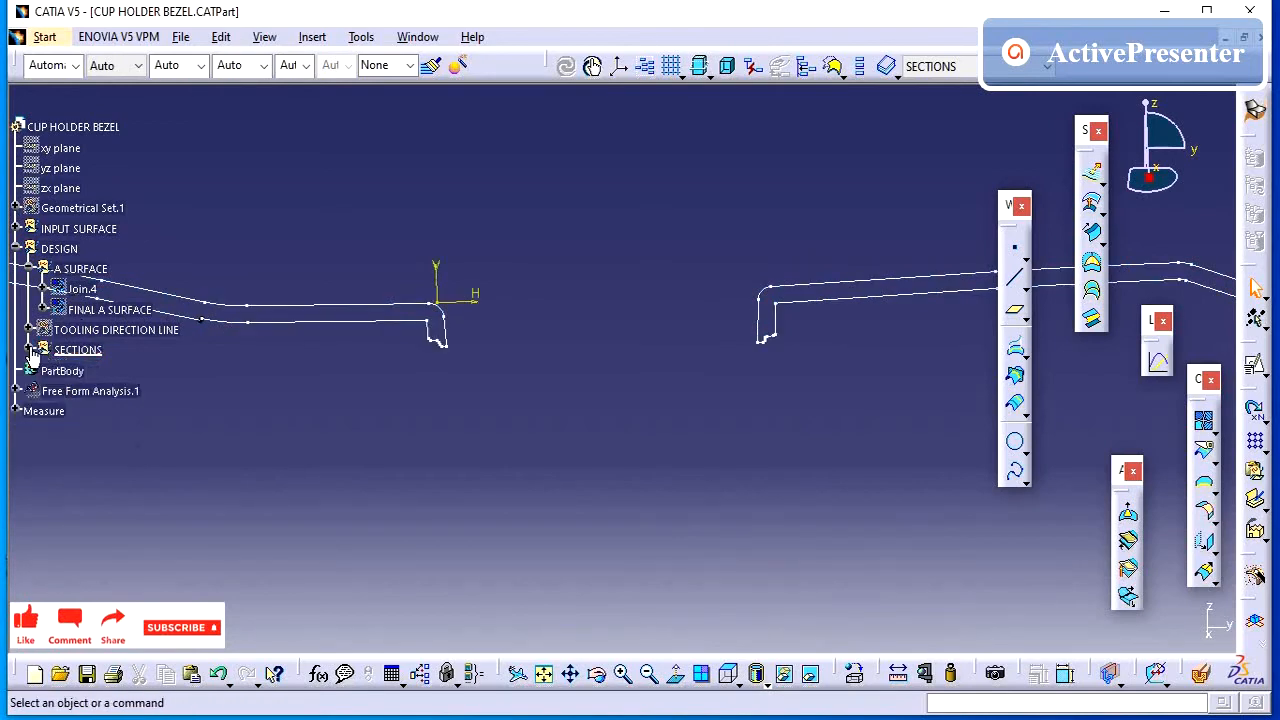
right_click(66, 249)
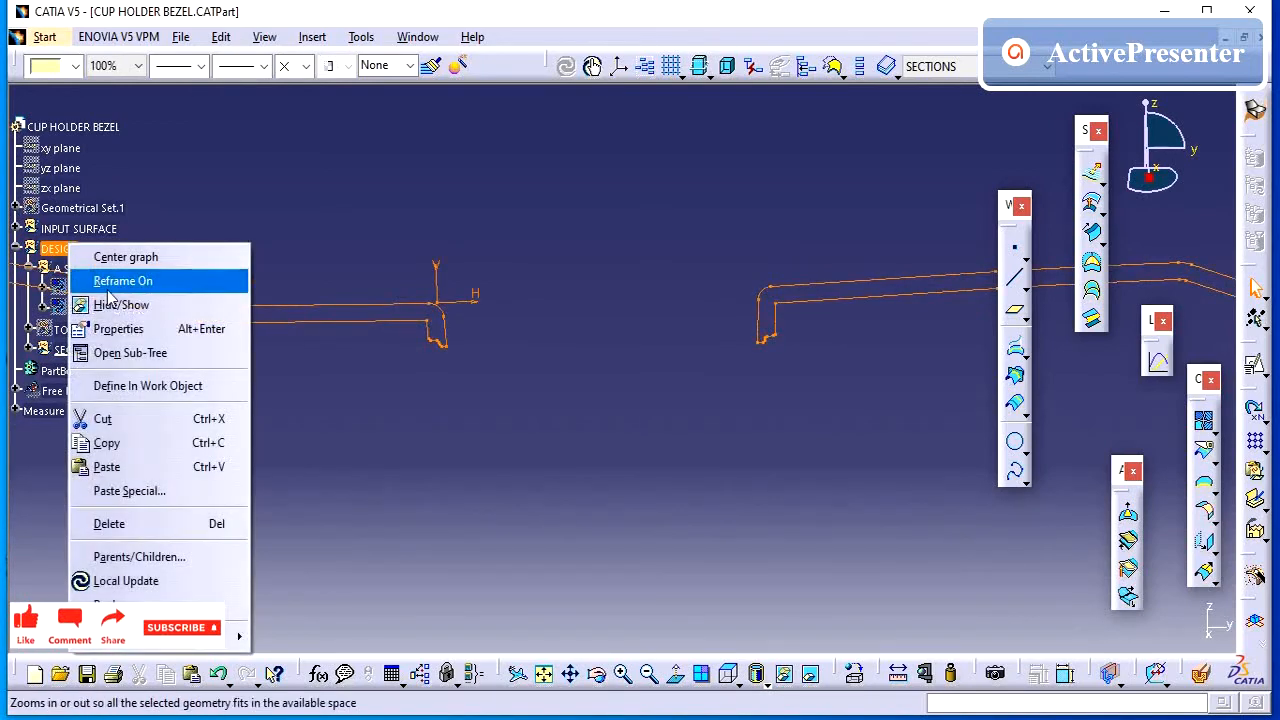
click(136, 386)
Rename the SECTIONS geometrical set as "SECTIONS AT Y0"
click(80, 350)
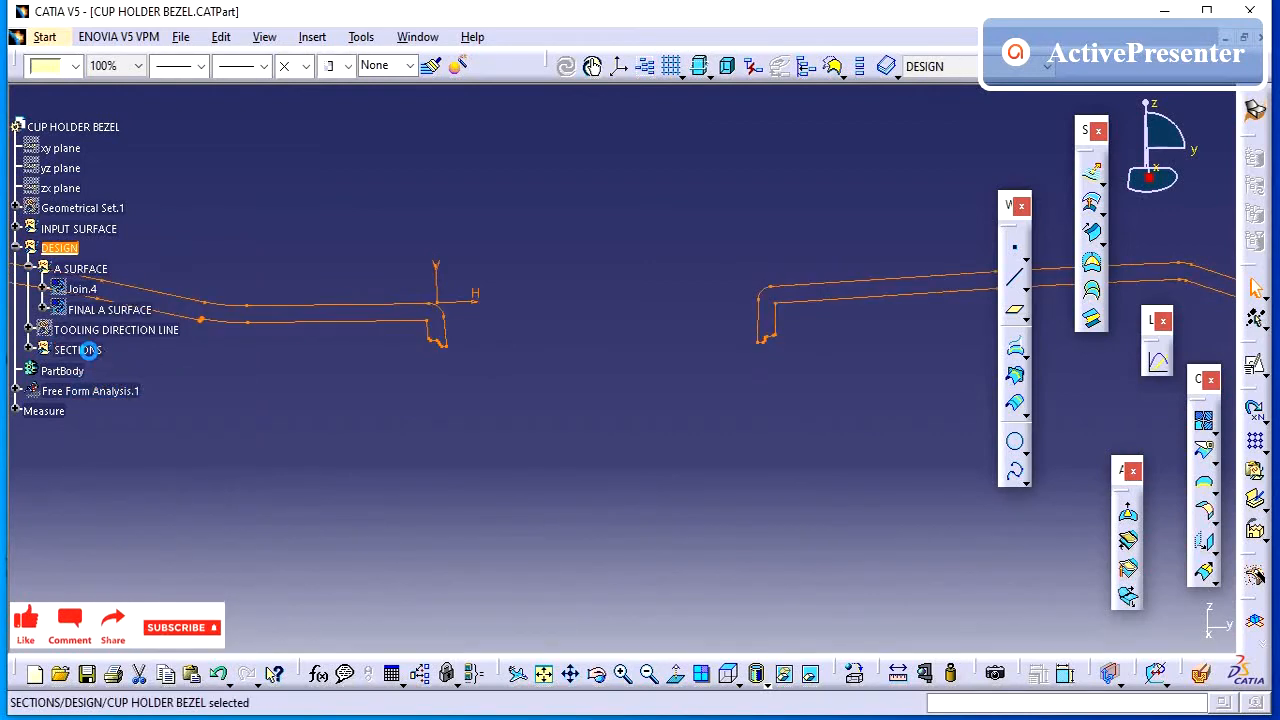
right_click(80, 350)
click(140, 396)
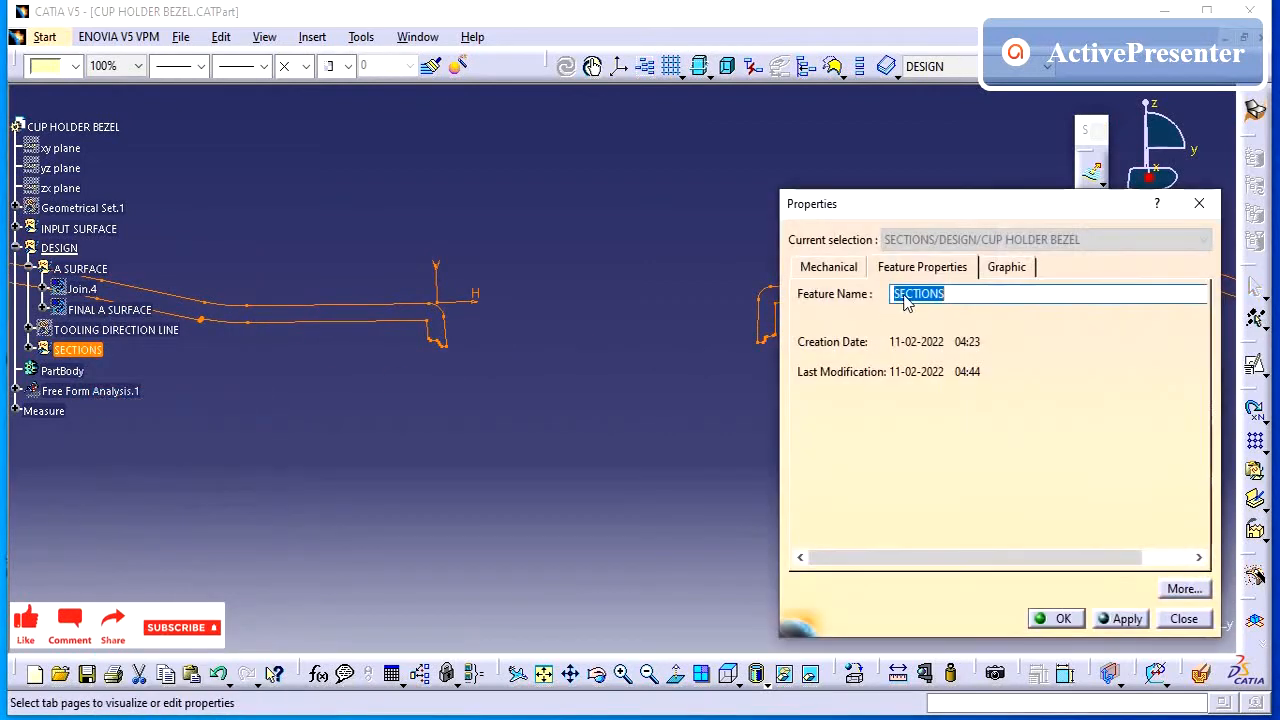
click(971, 290)
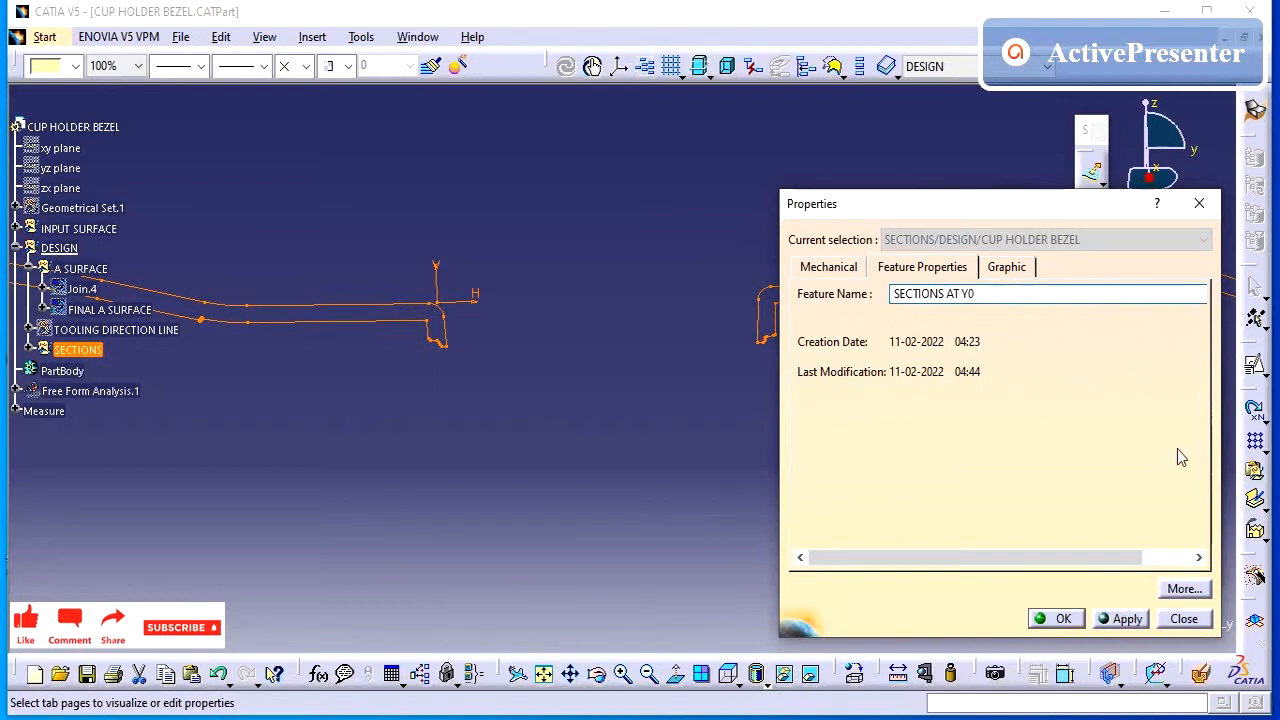
click(1125, 619)
click(1057, 619)
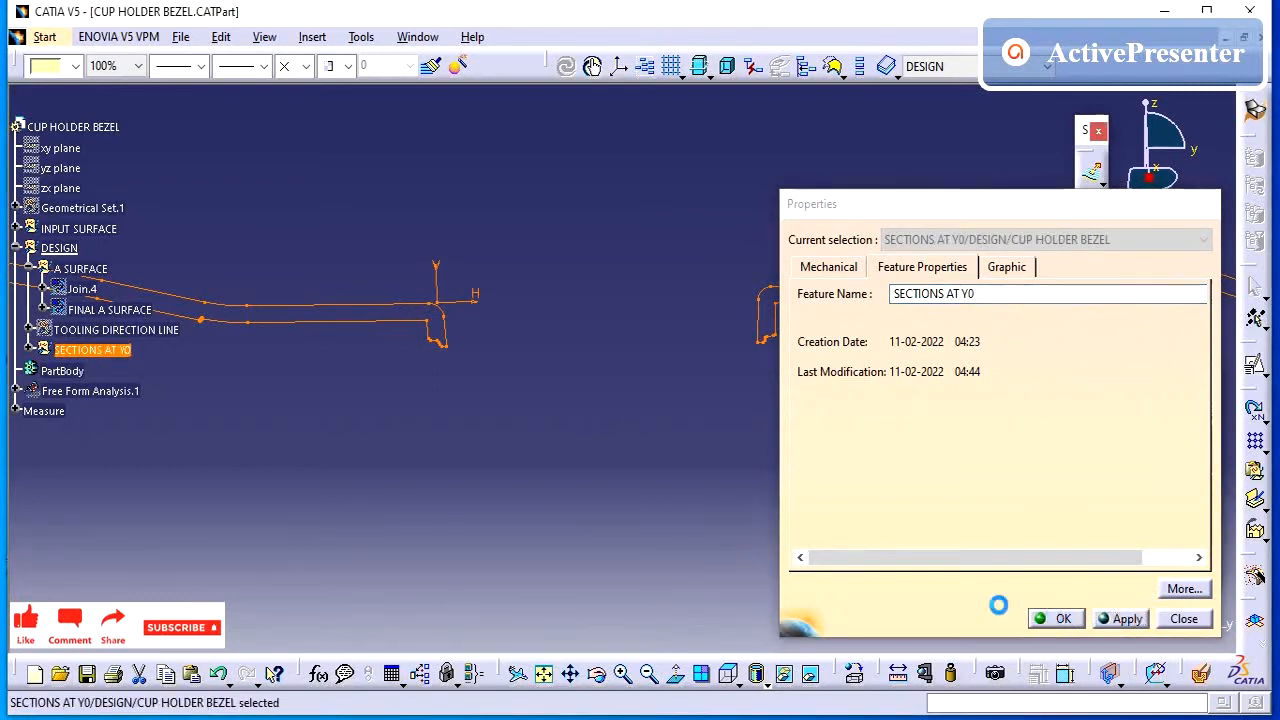
Color the section sketch Sketch.8 magenta and give its curves a thicker line weight
middle_click(695, 401)
middle_drag(695, 401, 520, 482)
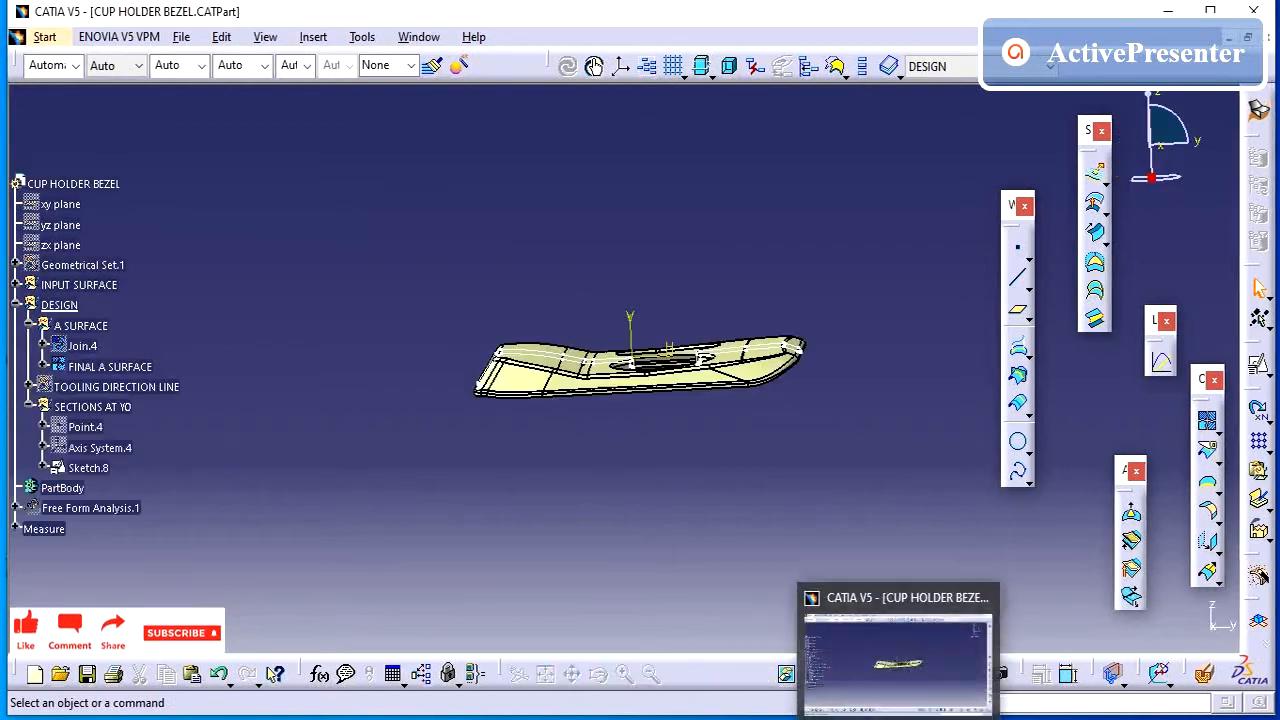
mouse_move(830, 420)
middle_down()
mouse_move(860, 443)
mouse_move(870, 335)
middle_up()
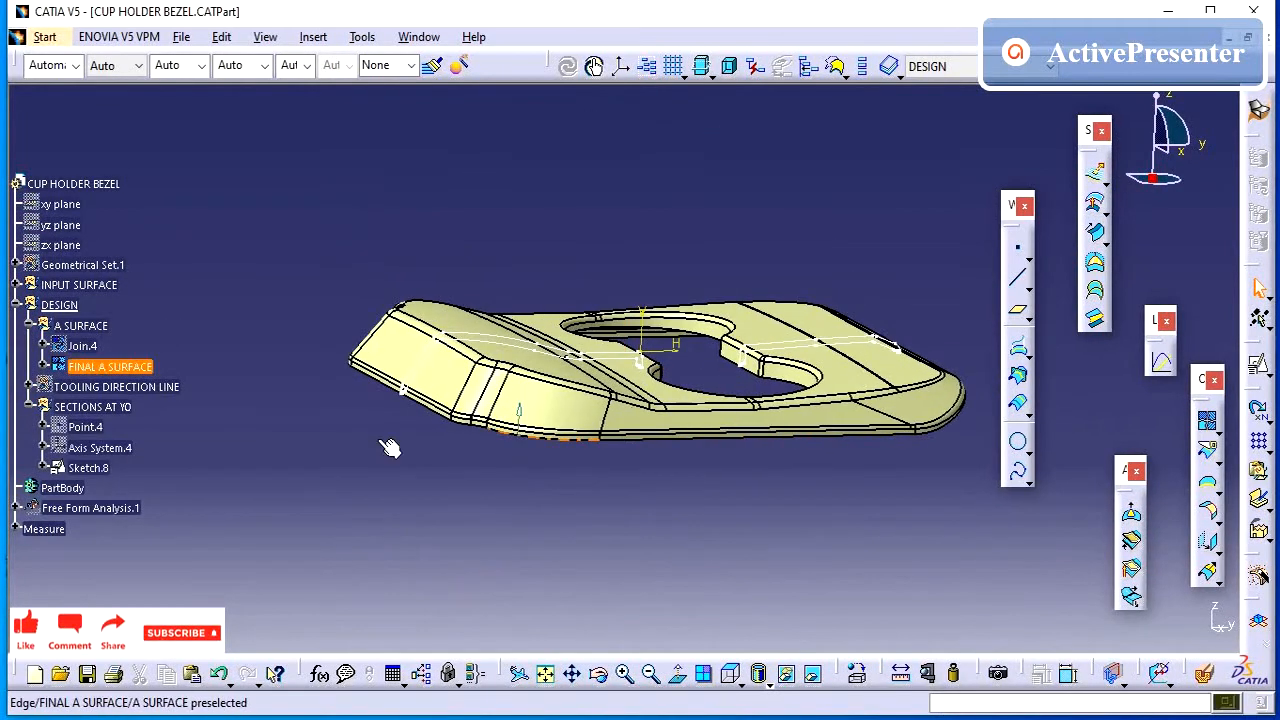
click(88, 468)
click(44, 68)
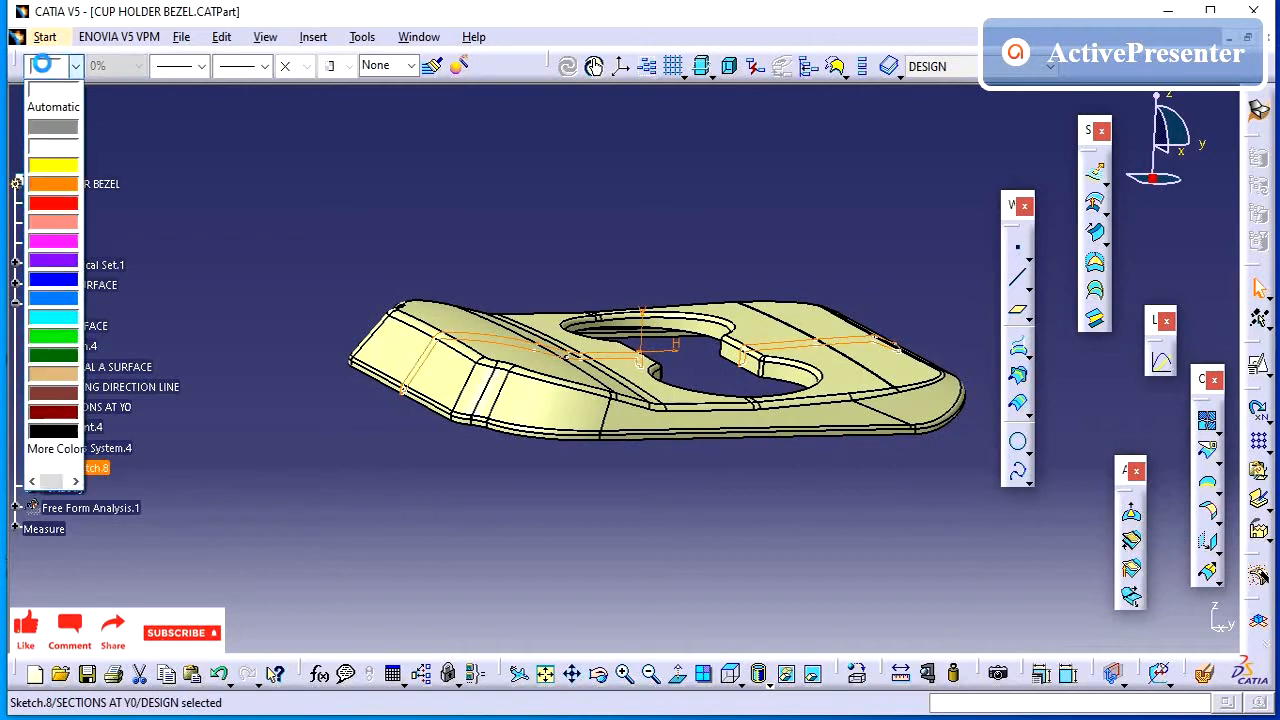
click(50, 250)
click(176, 66)
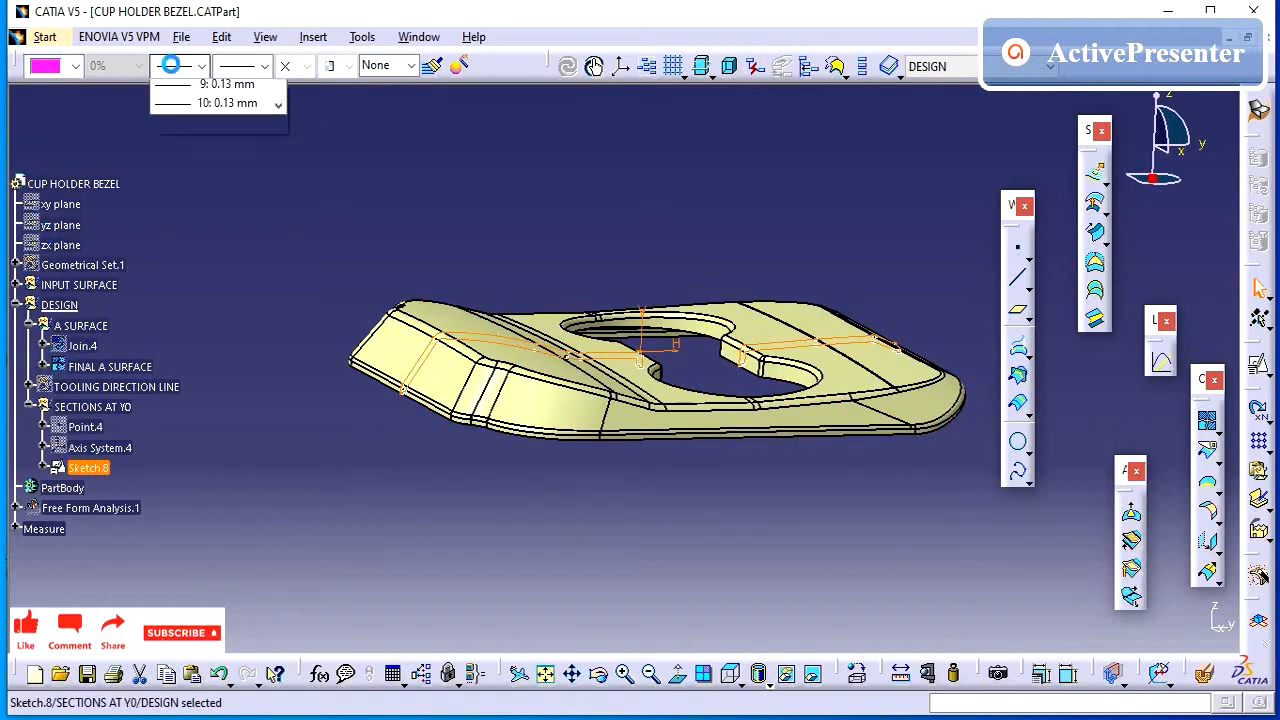
click(182, 107)
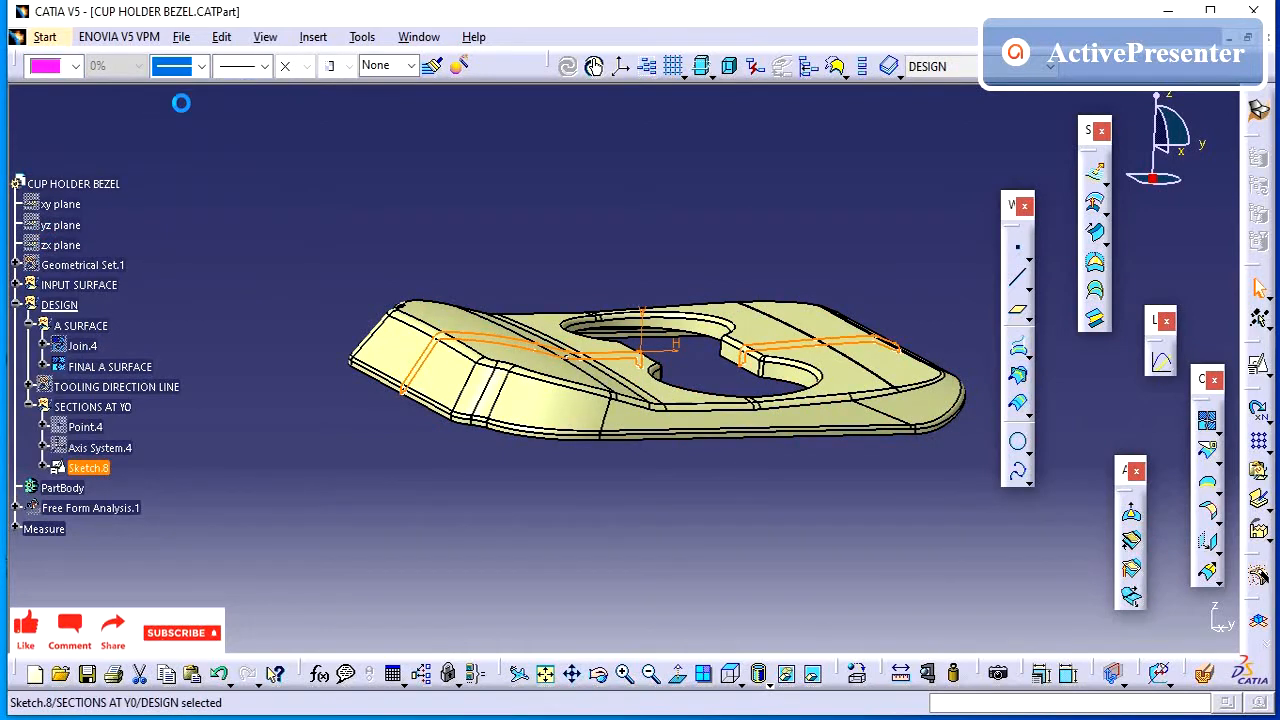
click(277, 230)
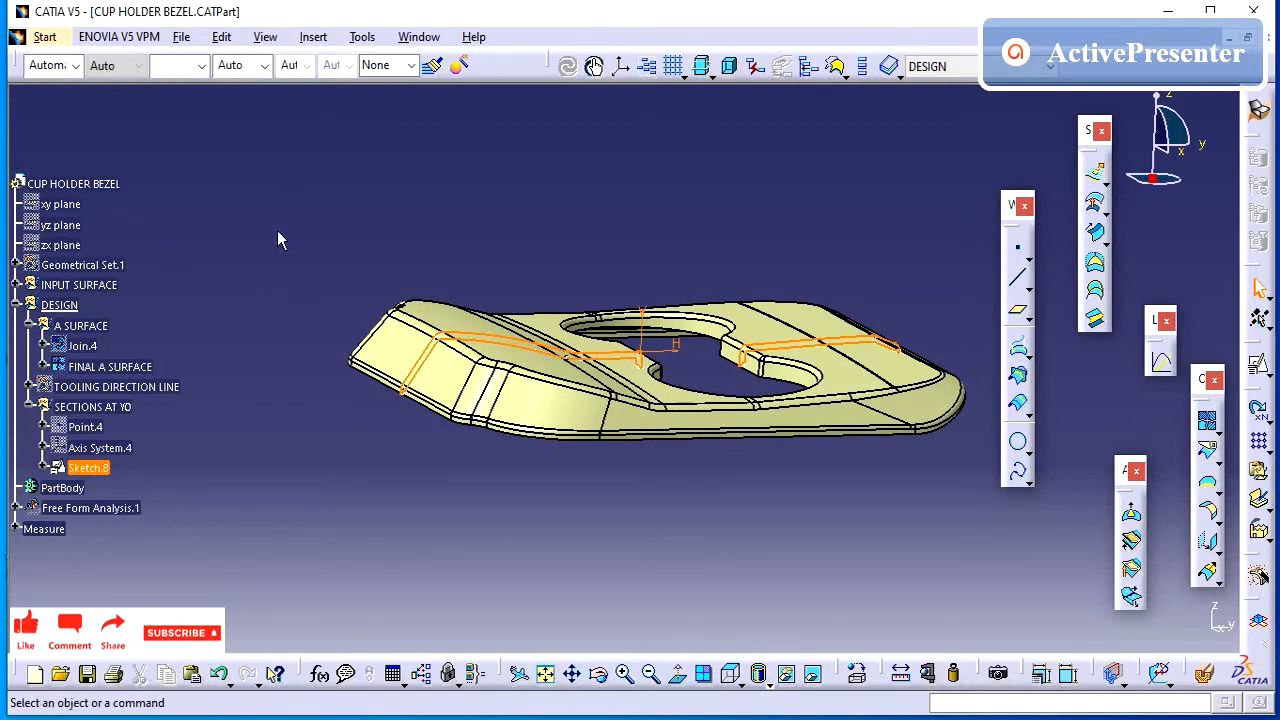
mouse_move(277, 230)
middle_down()
mouse_move(363, 275)
mouse_move(417, 251)
mouse_move(425, 268)
middle_up()
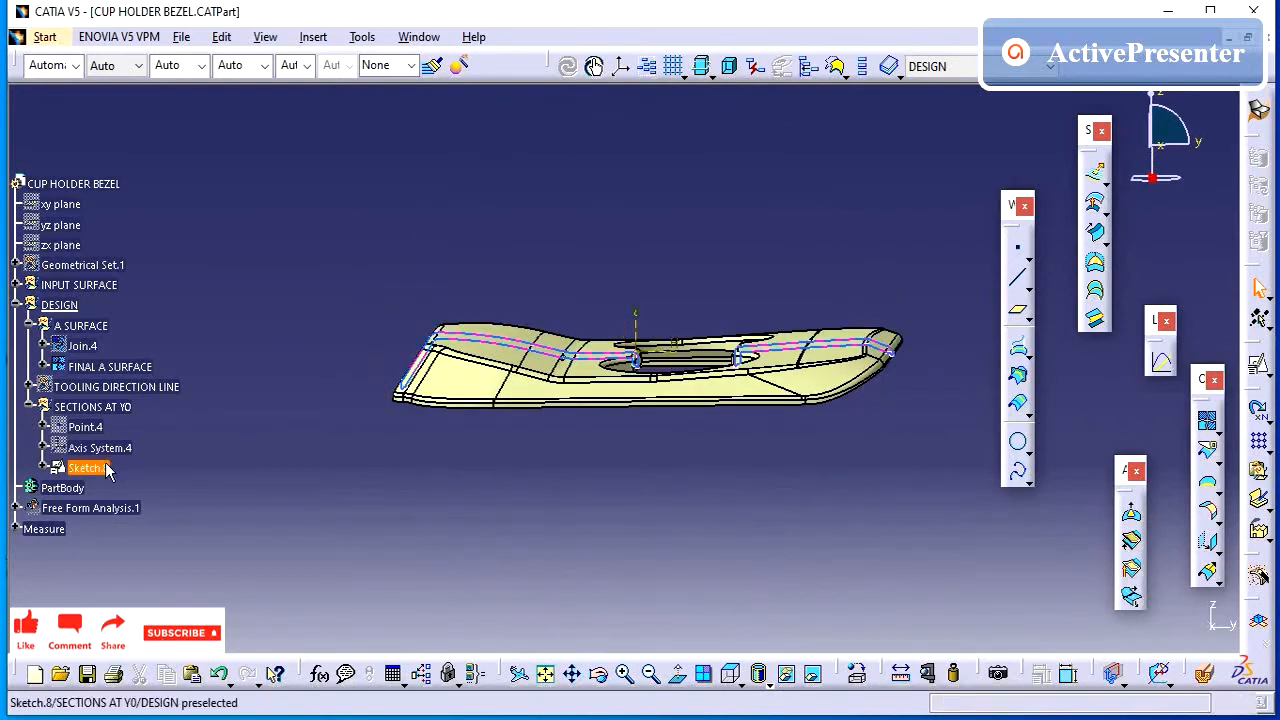
Rename the section sketch Sketch.8 as "CUP HOLDER BEZEL SECTION AT YO"
right_click(90, 467)
click(172, 141)
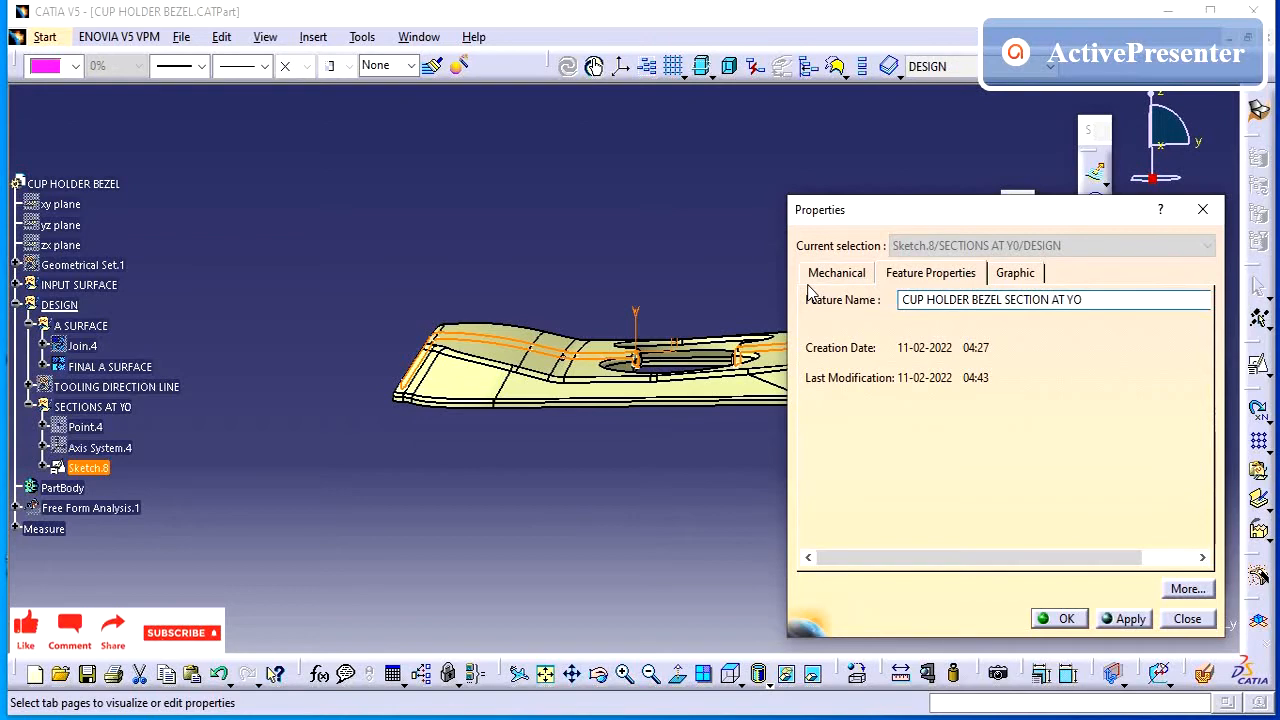
click(1127, 618)
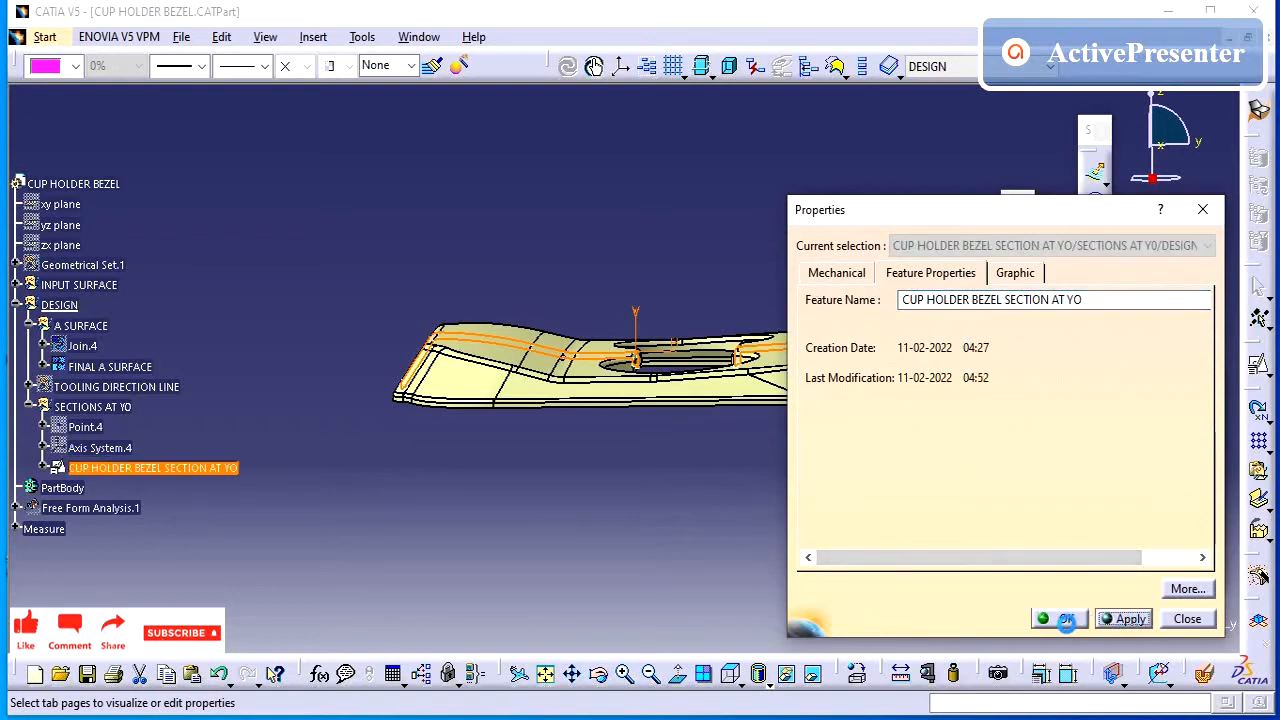
click(1067, 620)
Show the hidden Axis System.4 in the SECTIONS AT Y0 set
middle_drag(571, 469, 571, 491)
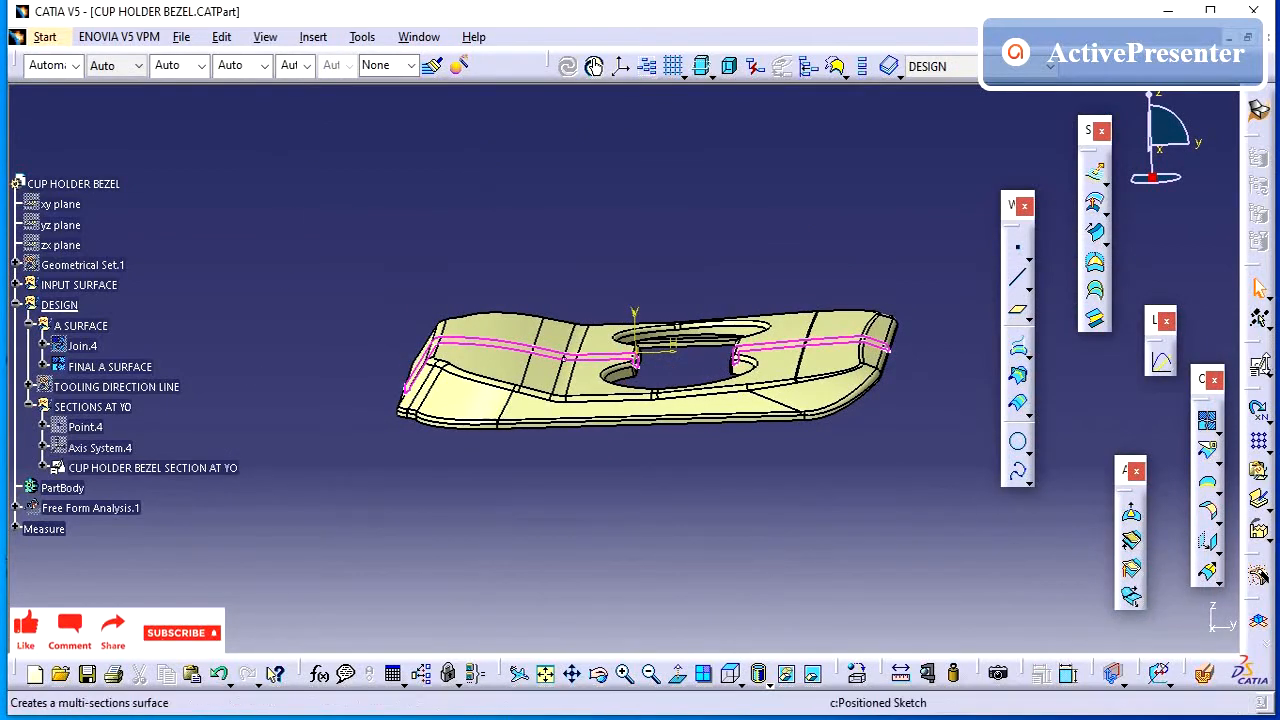
right_click(120, 449)
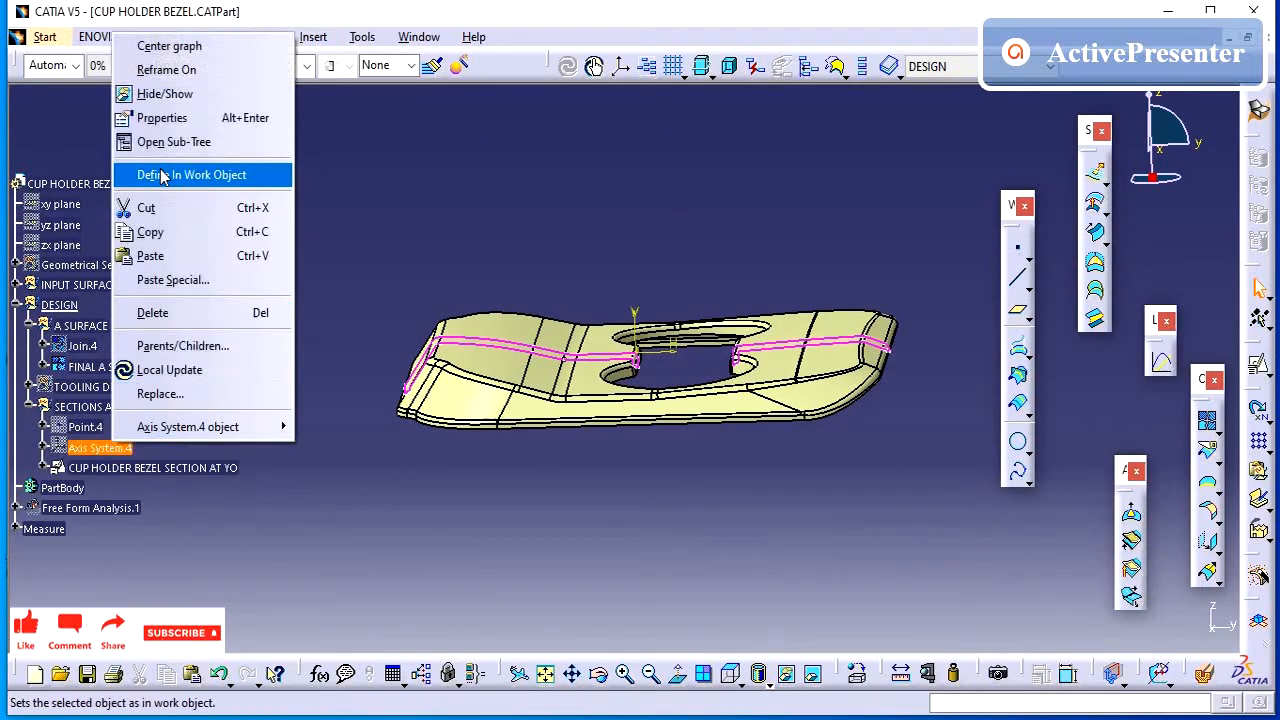
click(150, 91)
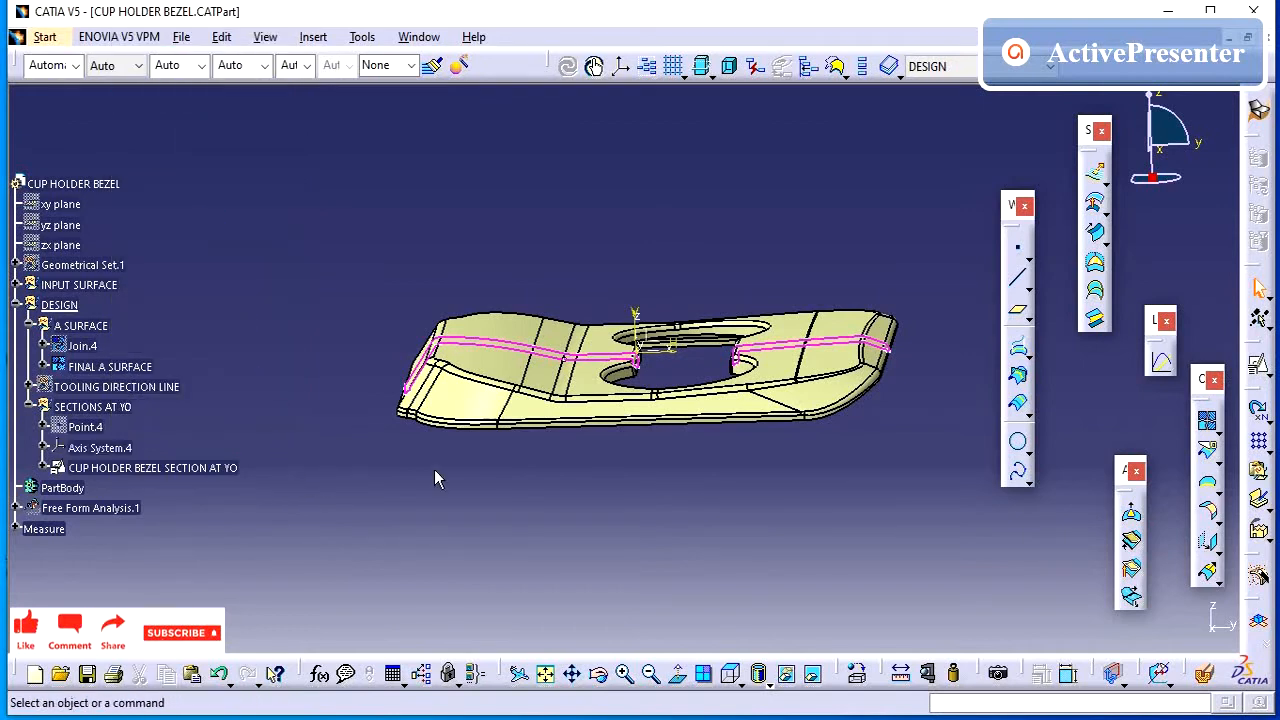
Create a positioned sketch on the ZX plane of Axis System.4, with swapped axes and Point.4 as projection-point origin
click(1259, 366)
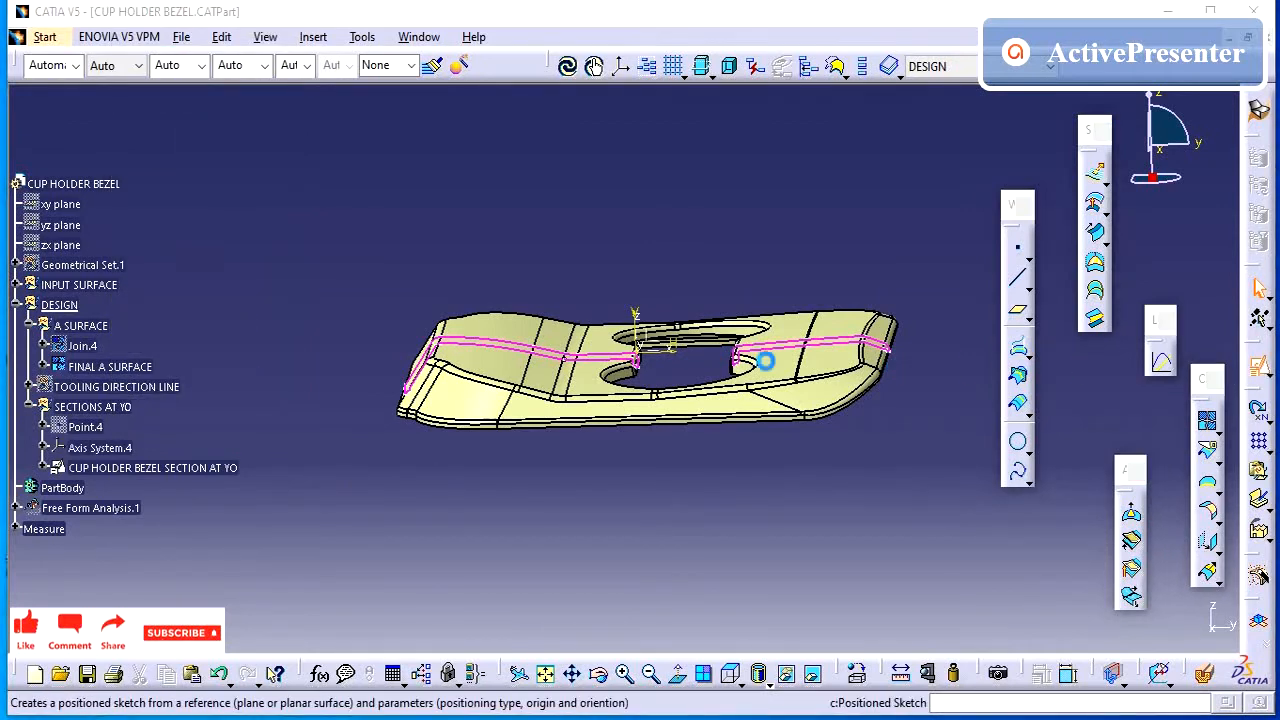
click(664, 352)
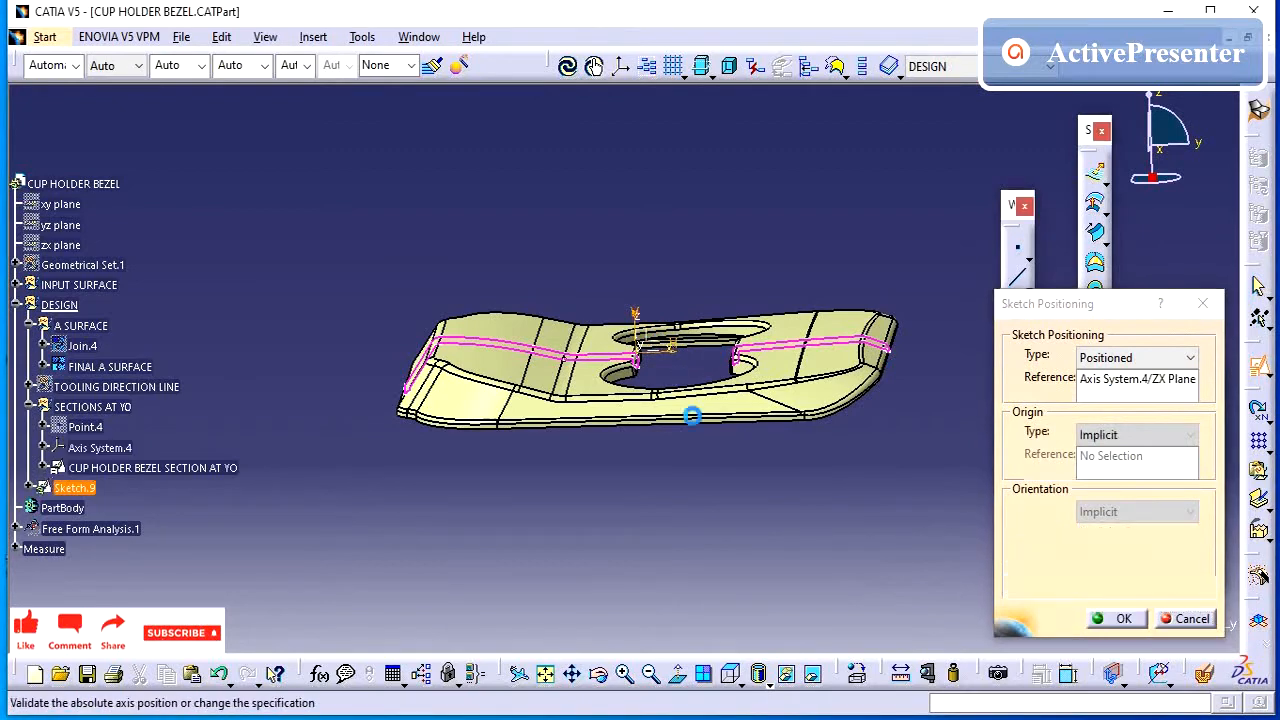
click(1166, 589)
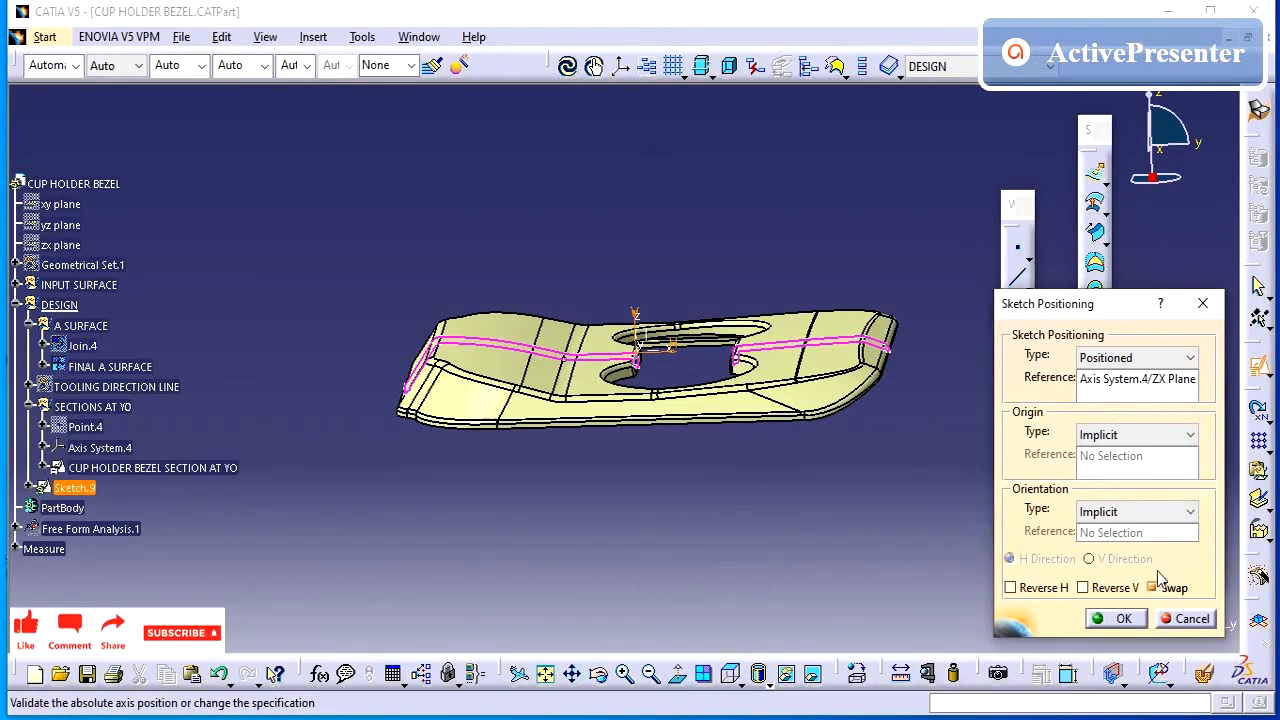
click(1146, 434)
click(1125, 486)
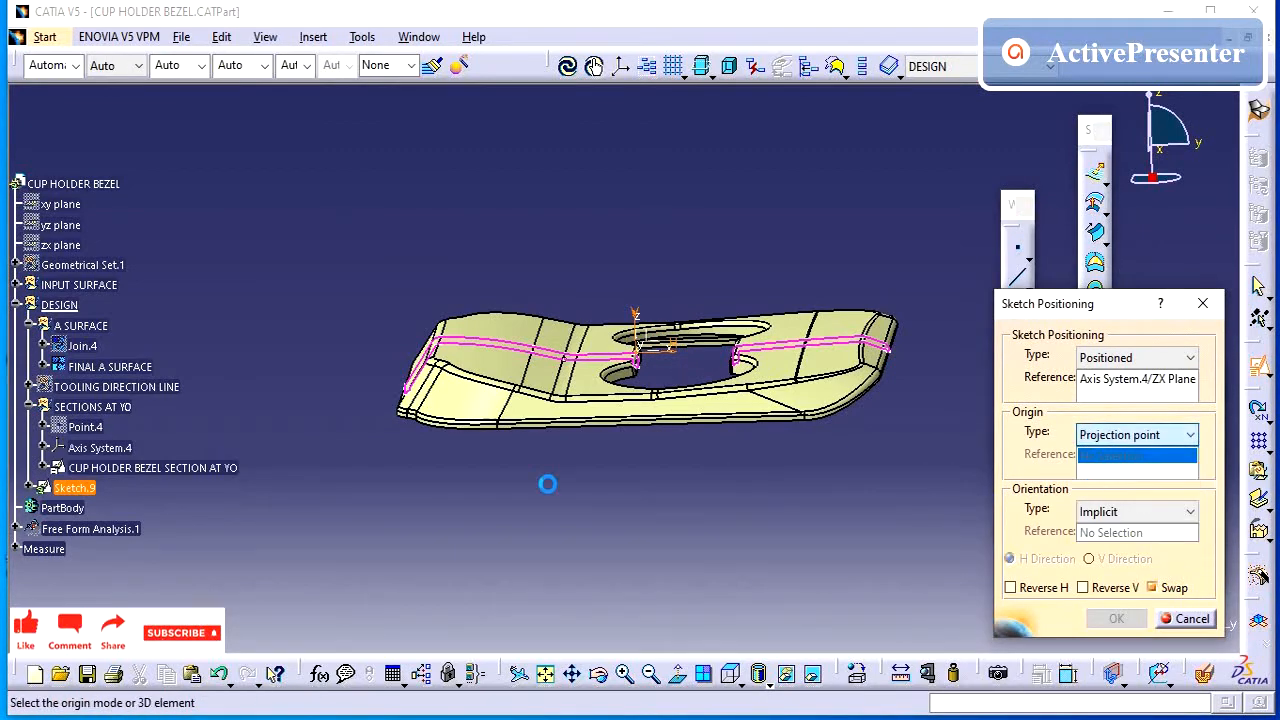
click(99, 431)
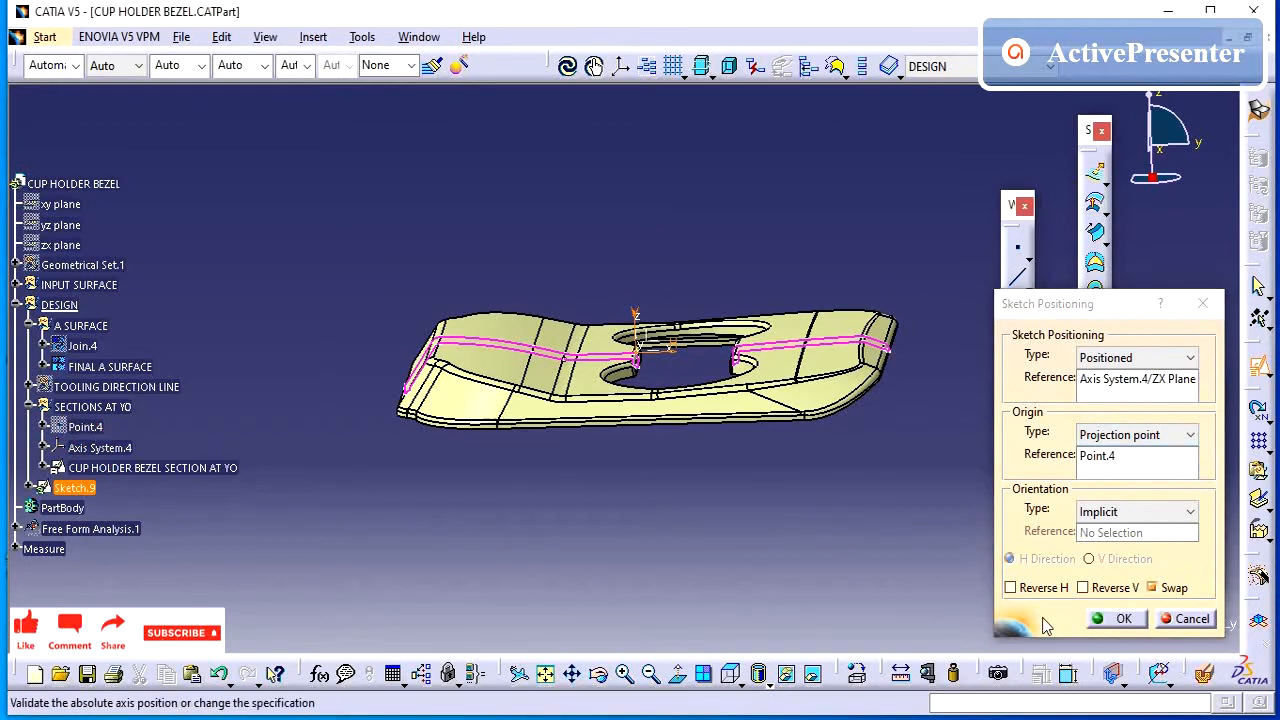
click(1120, 618)
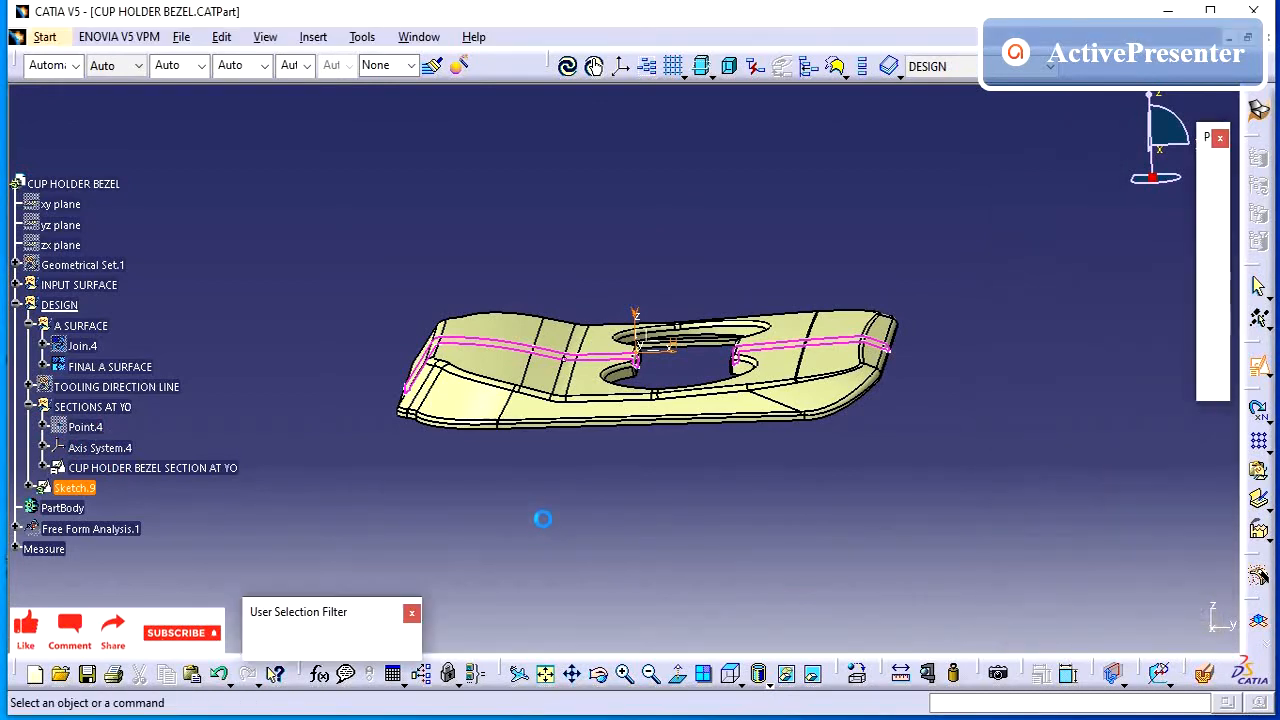
click(70, 306)
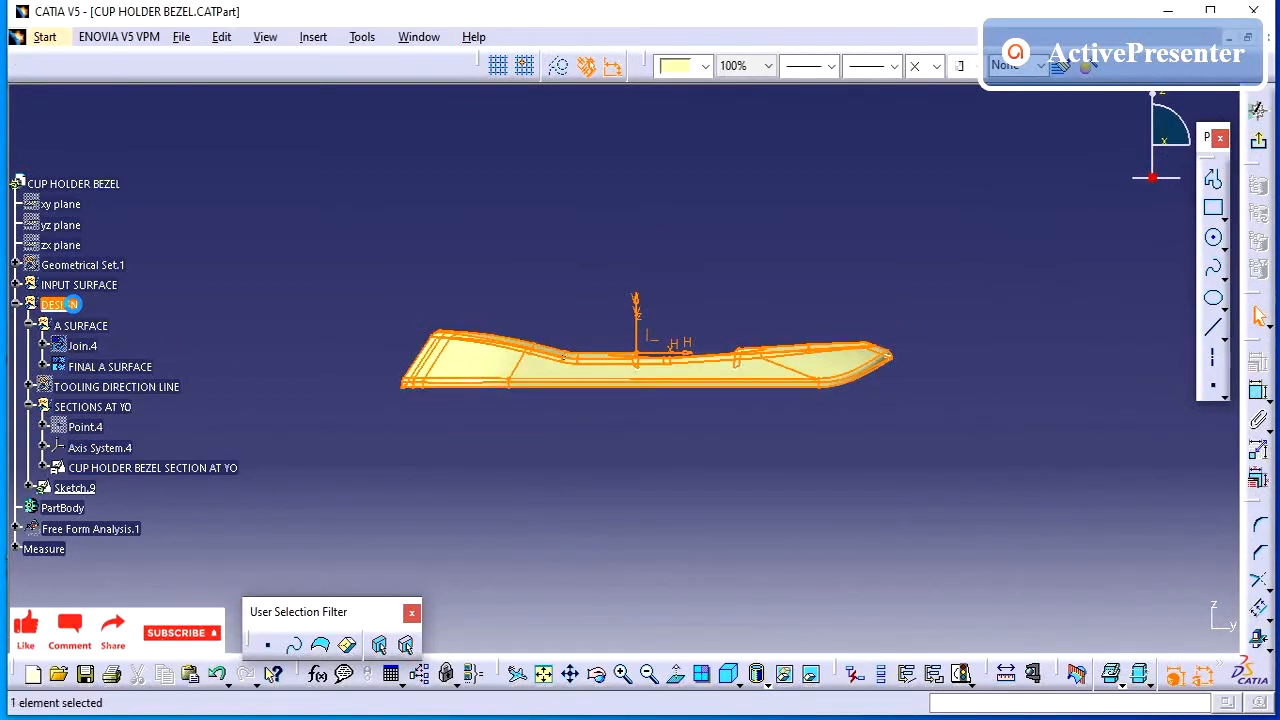
right_click(72, 306)
click(128, 364)
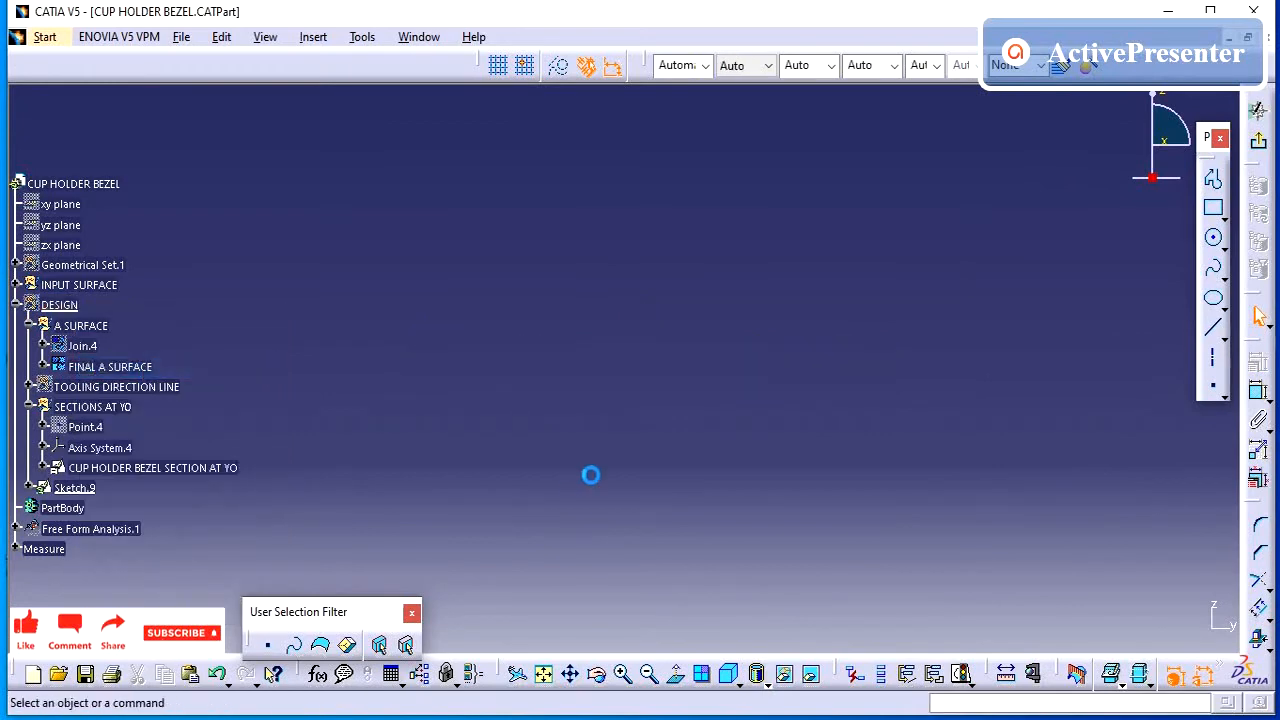
right_click(82, 326)
click(129, 366)
Hide the A SURFACE geometrical set
right_click(82, 326)
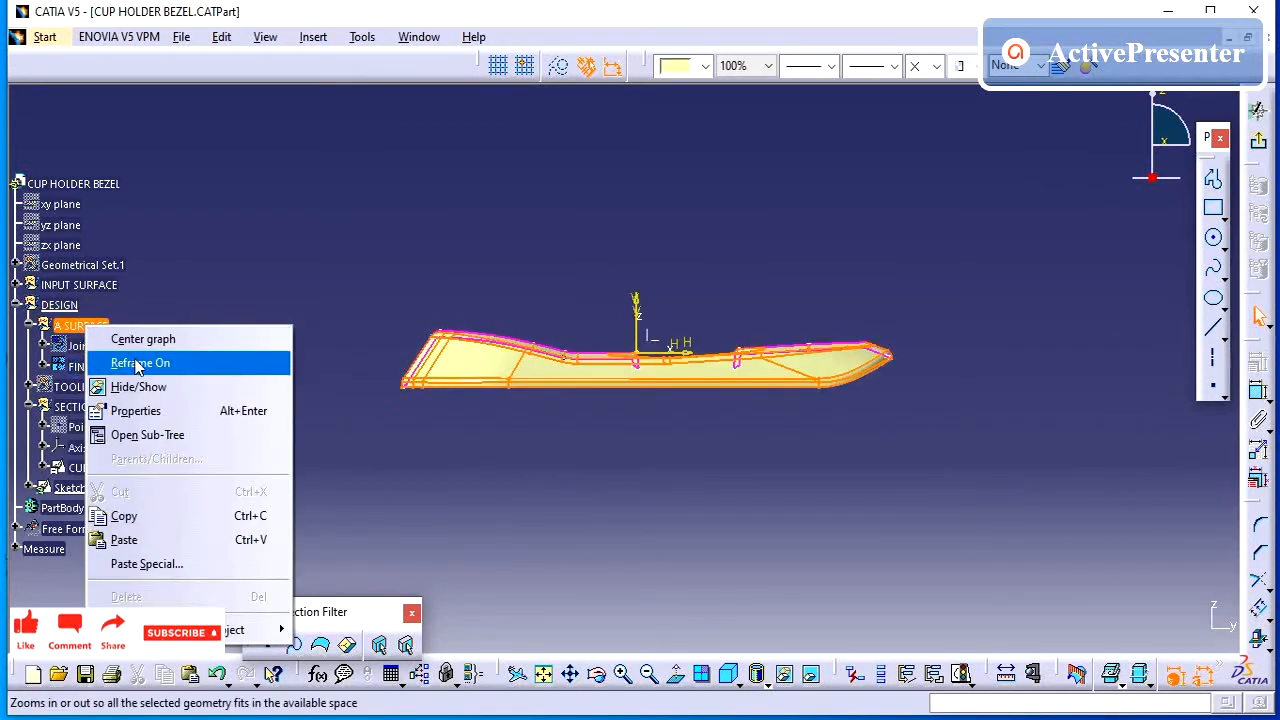
click(137, 383)
Project the stepped lip's horizontal line, upper corner arc, short vertical line and bottom line onto the sketch plane
mouse_move(614, 457)
middle_down()
mouse_move(701, 455)
mouse_move(791, 240)
mouse_move(1043, 423)
mouse_move(689, 463)
mouse_move(821, 272)
middle_up()
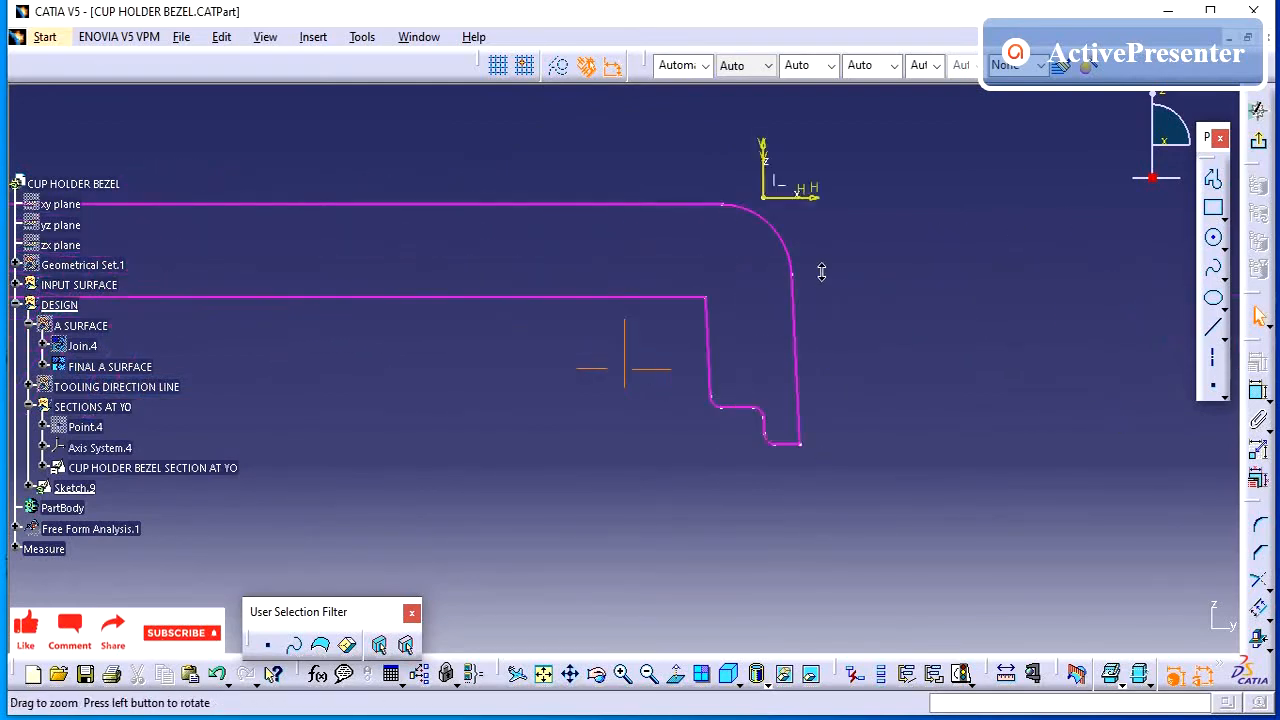
click(750, 411)
ctrl+click(778, 418)
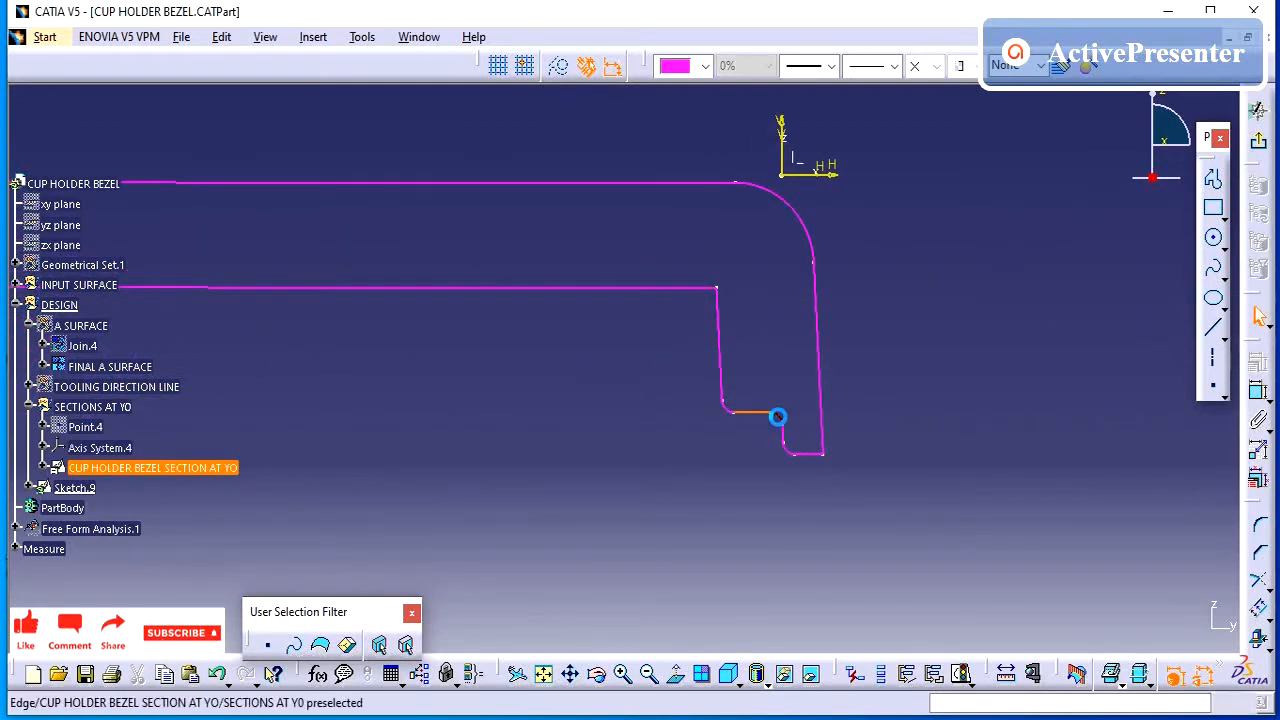
mouse_move(768, 475)
middle_down()
mouse_move(766, 457)
mouse_move(777, 500)
mouse_move(620, 463)
mouse_move(640, 476)
middle_up()
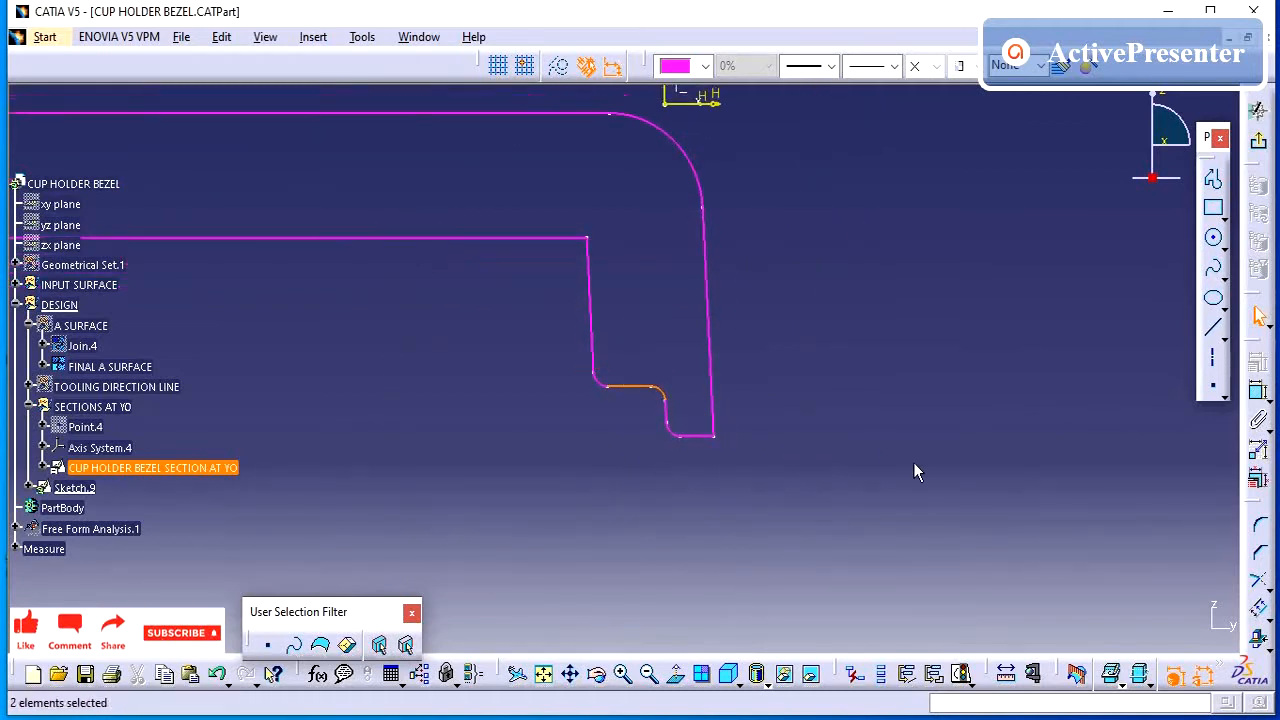
click(1139, 543)
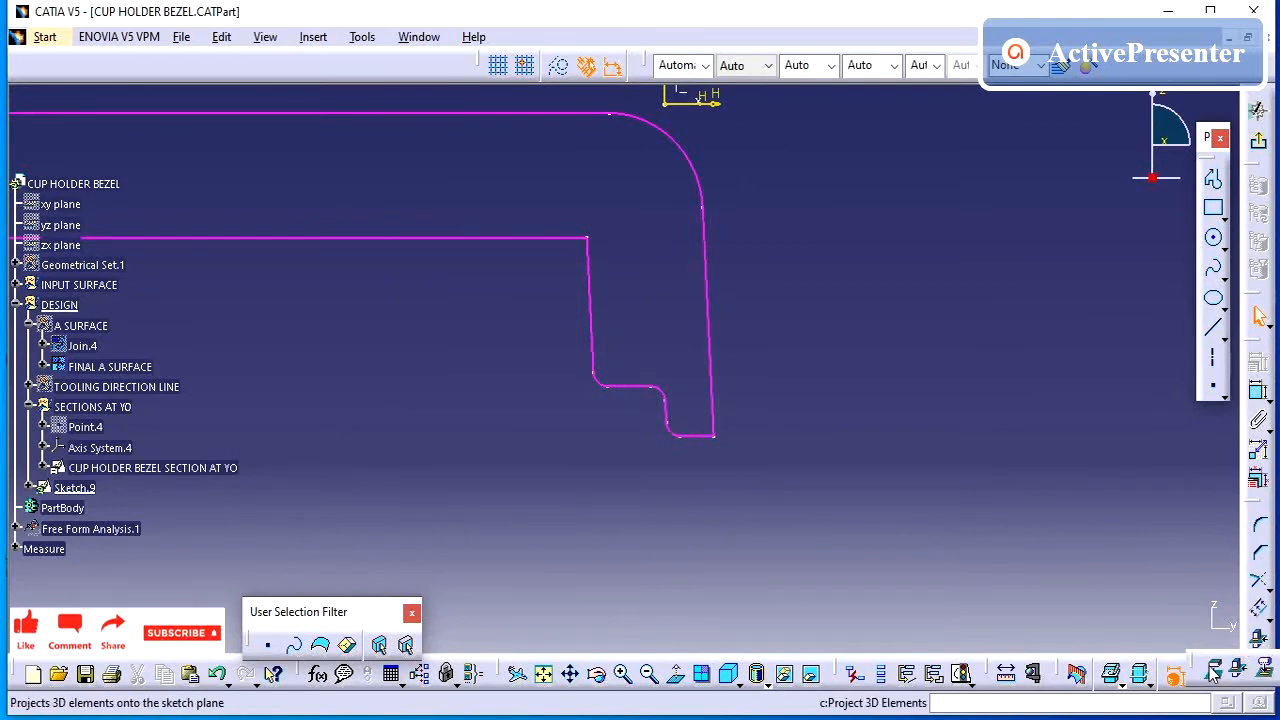
middle_drag(756, 508, 643, 417)
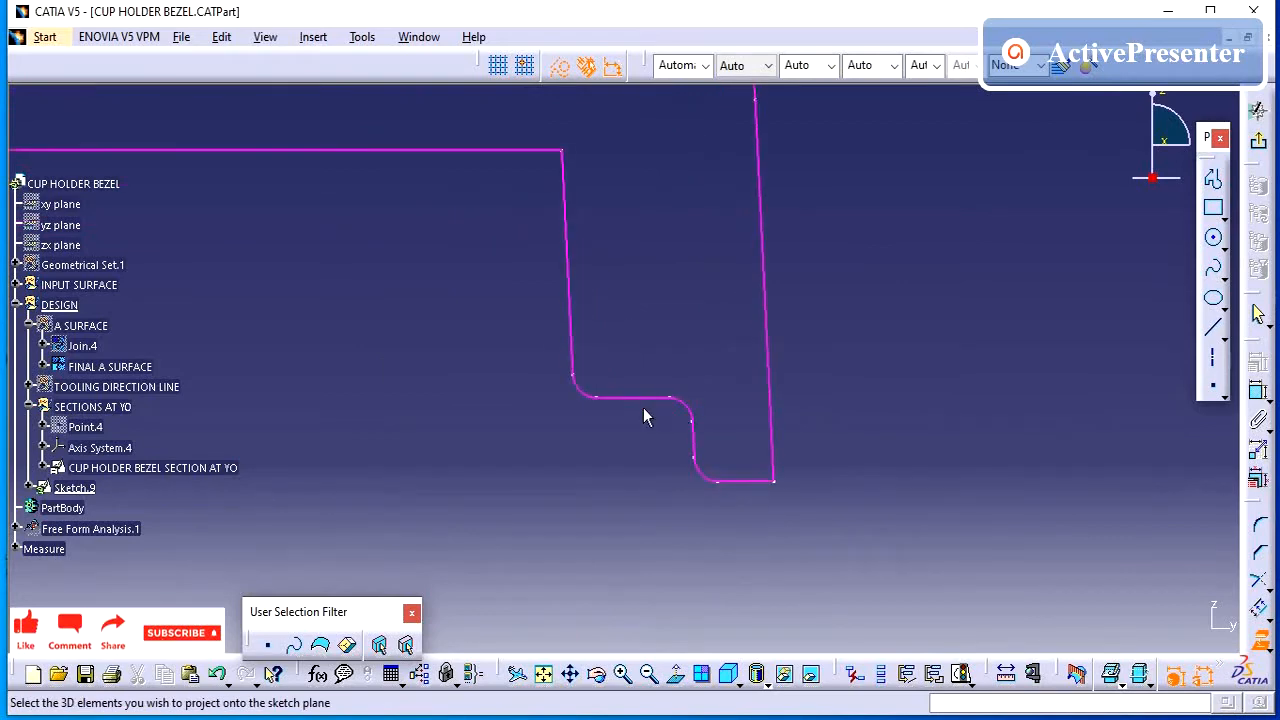
click(635, 398)
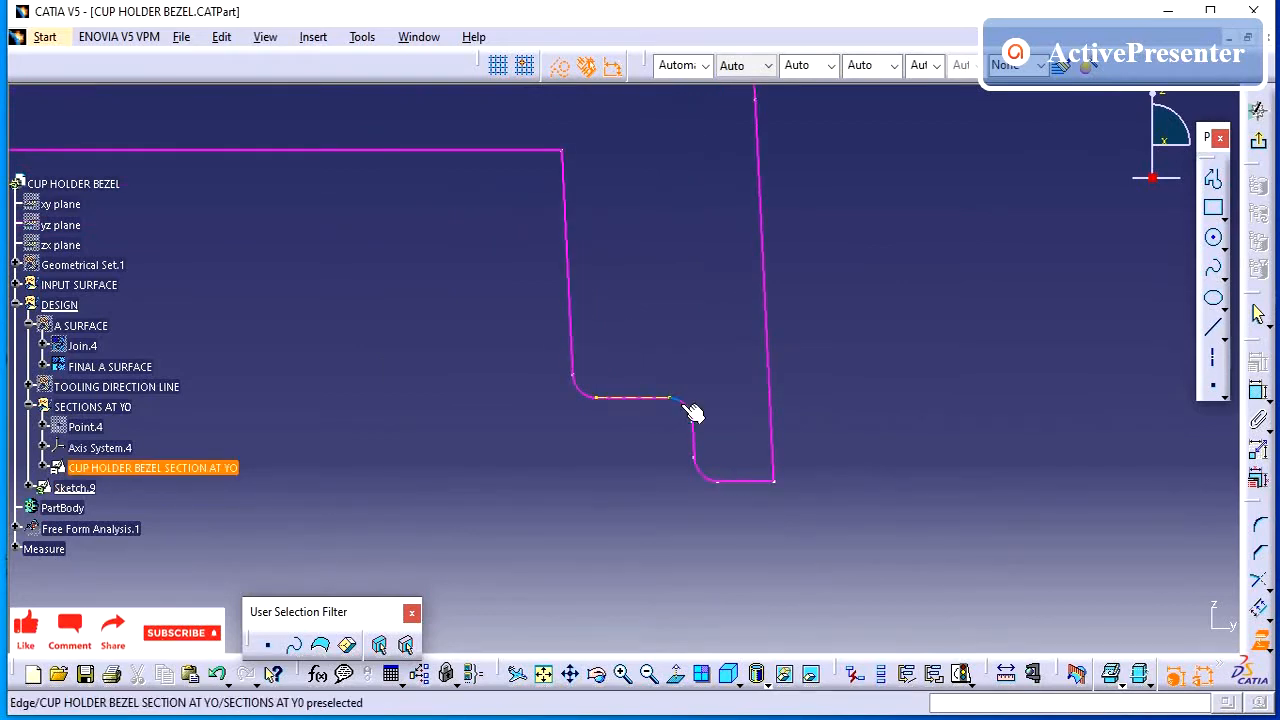
click(693, 442)
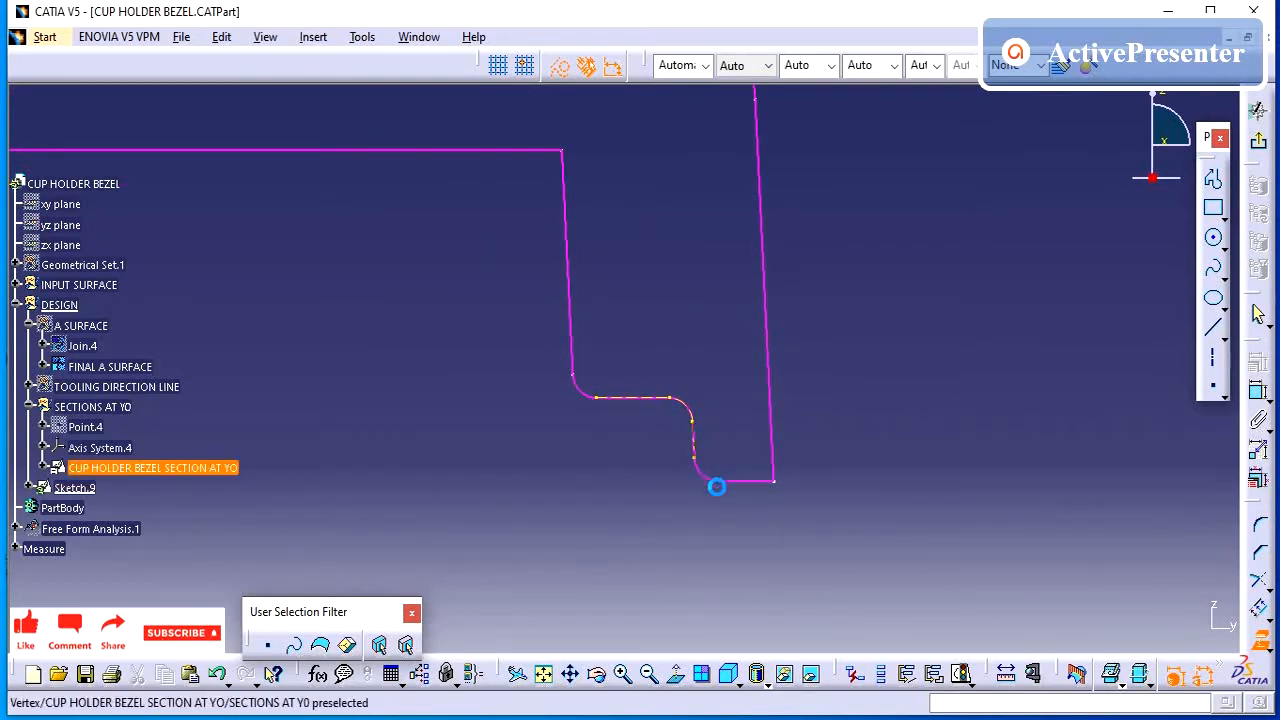
click(703, 476)
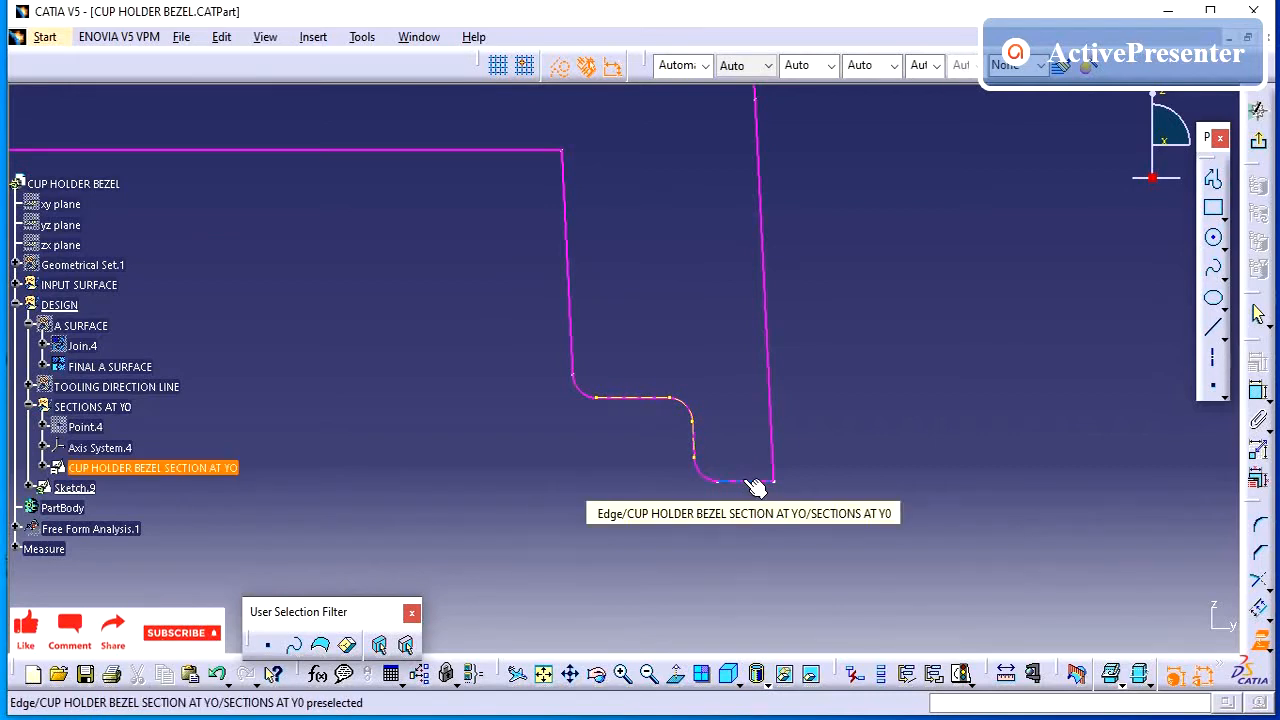
click(755, 484)
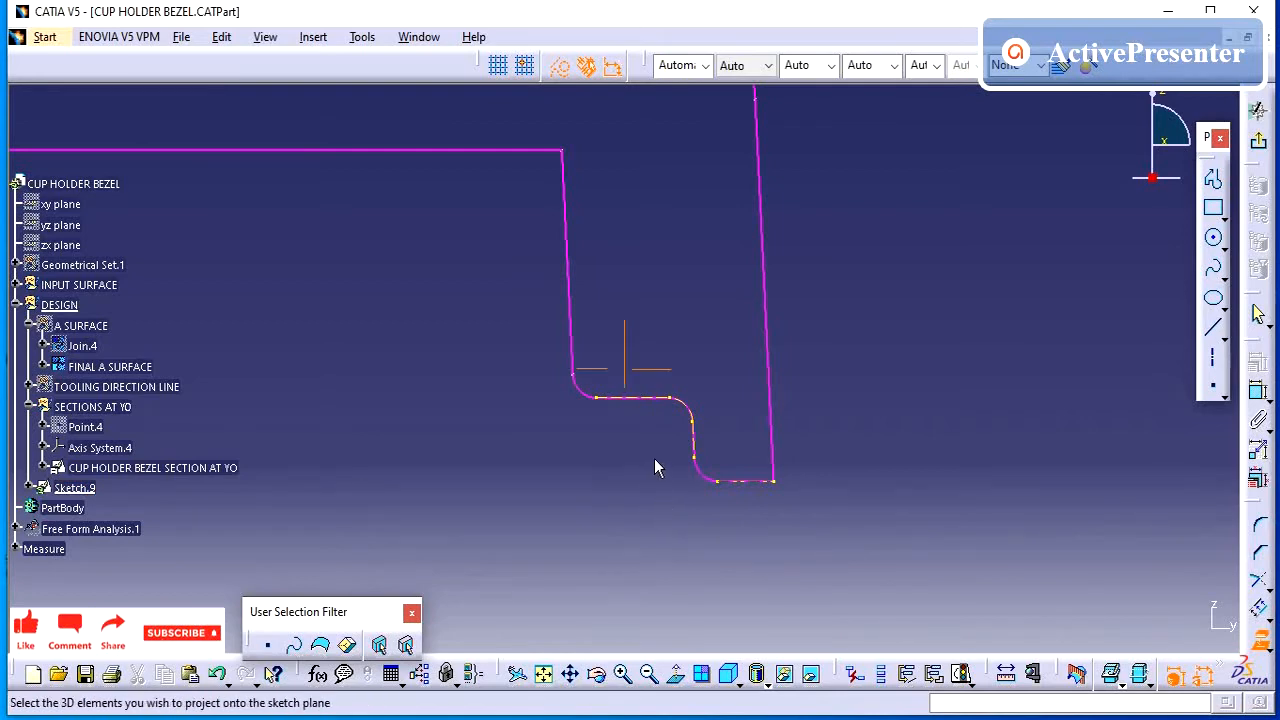
mouse_move(654, 463)
middle_down()
mouse_move(658, 556)
mouse_move(777, 570)
mouse_move(777, 520)
mouse_move(804, 447)
middle_up()
click(875, 437)
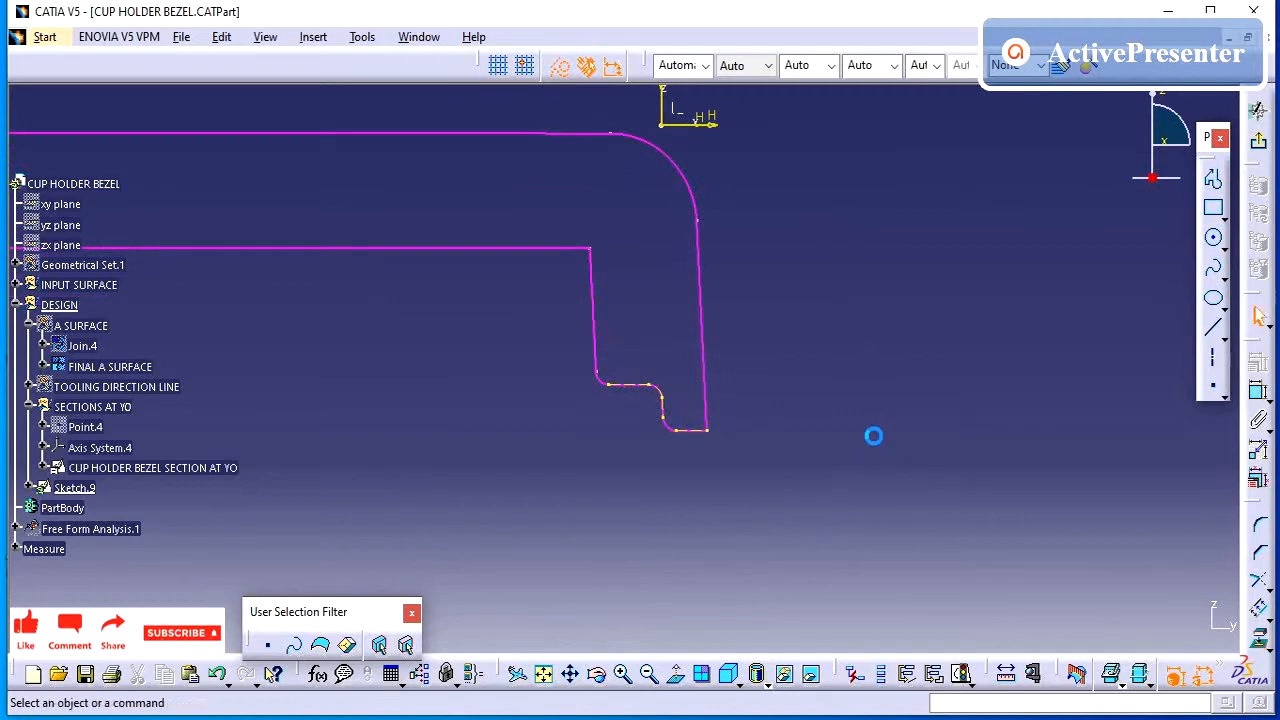
Offset the lip's projected horizontal step line downward, outside the section, with an offset value of -0.1 mm
click(1260, 609)
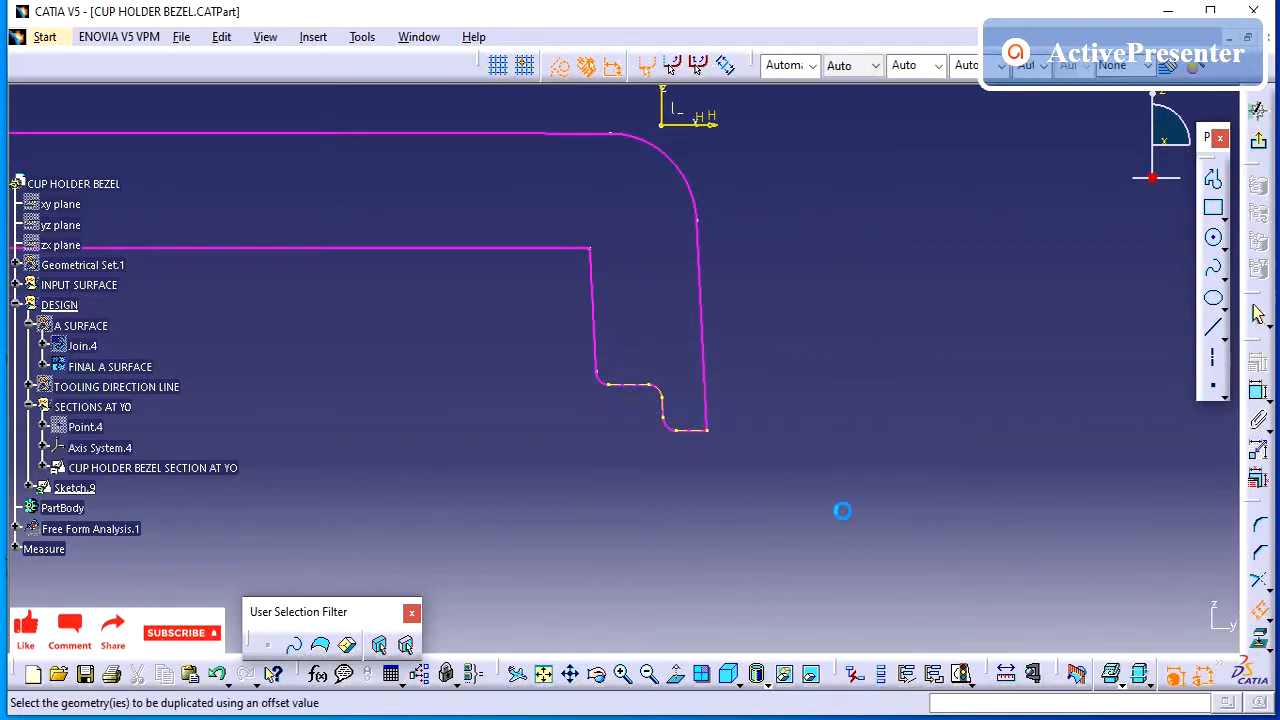
middle_drag(798, 497, 849, 326)
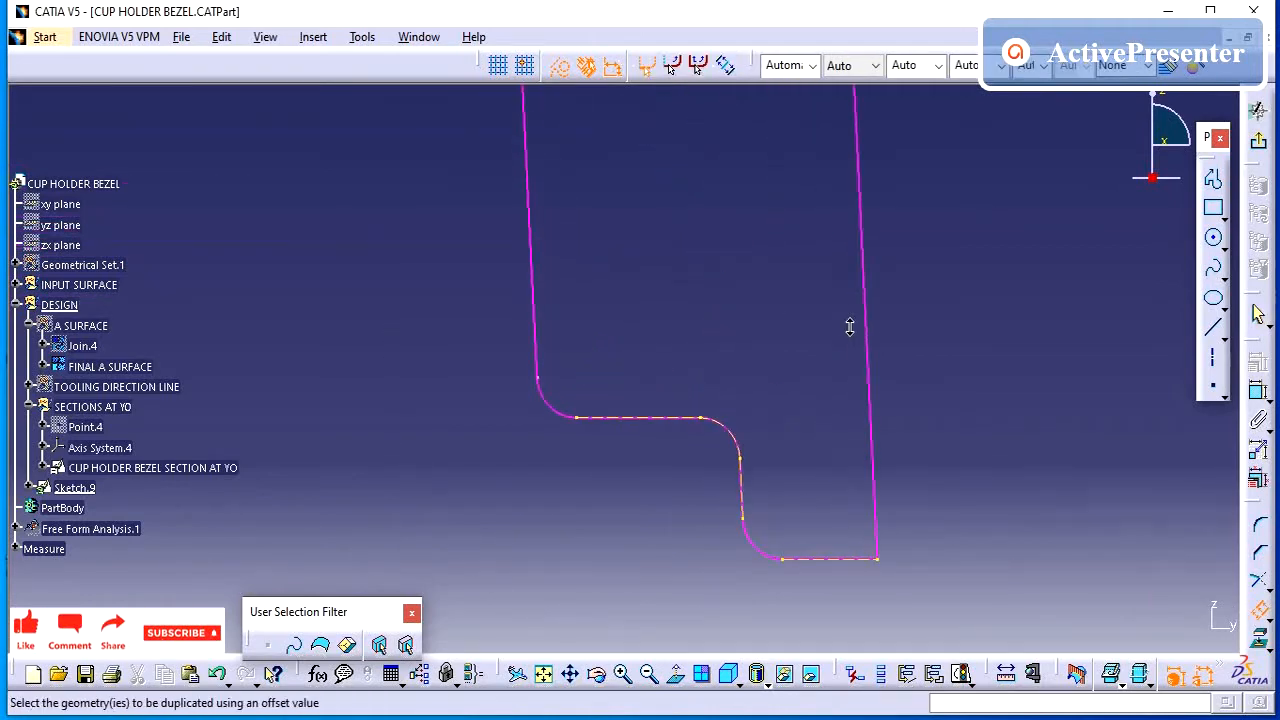
click(655, 420)
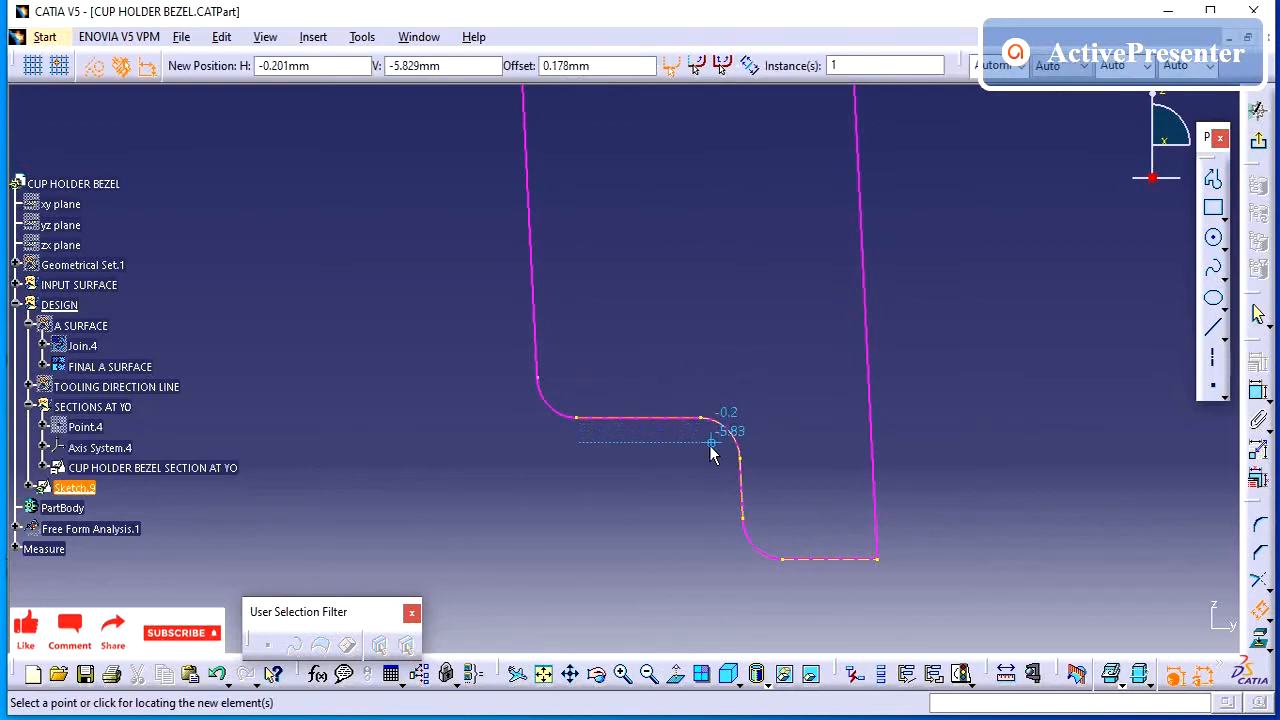
click(668, 445)
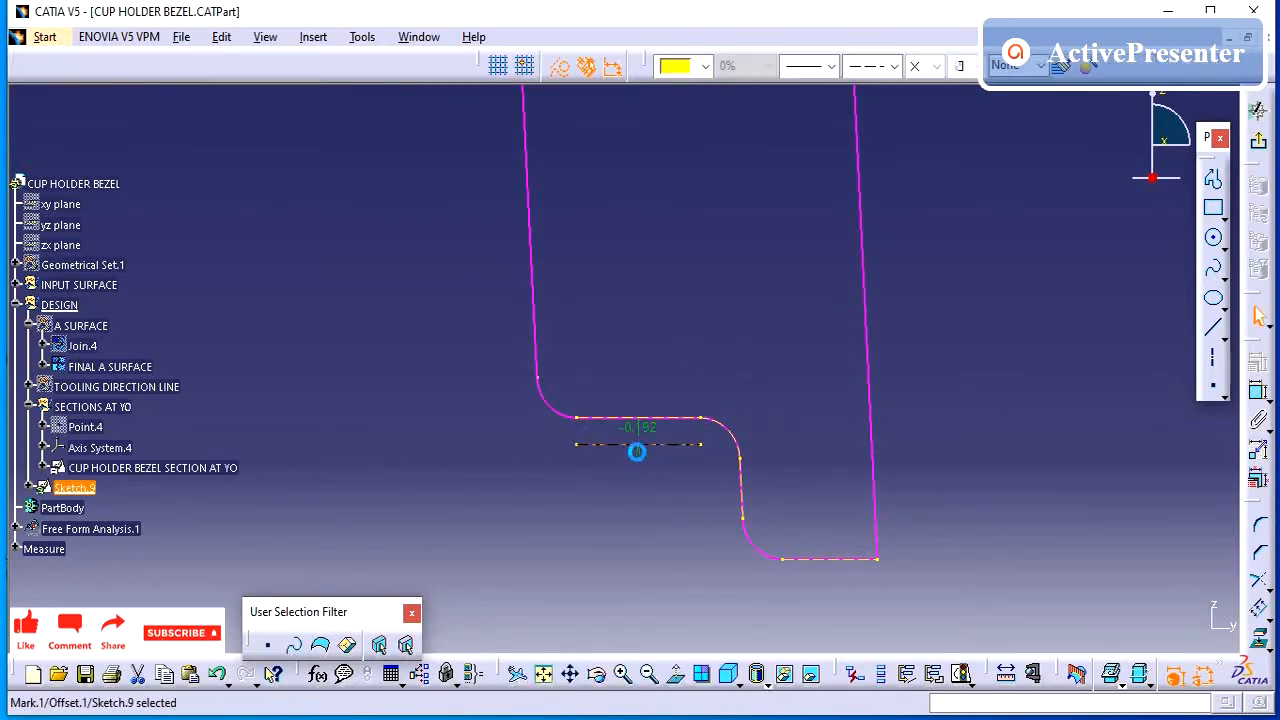
double_click(640, 432)
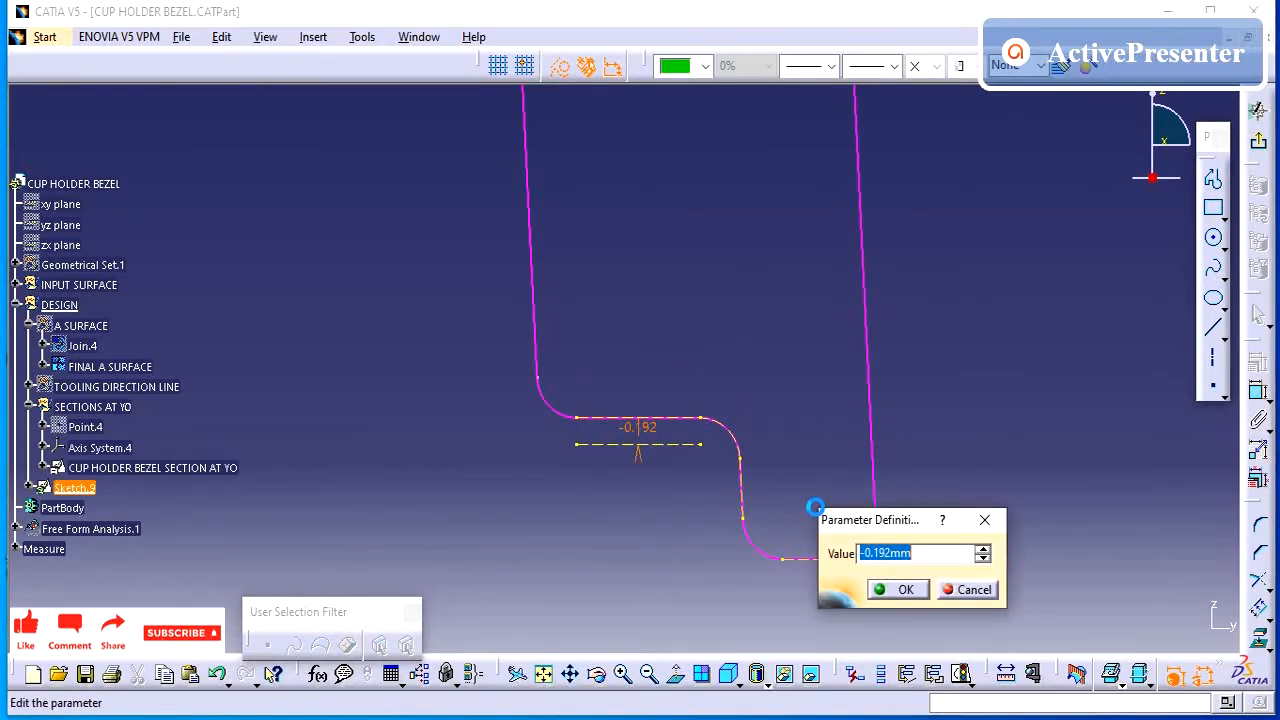
text(-0.1)
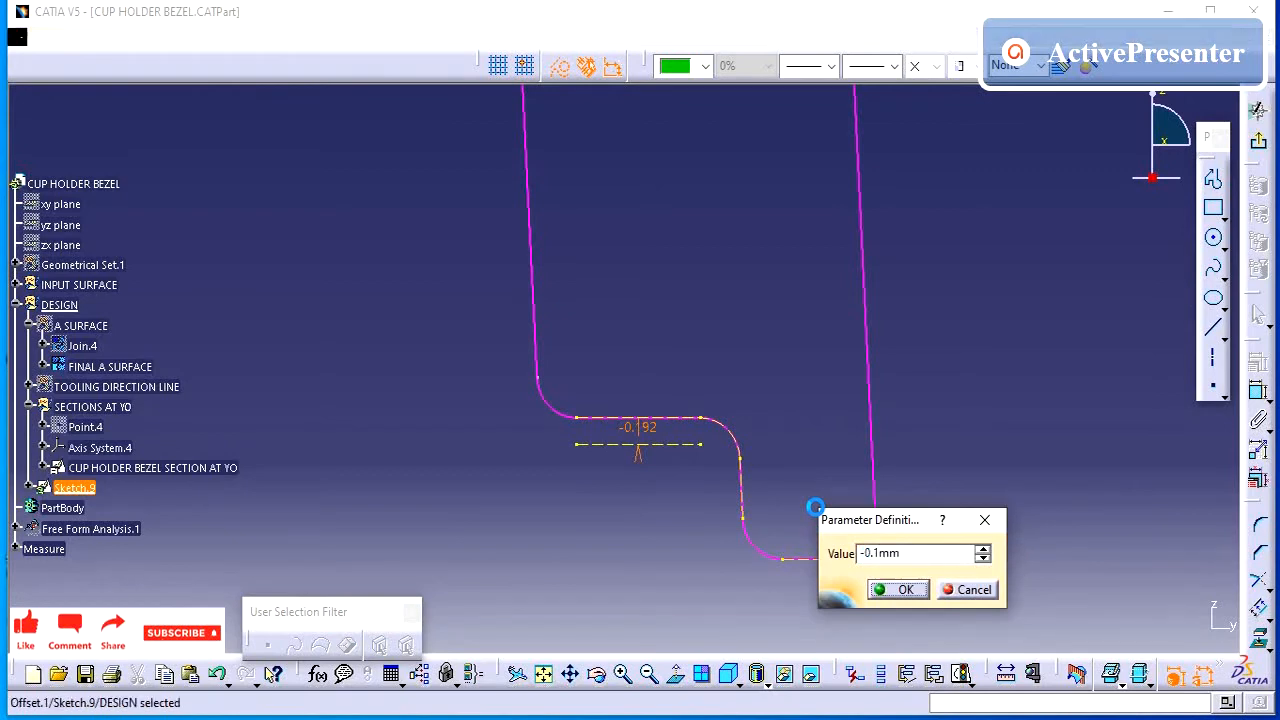
key(Return)
click(783, 427)
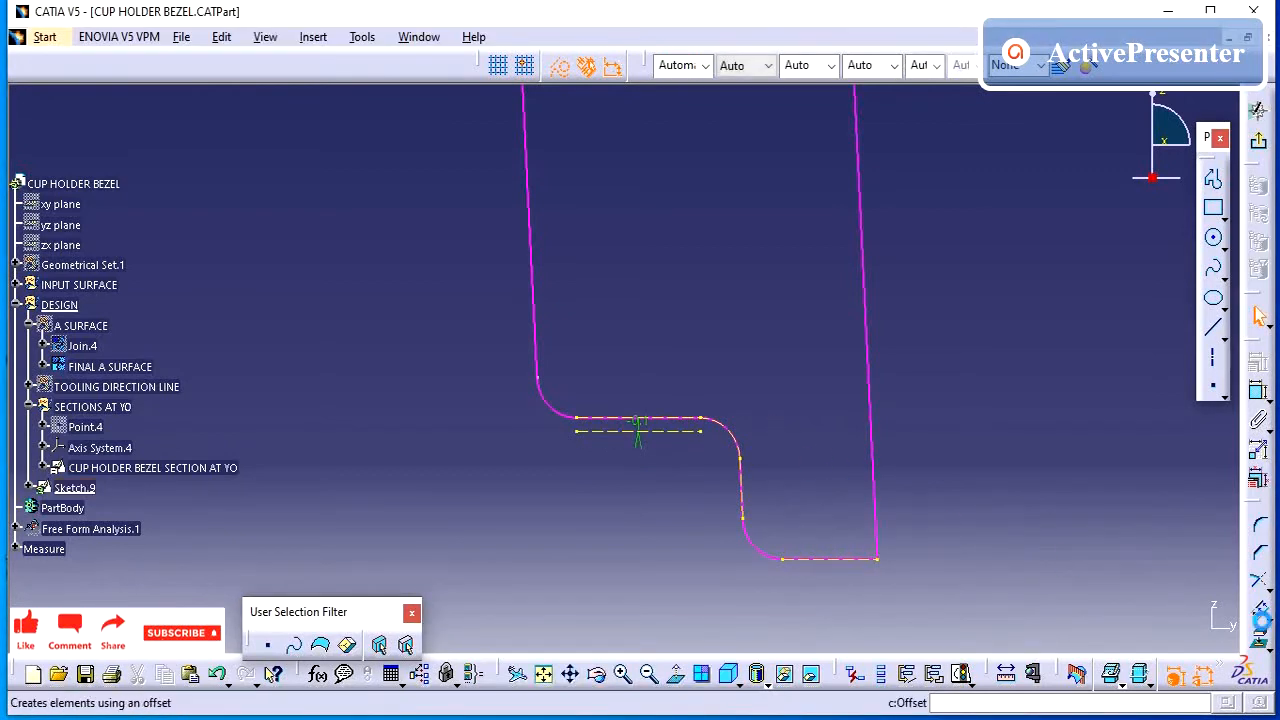
Offset the lip's projected short vertical line outward from the section with an offset value of -0.1 mm
click(1257, 613)
click(751, 503)
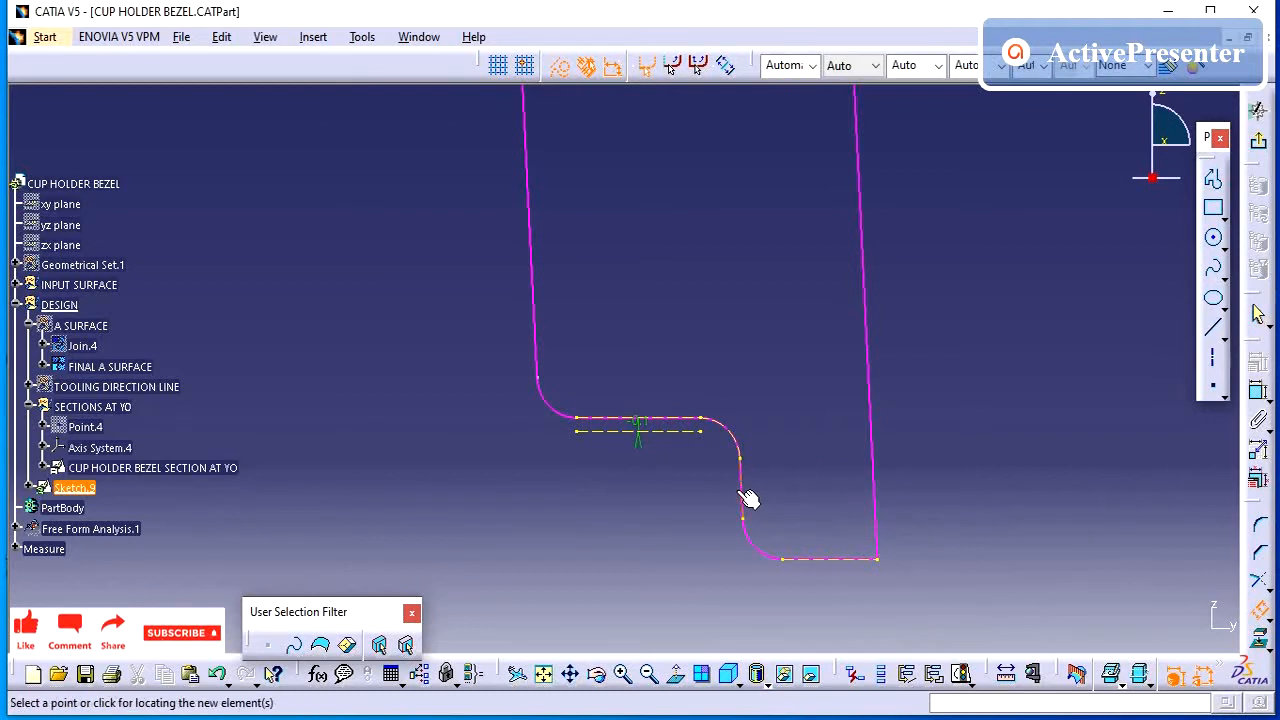
click(729, 506)
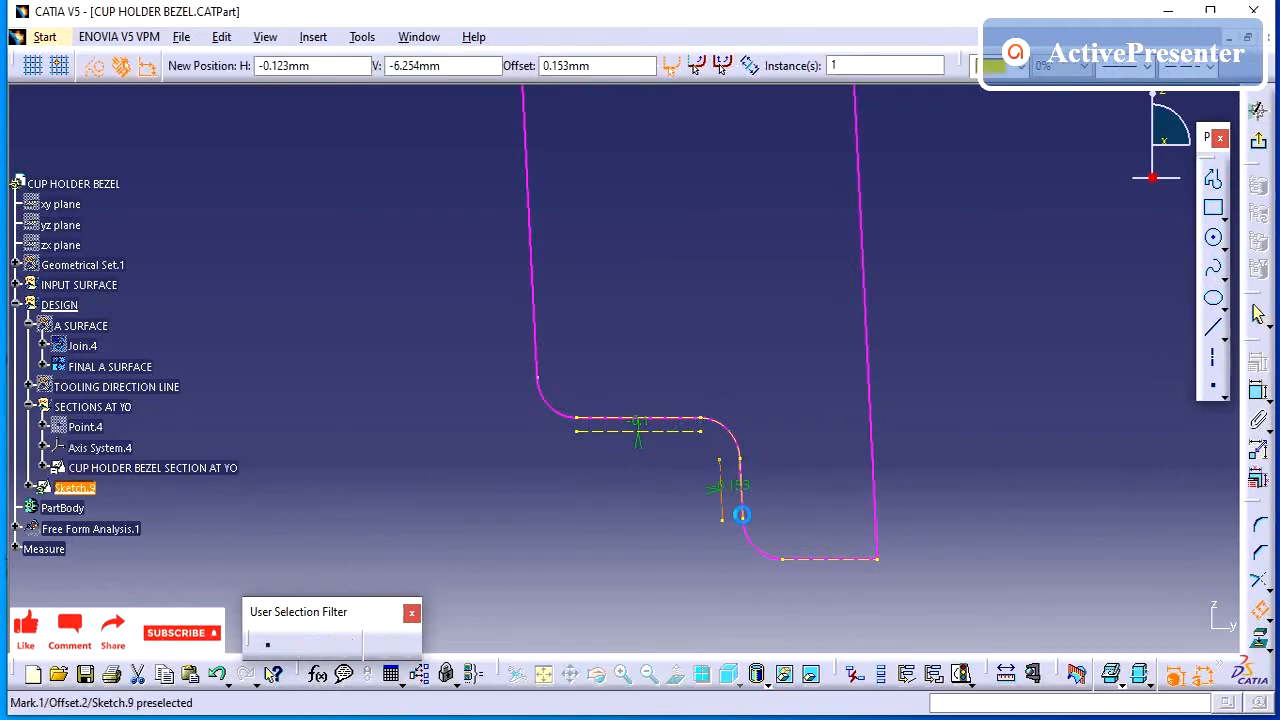
click(728, 486)
double_click(728, 486)
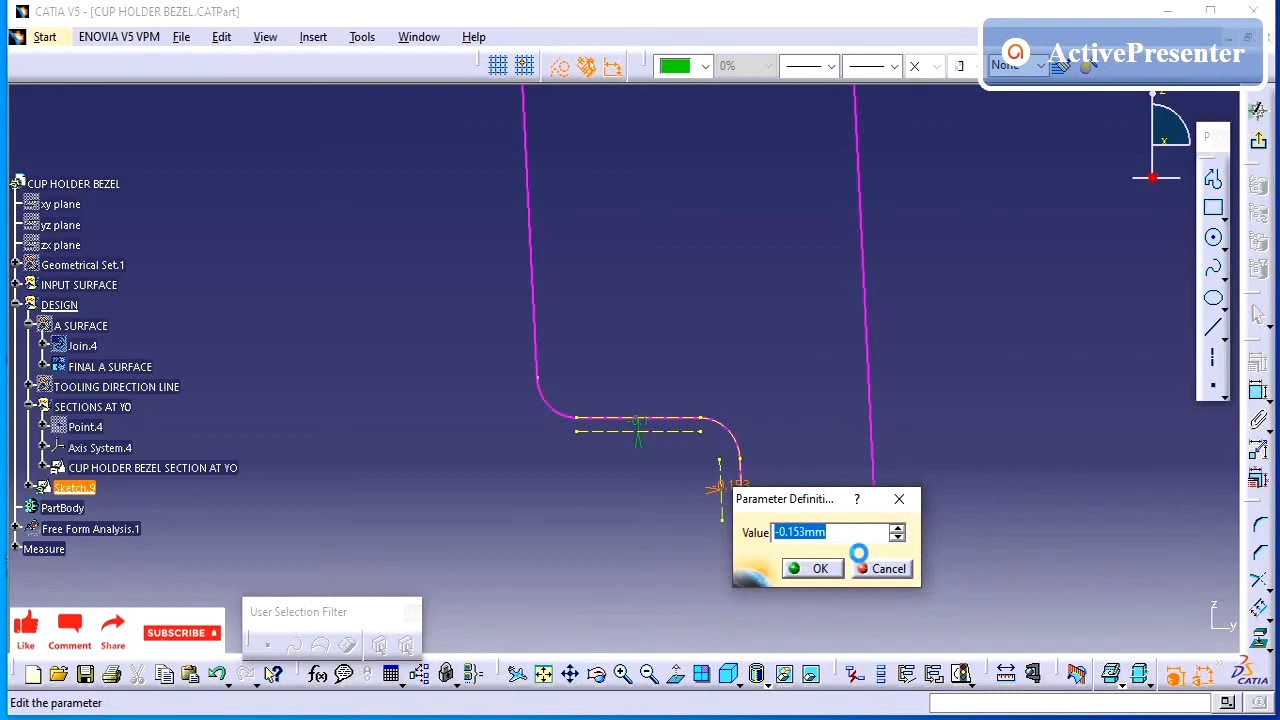
text(-.1)
key(Return)
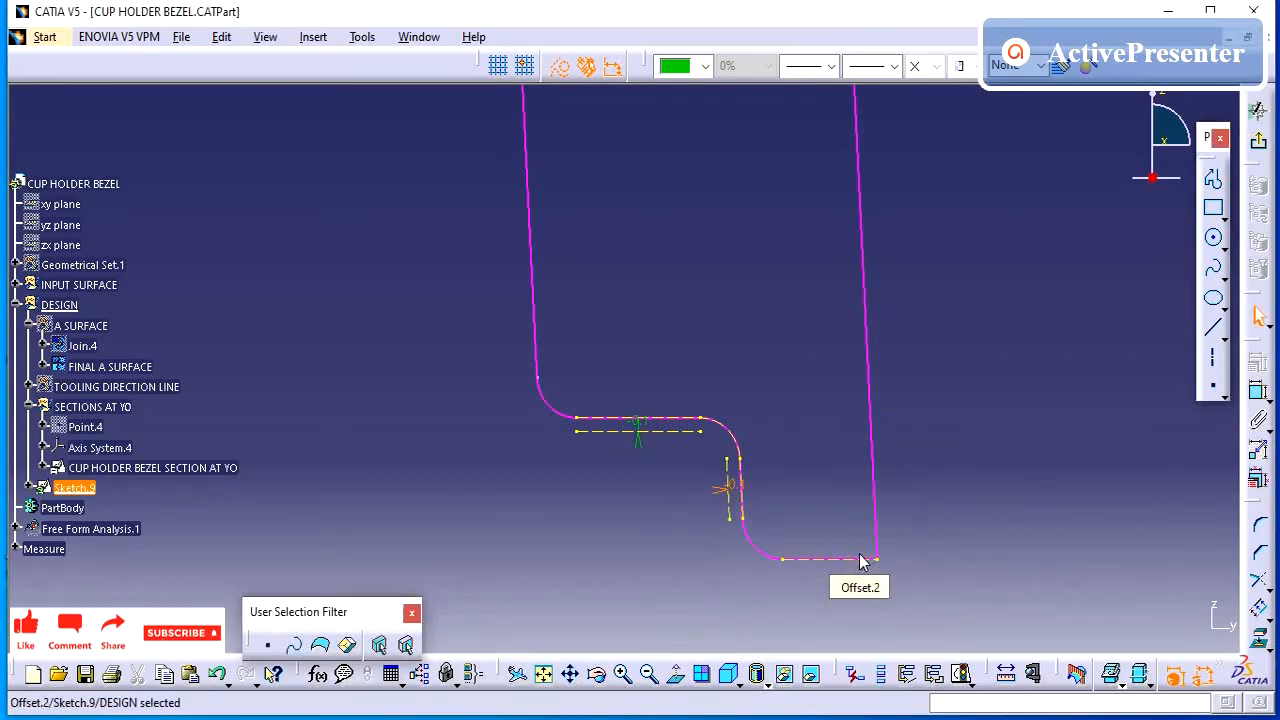
Offset the lip's projected bottom line downward, outside the section, with an offset value of -0.1 mm
click(1096, 568)
click(1259, 608)
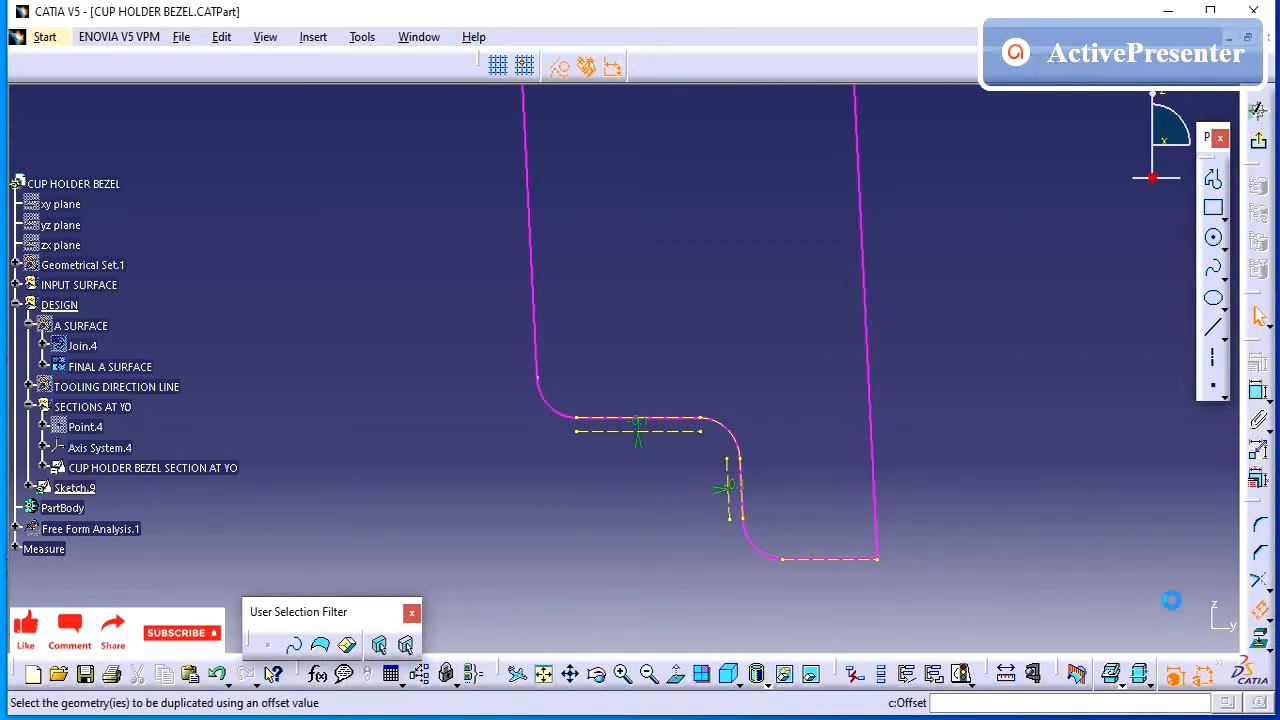
click(843, 558)
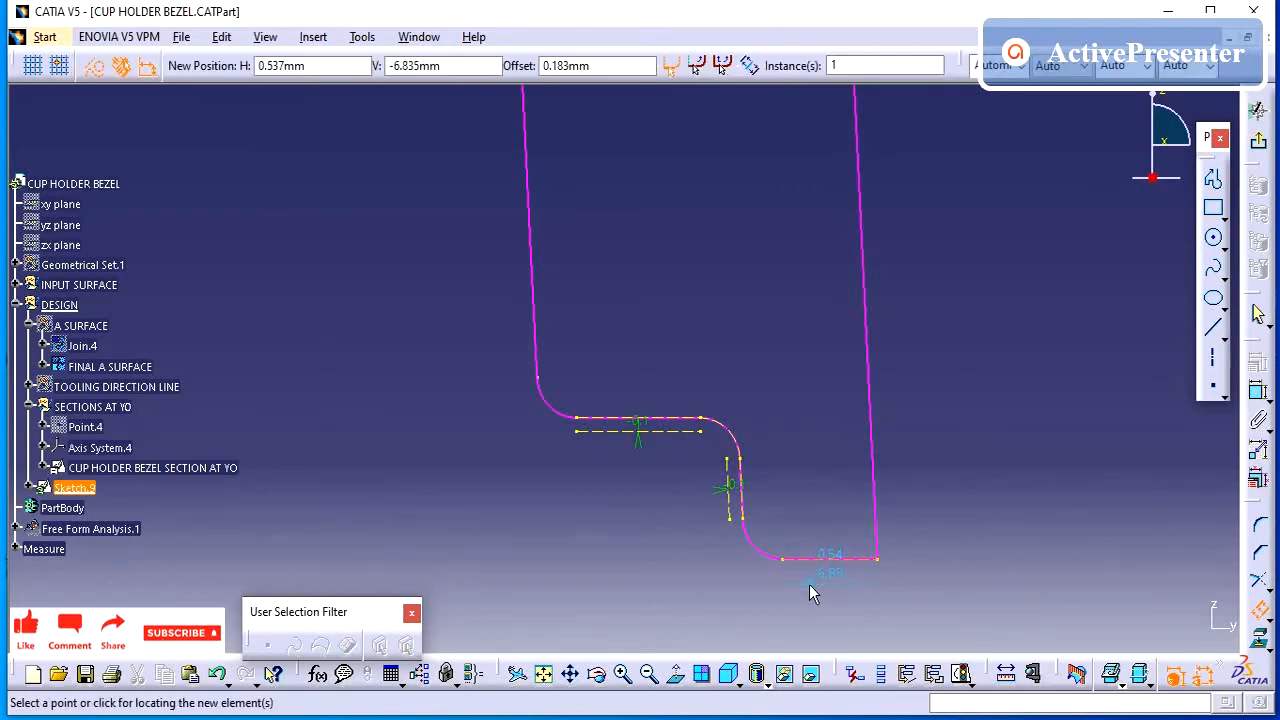
click(810, 586)
double_click(836, 571)
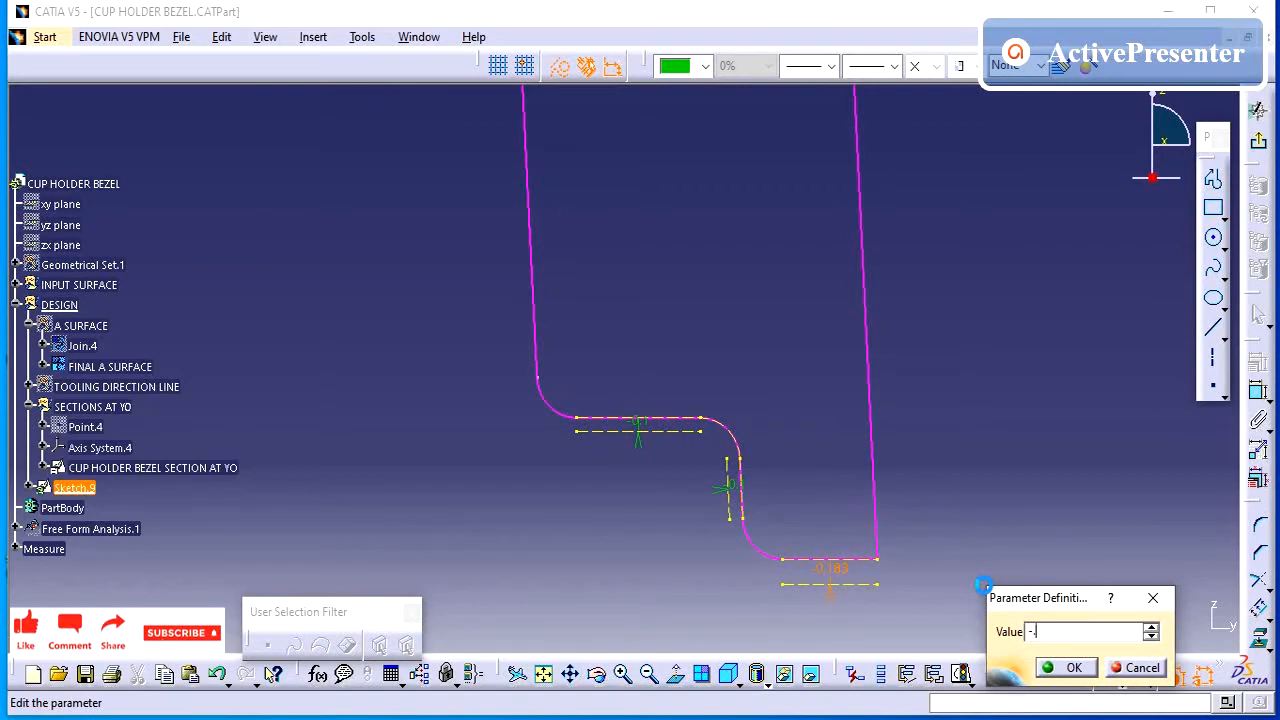
key(Return)
Trim the three offset lines to each other so they meet at the lower and upper corners of the step
mouse_move(950, 563)
middle_down()
mouse_move(943, 449)
mouse_move(975, 391)
middle_up()
click(946, 431)
click(991, 389)
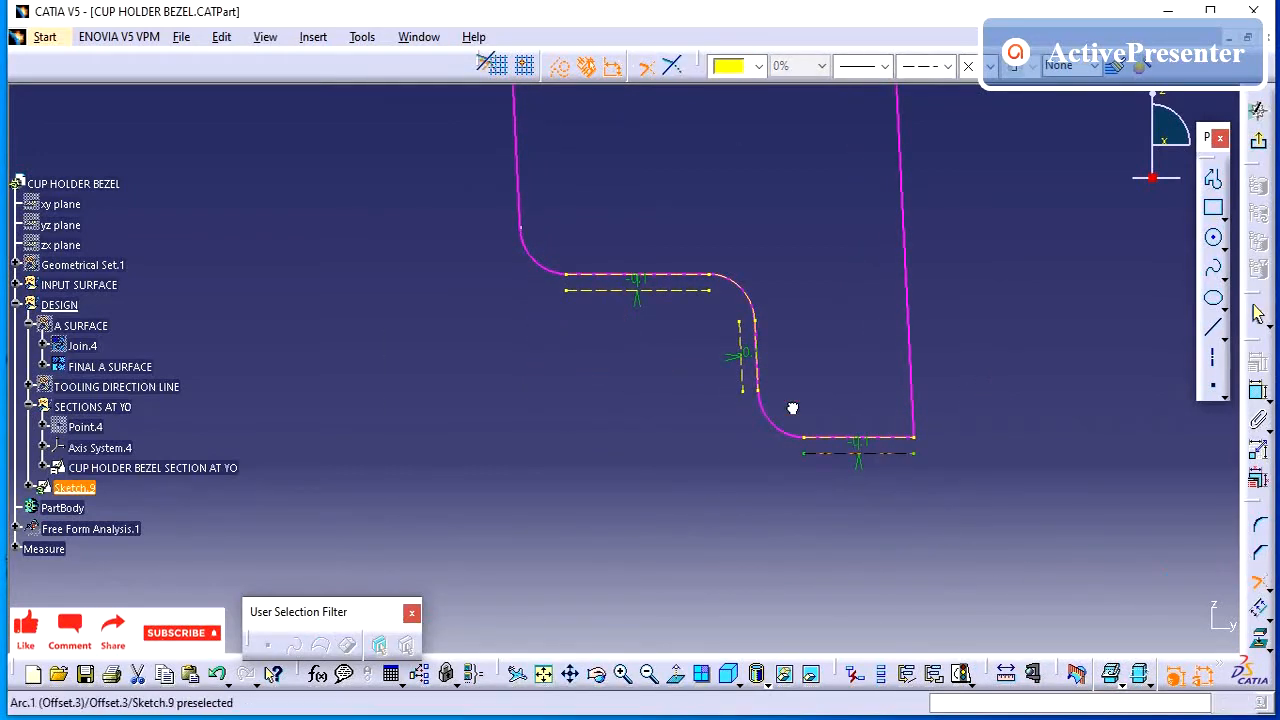
click(763, 370)
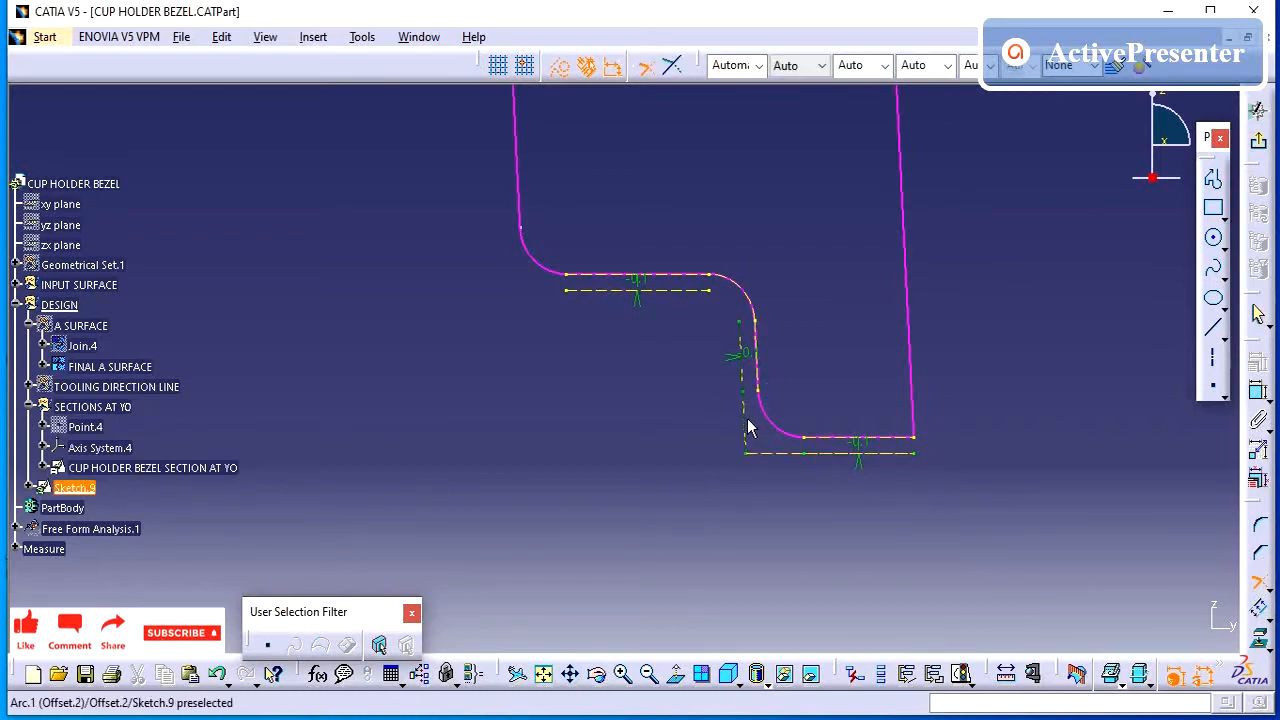
click(690, 291)
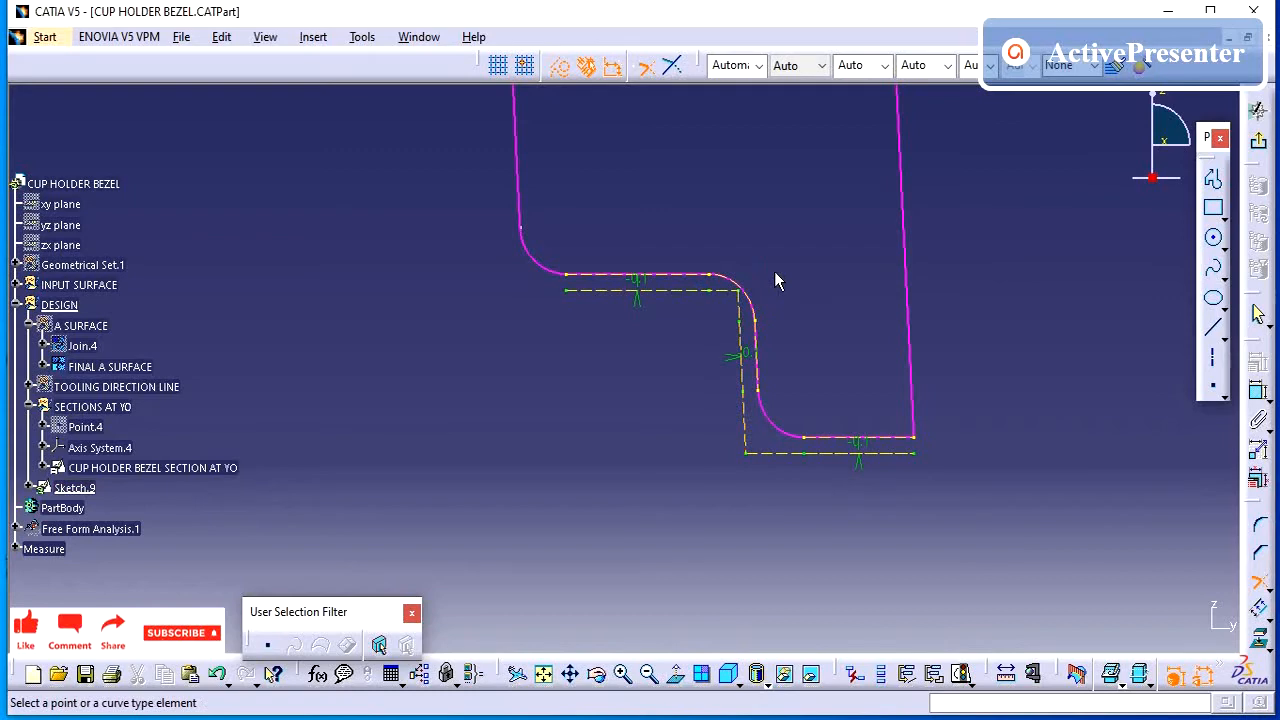
Convert the three connected offset lines from construction to standard elements
click(750, 418)
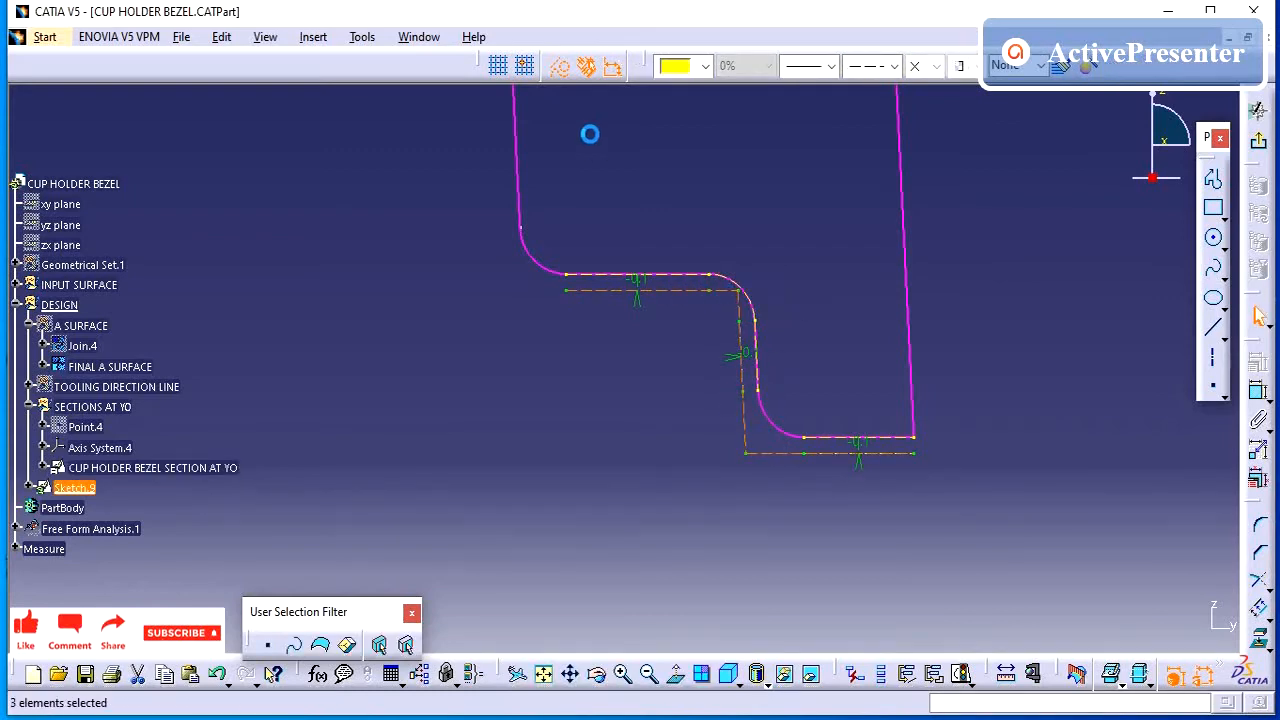
click(567, 74)
click(770, 246)
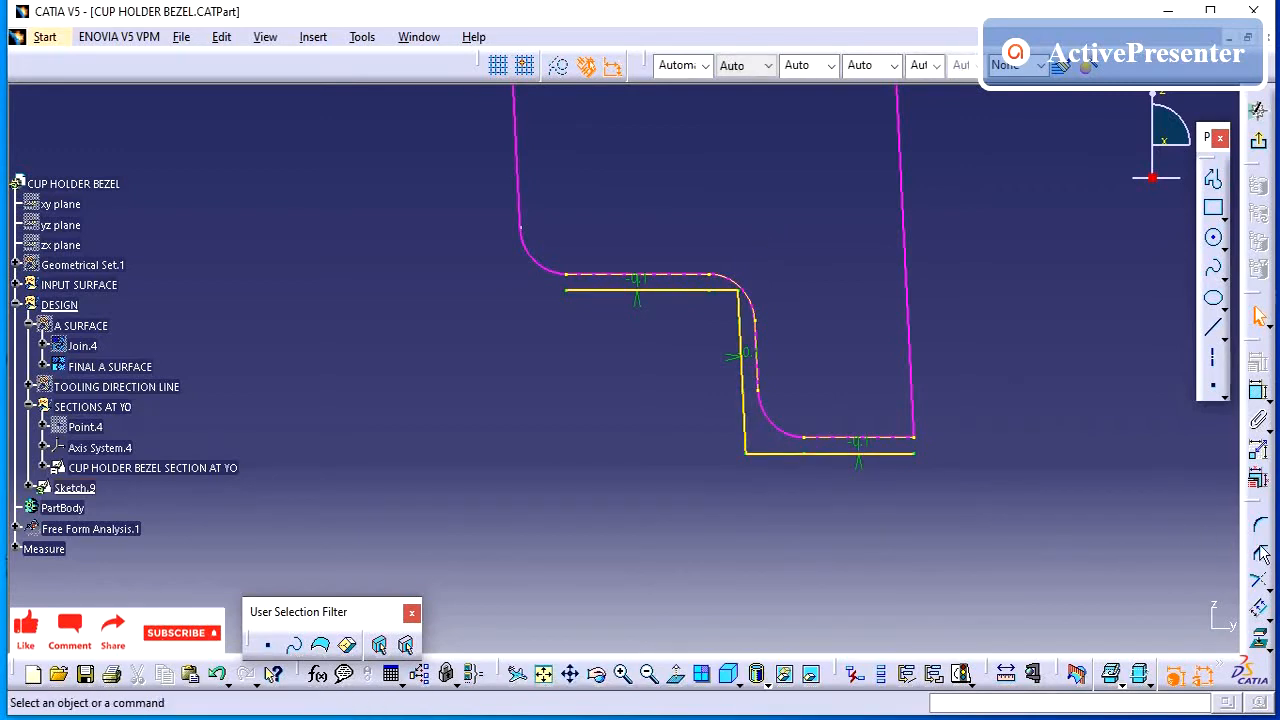
Isolate the three offset lines from the projected lip edges they were created from
click(820, 451)
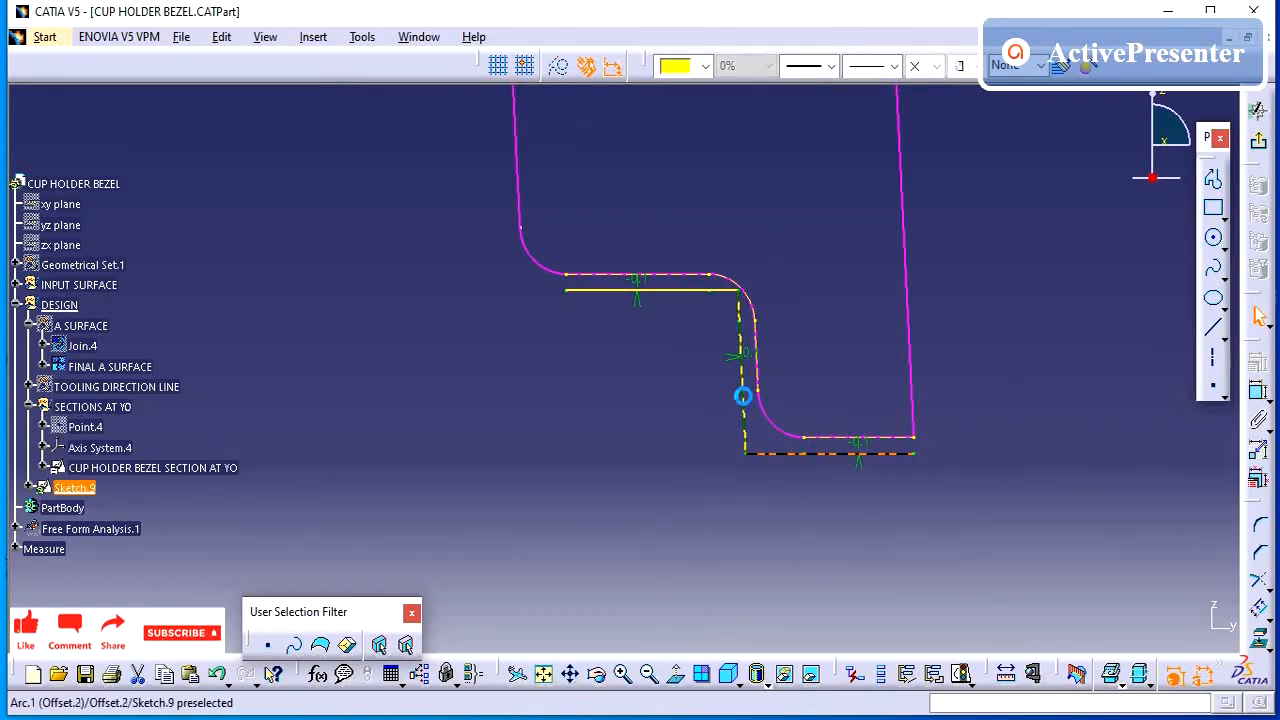
ctrl+click(743, 391)
ctrl+click(679, 288)
right_click(679, 288)
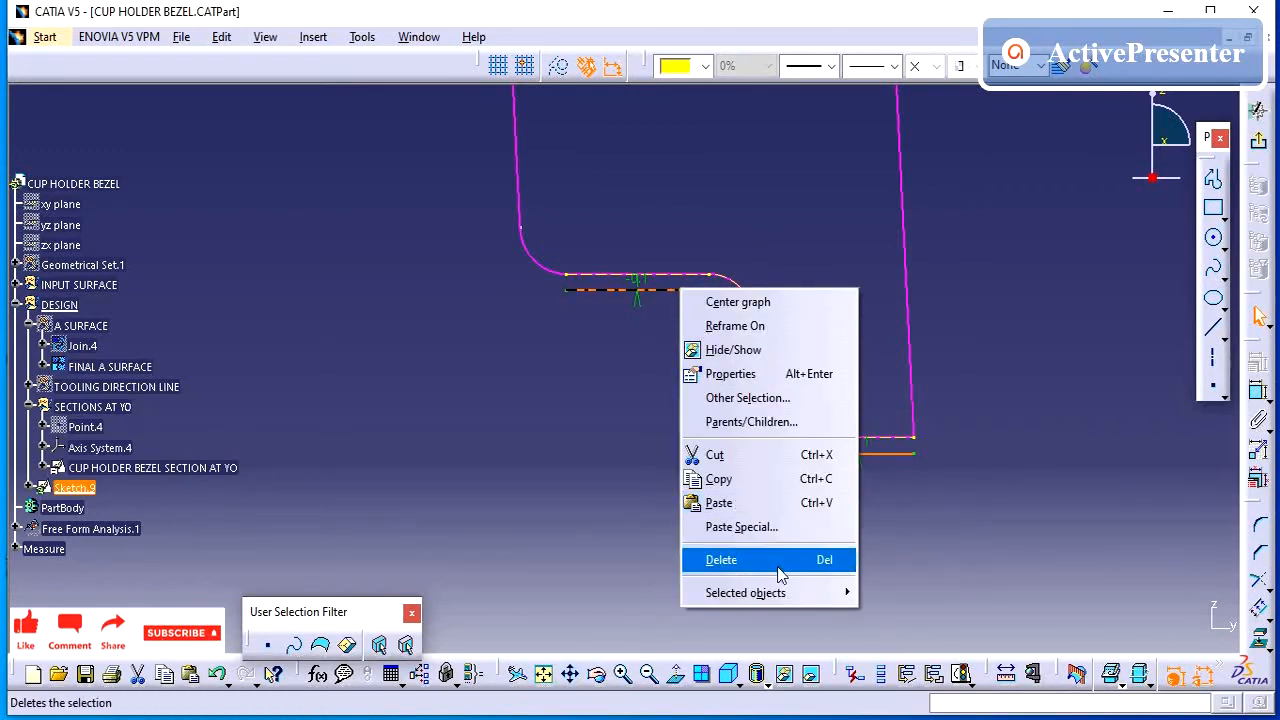
mouse_move(783, 592)
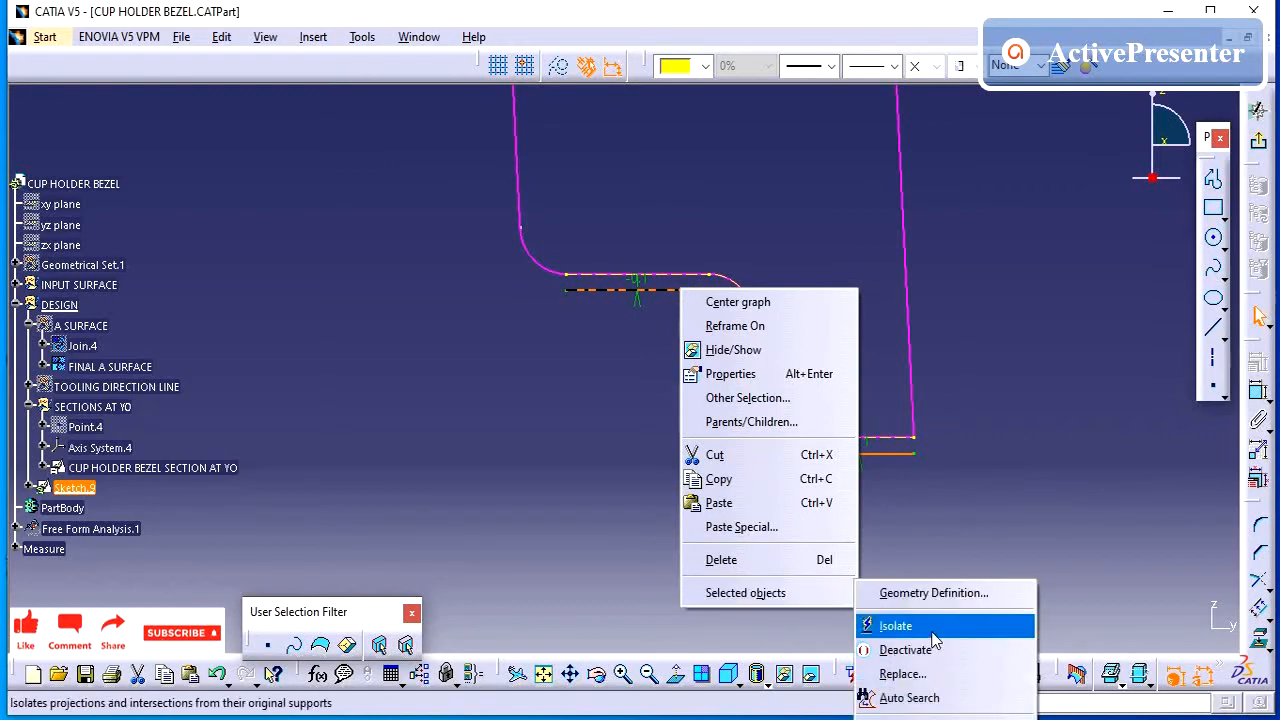
click(885, 625)
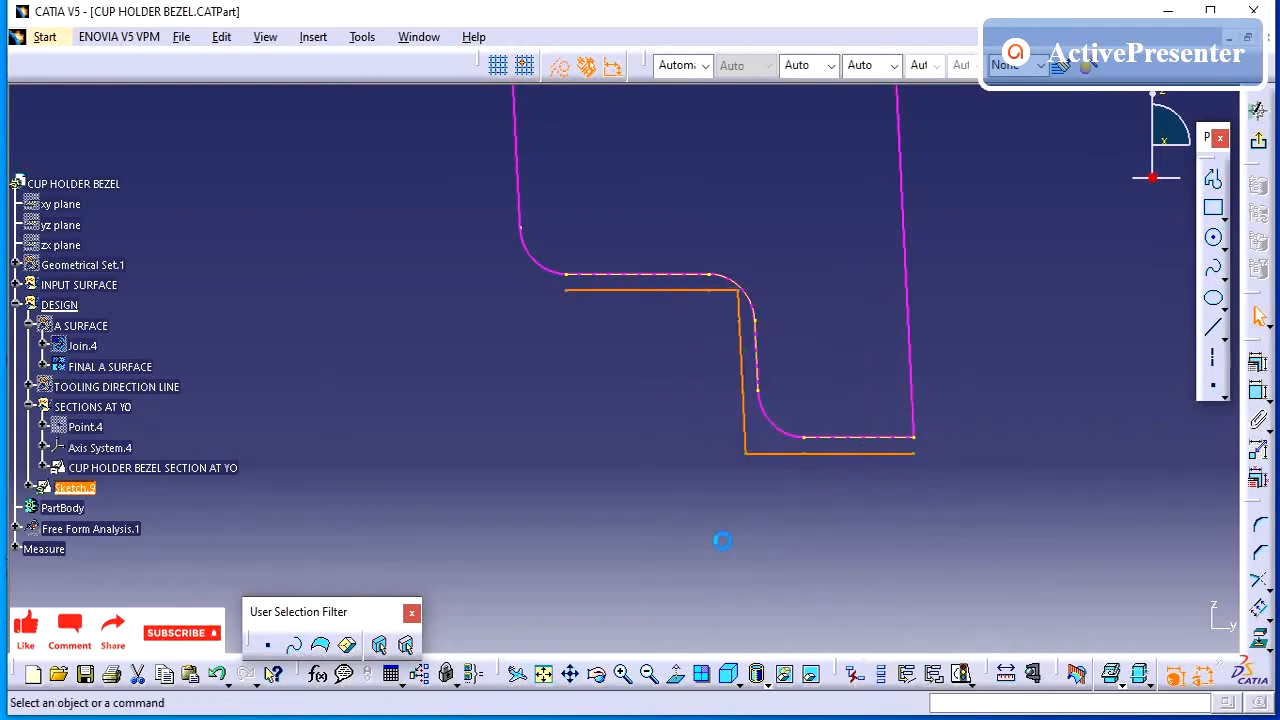
Apply a horizontal constraint to the isolated upper step line and bottom line
click(692, 291)
ctrl+click(833, 458)
right_click(831, 458)
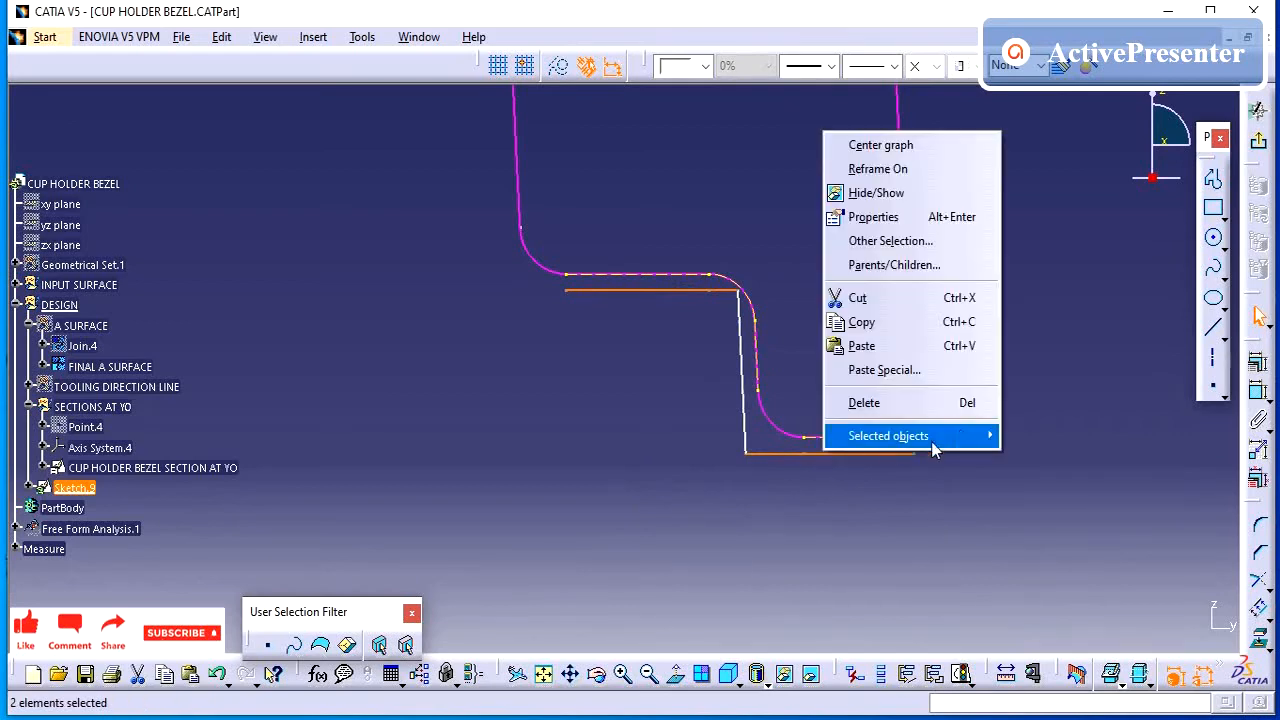
mouse_move(966, 434)
click(1057, 469)
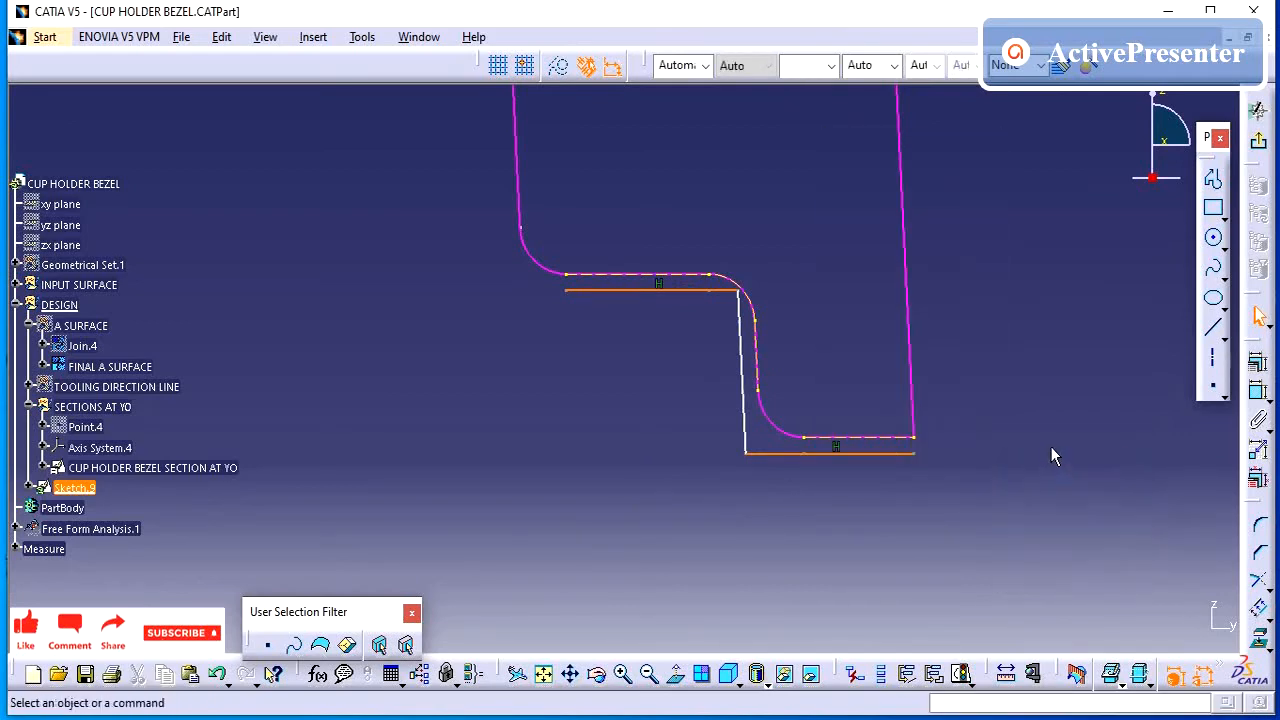
Round the upper corner between the isolated step line and short vertical line with a radius of about 0.345 mm
click(1260, 526)
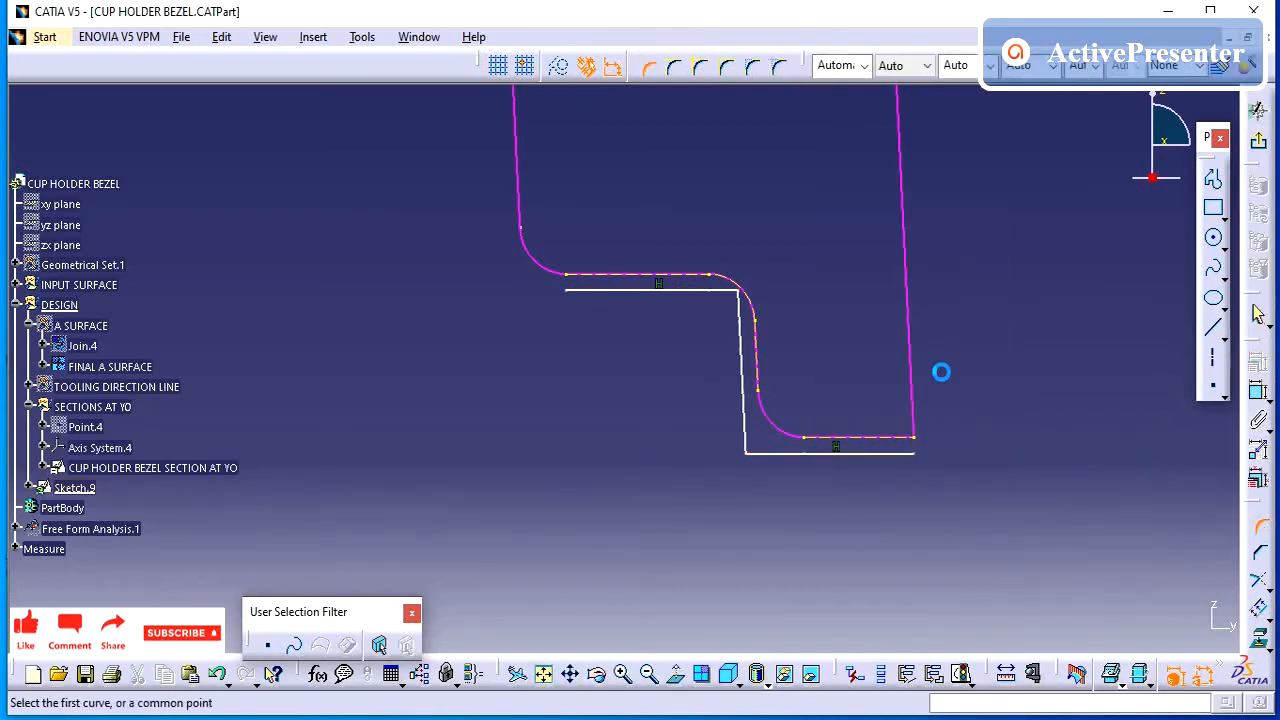
click(741, 322)
click(817, 328)
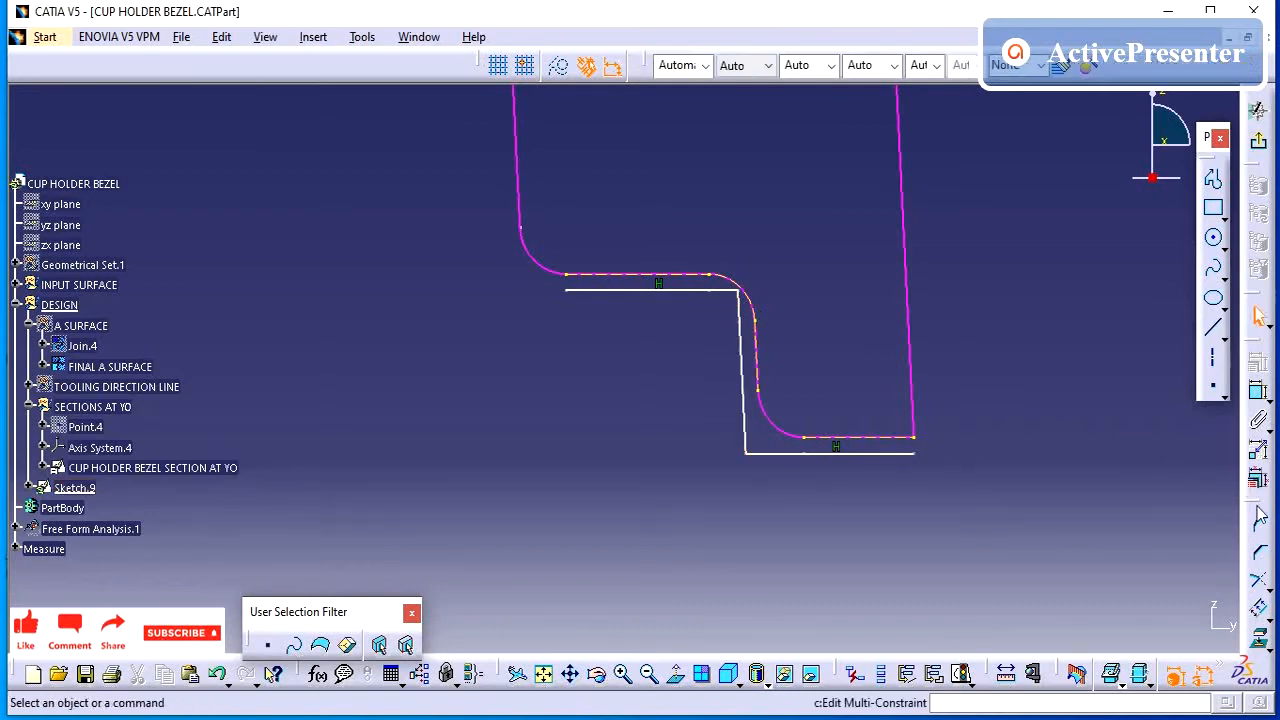
click(742, 318)
click(726, 292)
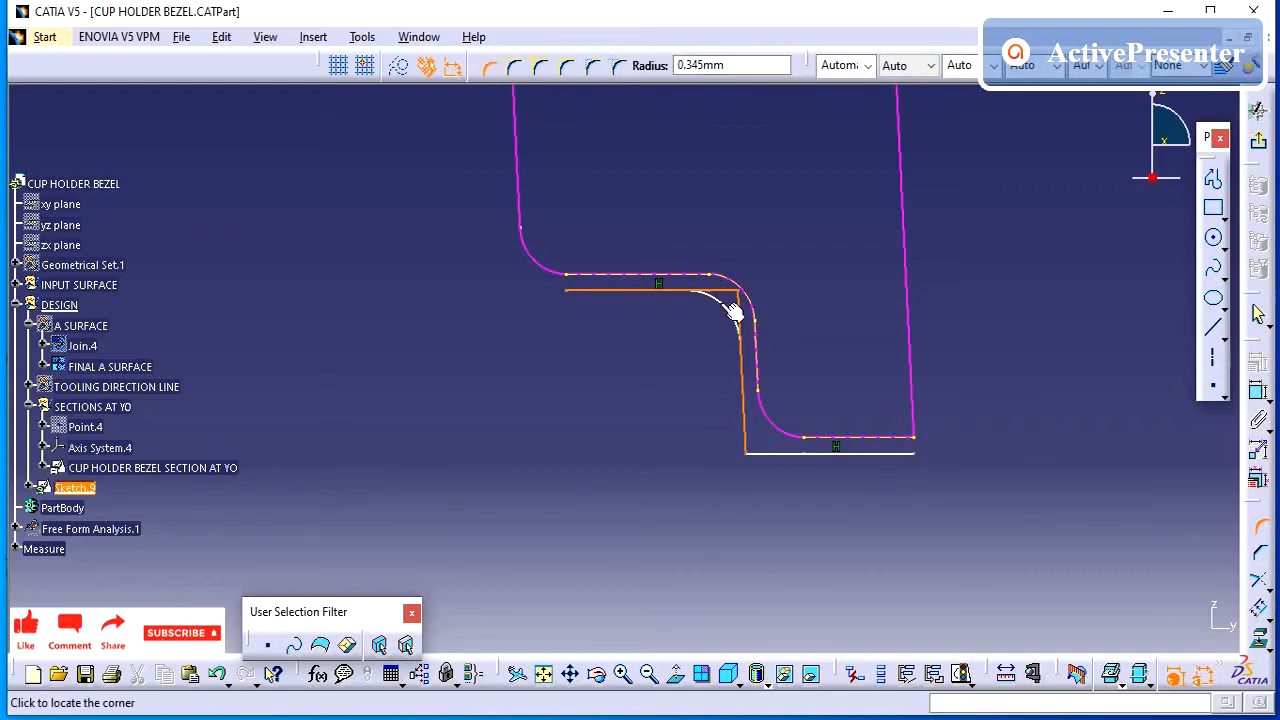
click(735, 312)
double_click(703, 312)
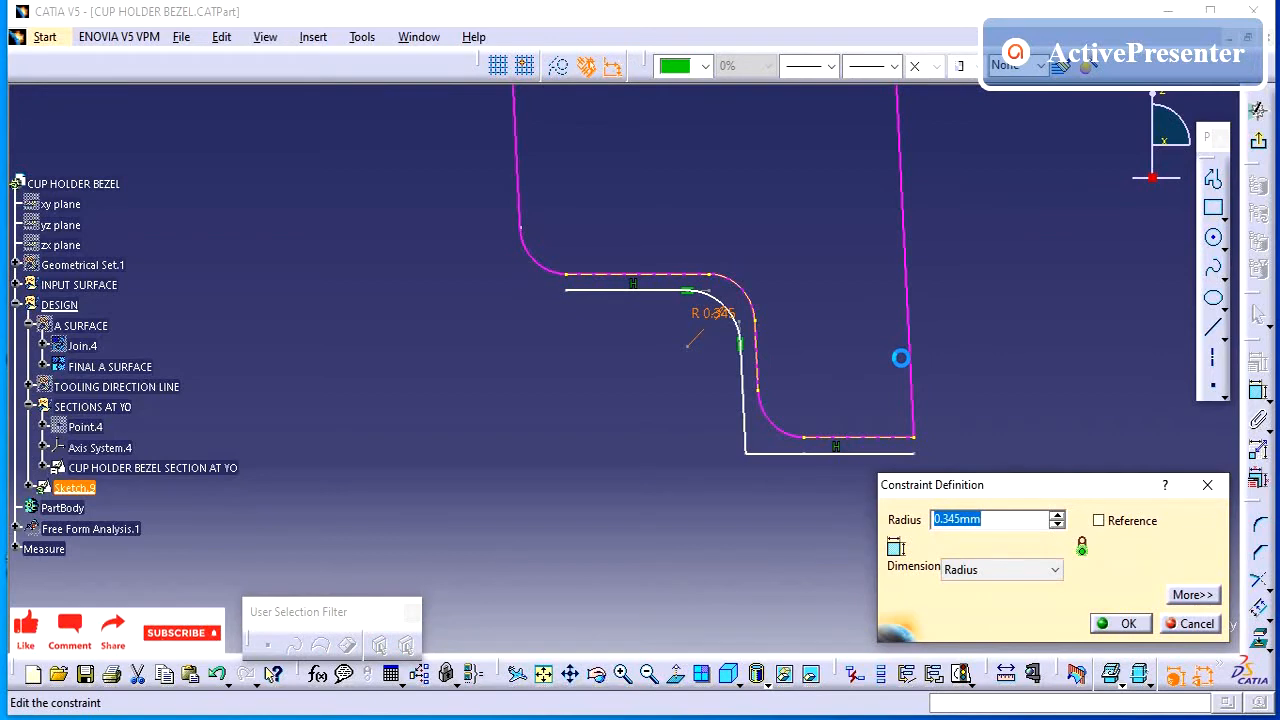
key(Return)
Dimension the gap between the isolated short vertical line and the lip's projected vertical line, and delete the redundant gap dimension below it
click(1258, 390)
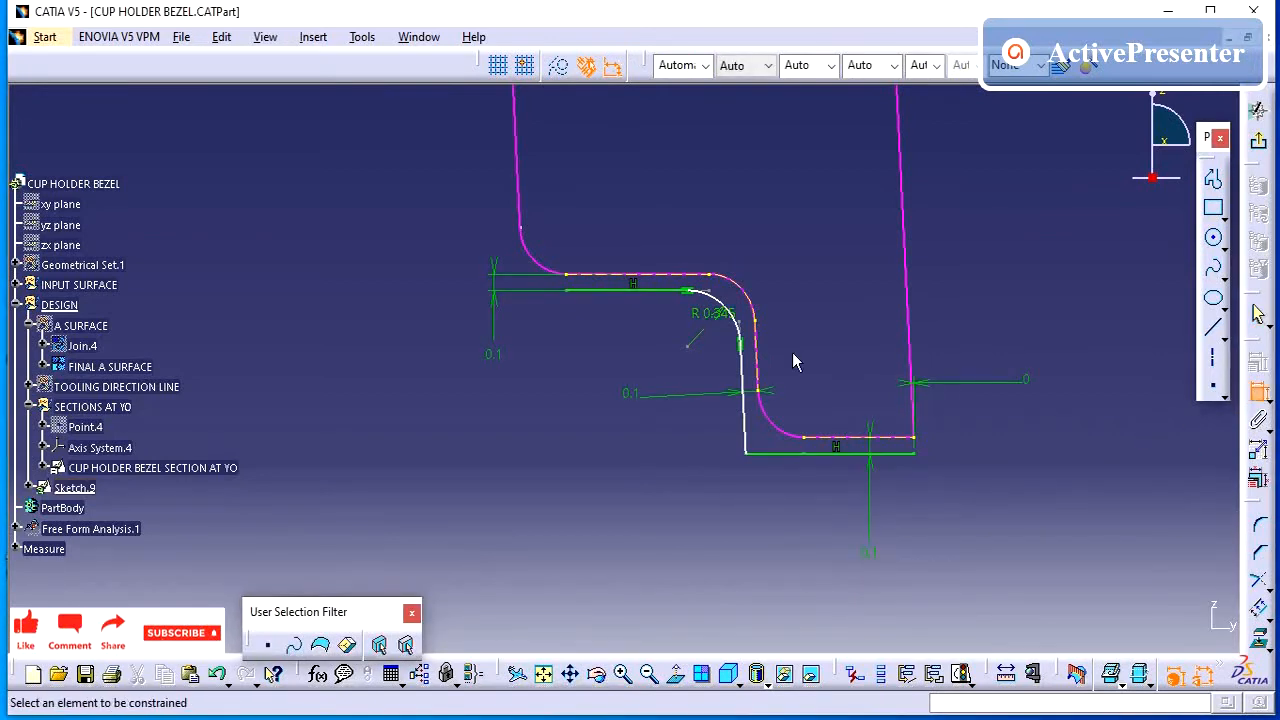
click(743, 378)
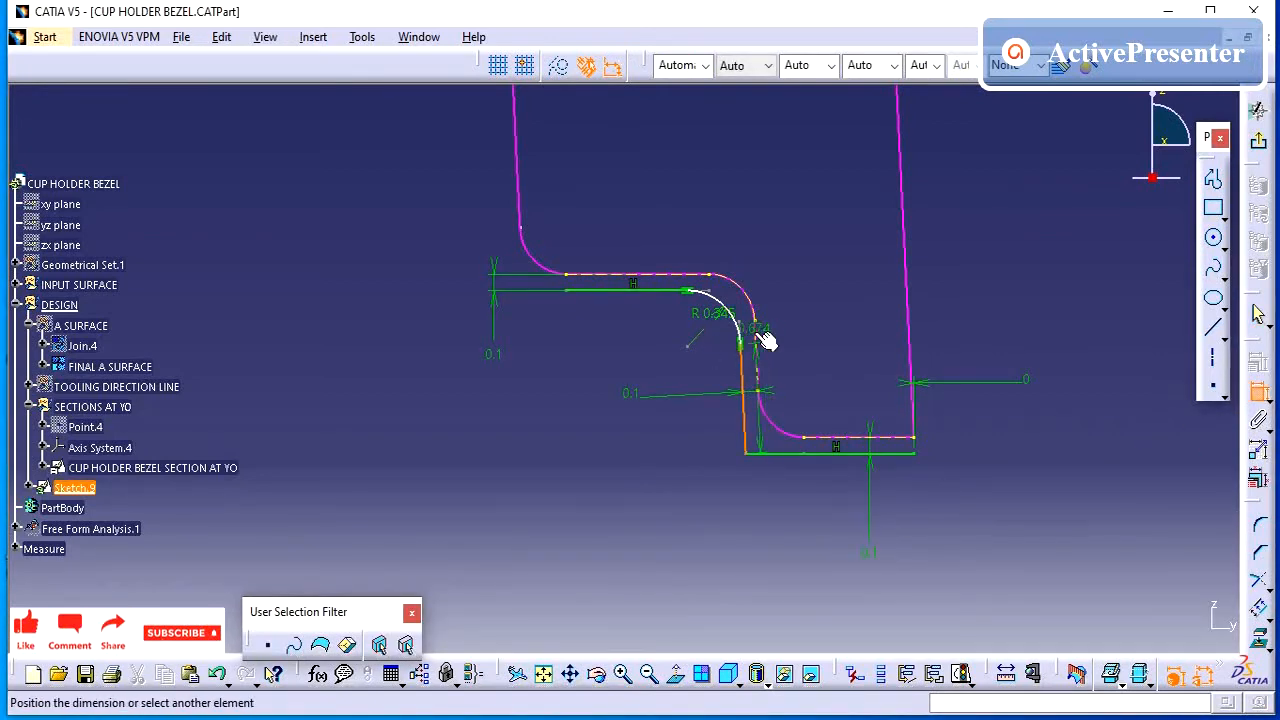
click(757, 344)
click(651, 370)
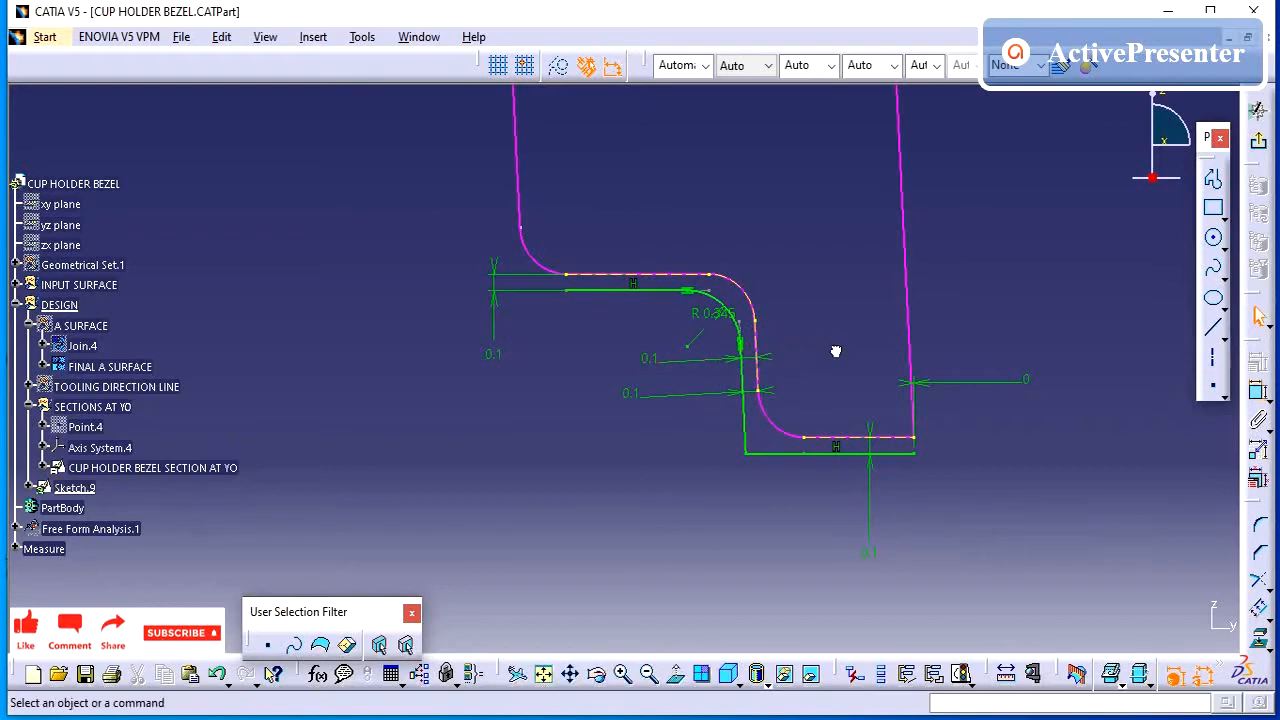
click(649, 396)
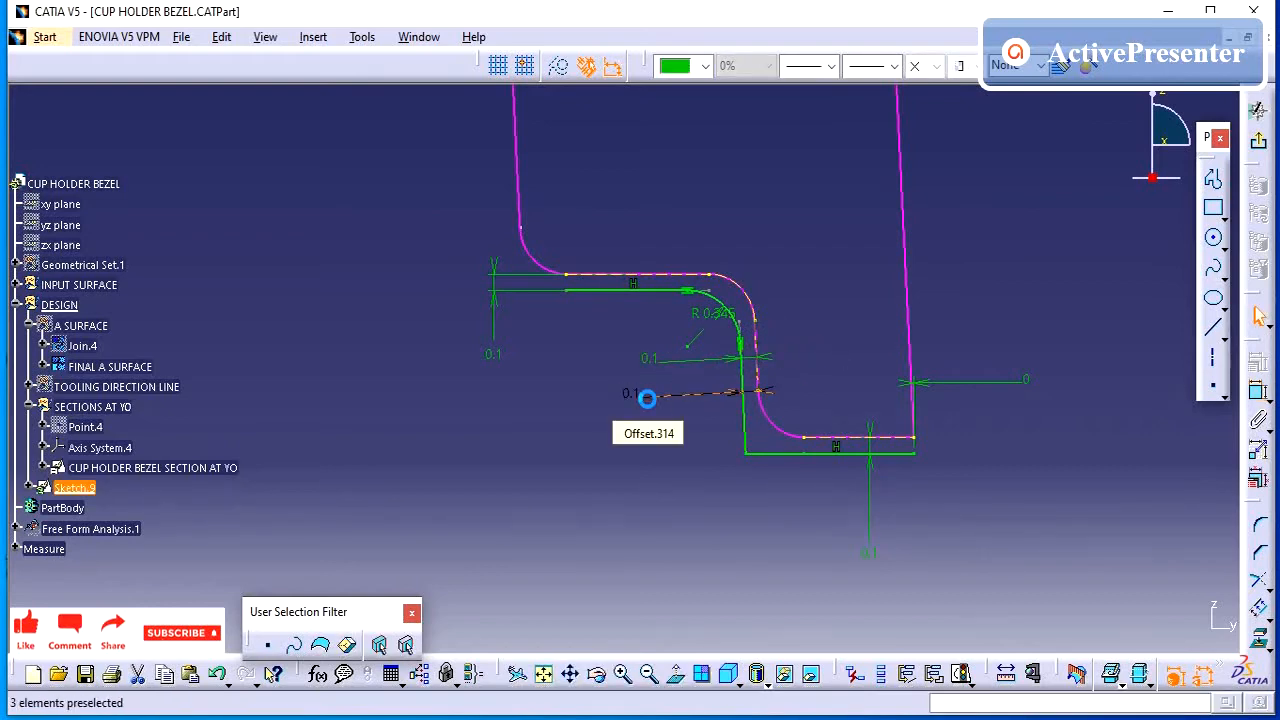
key(Delete)
Set the upper corner's radius to 0.2 mm
double_click(716, 314)
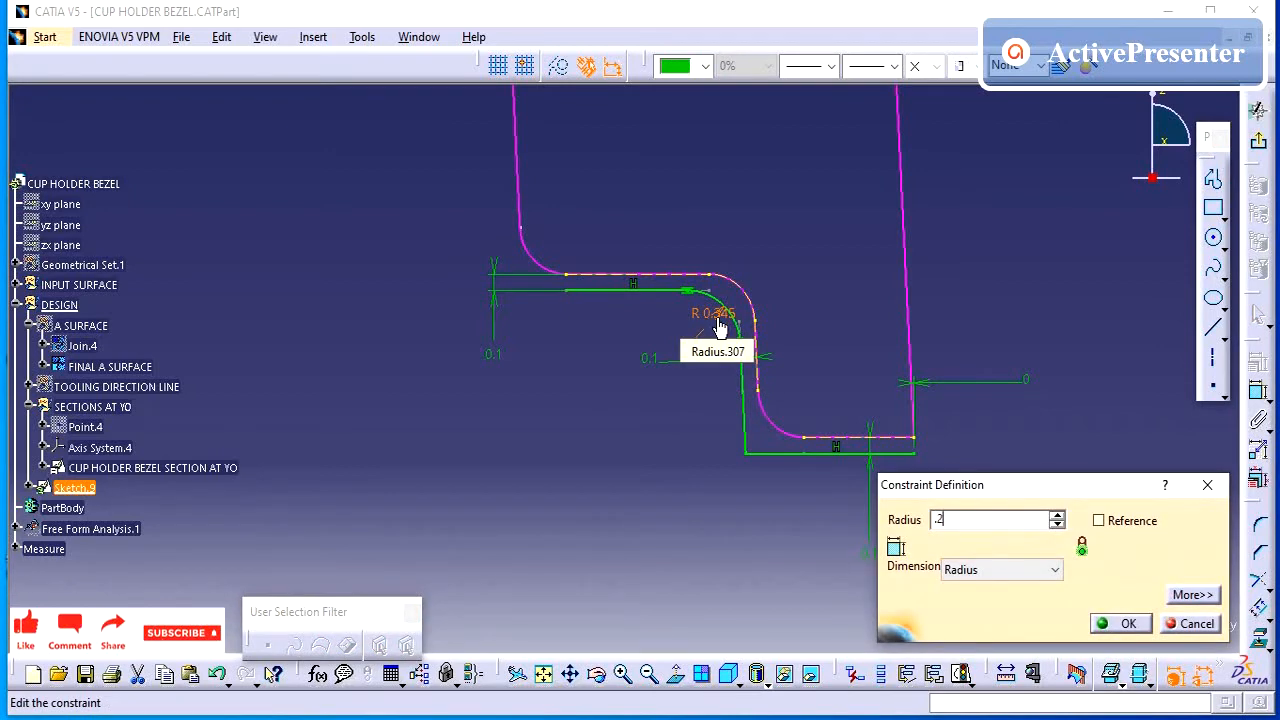
key(Return)
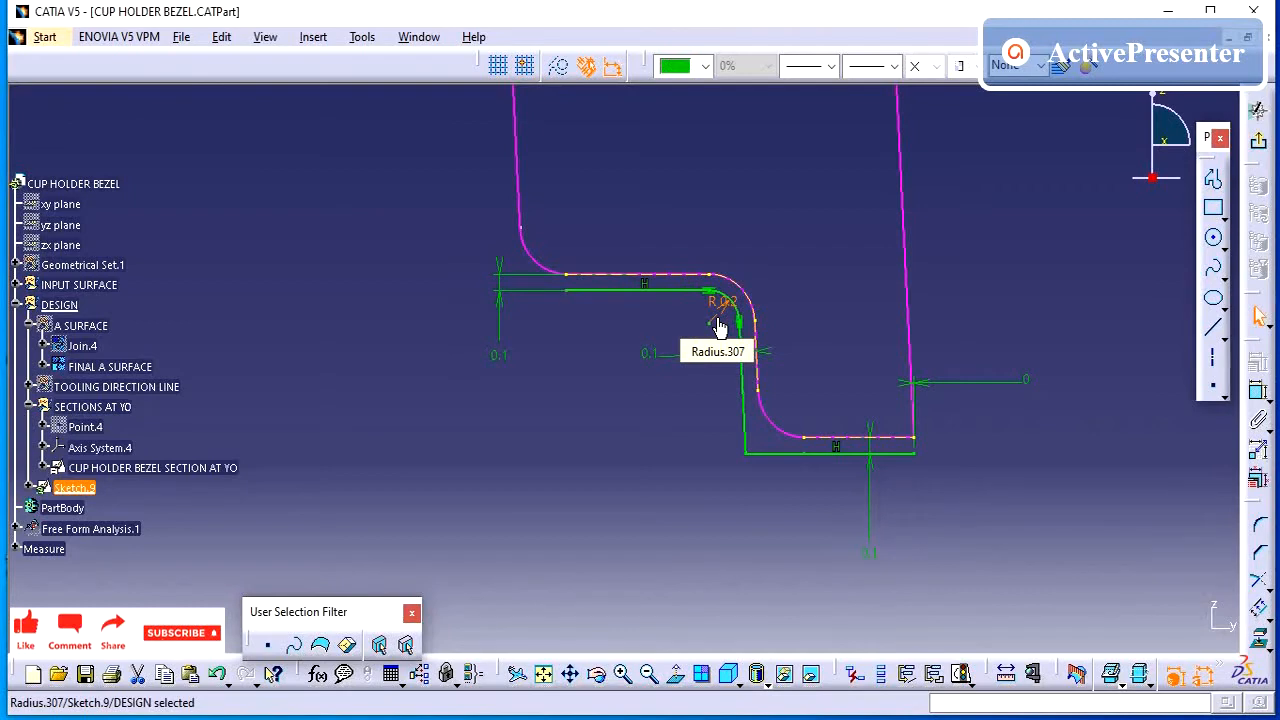
click(858, 302)
Round the lower corner between the isolated short vertical line and bottom line with a radius of 0.4 mm
middle_drag(833, 433, 836, 385)
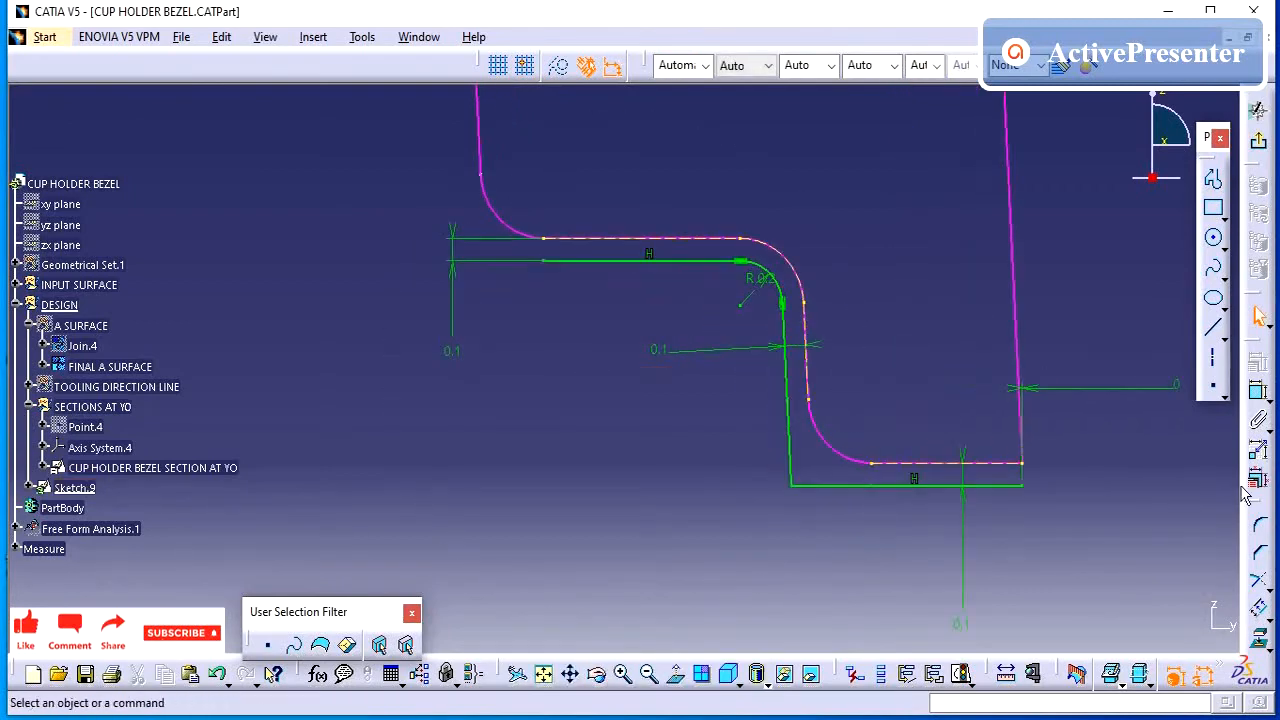
click(1259, 527)
click(848, 487)
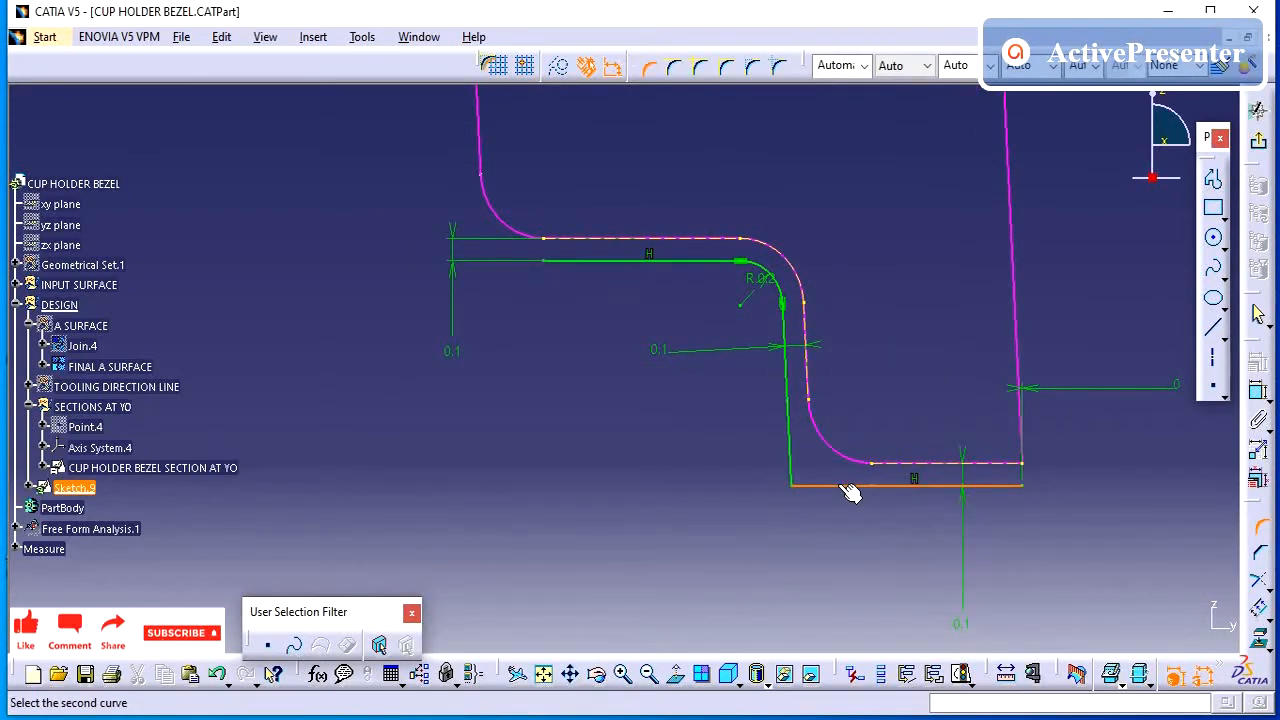
click(791, 450)
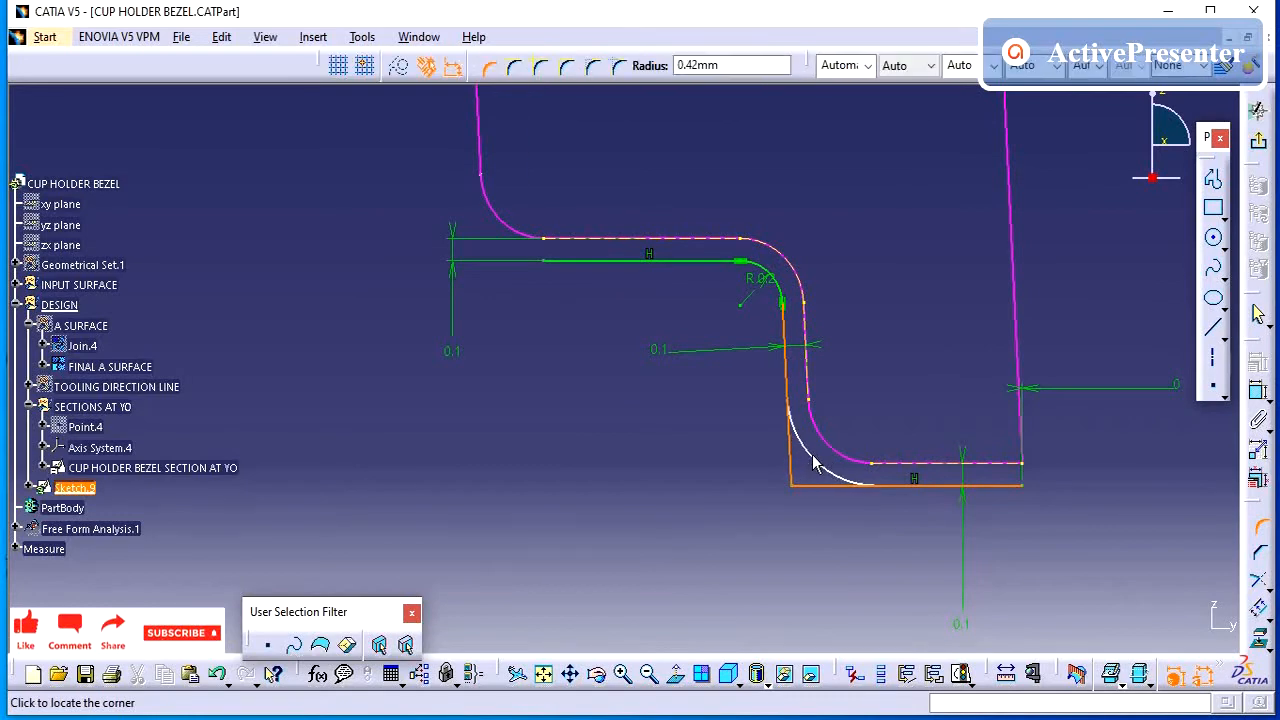
click(818, 468)
double_click(833, 462)
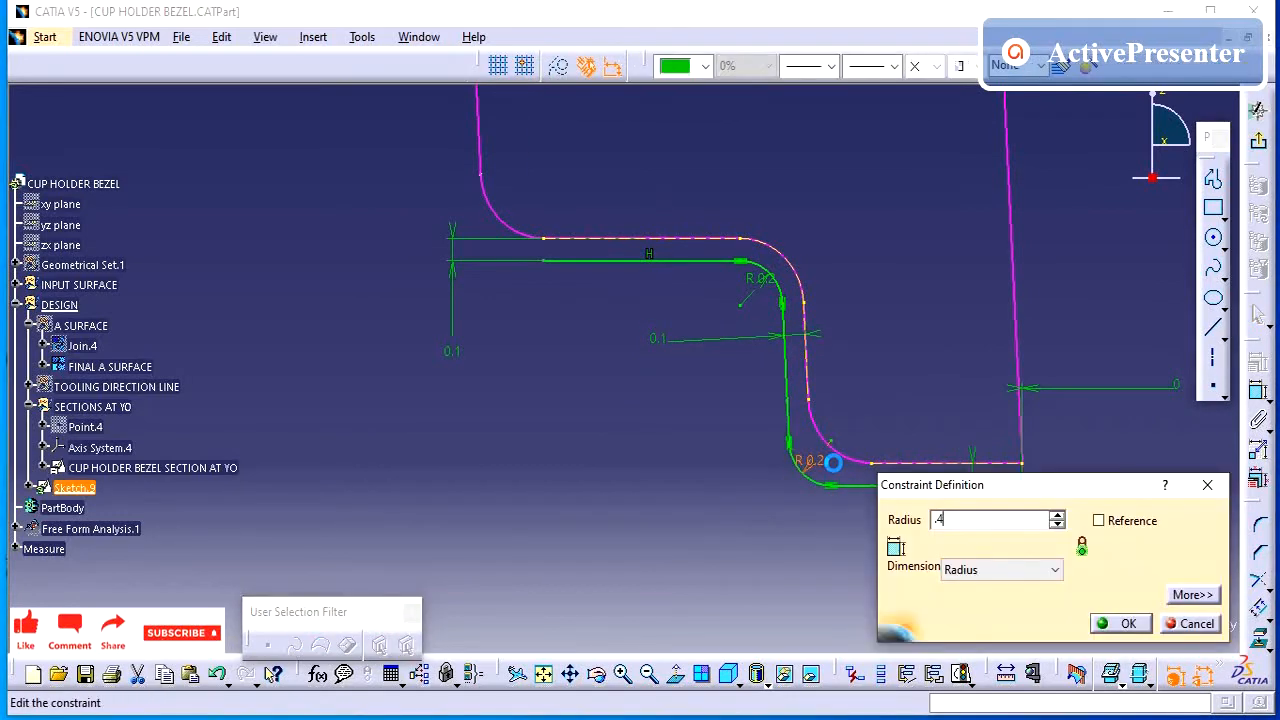
key(Return)
click(864, 318)
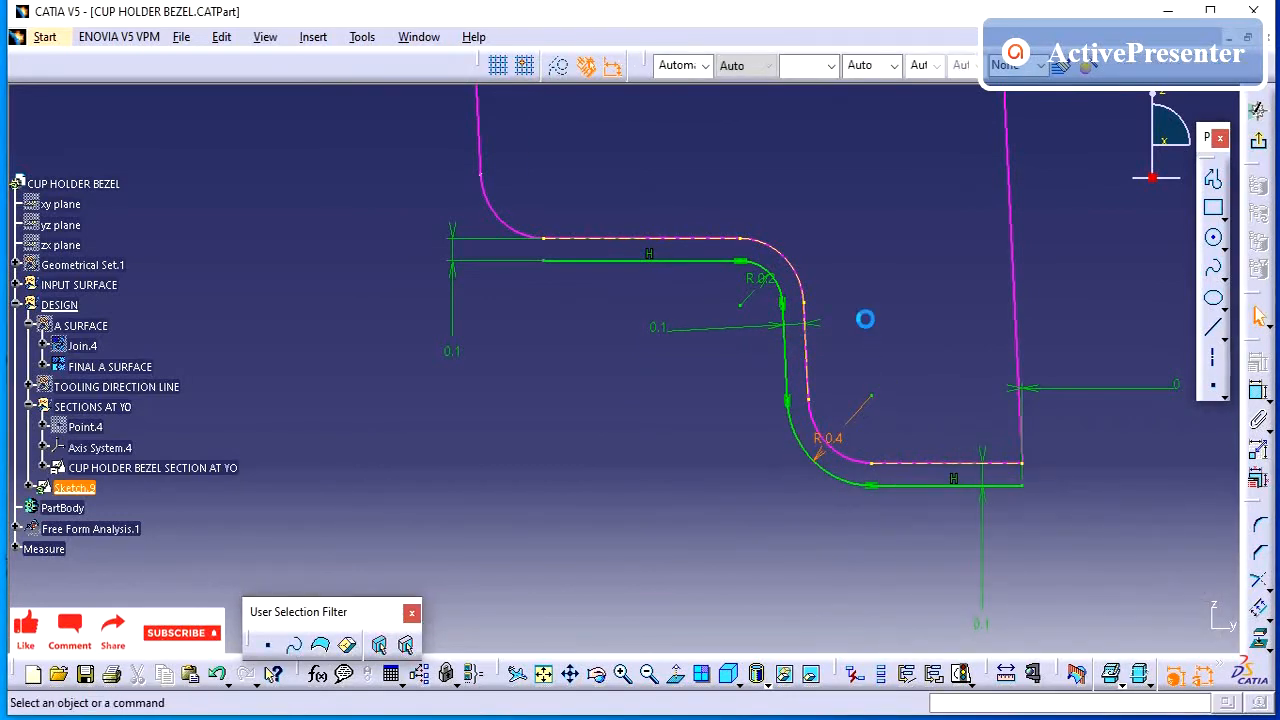
Offset the horizontal step line of the section's opposite lip downward by about 0.225 mm
ctrl+middle_drag(866, 321, 888, 548)
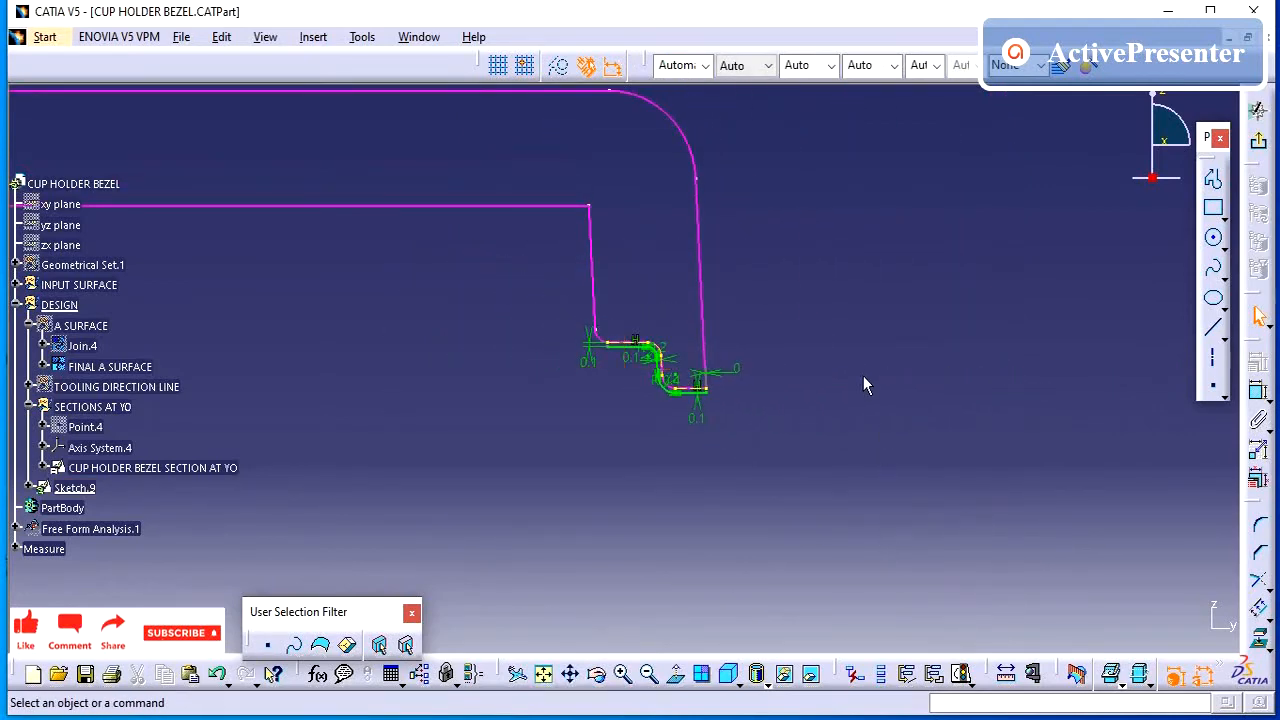
ctrl+middle_drag(863, 378, 838, 620)
middle_drag(805, 465, 448, 463)
middle_drag(836, 435, 448, 411)
ctrl+middle_drag(563, 420, 762, 40)
middle_click(869, 302)
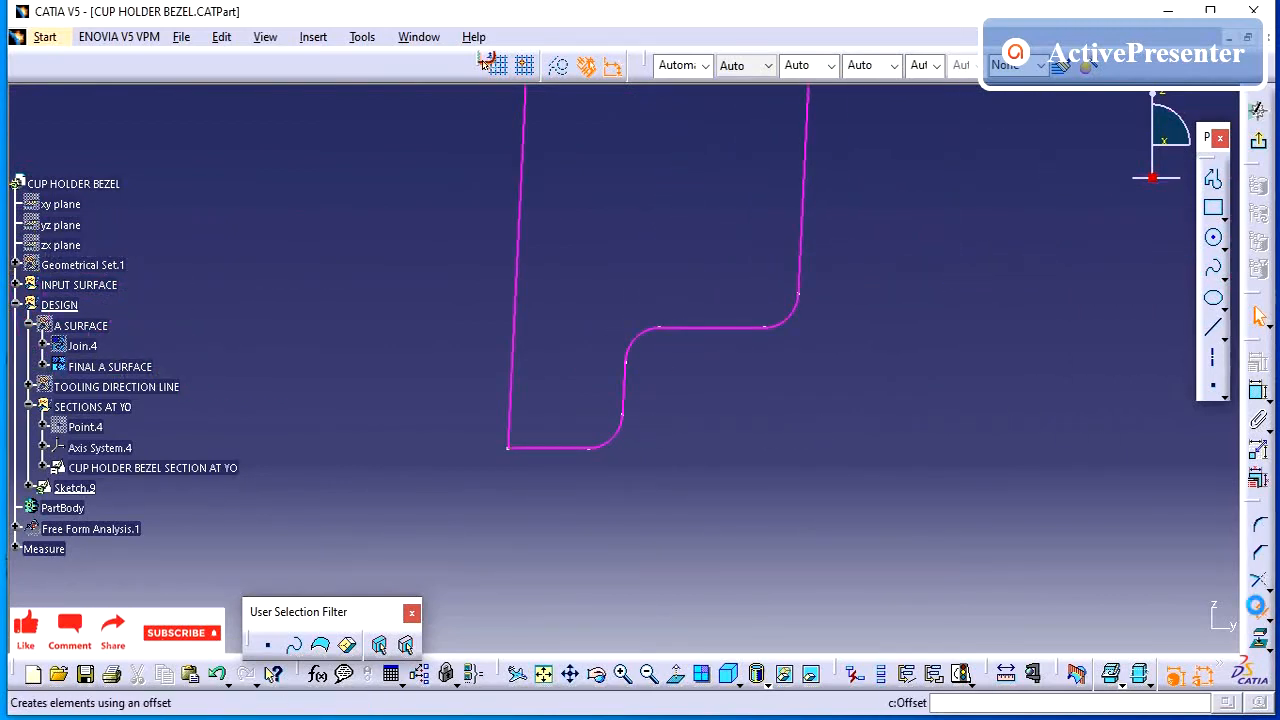
click(1259, 608)
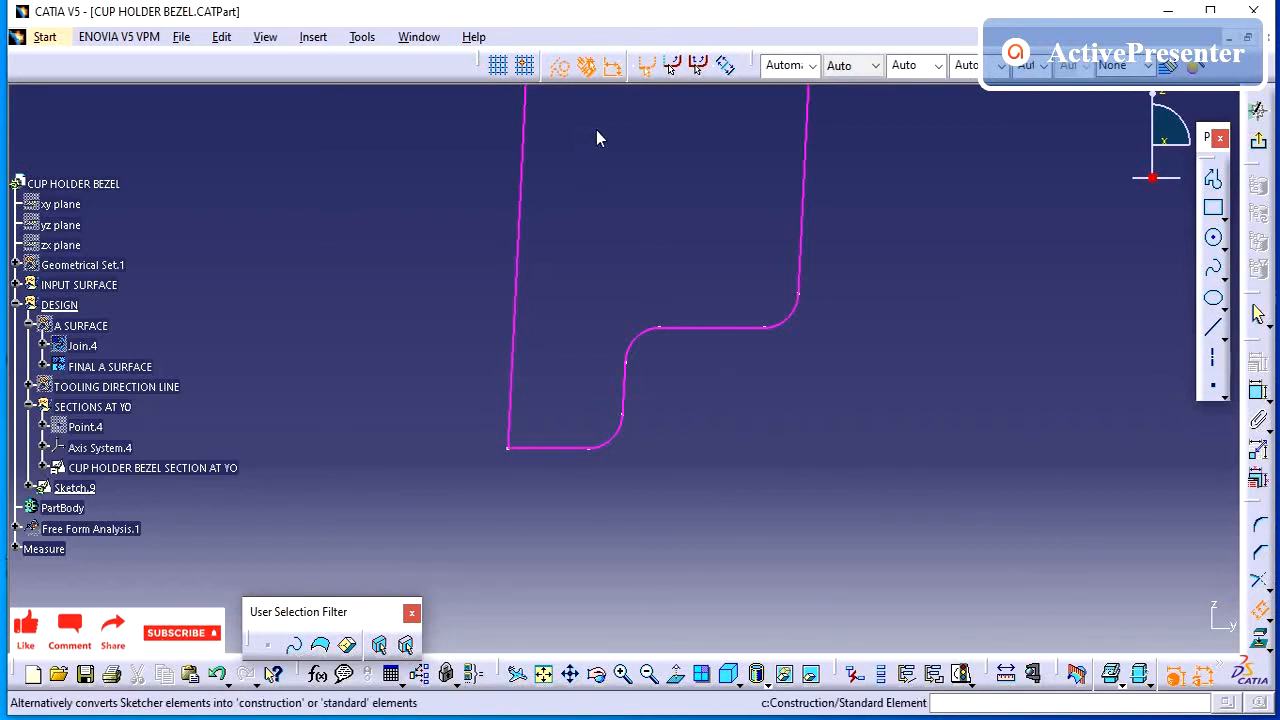
click(718, 334)
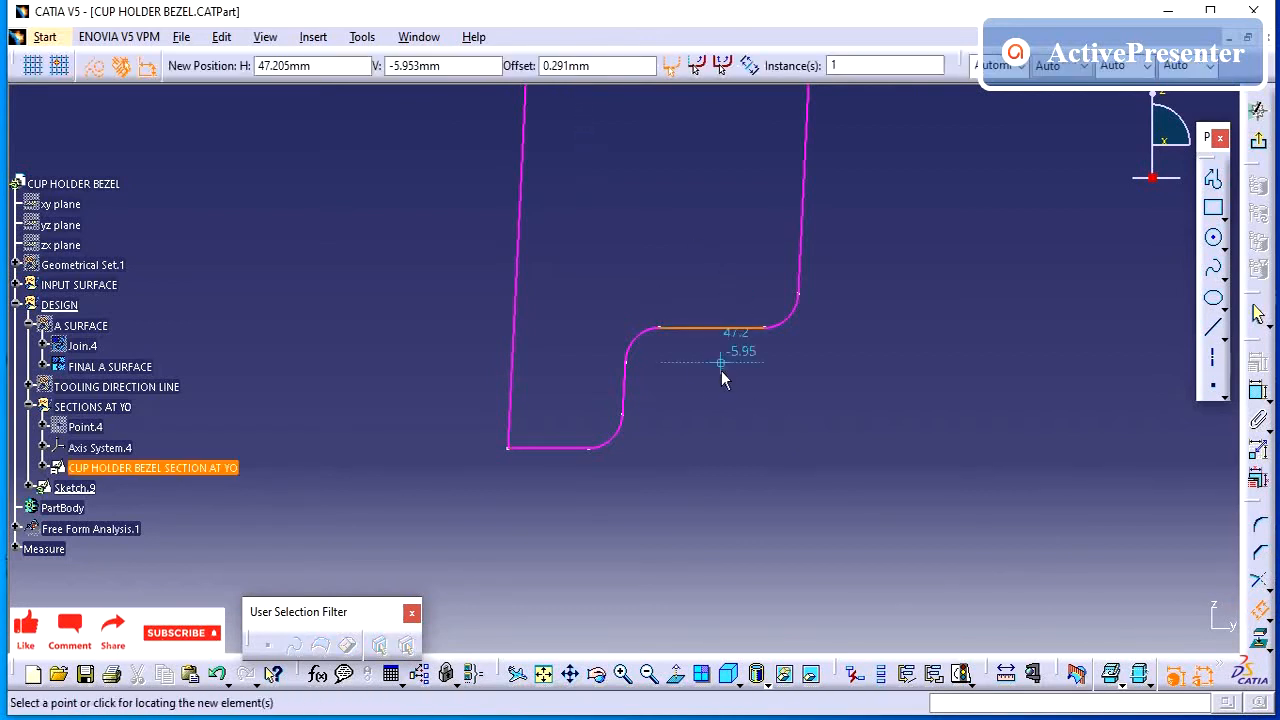
click(729, 357)
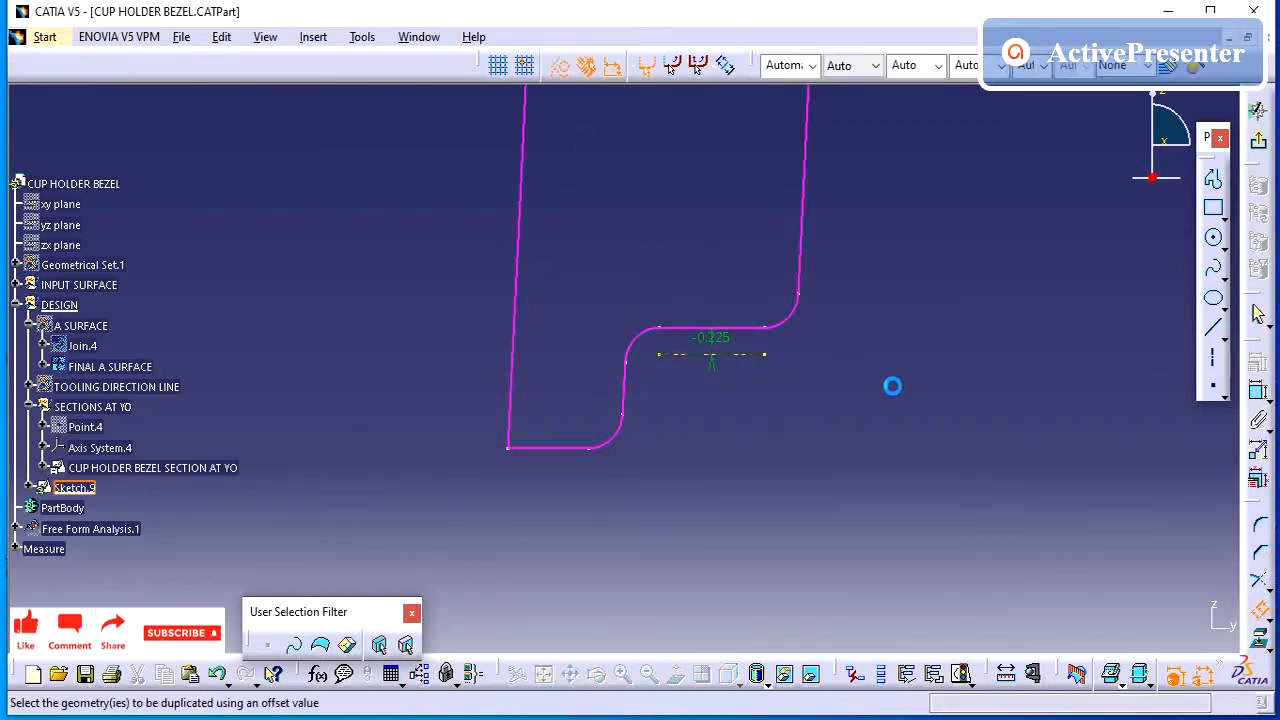
Offset the lip's short vertical edge outward by about 0.362 mm and its bottom edge downward by about 0.337 mm
click(632, 400)
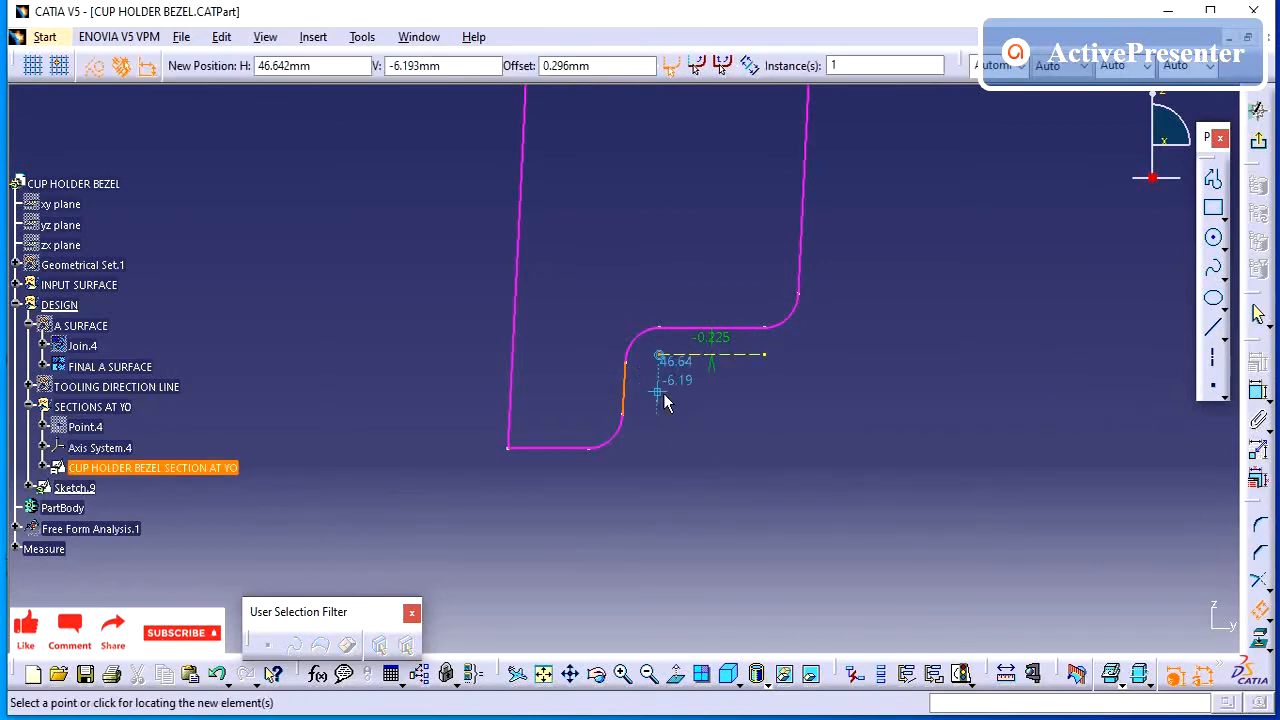
click(665, 400)
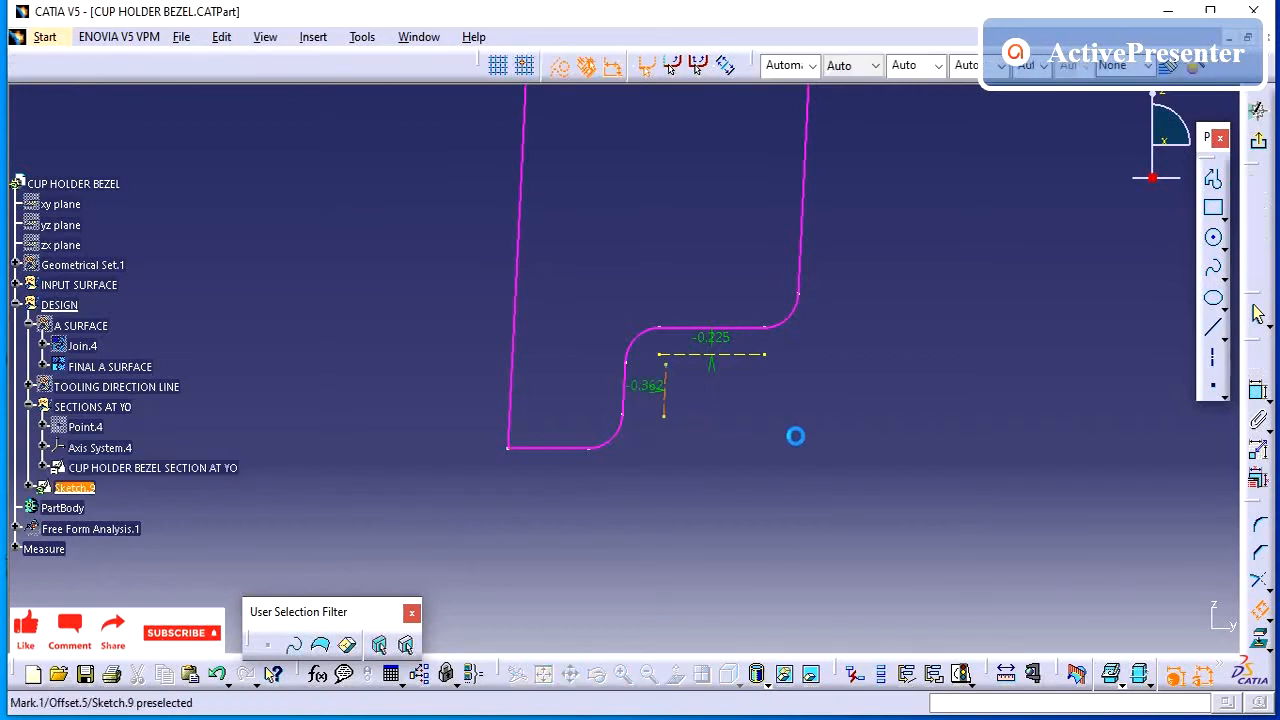
click(571, 449)
click(572, 497)
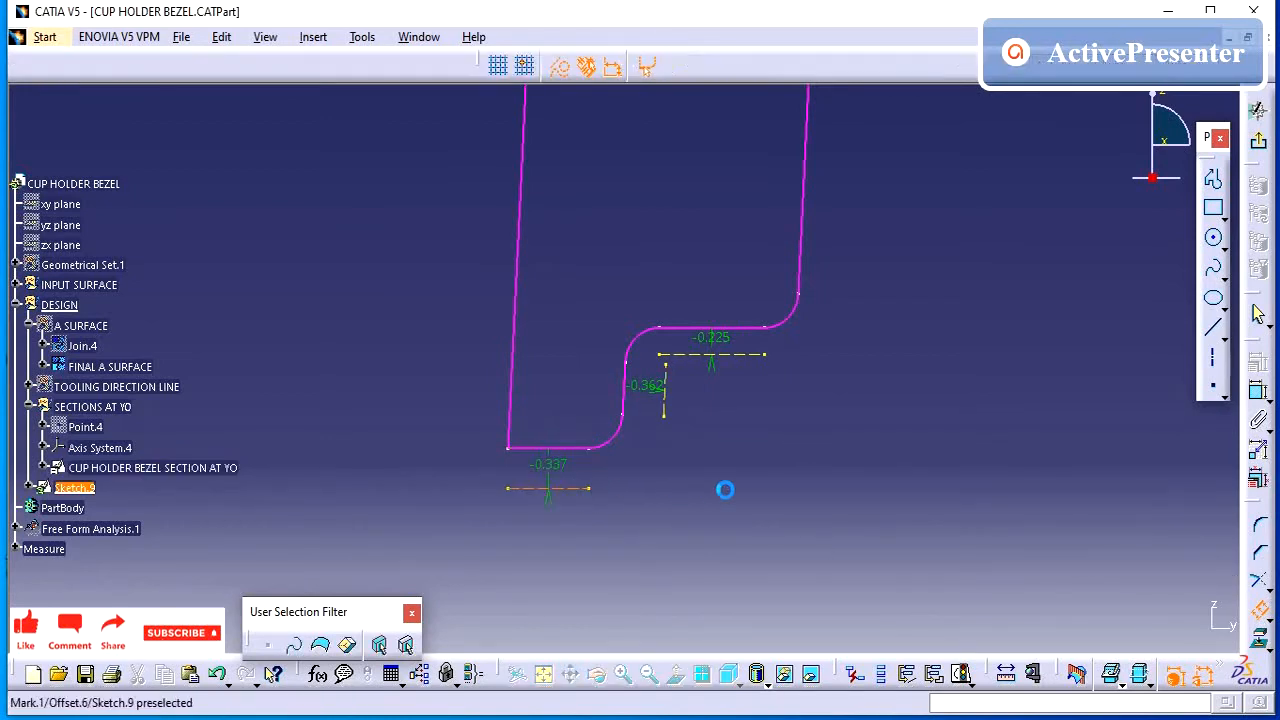
key(Escape)
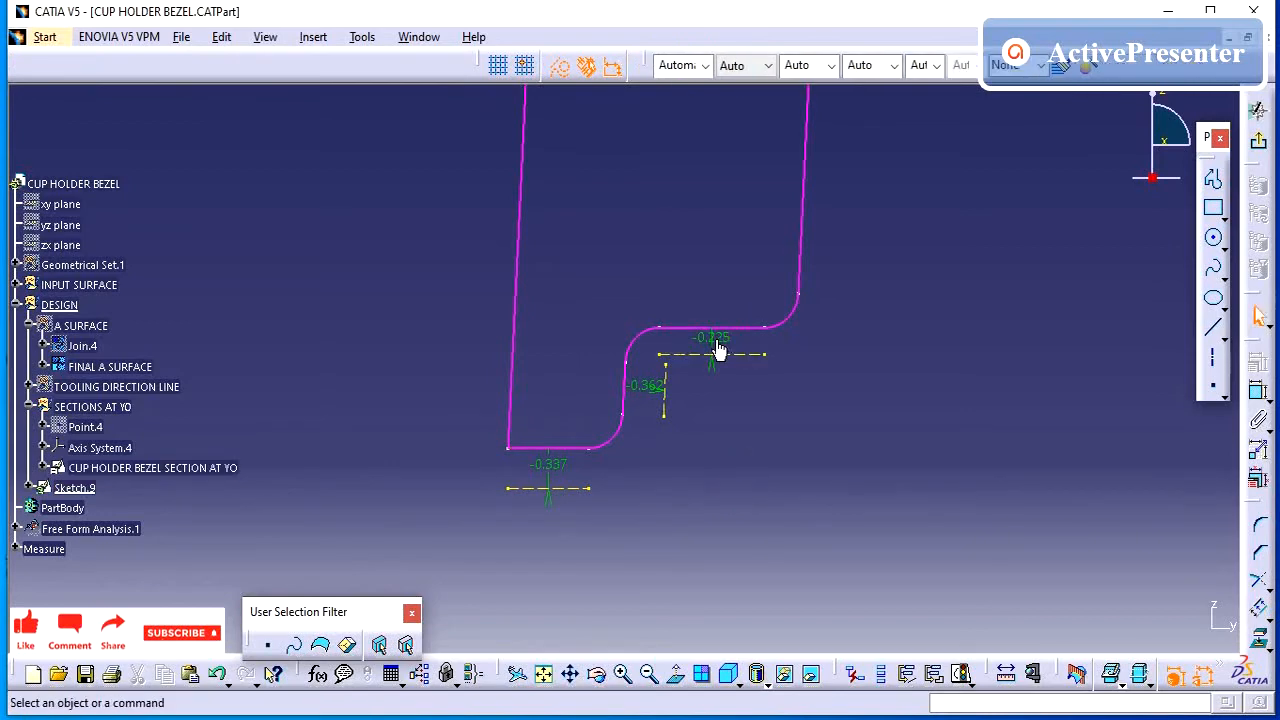
Set the offset distances of the step line, short vertical line and bottom line to -0.1 mm each
double_click(714, 338)
text(-.1)
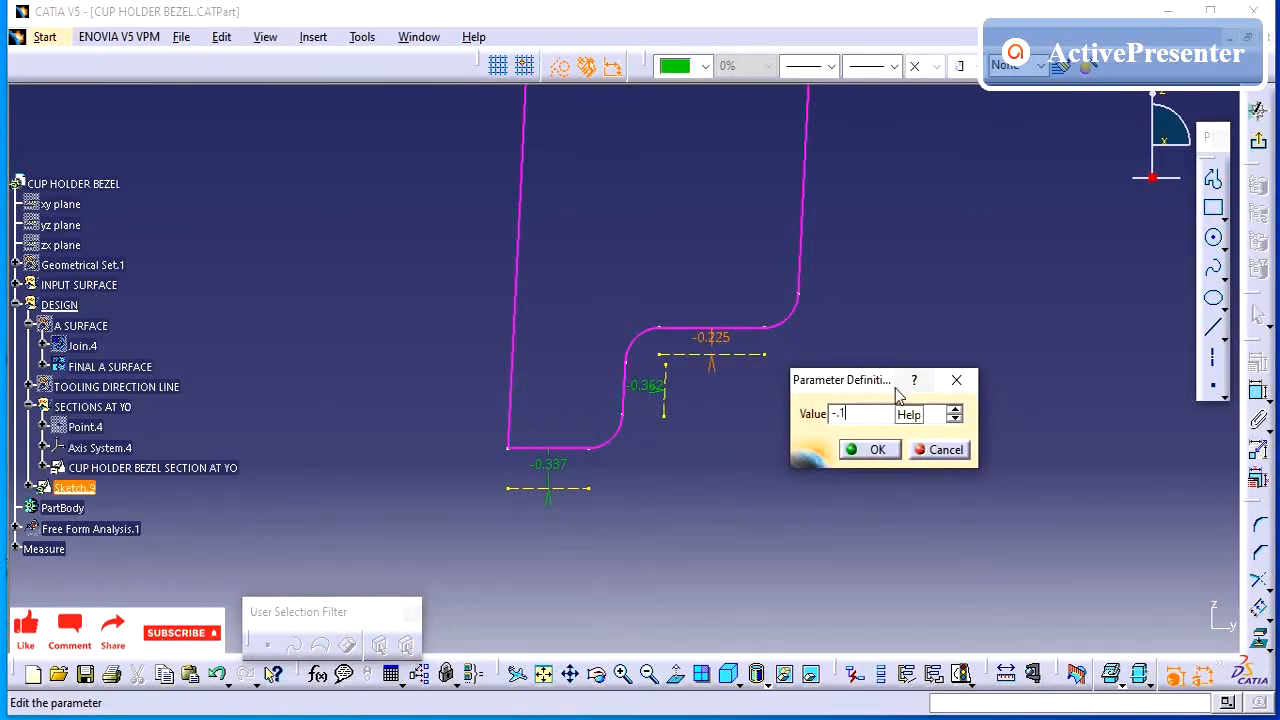
key(Return)
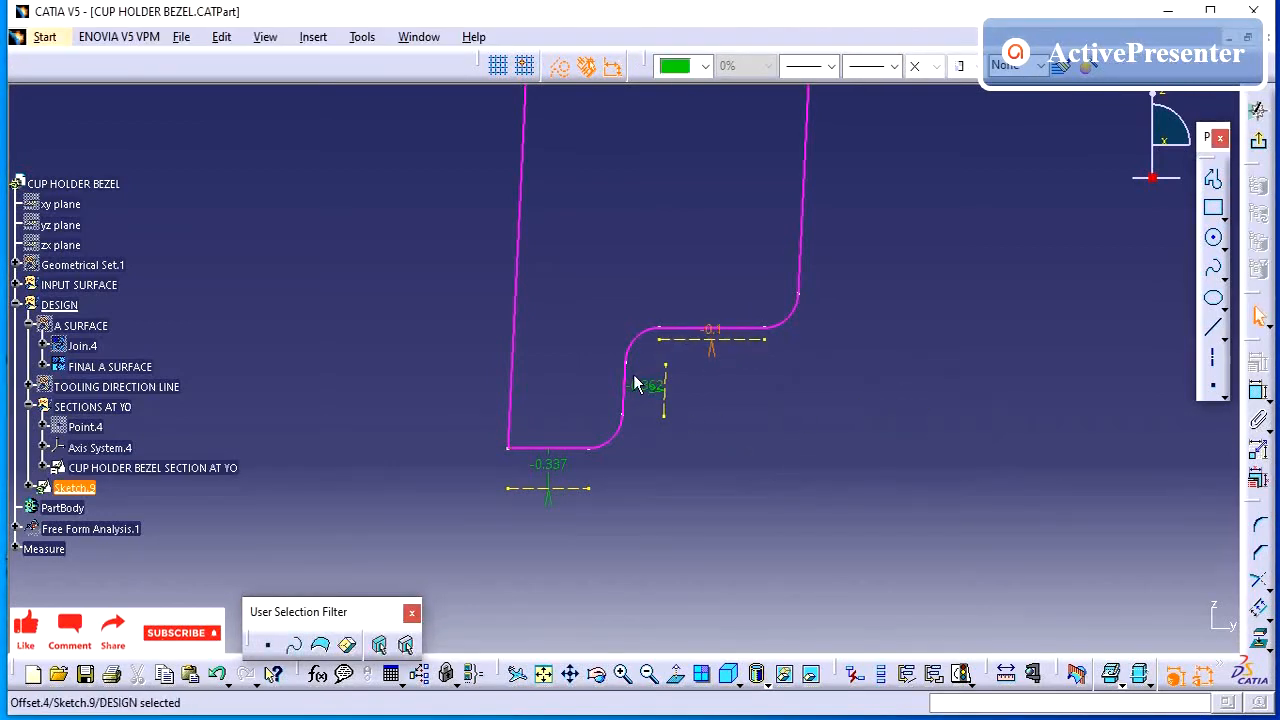
double_click(650, 388)
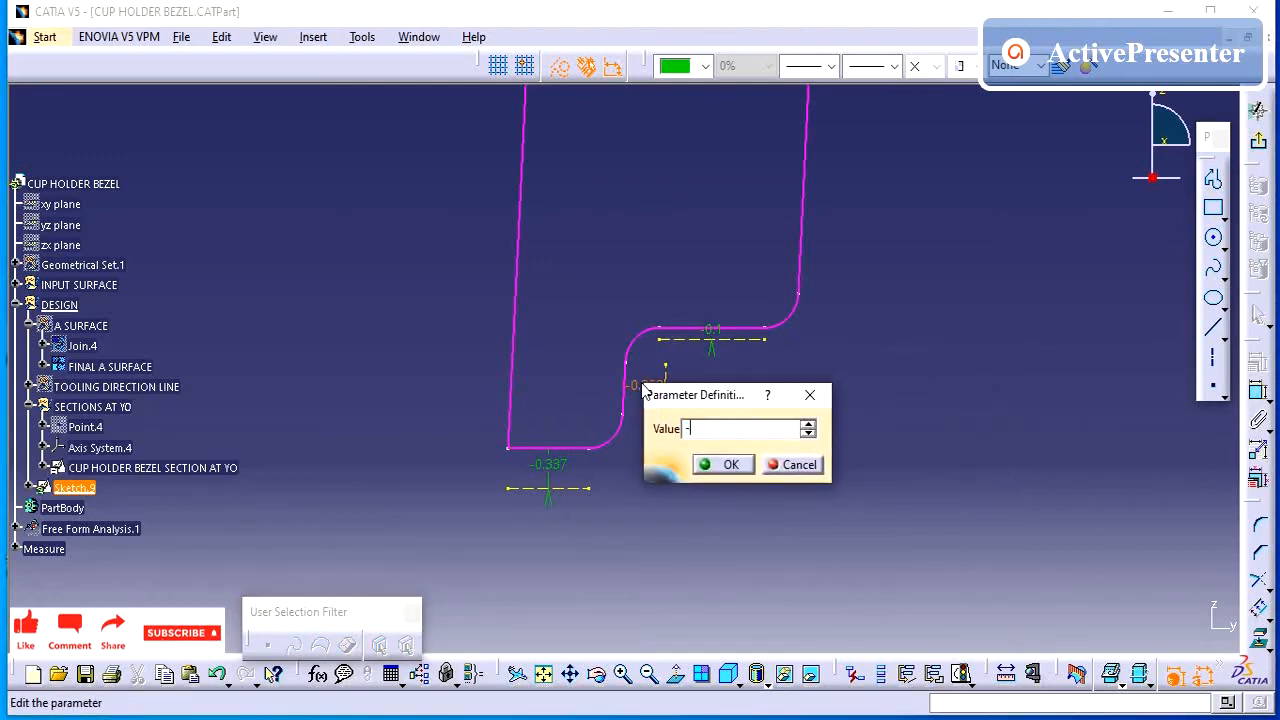
text(-0.3)
key(Return)
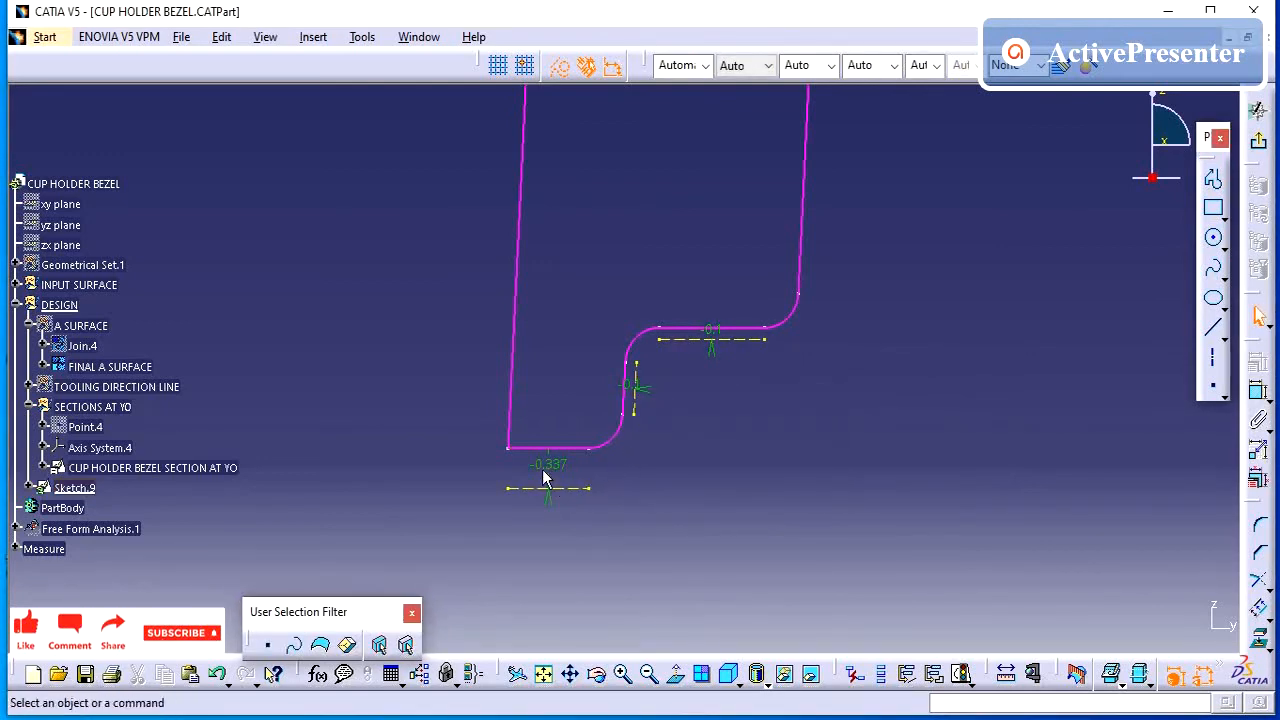
double_click(545, 464)
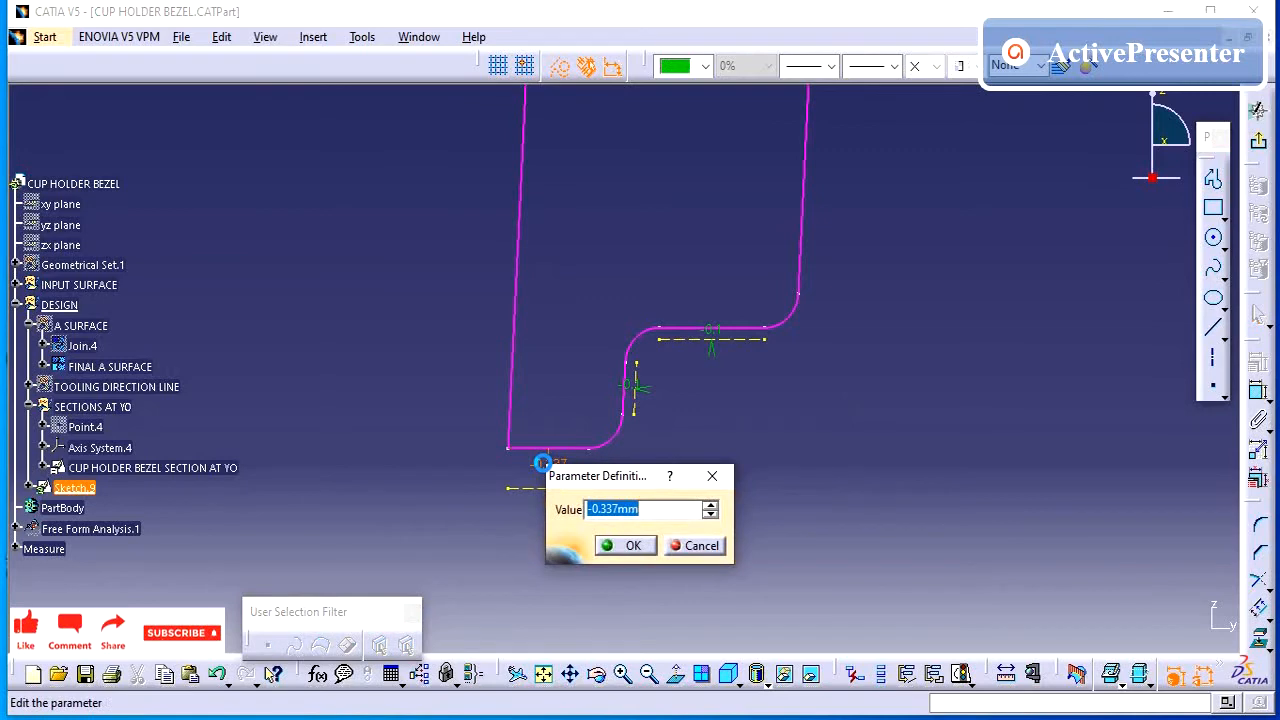
text(-.1)
key(Return)
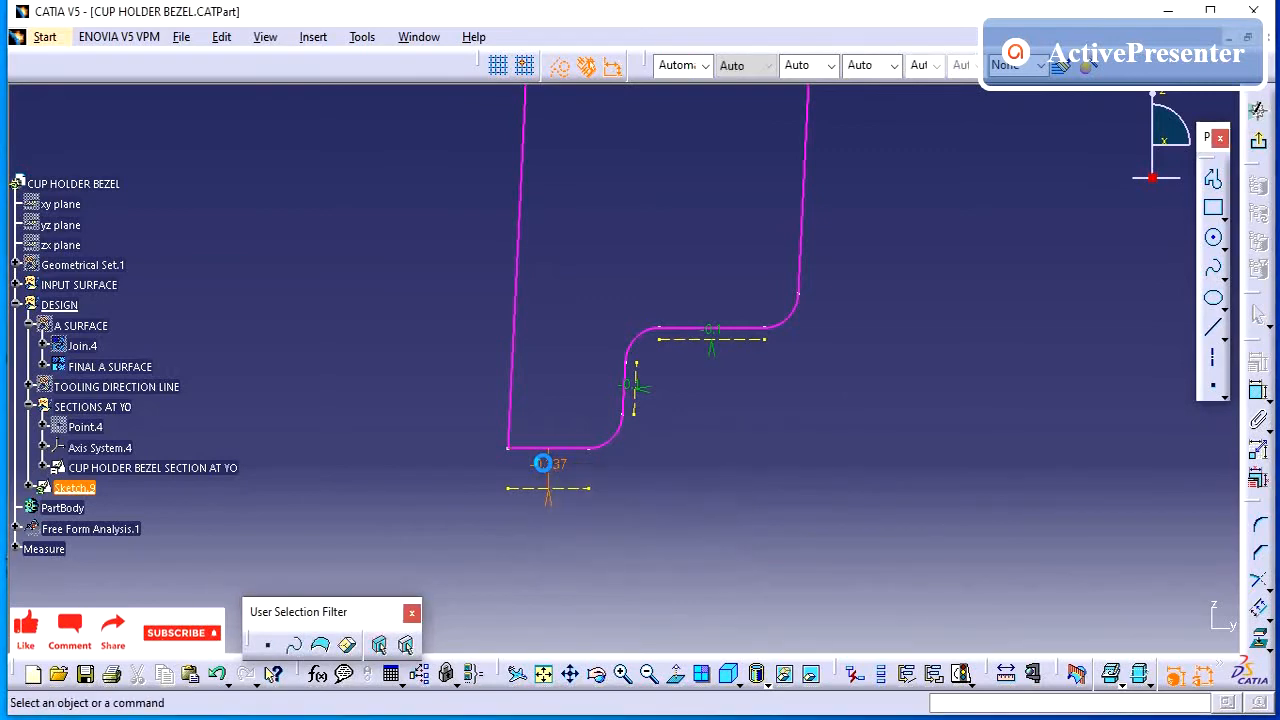
Trim the offset vertical line to the bottom line and to the step line so they meet in sharp corners
click(1256, 580)
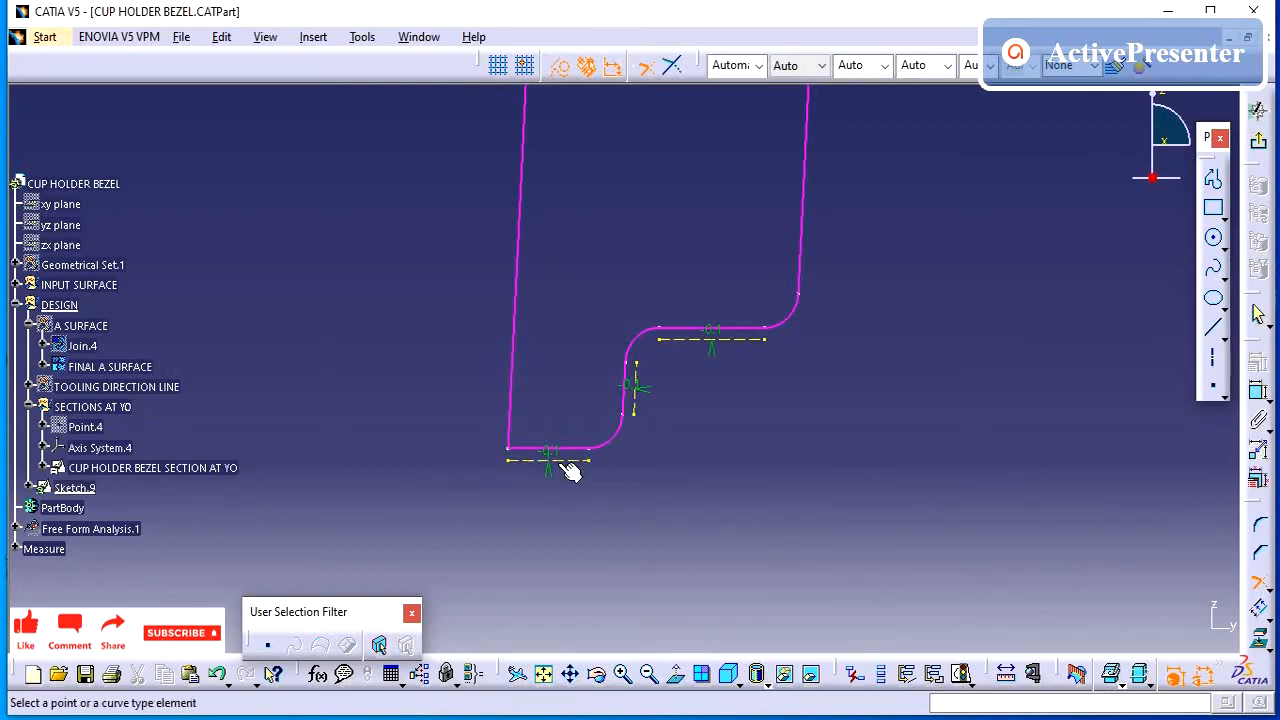
click(638, 406)
click(754, 411)
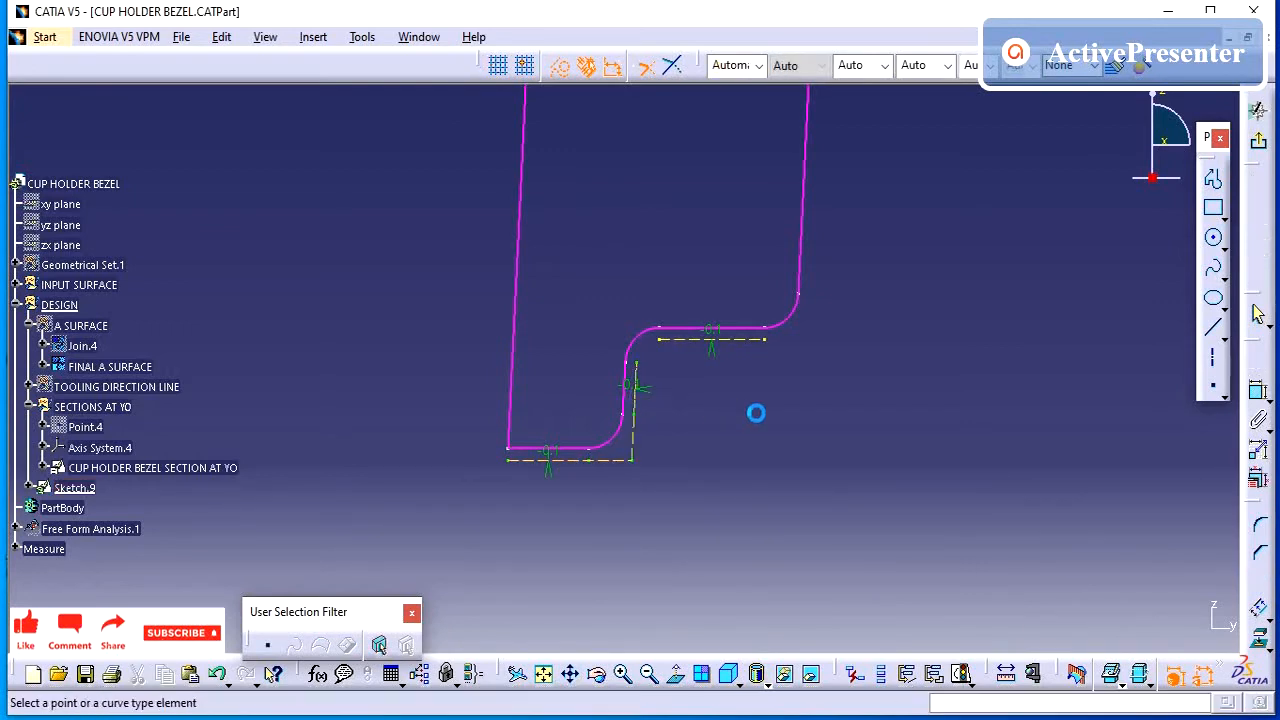
click(641, 442)
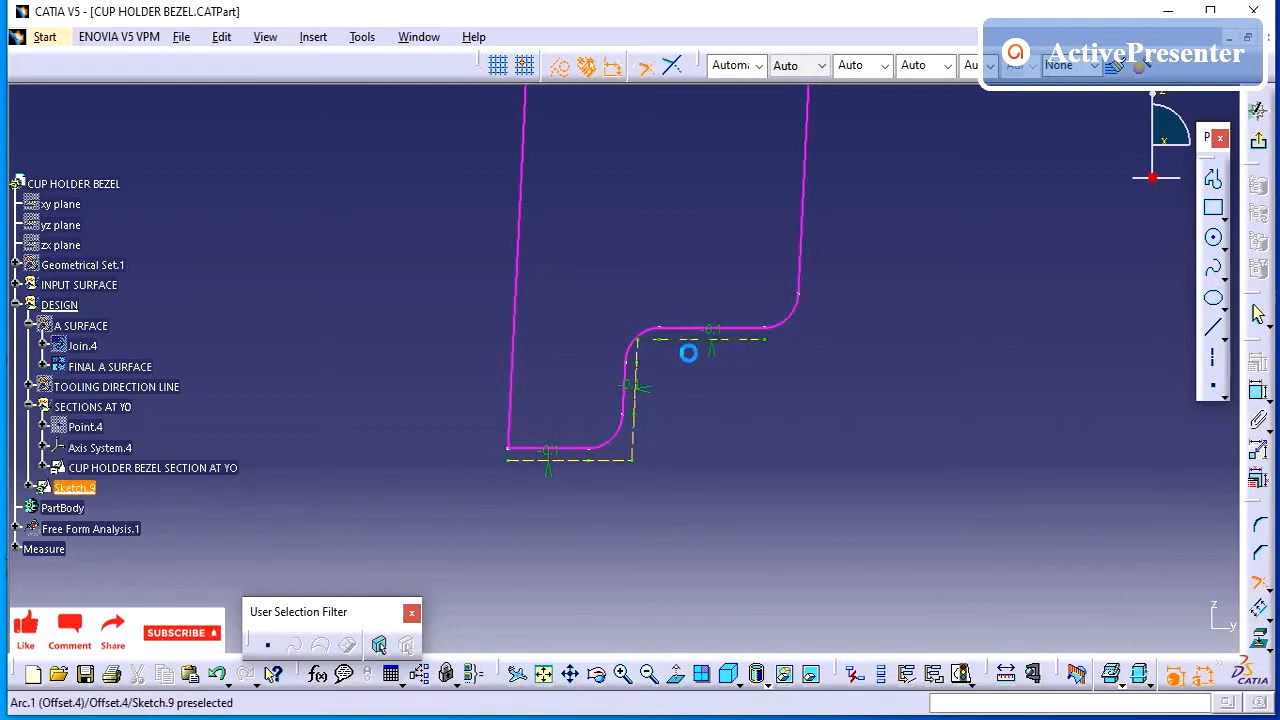
click(688, 344)
mouse_move(694, 423)
middle_down()
mouse_move(742, 339)
mouse_move(737, 440)
middle_up()
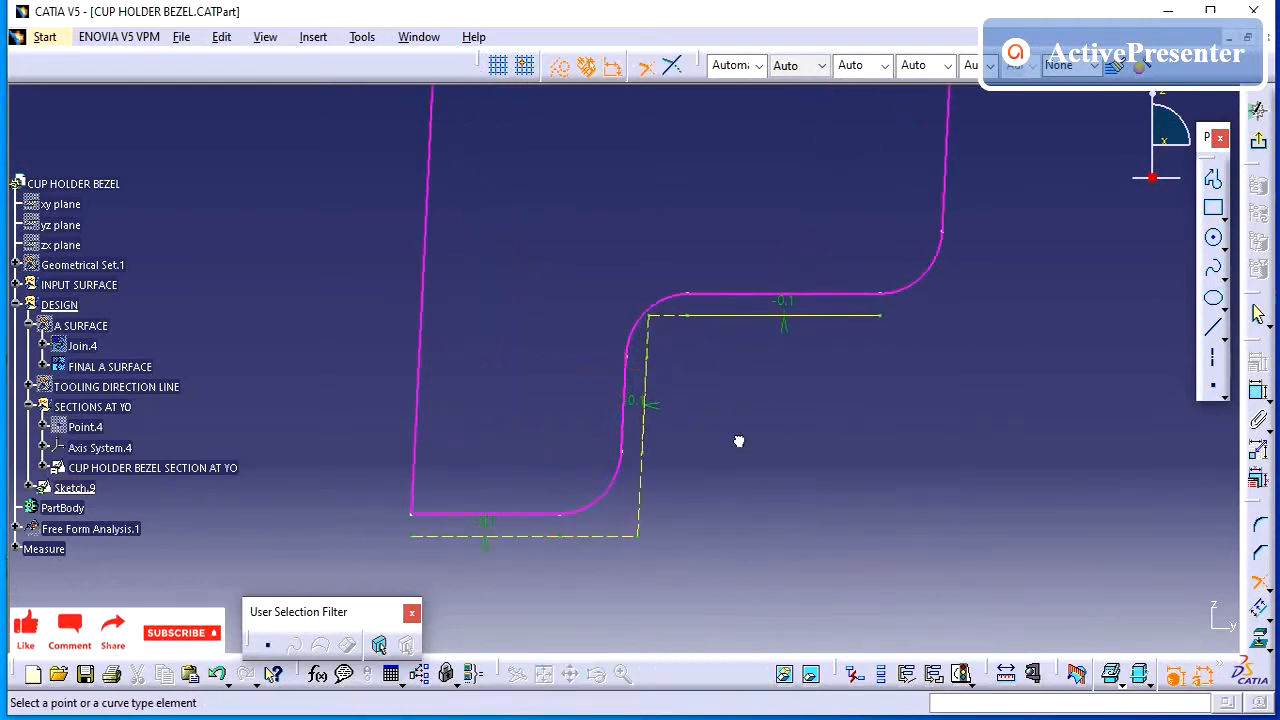
click(737, 437)
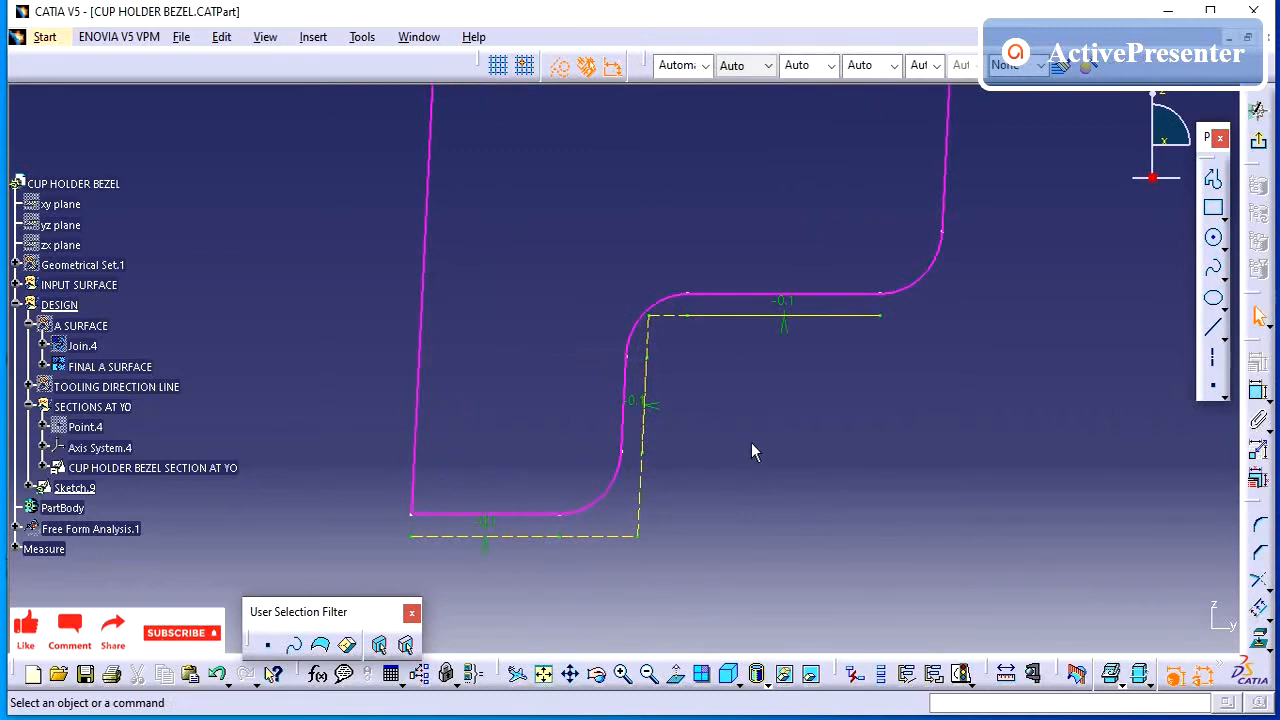
Try to round the lower corner between the offset bottom line and the offset vertical line
middle_drag(751, 444, 752, 452)
click(1258, 525)
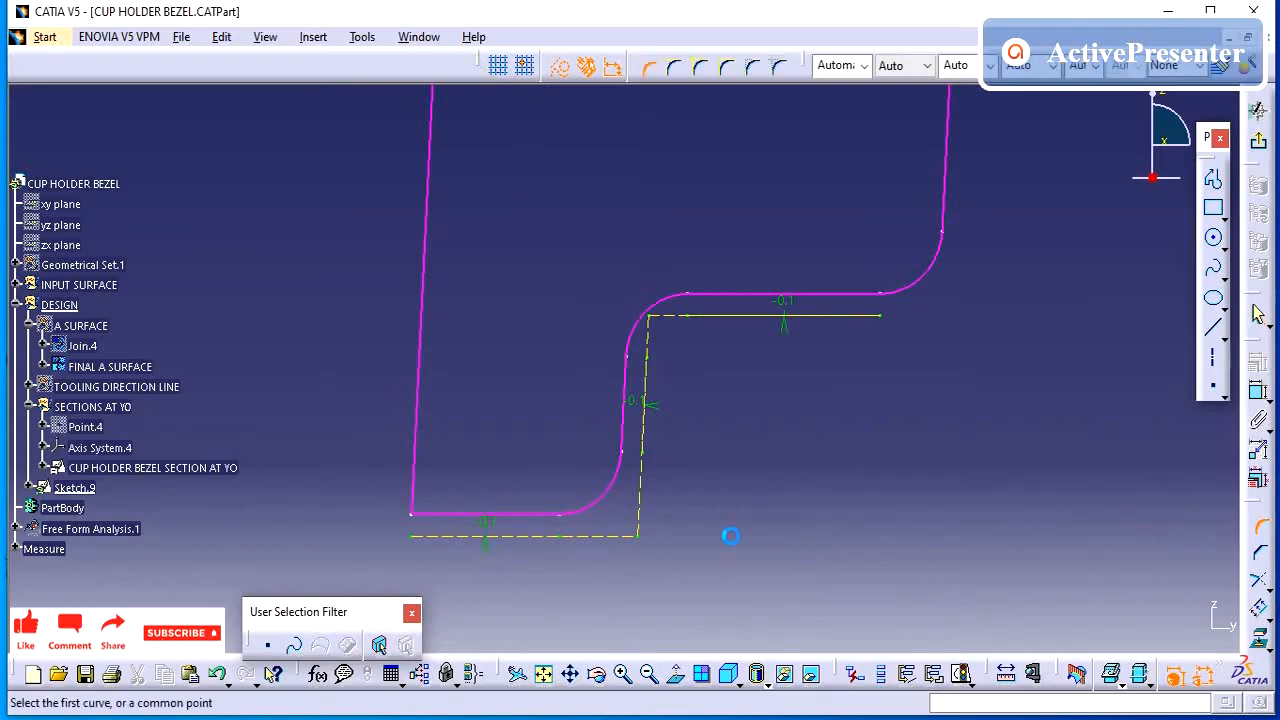
click(628, 537)
click(641, 502)
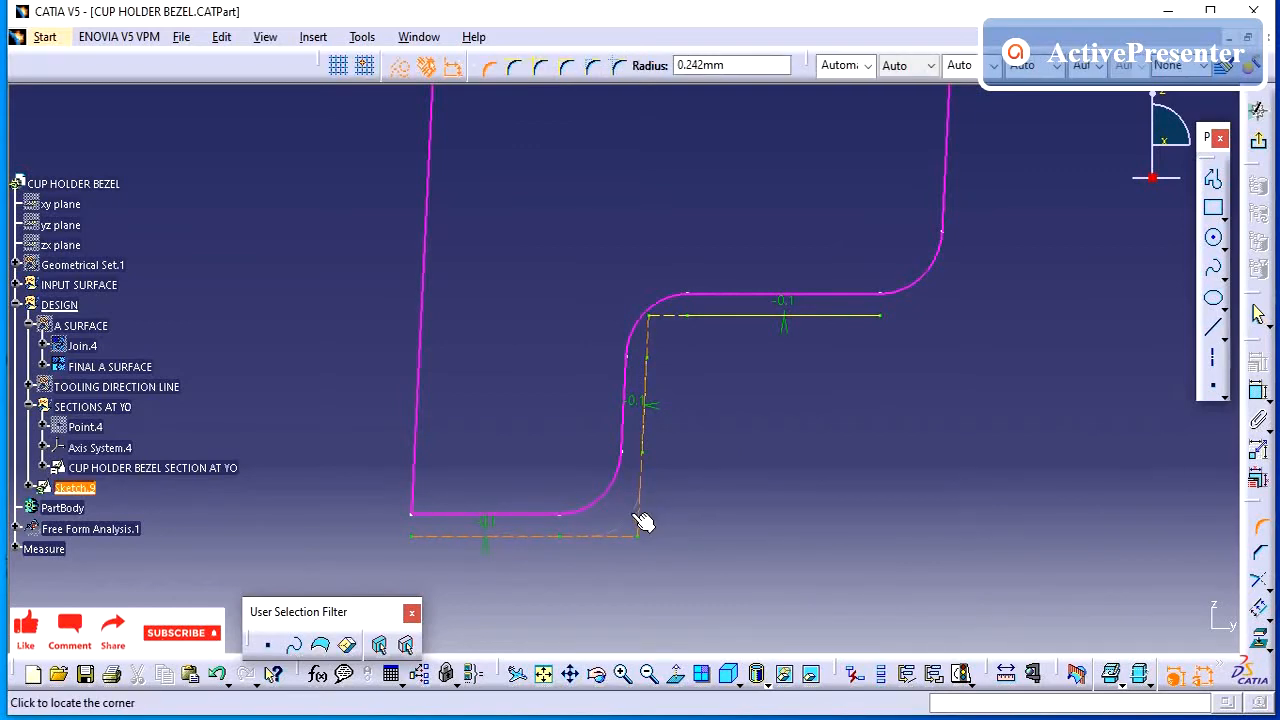
click(641, 521)
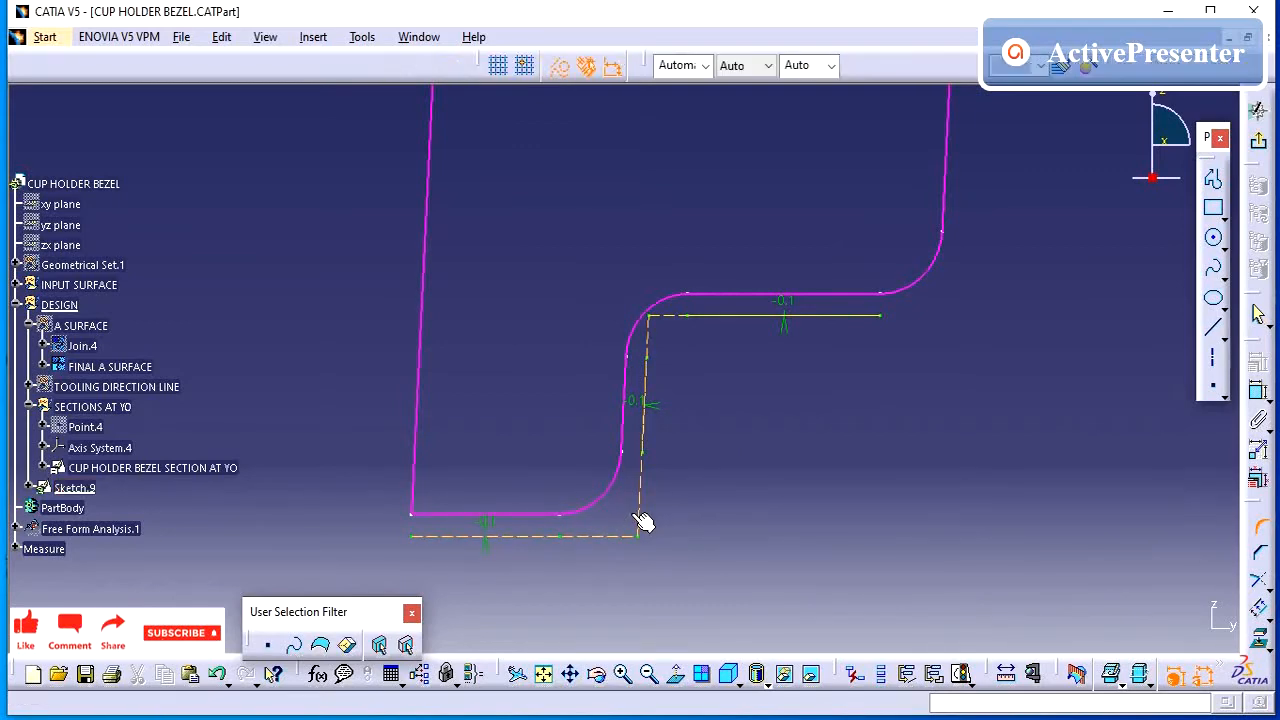
Isolate the three trimmed offset lines and convert them from construction to standard geometry
click(644, 414)
ctrl+click(731, 316)
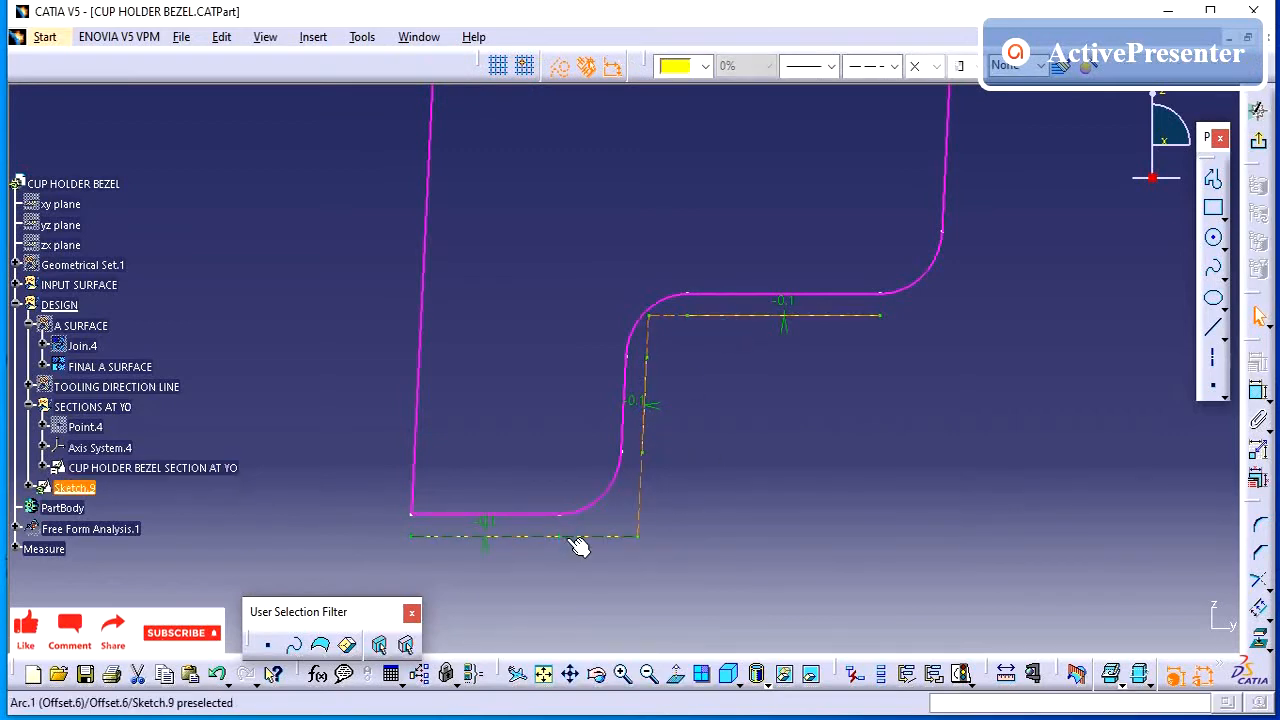
ctrl+click(568, 536)
right_click(567, 536)
mouse_move(660, 521)
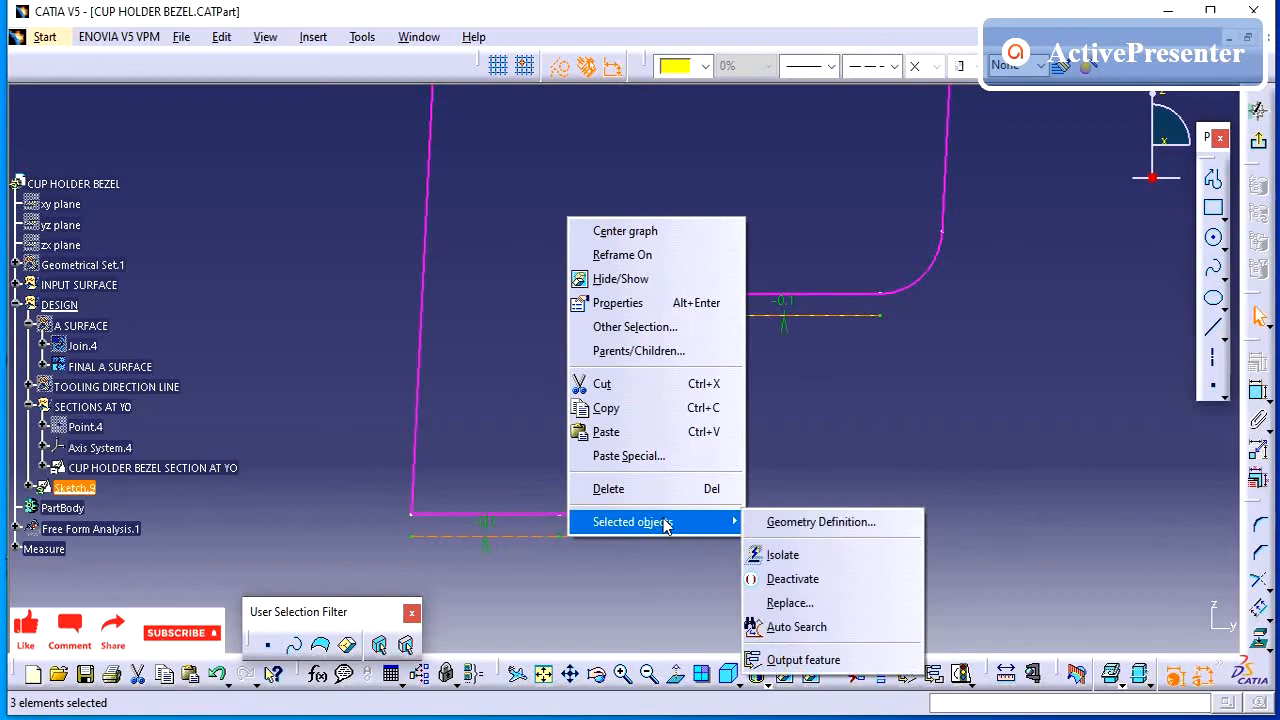
click(822, 558)
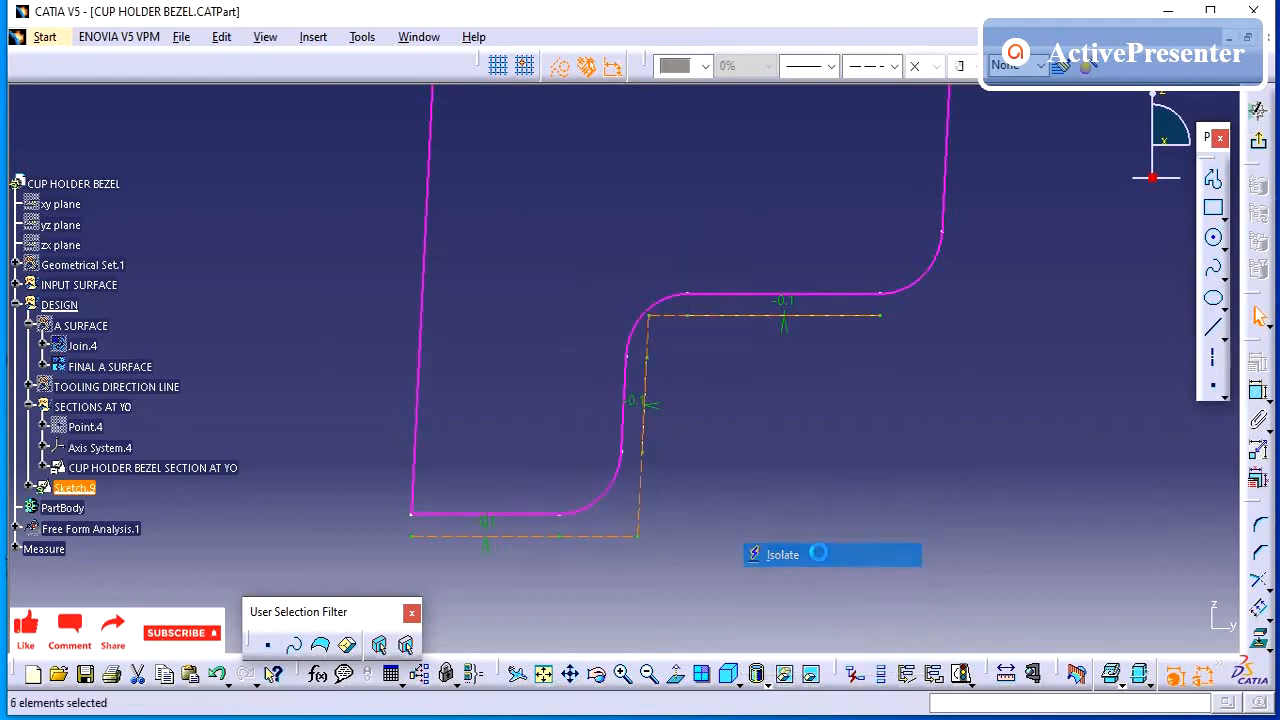
click(559, 66)
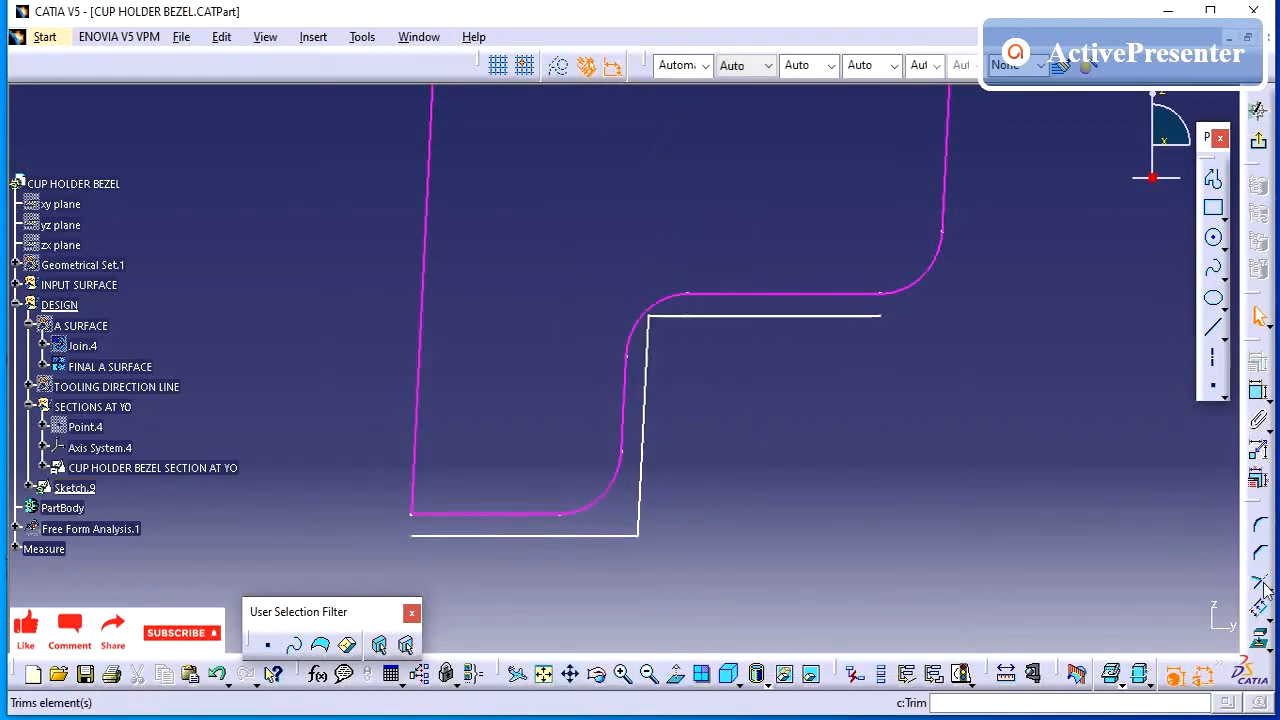
click(1258, 393)
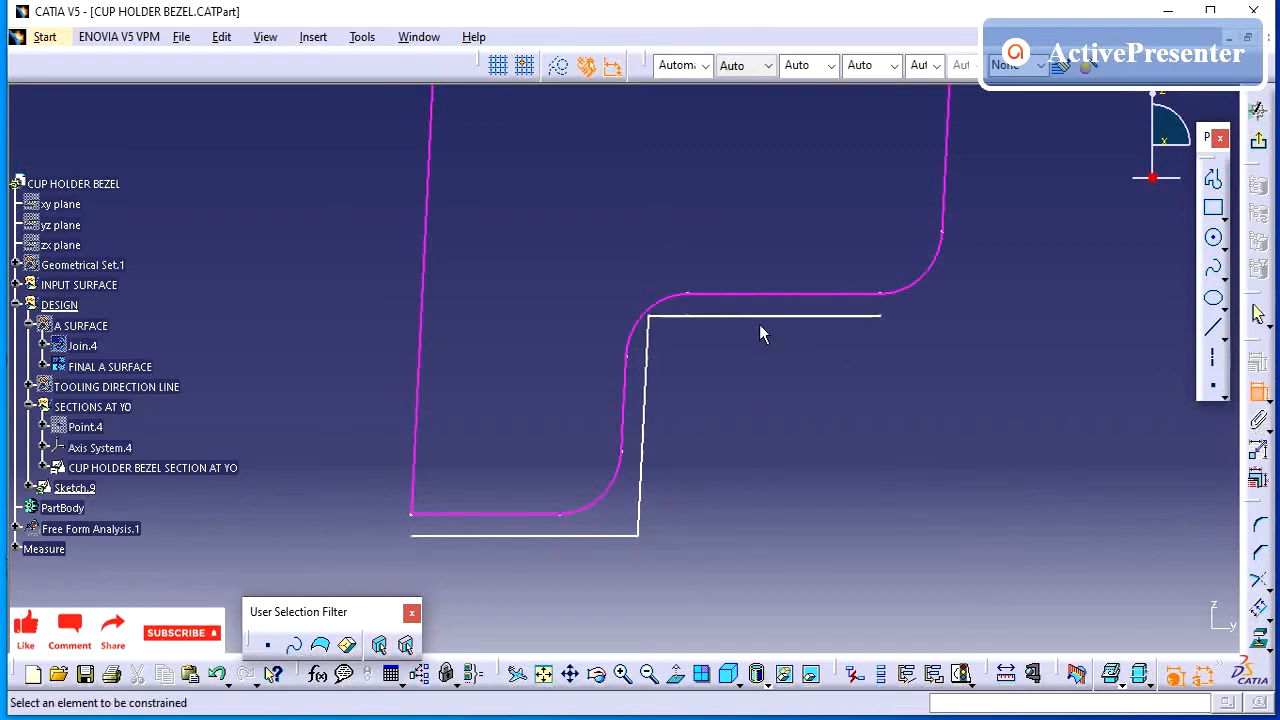
click(751, 318)
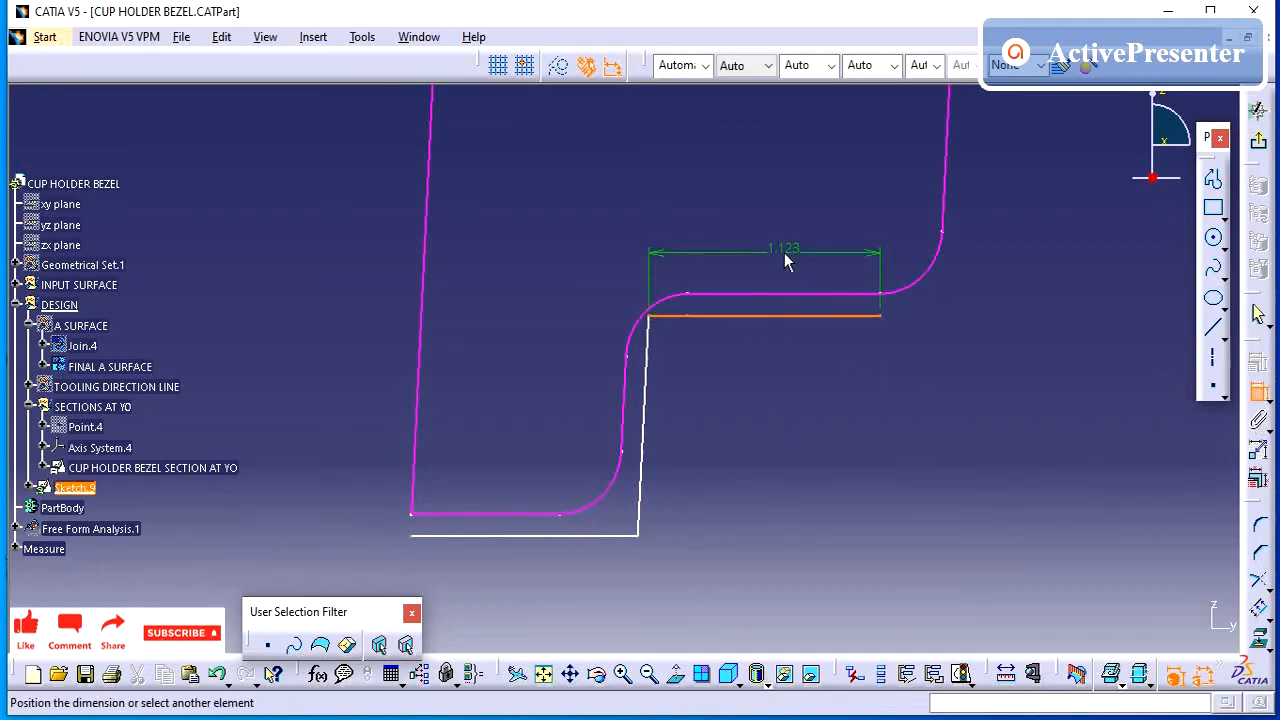
key(Escape)
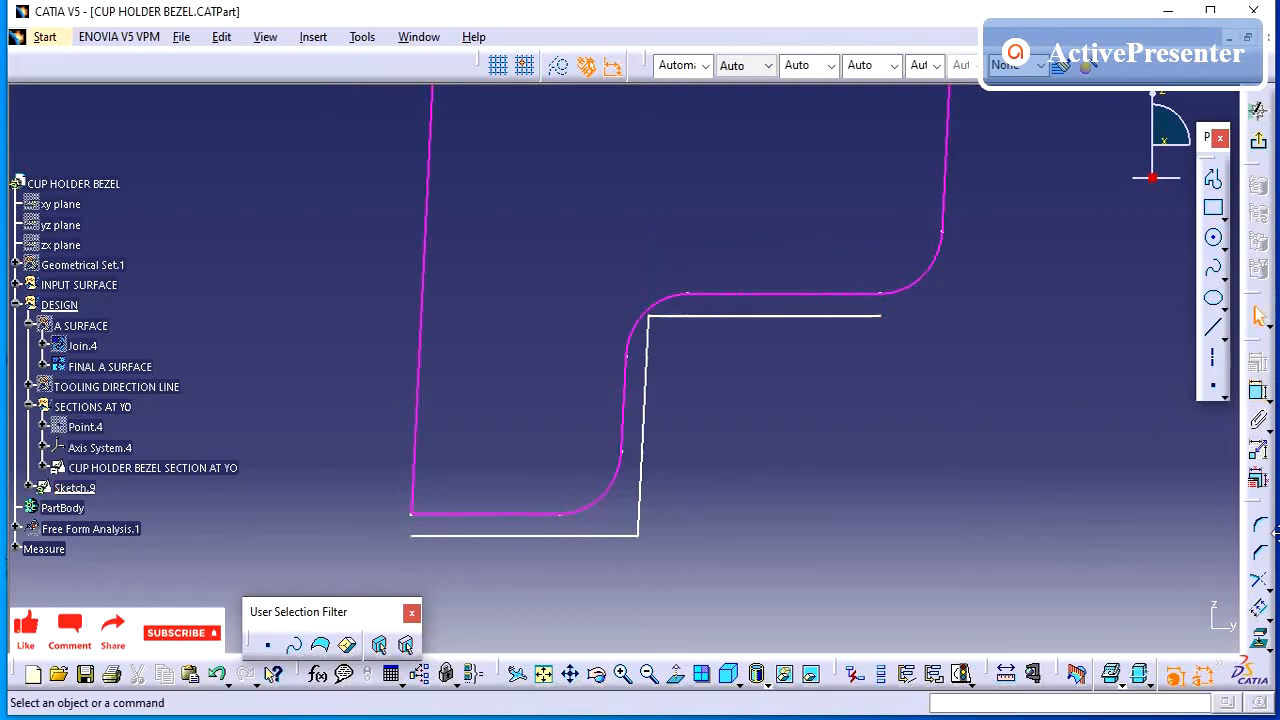
Dimension the gap between each of the three isolated lines and its matching projected lip edge
click(1257, 391)
click(832, 294)
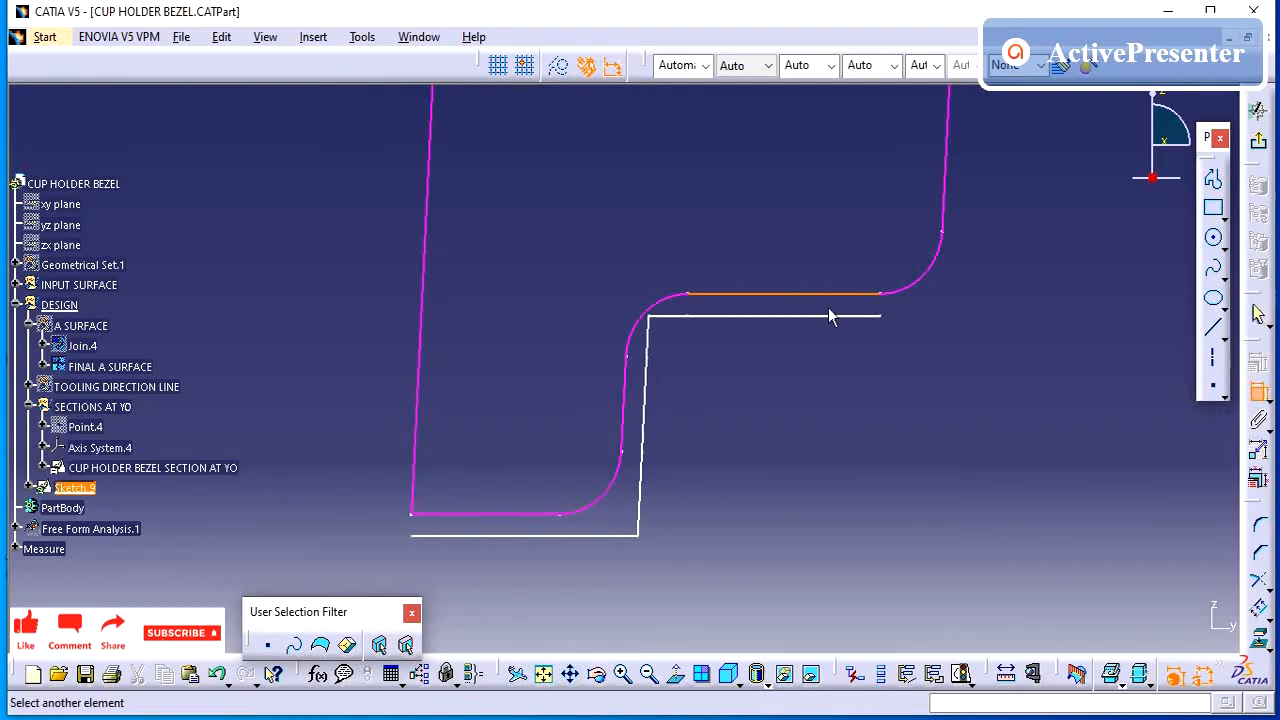
click(829, 316)
click(877, 454)
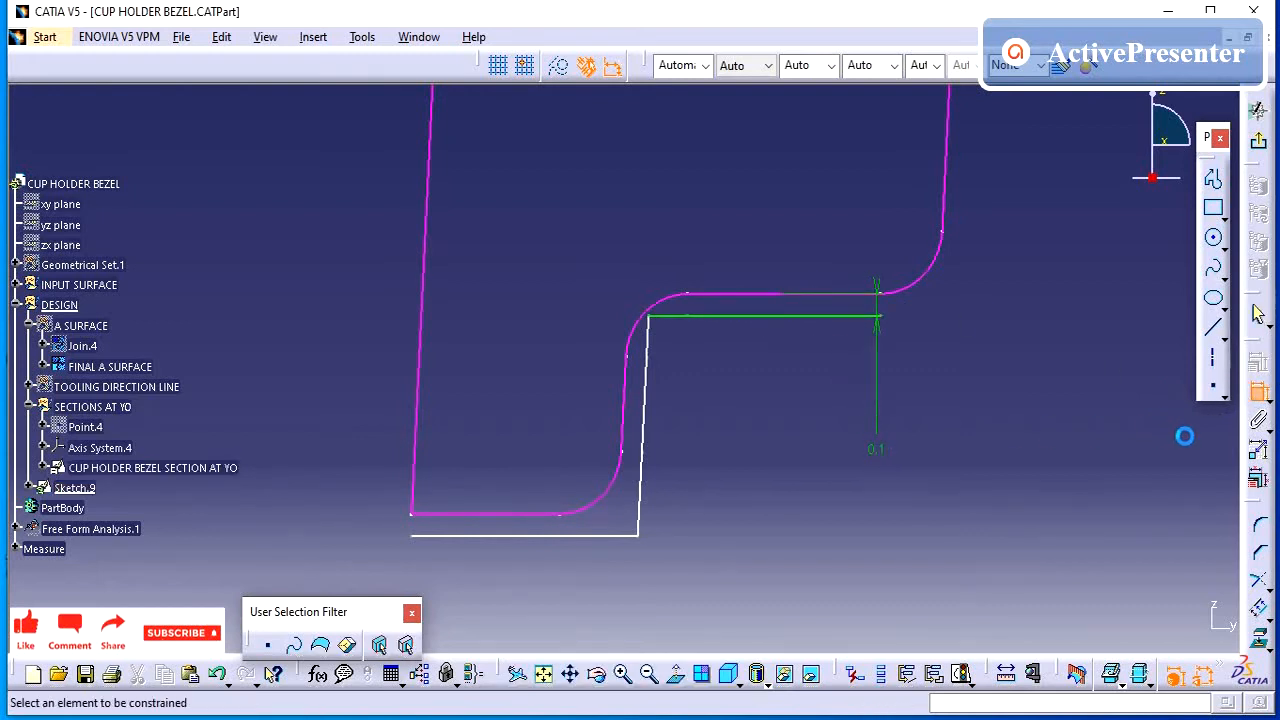
click(646, 391)
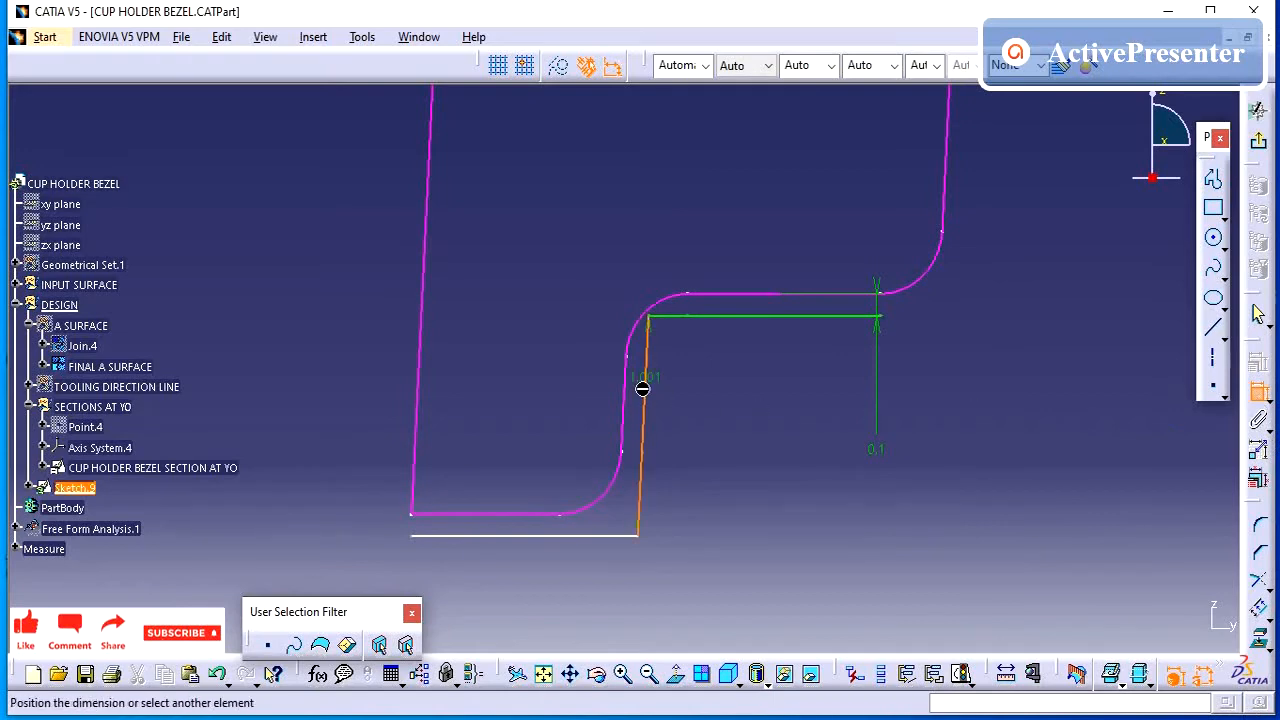
click(579, 382)
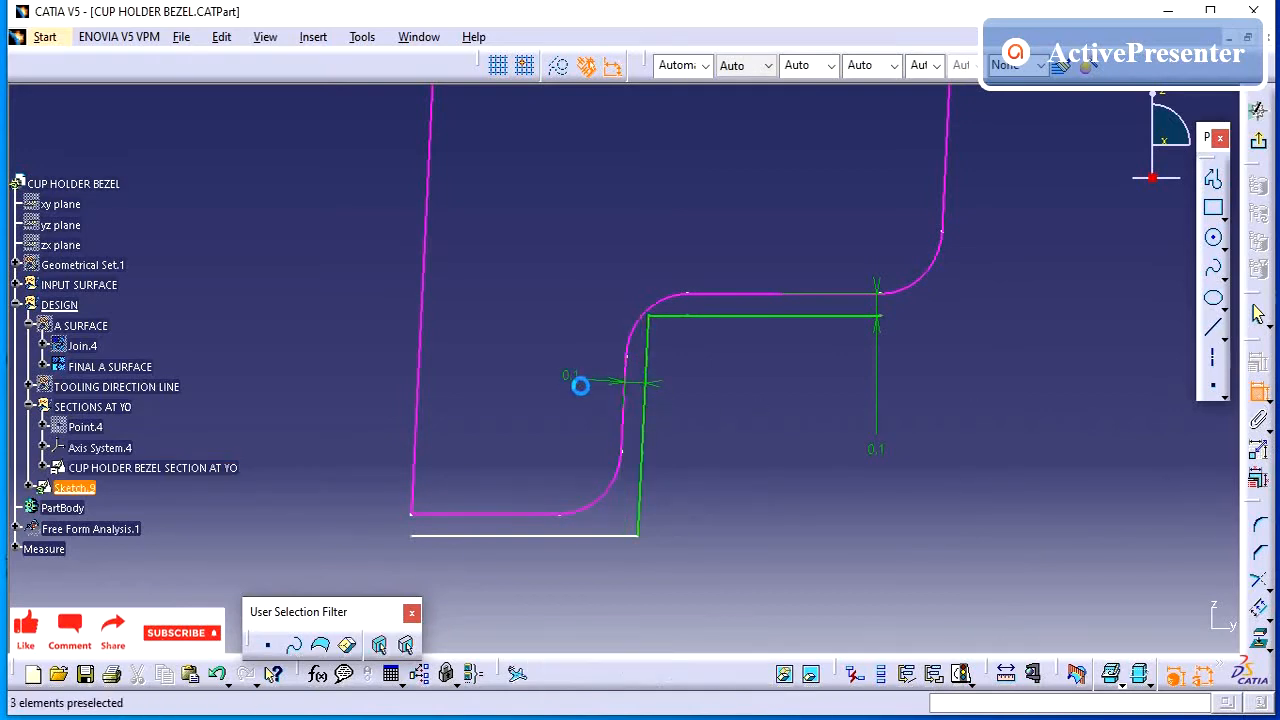
click(1258, 394)
click(551, 543)
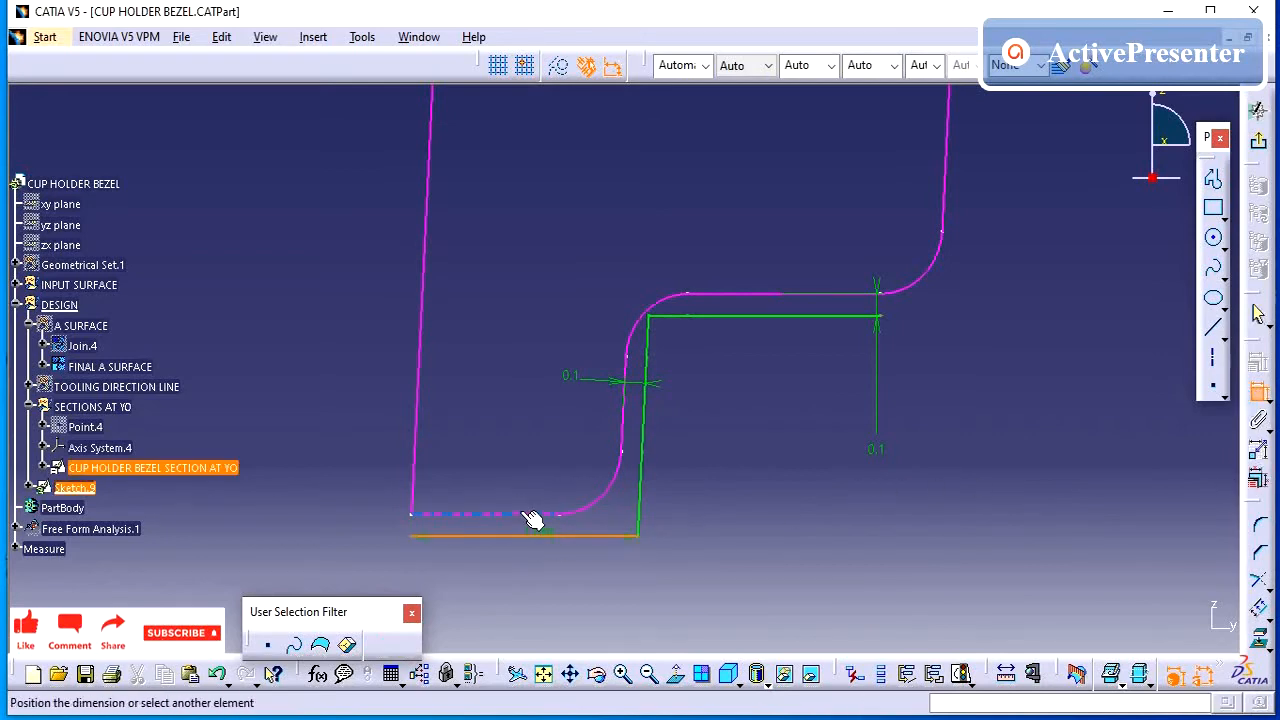
click(530, 516)
click(521, 419)
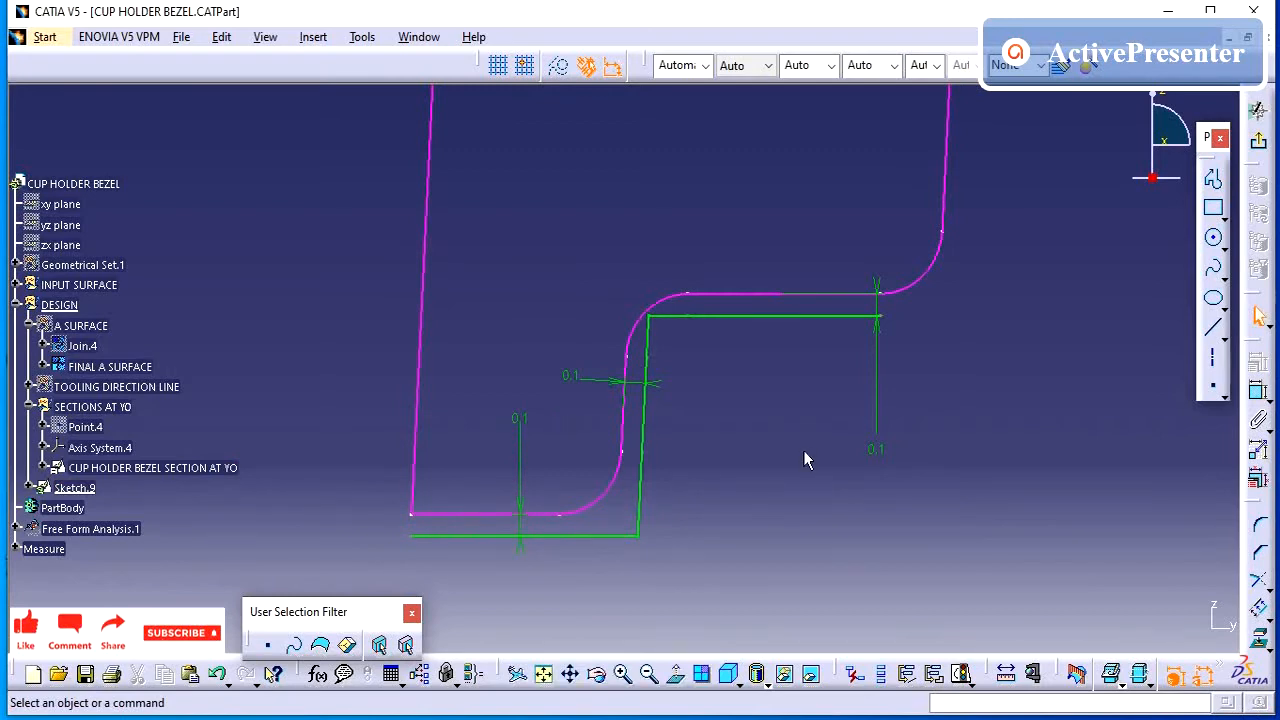
Apply horizontal constraints to the upper step line and the bottom line of the offset profile
click(810, 318)
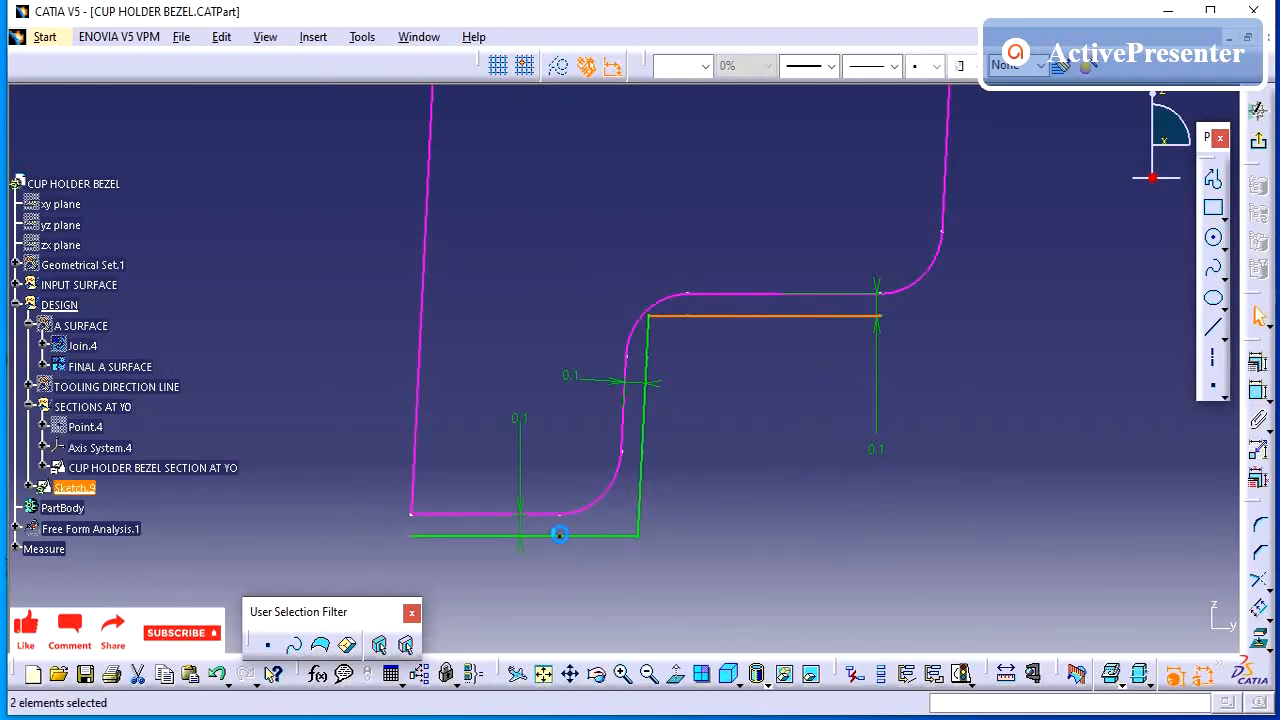
click(597, 535)
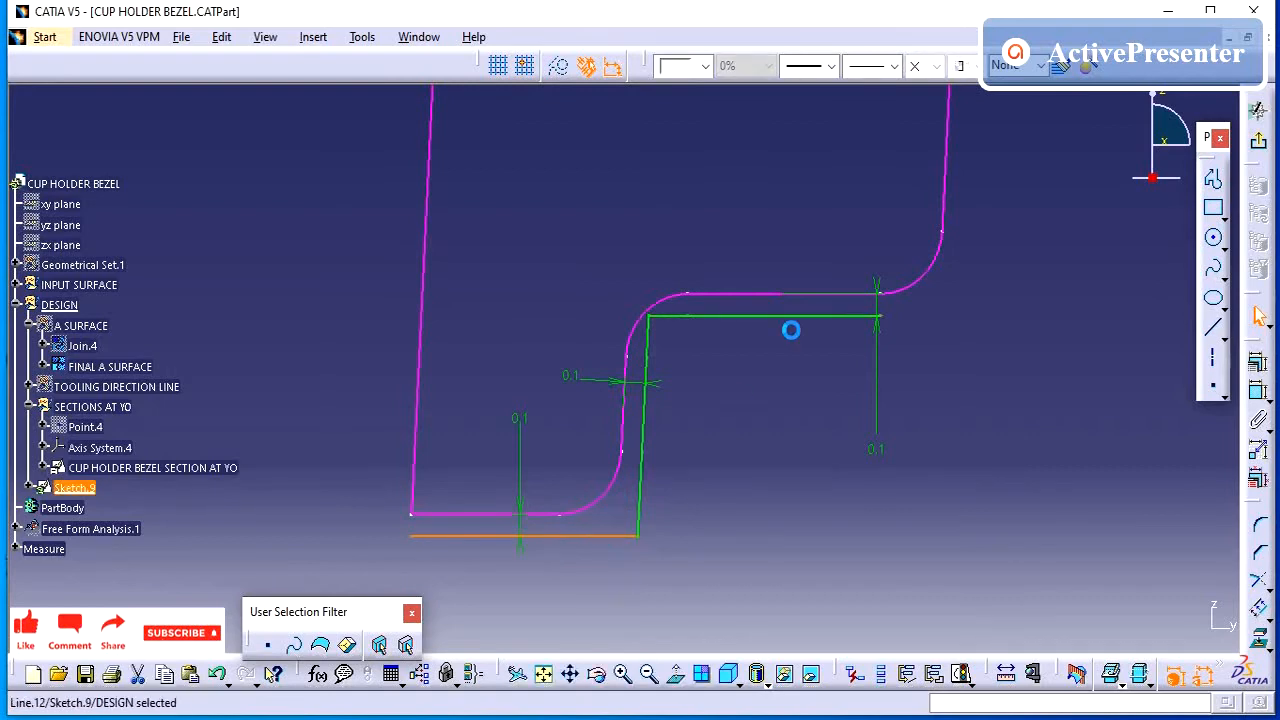
right_click(794, 316)
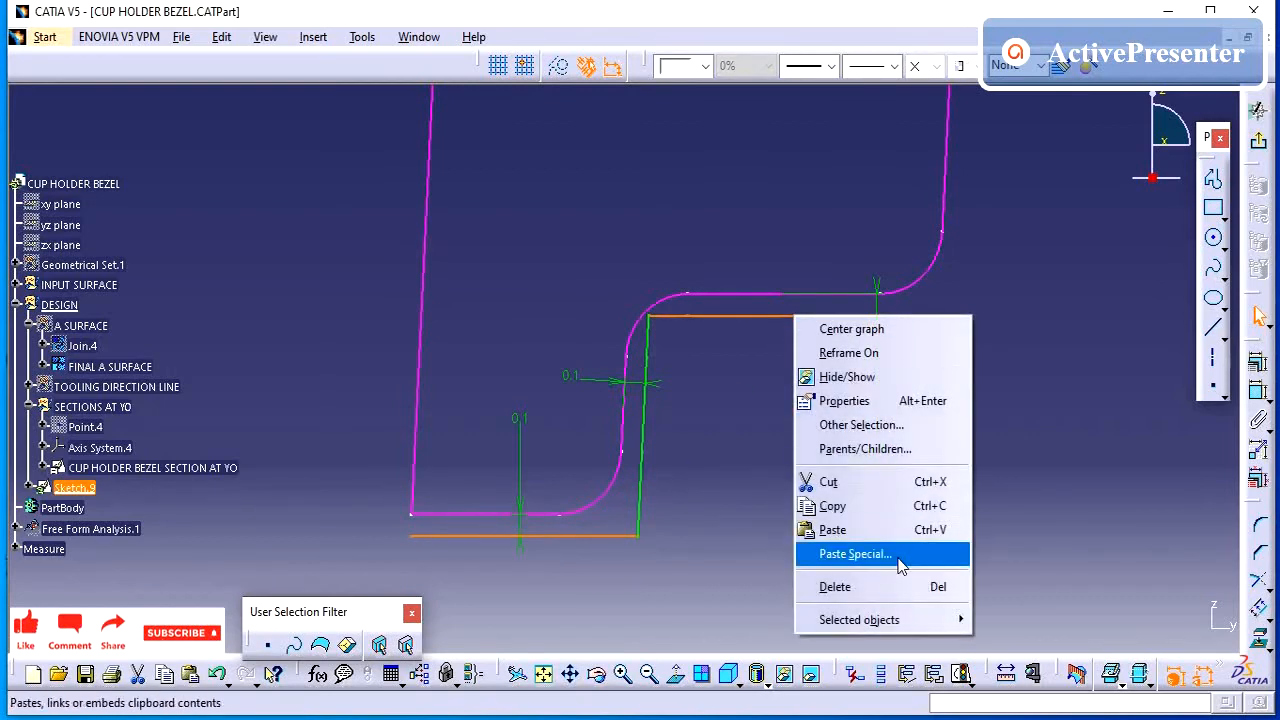
mouse_move(900, 619)
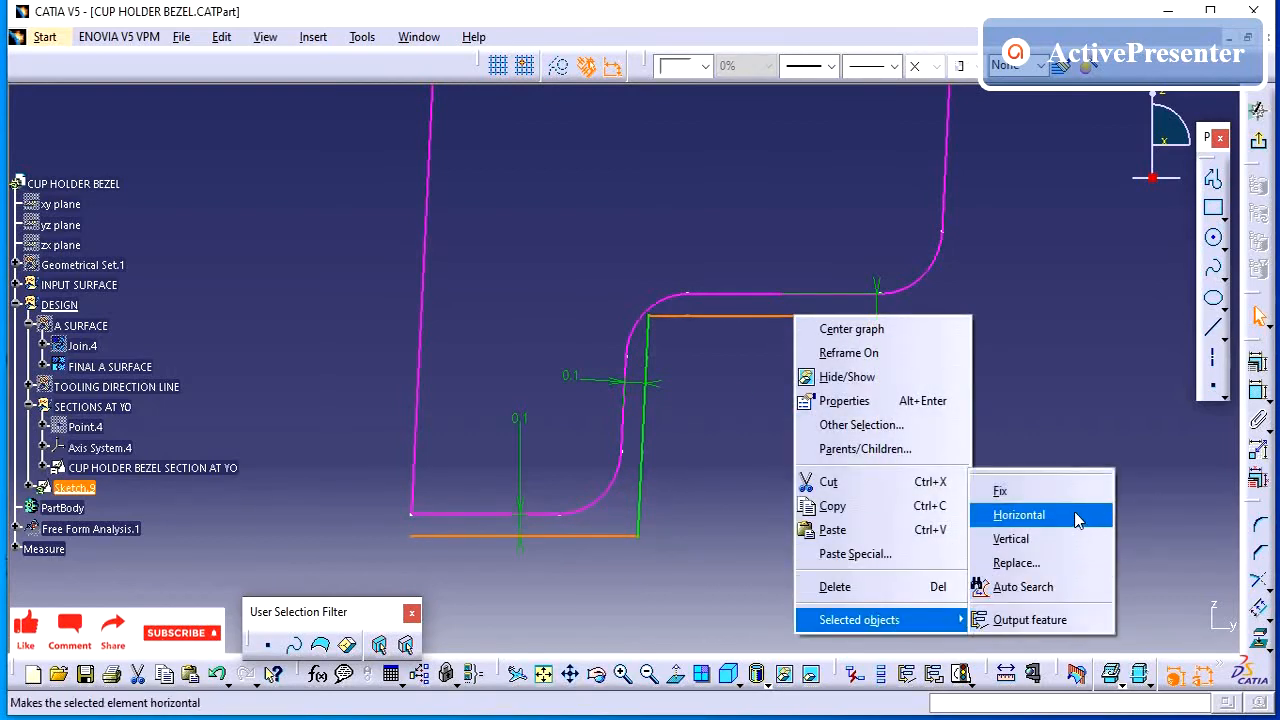
click(1025, 515)
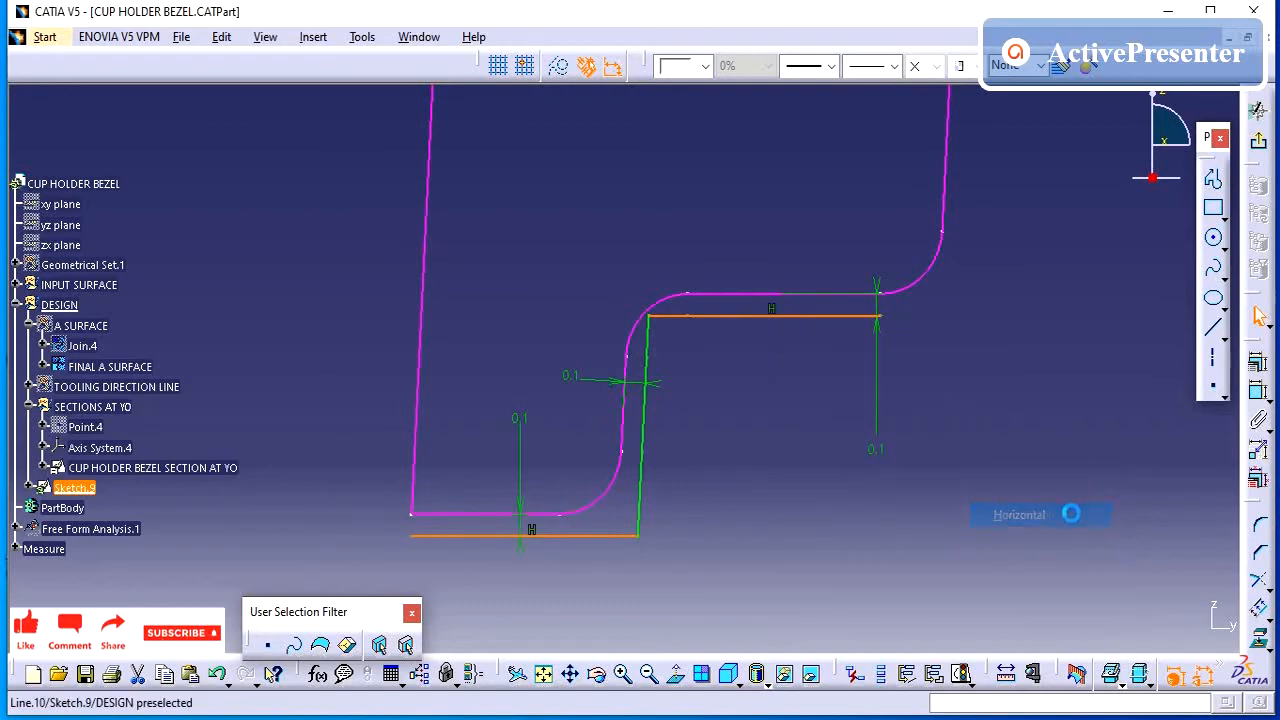
Round the upper corner between the offset vertical line and the step line with a 0.2 mm radius
click(1259, 523)
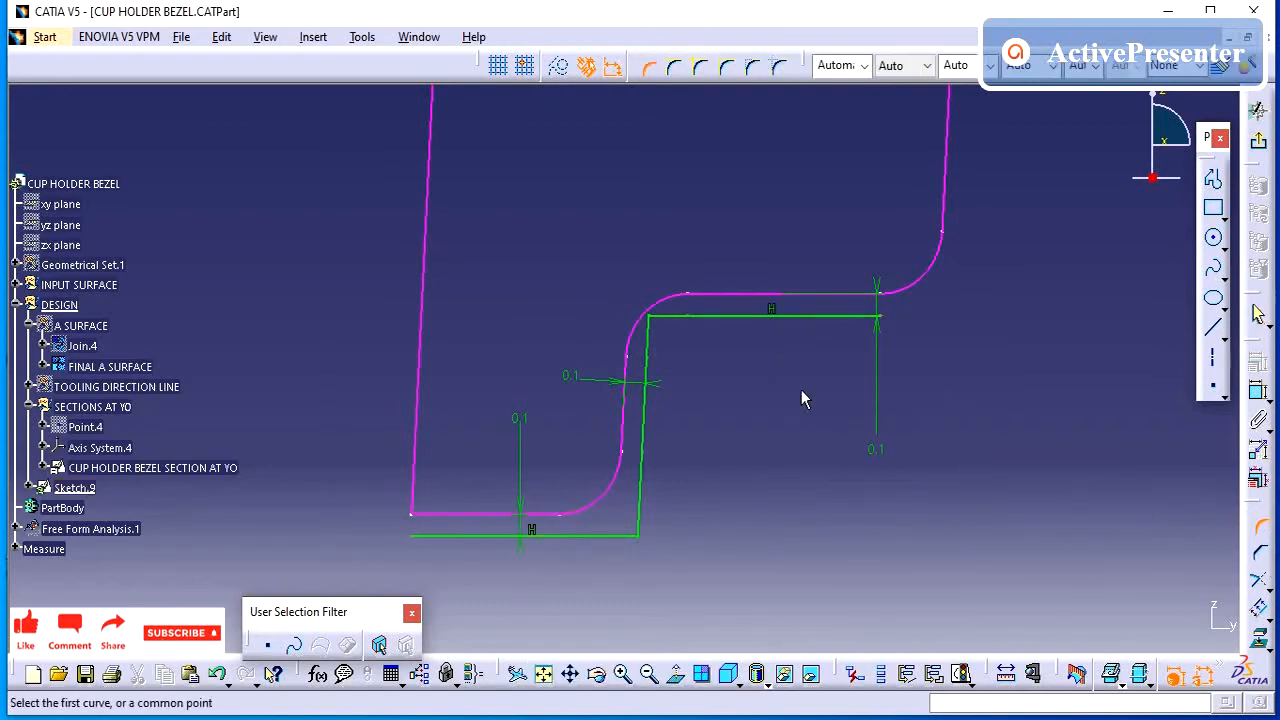
click(651, 347)
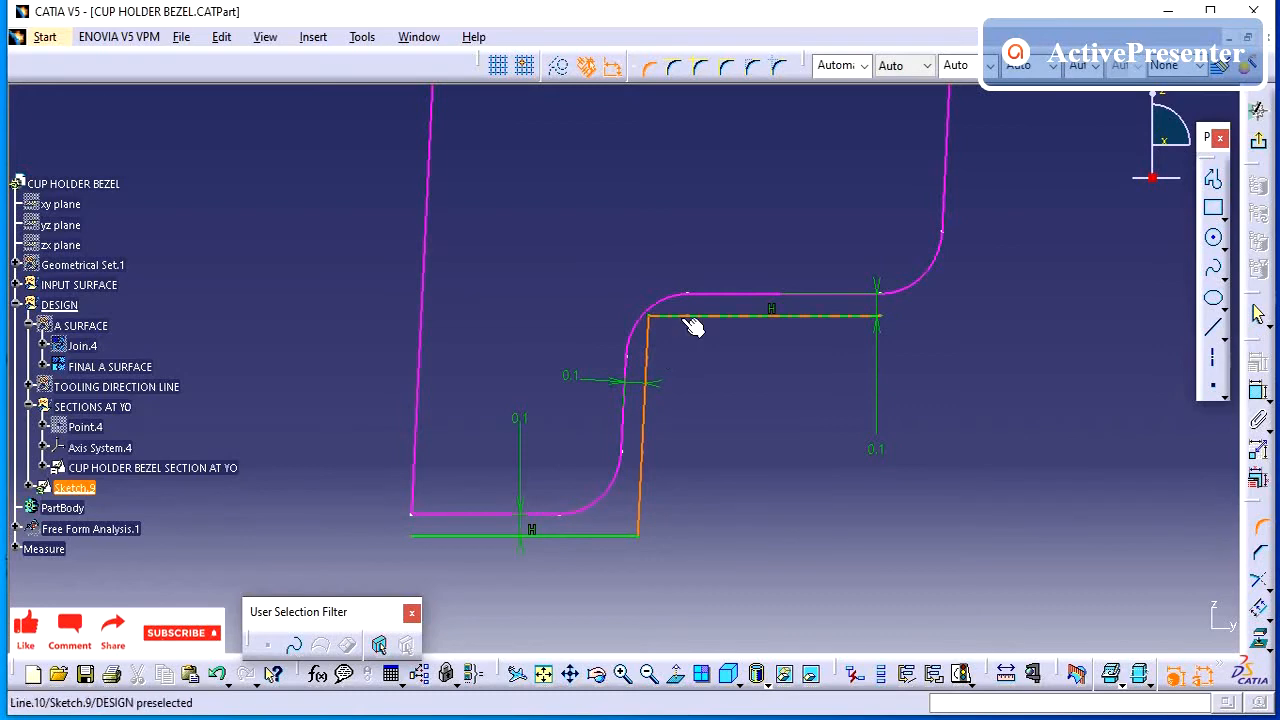
click(682, 317)
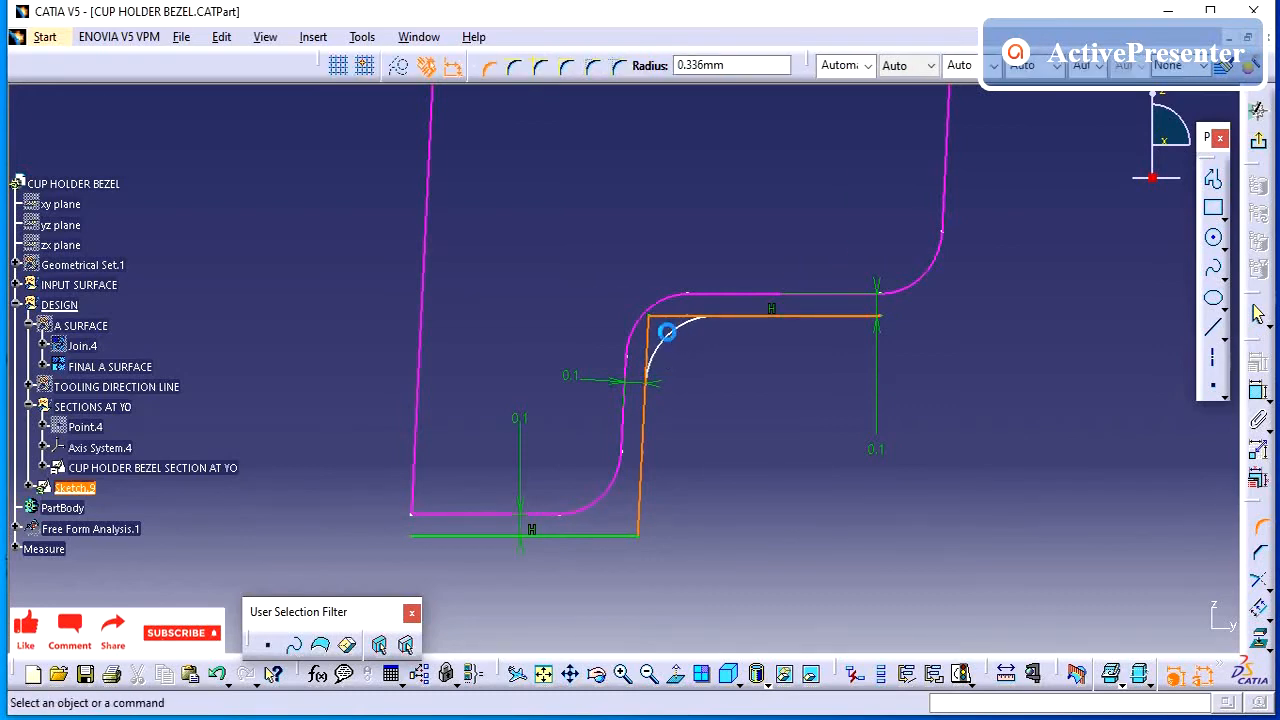
click(667, 332)
double_click(682, 350)
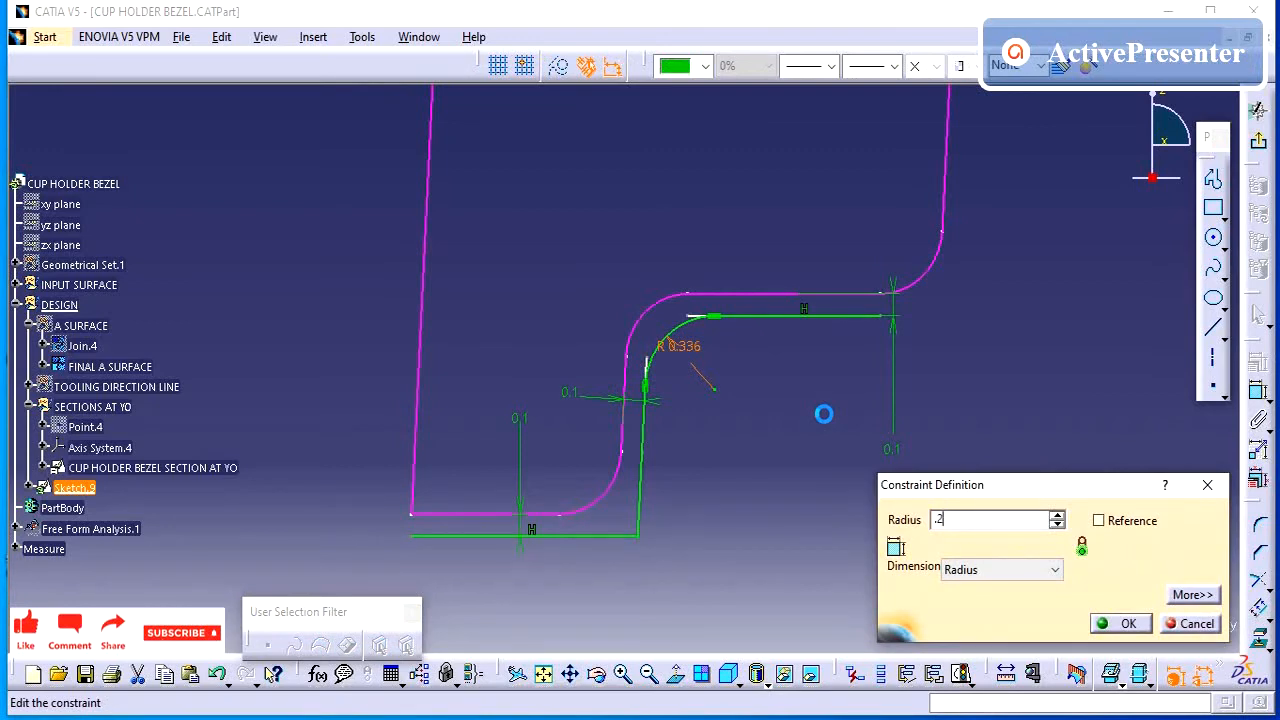
key(Return)
click(804, 429)
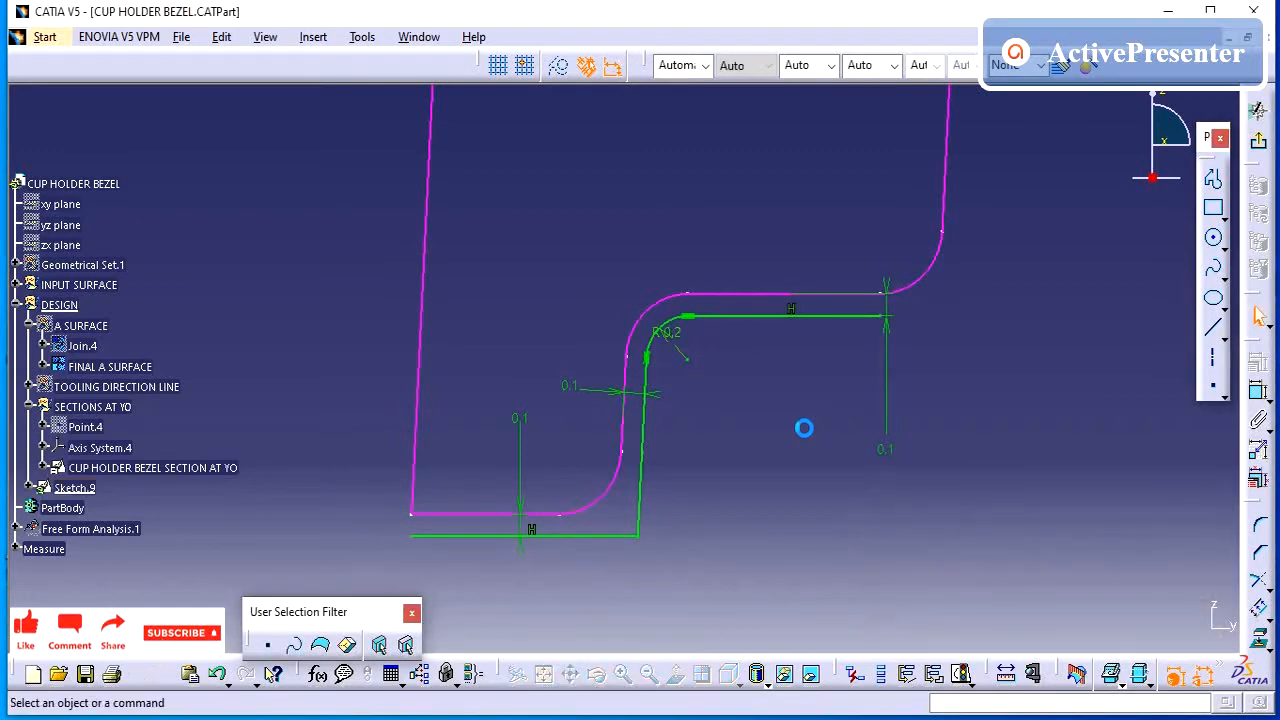
Round the lower corner between the offset vertical line and the bottom line with a 0.4 mm radius
click(1260, 526)
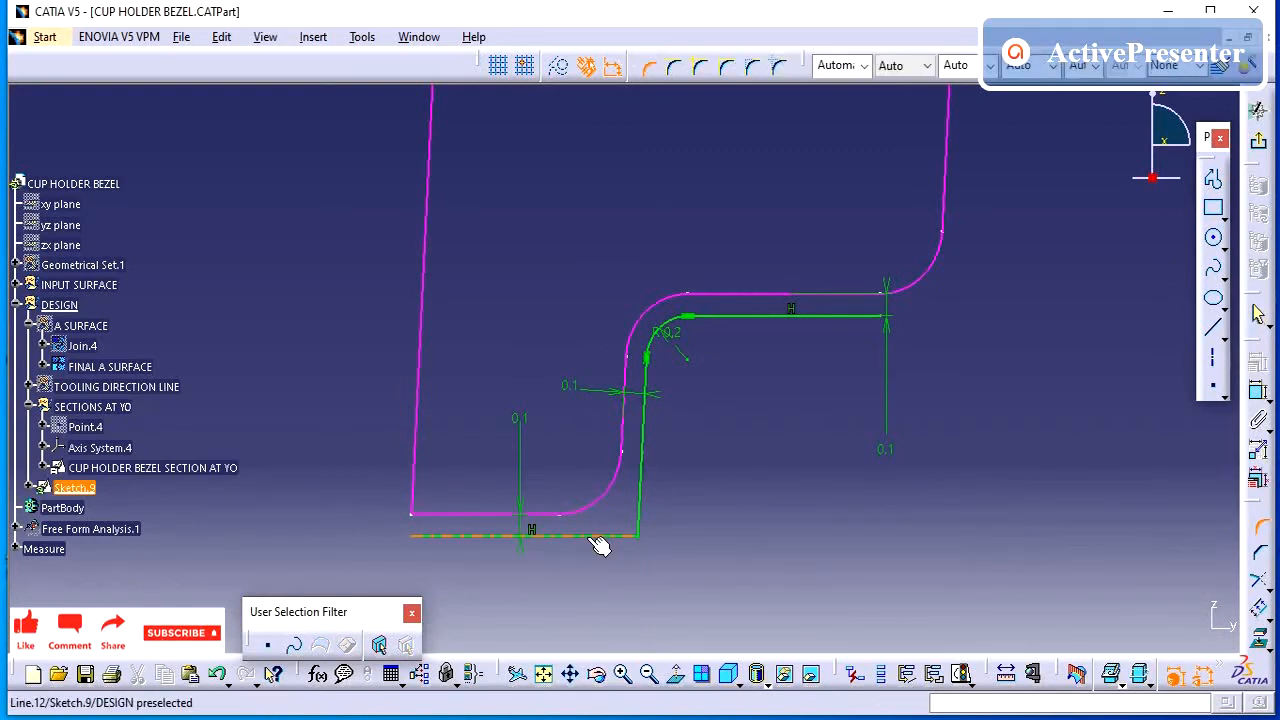
click(644, 490)
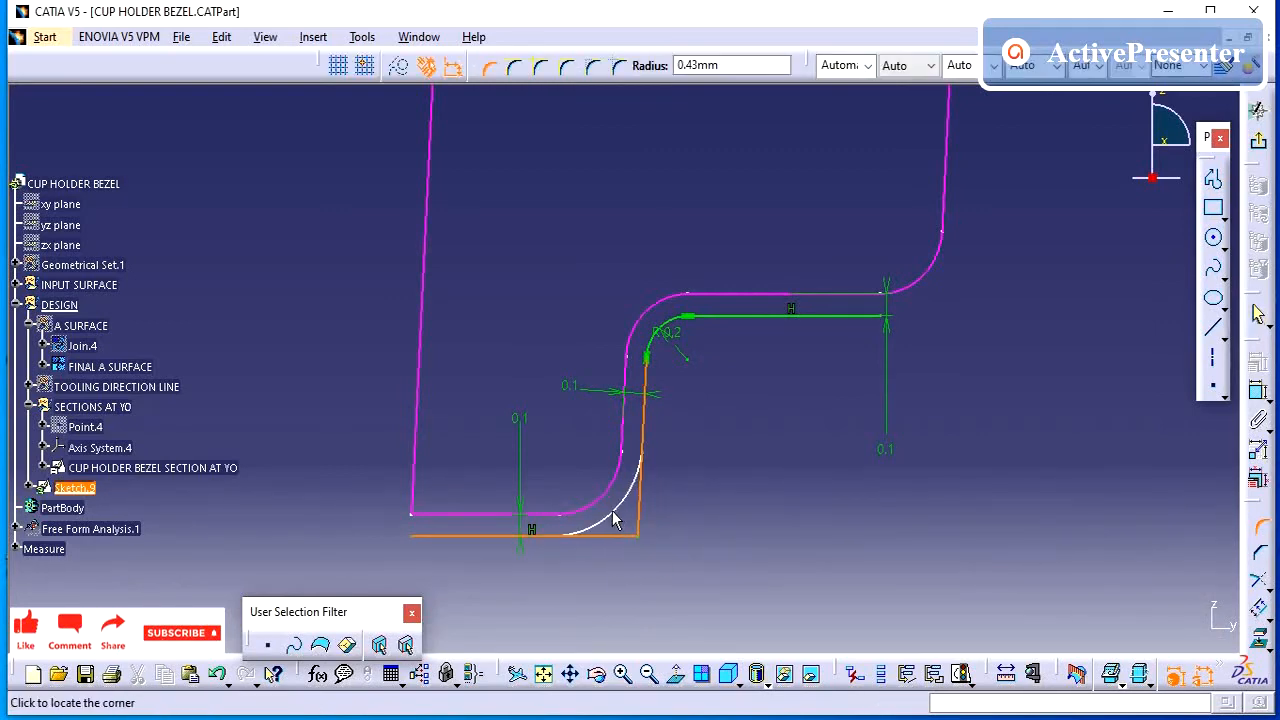
click(598, 491)
double_click(589, 484)
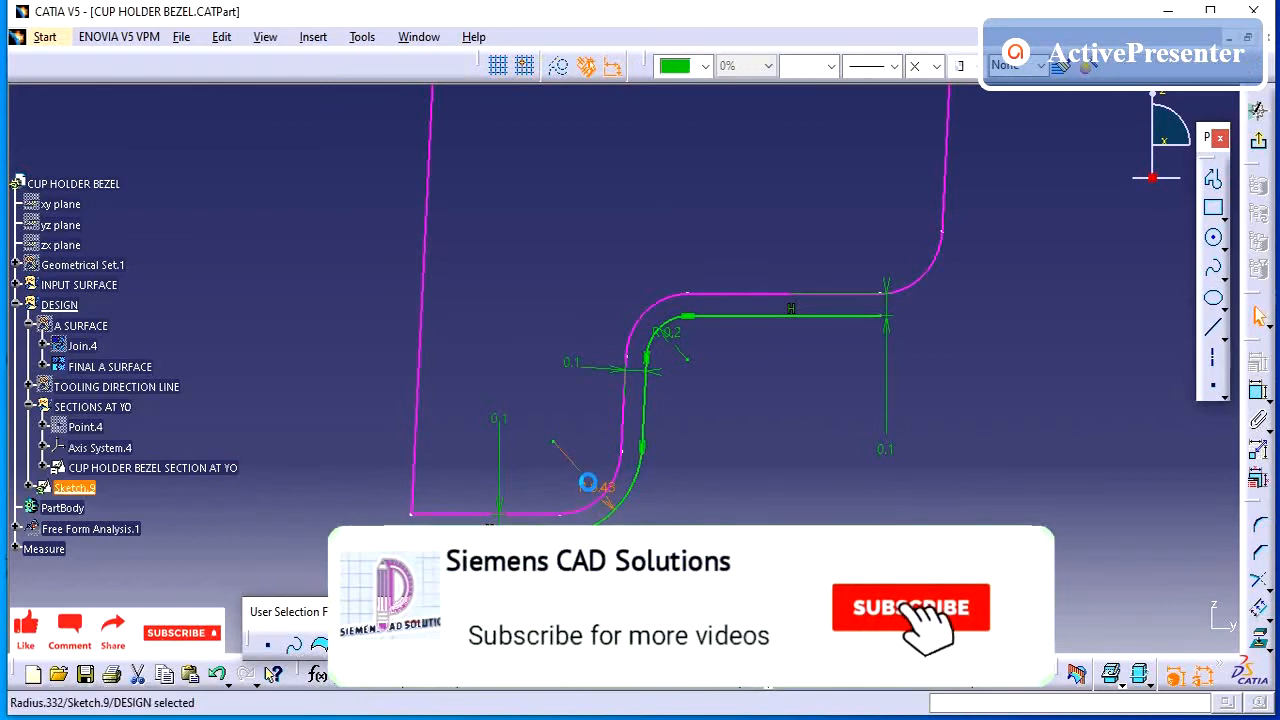
text(0.4)
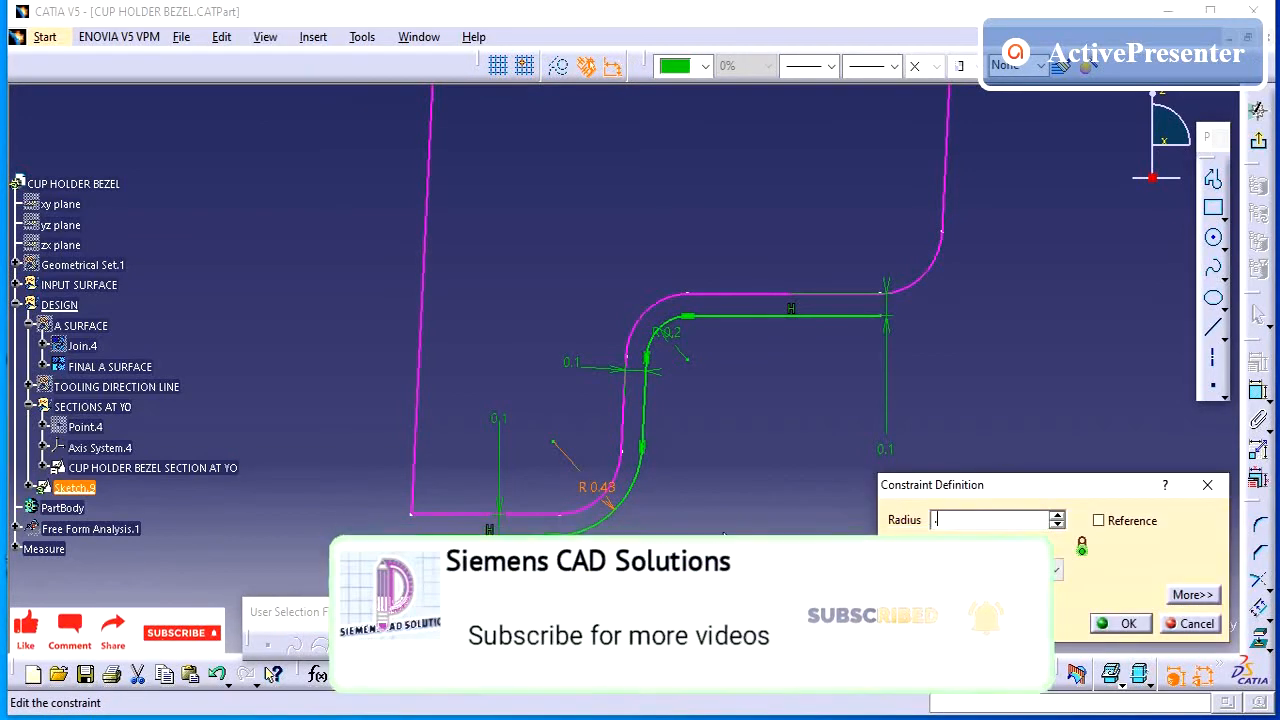
key(Return)
click(780, 481)
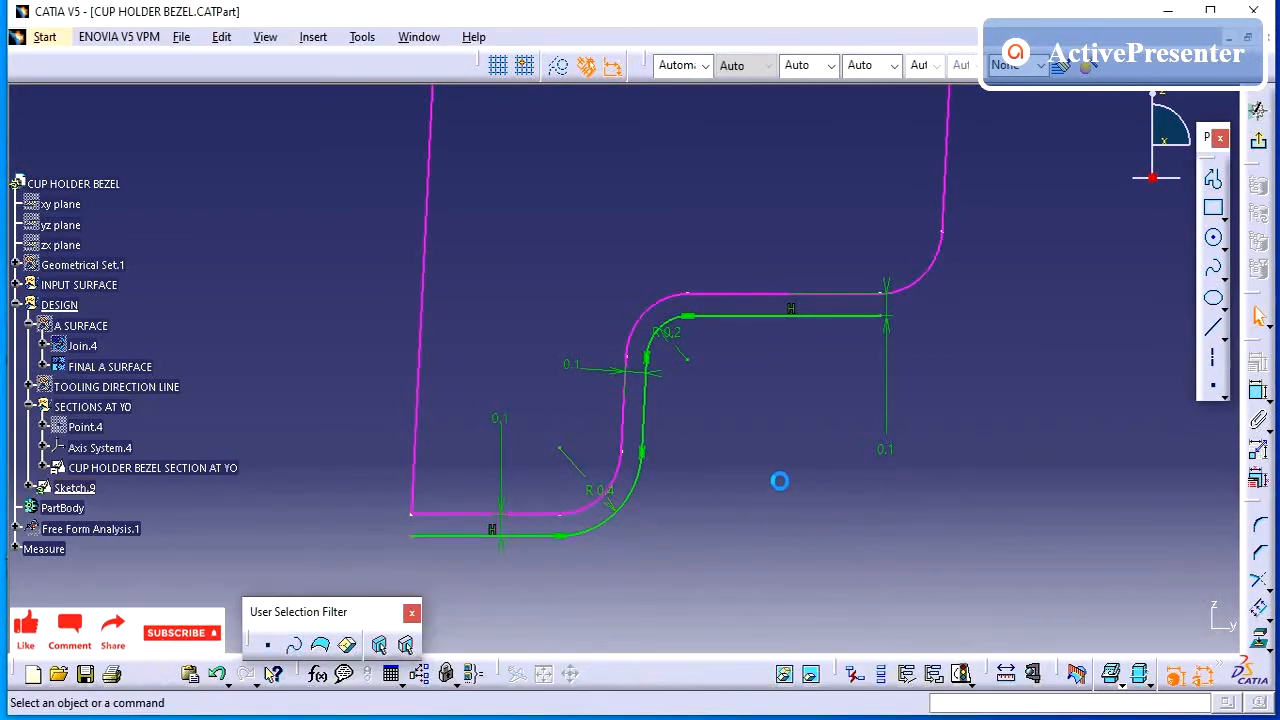
middle_drag(810, 441, 773, 690)
middle_drag(682, 360, 686, 668)
mouse_move(523, 421)
middle_down()
mouse_move(634, 394)
mouse_move(645, 350)
middle_up()
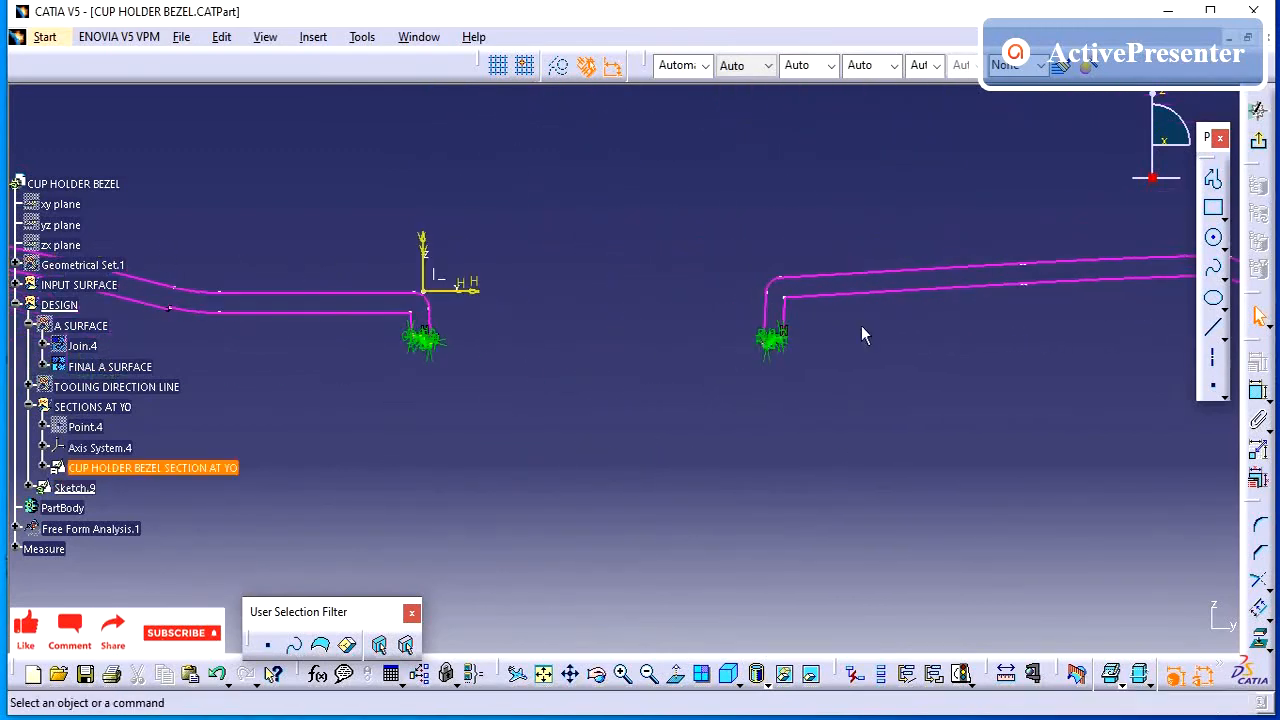
drag(1200, 340, 1205, 343)
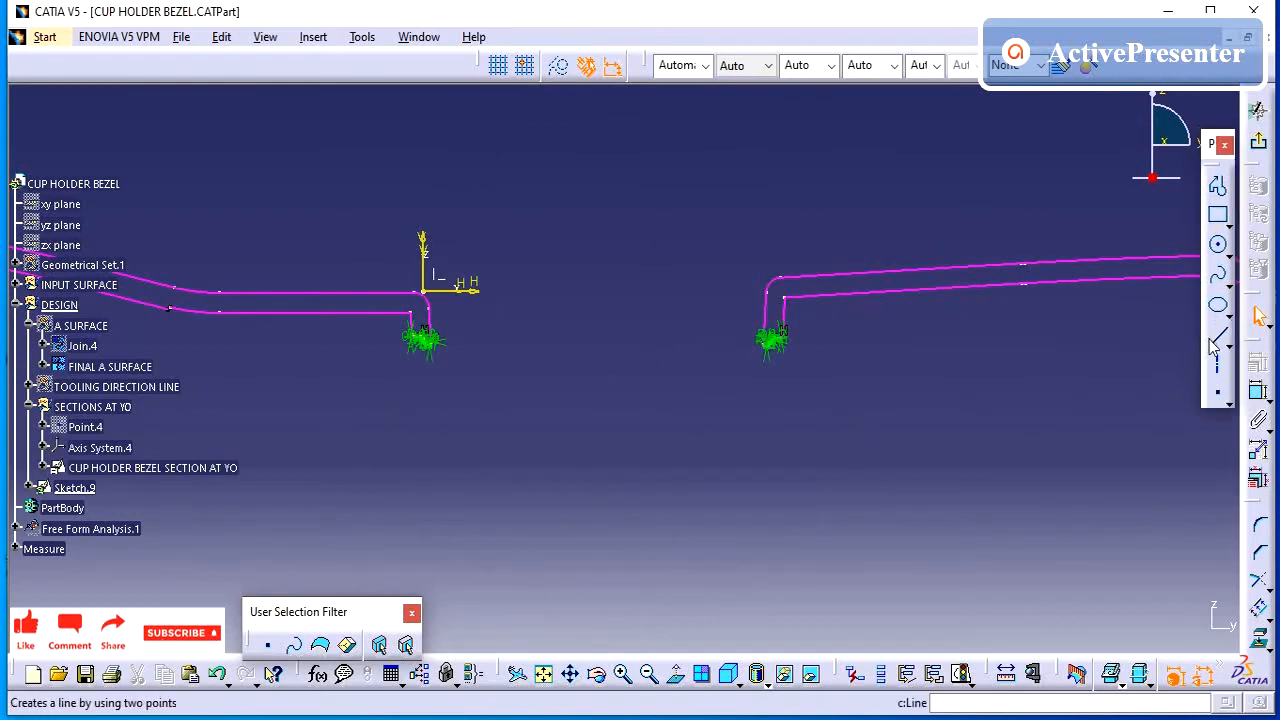
click(1213, 345)
mouse_move(811, 386)
middle_down()
mouse_move(1071, 380)
mouse_move(856, 277)
mouse_move(854, 217)
middle_up()
mouse_move(757, 363)
middle_down()
mouse_move(587, 371)
mouse_move(617, 269)
mouse_move(557, 263)
middle_up()
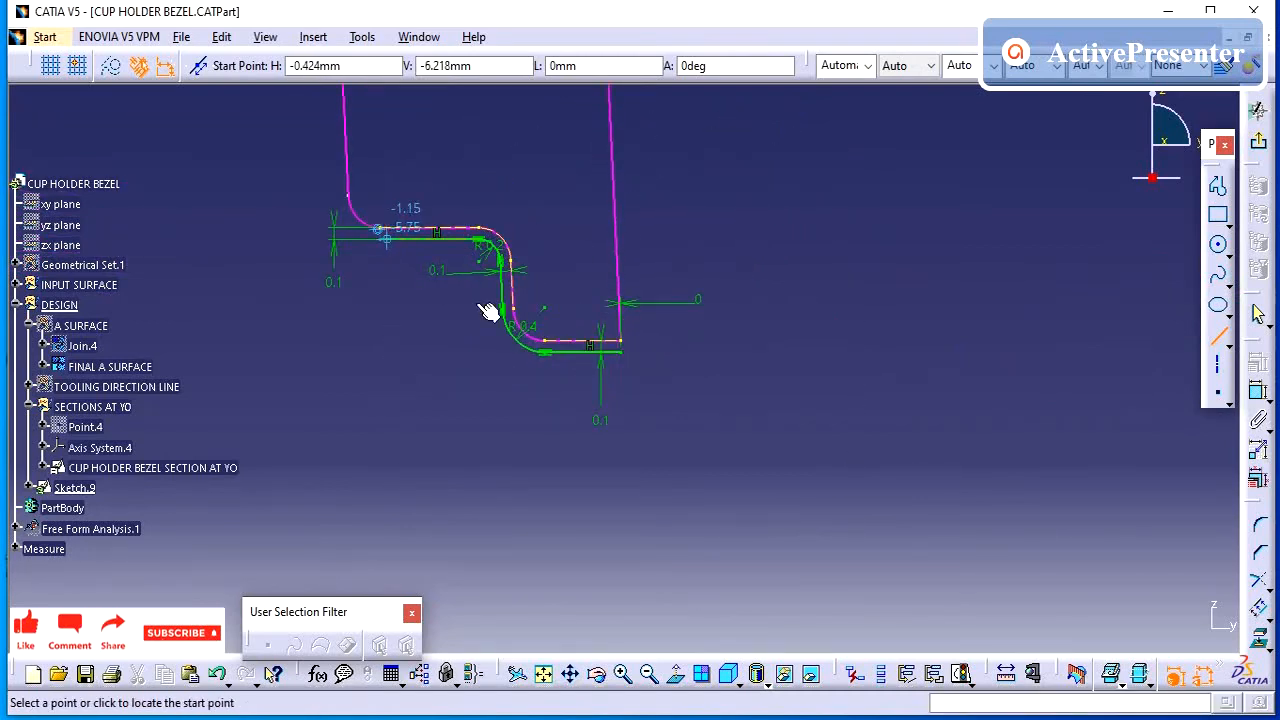
key(Escape)
Sketch a rectangle about 60 mm wide and 46 mm high below the bezel, its top edge spanning both lips
middle_drag(748, 297, 763, 626)
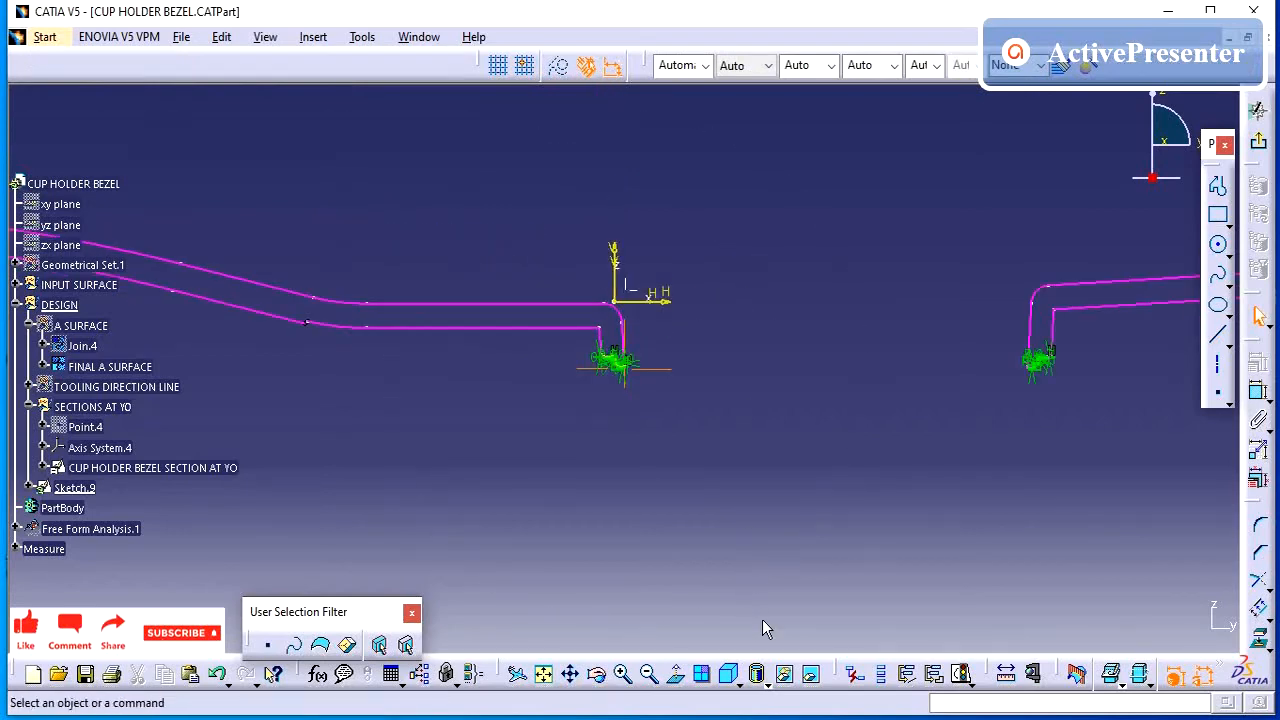
click(1218, 215)
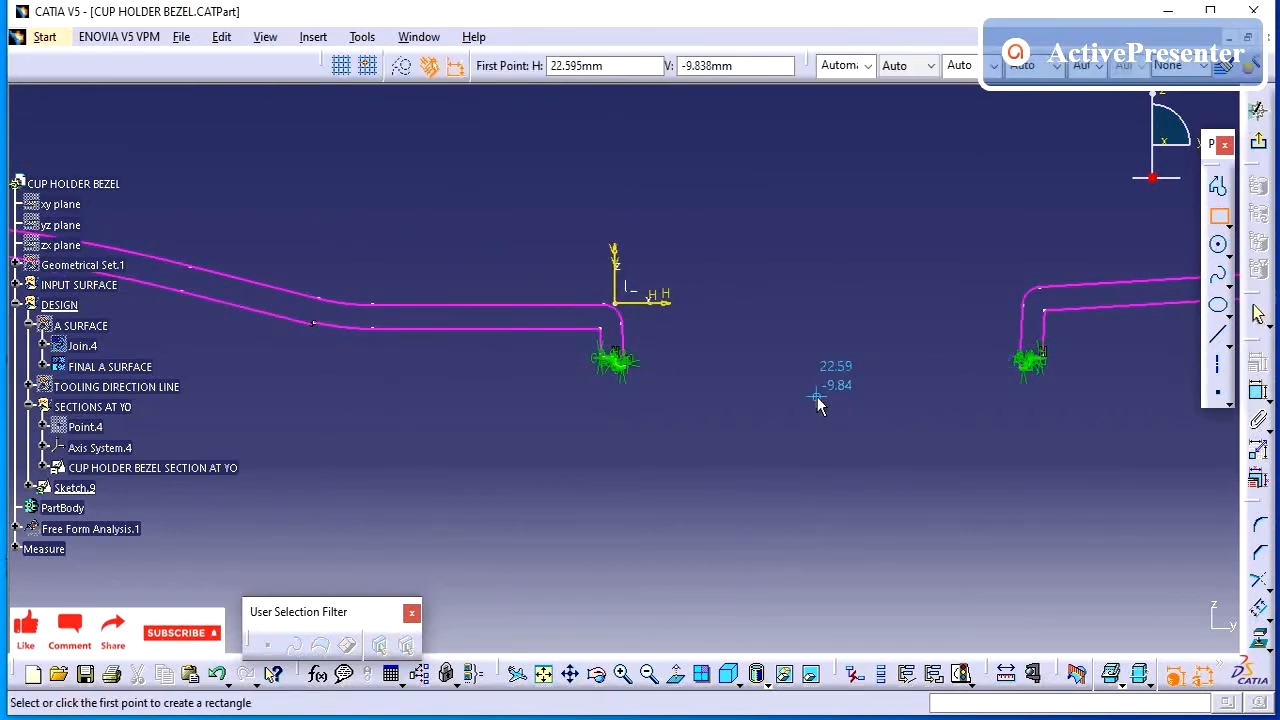
mouse_move(822, 480)
middle_down()
mouse_move(826, 545)
mouse_move(820, 536)
middle_up()
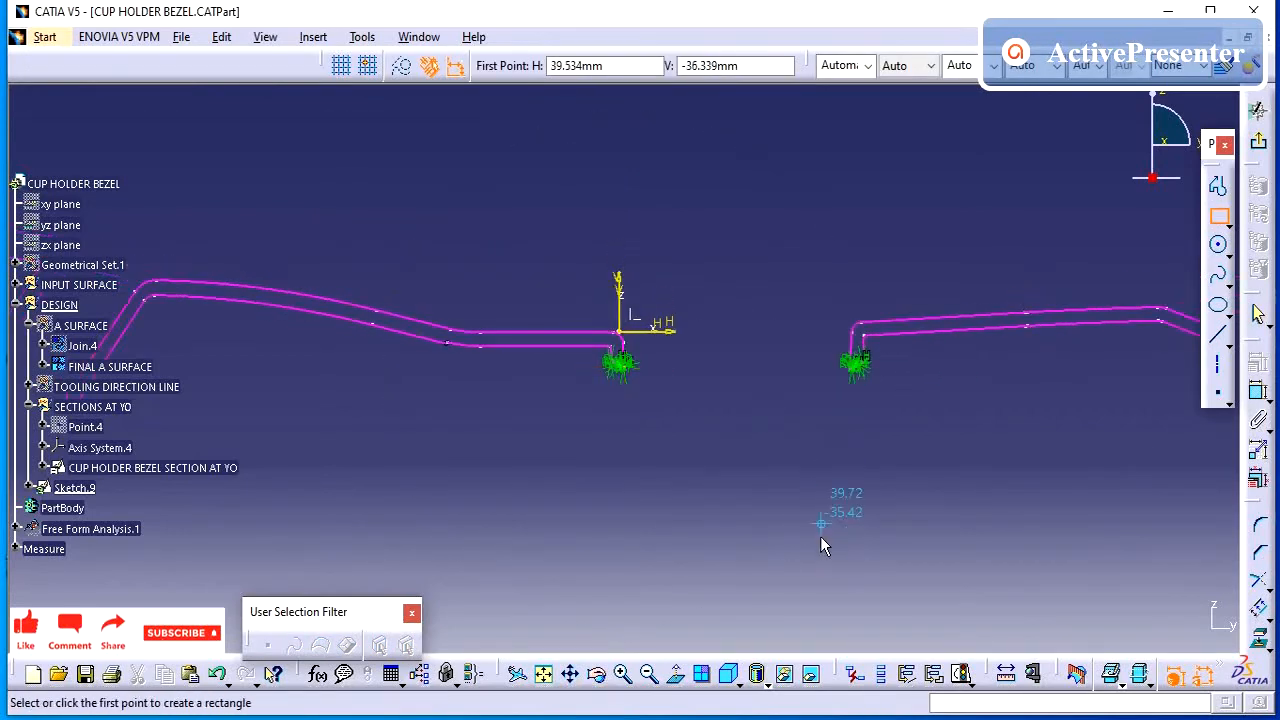
click(888, 609)
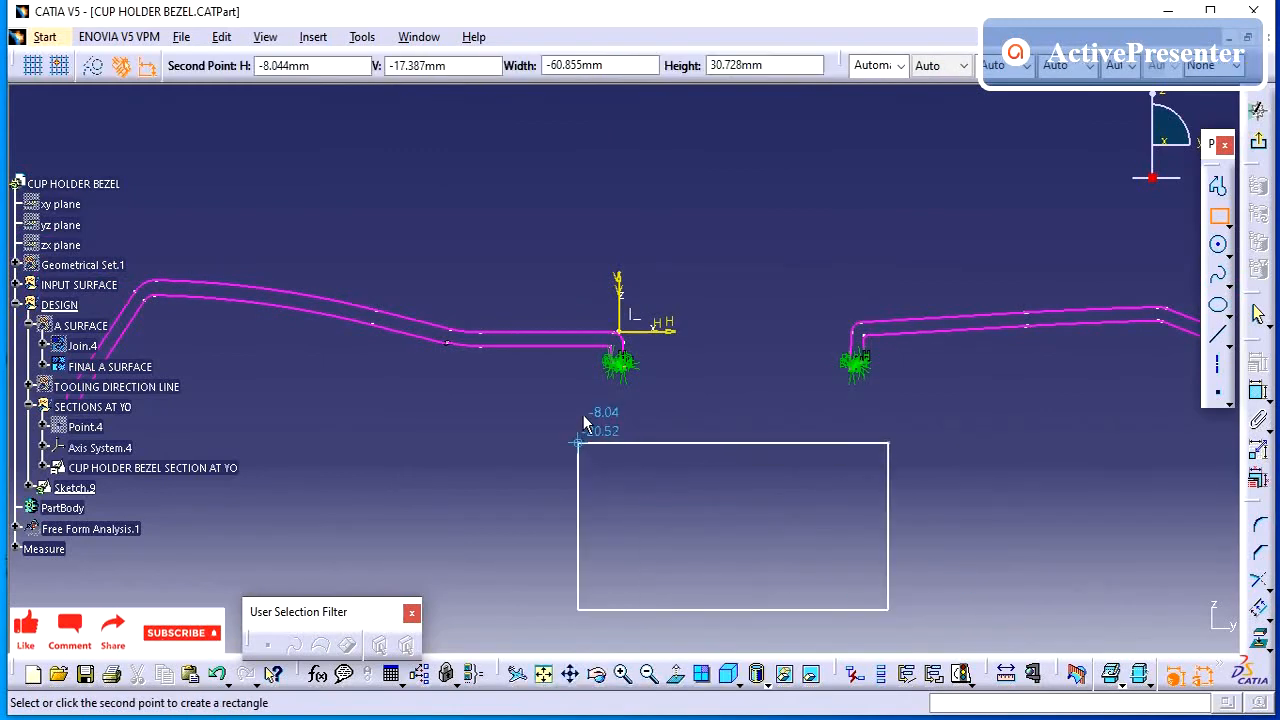
click(584, 362)
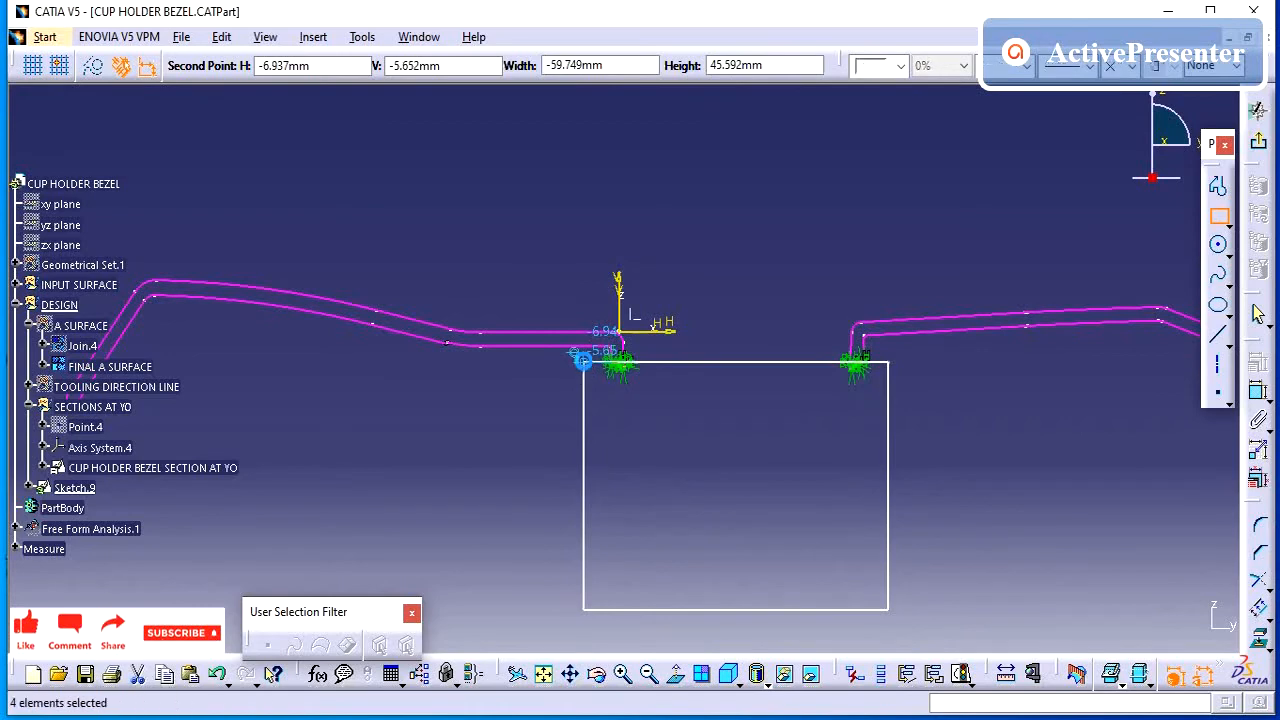
click(715, 450)
Delete the automatic constraints on the rectangle's top edge, including its coincidence with the projected lip edge near the sketch origin
middle_drag(743, 477, 860, 200)
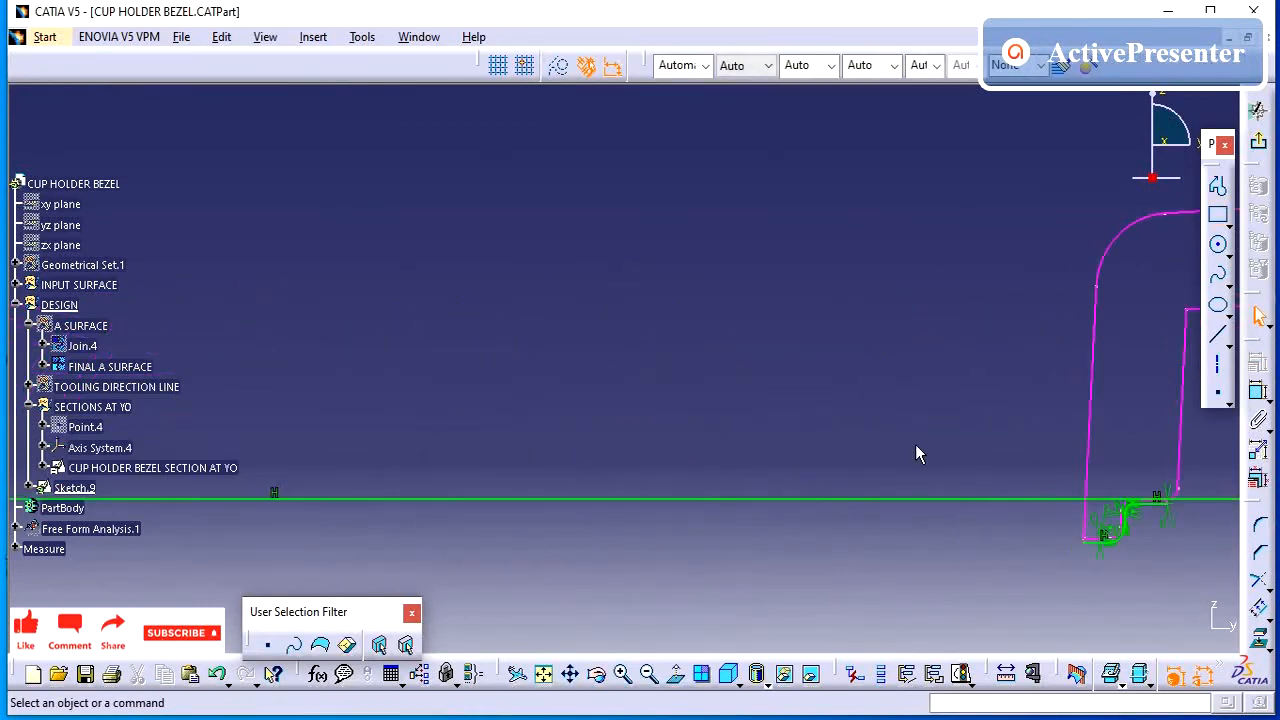
middle_drag(742, 423, 176, 273)
middle_drag(774, 430, 794, 303)
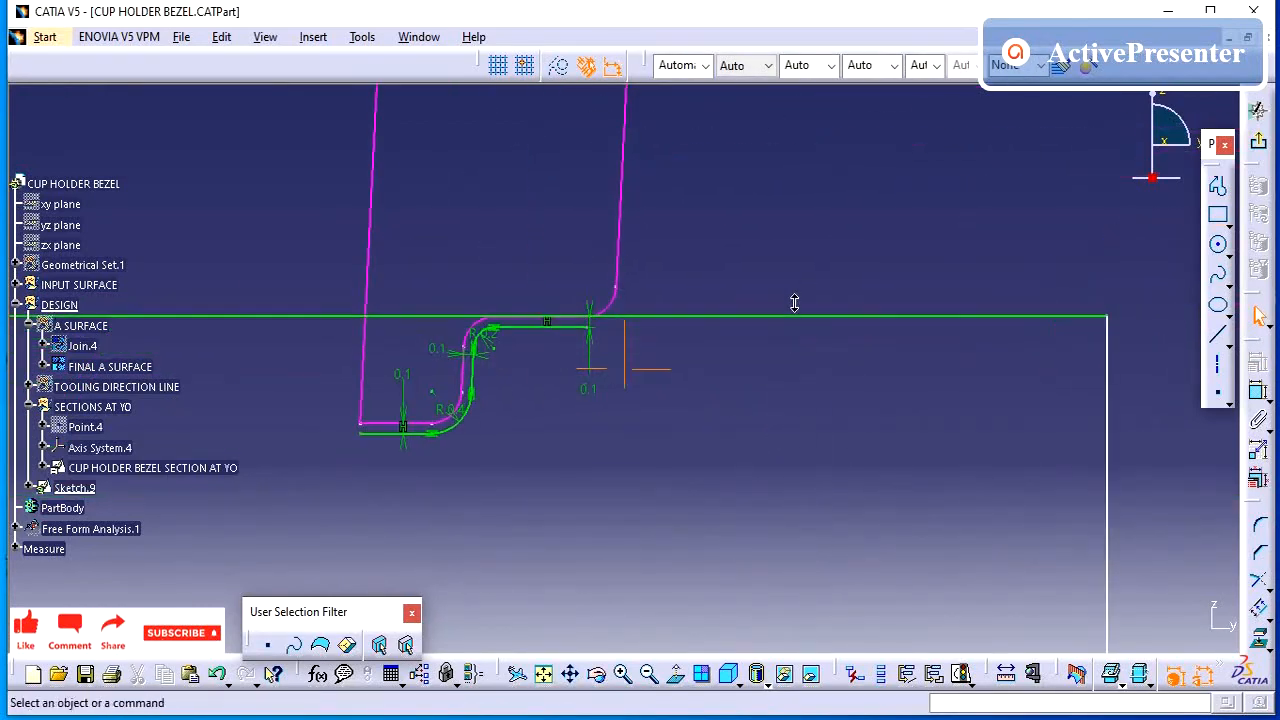
middle_drag(680, 325, 942, 438)
middle_drag(250, 456, 716, 462)
middle_drag(623, 457, 593, 351)
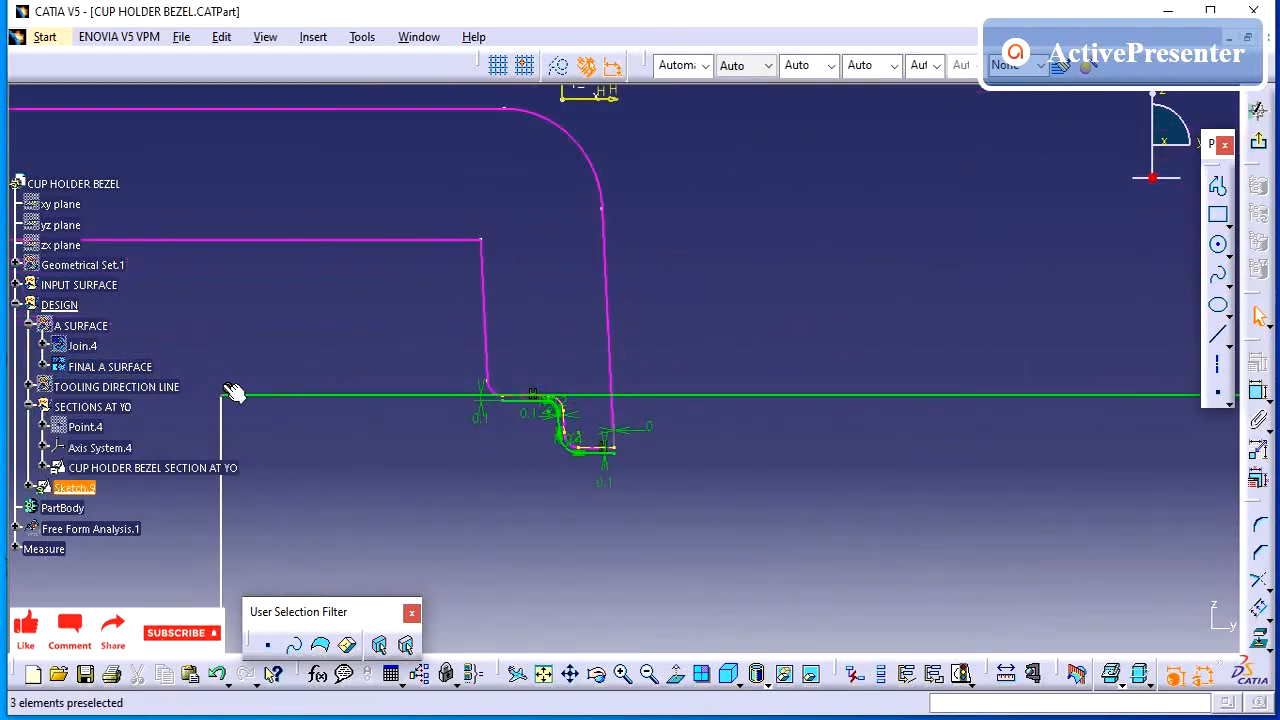
click(236, 386)
click(264, 372)
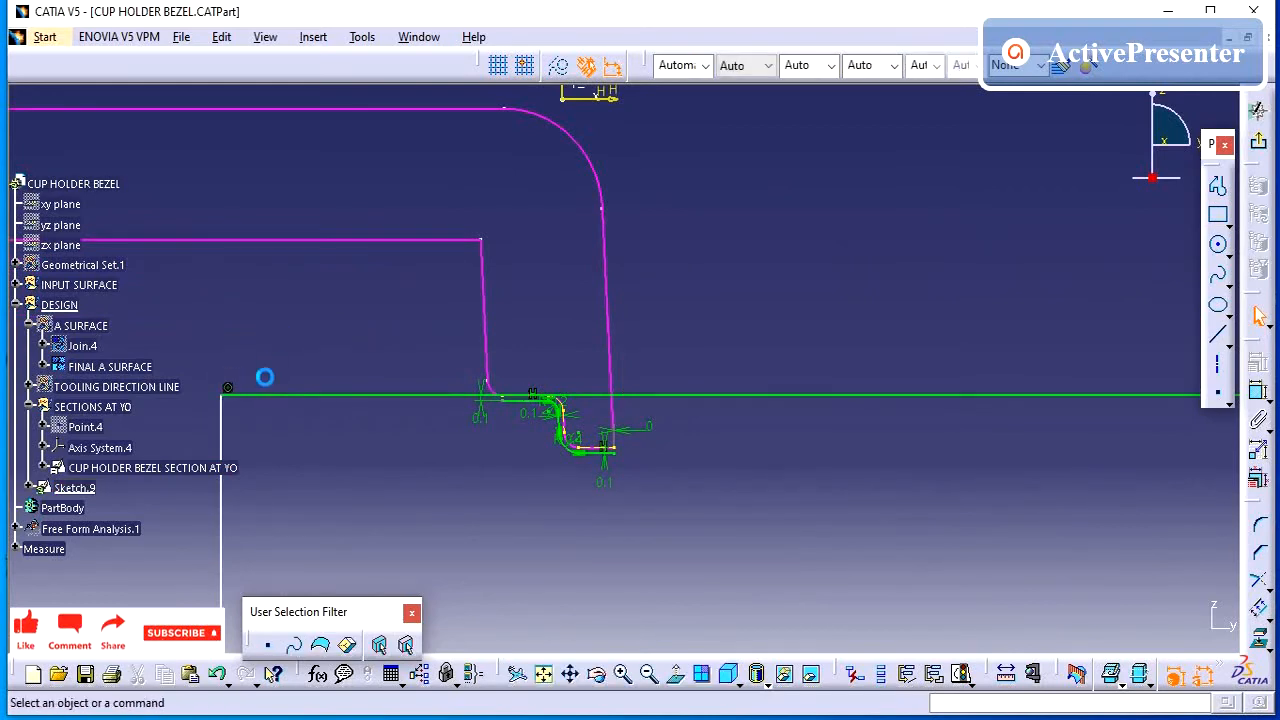
click(231, 389)
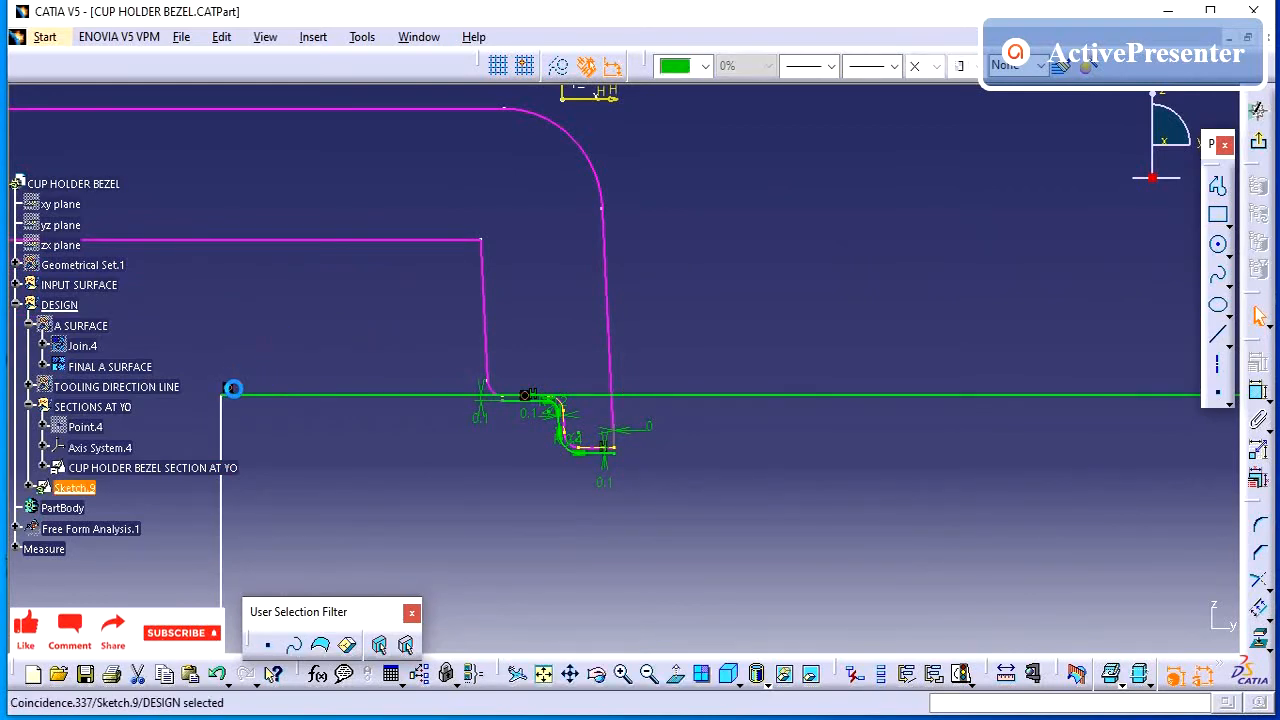
key(Delete)
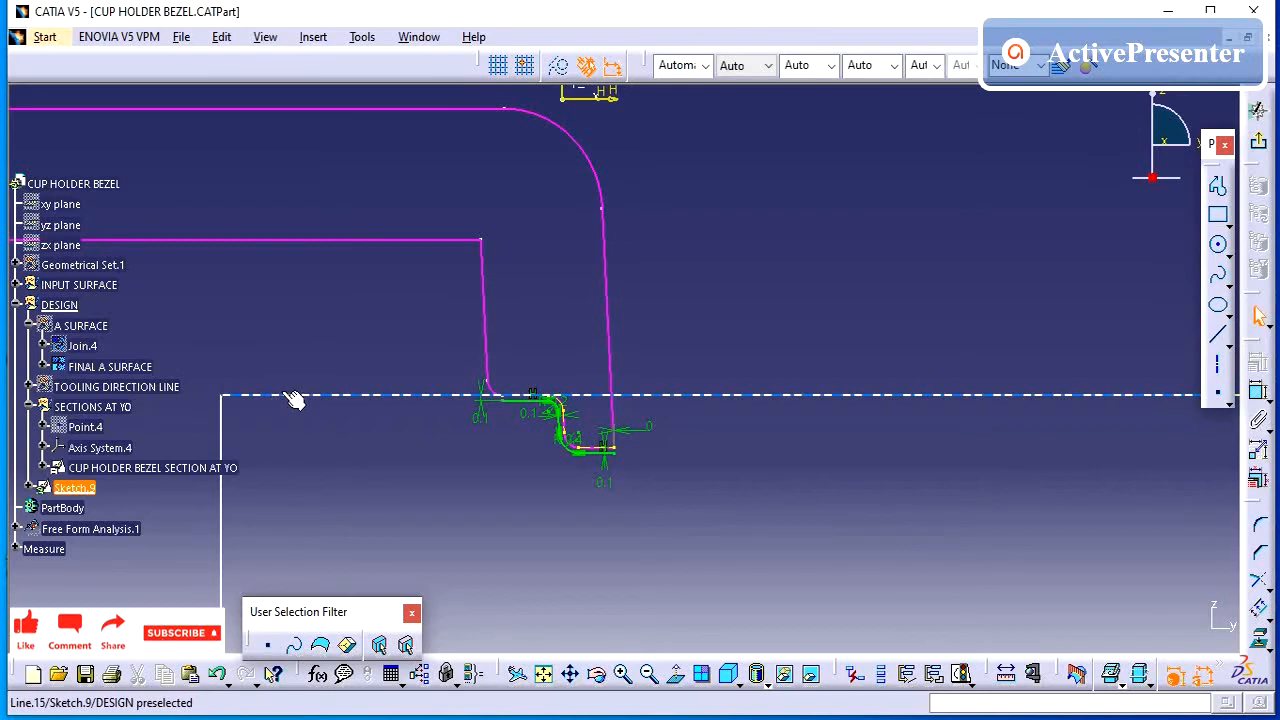
Move the rectangle's top edge down from the projected step edge so it crosses the vertical part of the lip
click(1256, 390)
click(788, 396)
click(744, 404)
drag(744, 404, 749, 433)
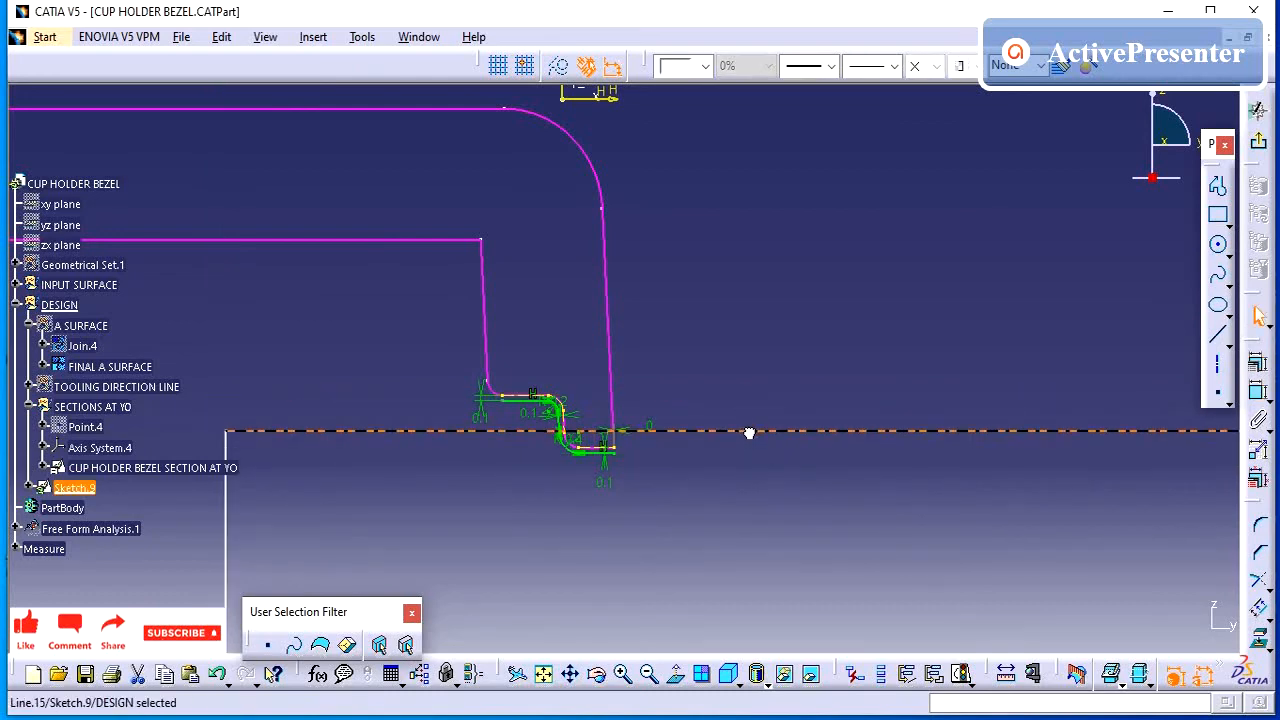
click(1069, 349)
Constrain the rectangle's top edge to the offset lip line near the sketch origin with a distance of 0 mm
click(1258, 391)
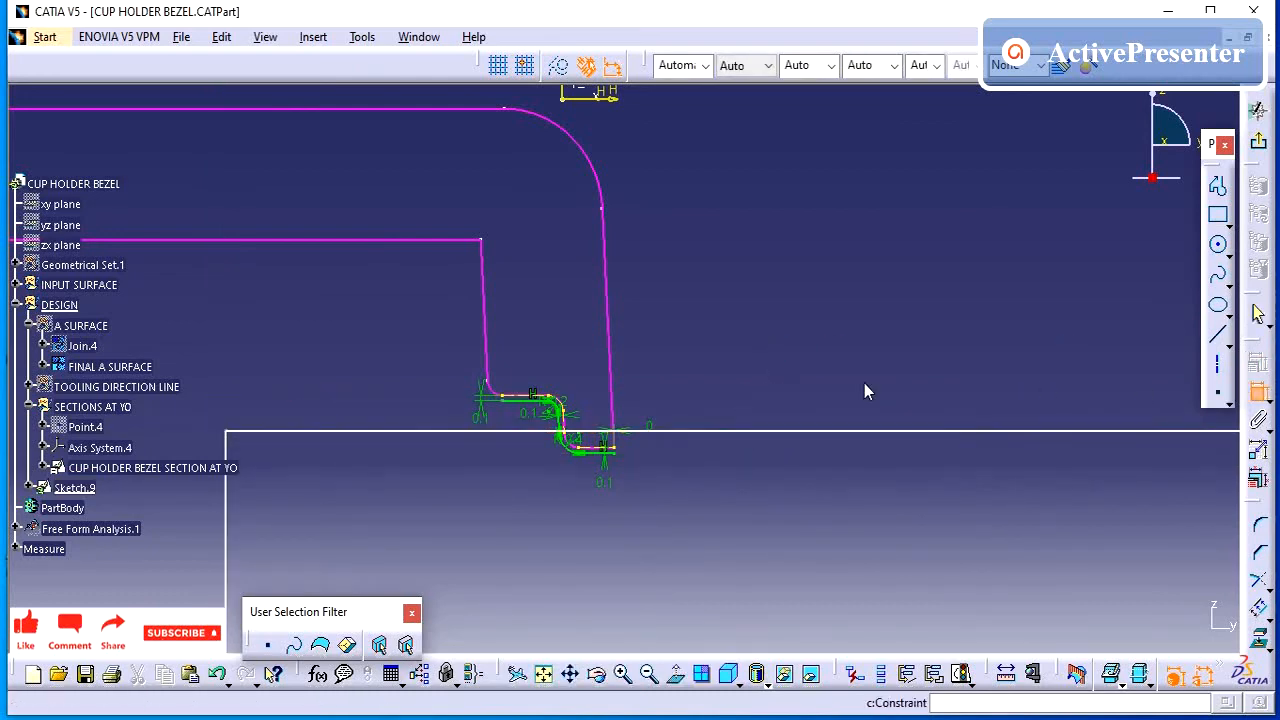
mouse_move(750, 383)
middle_down()
mouse_move(791, 251)
mouse_move(929, 260)
mouse_move(531, 423)
middle_up()
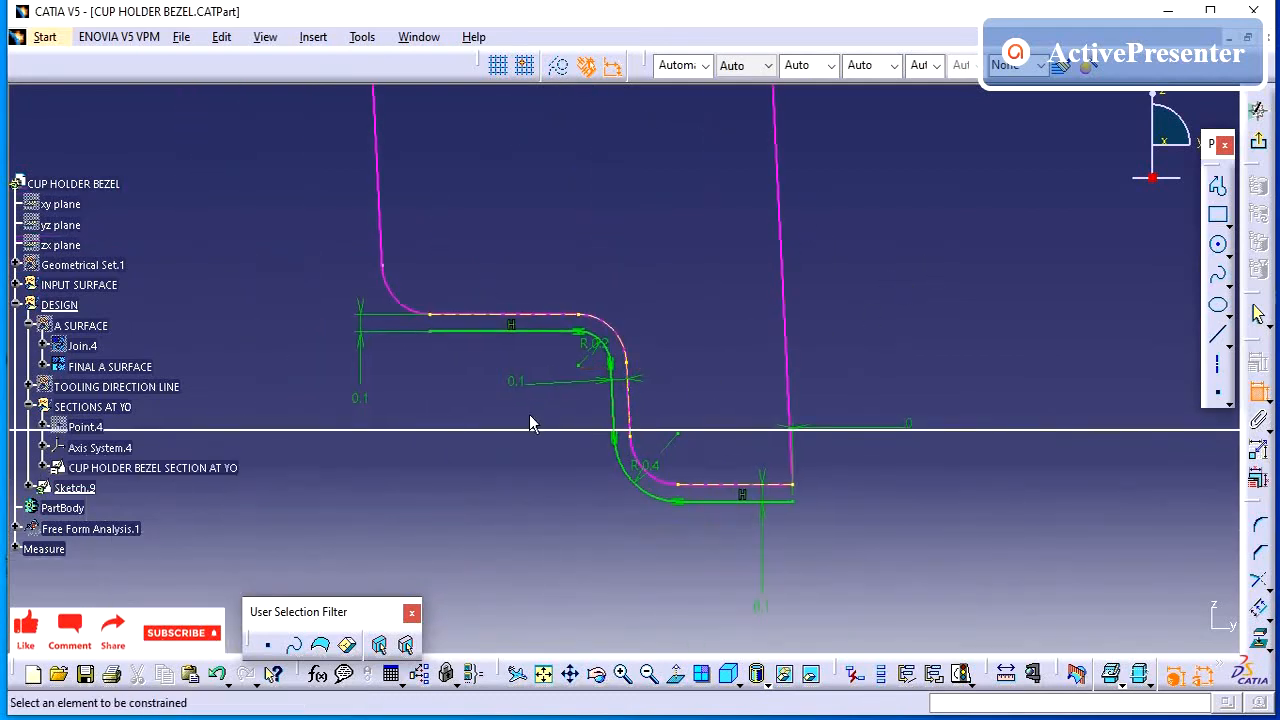
click(550, 433)
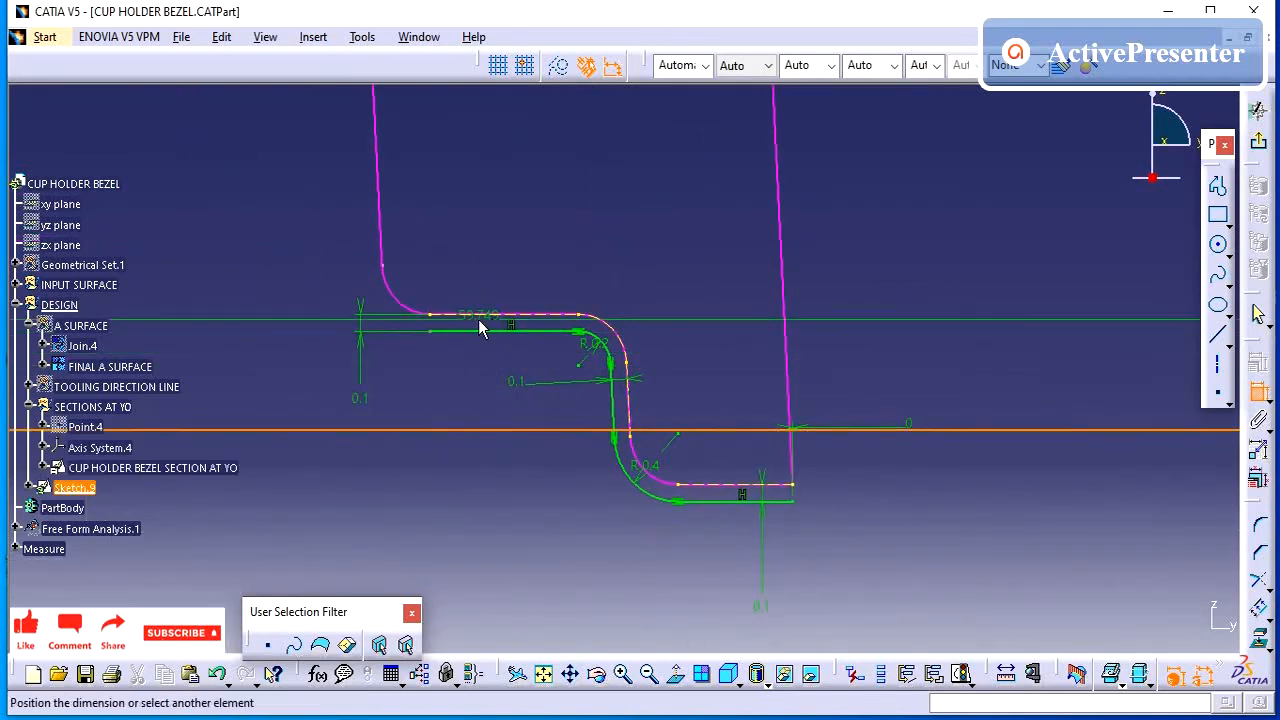
click(466, 331)
right_click(389, 509)
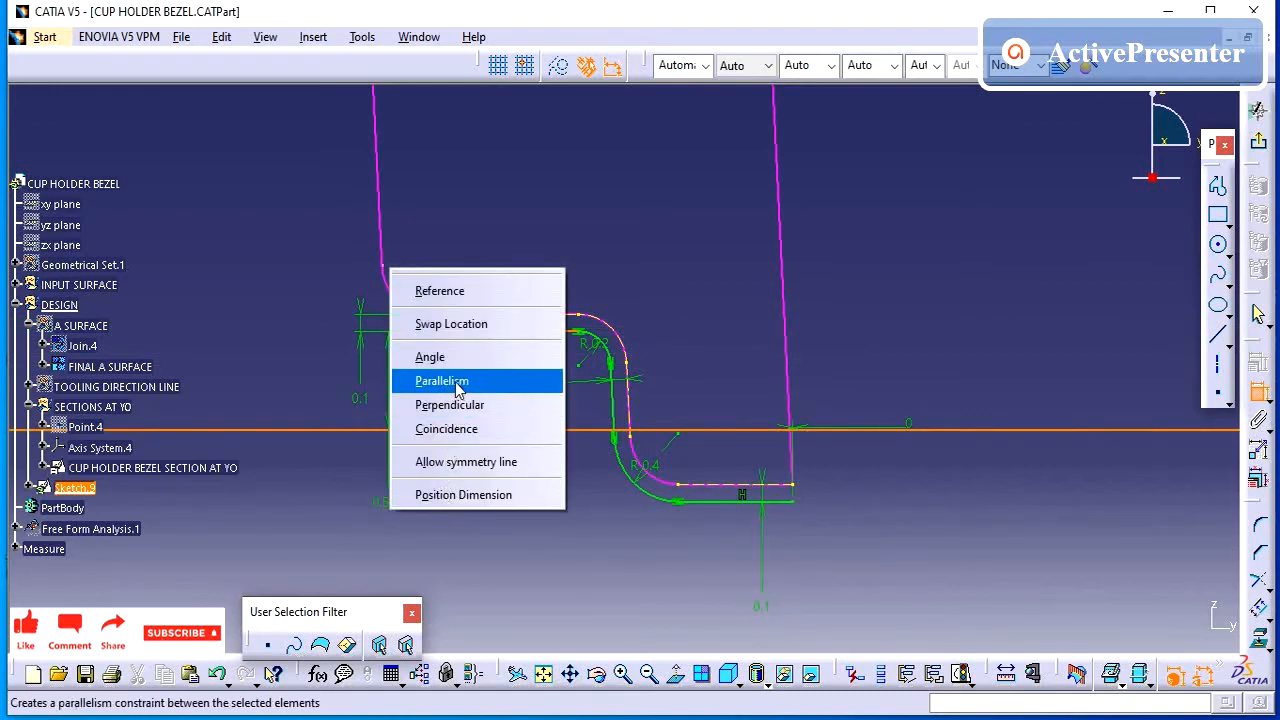
click(314, 480)
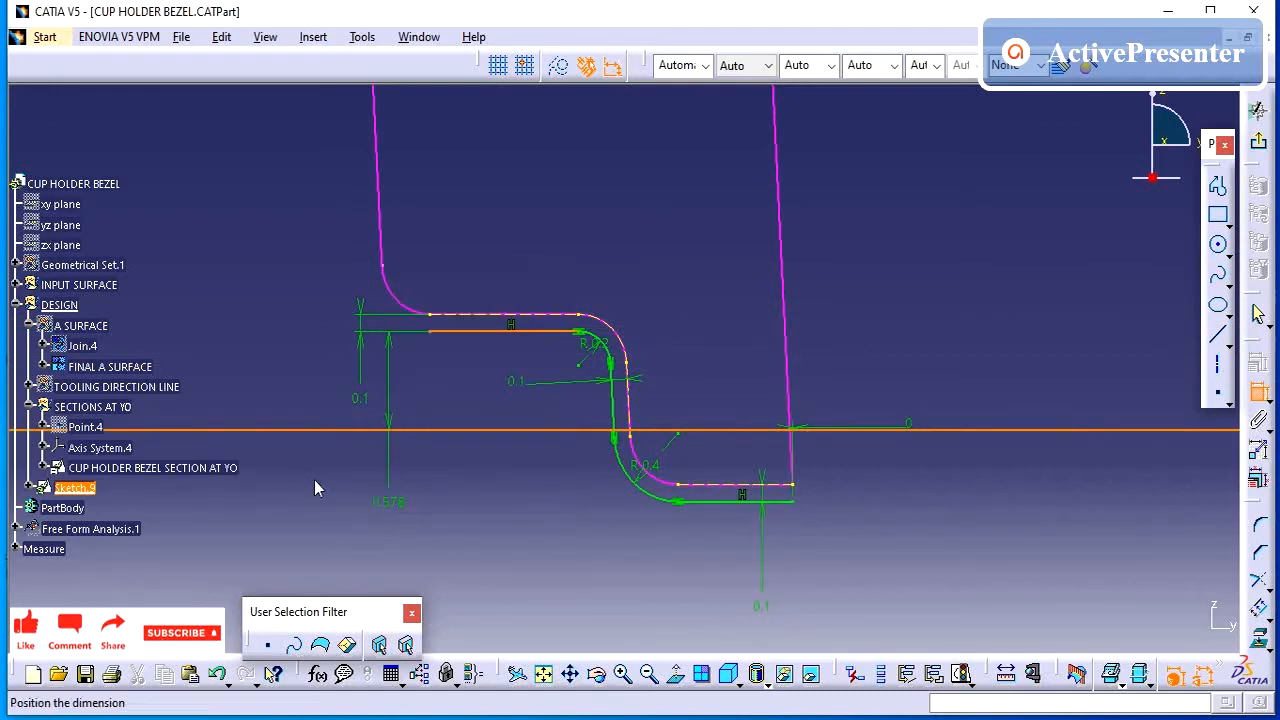
click(368, 495)
double_click(374, 493)
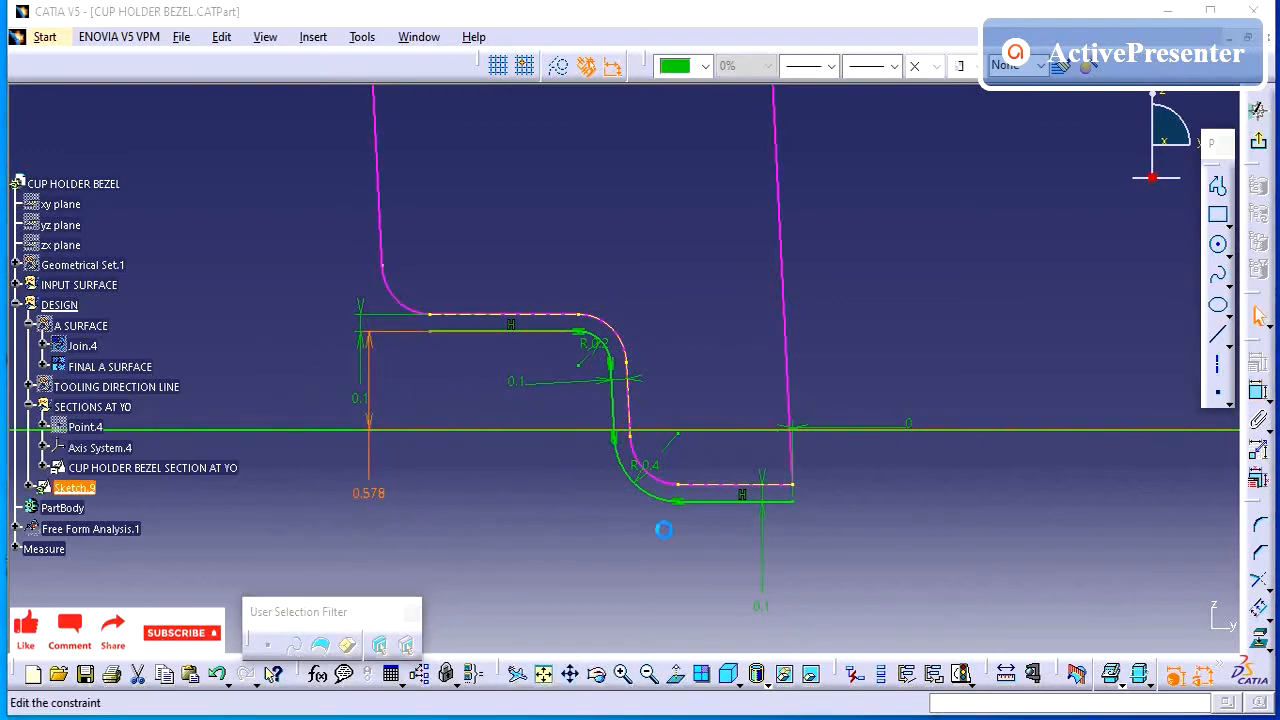
key(Return)
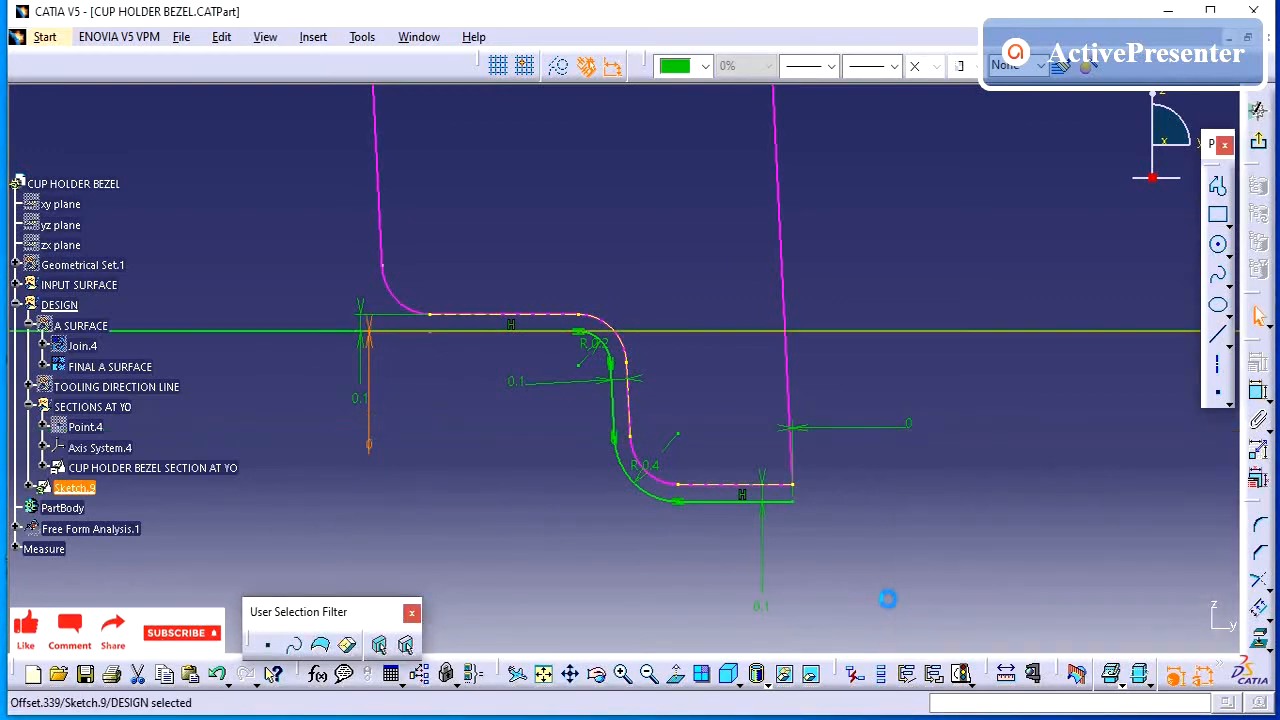
Dimension the rectangle's vertical side 0.5 mm from the end of the projected step edge on the lip away from the origin
mouse_move(552, 370)
middle_down()
mouse_move(575, 590)
mouse_move(600, 625)
middle_up()
click(551, 361)
click(737, 528)
middle_drag(737, 526, 750, 640)
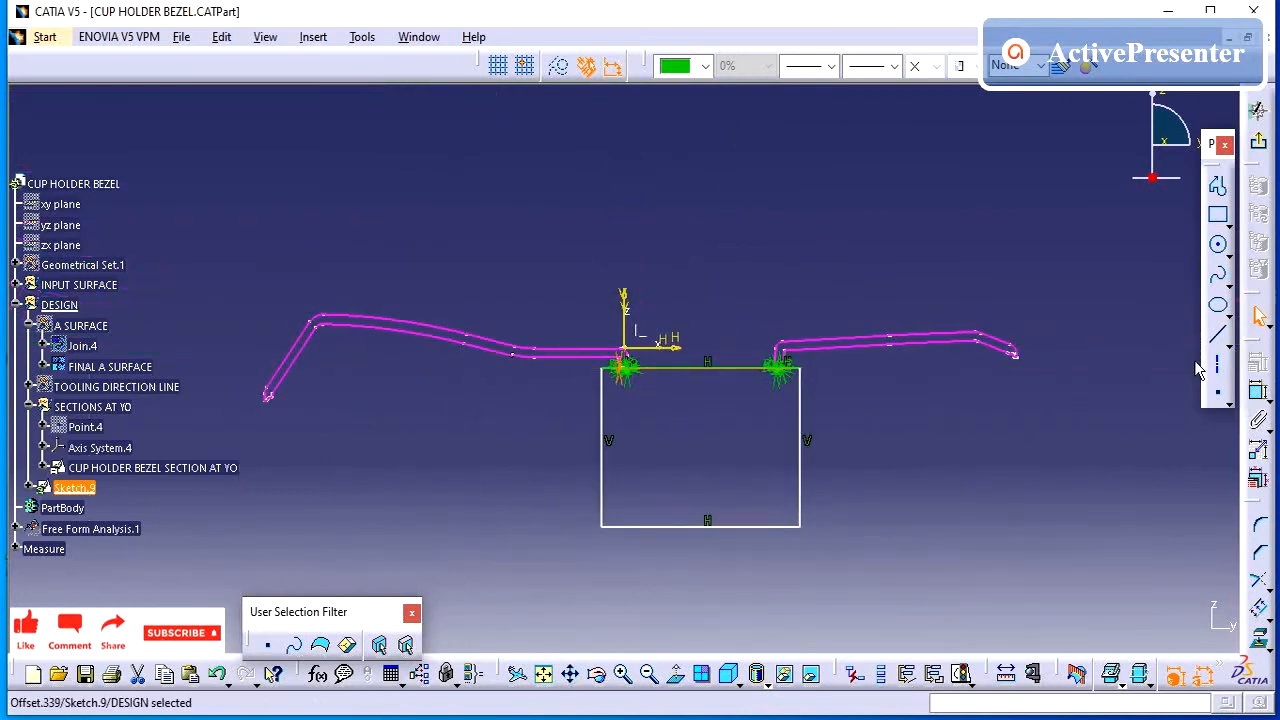
click(1259, 392)
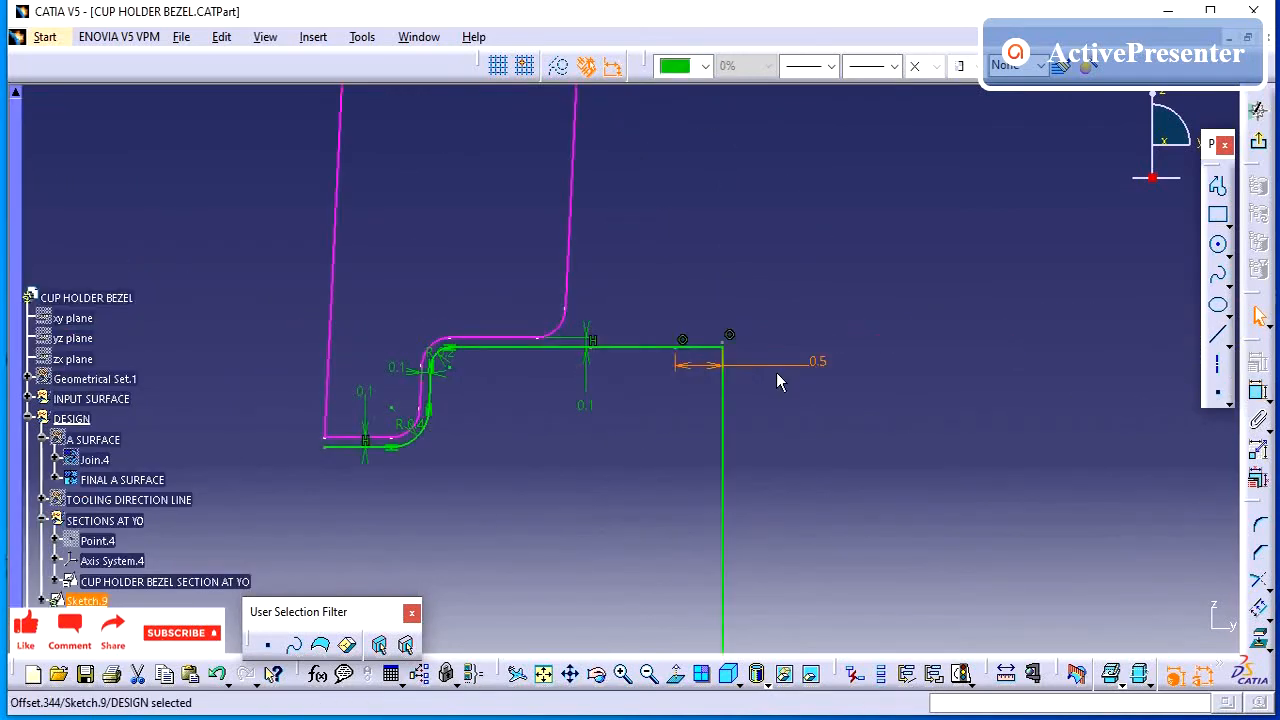
Undo the 0.5 mm dimension change at the lip away from the origin and delete the rectangle's overall width dimension
key(ctrl+z)
key(ctrl+z)
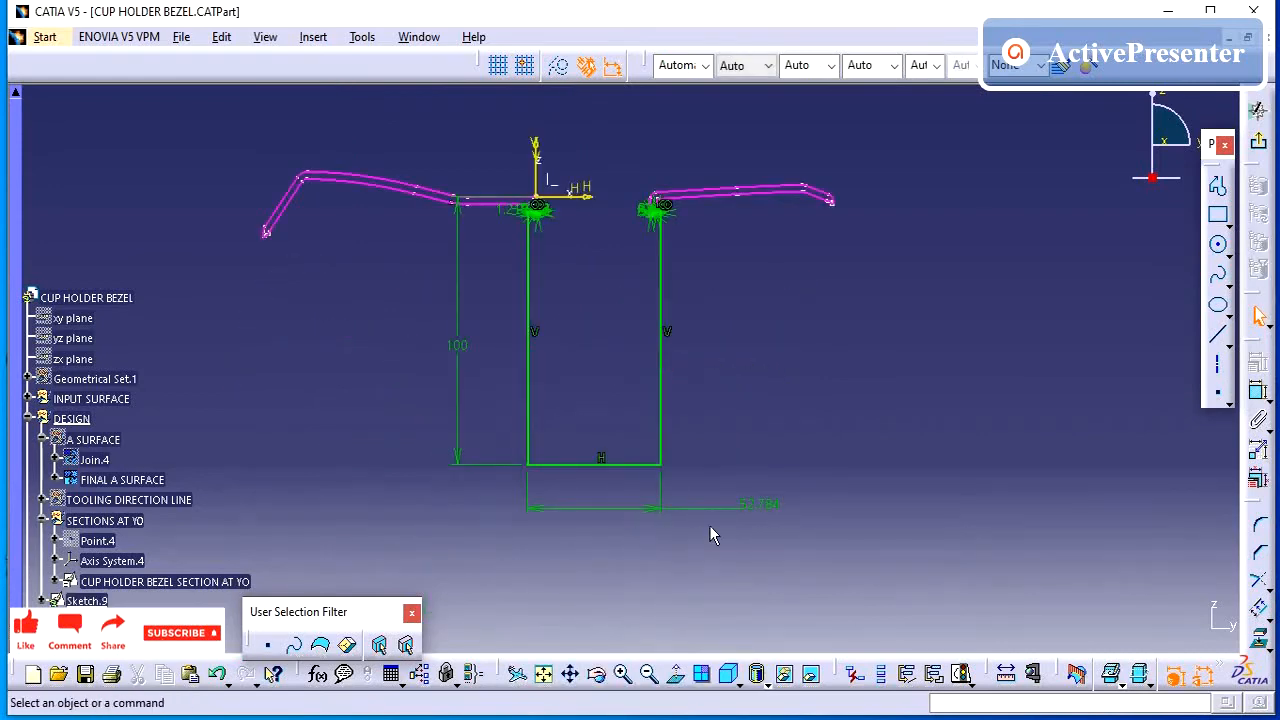
click(752, 505)
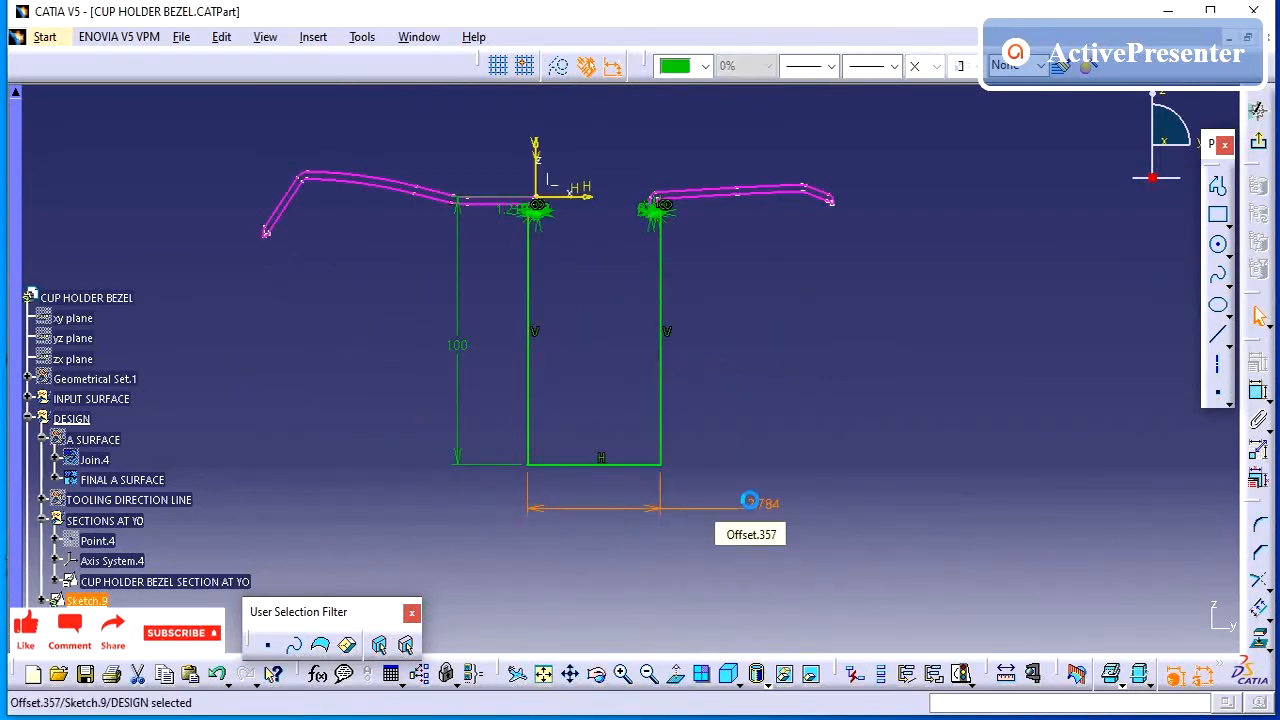
key(Delete)
Set the rectangle side's distance from the step edge to 0.5 mm on the lip away from the origin
mouse_move(752, 202)
middle_down()
mouse_move(711, 311)
mouse_move(708, 400)
mouse_move(665, 470)
middle_up()
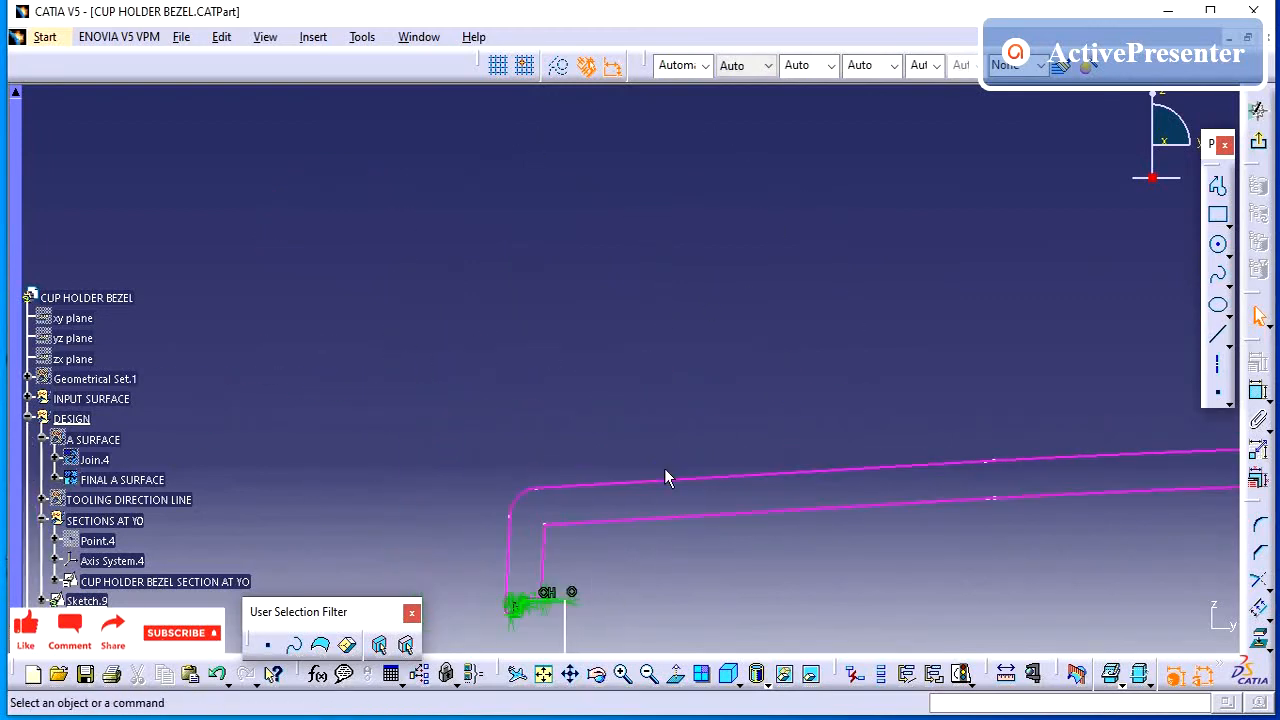
middle_drag(615, 640, 621, 356)
mouse_move(621, 480)
middle_down()
mouse_move(686, 320)
mouse_move(684, 275)
middle_up()
mouse_move(507, 292)
middle_down()
mouse_move(689, 511)
mouse_move(699, 469)
mouse_move(759, 545)
middle_up()
double_click(663, 390)
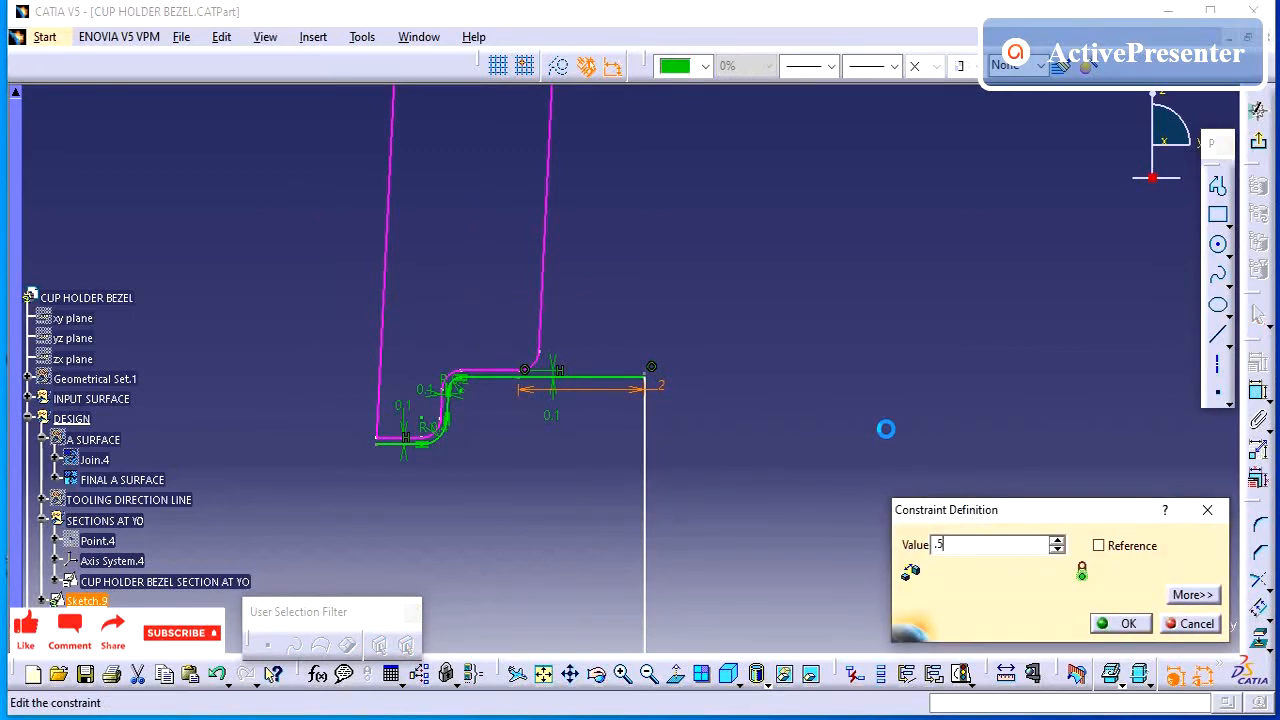
text(0.5mm)
key(Return)
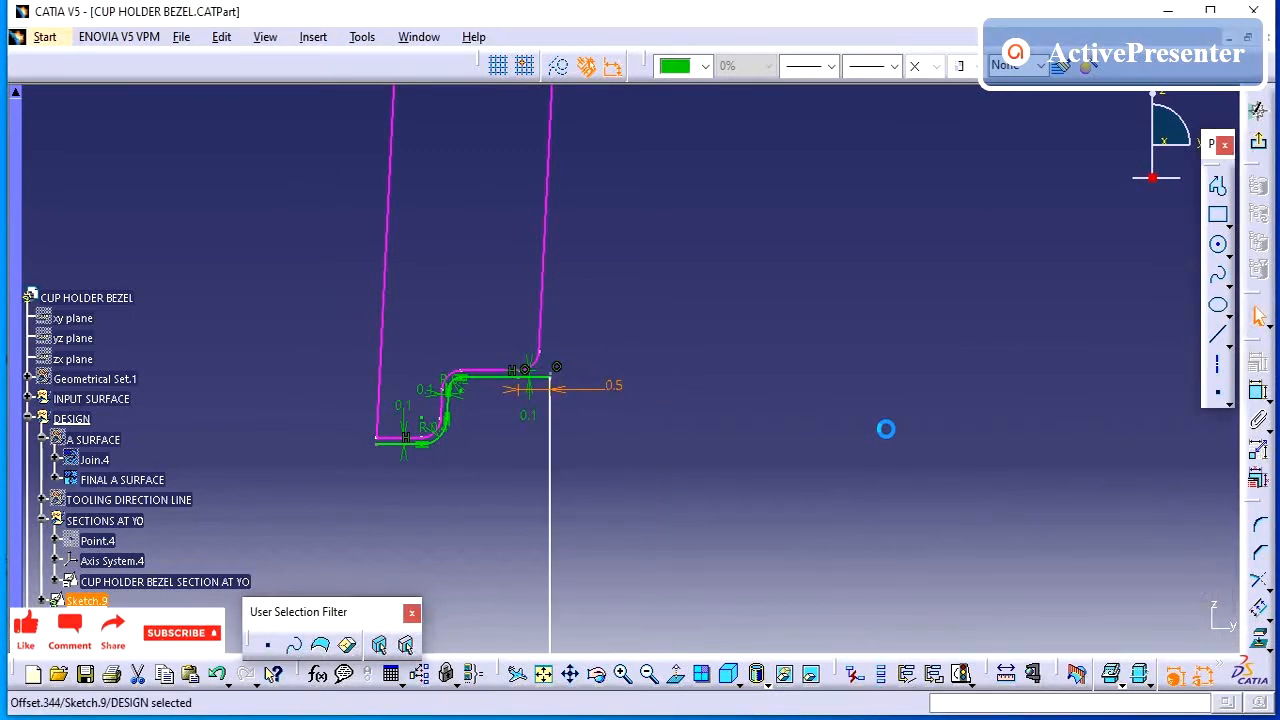
Set the rectangle side's distance from the step edge to 0.5 mm on the lip near the origin
middle_drag(793, 385, 717, 655)
mouse_move(297, 285)
middle_down()
mouse_move(734, 194)
mouse_move(655, 188)
mouse_move(711, 337)
mouse_move(600, 415)
middle_up()
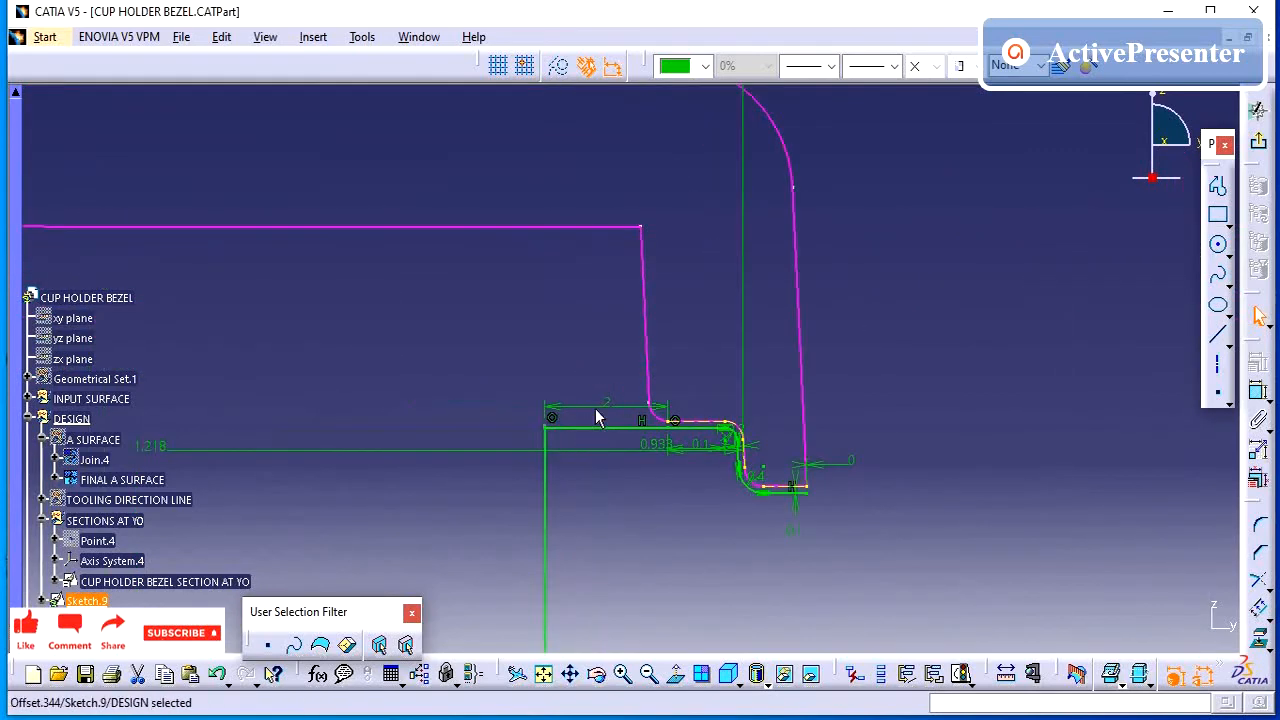
double_click(604, 406)
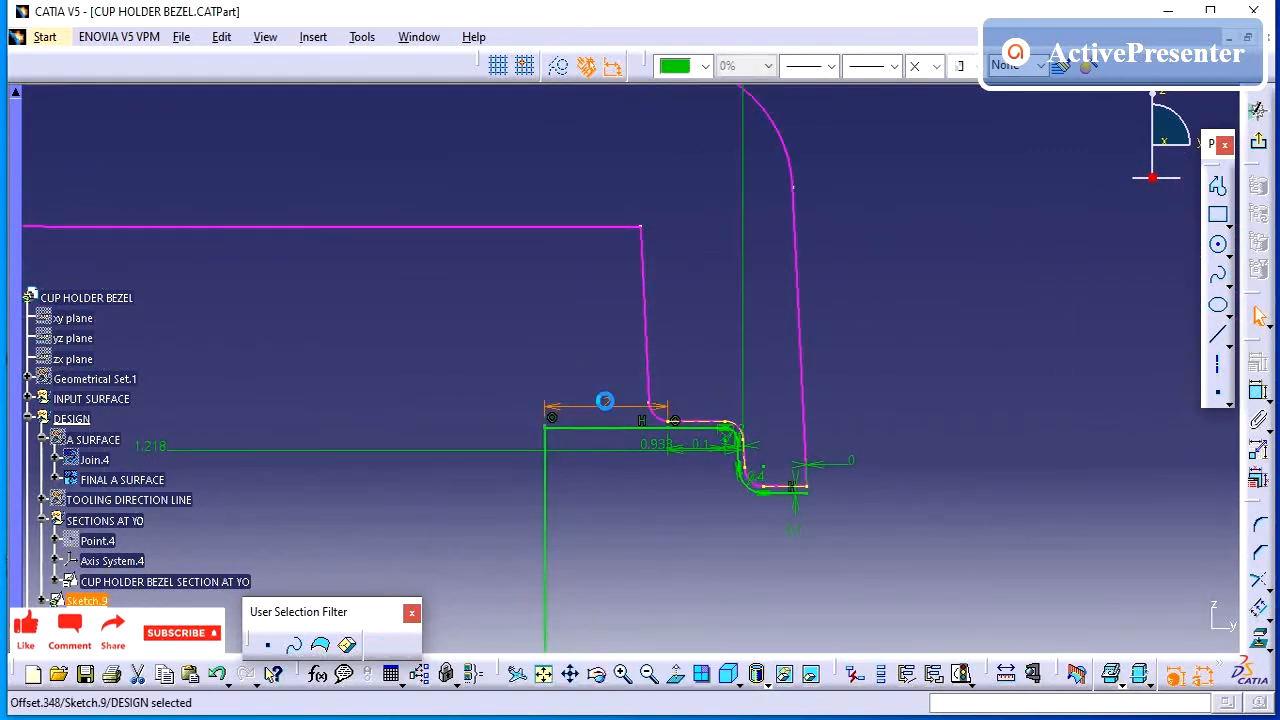
text(0.5mm)
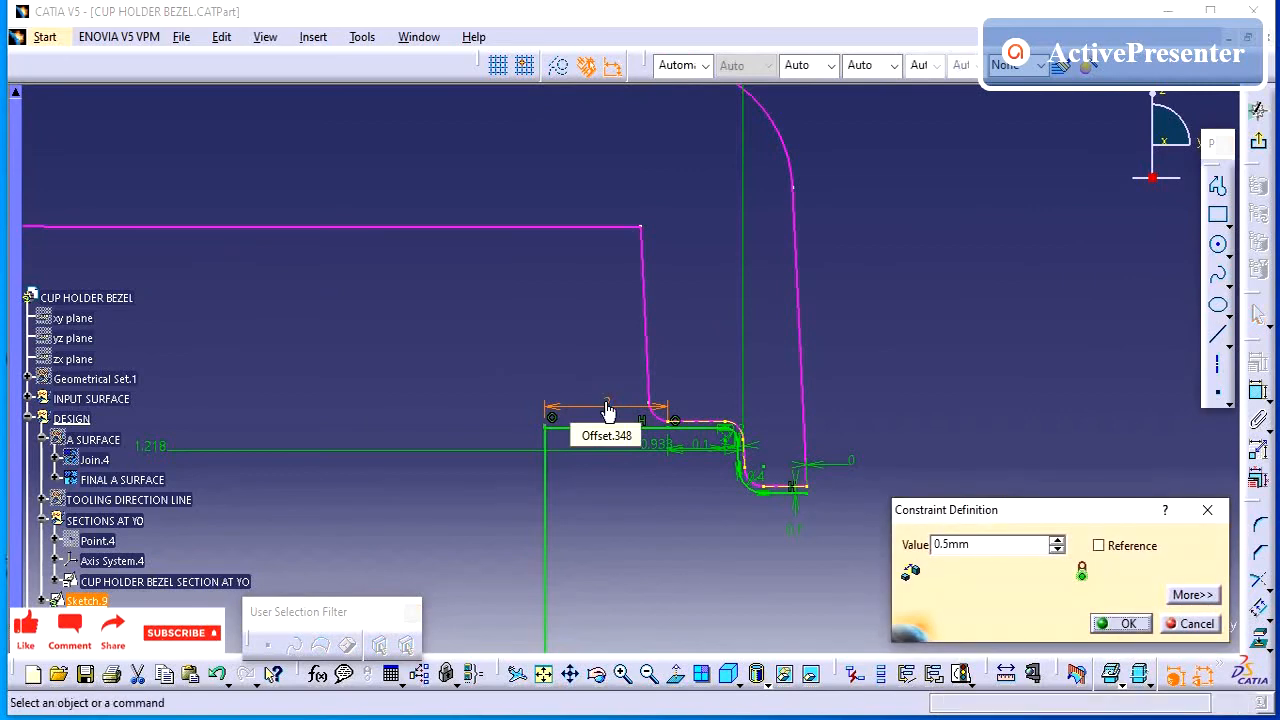
key(Return)
middle_drag(566, 362, 572, 640)
middle_drag(603, 452, 612, 588)
middle_drag(570, 406, 511, 251)
click(658, 383)
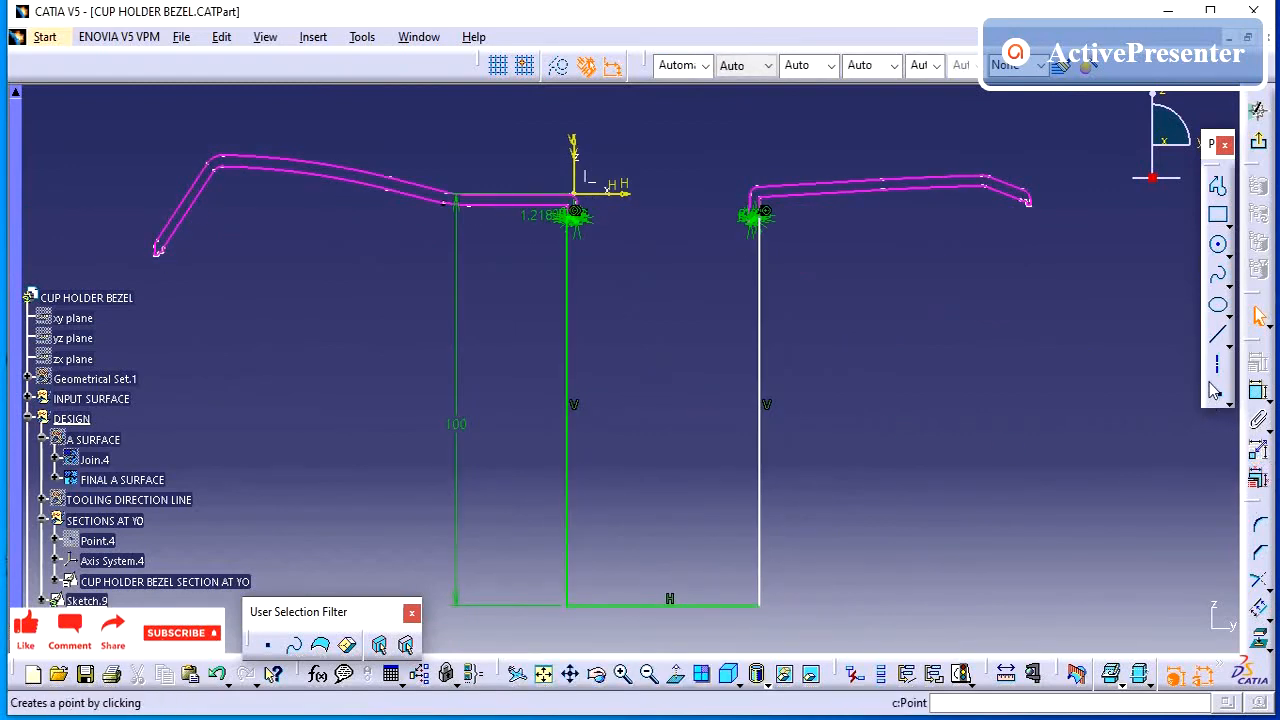
click(1217, 215)
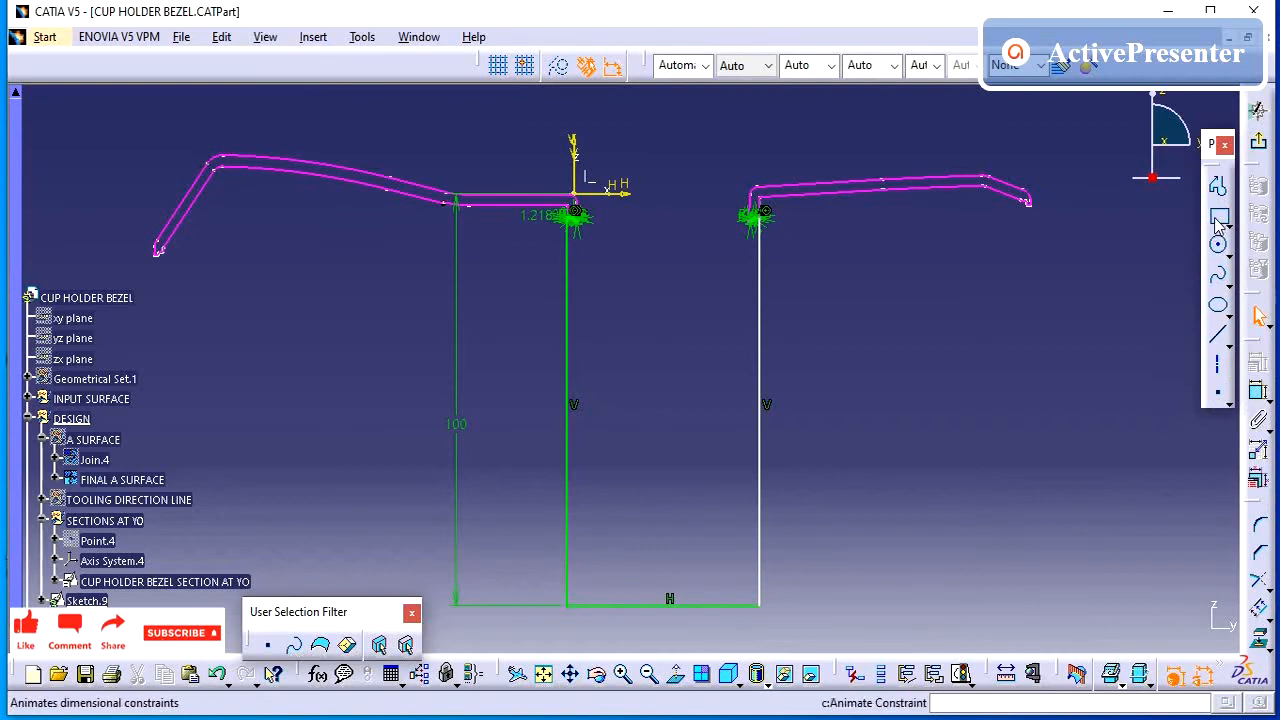
mouse_move(633, 267)
middle_down()
mouse_move(639, 408)
mouse_move(696, 199)
middle_up()
mouse_move(552, 432)
middle_down()
mouse_move(660, 374)
mouse_move(698, 250)
middle_up()
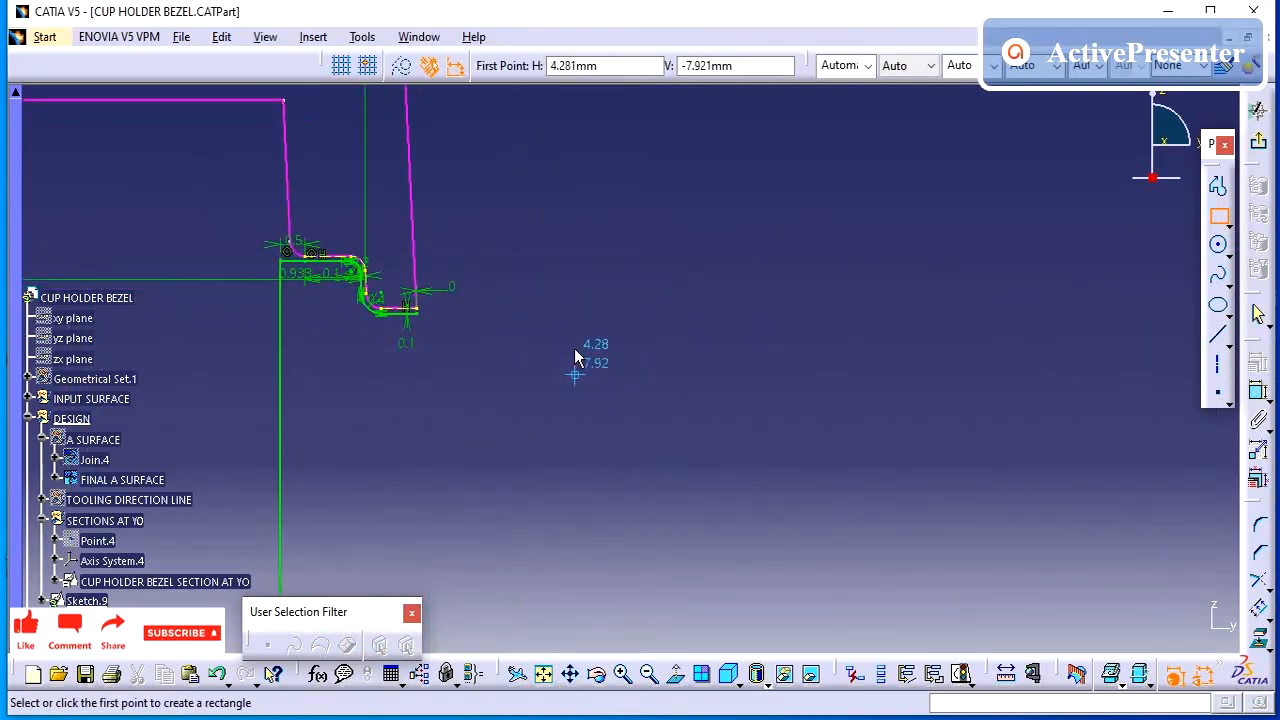
middle_drag(562, 342, 564, 361)
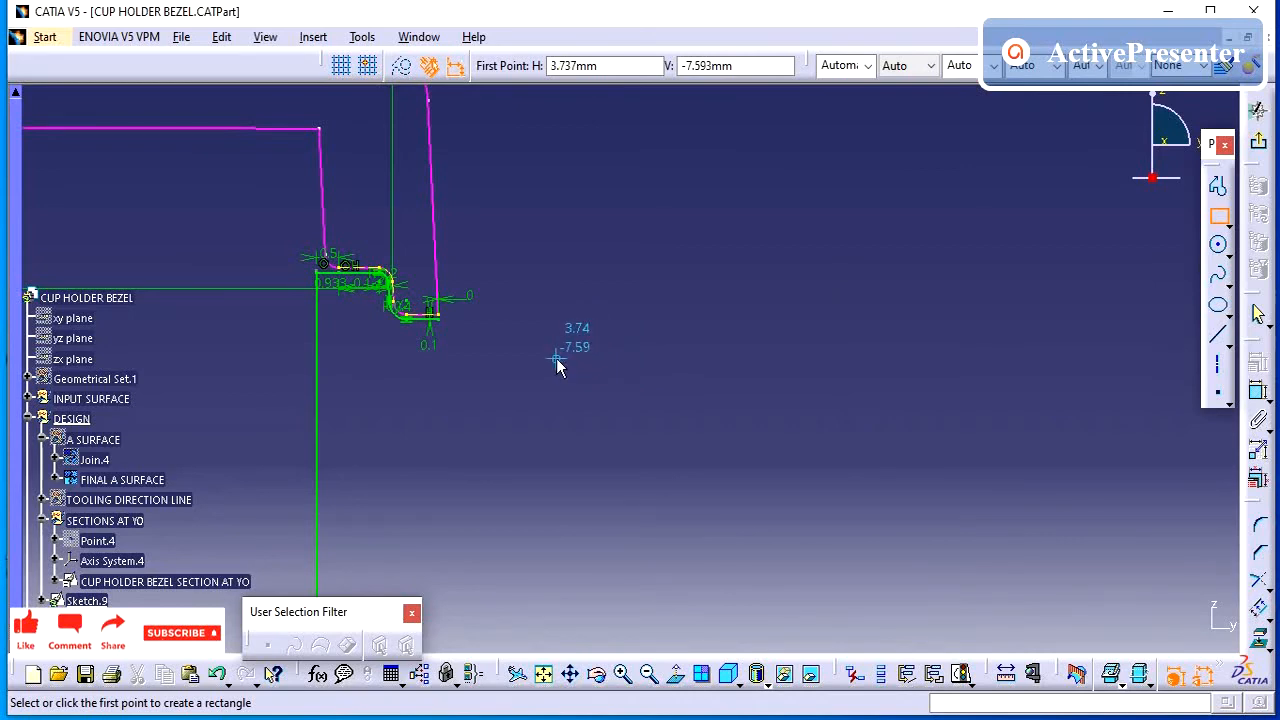
middle_drag(540, 375, 593, 608)
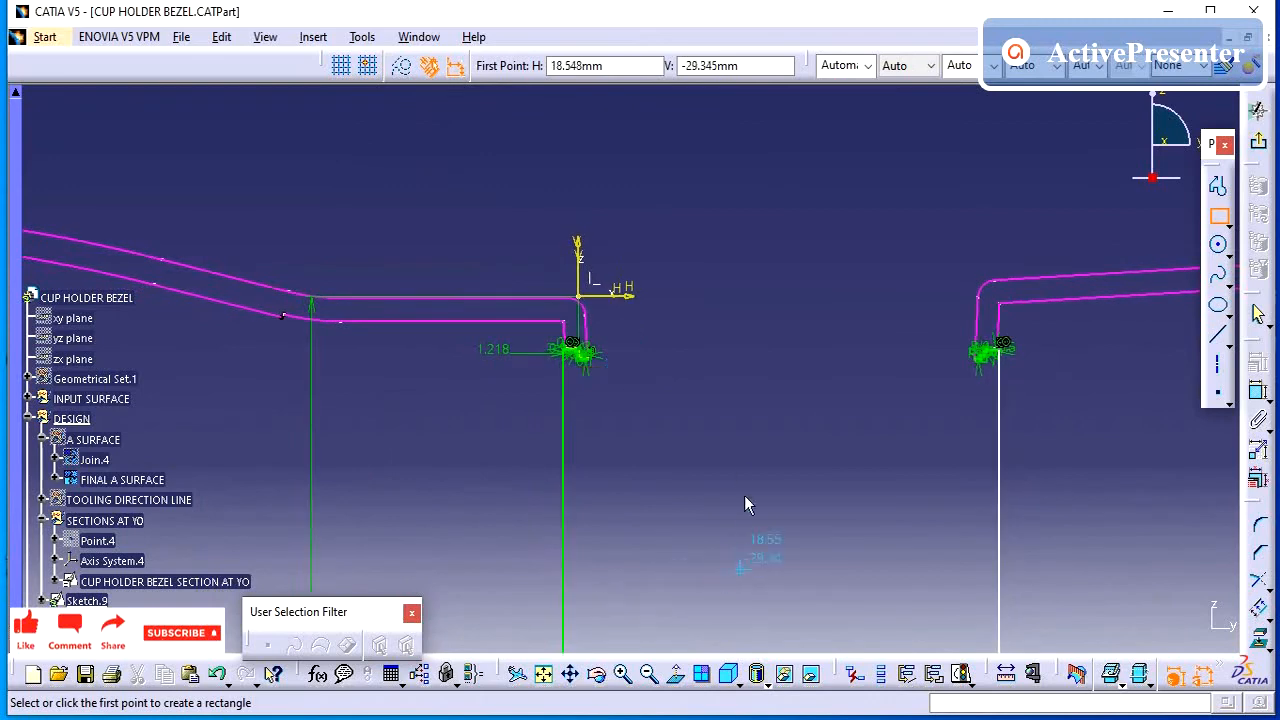
middle_drag(735, 467, 750, 371)
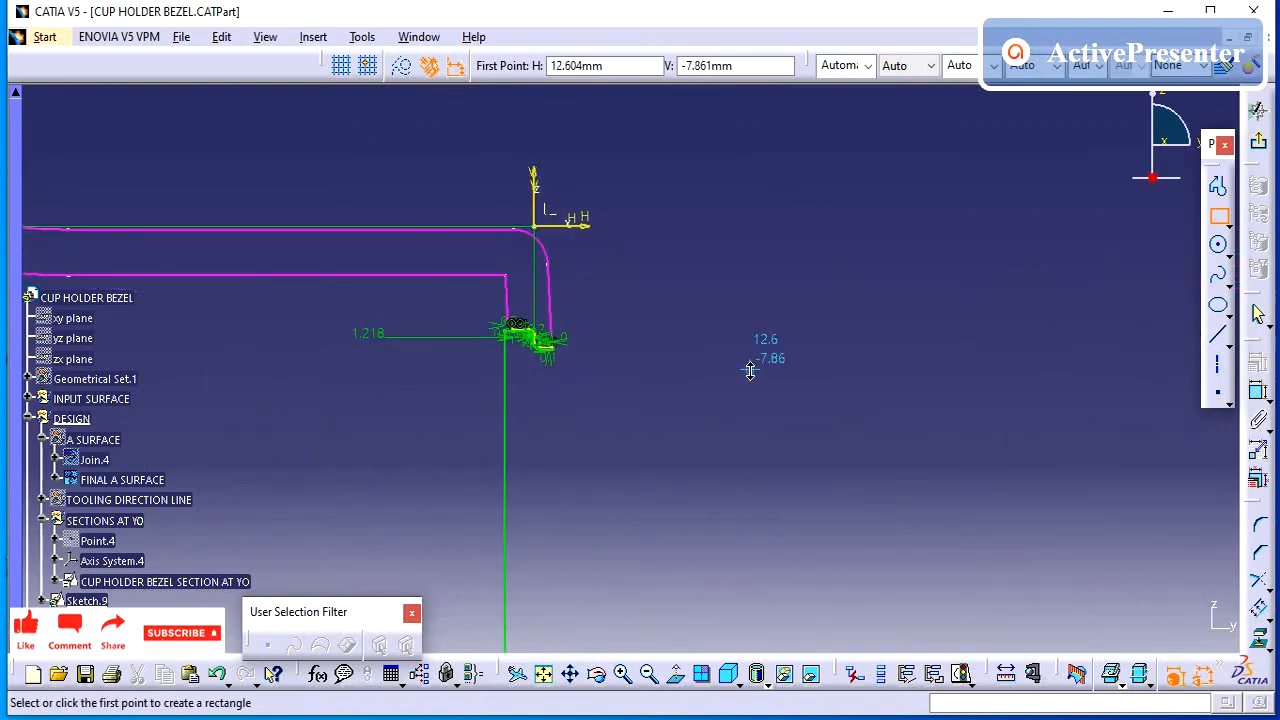
key(Escape)
Offset the rectangle's two vertical sides and its bottom edge inward together by about 4.4 mm
mouse_move(633, 428)
middle_down()
mouse_move(689, 394)
mouse_move(710, 331)
middle_up()
click(505, 386)
mouse_move(625, 367)
middle_down()
mouse_move(628, 486)
mouse_move(676, 556)
mouse_move(607, 375)
middle_up()
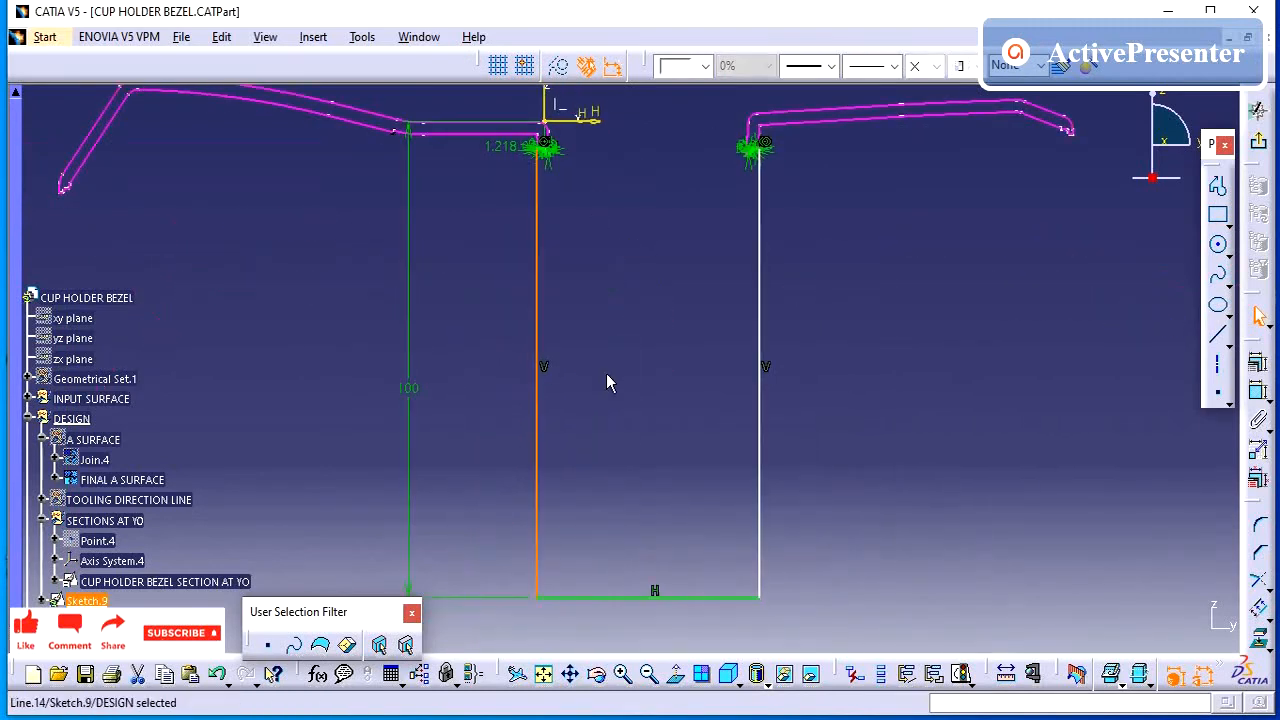
ctrl+click(690, 600)
ctrl+click(762, 394)
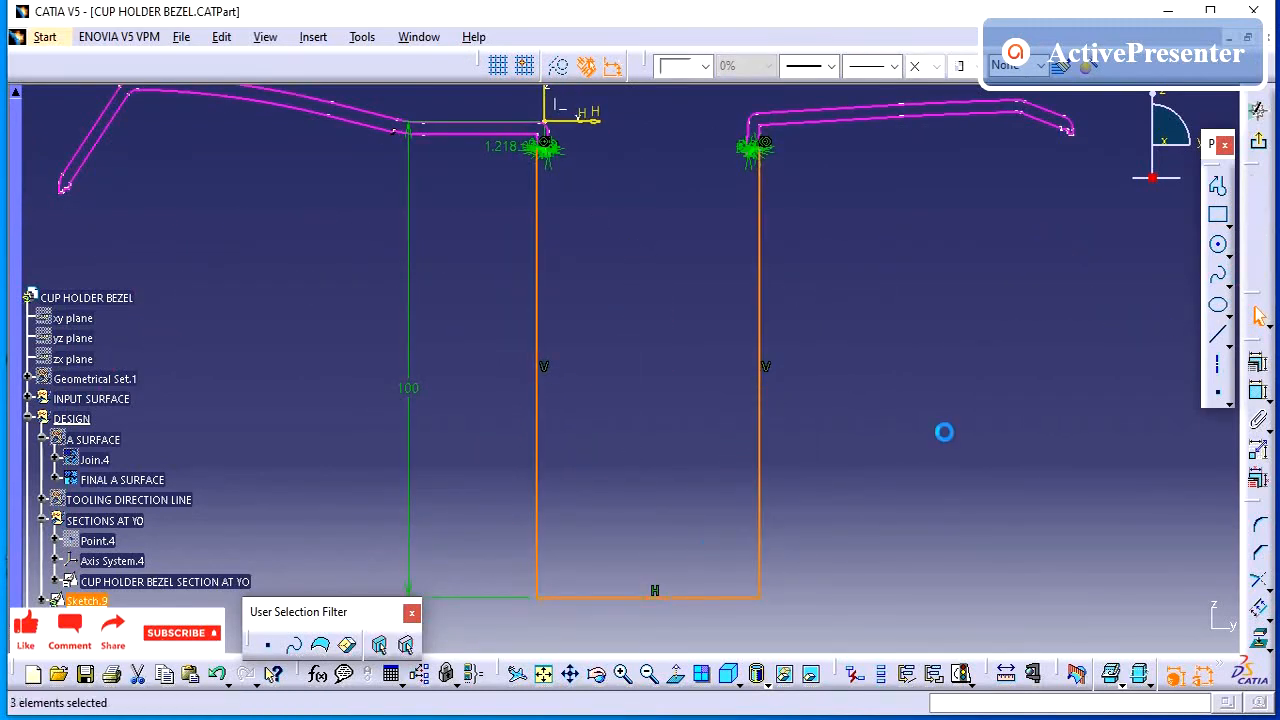
click(1259, 612)
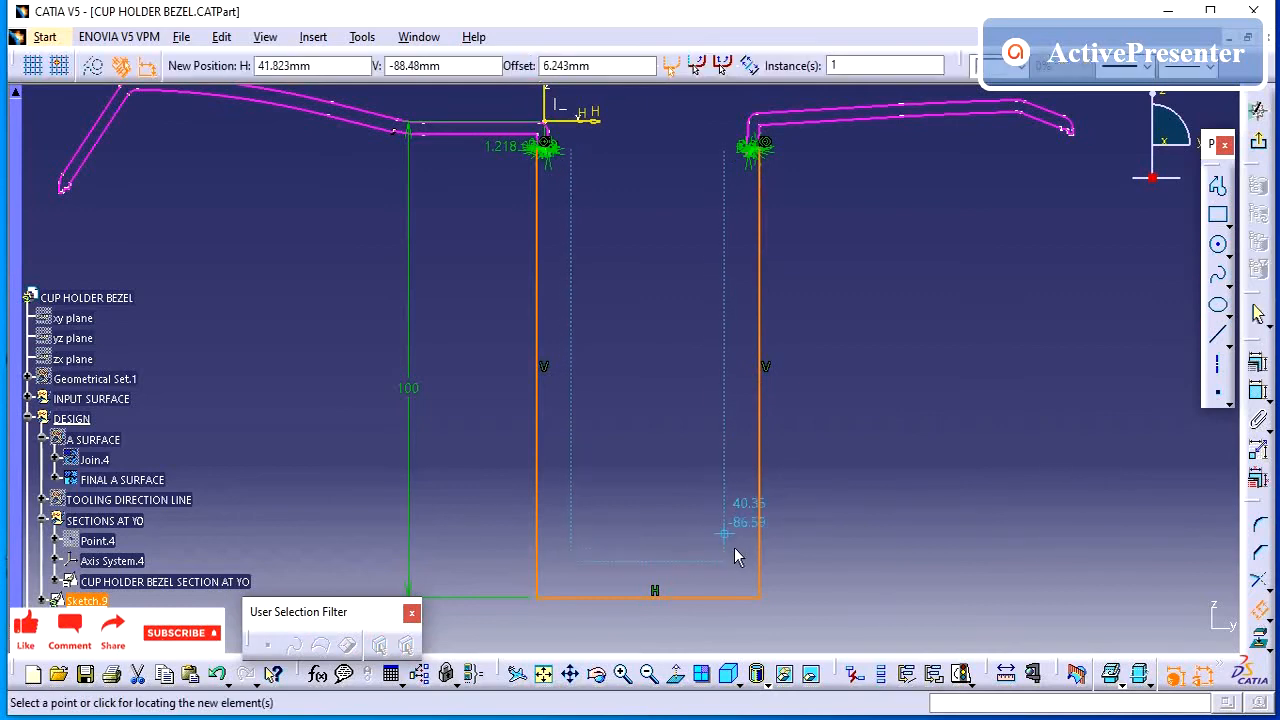
click(738, 560)
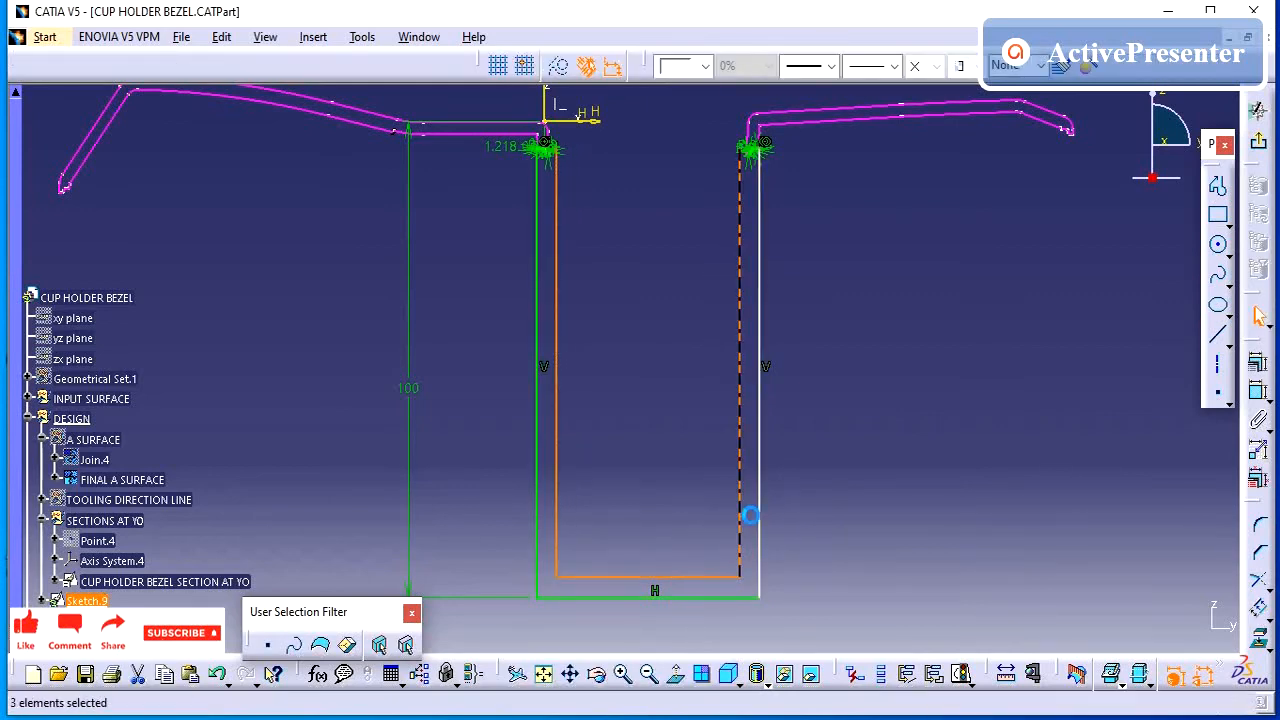
Dimension the wall thickness between the outer and offset inner lines as 2.5 mm on both sides and the bottom
middle_drag(768, 475, 712, 682)
middle_drag(803, 394, 812, 250)
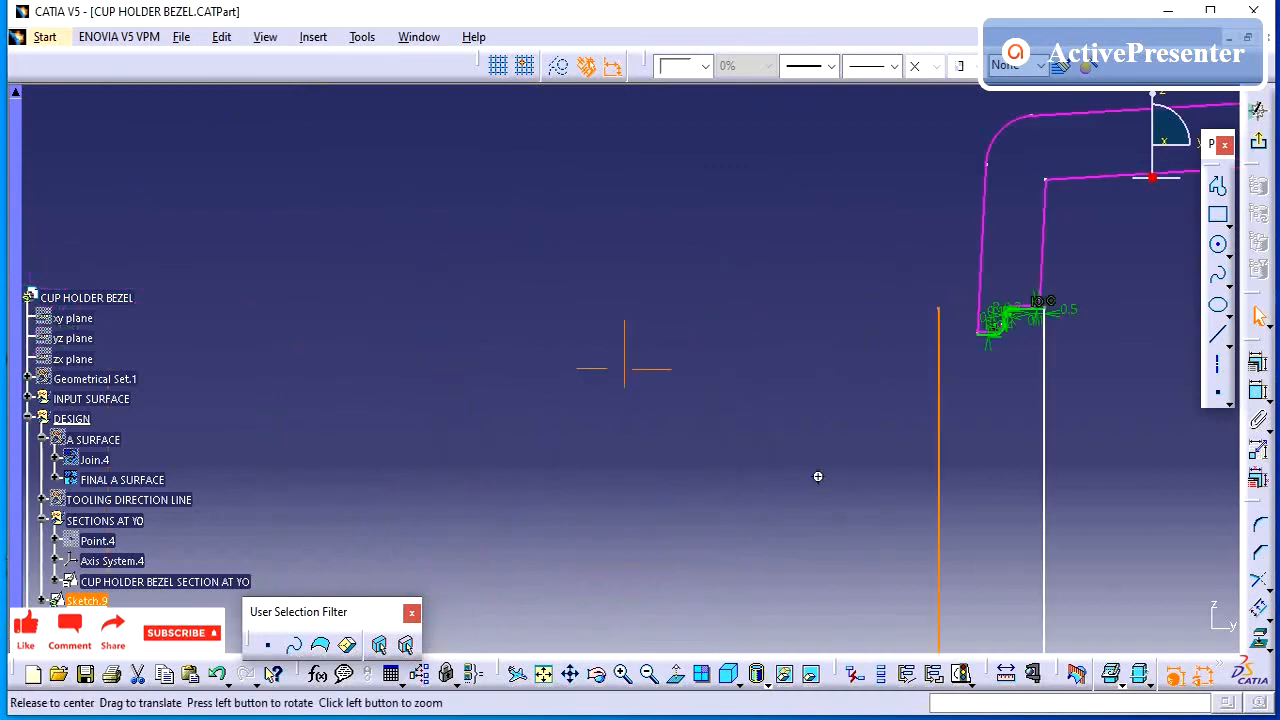
mouse_move(817, 477)
middle_down()
mouse_move(522, 437)
mouse_move(575, 685)
middle_up()
click(929, 420)
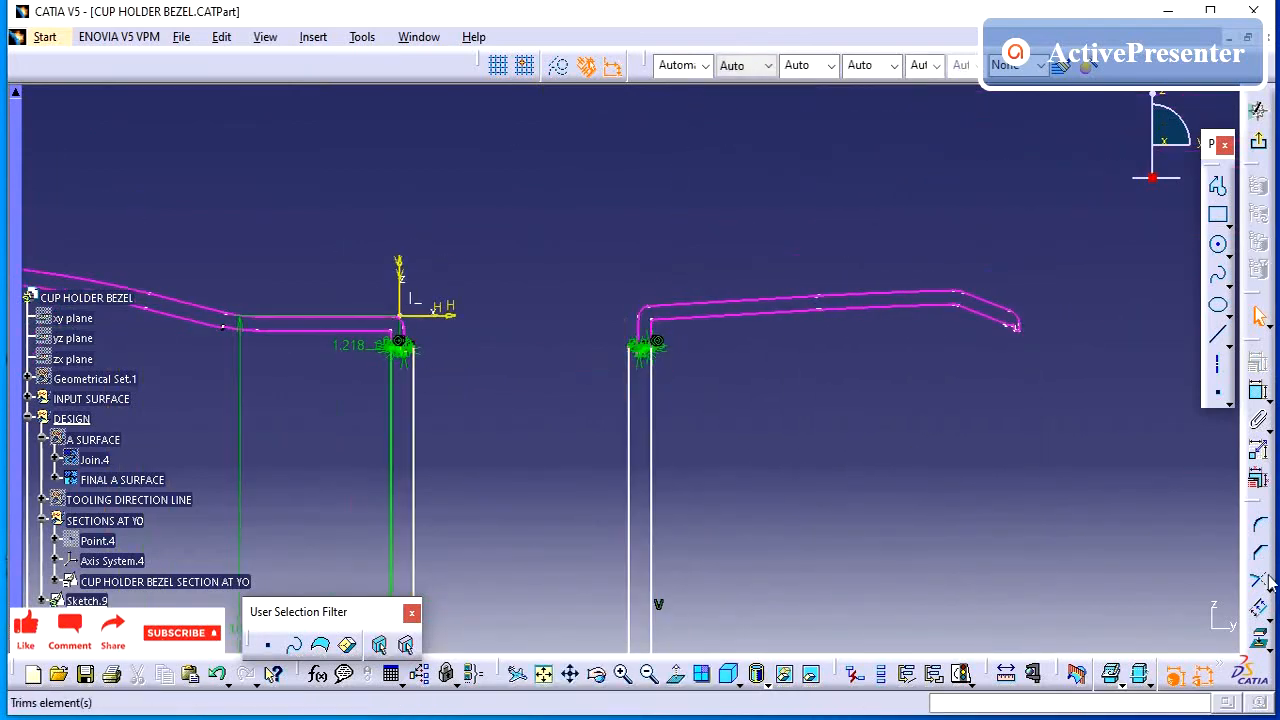
click(1257, 394)
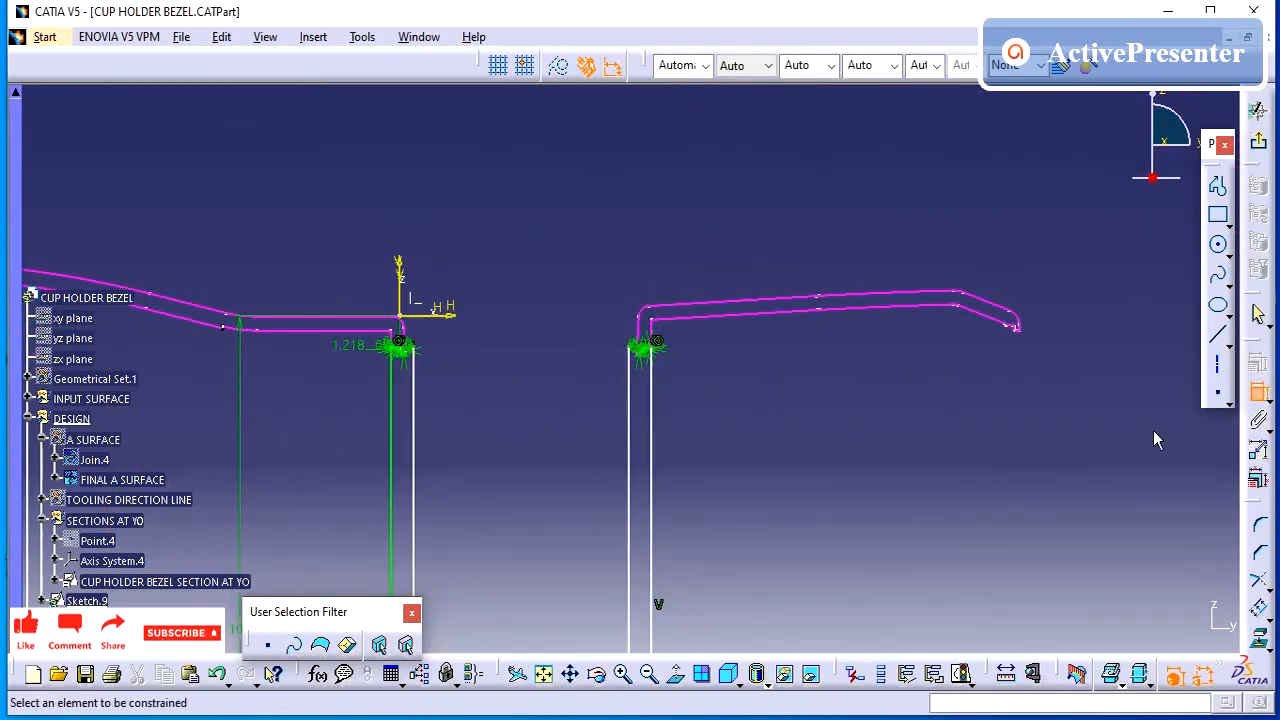
click(628, 462)
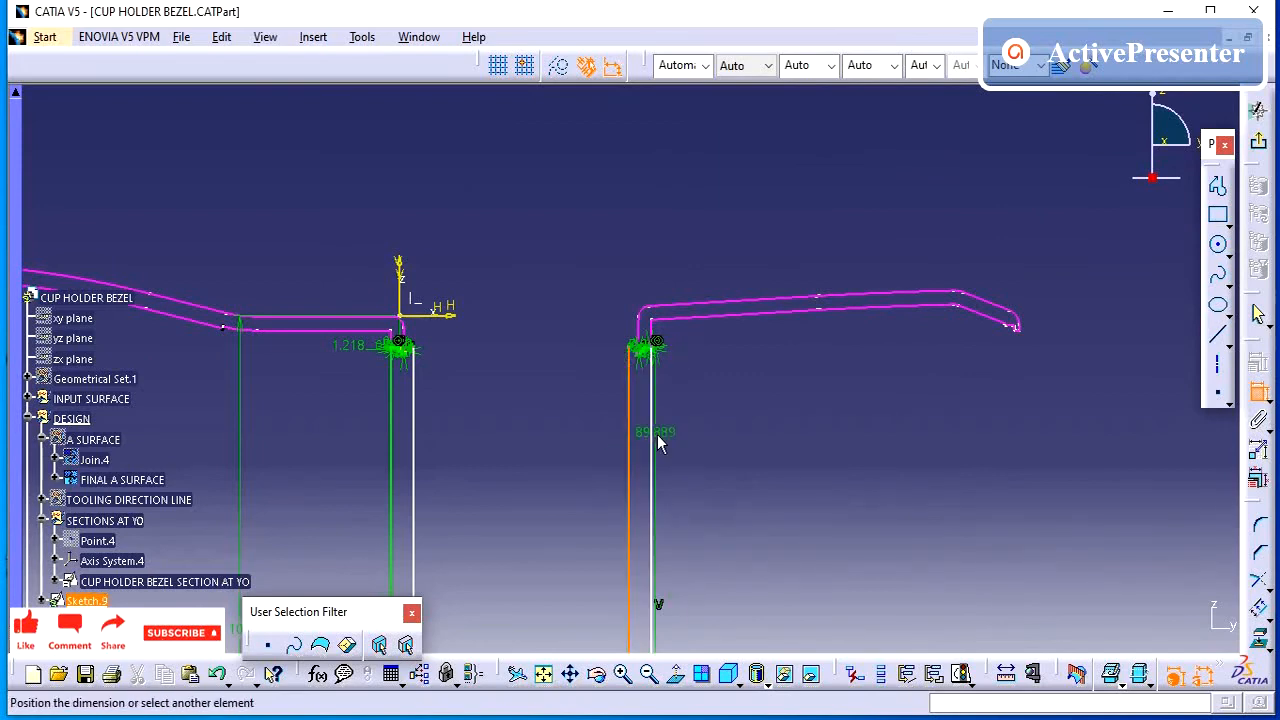
click(653, 415)
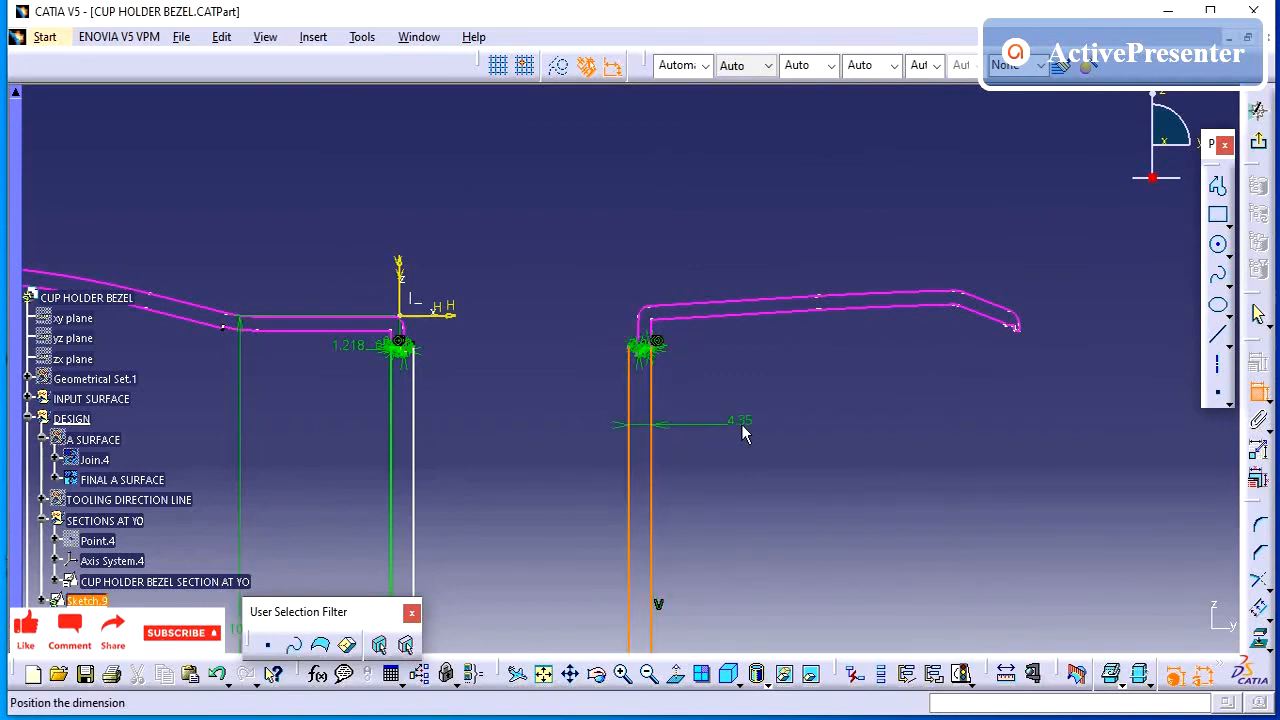
click(743, 423)
double_click(741, 421)
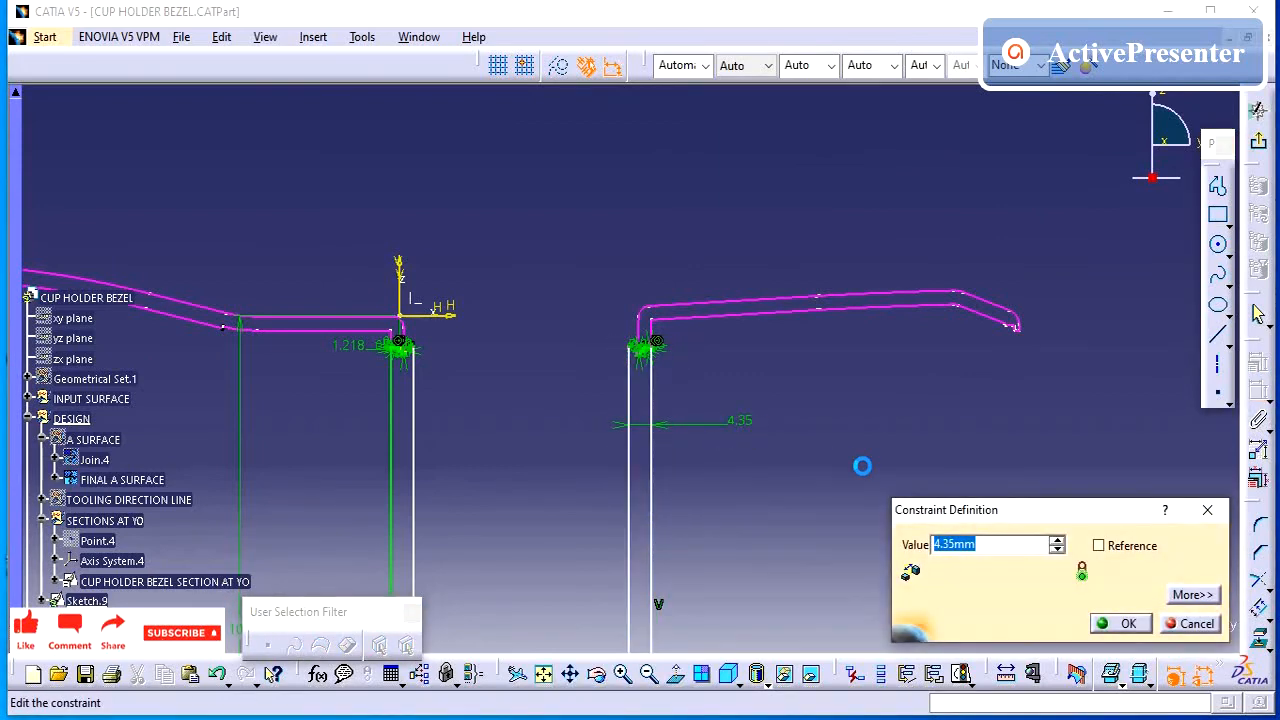
key(Return)
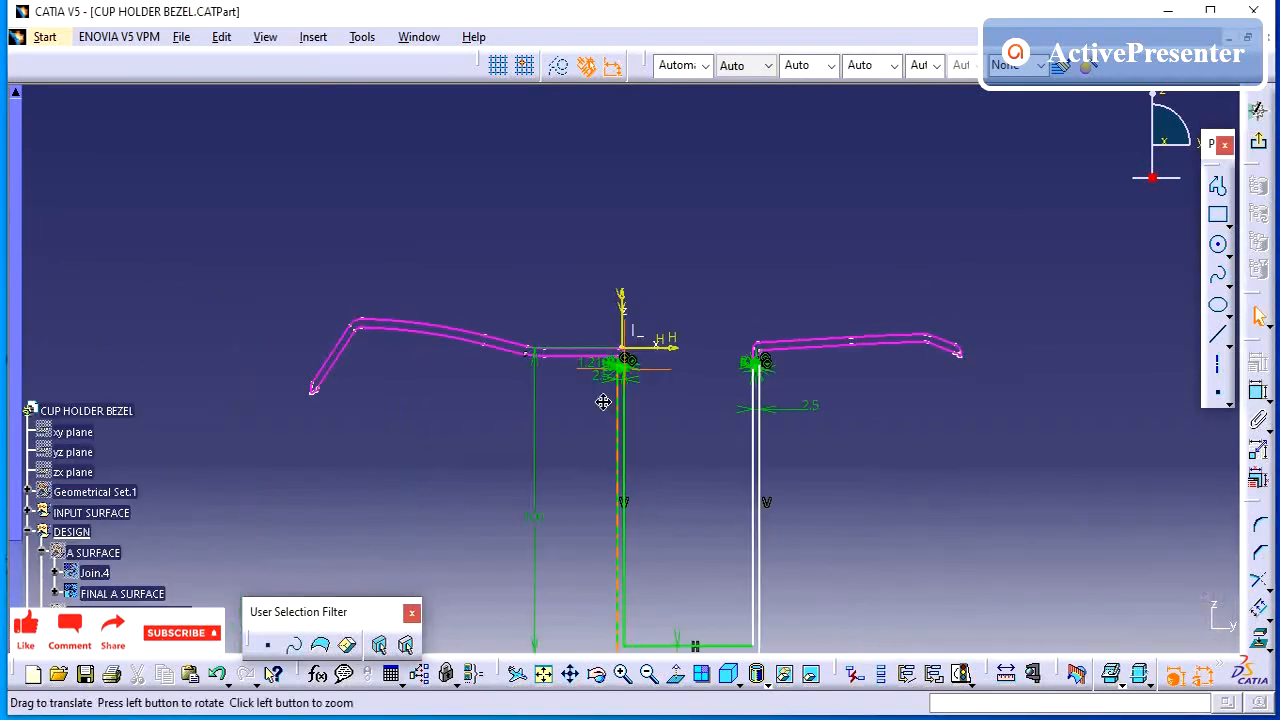
middle_drag(603, 403, 528, 190)
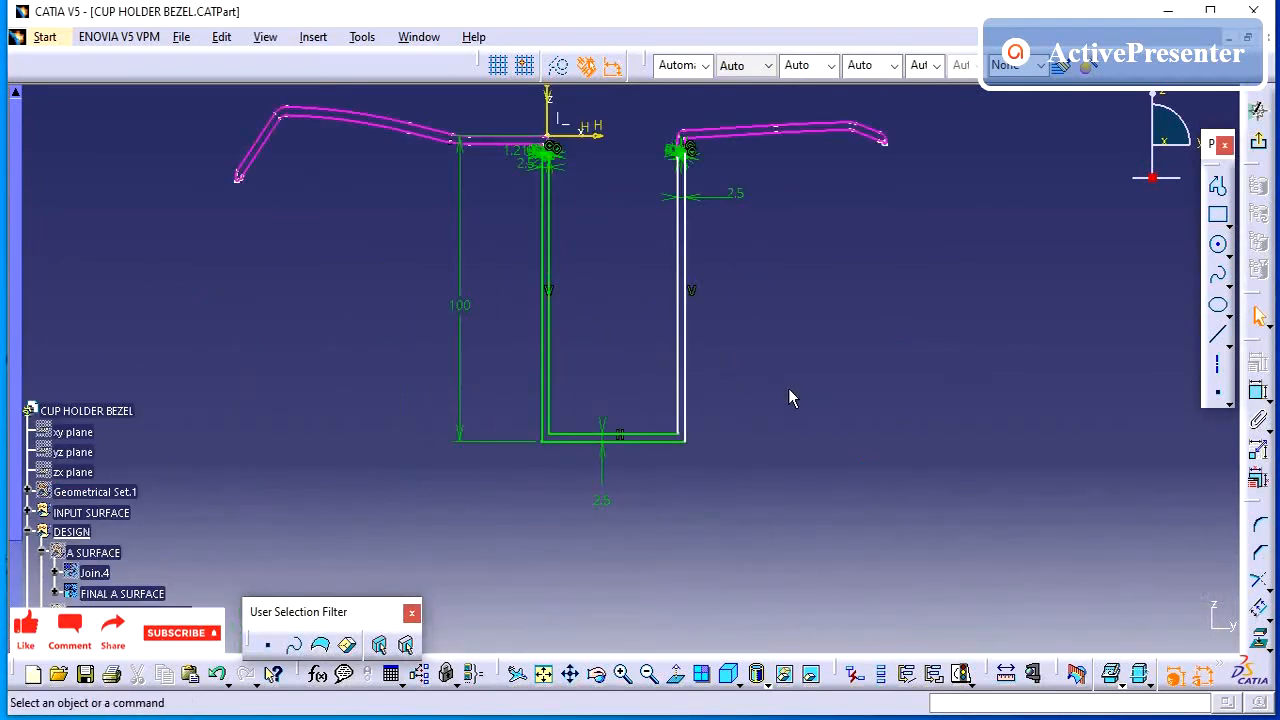
Round the inner bottom corner on the side away from the origin with a 5 mm radius
click(1252, 530)
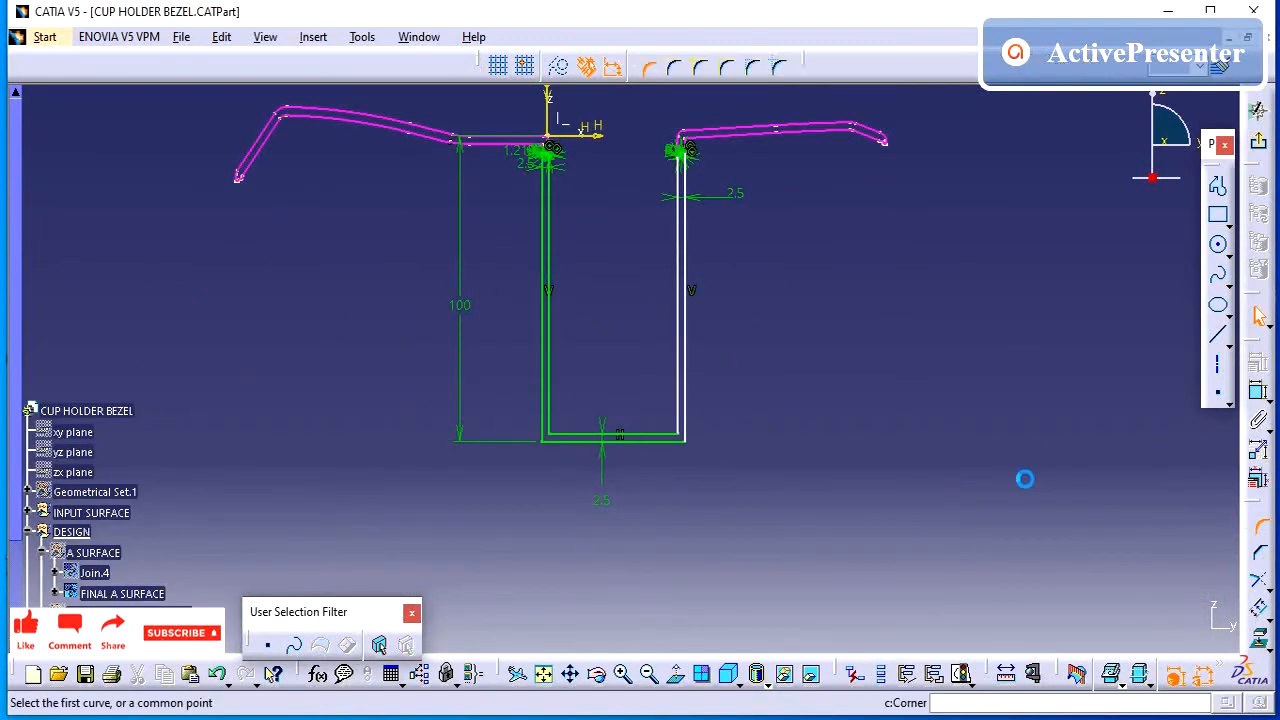
middle_drag(795, 460, 851, 262)
middle_drag(794, 439, 760, 252)
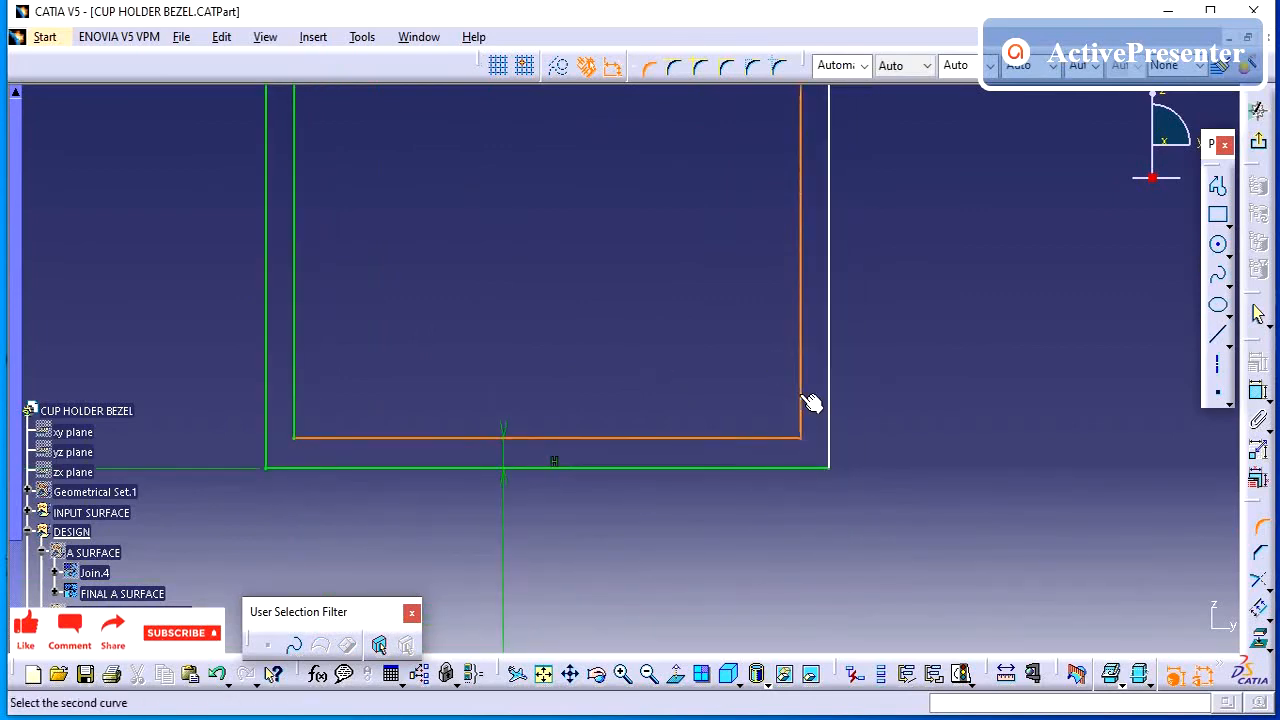
click(802, 410)
click(796, 430)
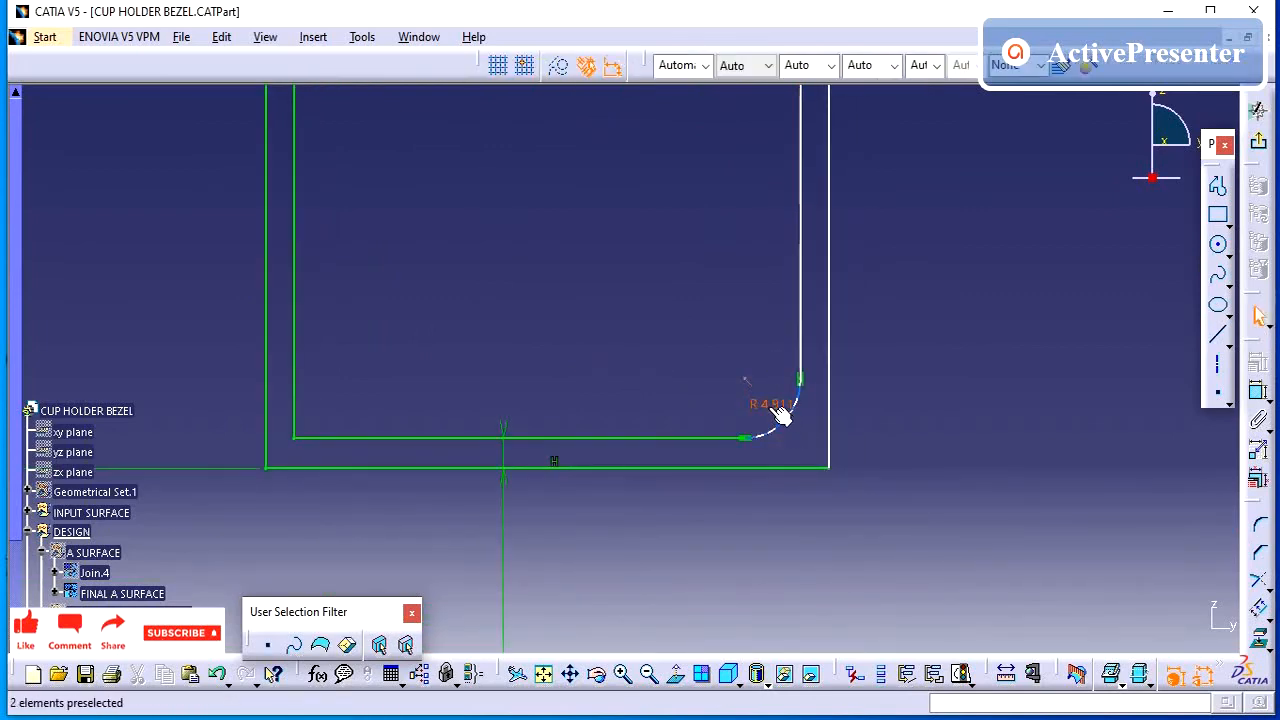
double_click(772, 408)
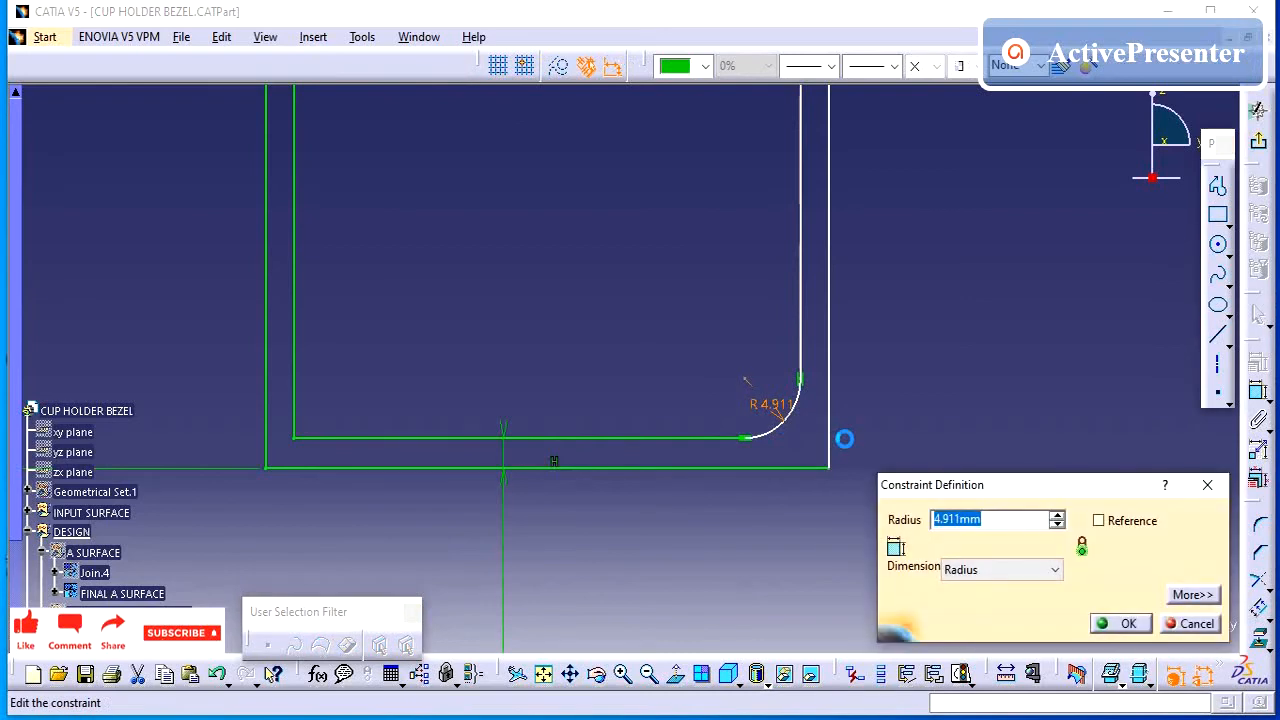
text(5)
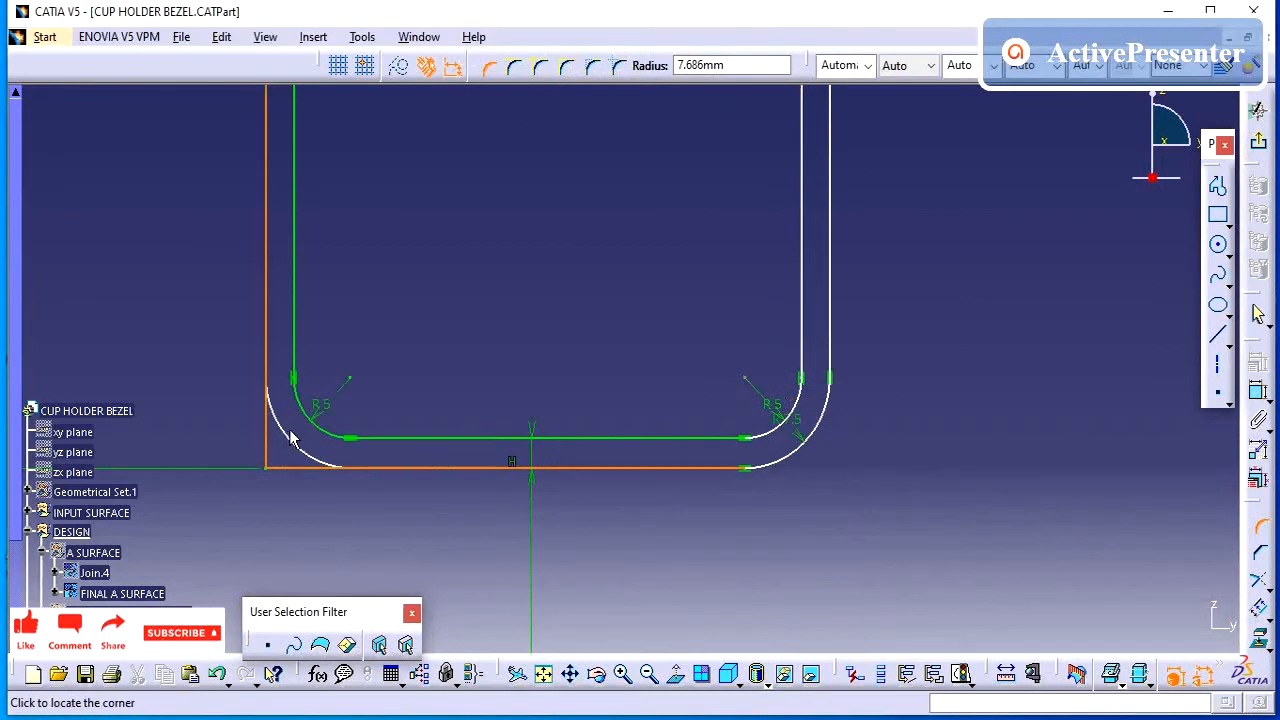
Round the outer bottom corner on the origin side with a 7.5 mm radius
click(293, 428)
double_click(305, 420)
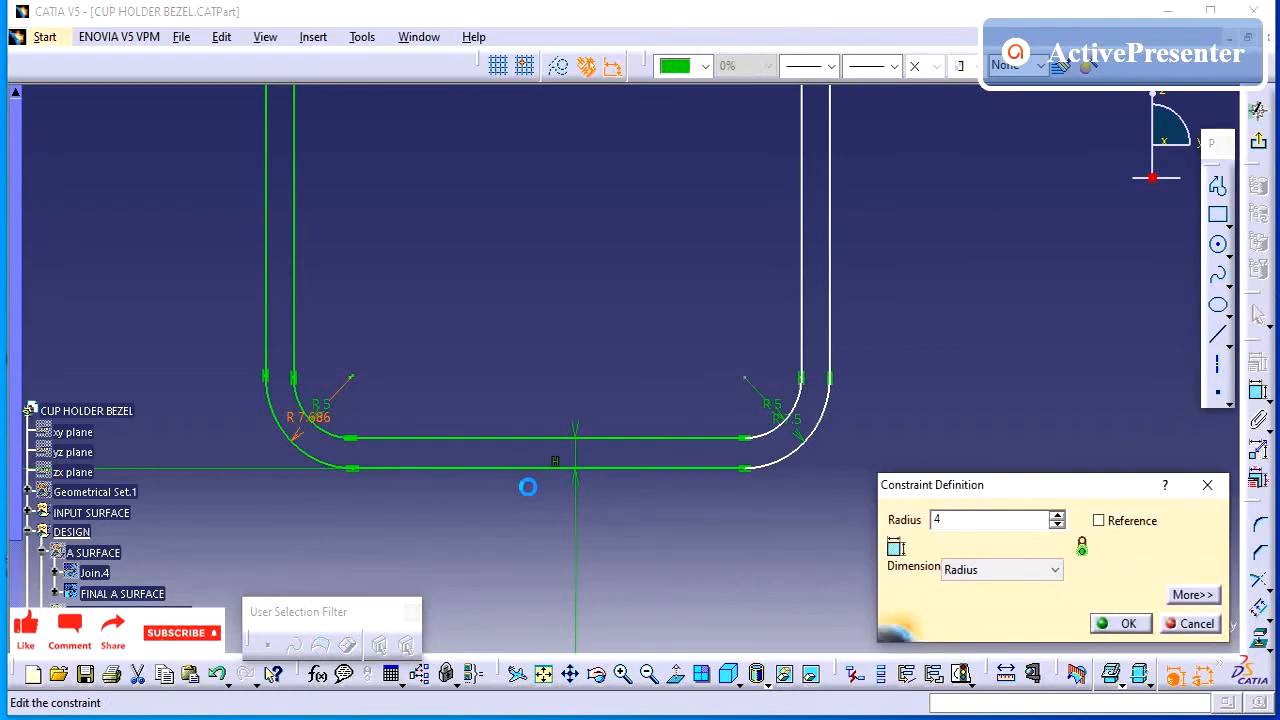
text(7.5mm)
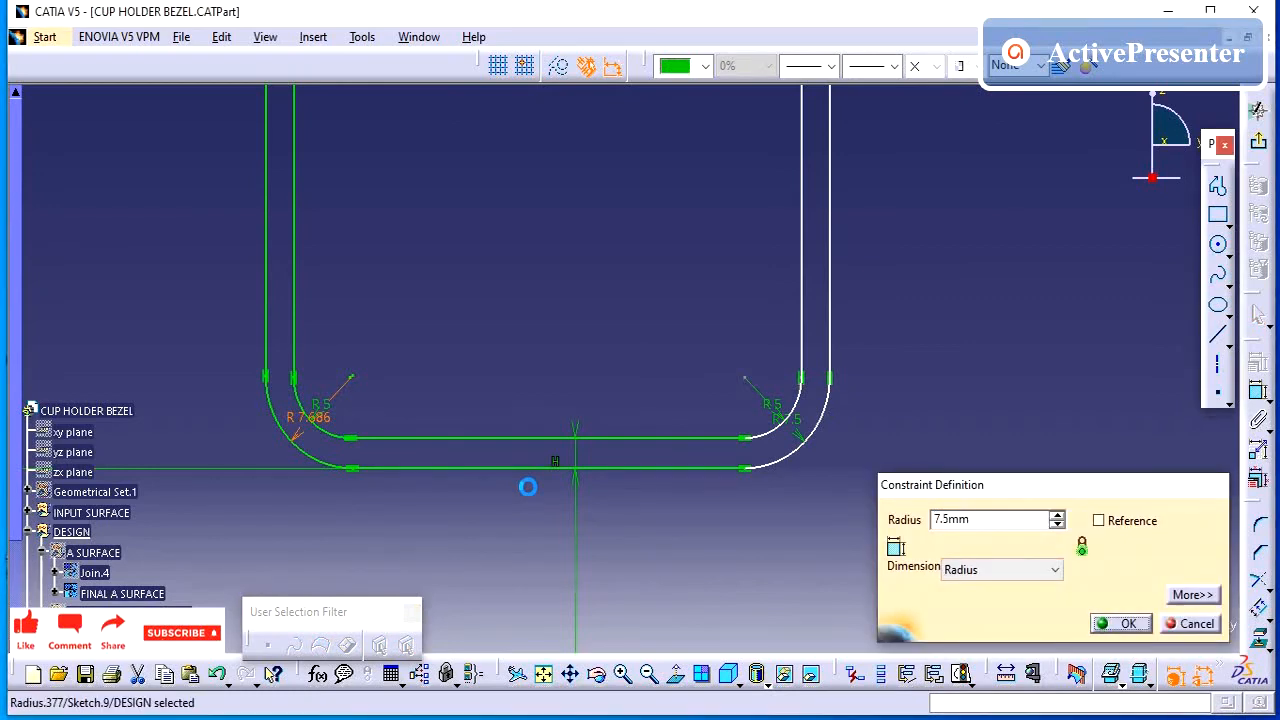
key(Return)
Dimension the distance from the vertical axis to the far outer wall line, placing the dimension below the profile
middle_drag(530, 340, 545, 630)
mouse_move(577, 303)
middle_down()
mouse_move(554, 443)
mouse_move(614, 260)
mouse_move(677, 277)
mouse_move(557, 375)
mouse_move(626, 249)
mouse_move(491, 334)
mouse_move(671, 423)
mouse_move(754, 243)
mouse_move(723, 477)
mouse_move(494, 294)
mouse_move(615, 459)
mouse_move(671, 460)
mouse_move(737, 251)
mouse_move(783, 163)
mouse_move(858, 95)
mouse_move(814, 434)
mouse_move(737, 449)
mouse_move(708, 335)
middle_up()
key(Delete)
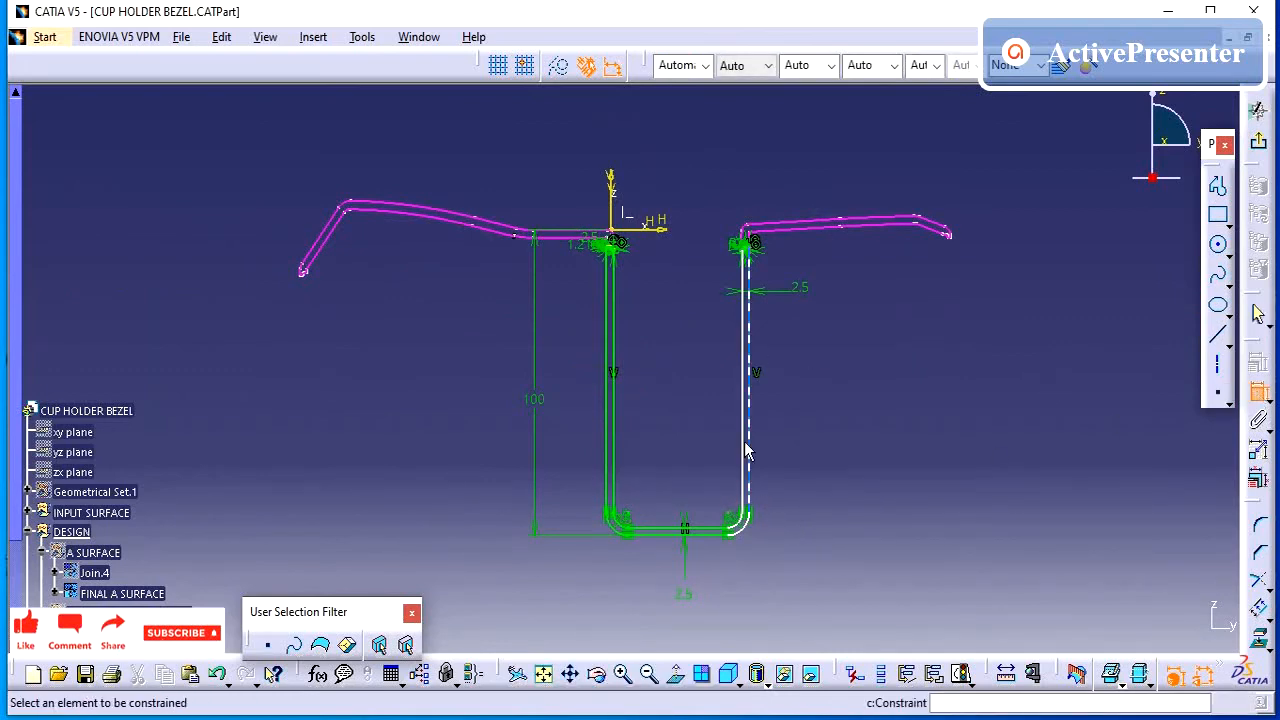
click(760, 362)
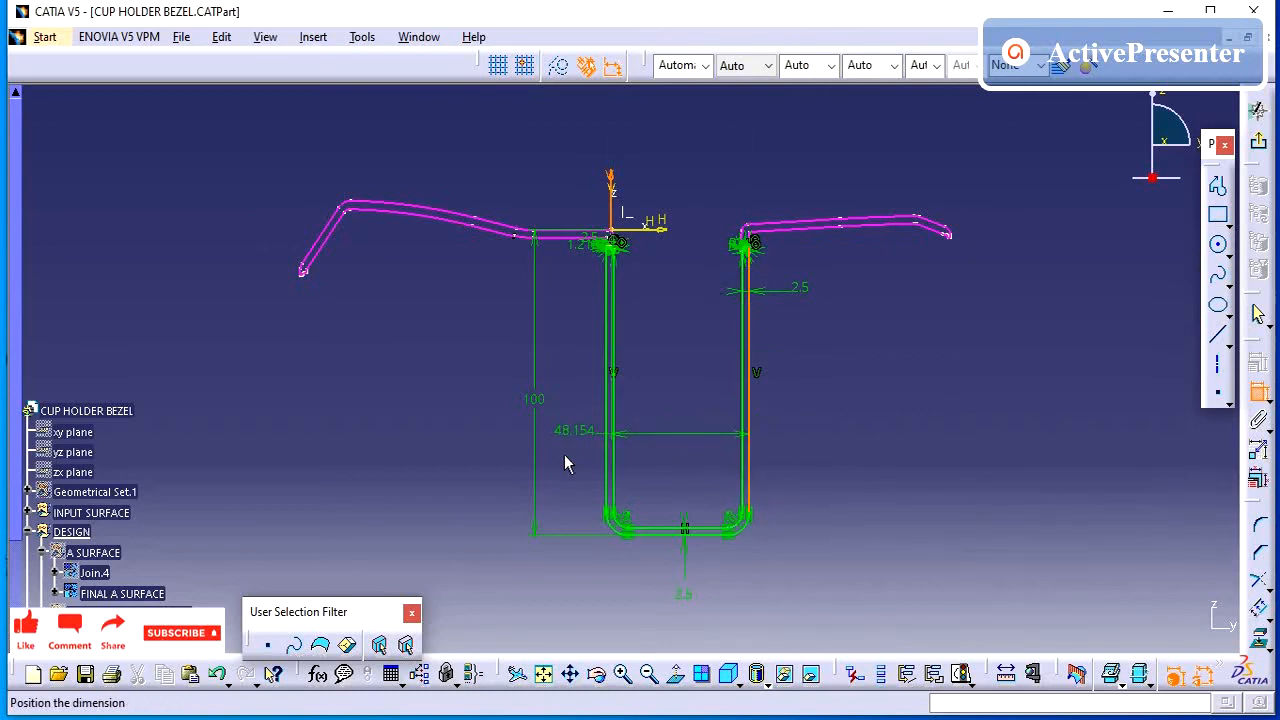
click(708, 579)
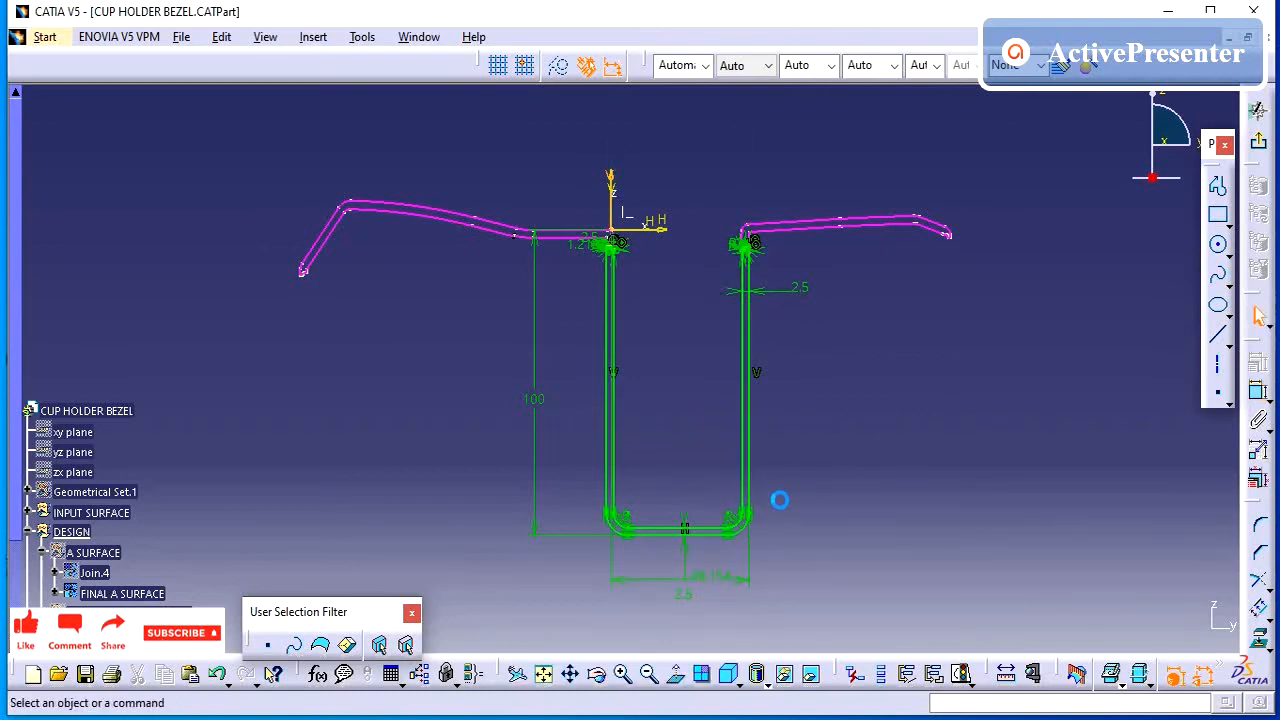
Round the corner between the lower ledge and inner wall line with a 0.25 mm radius on the lip away from the origin
mouse_move(780, 496)
middle_down()
mouse_move(809, 337)
mouse_move(720, 566)
mouse_move(756, 442)
mouse_move(560, 494)
mouse_move(669, 309)
mouse_move(677, 324)
middle_up()
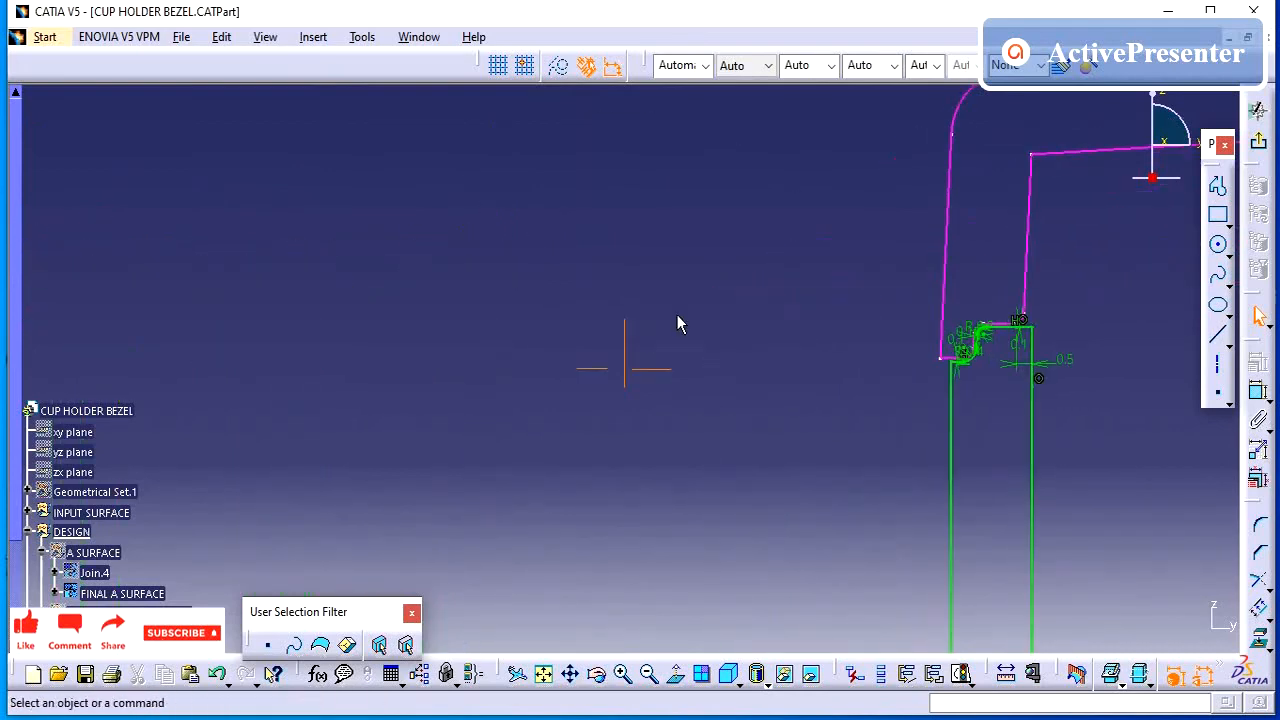
click(1256, 531)
mouse_move(923, 422)
middle_down()
mouse_move(757, 457)
mouse_move(790, 325)
mouse_move(615, 387)
middle_up()
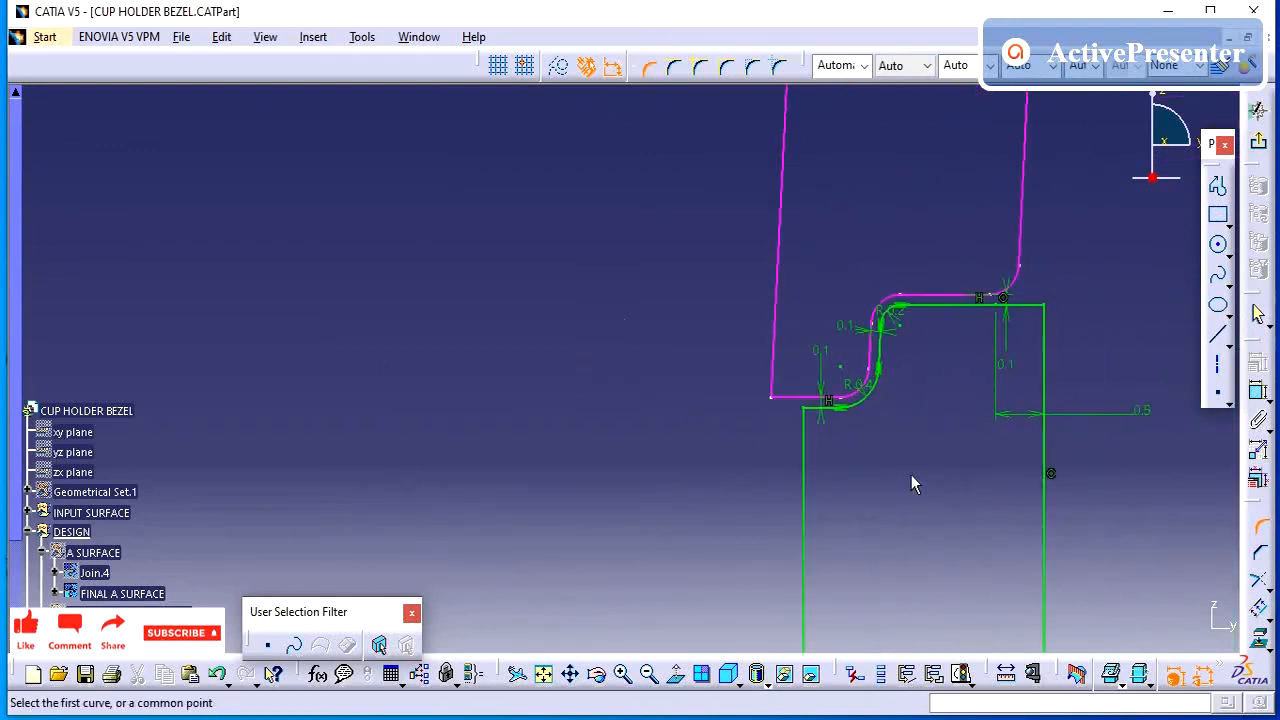
click(817, 414)
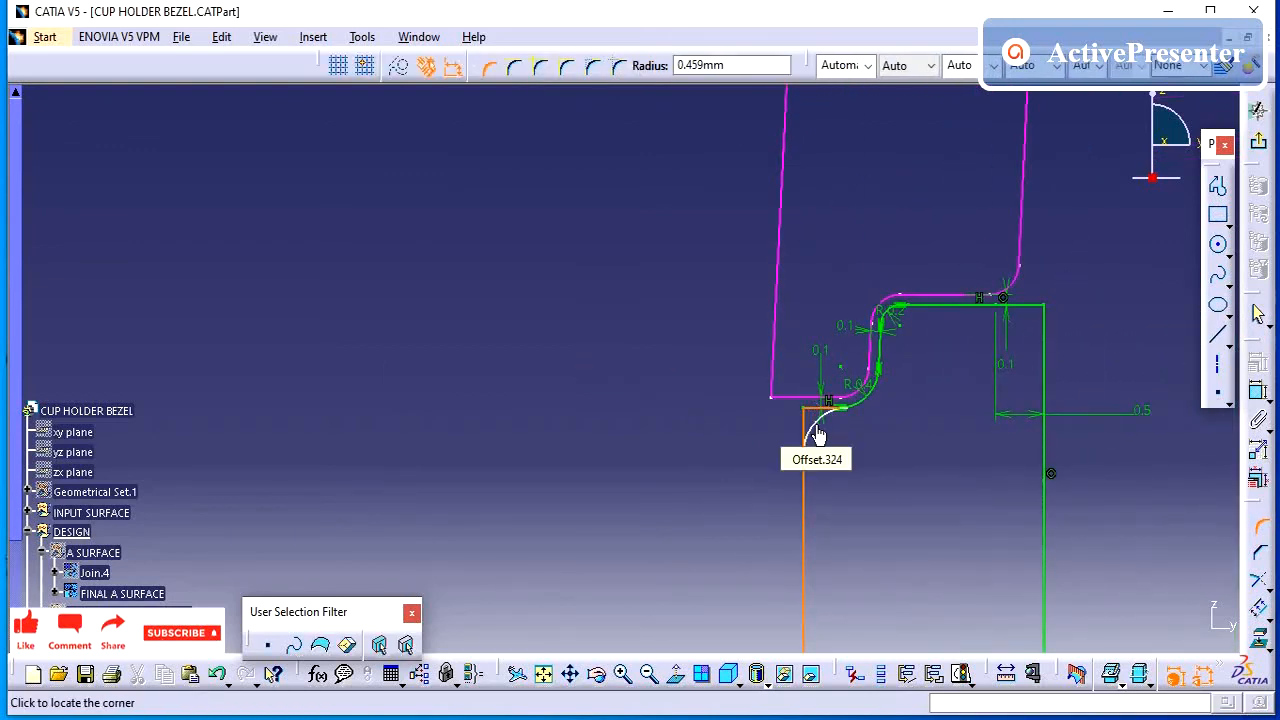
click(818, 433)
double_click(830, 428)
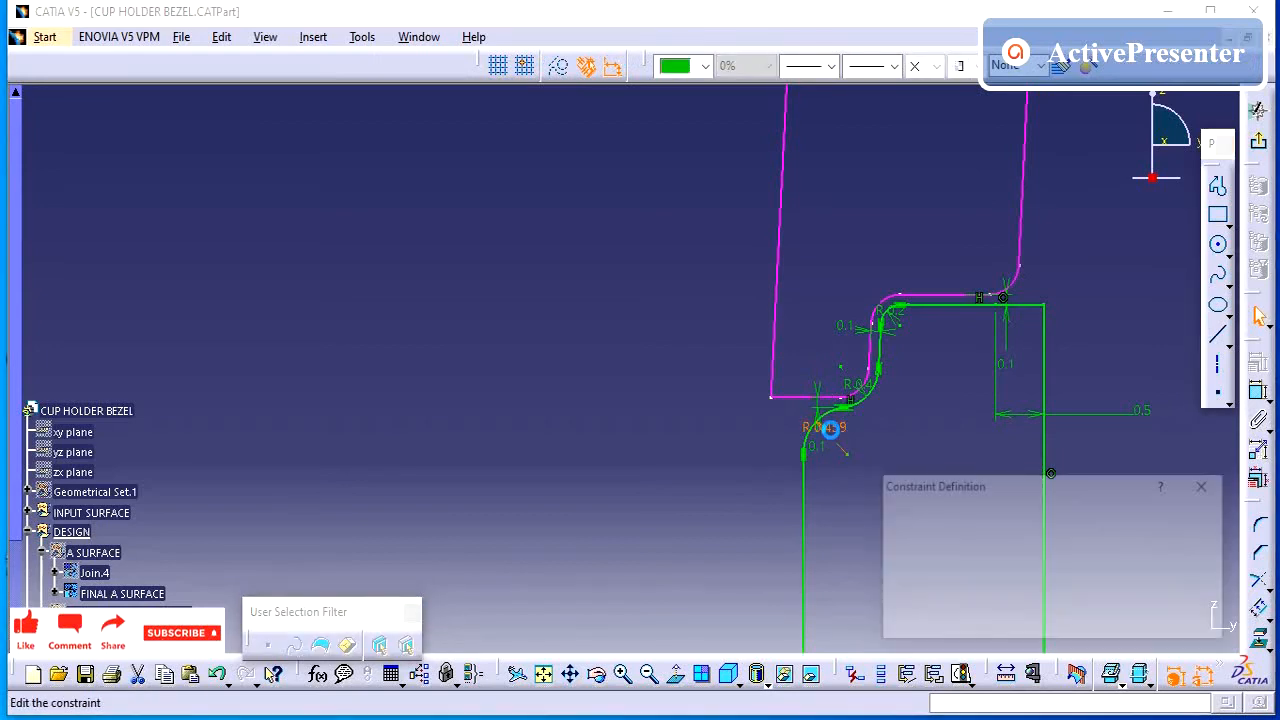
key(Return)
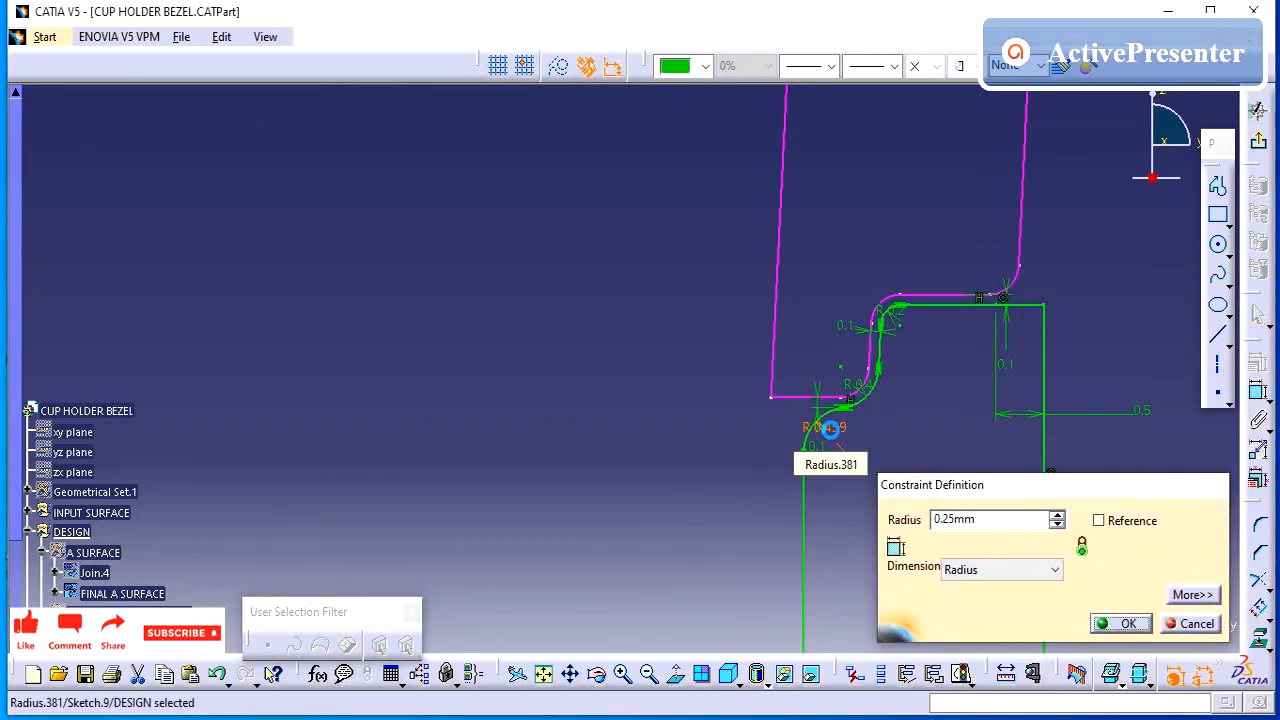
Round the corner between the lower ledge and inner wall line with a 0.25 mm radius on the lip near the origin
mouse_move(623, 360)
middle_down()
mouse_move(760, 406)
mouse_move(449, 420)
mouse_move(399, 493)
mouse_move(677, 323)
mouse_move(389, 400)
mouse_move(420, 325)
middle_up()
click(754, 351)
click(1259, 525)
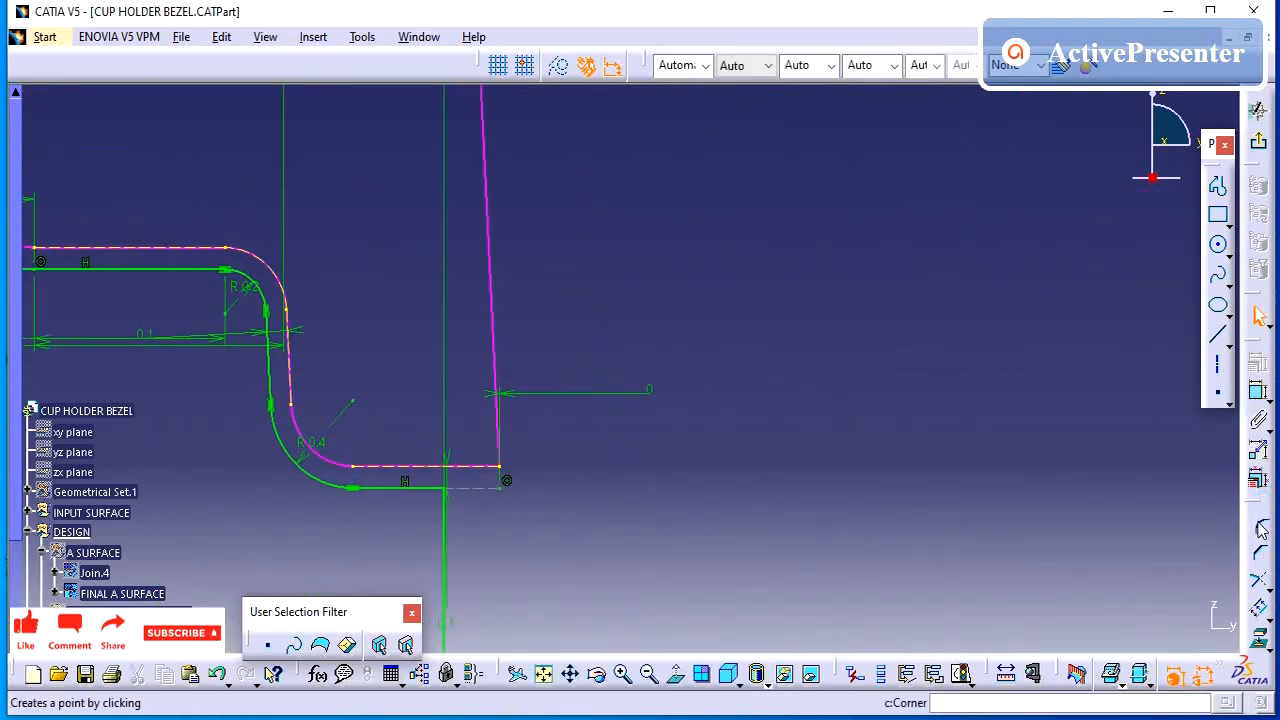
click(424, 489)
click(424, 498)
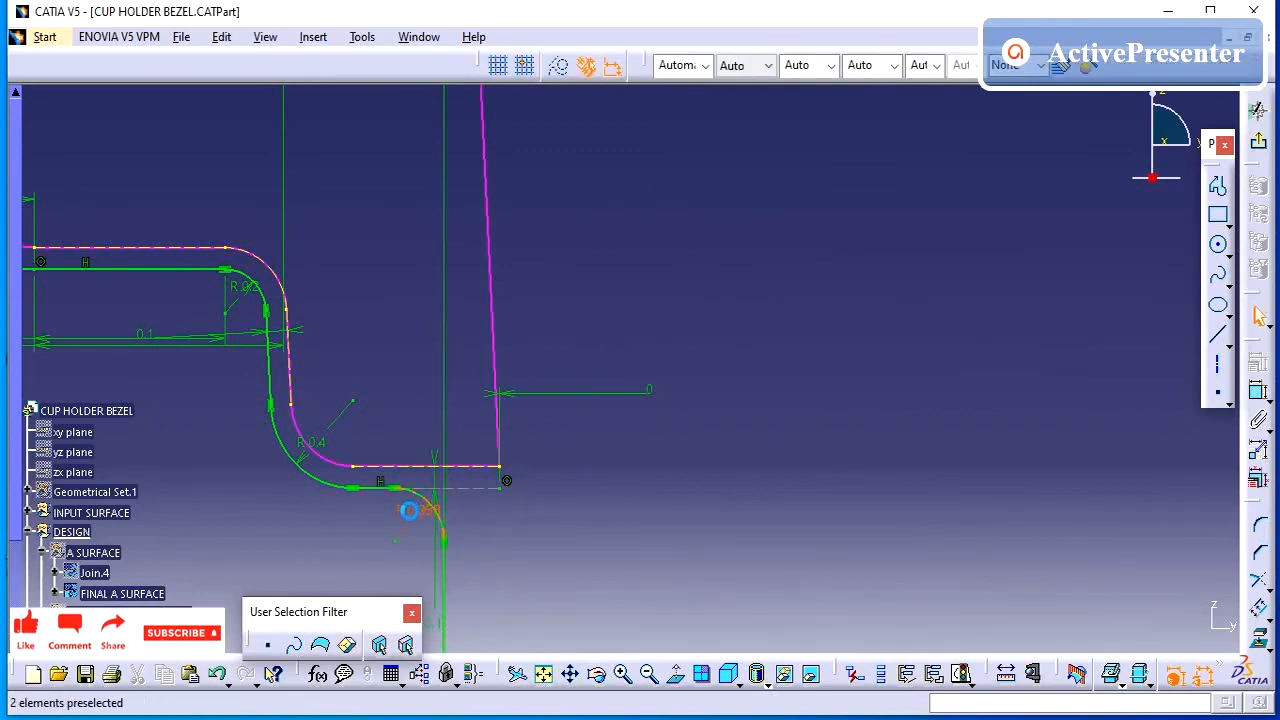
double_click(416, 511)
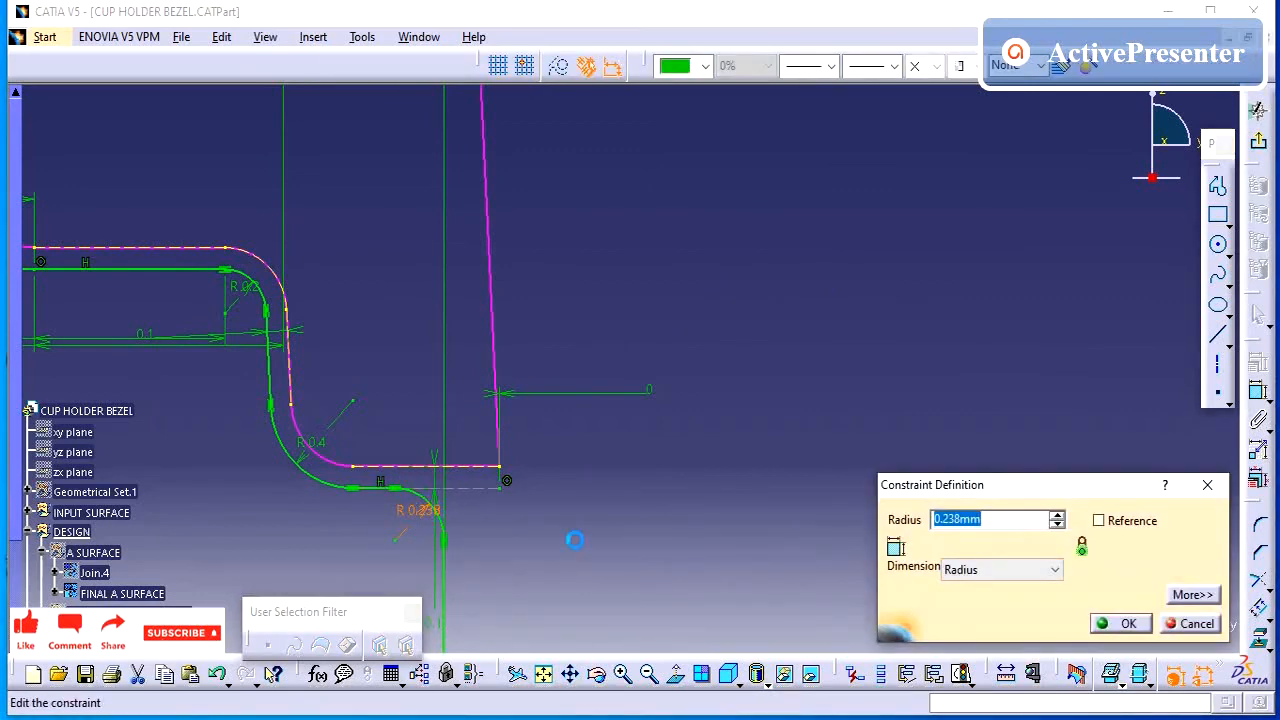
key(Return)
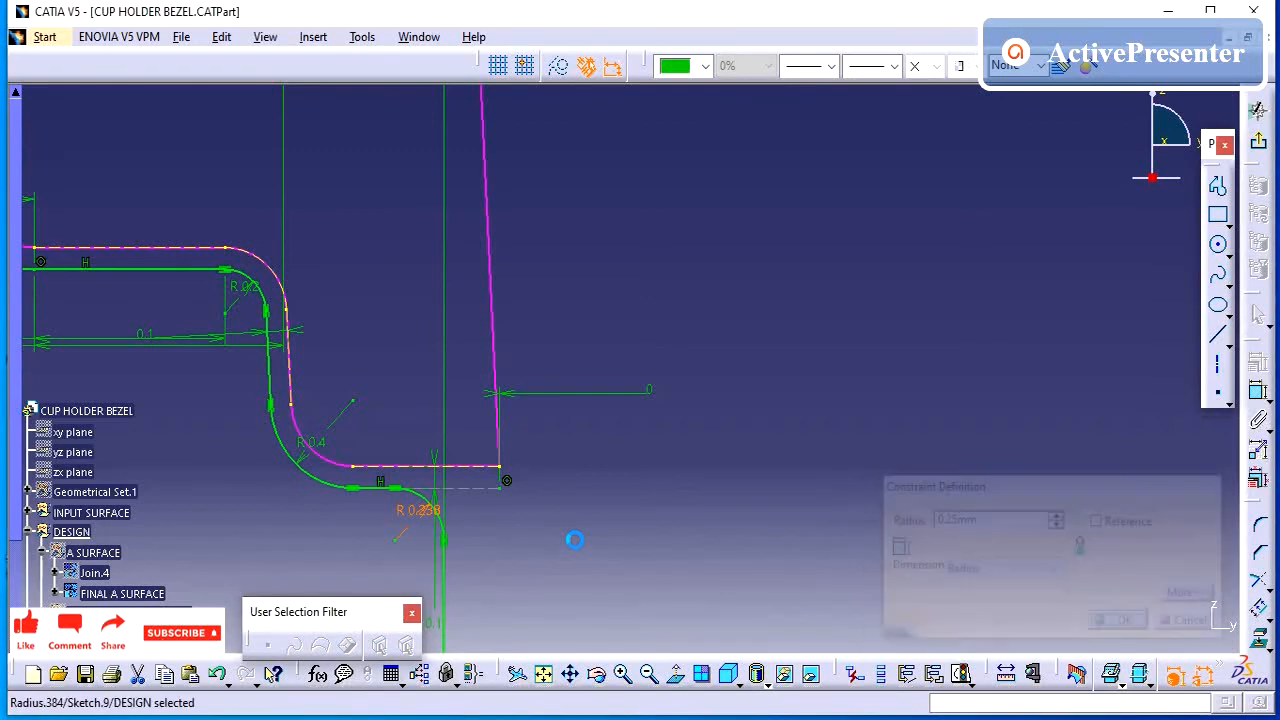
Exit the finished cup holder sketch and return to the 3D model
middle_drag(567, 535, 575, 640)
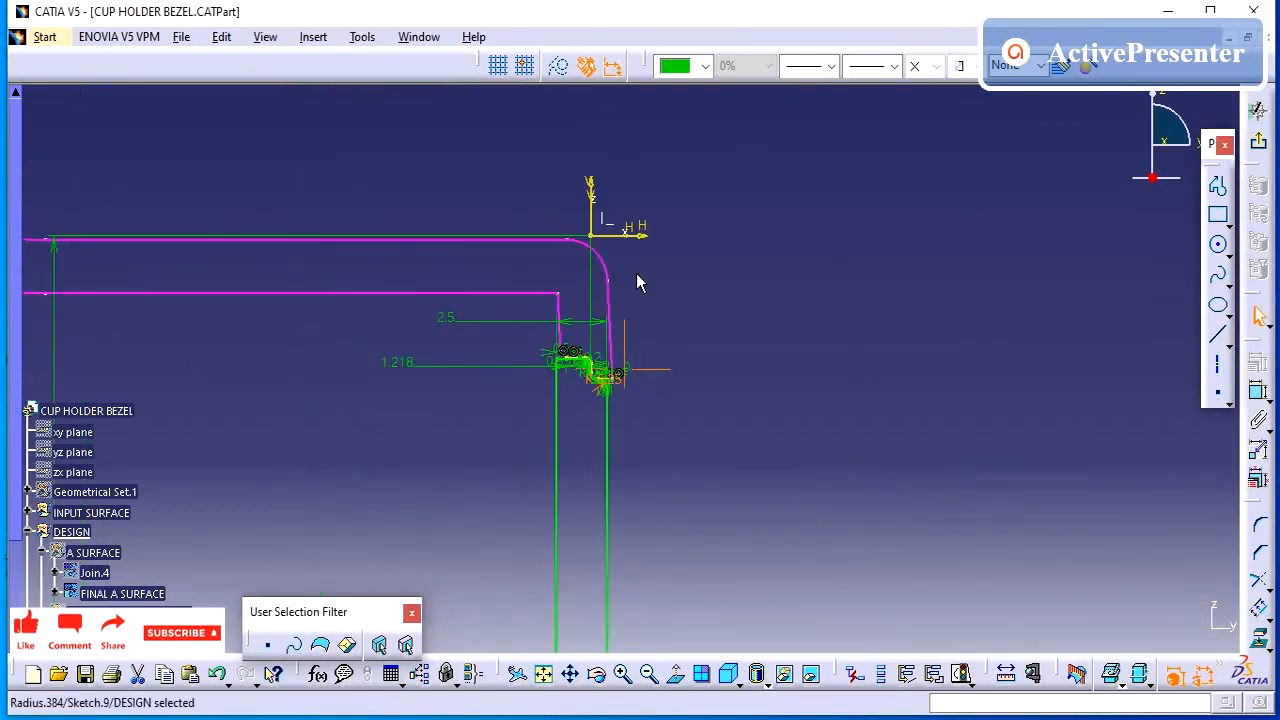
mouse_move(620, 375)
middle_down()
mouse_move(617, 401)
mouse_move(660, 480)
mouse_move(643, 234)
mouse_move(645, 252)
middle_up()
click(645, 252)
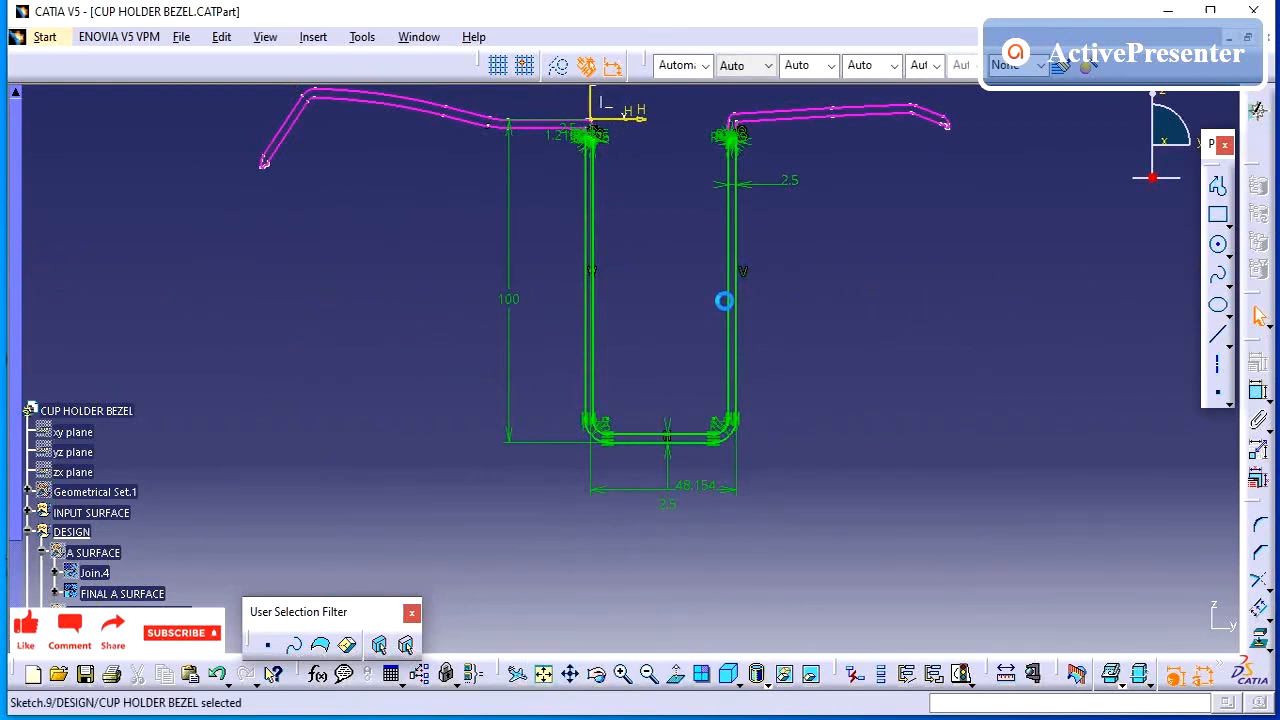
click(669, 297)
middle_drag(669, 246, 666, 274)
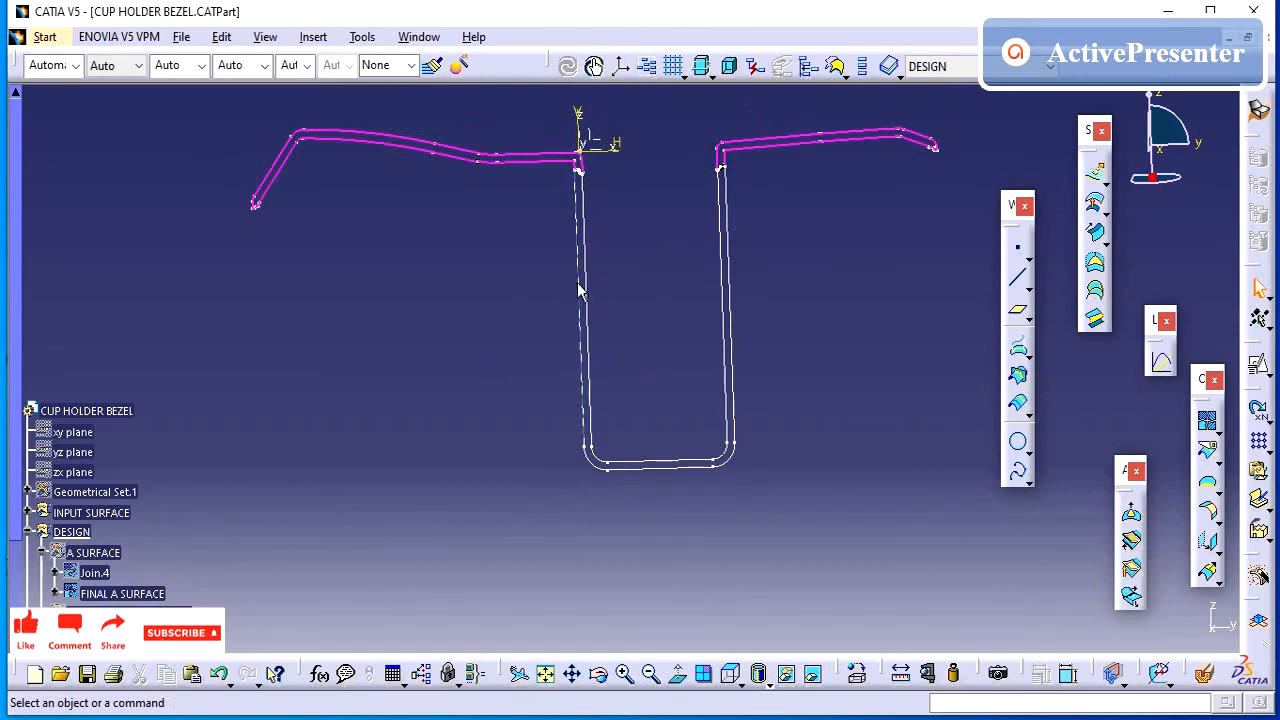
Rename Sketch.9 as CUP HOLDER SECTIN AT Y0
scroll(568, 298, down, 4)
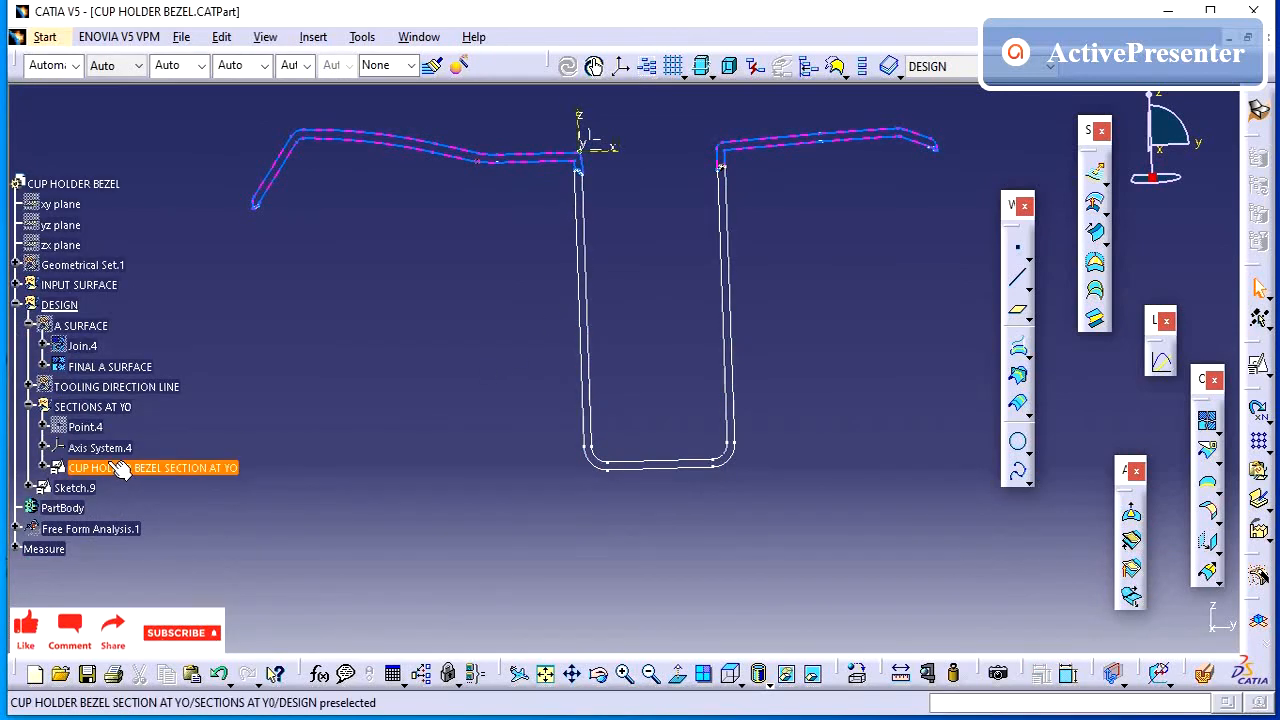
right_click(72, 489)
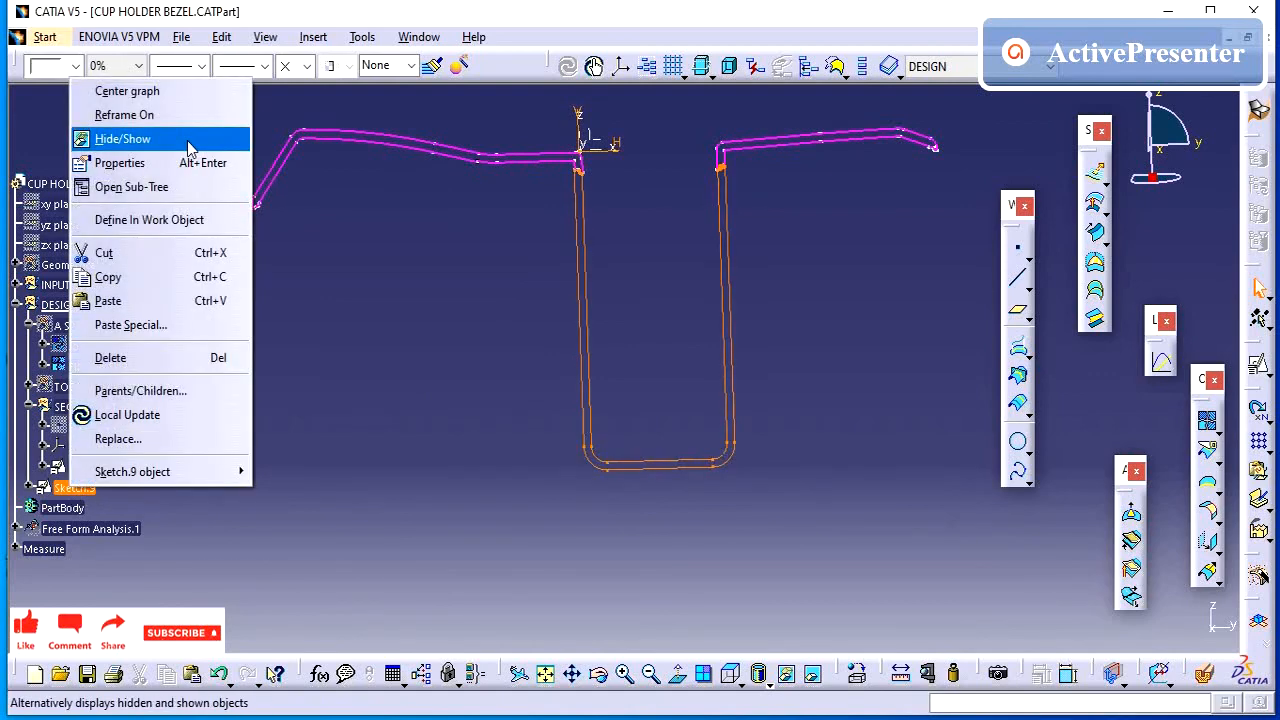
click(190, 162)
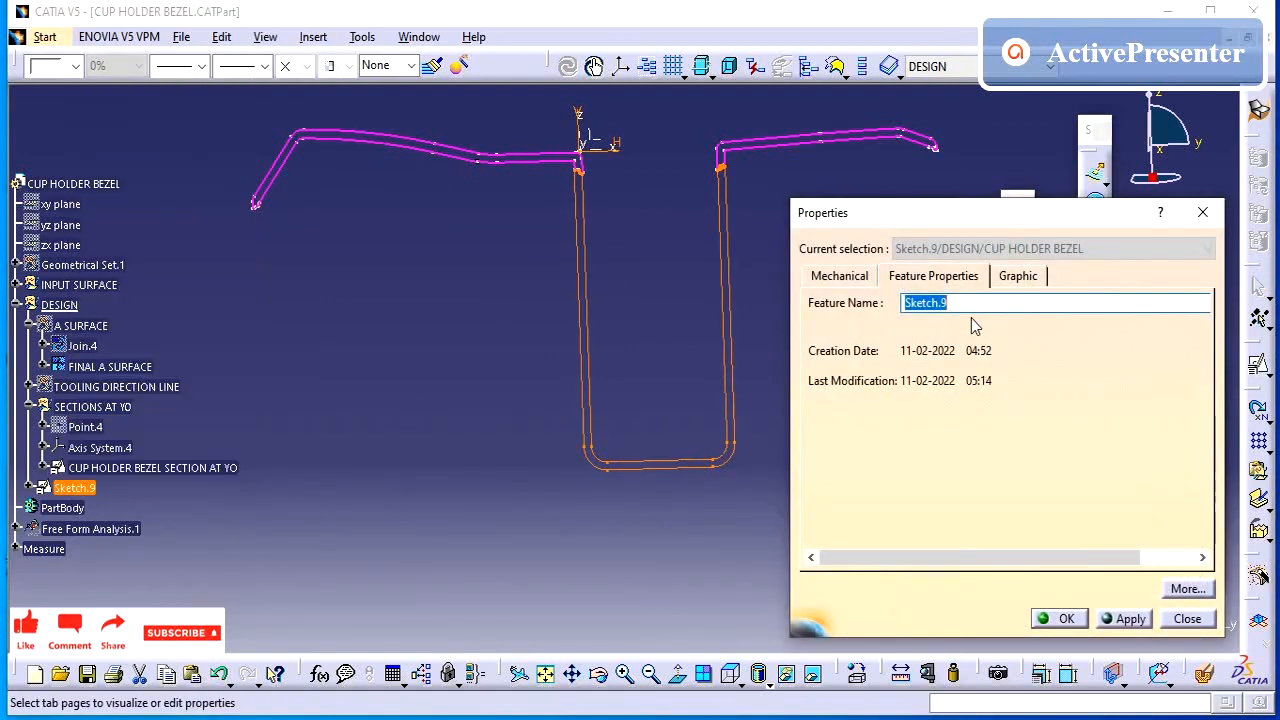
text(CUP HOLDER)
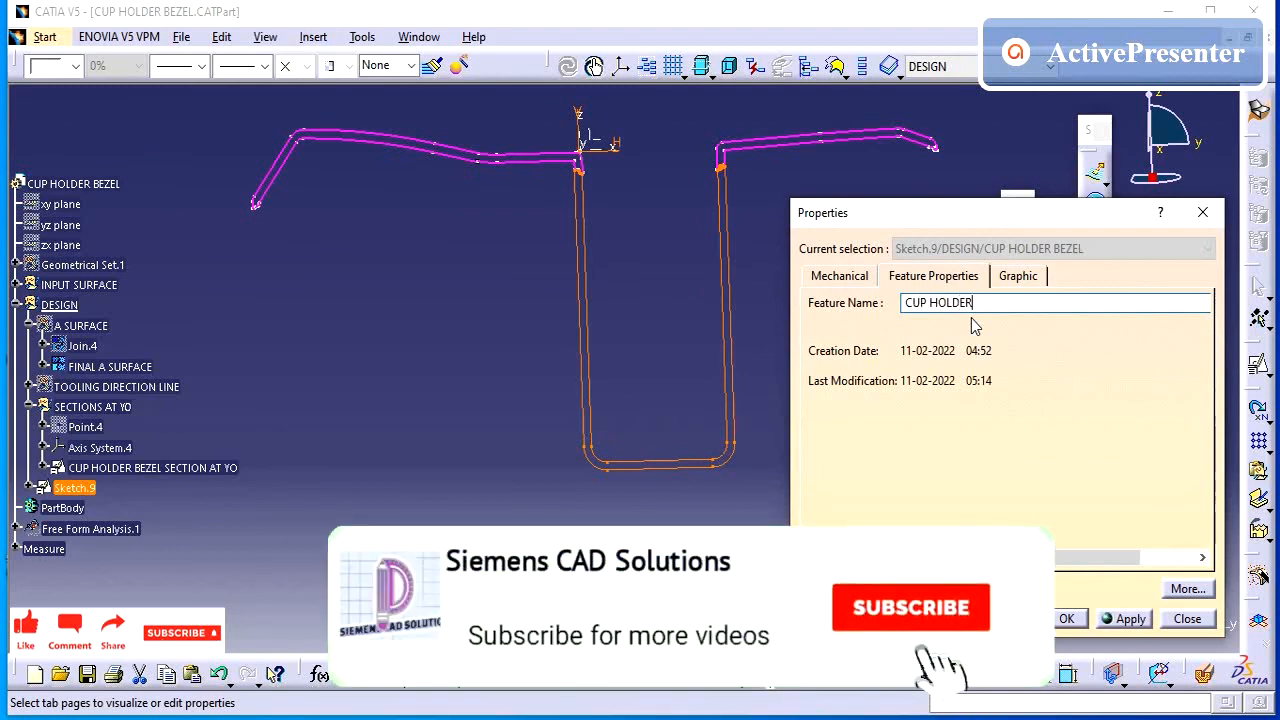
text( S)
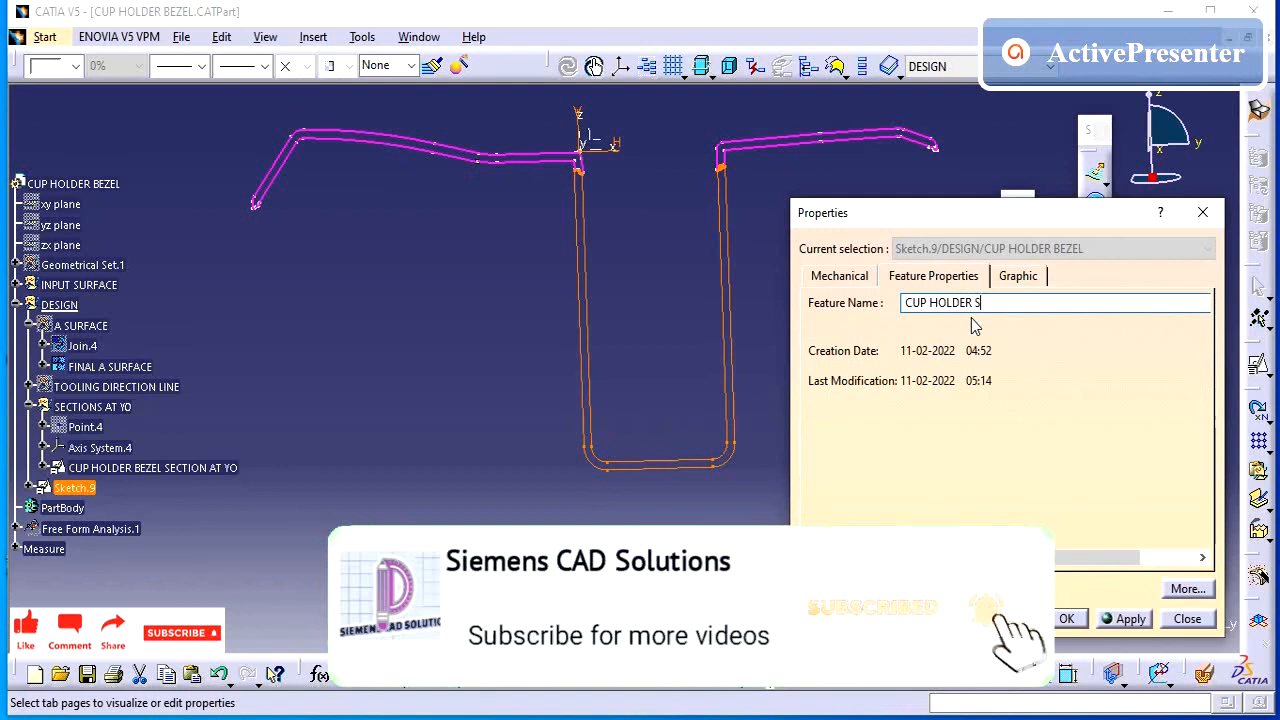
text(ECTIN AT Y0)
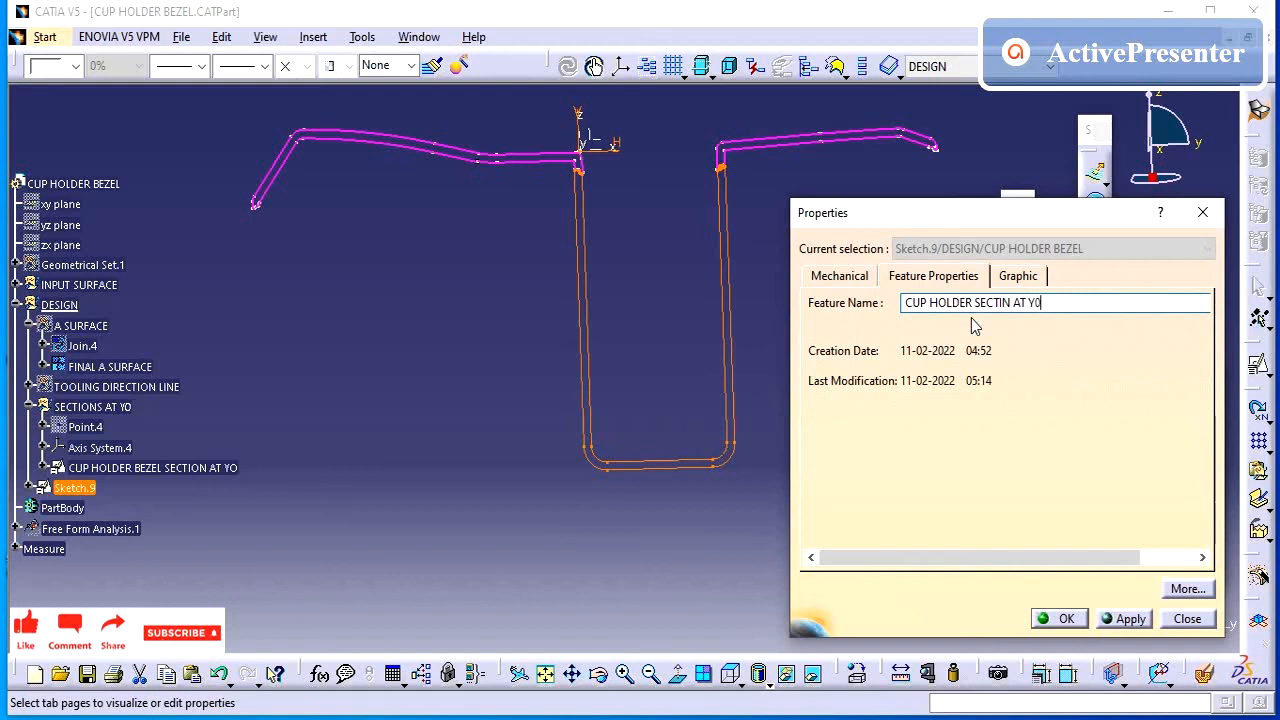
click(1129, 619)
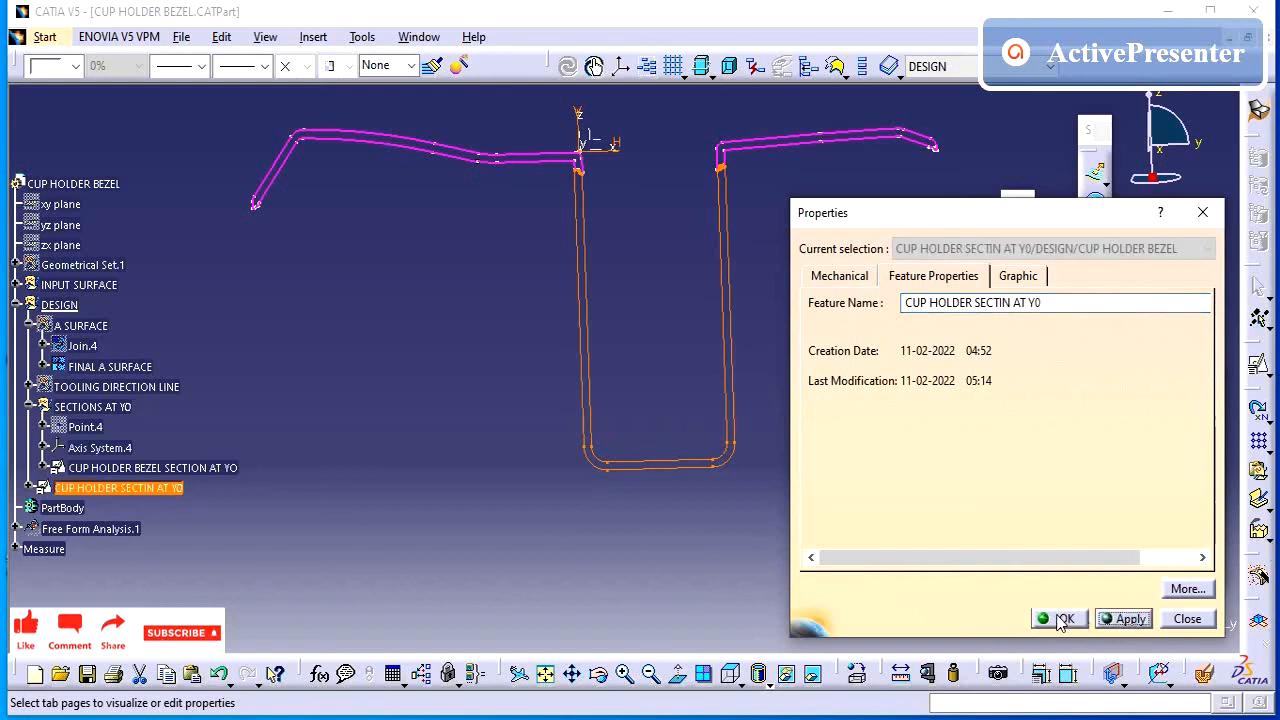
click(1062, 619)
click(393, 533)
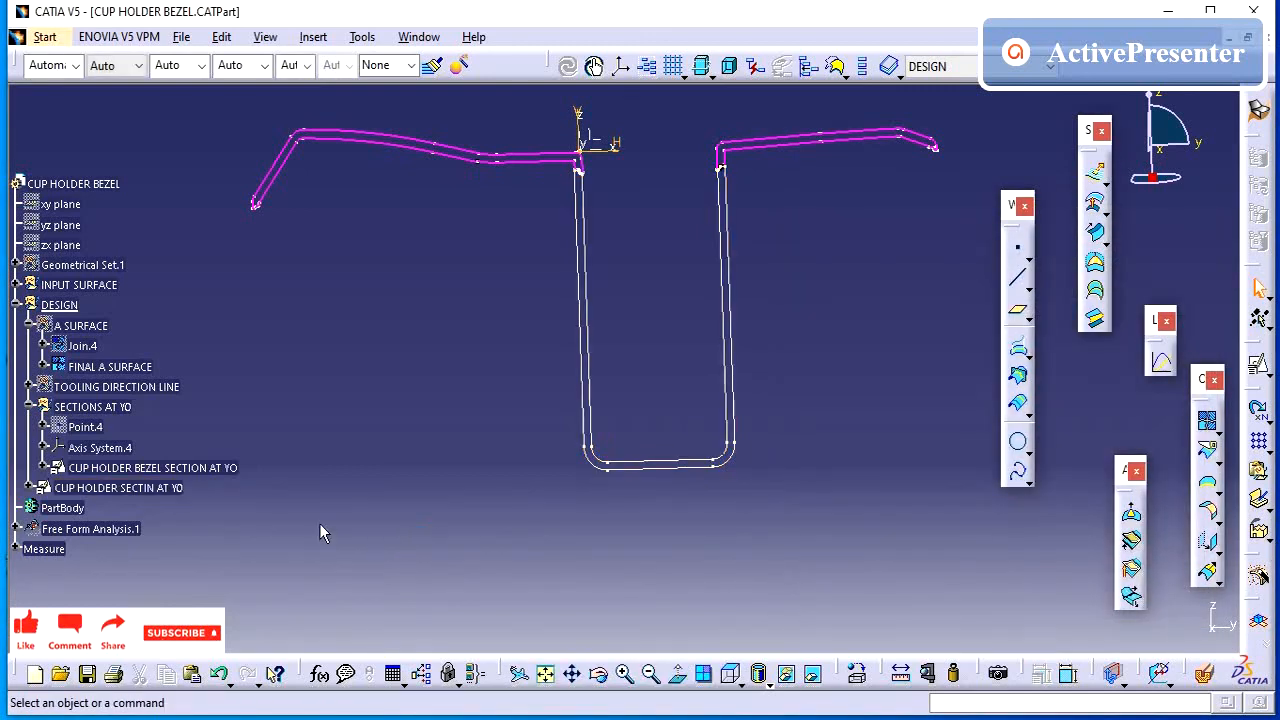
Colour the CUP HOLDER SECTIN AT Y0 sketch green and set its line thickness to 0.35 mm
click(156, 485)
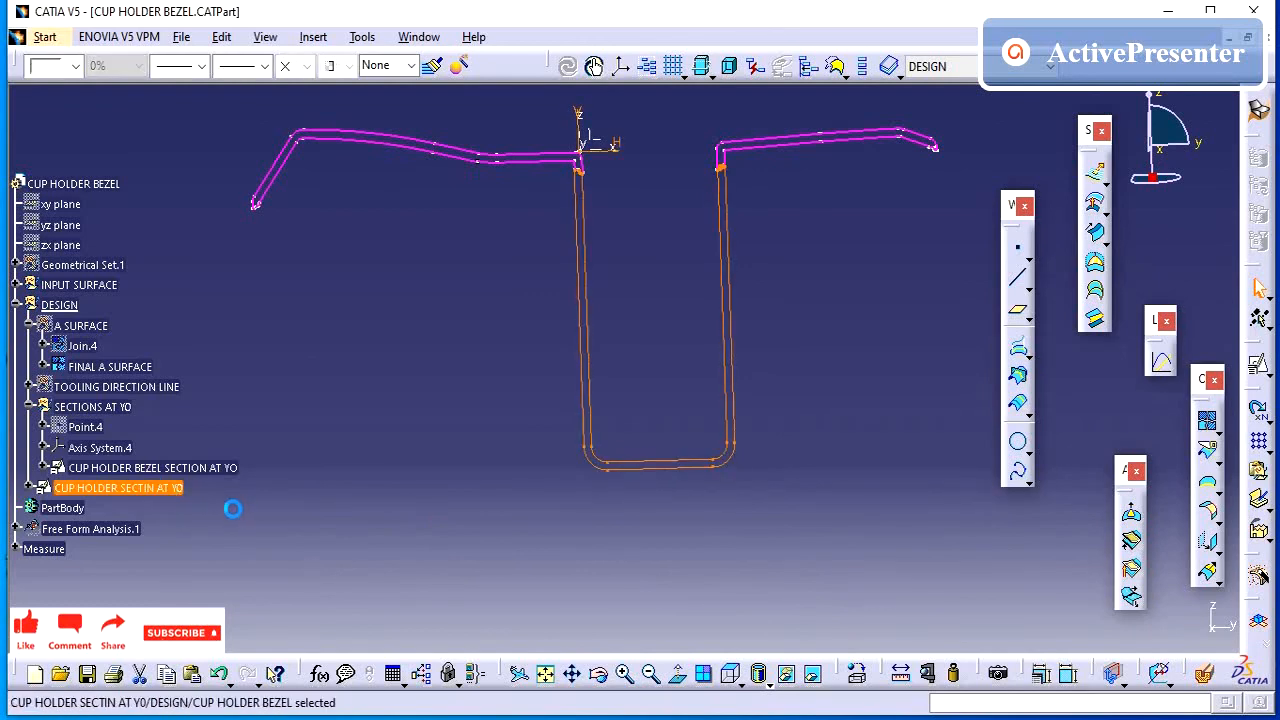
click(75, 66)
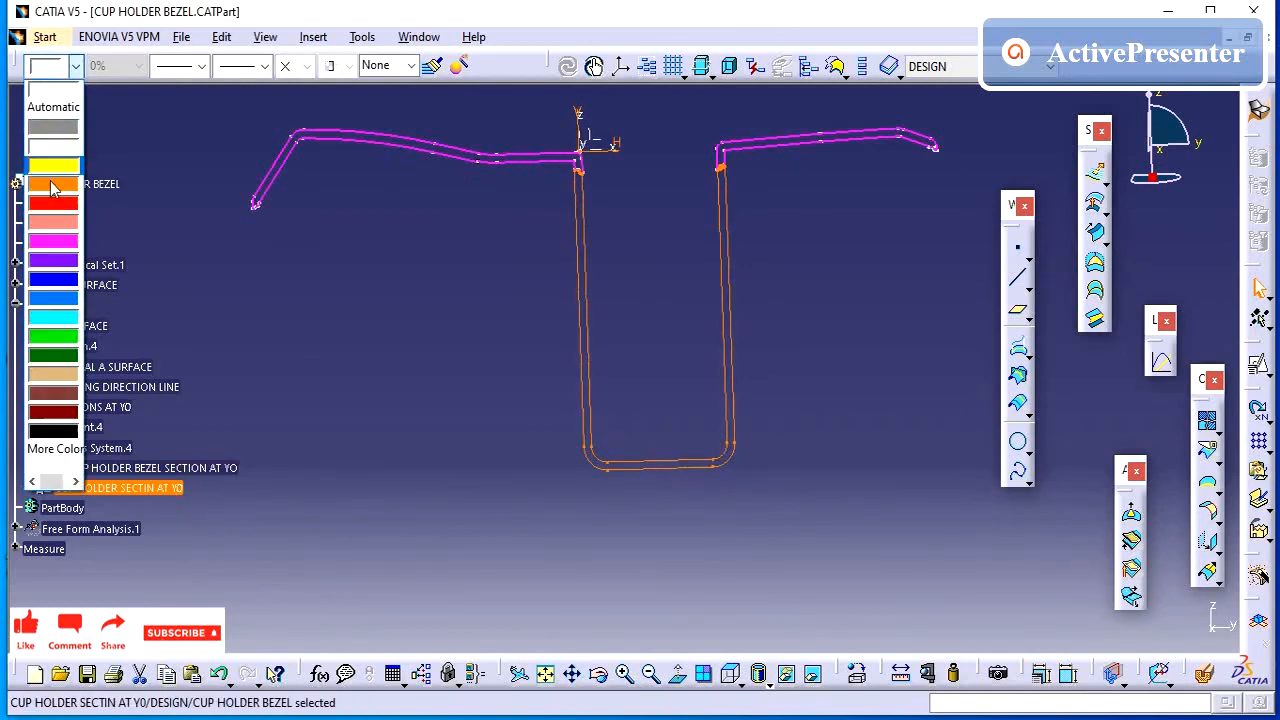
click(60, 340)
click(183, 70)
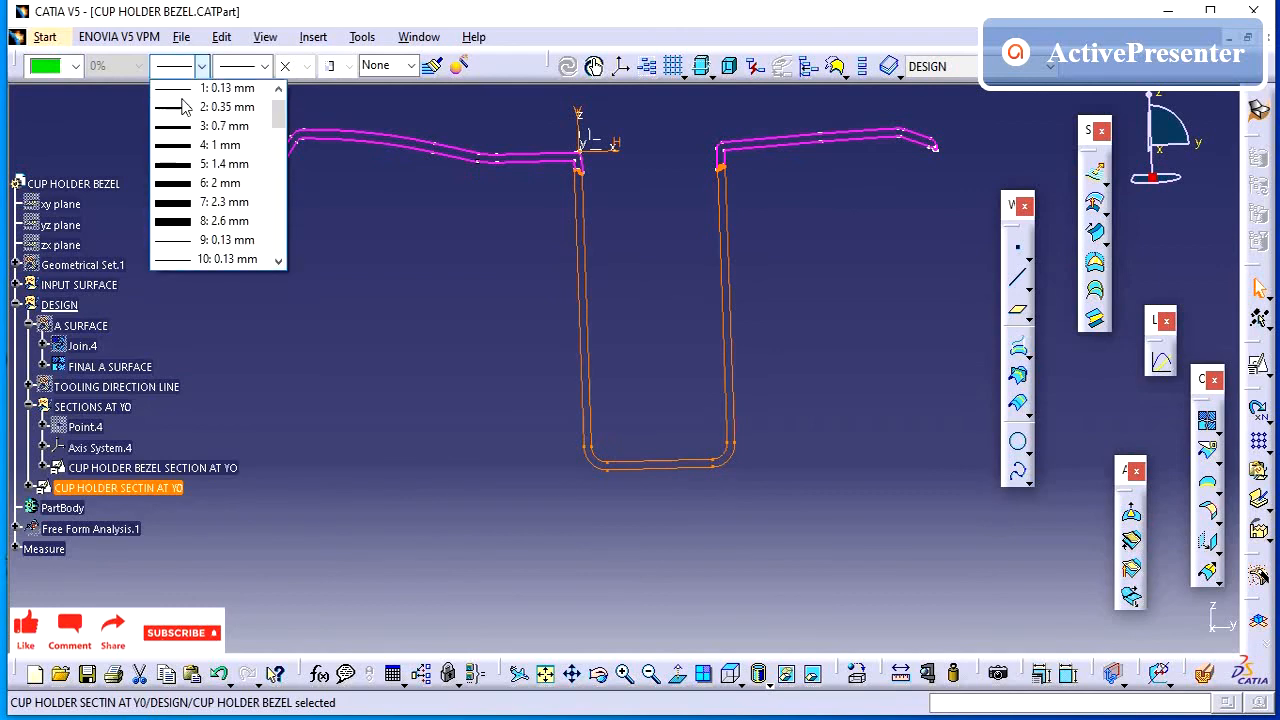
click(185, 108)
click(394, 311)
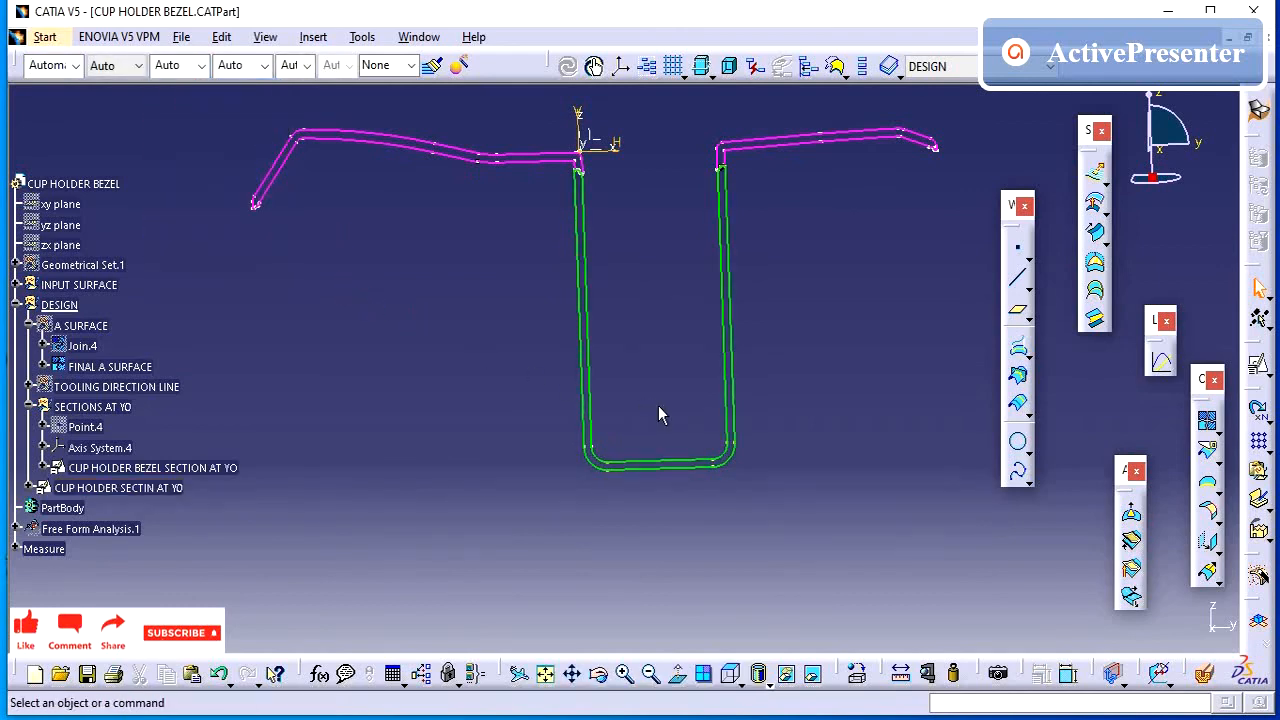
Examine how the green cup holder section mates with the magenta bezel section at both lips
middle_drag(656, 410, 768, 250)
middle_drag(583, 388, 706, 358)
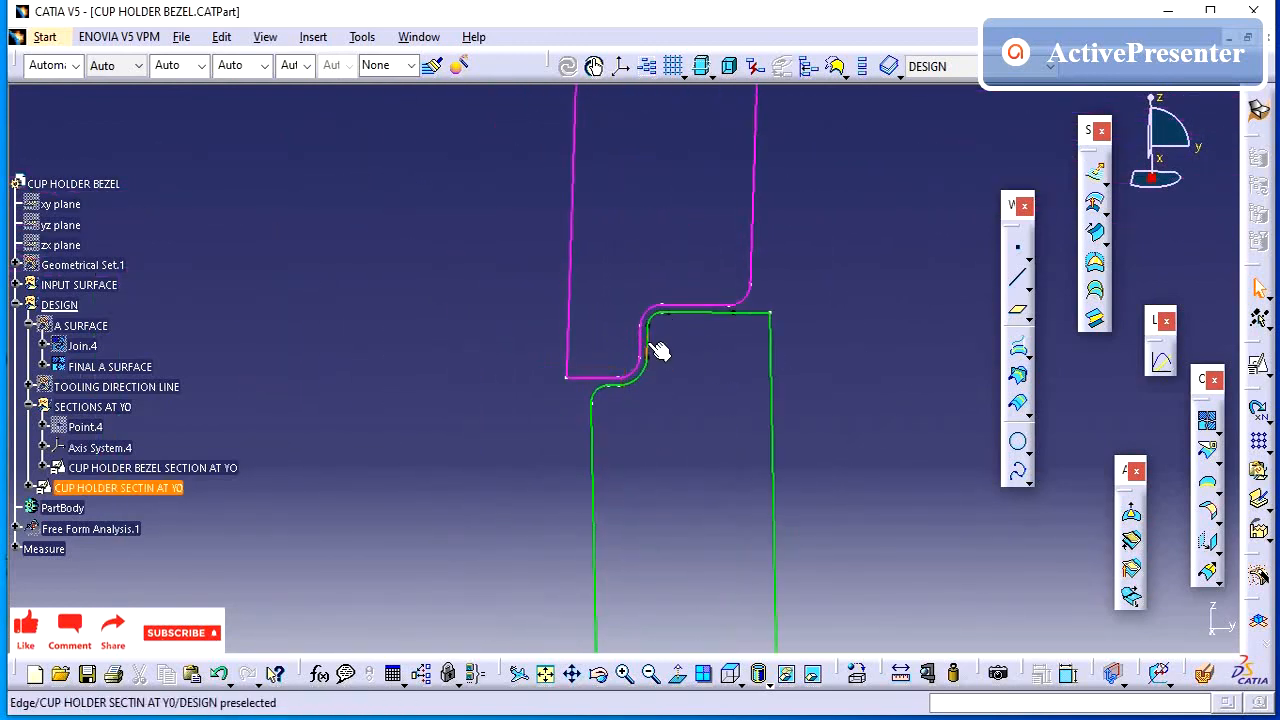
middle_drag(524, 333, 576, 302)
middle_drag(535, 252, 836, 560)
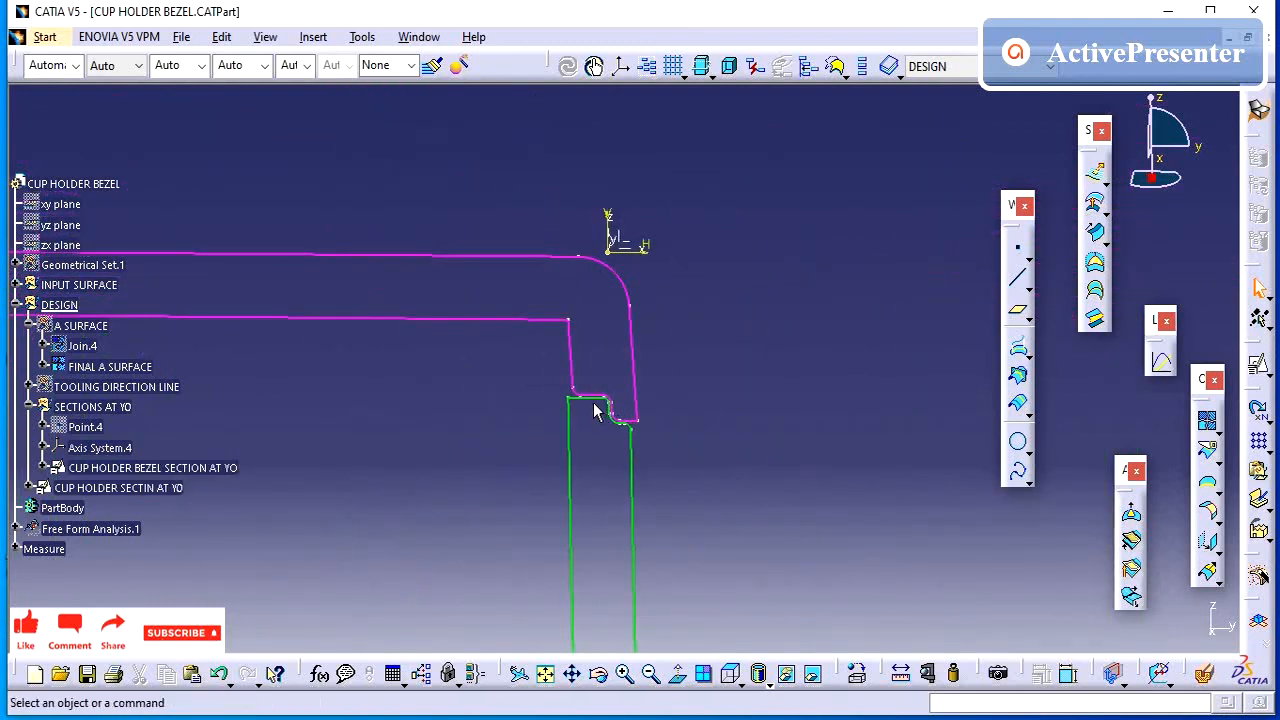
middle_drag(623, 429, 601, 655)
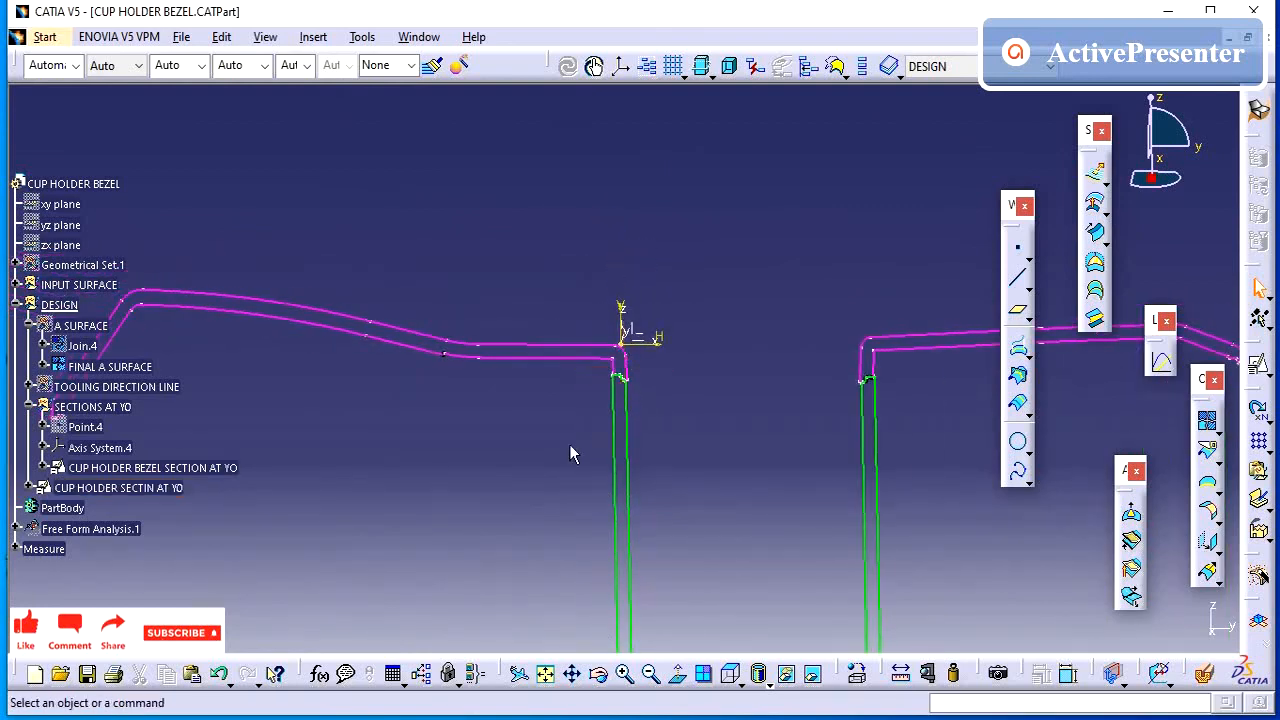
middle_drag(569, 525, 527, 599)
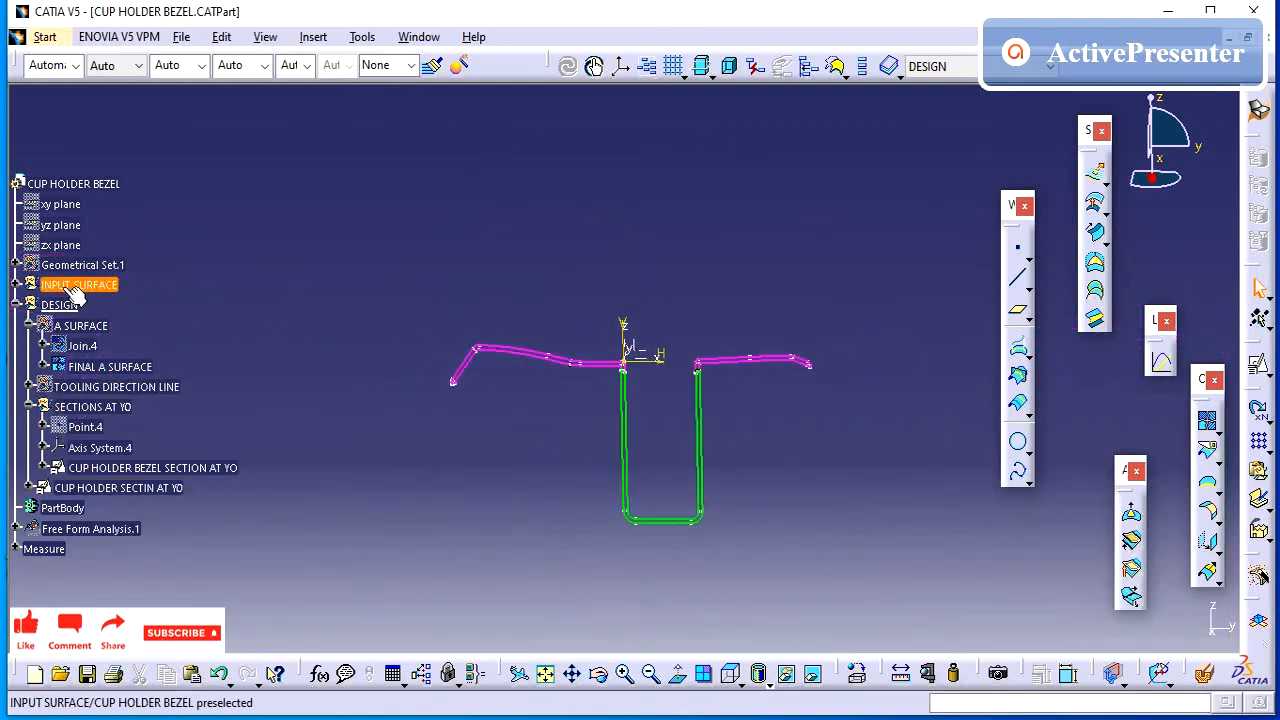
Show the hidden A SURFACE geometrical set and view the bezel surface together with both sections
right_click(76, 320)
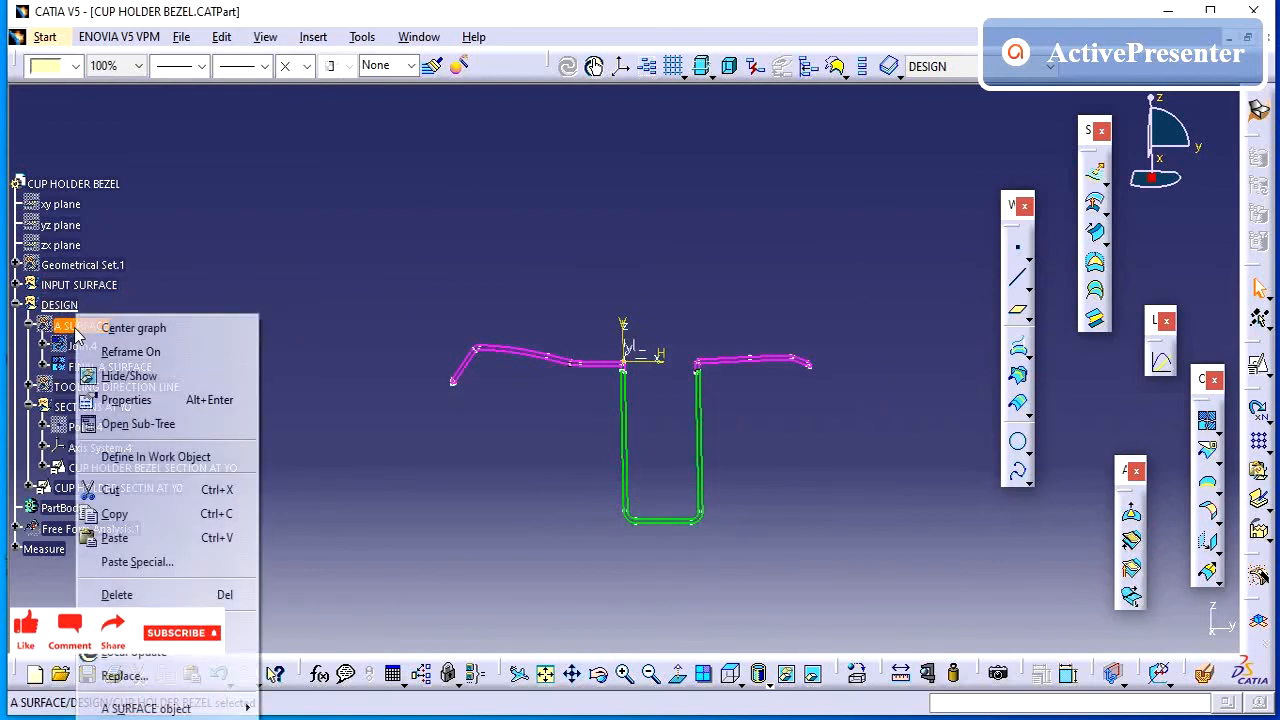
click(150, 374)
middle_drag(628, 398, 494, 398)
middle_drag(680, 448, 580, 532)
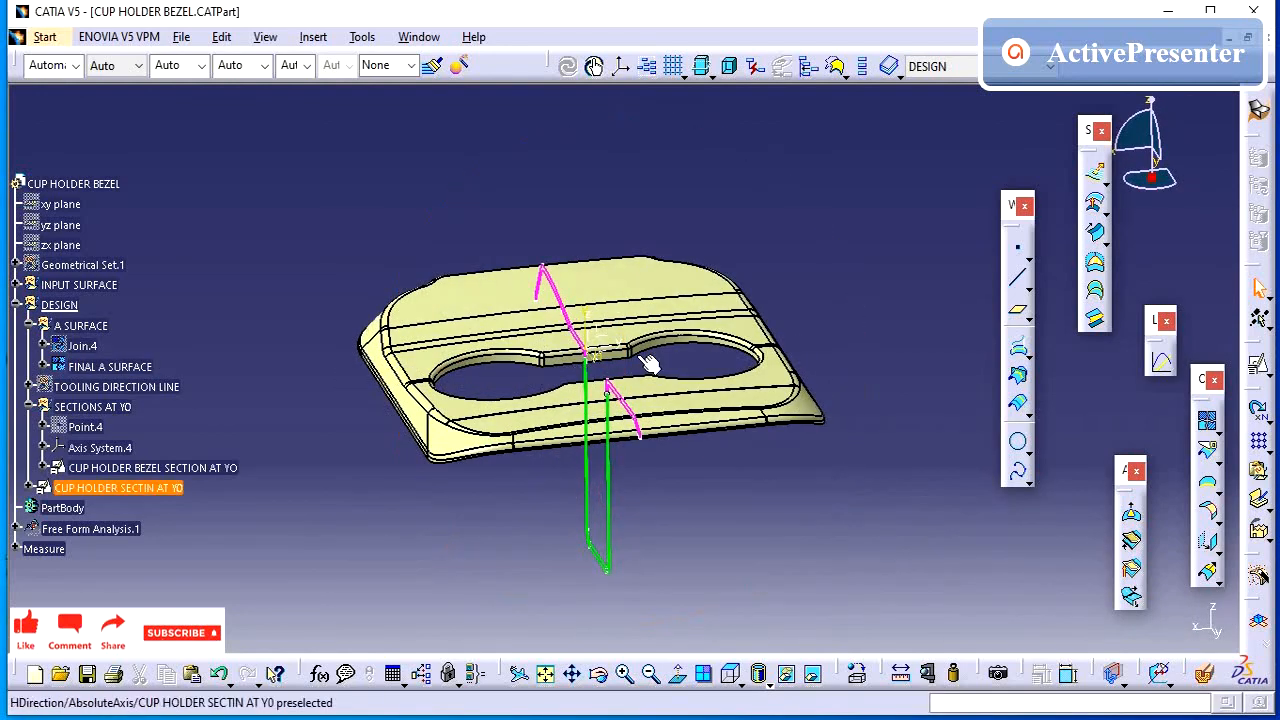